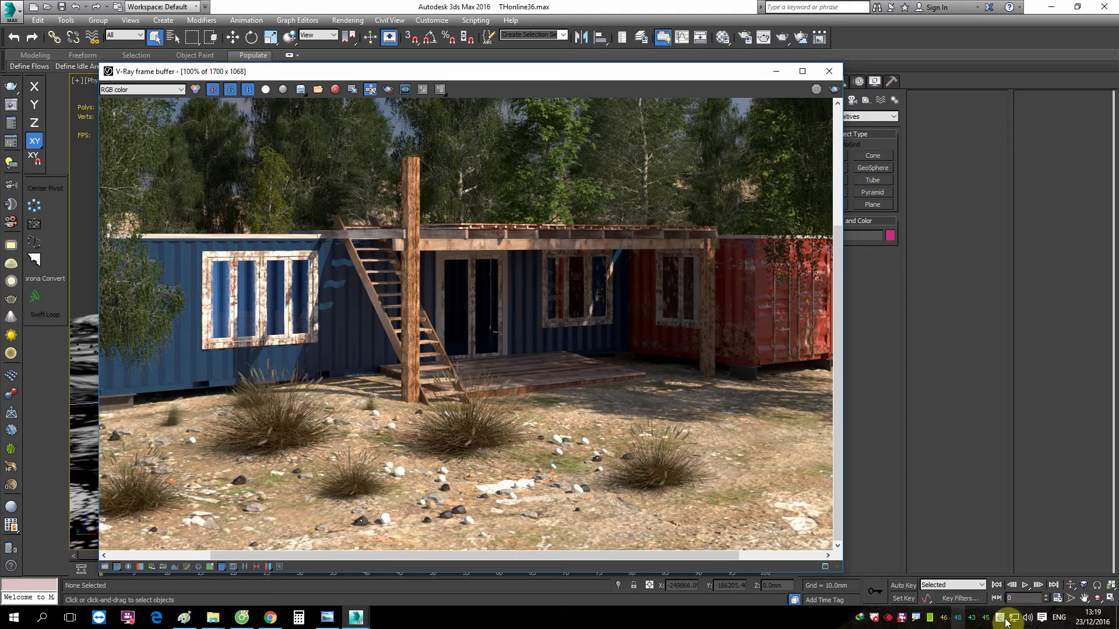
Pan and zoom around the V-Ray render to survey the house, grass clumps and ground stones
middle_click_drag(249, 342, 440, 307)
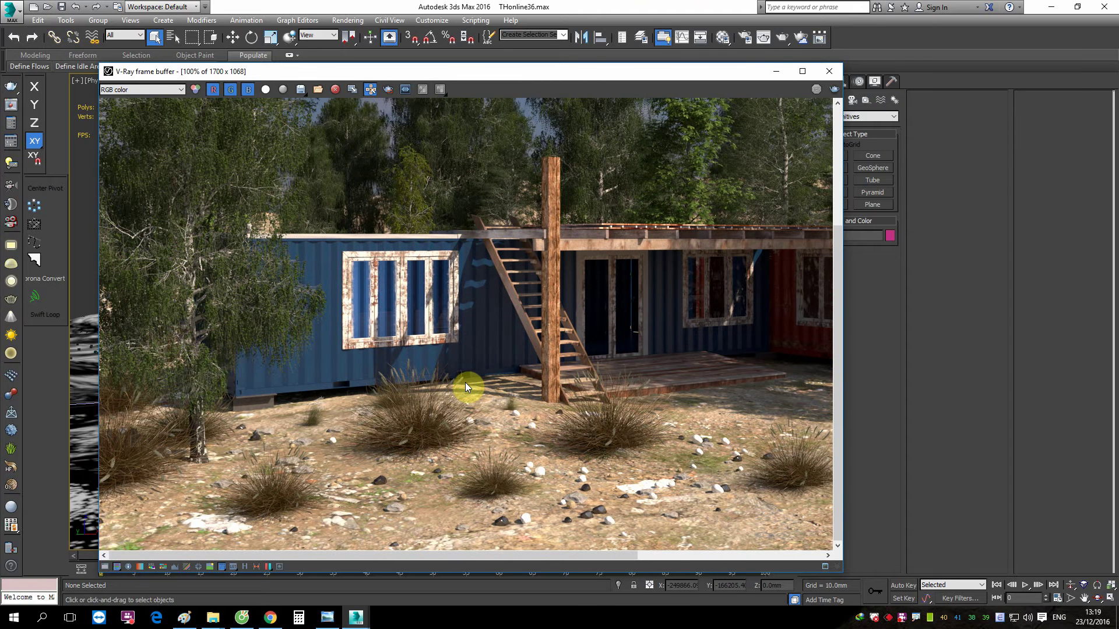
middle_click_drag(465, 382, 404, 350)
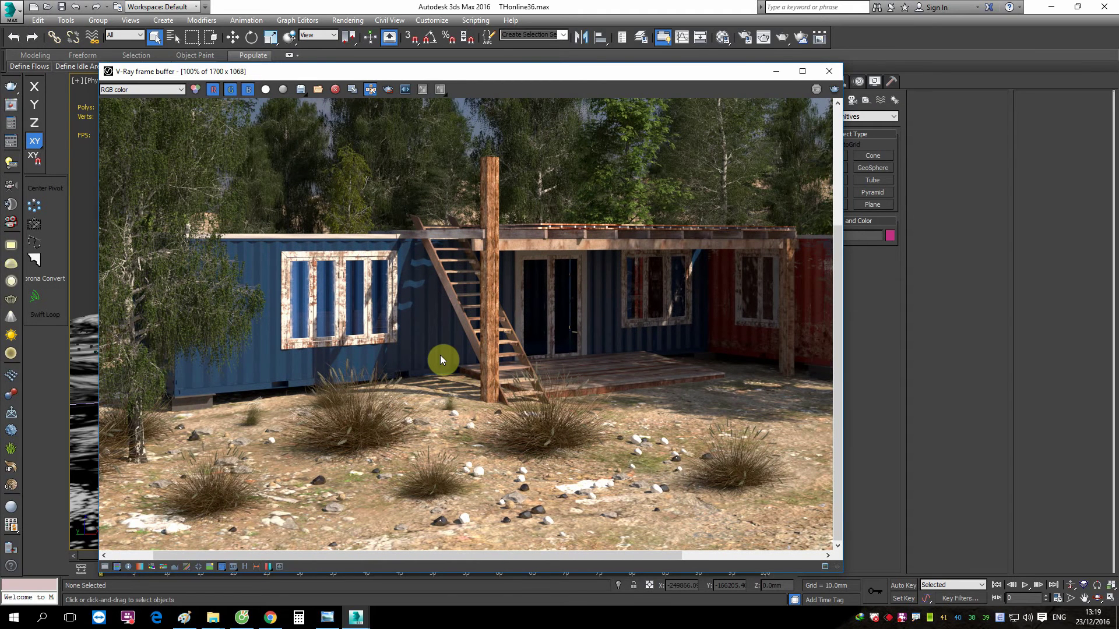
middle_click_drag(421, 368, 336, 361)
scroll(496, 352, "down", 2)
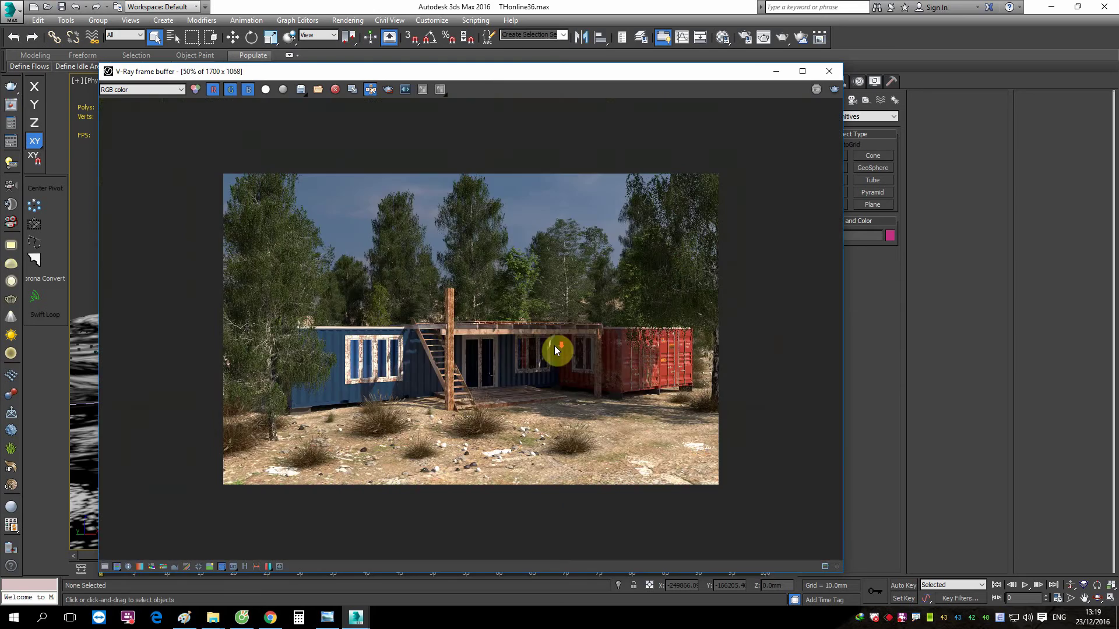
scroll(410, 350, "up", 2)
middle_click_drag(565, 337, 439, 325)
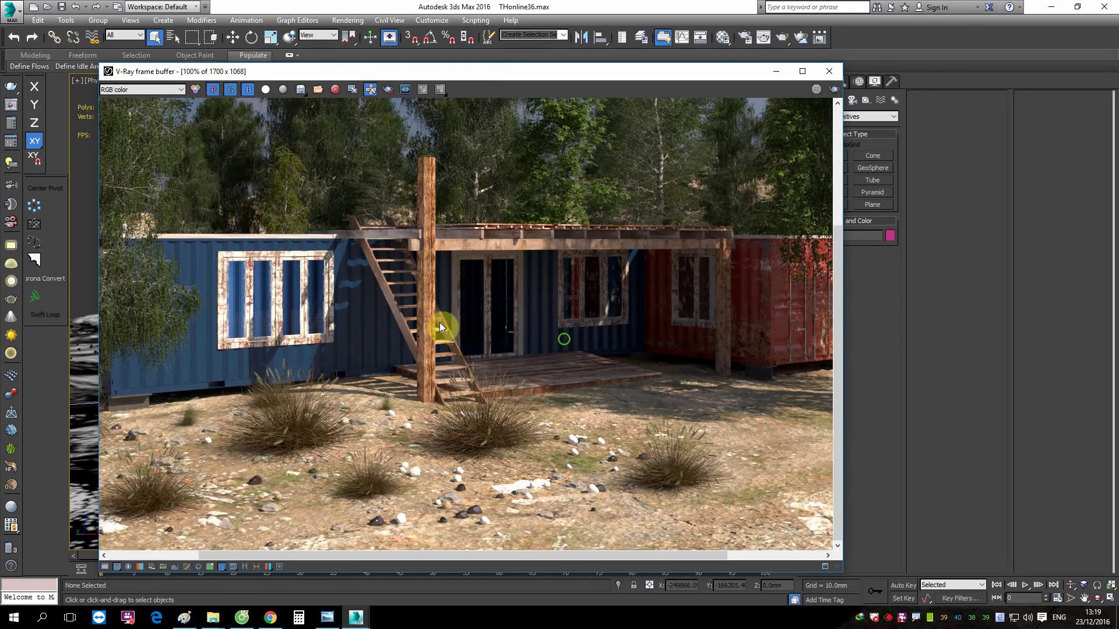
middle_click_drag(317, 339, 421, 325)
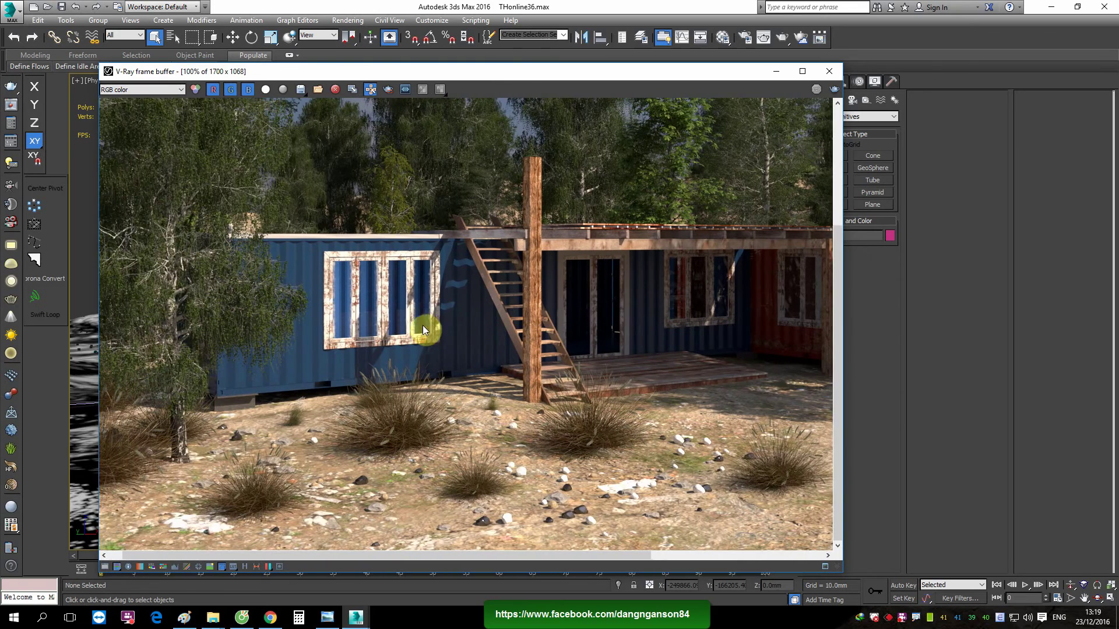
middle_click_drag(696, 327, 414, 332)
middle_click_drag(350, 352, 469, 351)
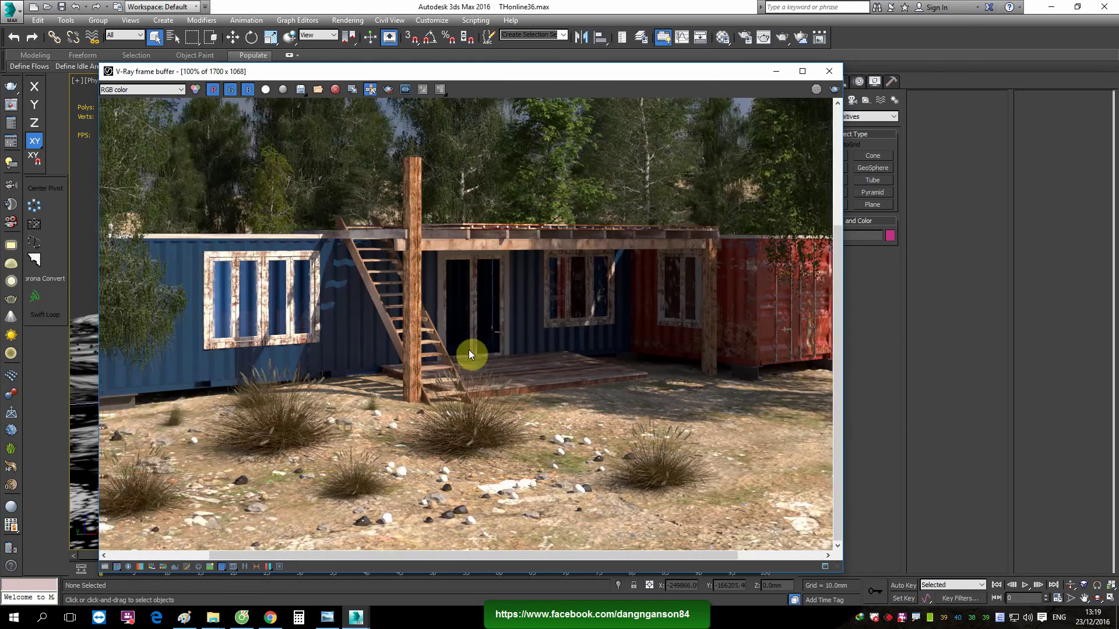
scroll(439, 517, "up", 2)
middle_click_drag(437, 517, 520, 404)
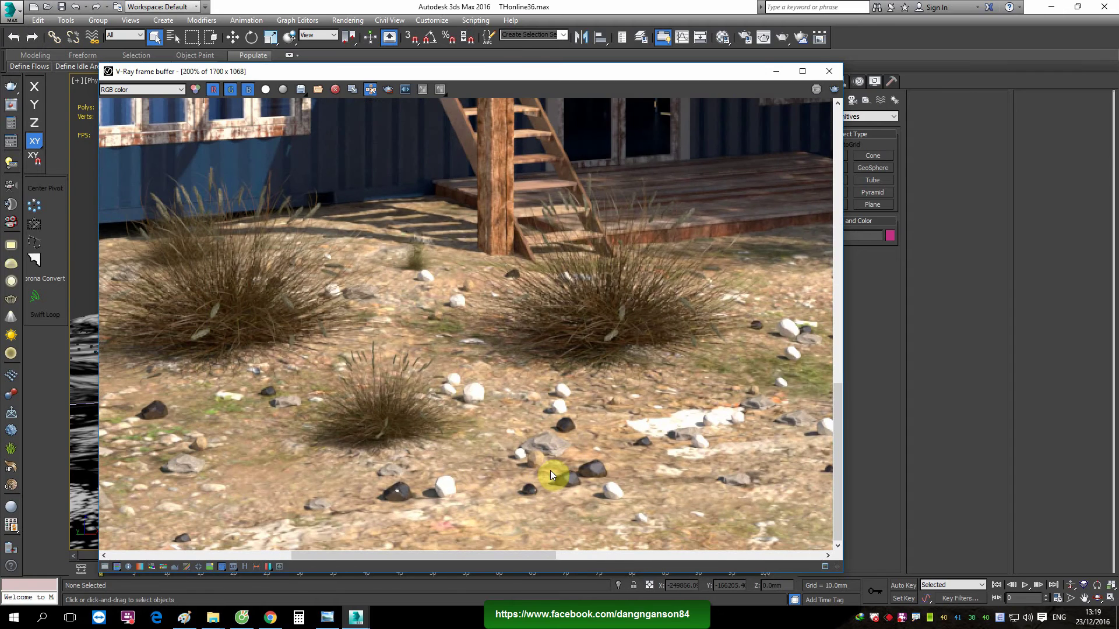
scroll(550, 470, "down", 2)
middle_click_drag(550, 469, 477, 218)
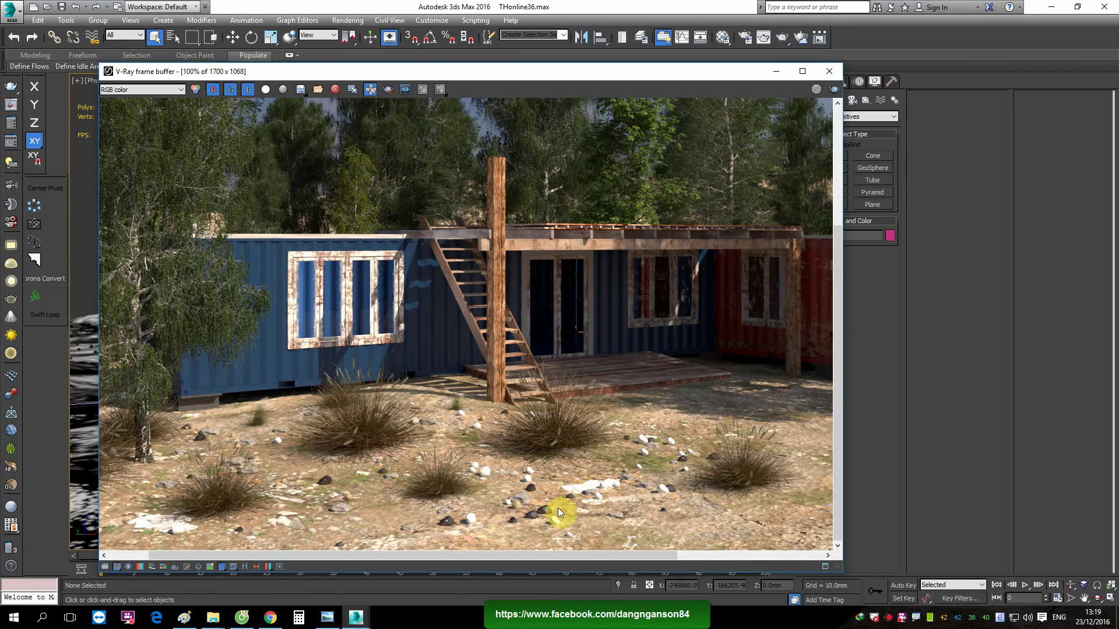
scroll(558, 508, "up", 2)
middle_click_drag(556, 509, 512, 471)
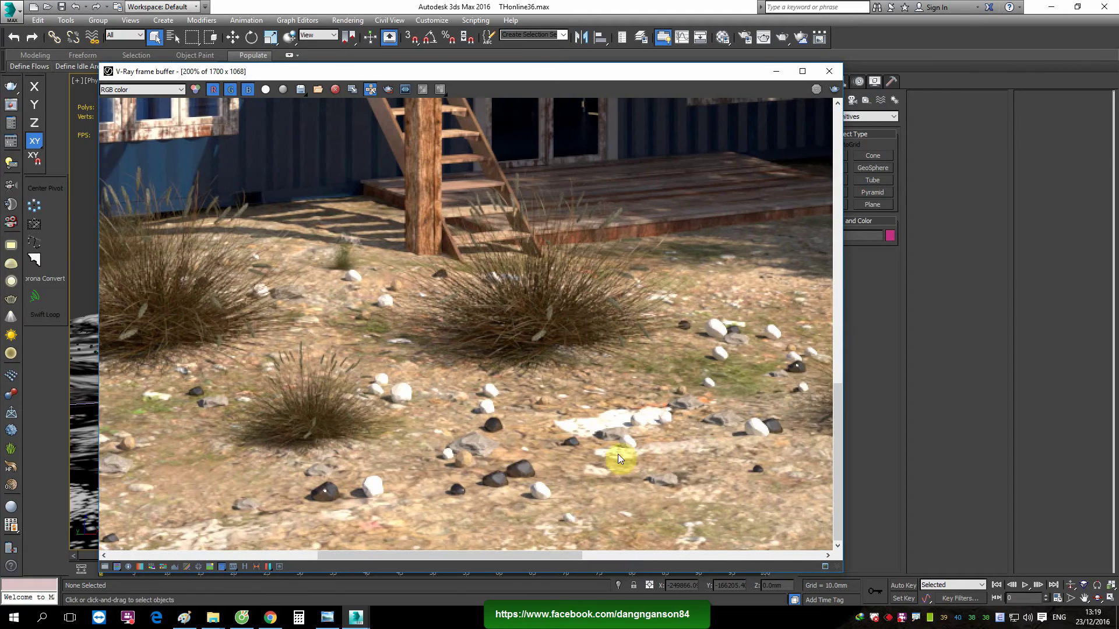
middle_click_drag(347, 477, 376, 484)
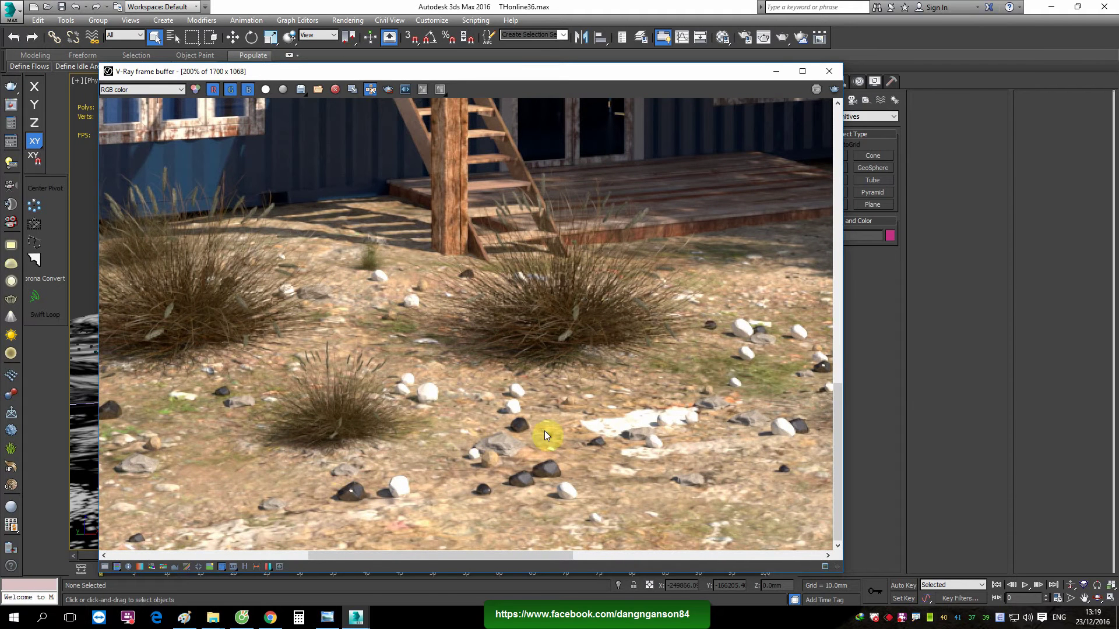
mouse_move(544, 432)
middle_mouse_down()
mouse_move(553, 407)
mouse_move(596, 407)
middle_mouse_up()
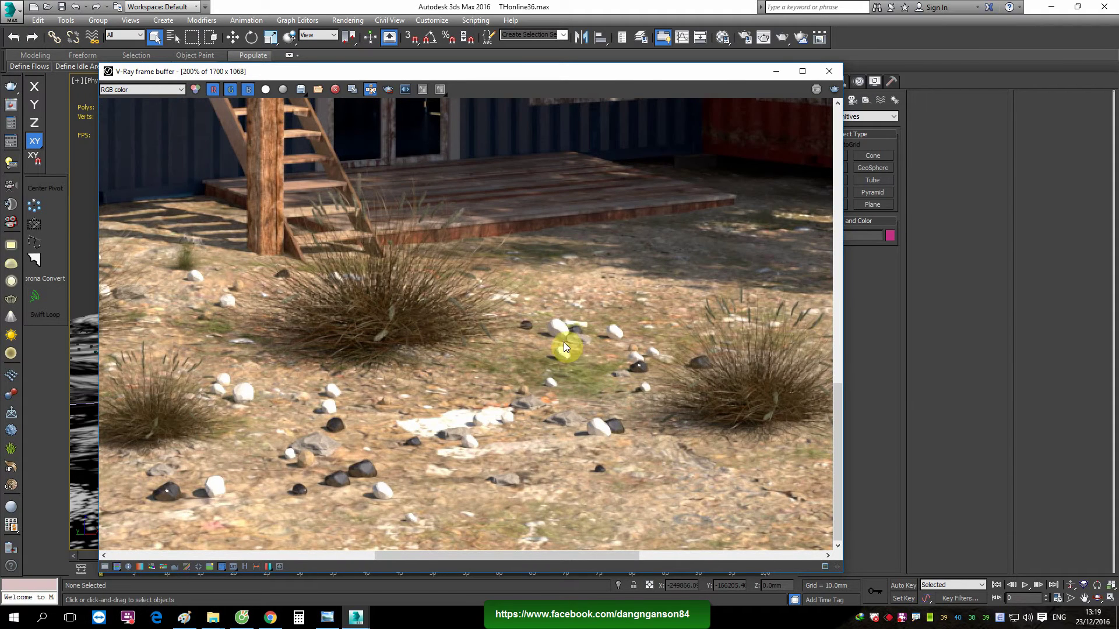
middle_click_drag(203, 378, 400, 387)
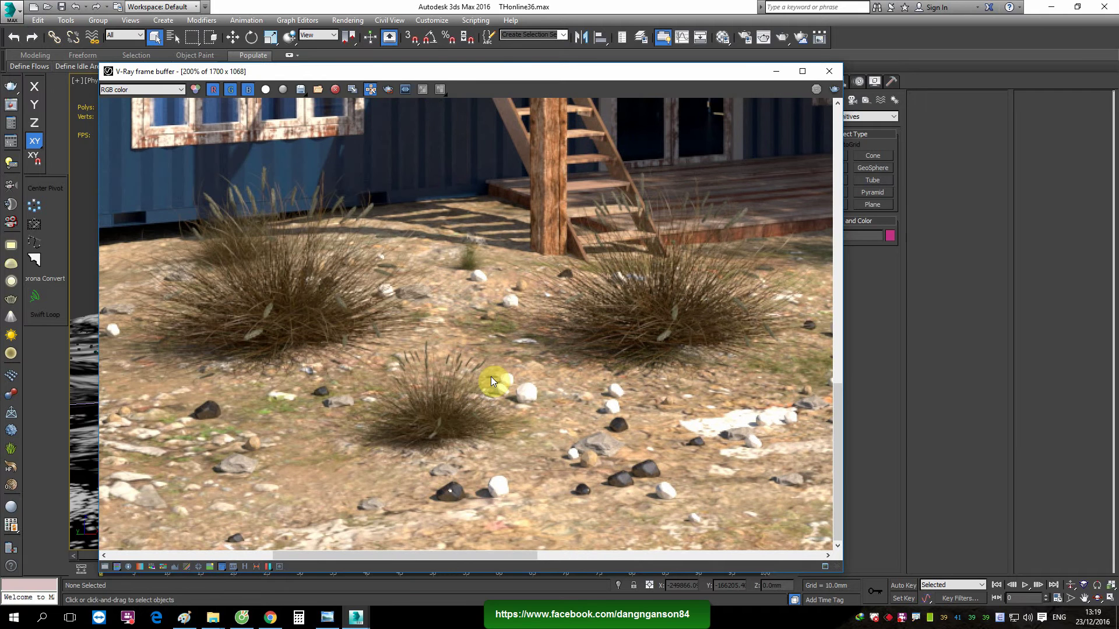
middle_click_drag(551, 395, 527, 389)
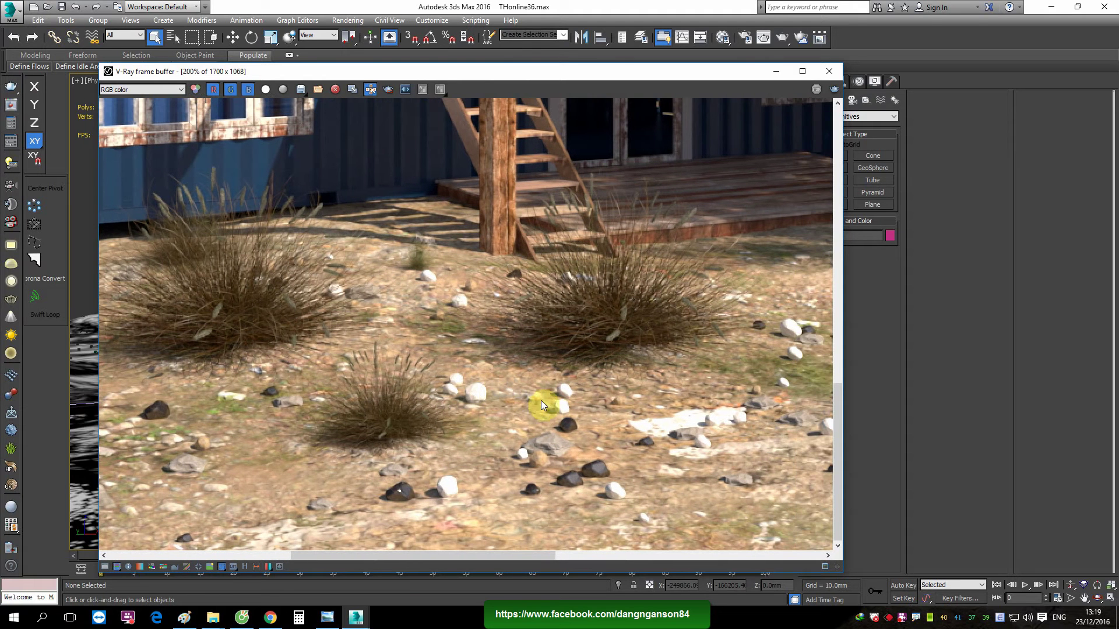
scroll(484, 312, "down", 1)
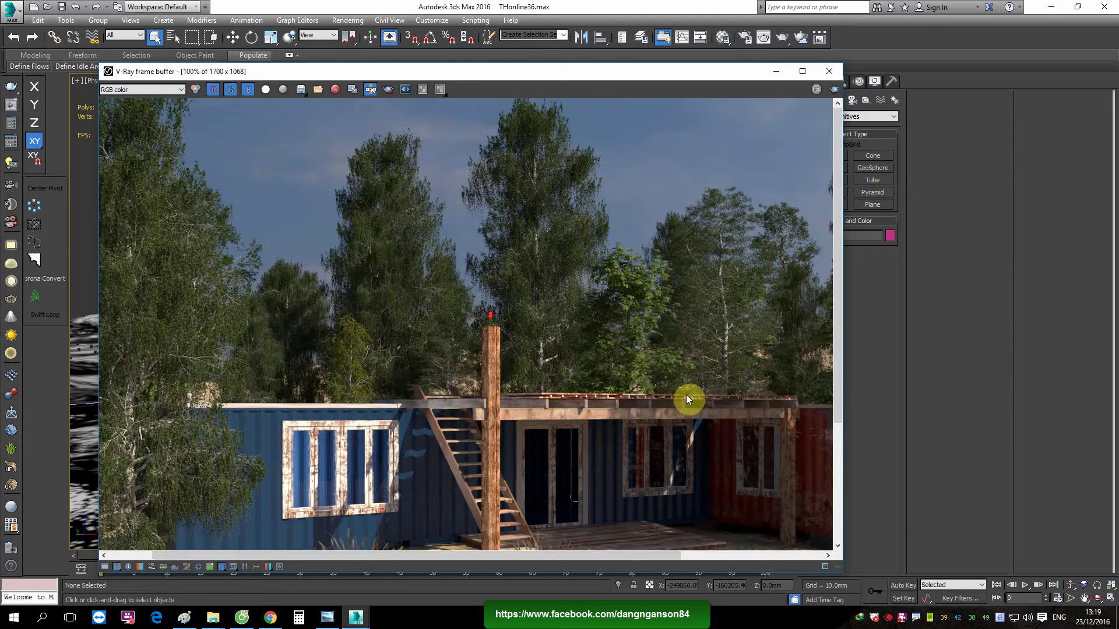
middle_click_drag(686, 394, 581, 359)
scroll(721, 363, "up", 1)
Zoom in on the red container's doors and base to inspect its weathering
mouse_move(695, 328)
middle_mouse_down()
mouse_move(525, 374)
mouse_move(586, 348)
middle_mouse_up()
scroll(613, 389, "up", 1)
middle_click_drag(395, 393, 390, 372)
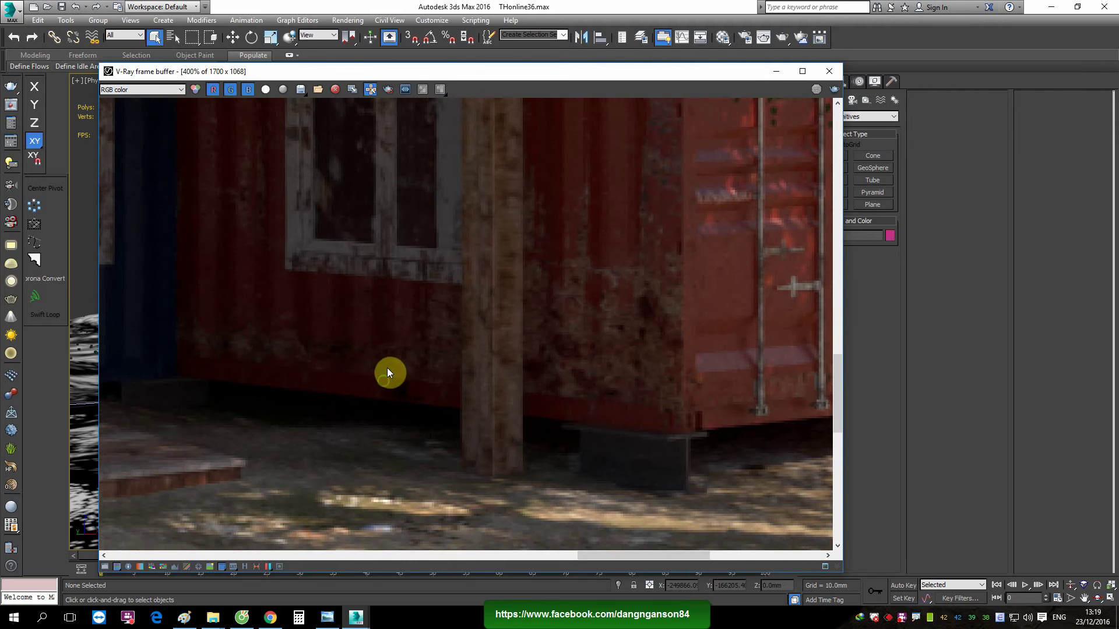
middle_click_drag(625, 402, 501, 386)
mouse_move(652, 386)
middle_mouse_down()
mouse_move(512, 385)
mouse_move(592, 363)
middle_mouse_up()
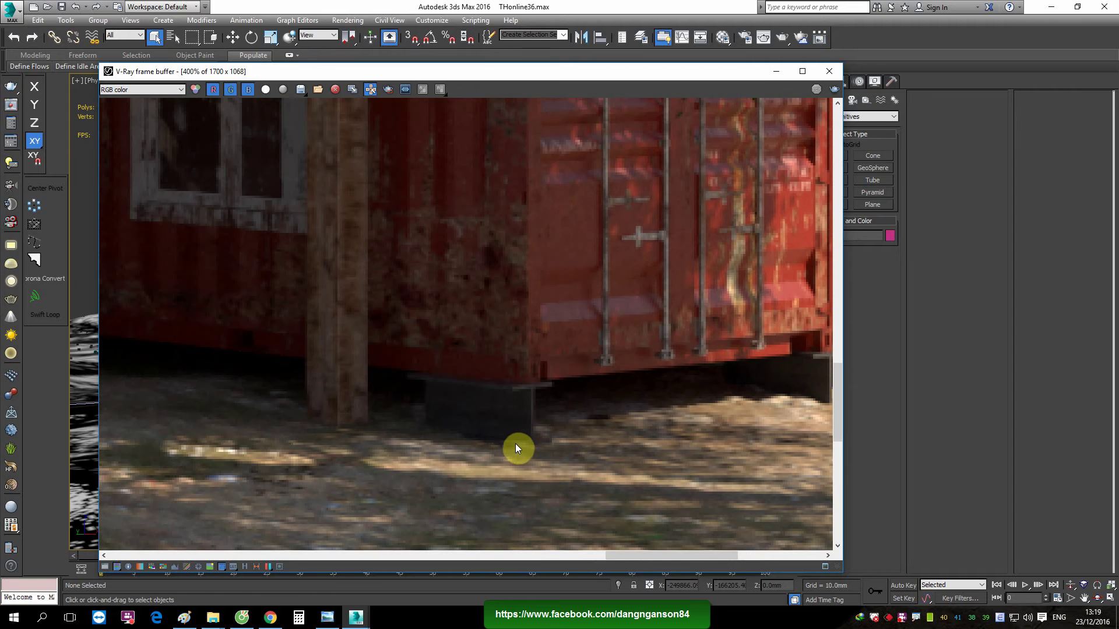
middle_click_drag(479, 426, 476, 356)
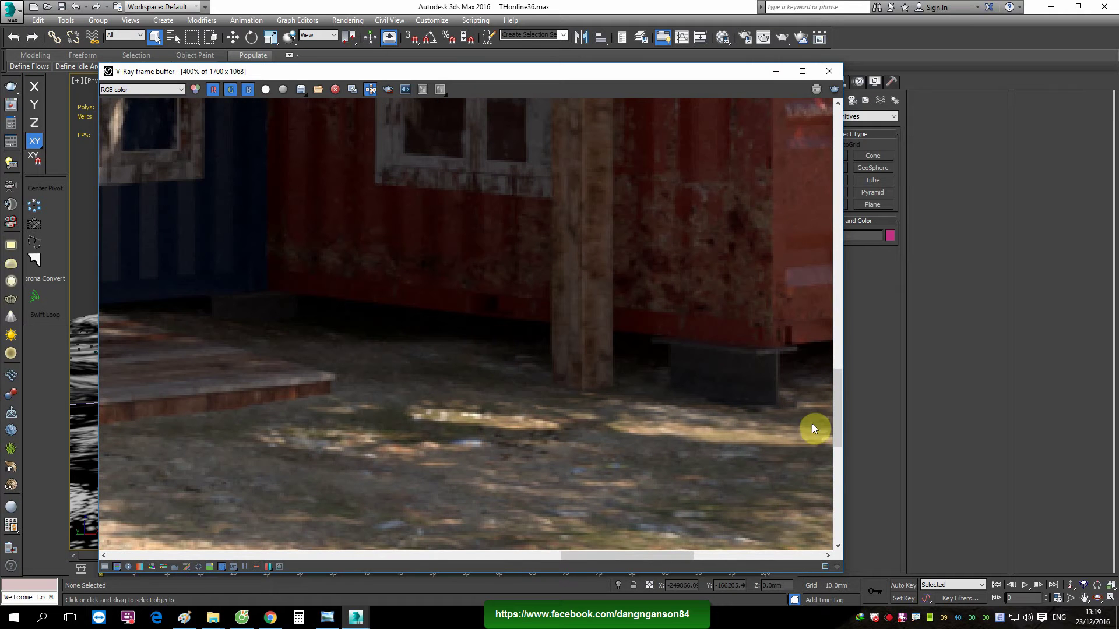
scroll(594, 414, "down", 1)
scroll(595, 411, "down", 1)
middle_click_drag(657, 417, 559, 411)
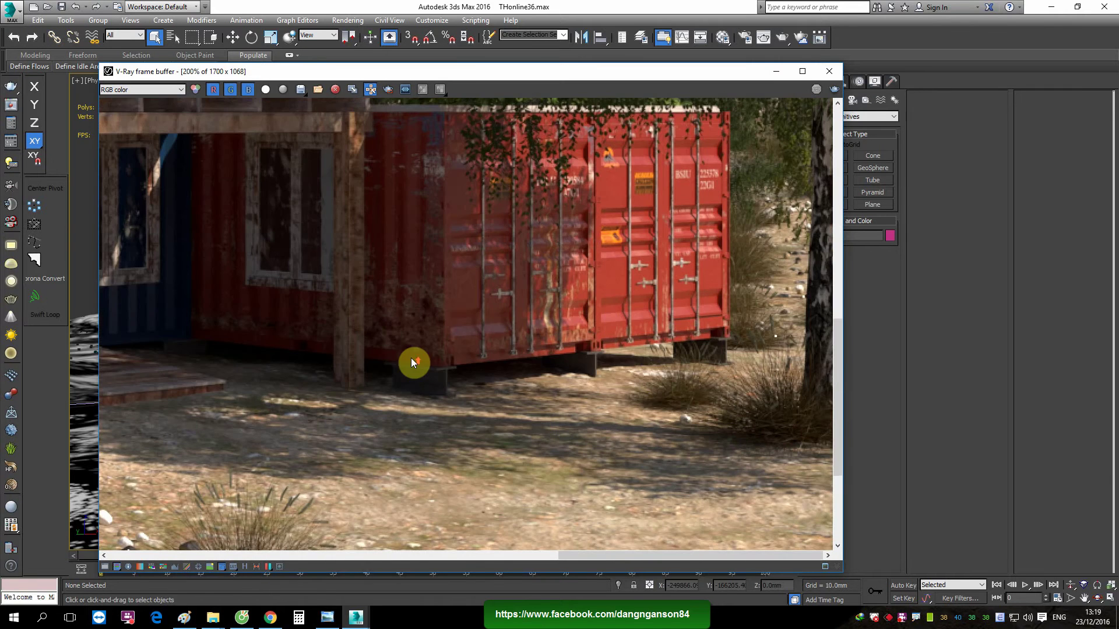
scroll(411, 358, "up", 2)
middle_click_drag(457, 393, 510, 446)
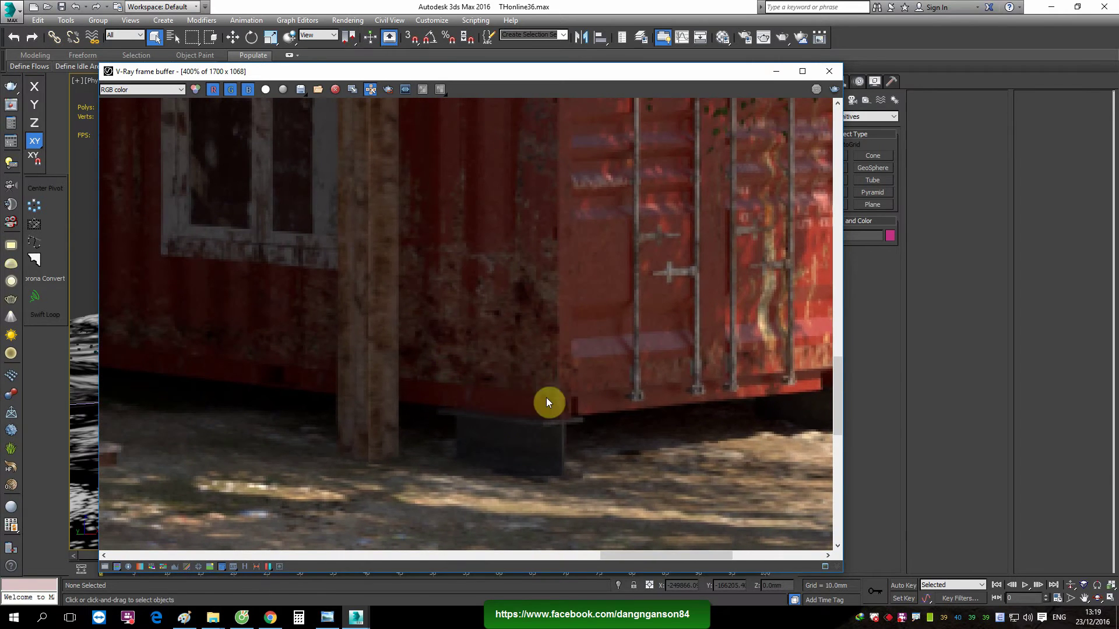
mouse_move(382, 428)
middle_mouse_down()
mouse_move(421, 422)
mouse_move(427, 365)
mouse_move(603, 376)
mouse_move(438, 355)
mouse_move(325, 395)
middle_mouse_up()
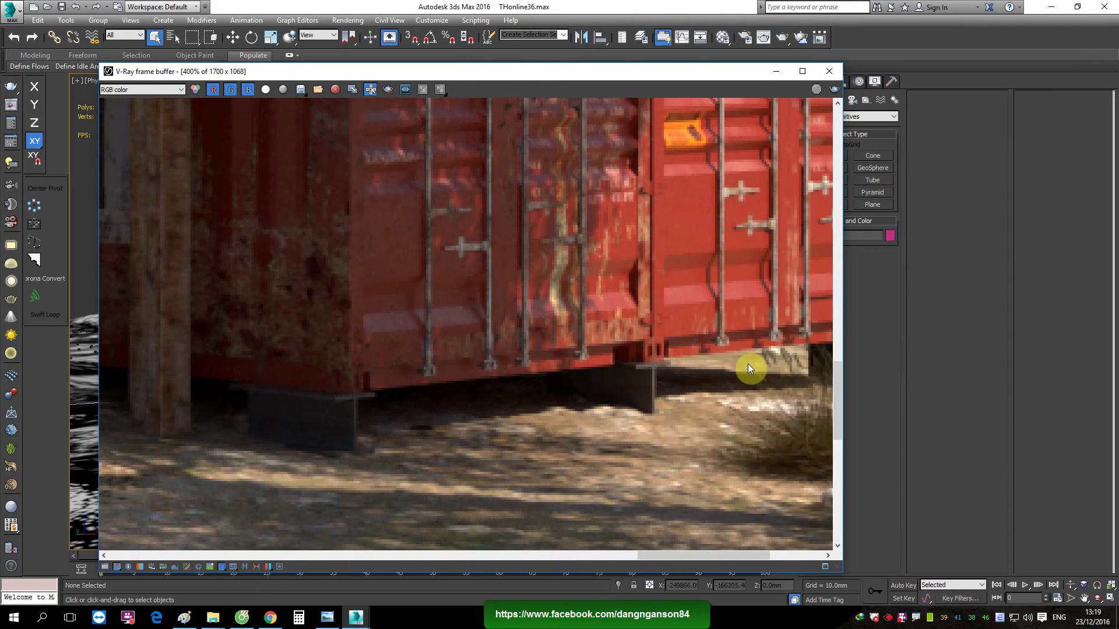
scroll(744, 365, "down", 1)
scroll(527, 400, "up", 1)
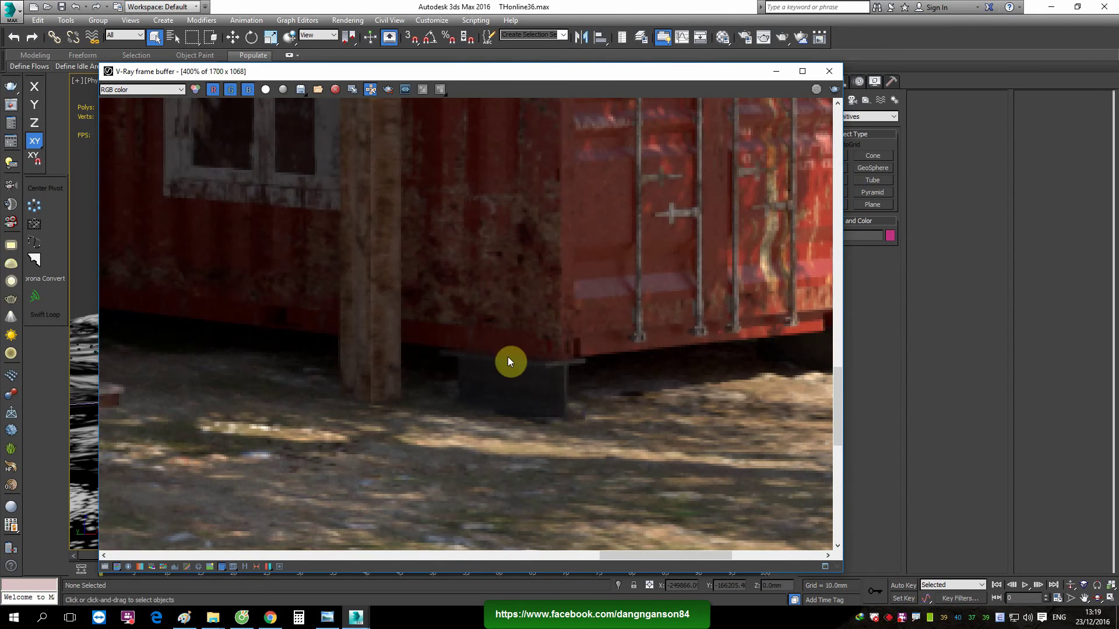
mouse_move(499, 371)
middle_mouse_down()
mouse_move(641, 345)
mouse_move(496, 367)
middle_mouse_up()
Look over the render's roof edge, then close the V-Ray frame buffer
middle_click_drag(330, 377, 556, 339)
scroll(609, 331, "down", 1)
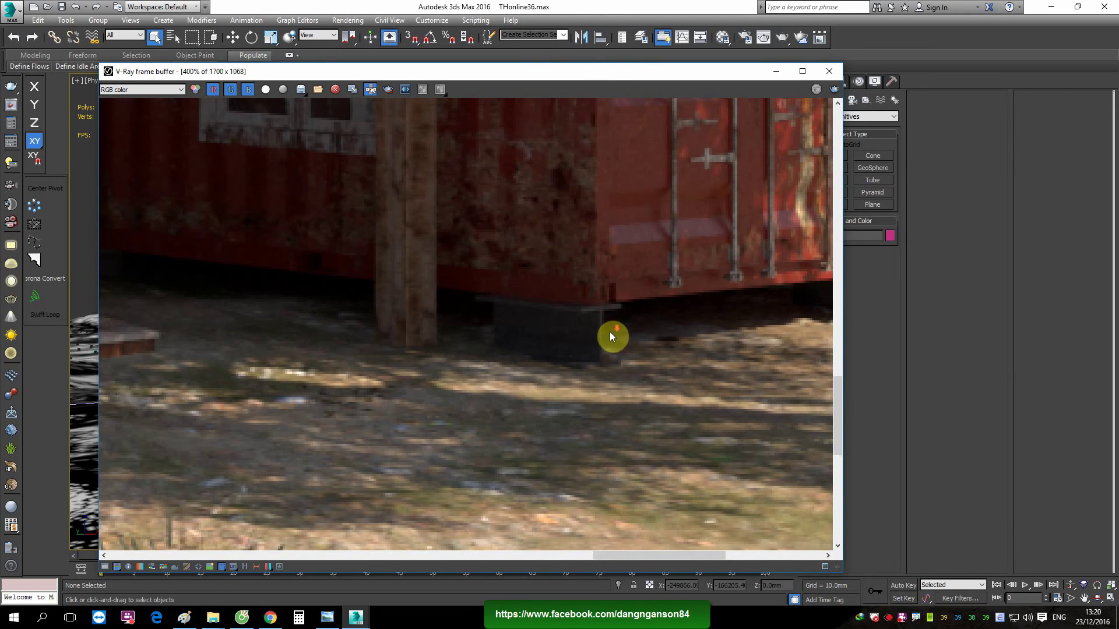
scroll(608, 343, "down", 1)
scroll(606, 353, "down", 1)
scroll(583, 338, "down", 1)
middle_click_drag(526, 300, 153, 405)
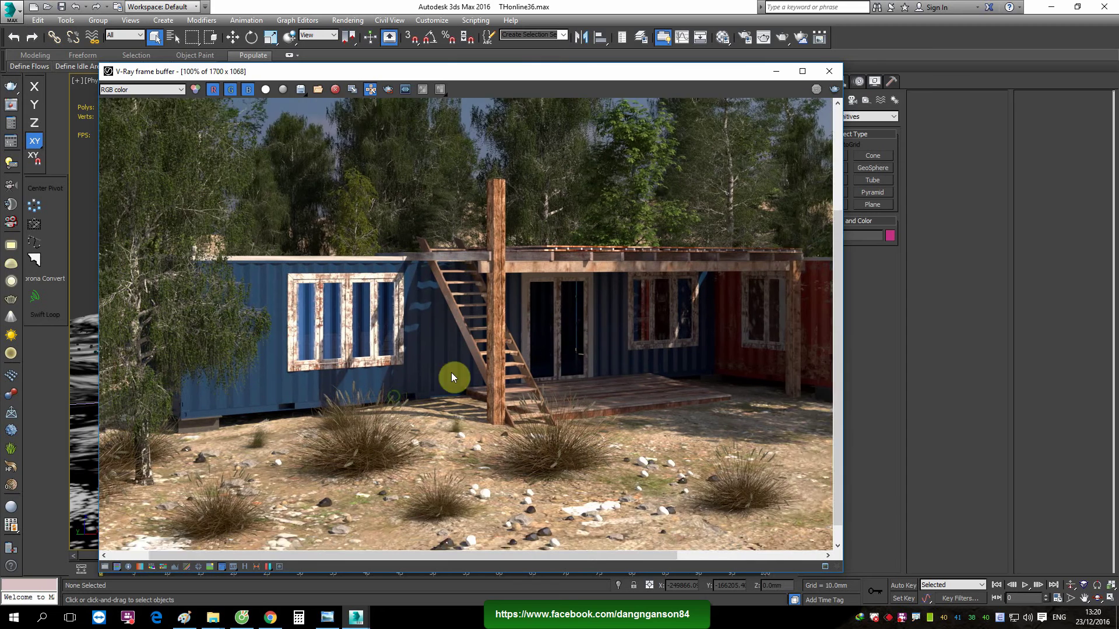
middle_click_drag(563, 419, 533, 417)
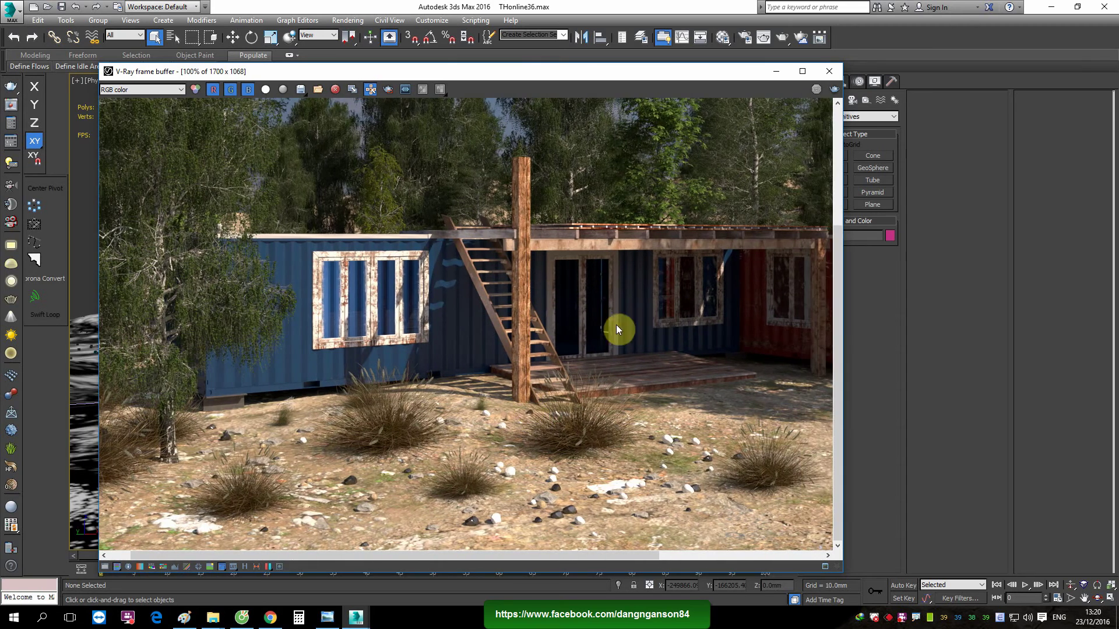
scroll(659, 330, "up", 4)
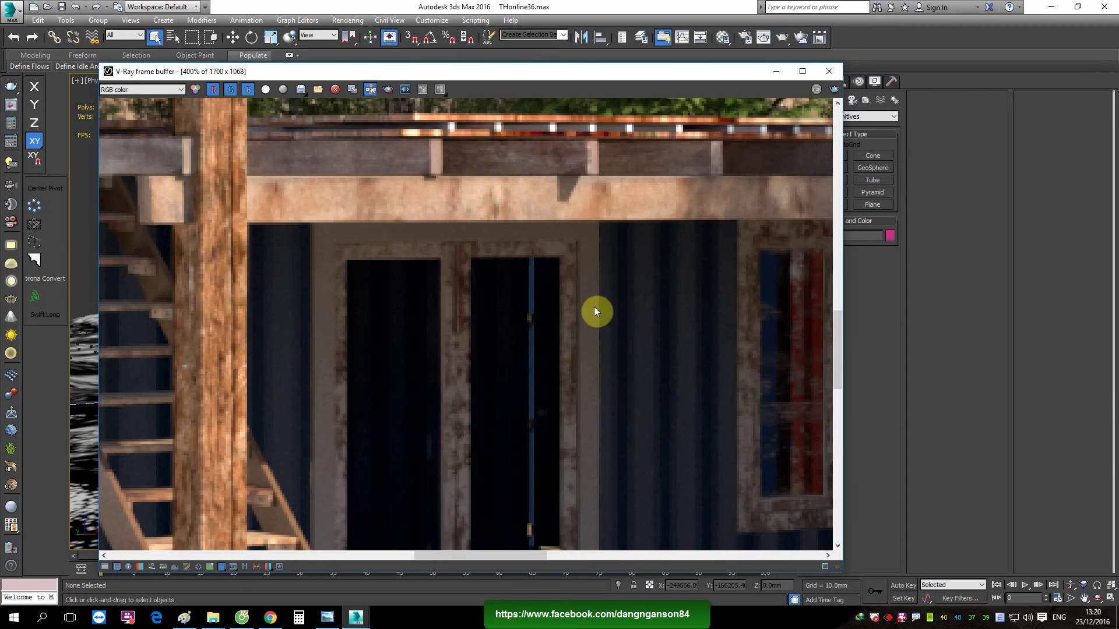
scroll(577, 319, "down", 4)
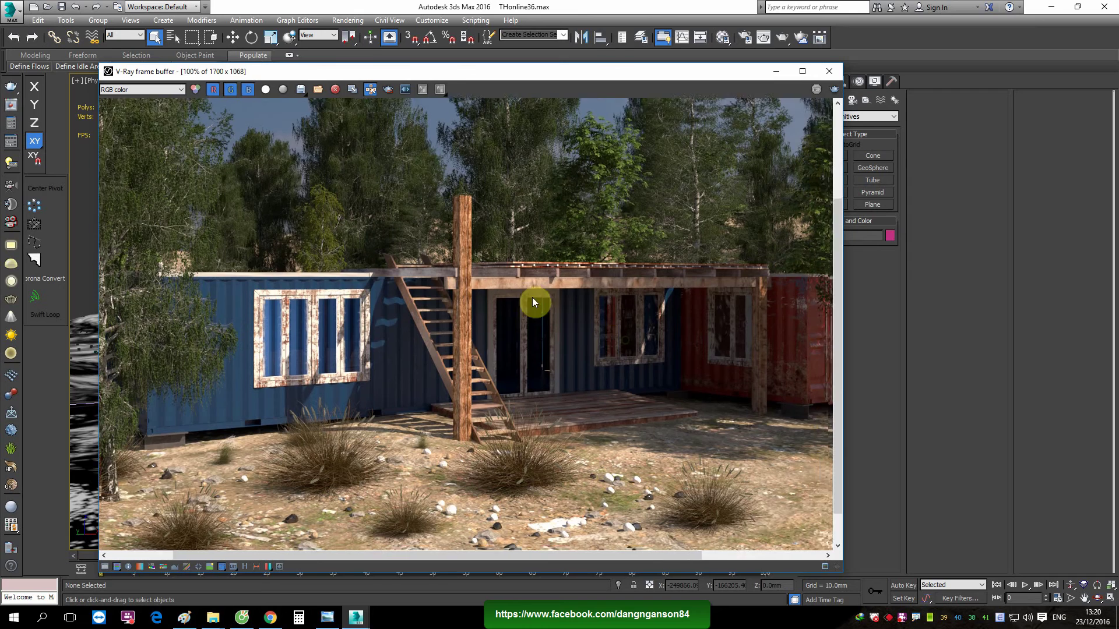
middle_click_drag(624, 340, 499, 219)
scroll(411, 219, "up", 4)
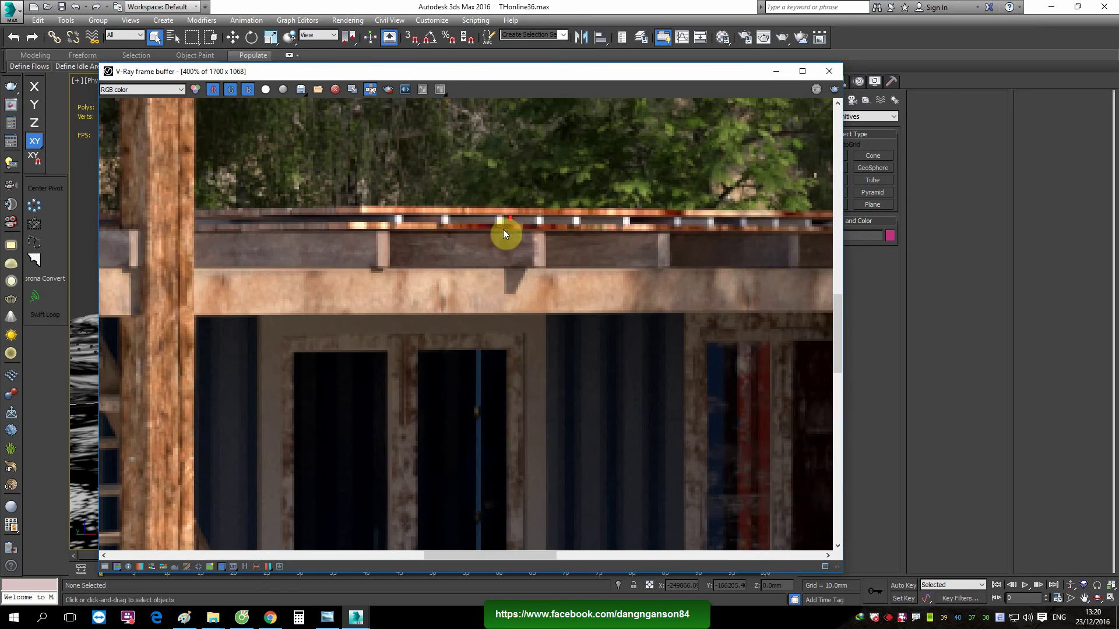
scroll(503, 231, "down", 4)
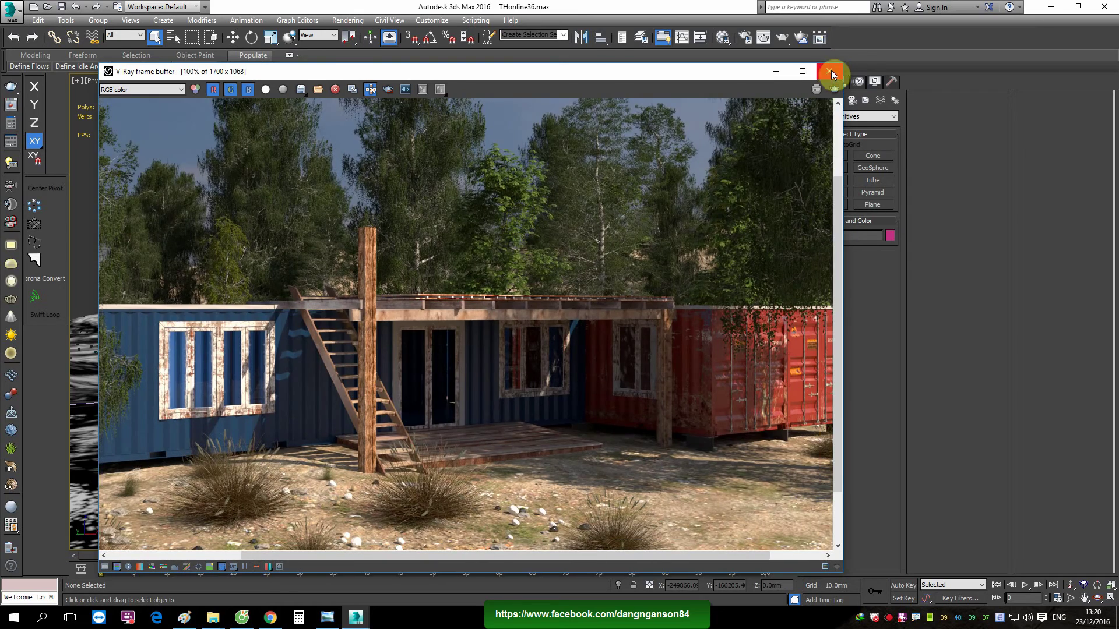
left_click(831, 69)
Raise the dark rock's pivot to 35.418mm along Y using Affect Pivot Only
key("t")
scroll(475, 394, "down", 3)
scroll(510, 258, "up", 3)
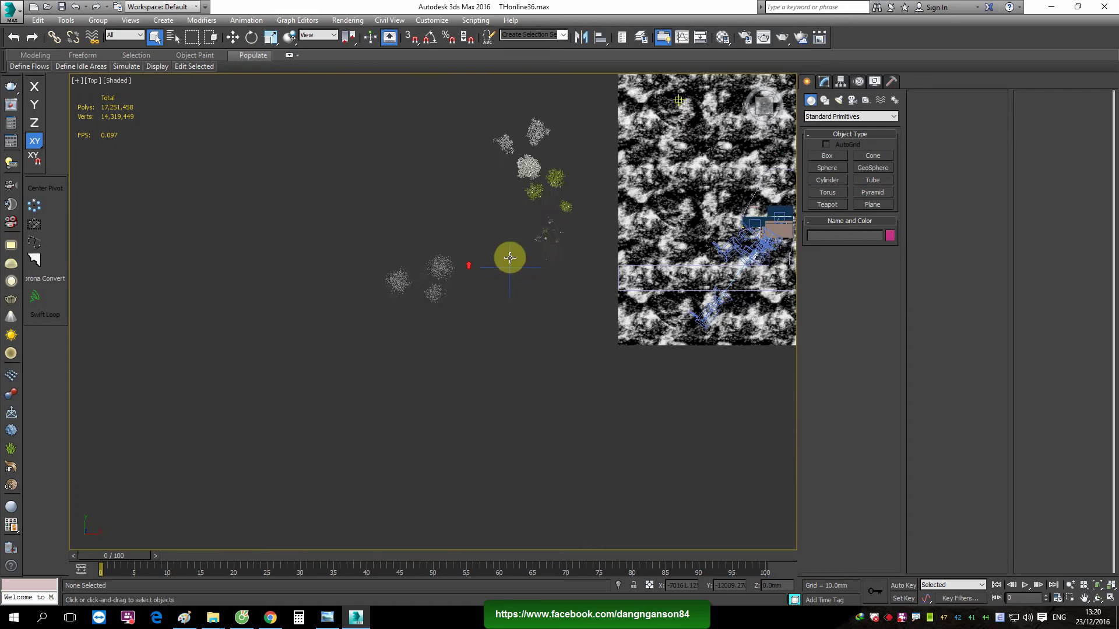
scroll(510, 258, "up", 3)
scroll(562, 233, "up", 2)
scroll(533, 241, "down", 2)
scroll(436, 399, "up", 5)
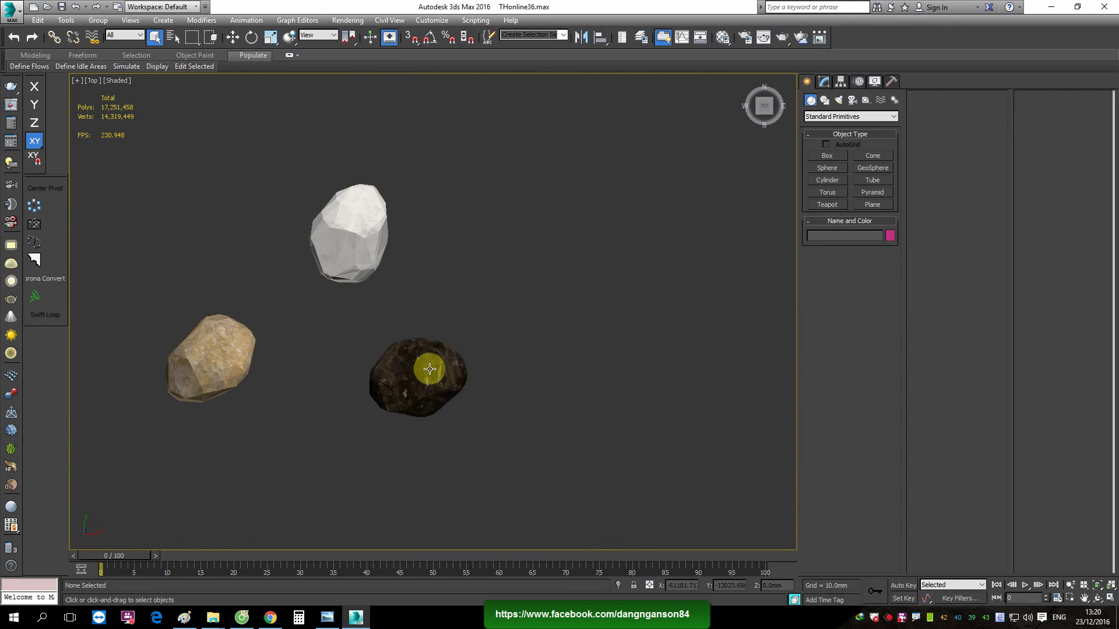
left_click(430, 369)
mouse_move(485, 386)
middle_mouse_down("alt")
mouse_move(499, 343)
mouse_move(410, 371)
middle_mouse_up("alt")
key("w")
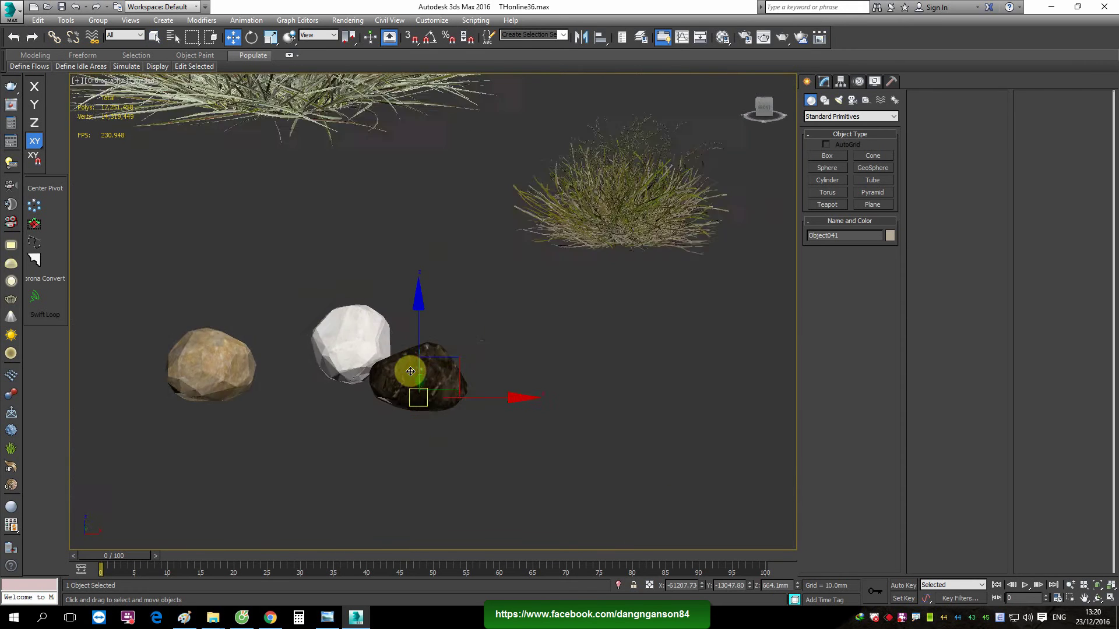
key("f")
key("z")
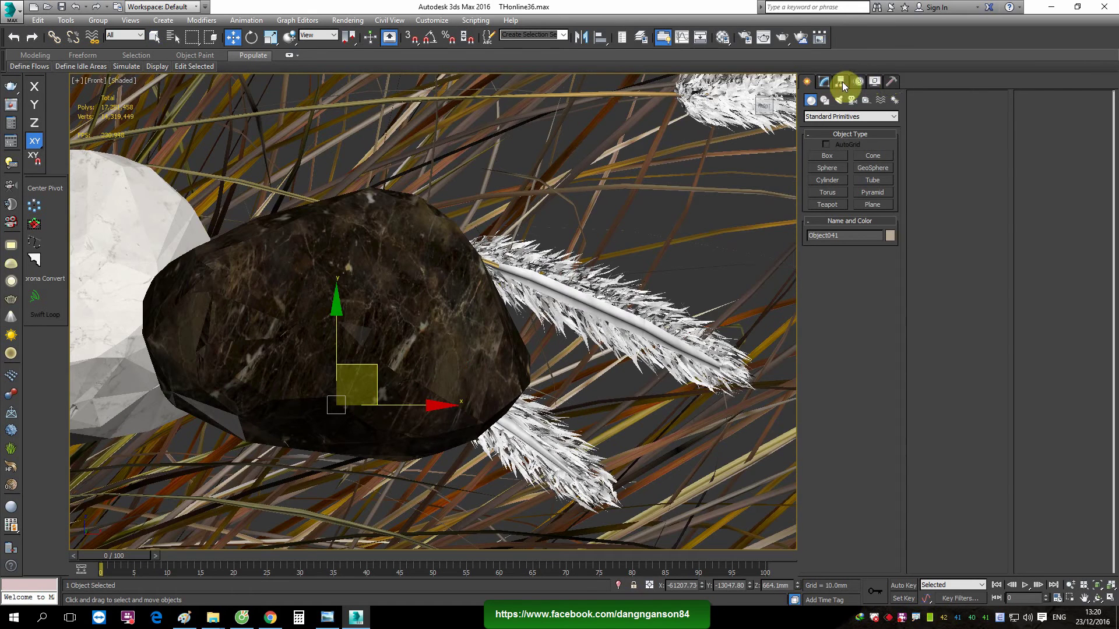
left_click(840, 81)
left_click(851, 155)
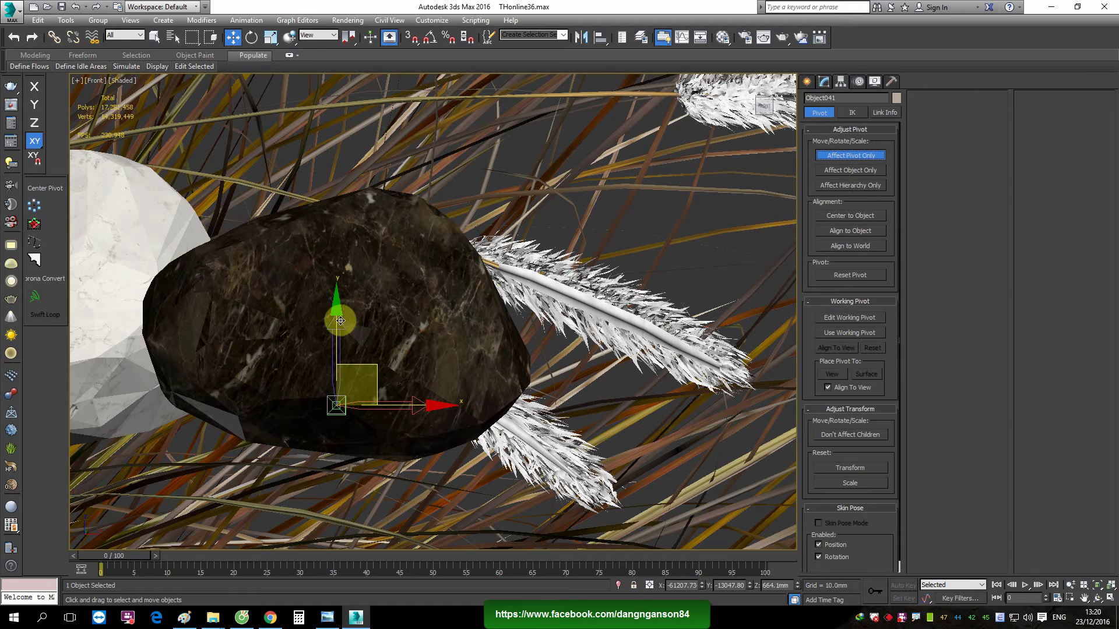
left_click_drag(338, 314, 345, 266)
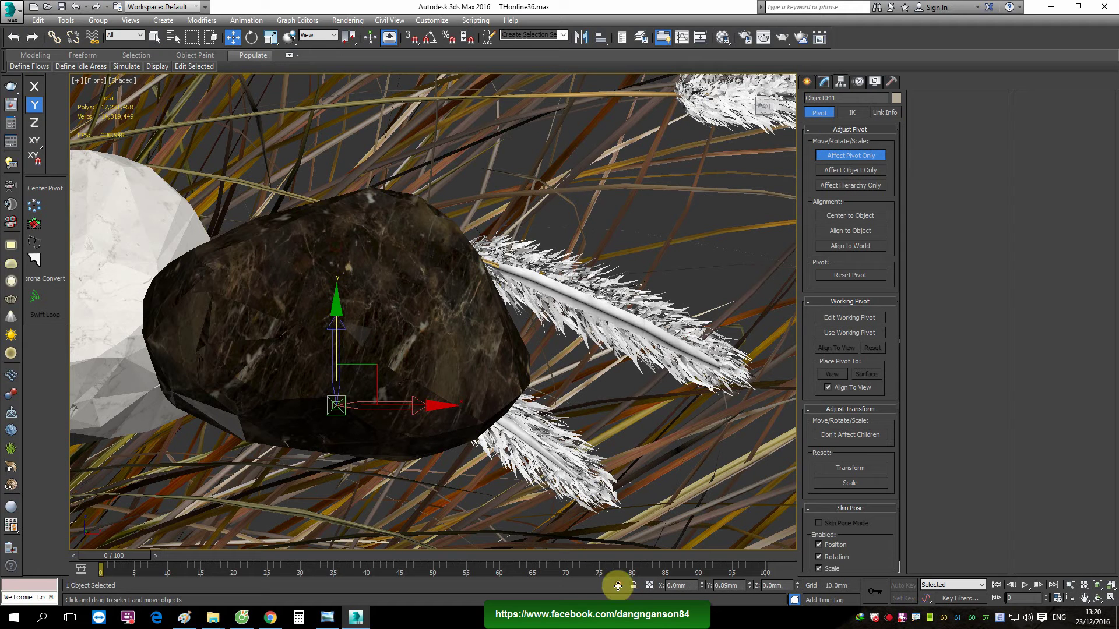
left_click_drag(377, 368, 377, 366)
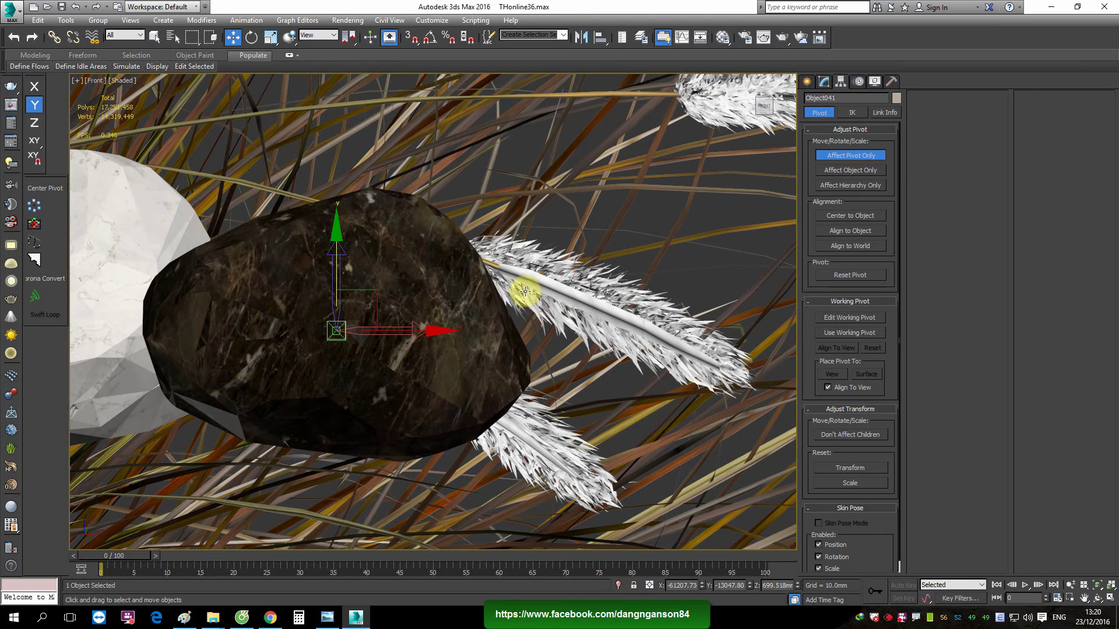
Isolate the three selected rocks in the viewport
left_click(807, 81)
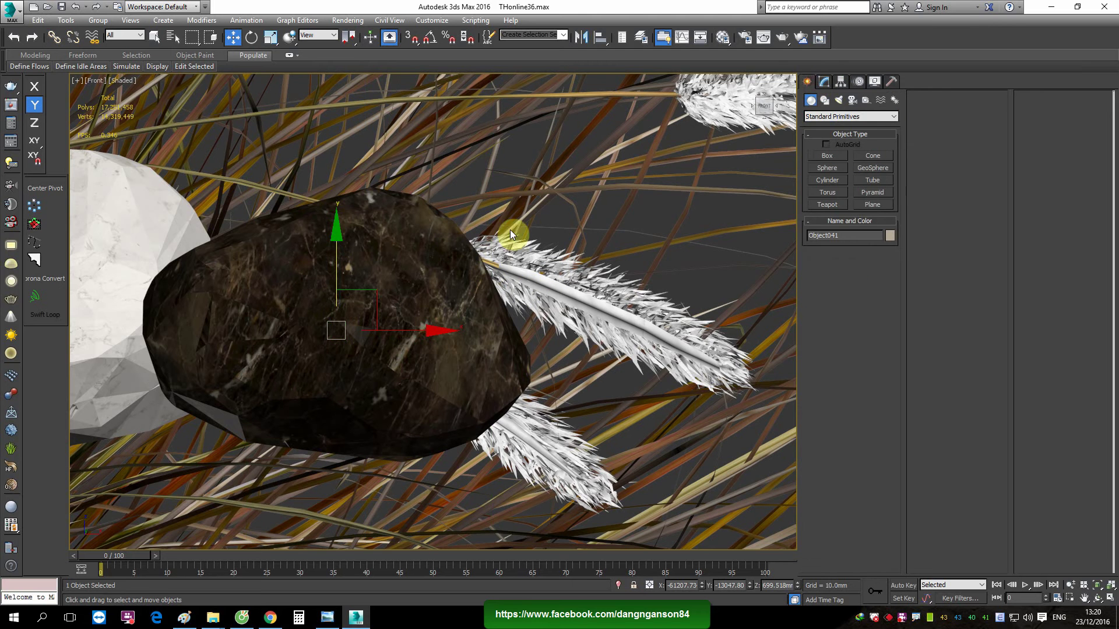
middle_click_drag(427, 315, 458, 302)
key("alt+q")
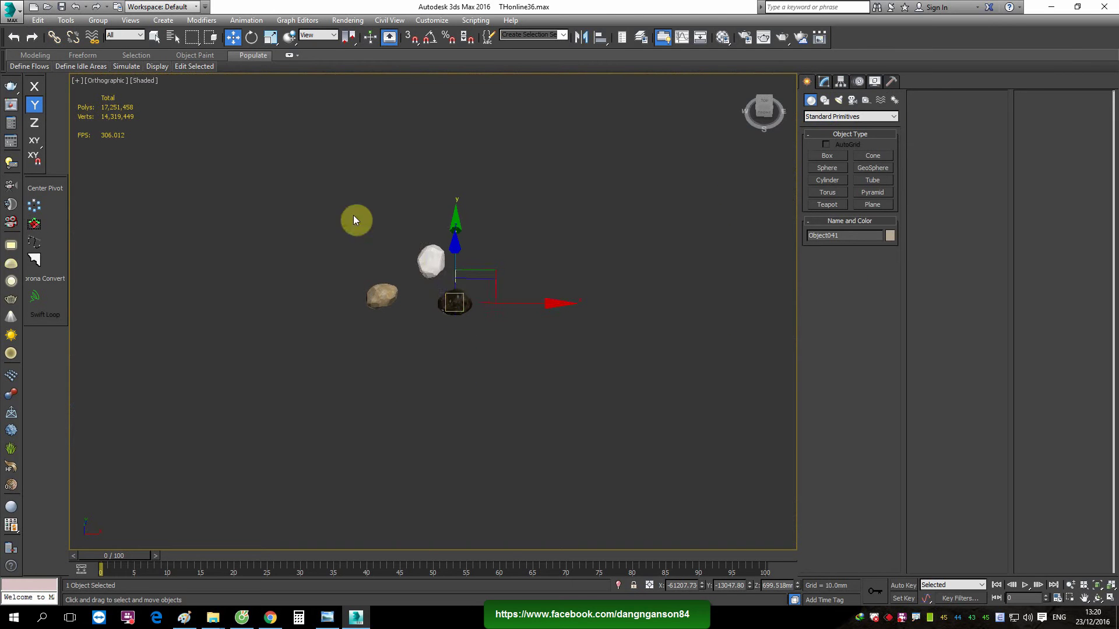
left_click(614, 584)
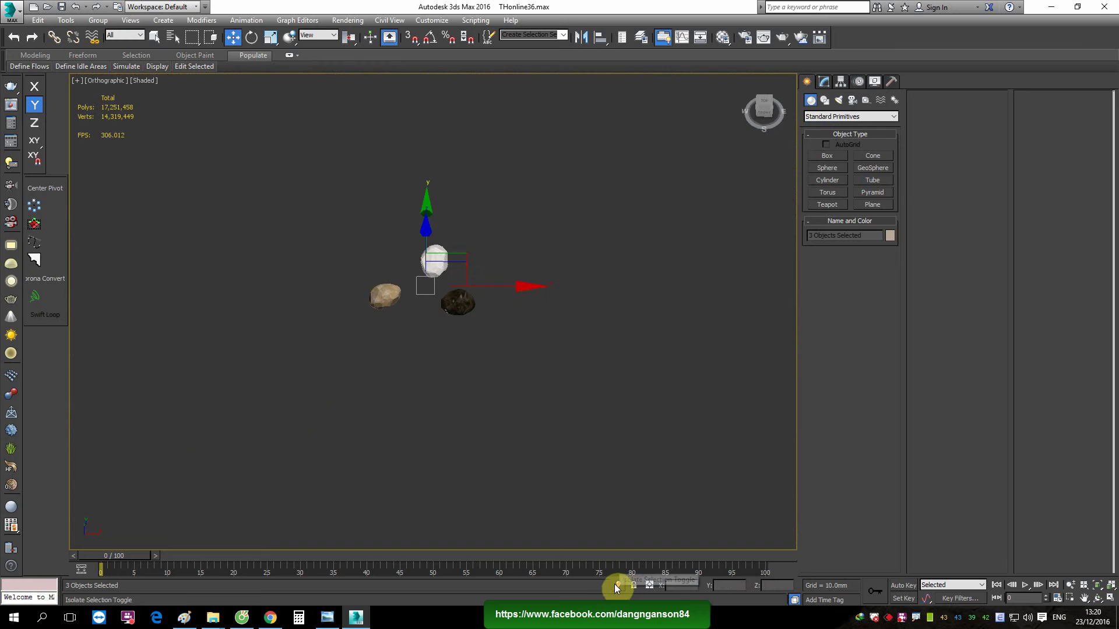
middle_click_drag(462, 421, 425, 364, "alt")
Raise the beige rock's pivot to 53.021mm along Y
left_click(305, 334)
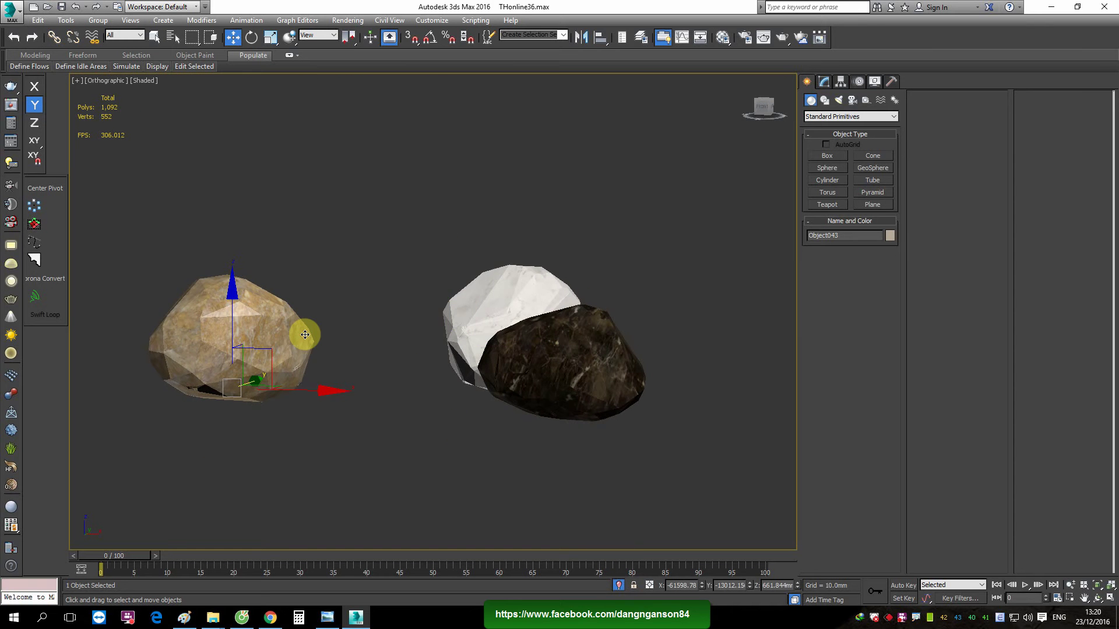
key("f")
key("z")
left_click(840, 81)
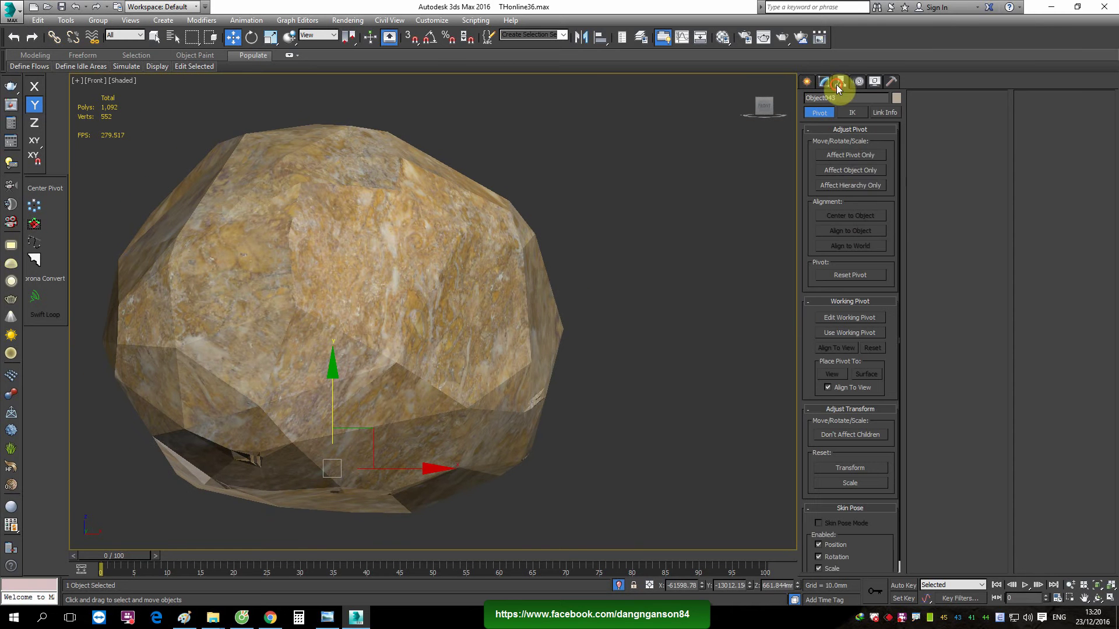
left_click(863, 156)
left_click_drag(326, 385, 334, 242)
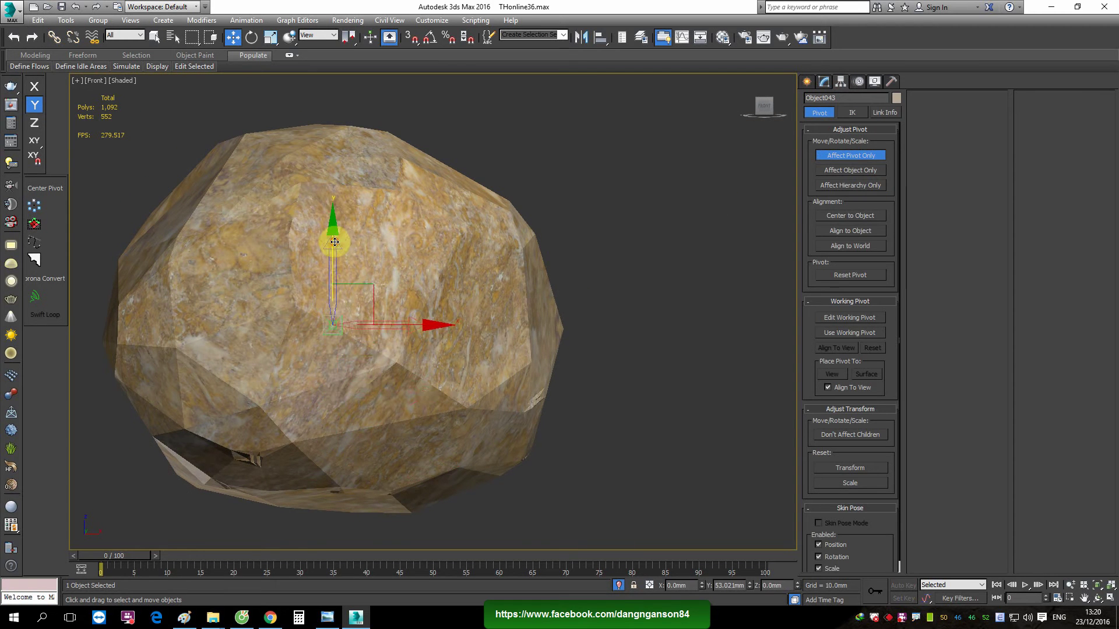
Raise the white rock's pivot to its mid-height
scroll(334, 242, "down", 8)
scroll(498, 260, "up", 6)
left_click(380, 343)
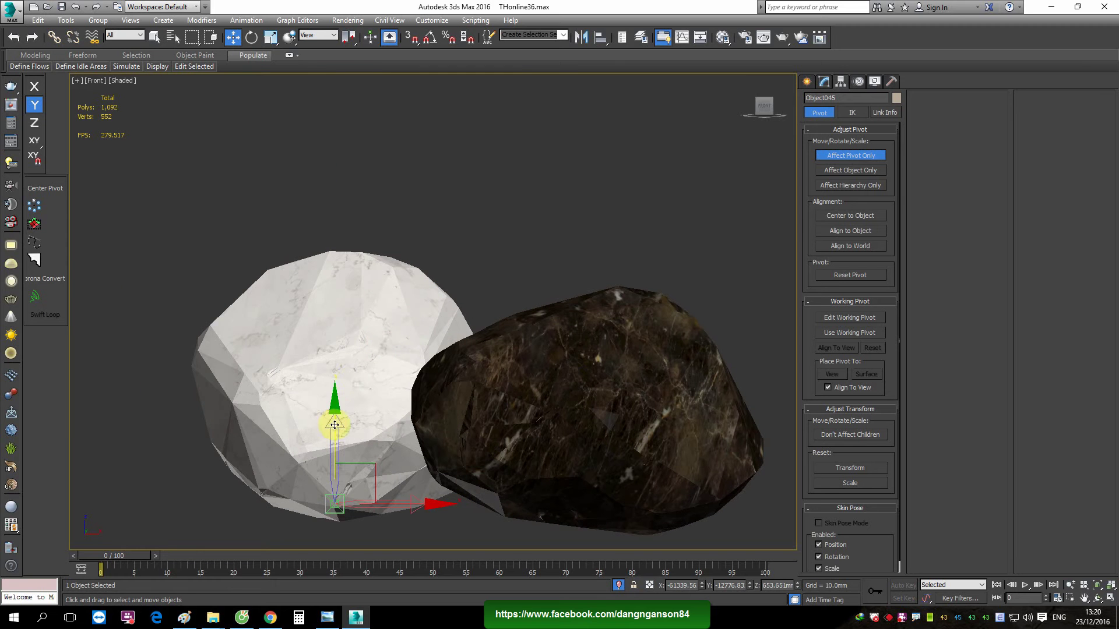
left_click_drag(334, 425, 355, 317)
left_click(807, 81)
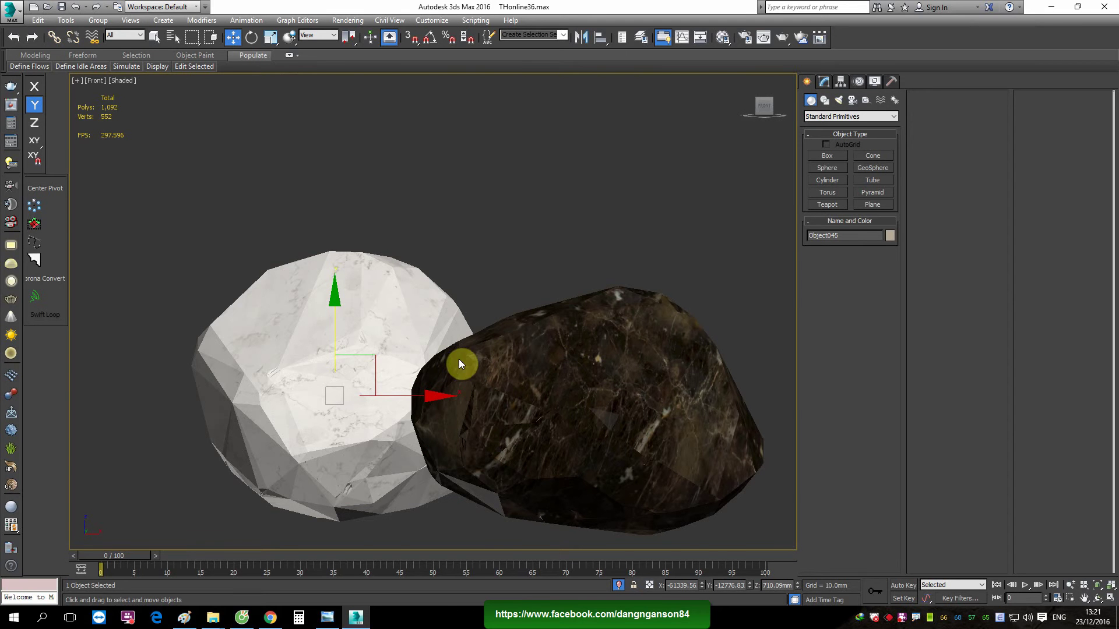
Frame the three rocks in the view and open the Material Editor
scroll(504, 360, "down", 8)
mouse_move(505, 360)
middle_mouse_down("alt")
mouse_move(500, 380)
mouse_move(530, 377)
middle_mouse_up("alt")
scroll(530, 378, "up", 5)
middle_click_drag(430, 382, 572, 377)
key("m")
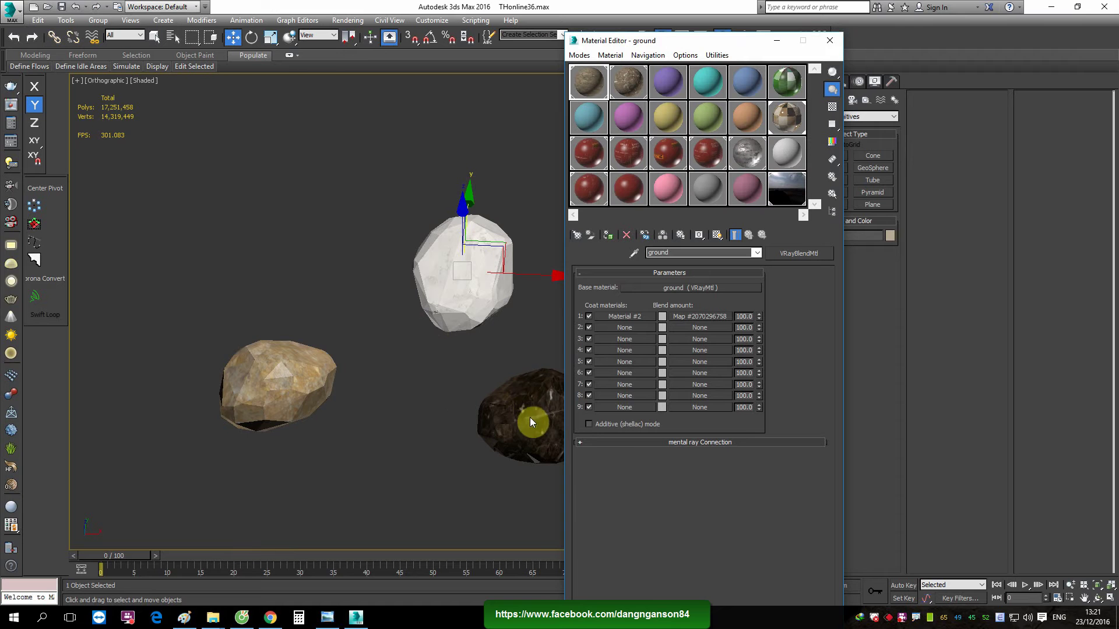
Load the rocks' MultiMat_0 multi-material into a sample slot
middle_click_drag(464, 385, 400, 389, "alt")
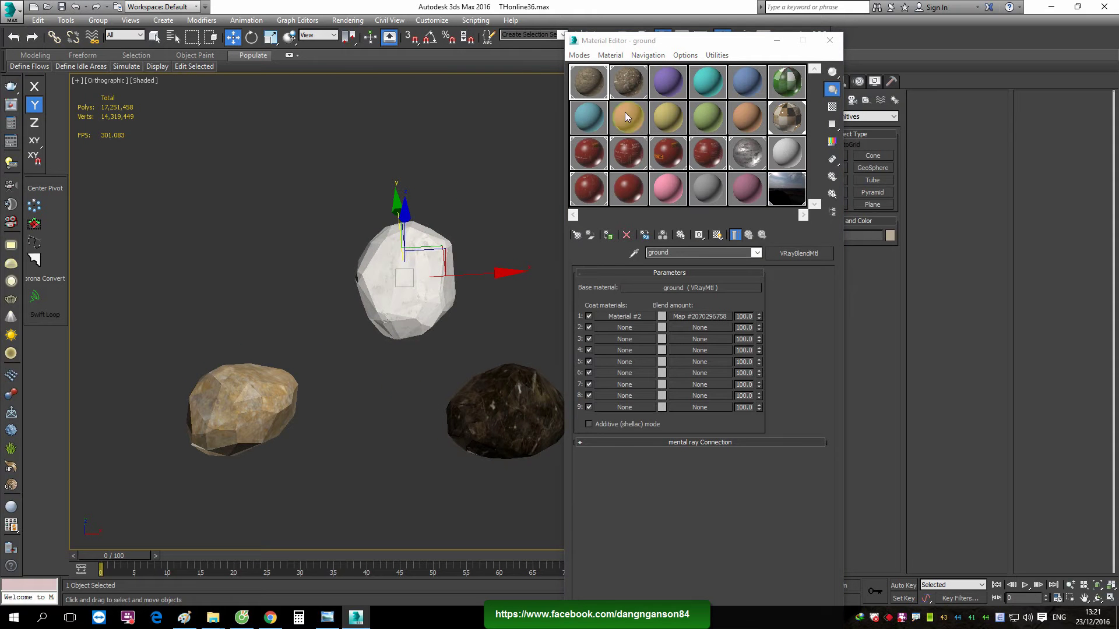
left_click(652, 287)
left_click(634, 252)
left_click(376, 254)
left_click(644, 116)
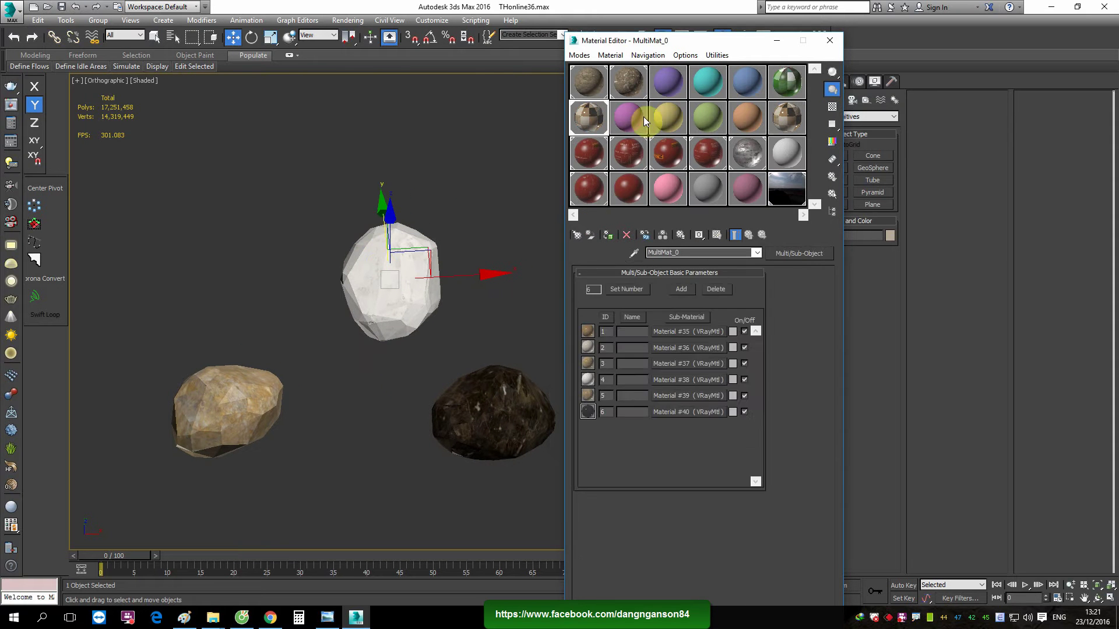
left_click(595, 114)
left_click_drag(638, 45, 552, 53)
Check the tan rock's polygon material ID in Polygon mode
left_click(459, 402)
left_click(269, 392)
middle_click_drag(427, 368, 328, 342)
left_click(823, 81)
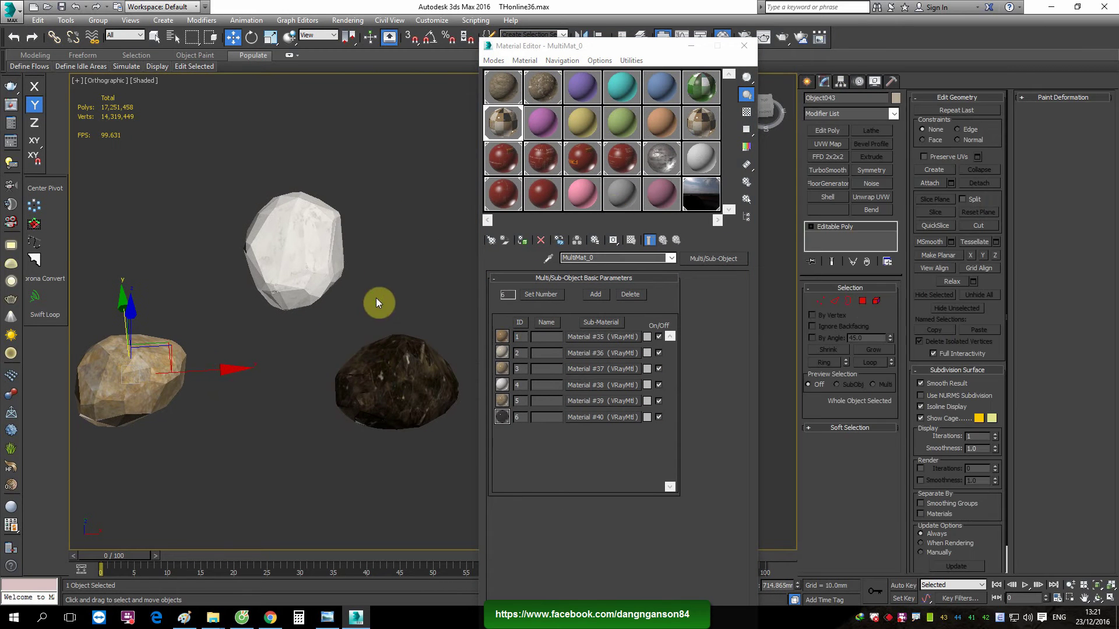
middle_click_drag(377, 302, 482, 286)
left_click(863, 300)
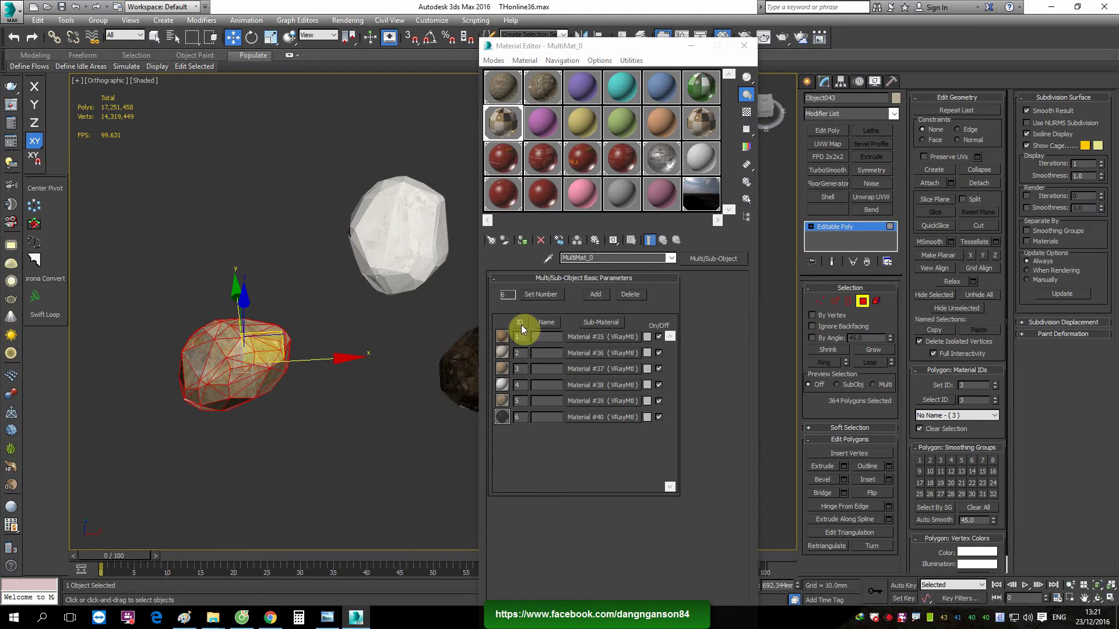
middle_click_drag(450, 280, 436, 289)
left_click(393, 267)
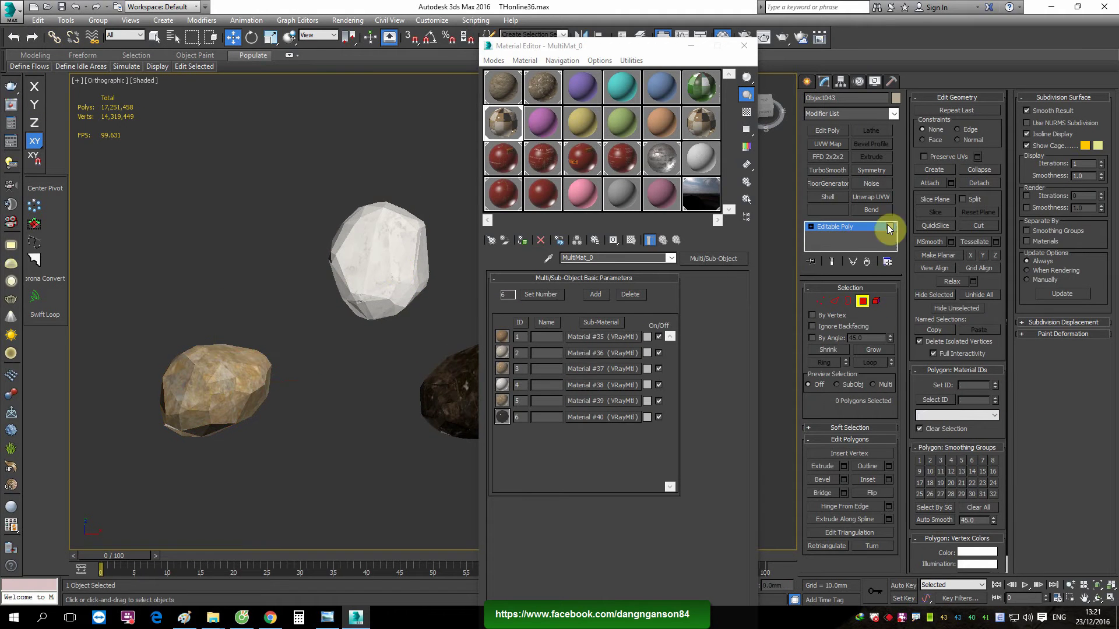
left_click(868, 230)
Check the white and dark rocks' material IDs, then open sub-material Material #37
left_click(401, 239)
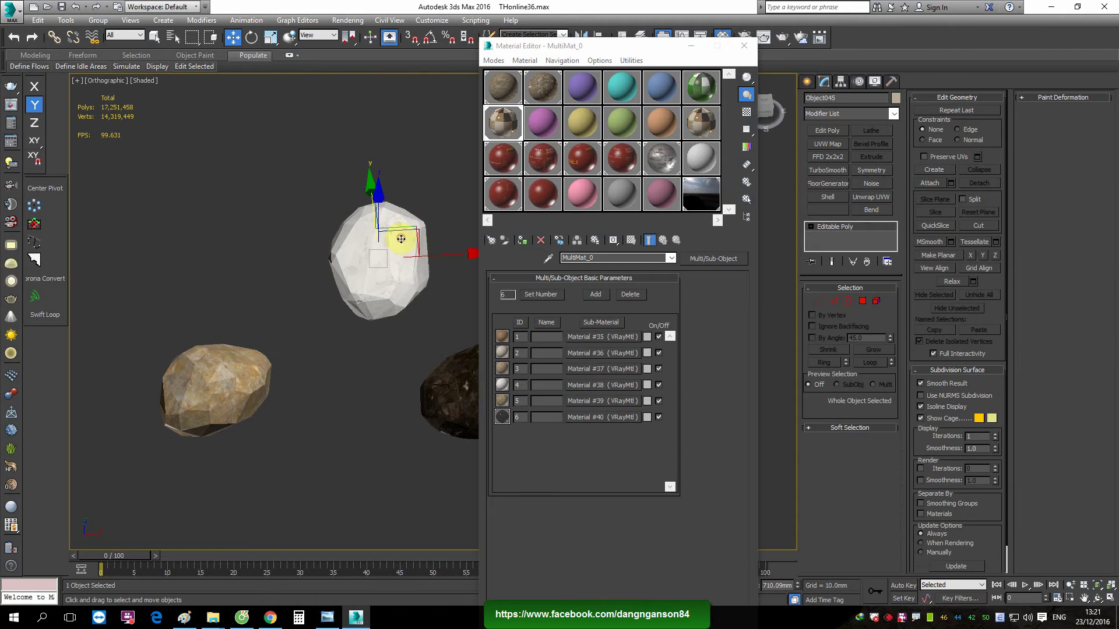
left_click(862, 302)
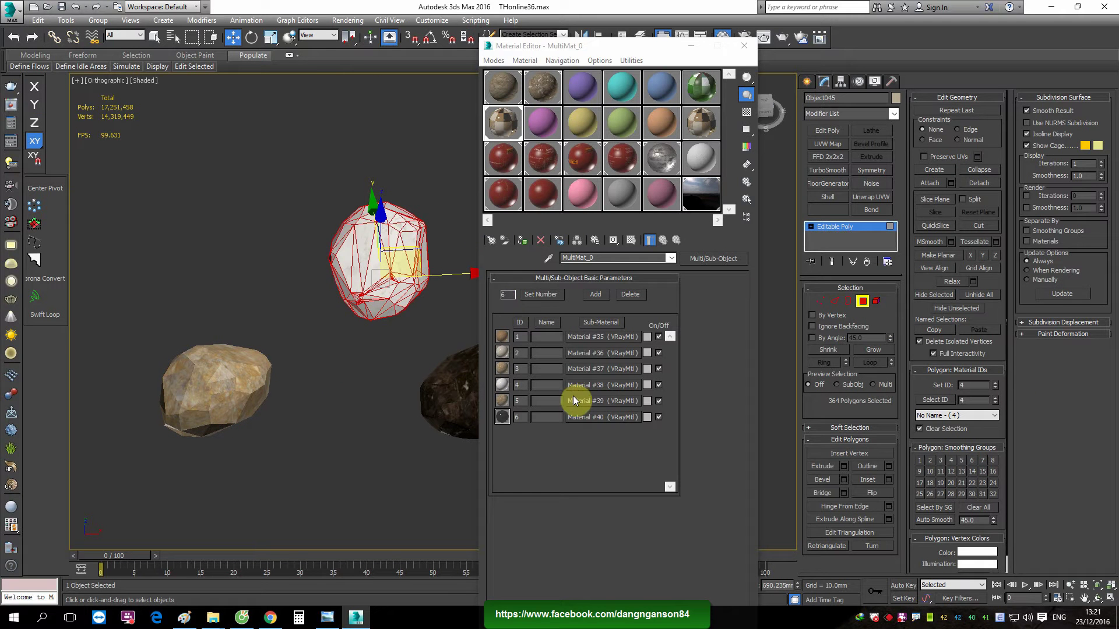
left_click(819, 227)
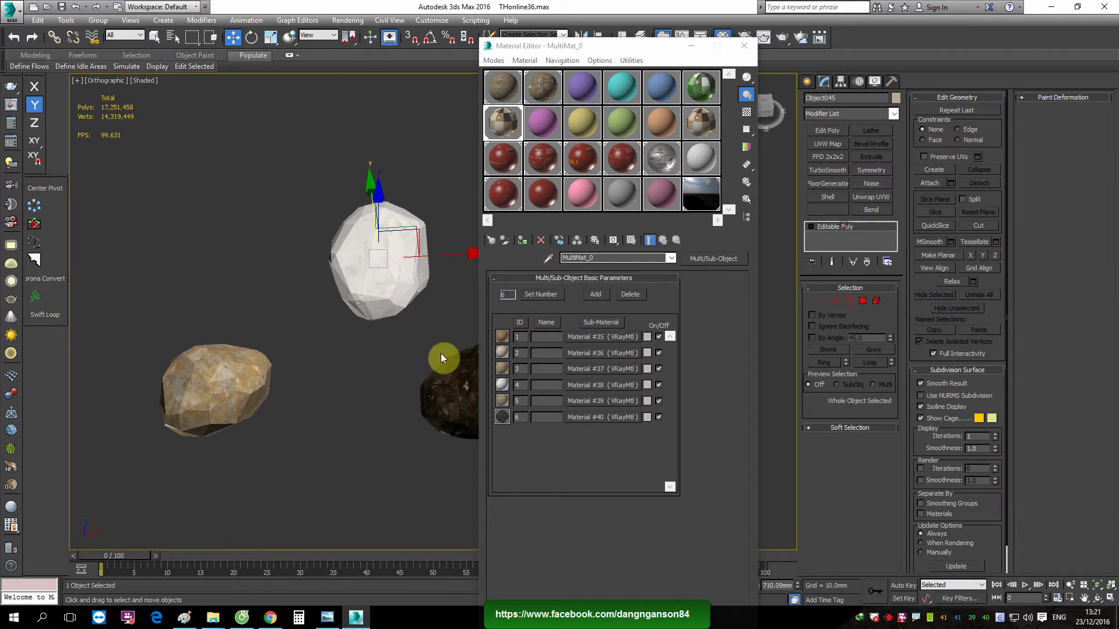
middle_click_drag(442, 354, 332, 367)
left_click(432, 372)
left_click(862, 301)
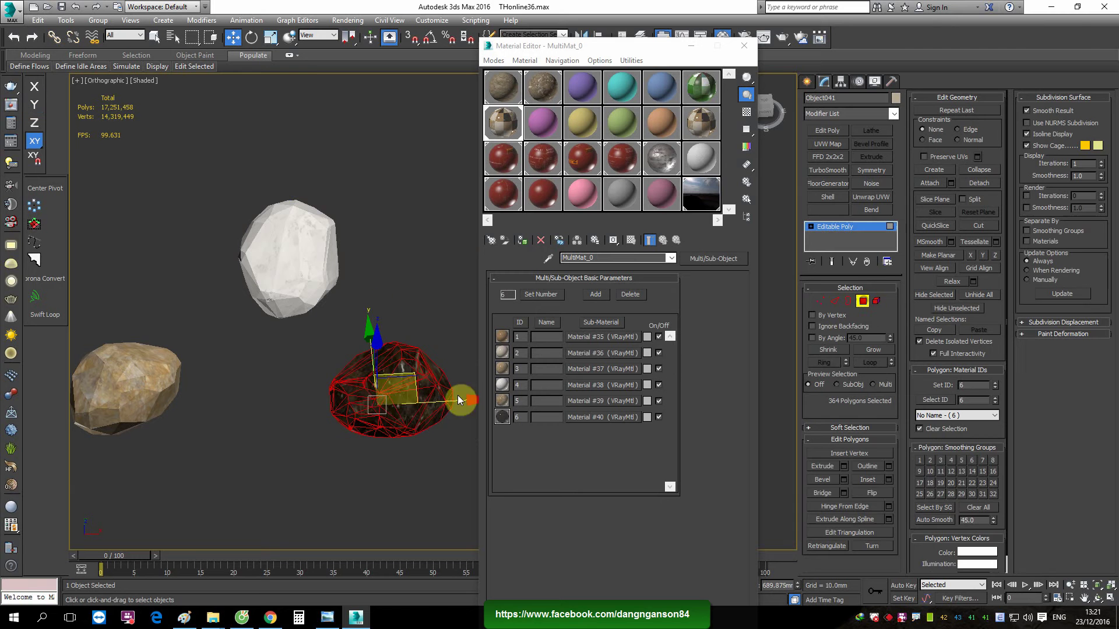
left_click(855, 229)
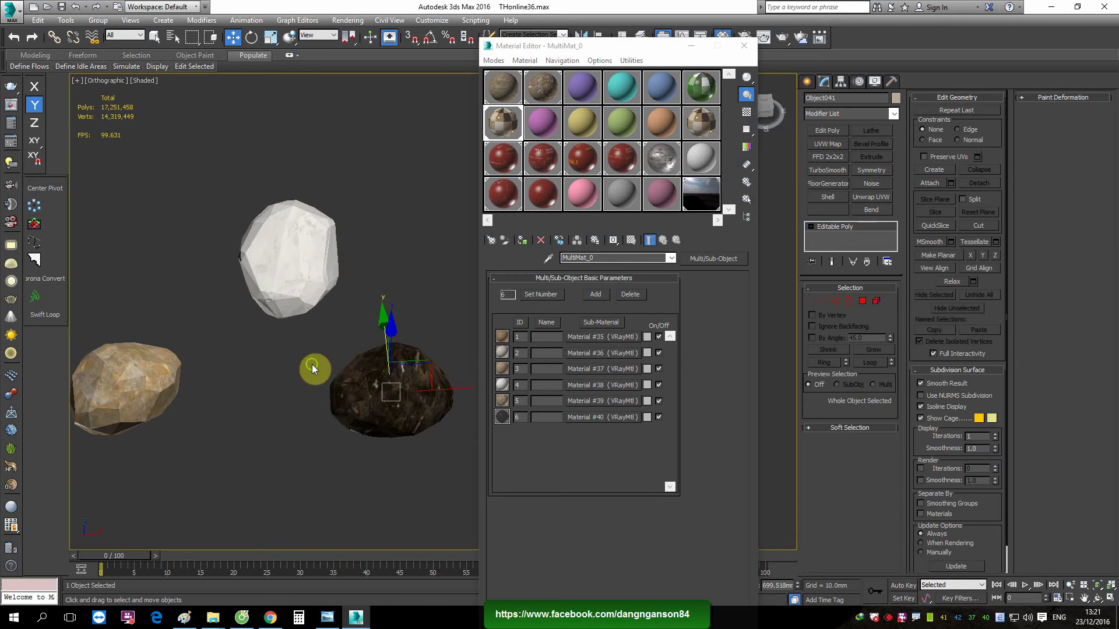
middle_click_drag(313, 365, 326, 360)
left_click(615, 368)
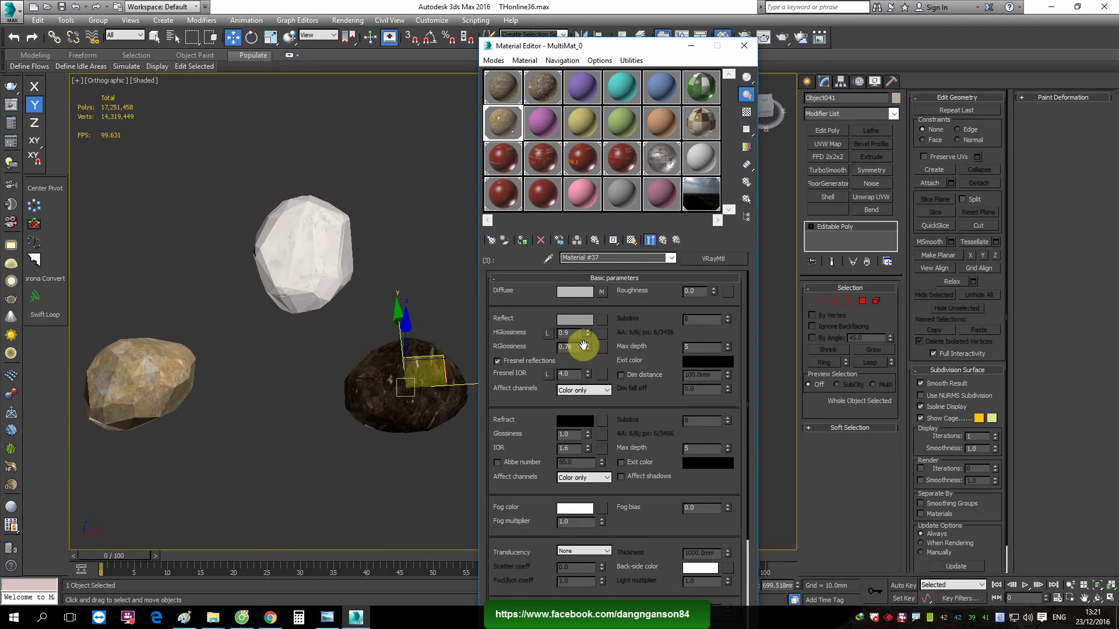
Lock Fresnel IOR and load AM134_04_chrome_dirty_reflect.png from D:\Full Bitmap\DIRT as the reflect map
left_click(548, 374)
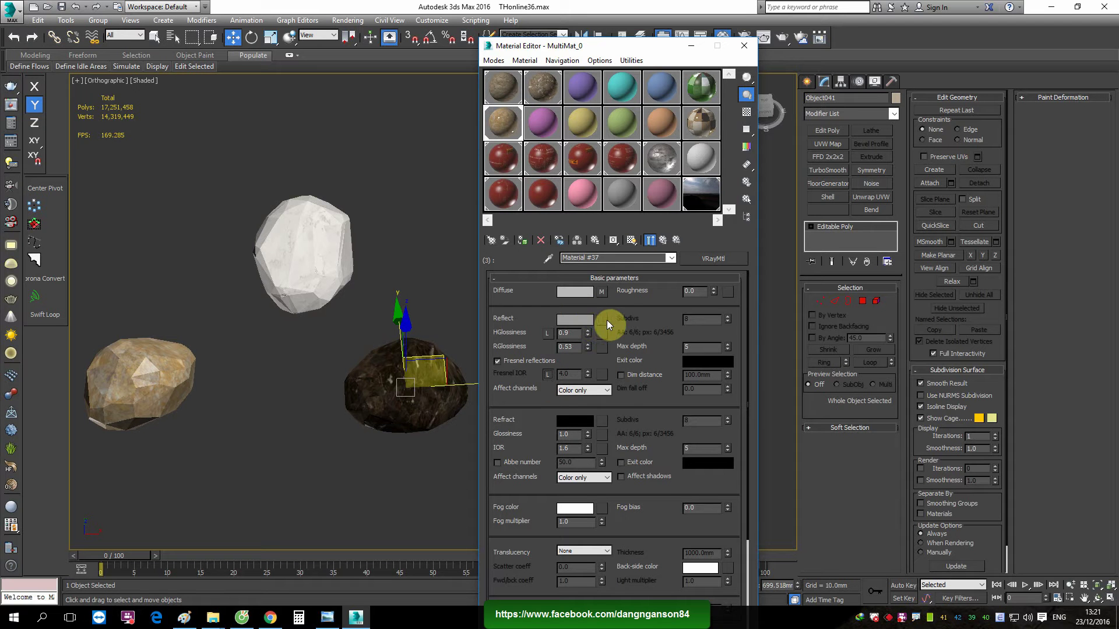
left_click(603, 320)
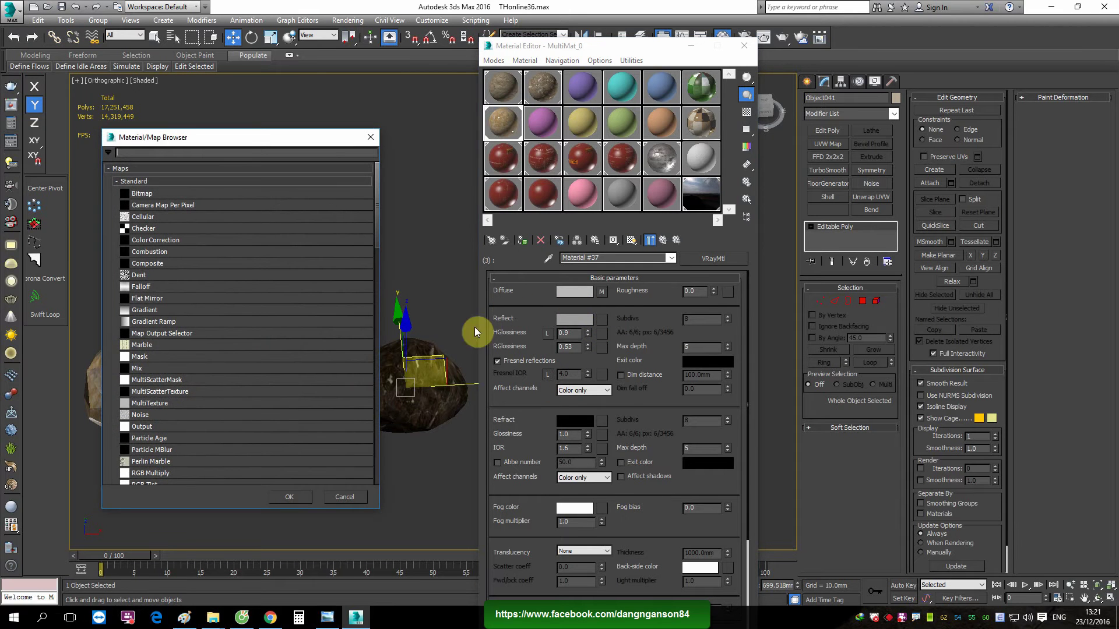
left_click(158, 196)
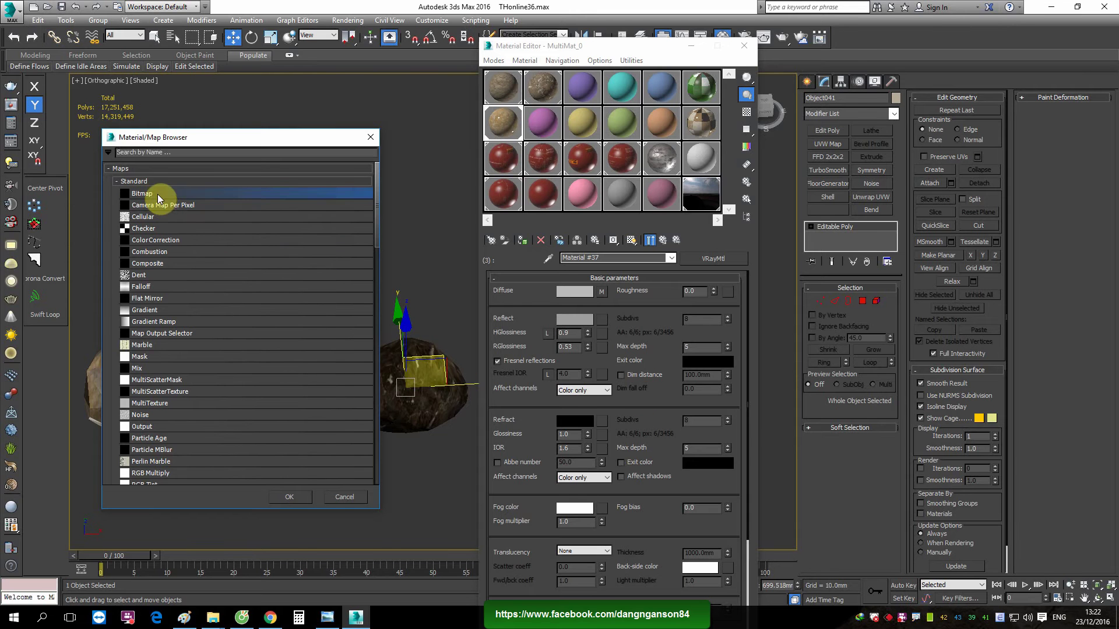
double_click(158, 196)
left_click(40, 181)
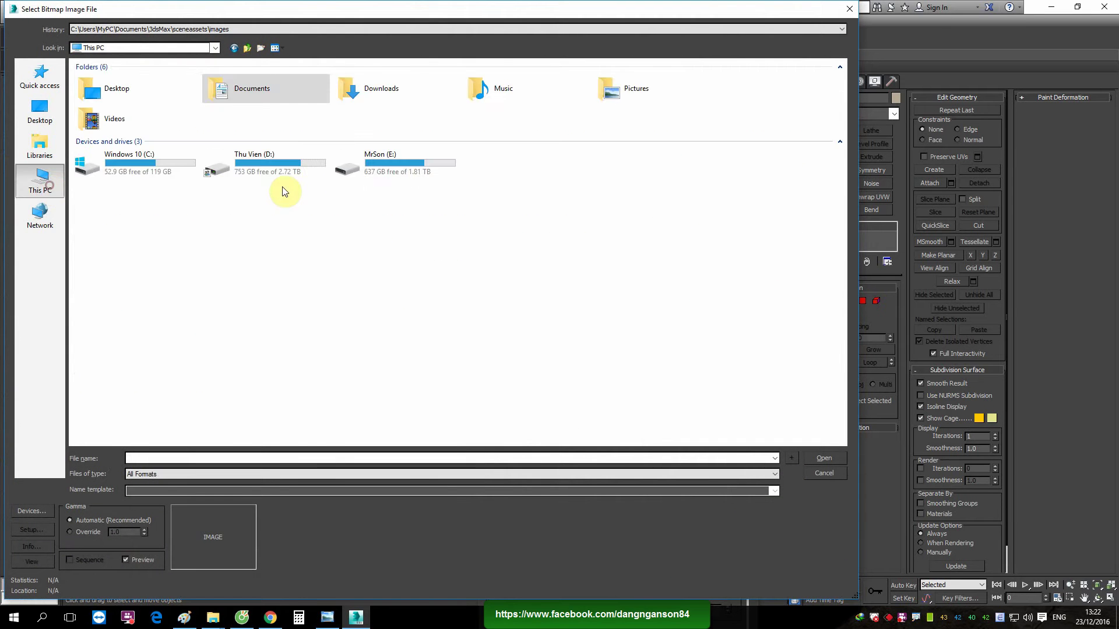
double_click(253, 163)
double_click(132, 199)
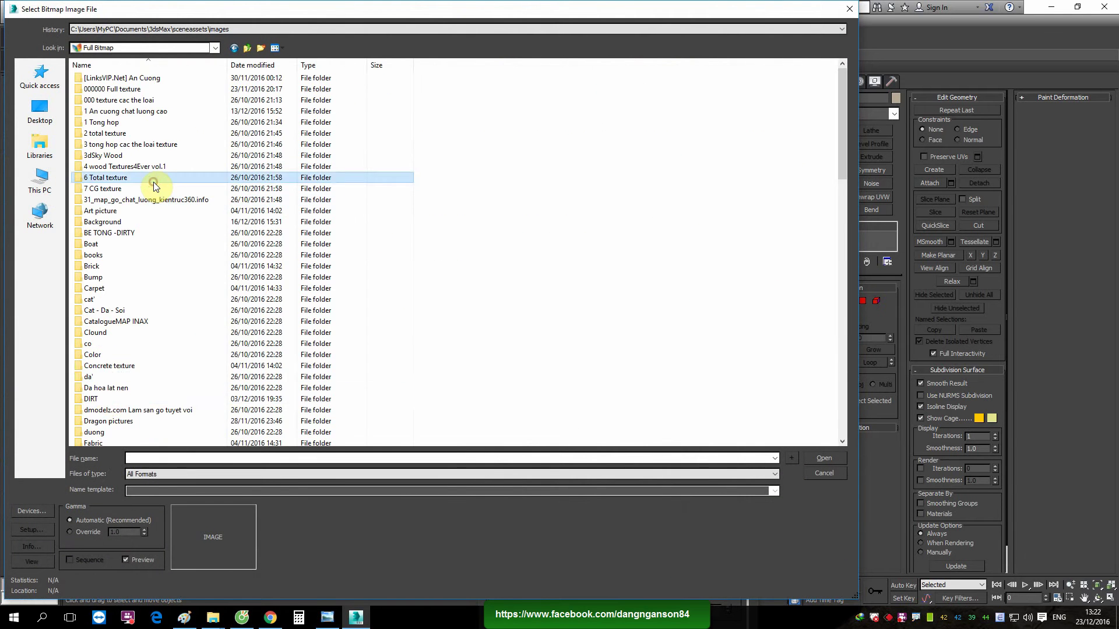
double_click(108, 397)
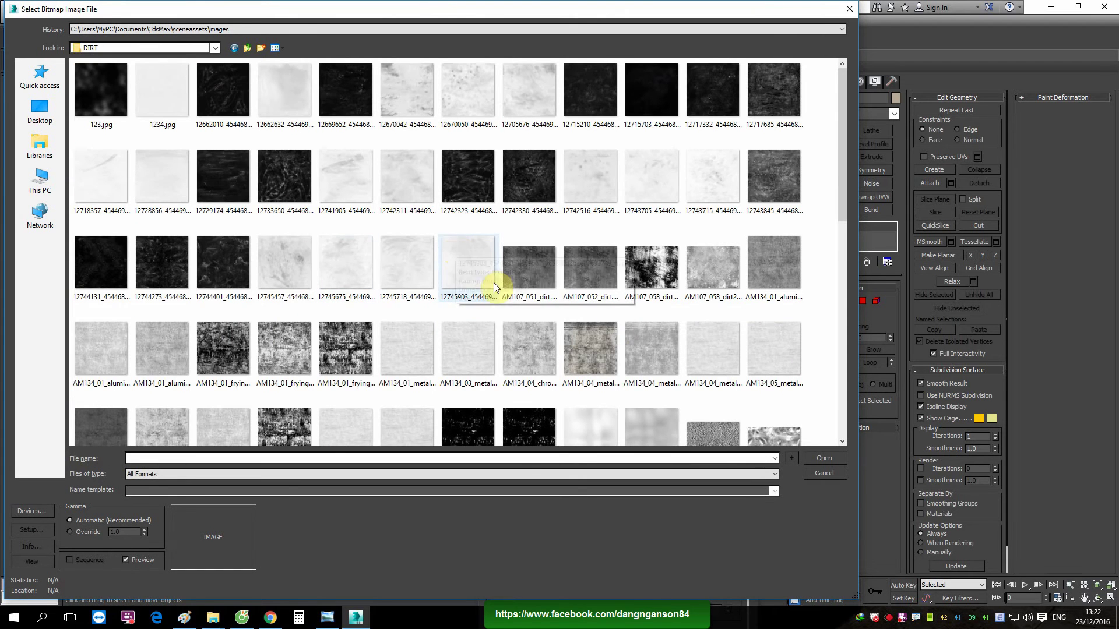
double_click(544, 341)
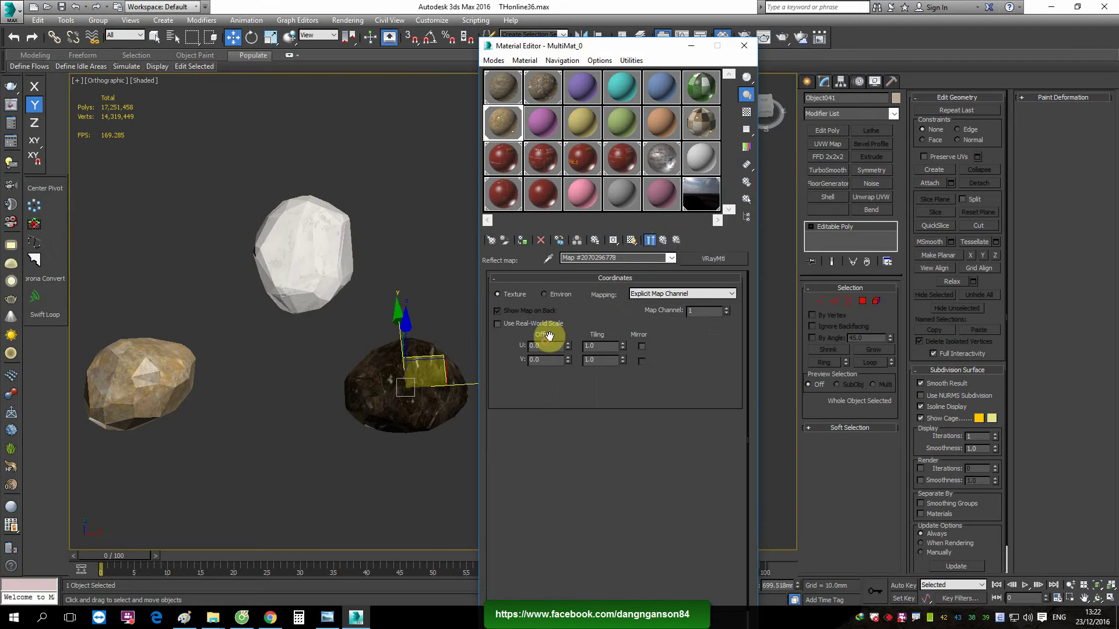
left_click(662, 239)
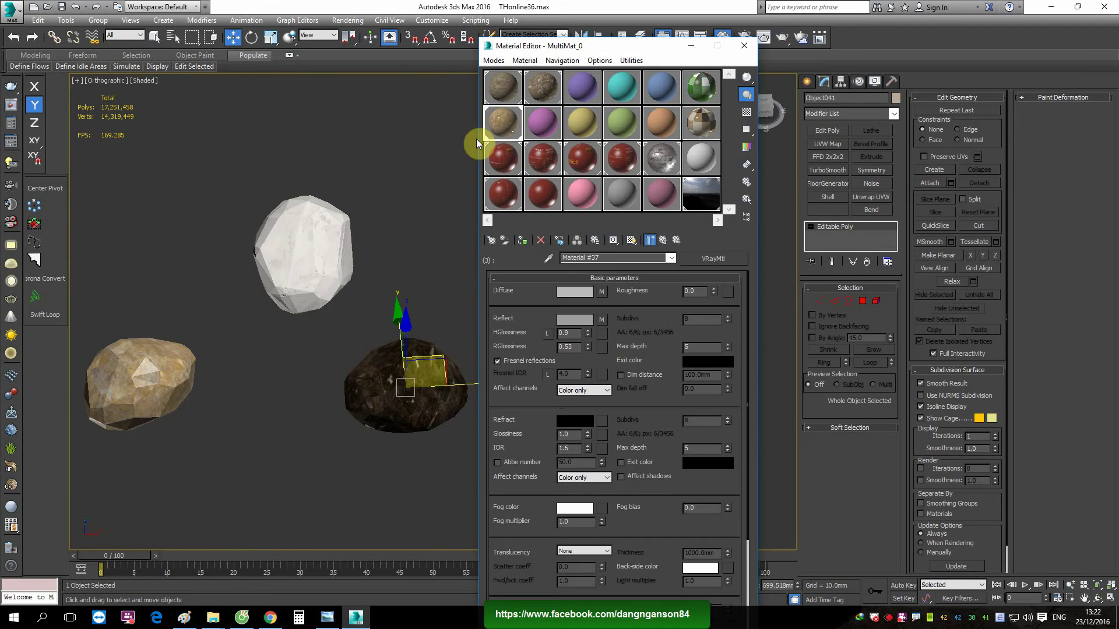
Copy the reflect map into reflection glossiness and bring up the material type browser
right_click(603, 330)
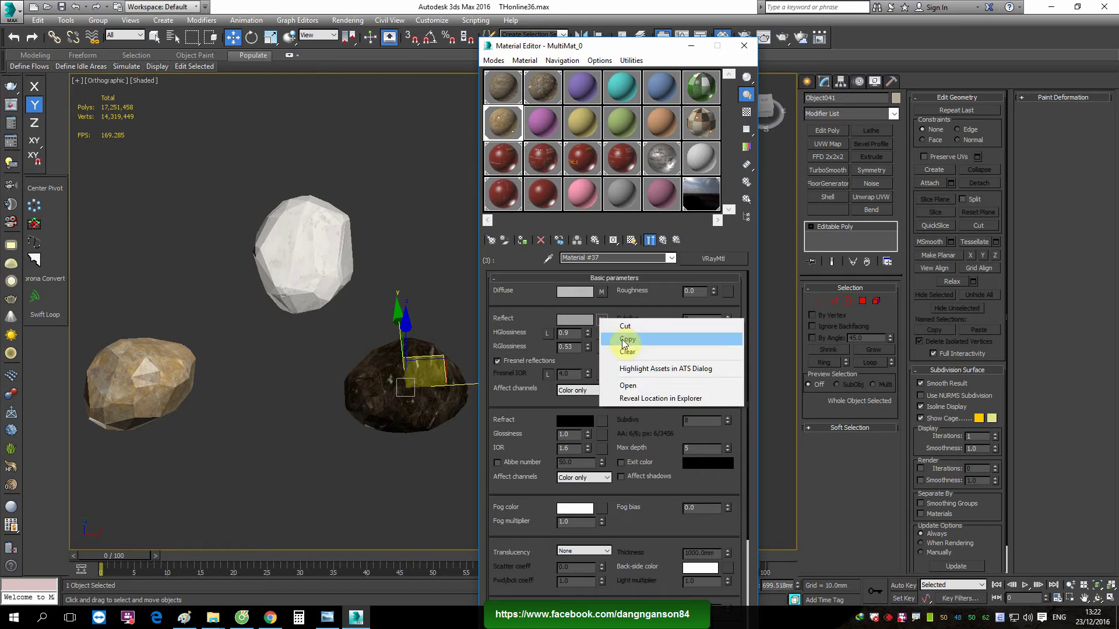
left_click(620, 340)
right_click(603, 348)
left_click(641, 353)
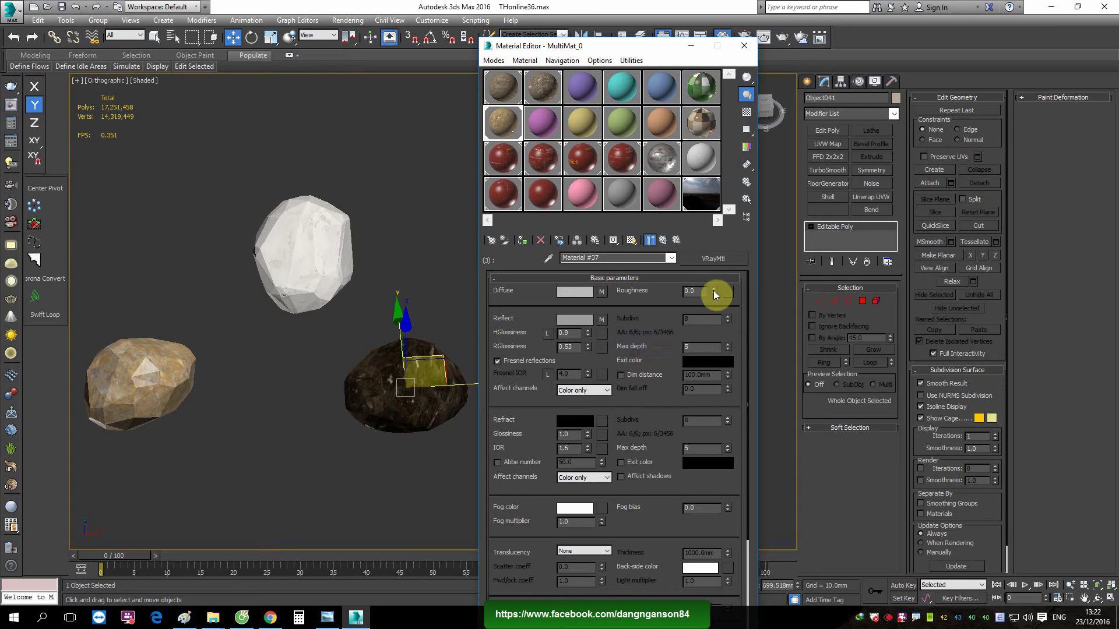
left_click(721, 258)
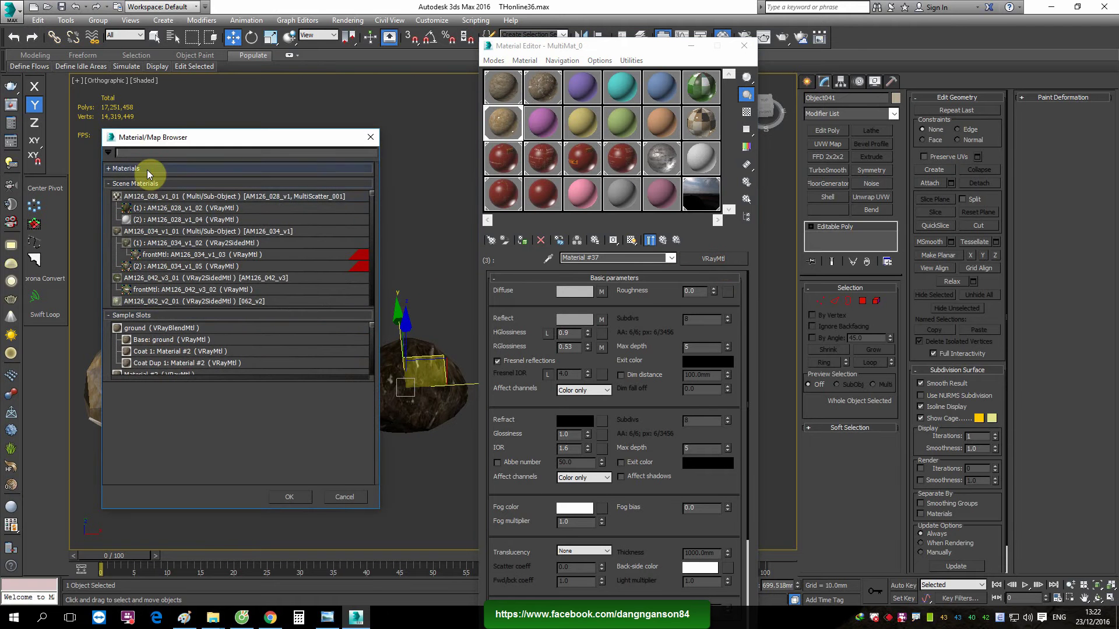
Convert Material #37 to VRayBlendMtl, keeping the old material as base, with a VRayMtl Coat 1
left_click(147, 169)
double_click(164, 336)
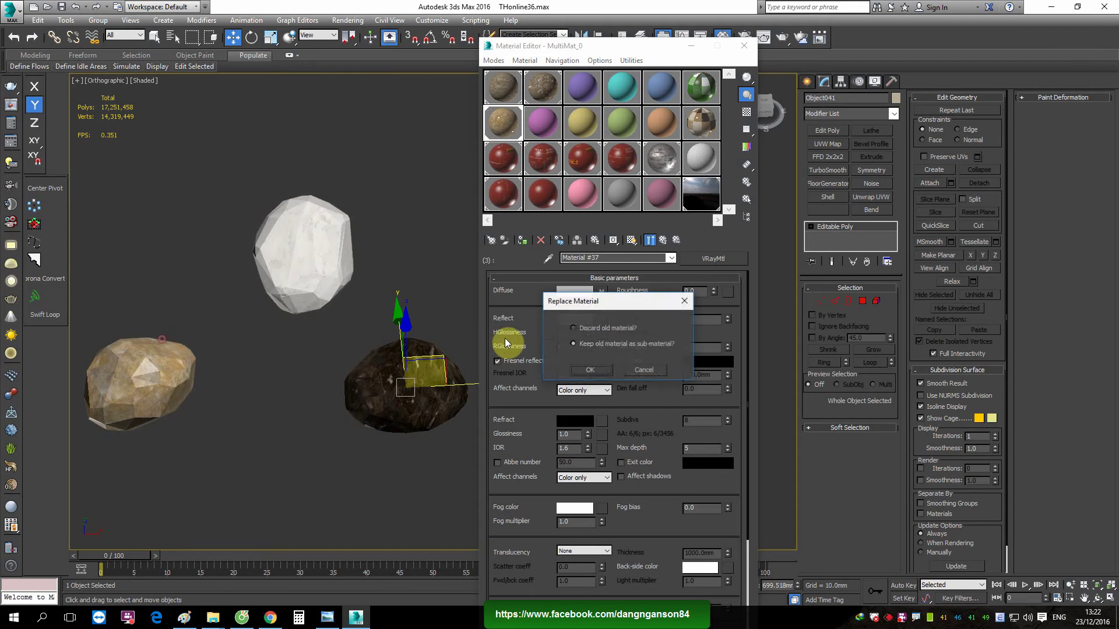
left_click(601, 369)
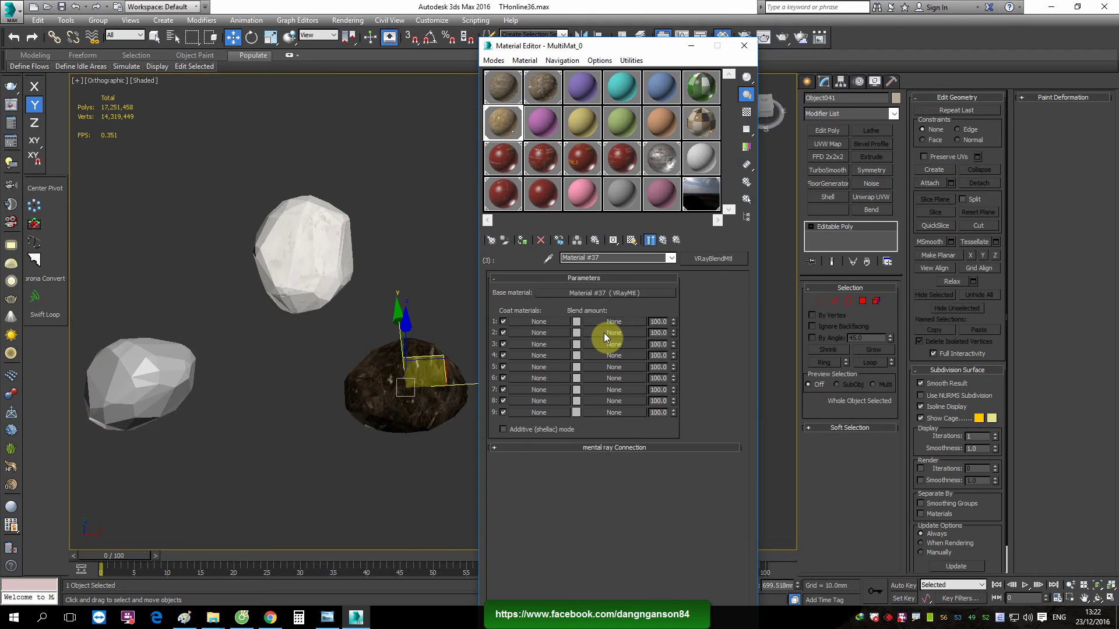
left_click(558, 324)
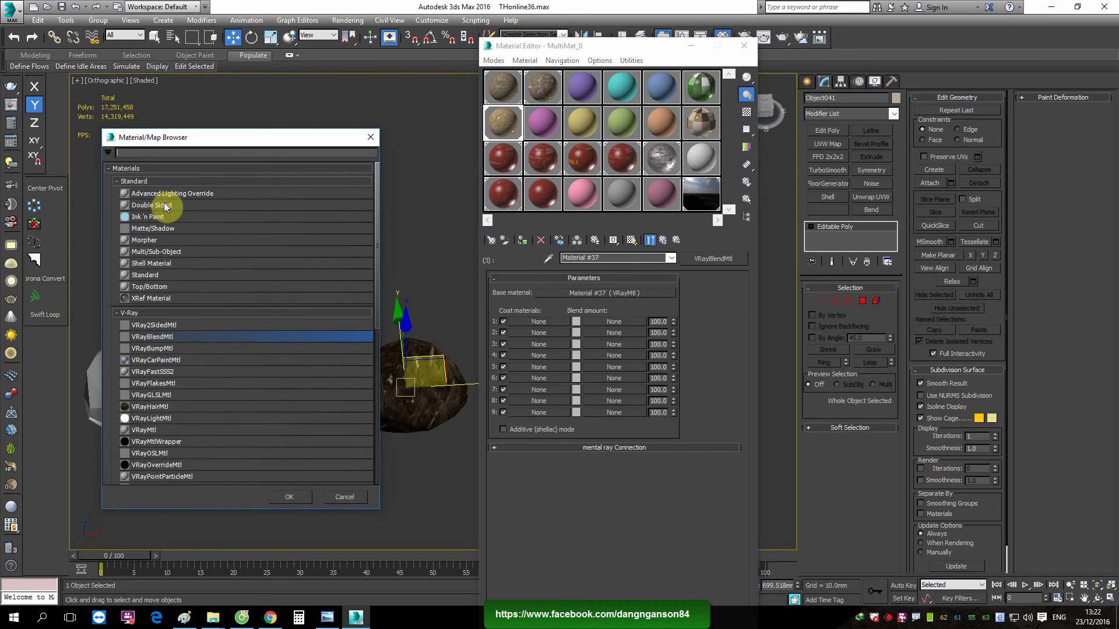
left_click(153, 430)
left_click(297, 496)
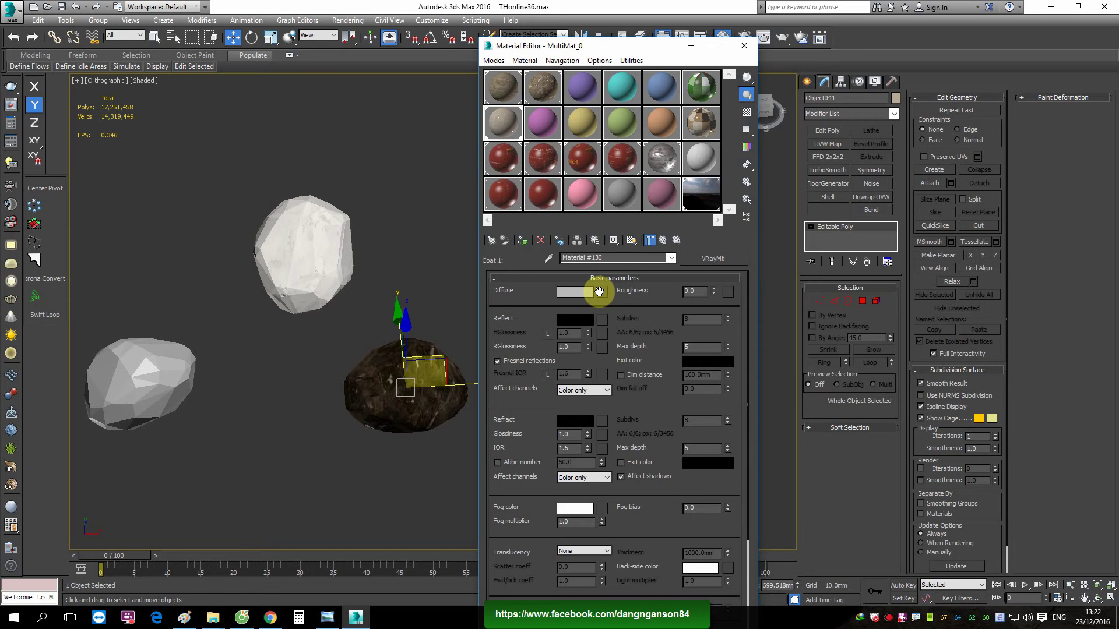
Load ground_ground_garbage_0029_01_preview.jpg from the Ground folder as the coat's diffuse bitmap
left_click(601, 292)
double_click(140, 191)
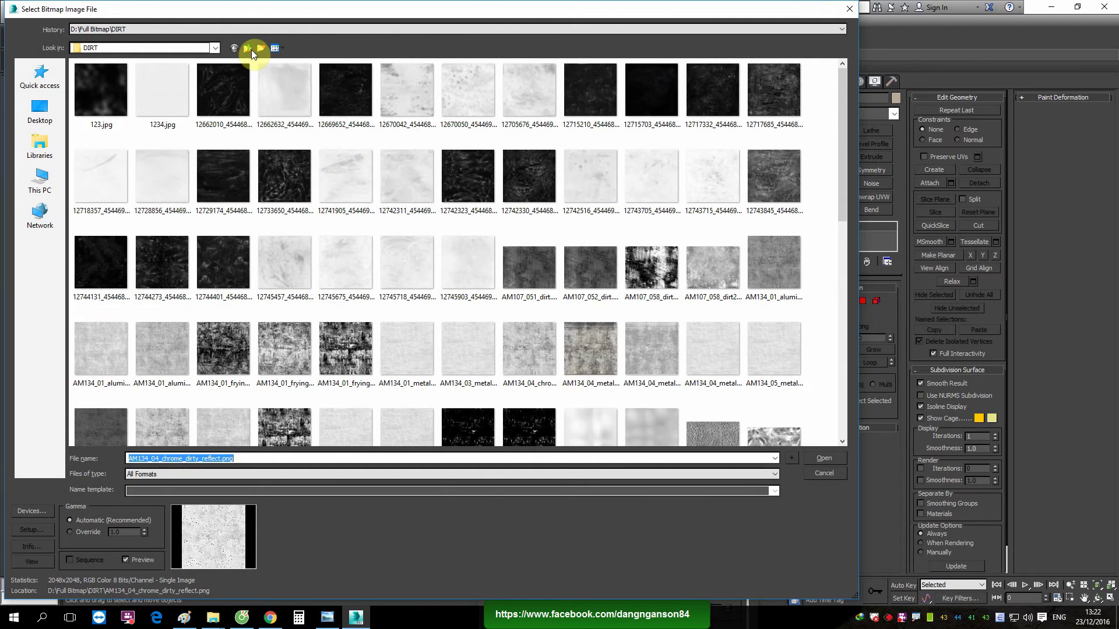
left_click(250, 49)
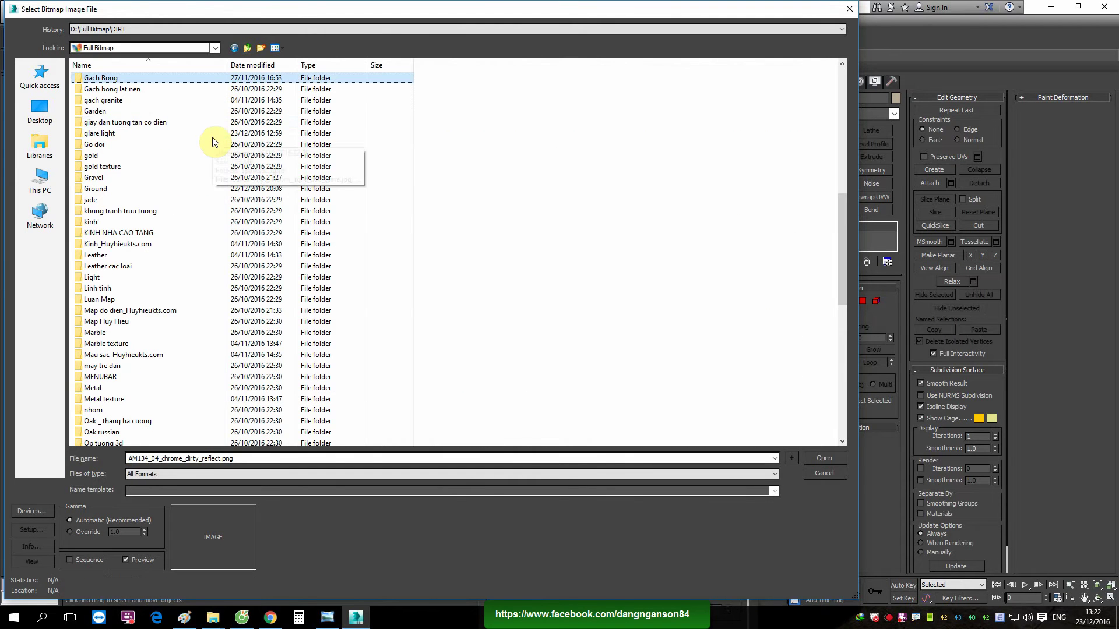
double_click(124, 187)
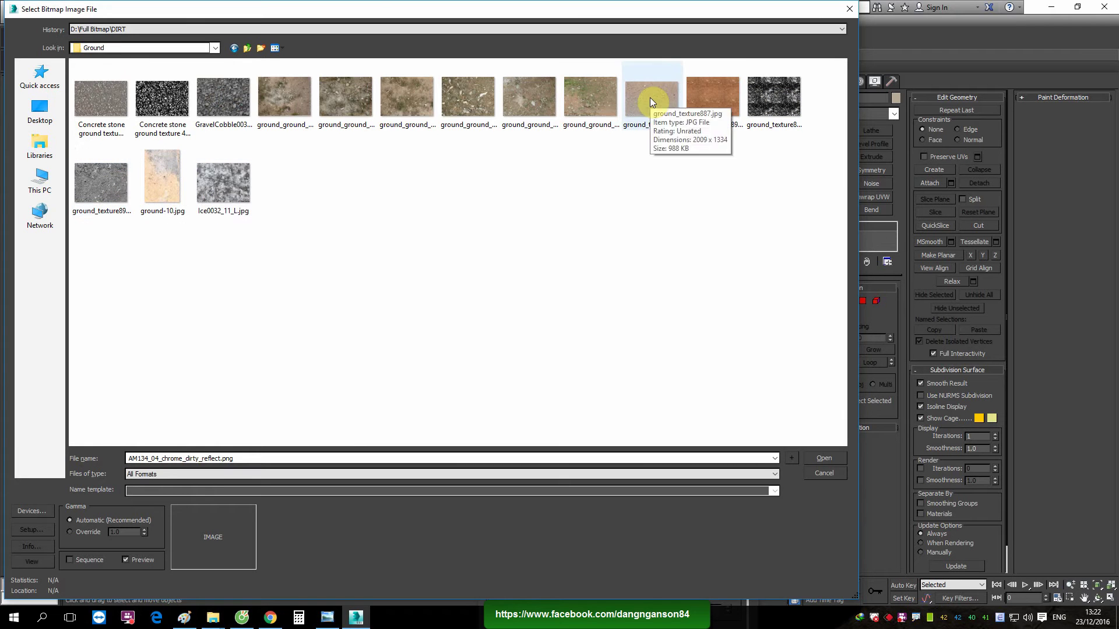
double_click(576, 110)
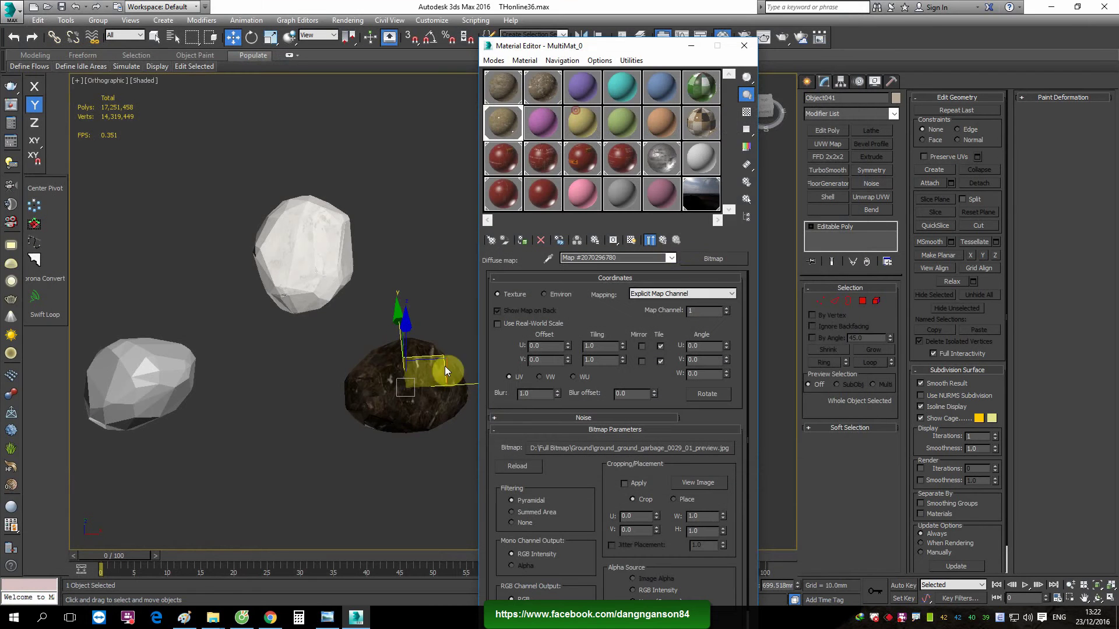
left_click(663, 245)
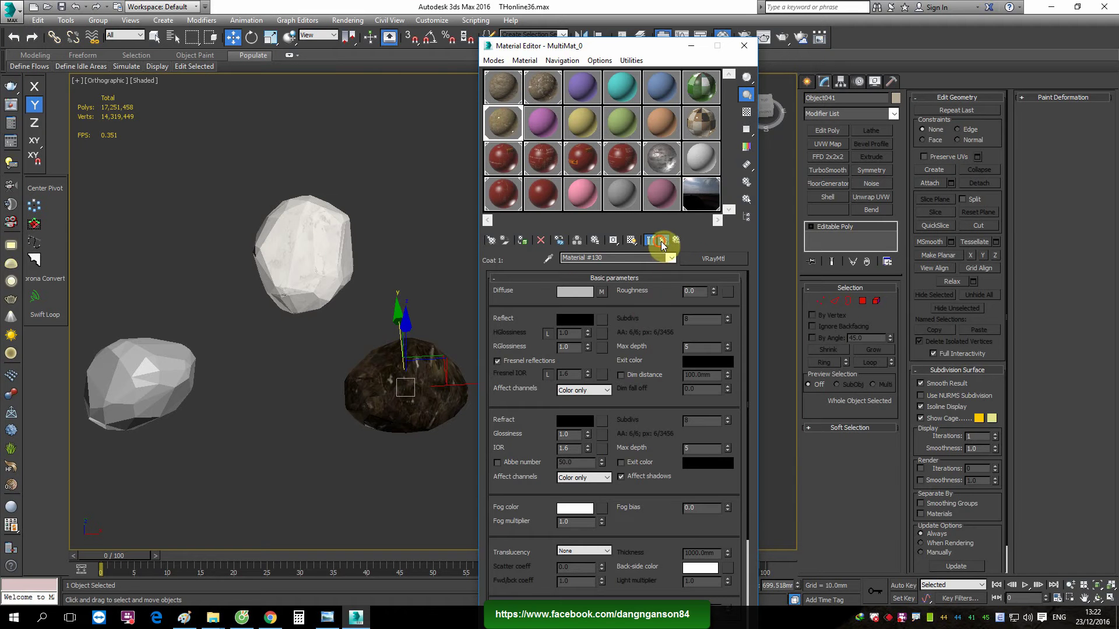
Load AM134_01_frying_pan_silver_mask2.png from DIRT as Material #37's first blend amount bitmap
left_click(663, 242)
left_click(629, 322)
left_click(143, 194)
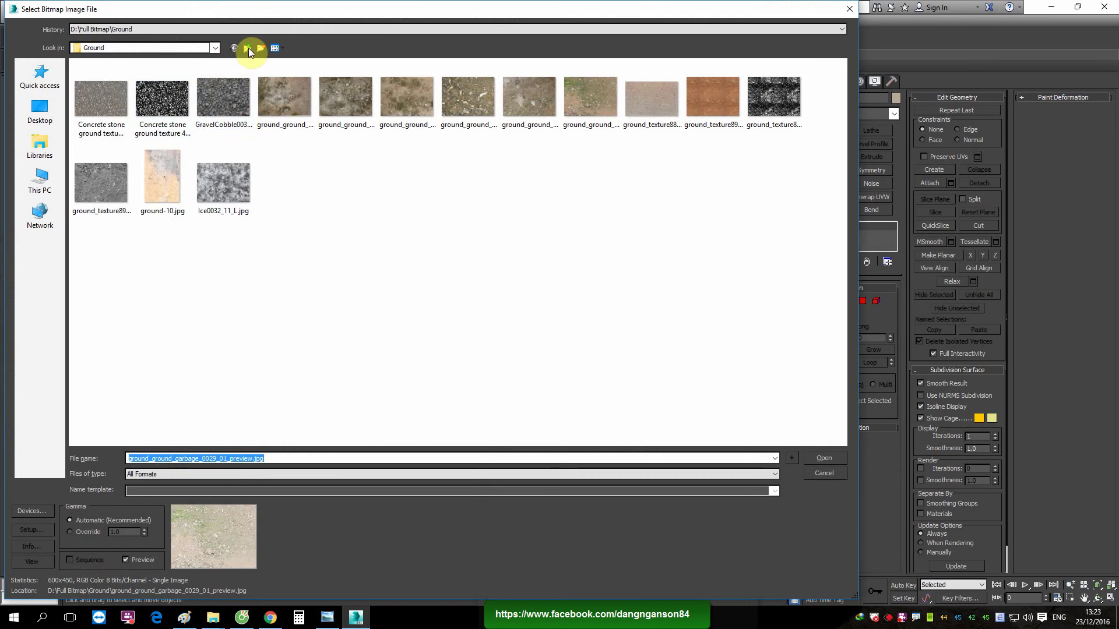
left_click(248, 48)
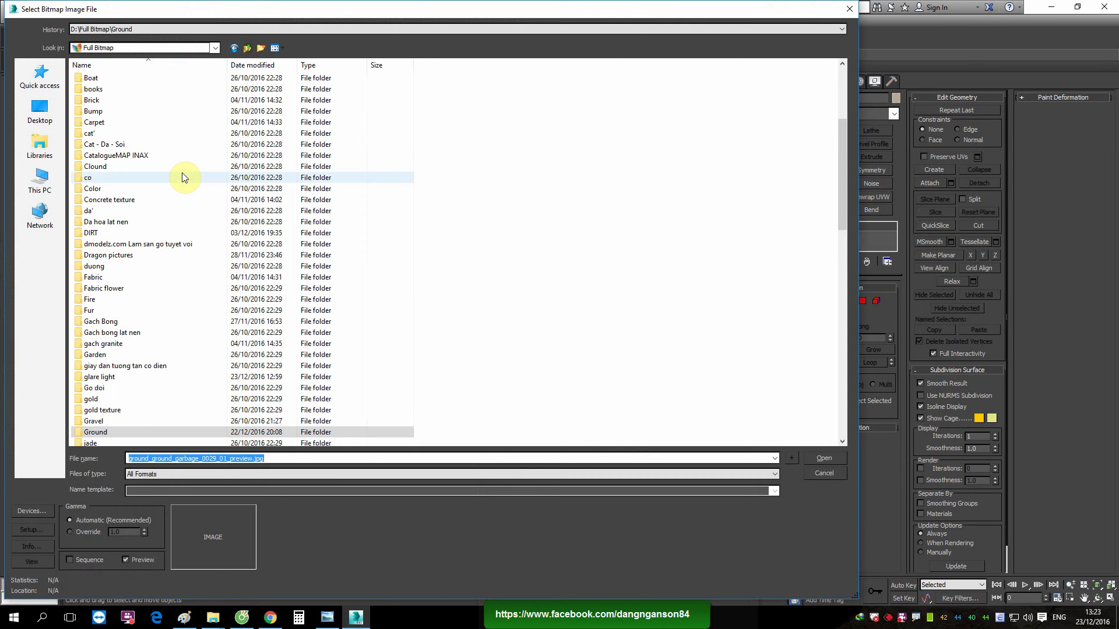
key("d")
double_click(110, 231)
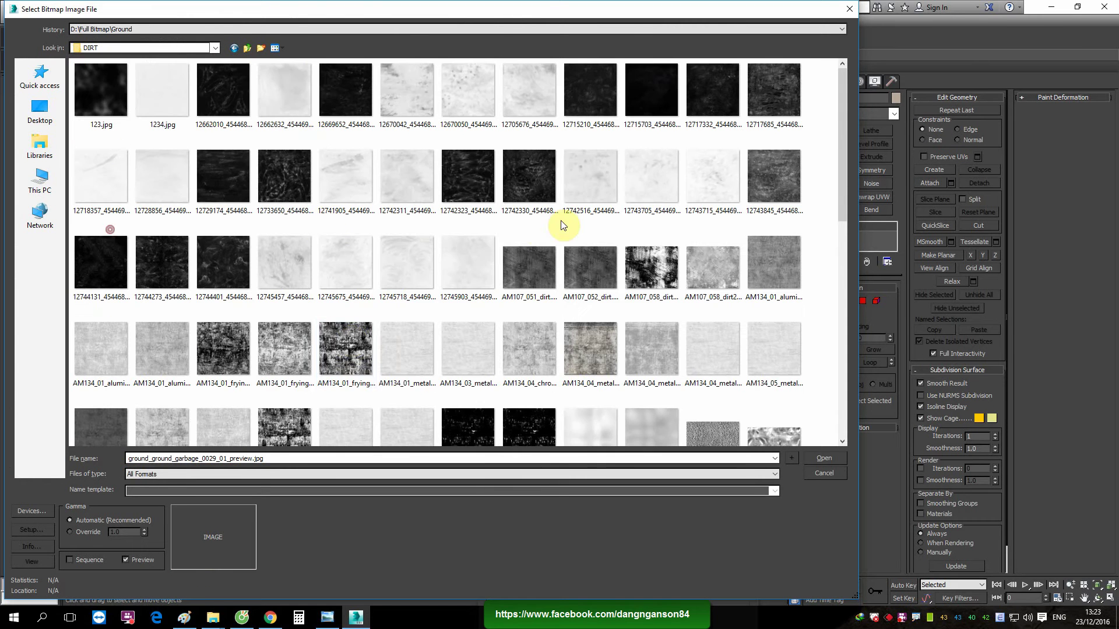
double_click(349, 337)
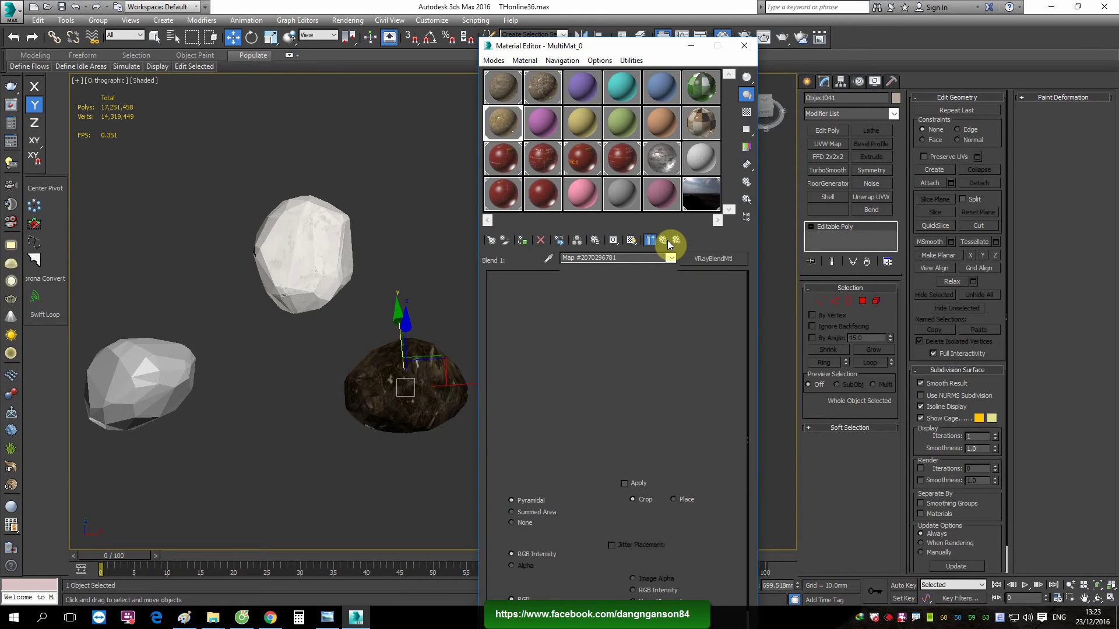
Show the blend mask on the rock in the viewport and preview Material #37's sample sphere
left_click(668, 240)
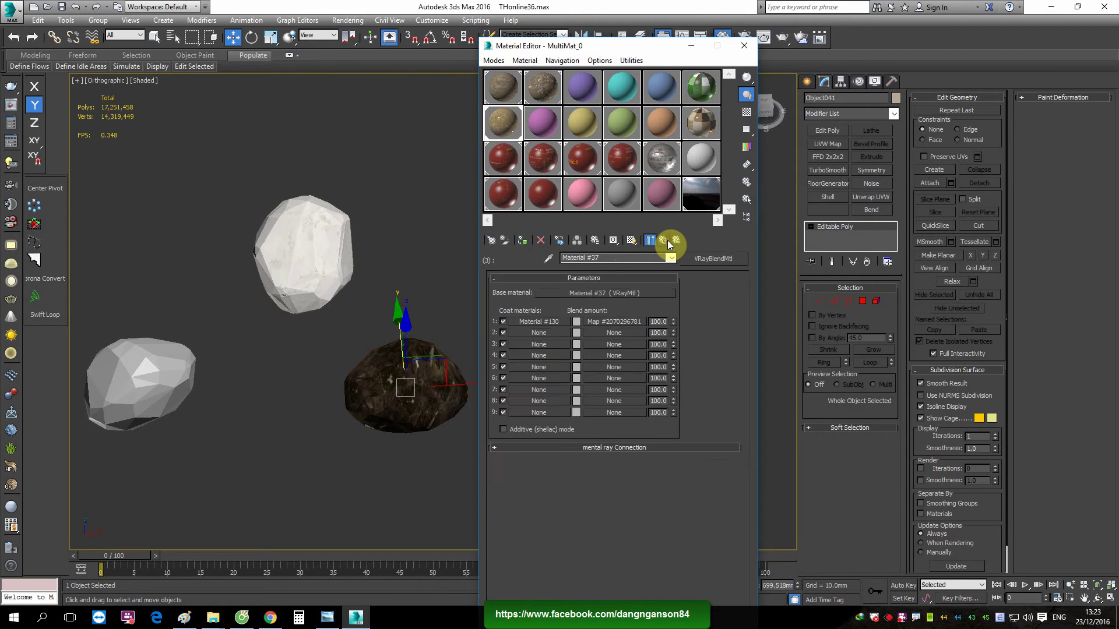
left_click(668, 240)
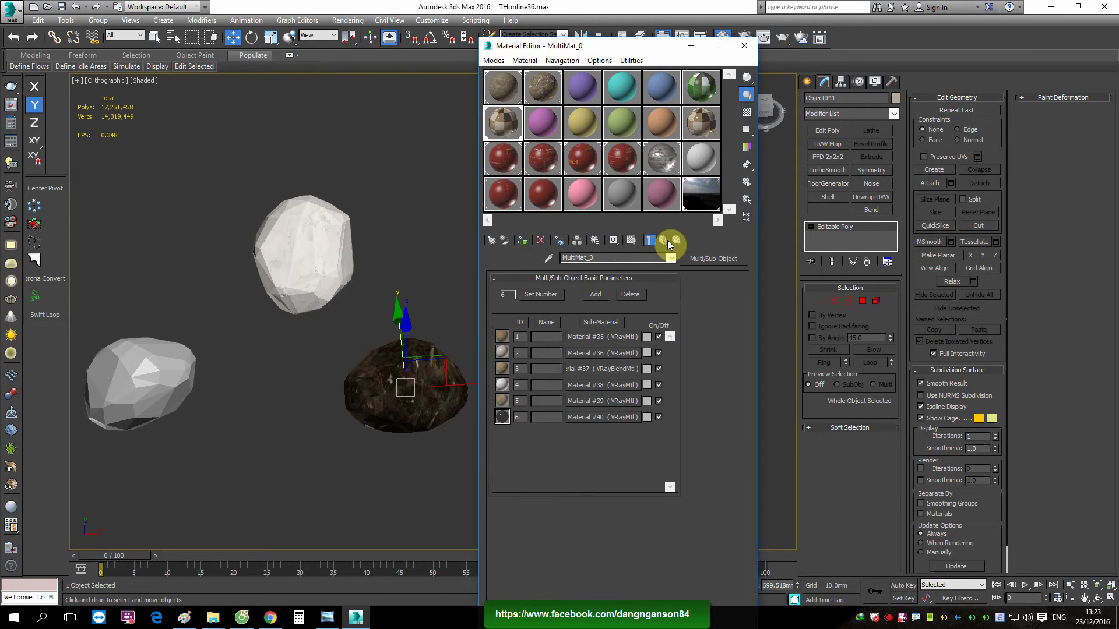
left_click(601, 368)
left_click(631, 318)
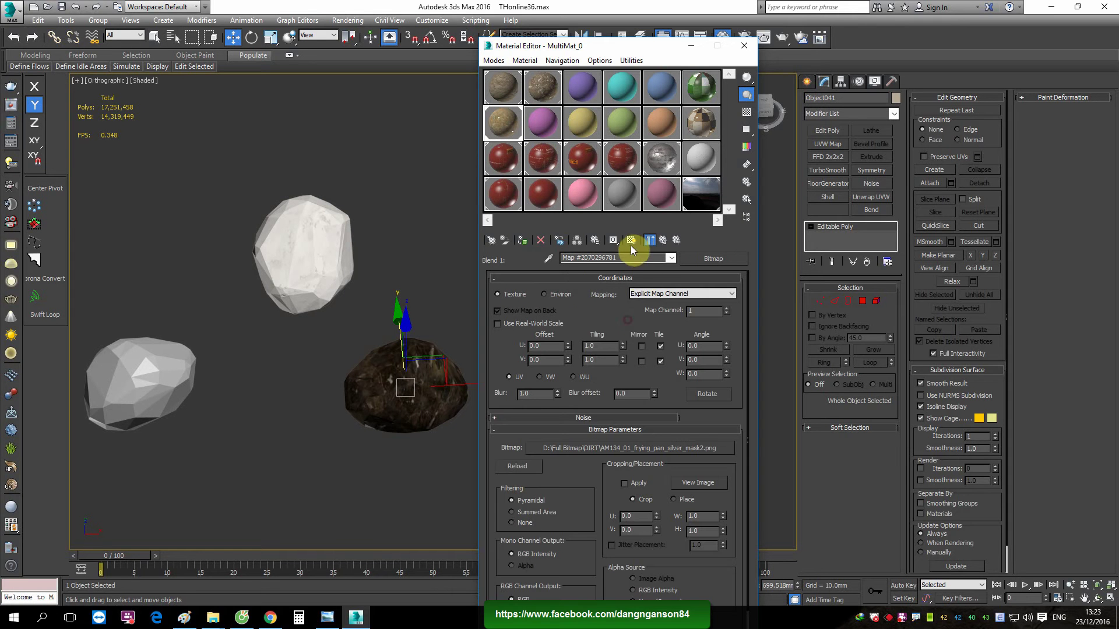
left_click(309, 334)
middle_click_drag(334, 330, 360, 324)
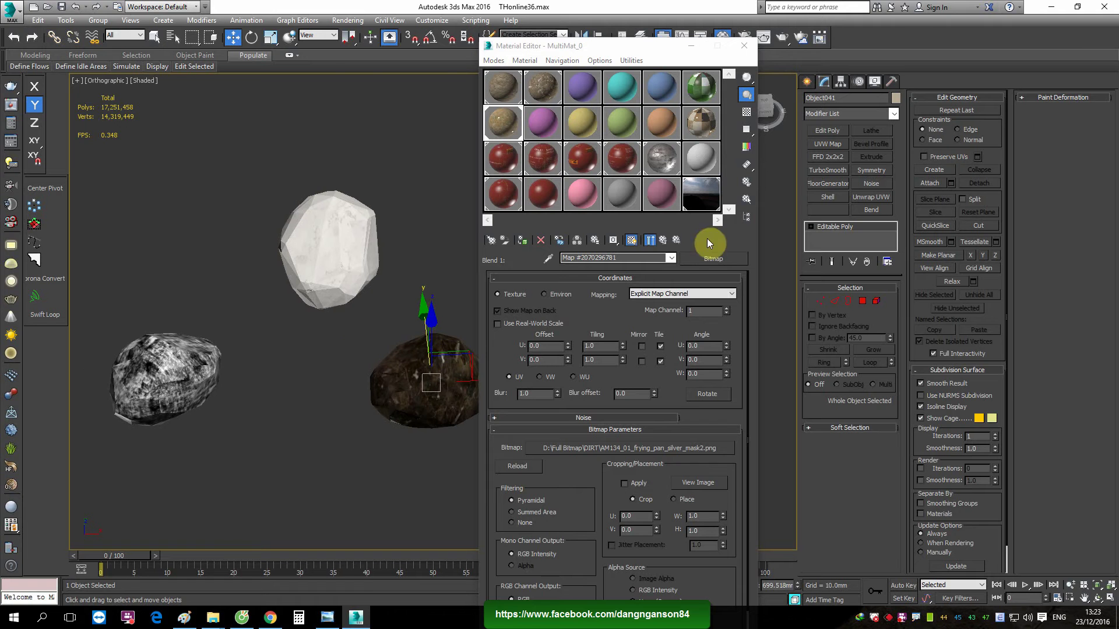
left_click(664, 242)
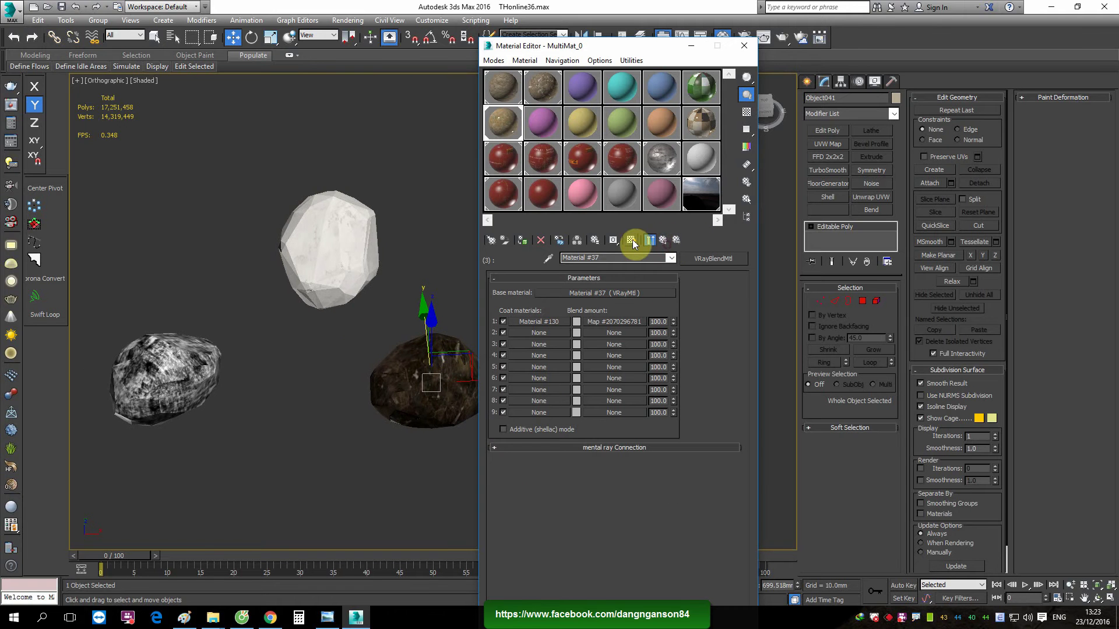
double_click(505, 125)
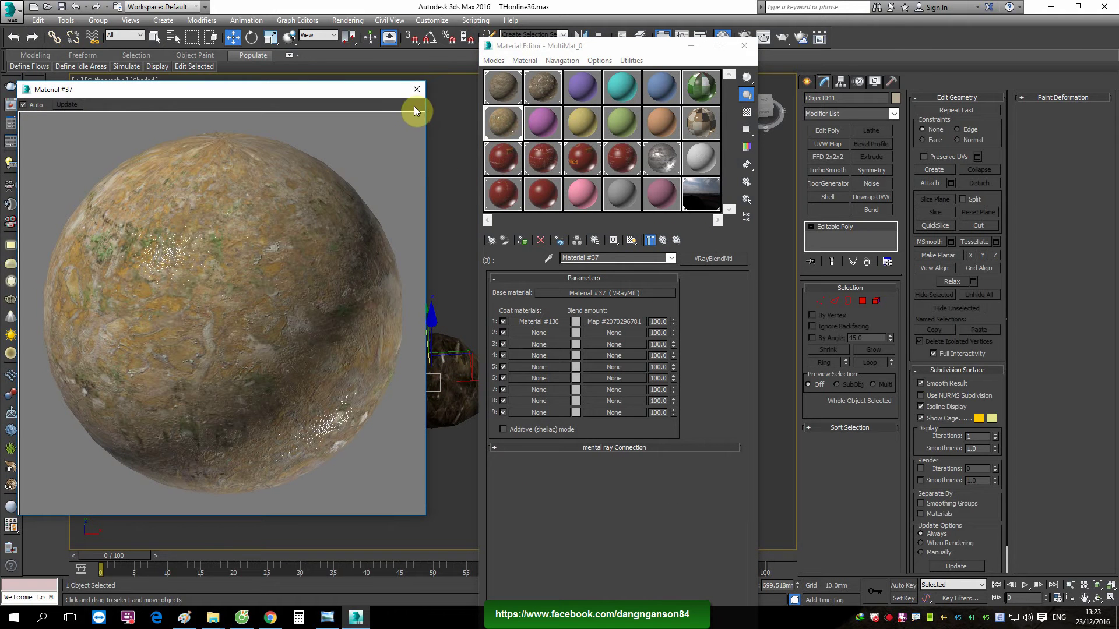
left_click(416, 91)
Load the AM134_01_aluminium.png bitmap as Material #38's reflect map
left_click(663, 240)
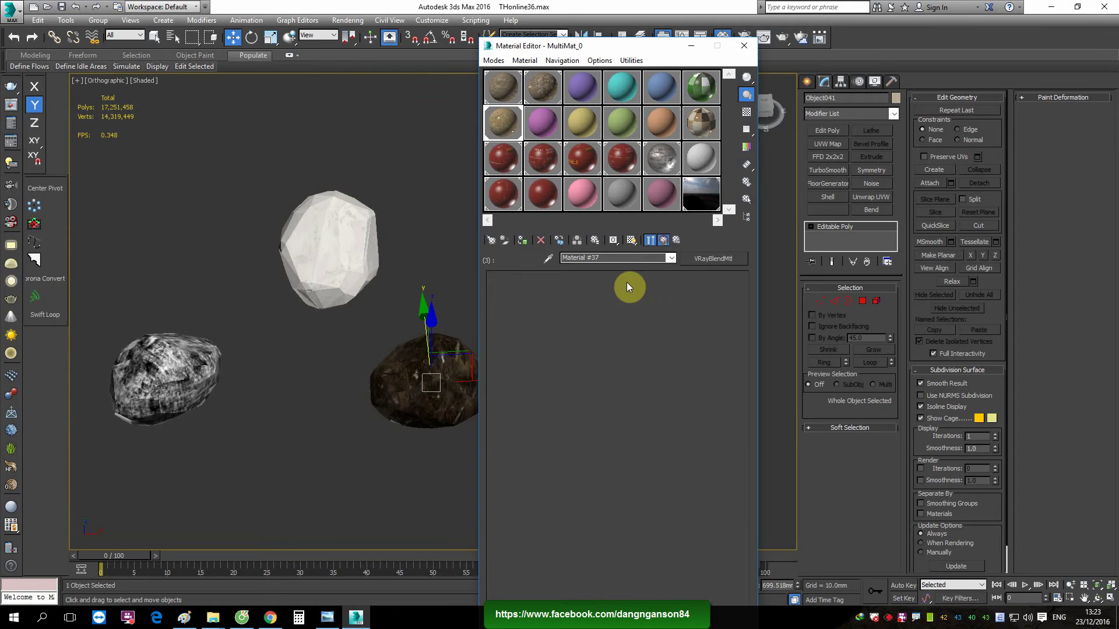
left_click(598, 385)
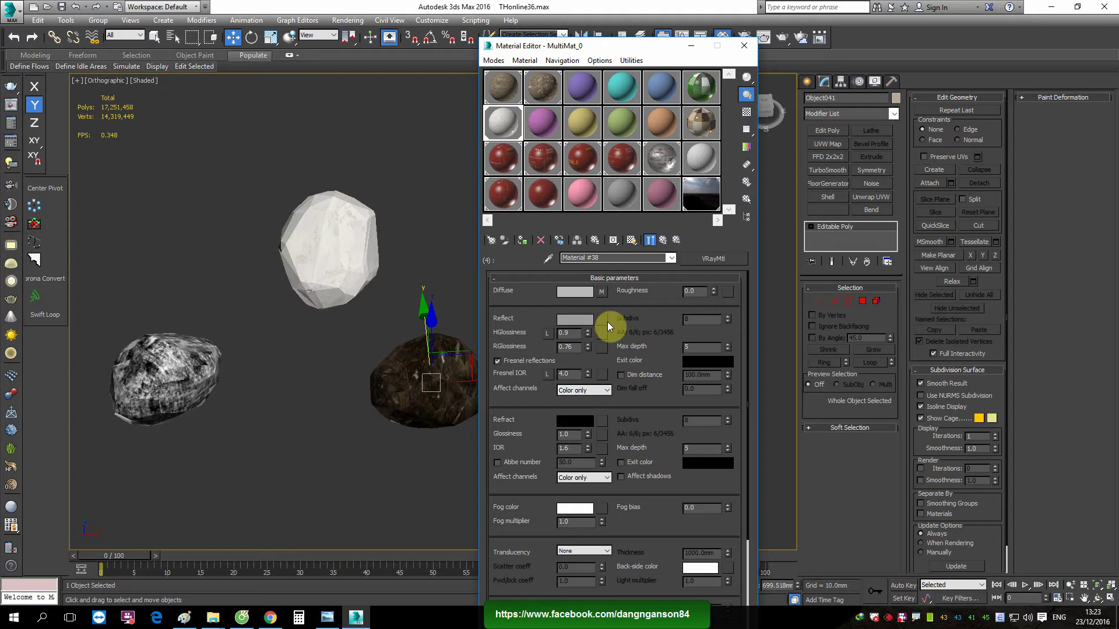
left_click(602, 320)
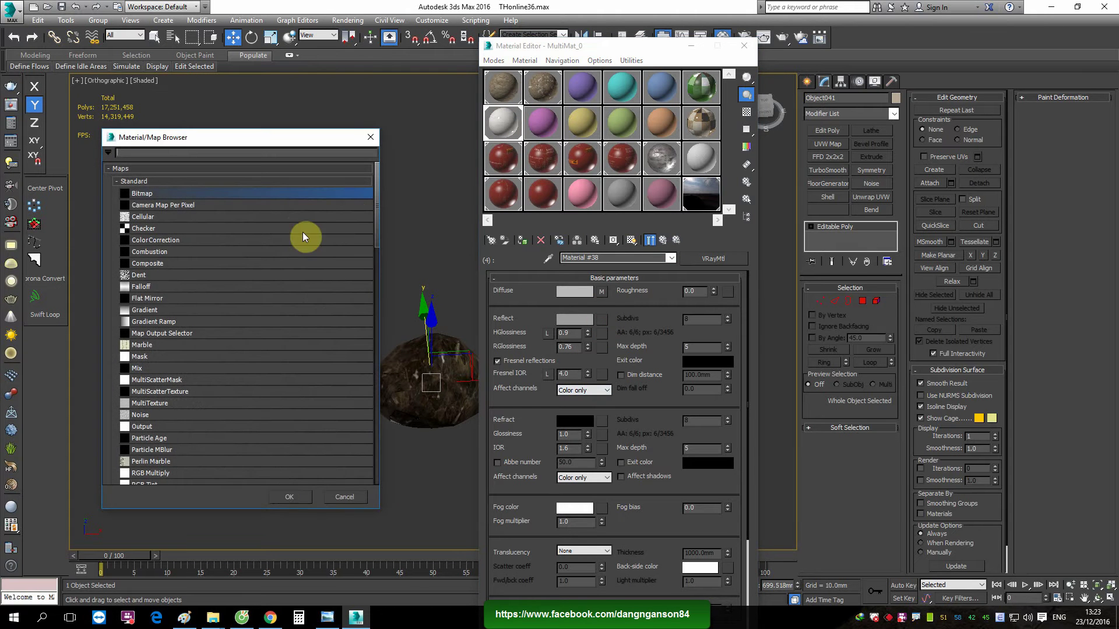
left_click(284, 499)
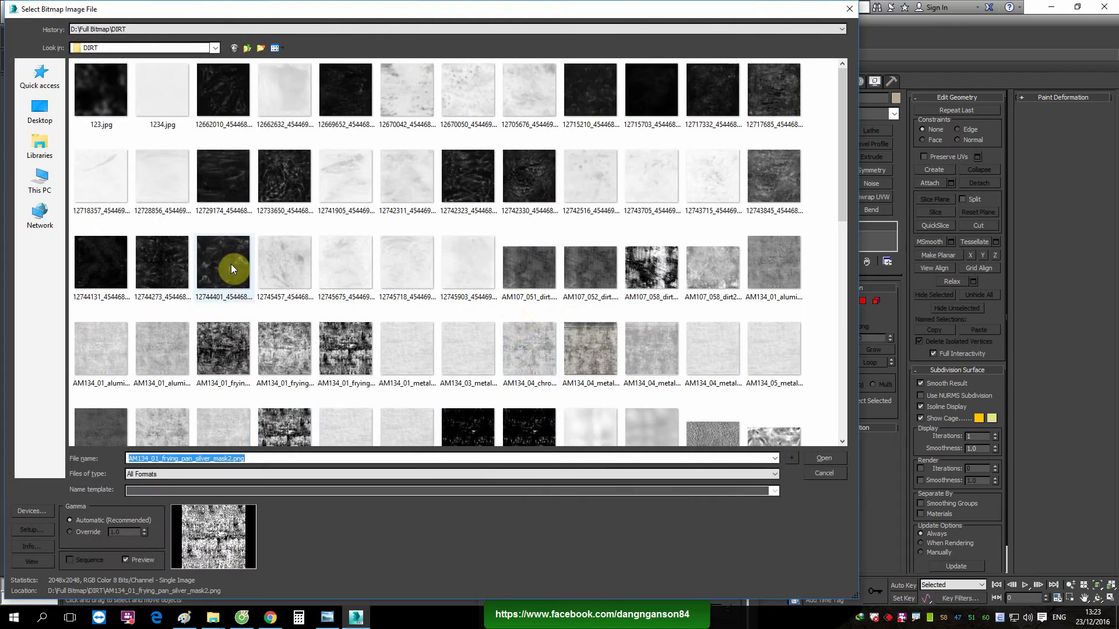
scroll(570, 317, "down", 5)
scroll(500, 320, "up", 5)
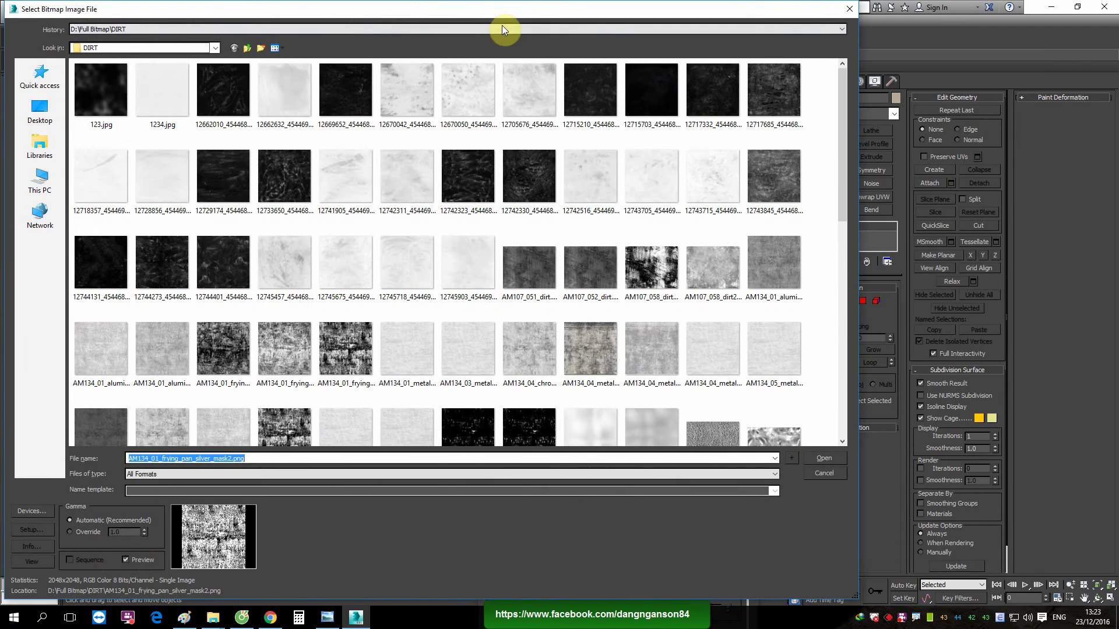
left_click(391, 441)
mouse_move(548, 8)
left_mouse_down()
mouse_move(546, 105)
mouse_move(528, 62)
left_mouse_up()
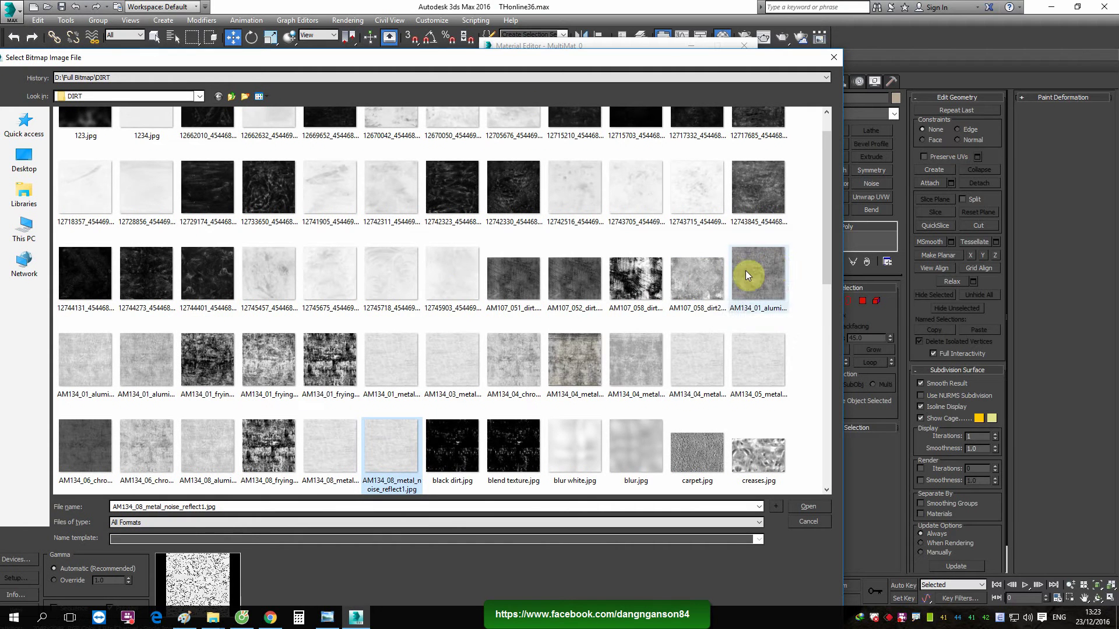
double_click(769, 265)
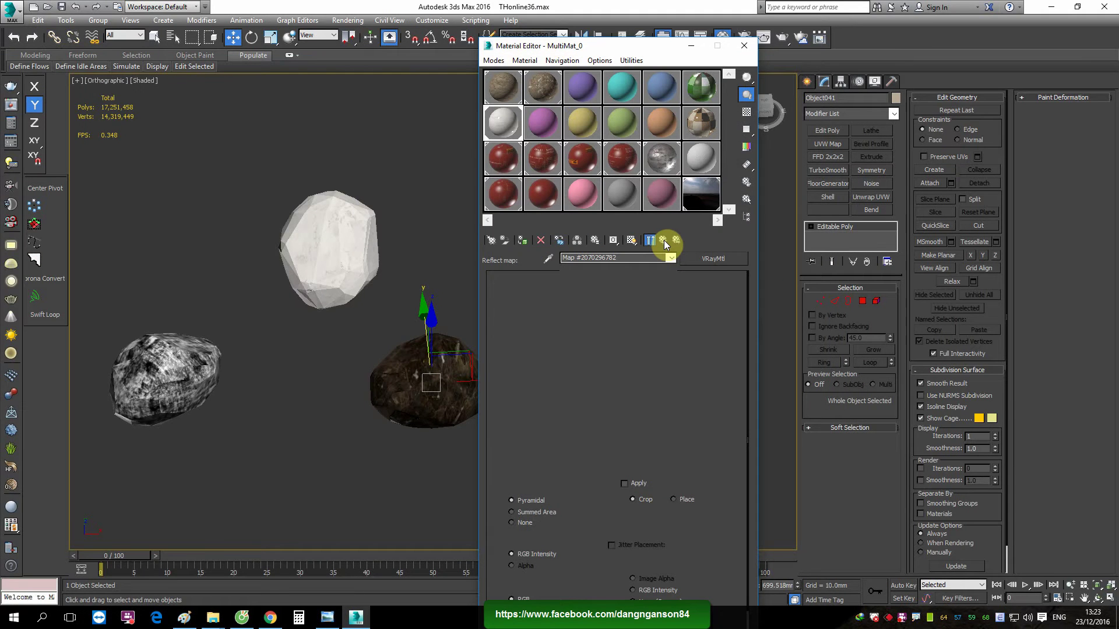
Paste a copy of the aluminium reflect map into reflection glossiness
left_click(663, 240)
right_click(596, 323)
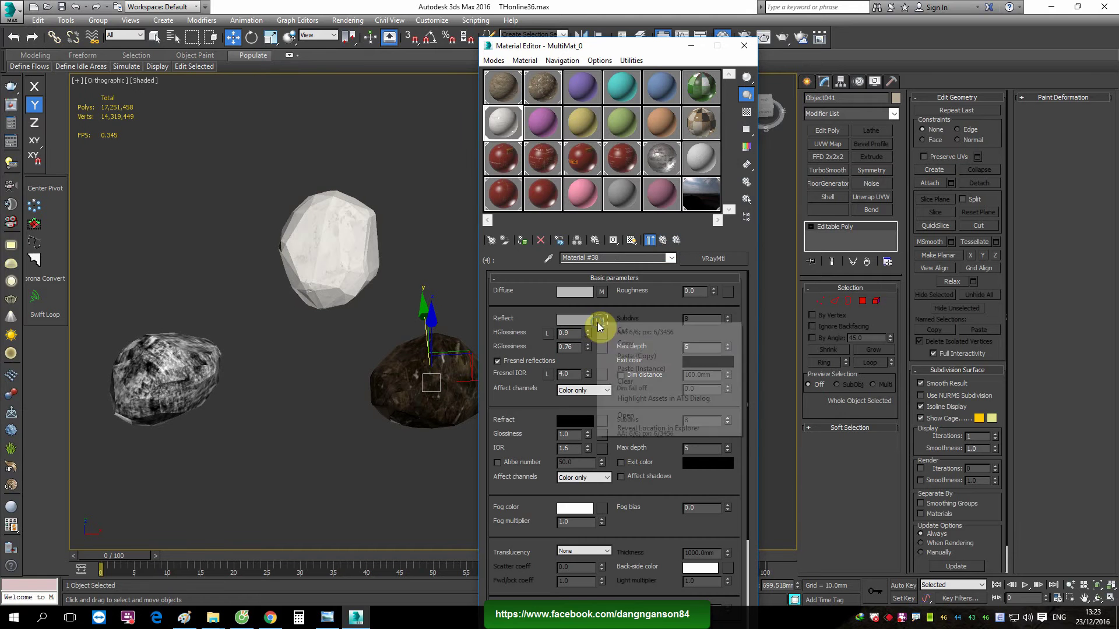
left_click(624, 343)
right_click(602, 349)
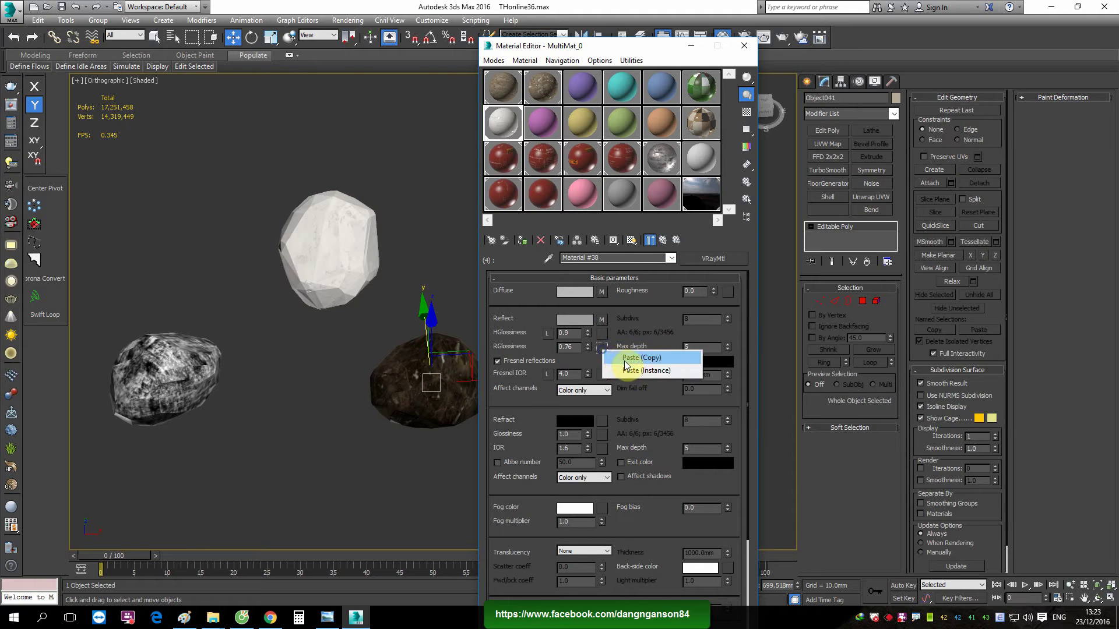
left_click(626, 358)
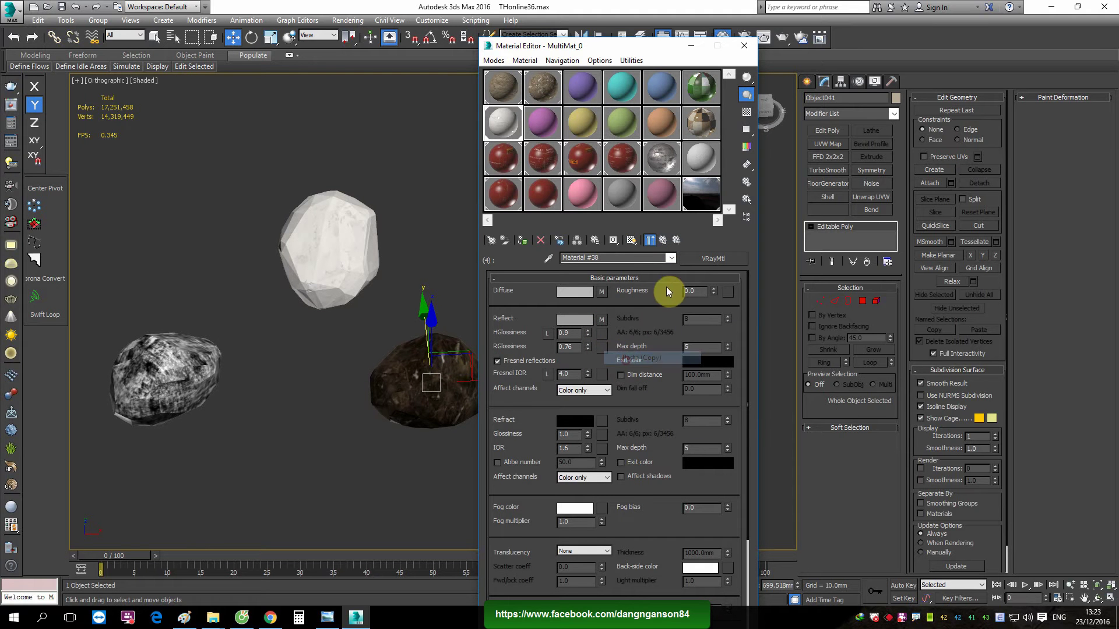
left_click(664, 240)
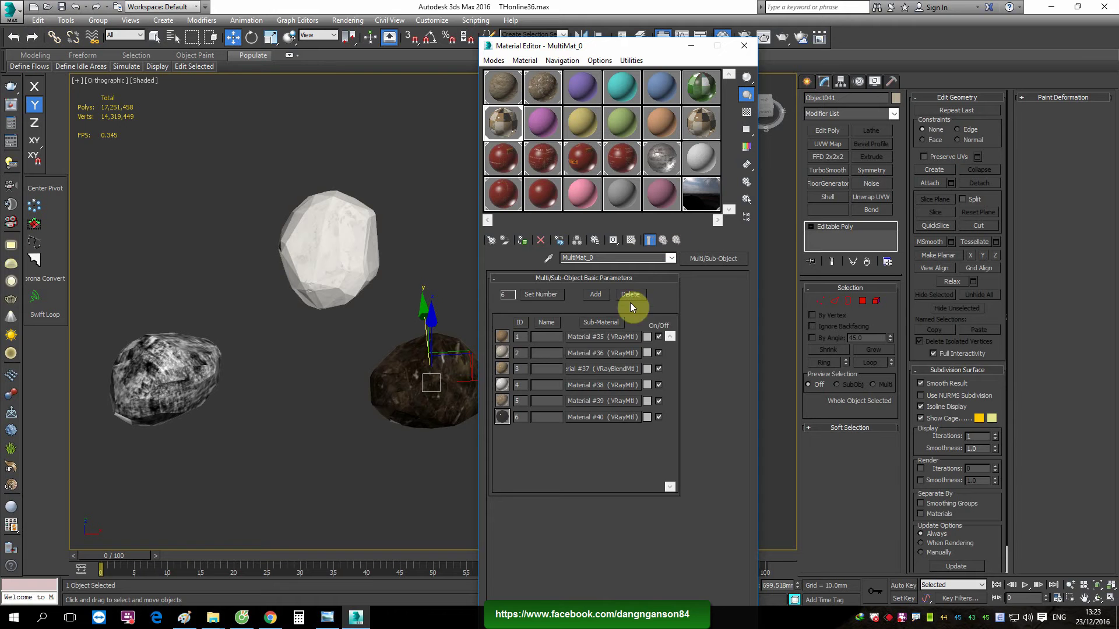
Convert Material #38 to a VRayBlendMtl, keeping the old material as base, with a new VRayMtl coat 1
left_click(712, 261)
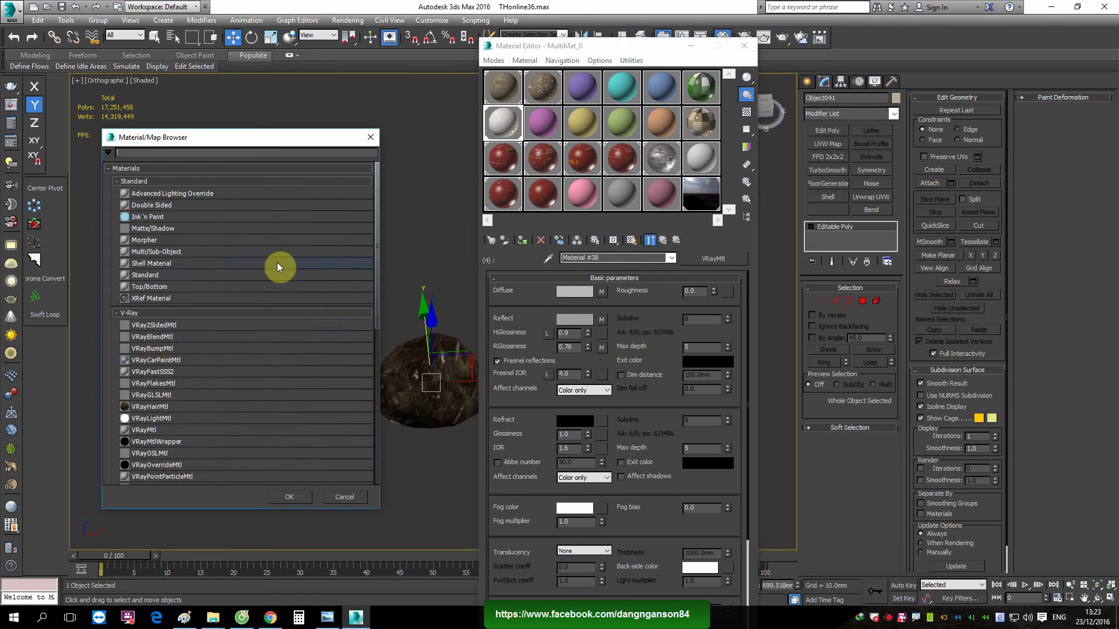
double_click(212, 336)
left_click(583, 373)
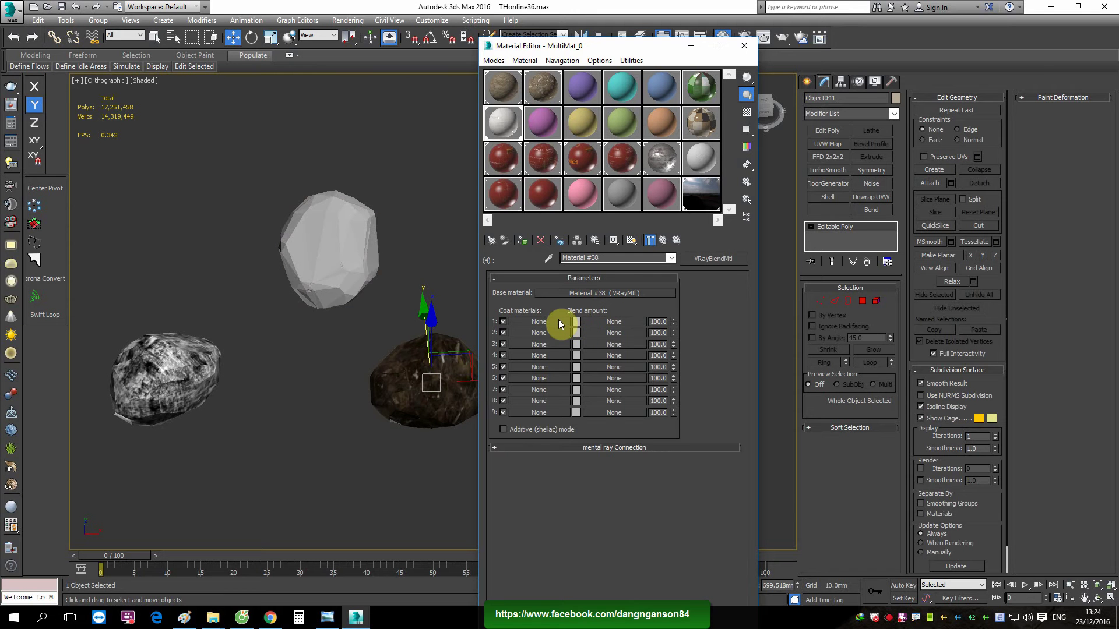
left_click(558, 321)
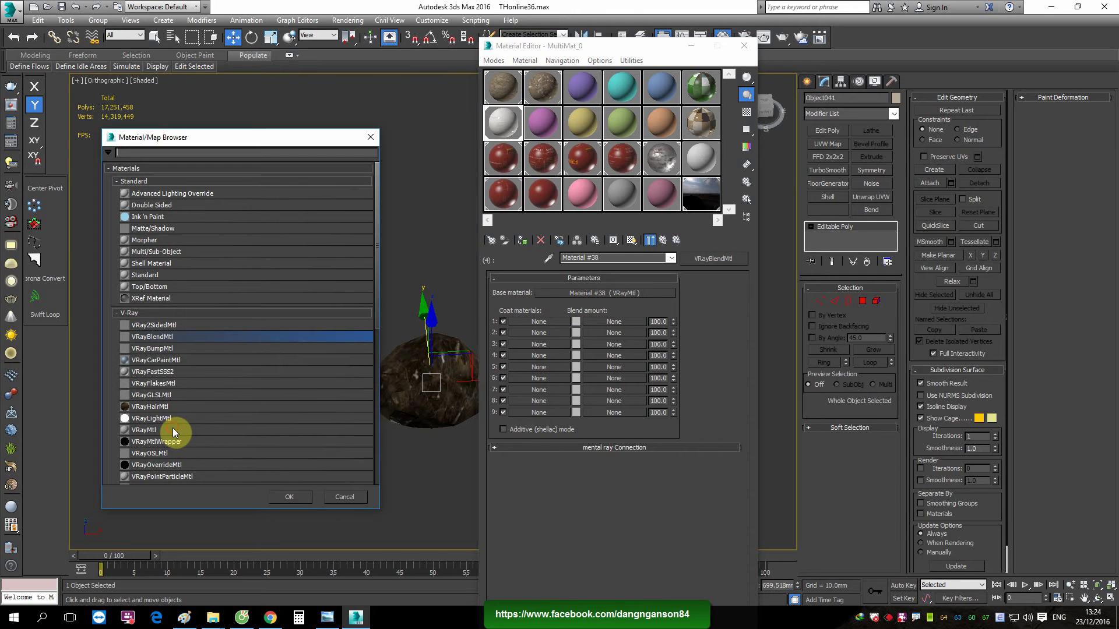
double_click(239, 434)
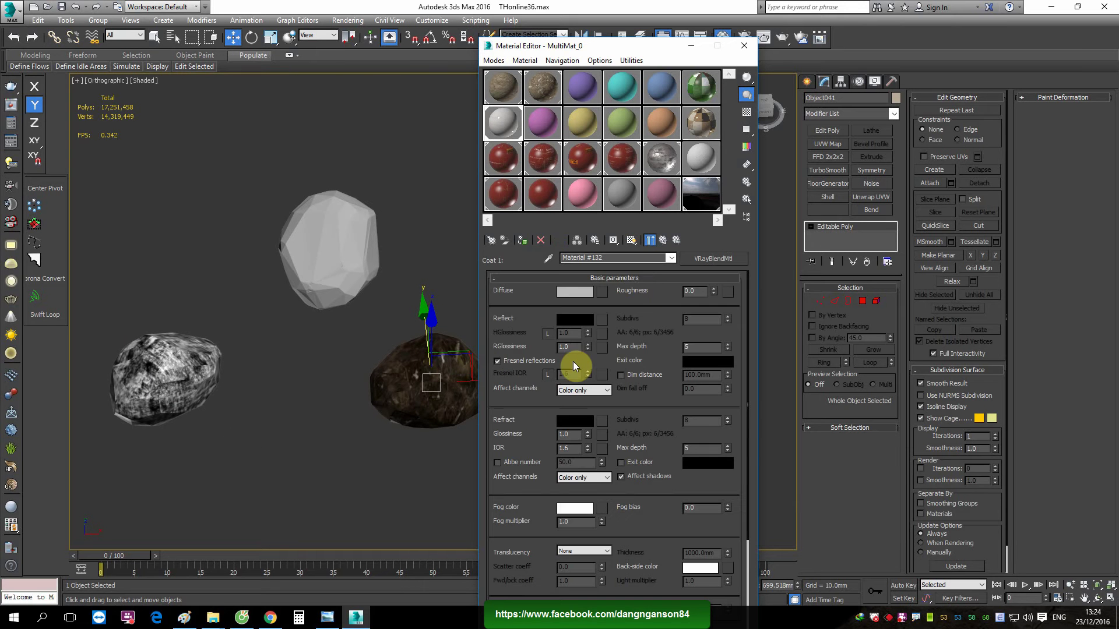
Load dirt concrete.jpg from the Concrete texture folder as the coat's diffuse map
left_click(601, 291)
double_click(181, 193)
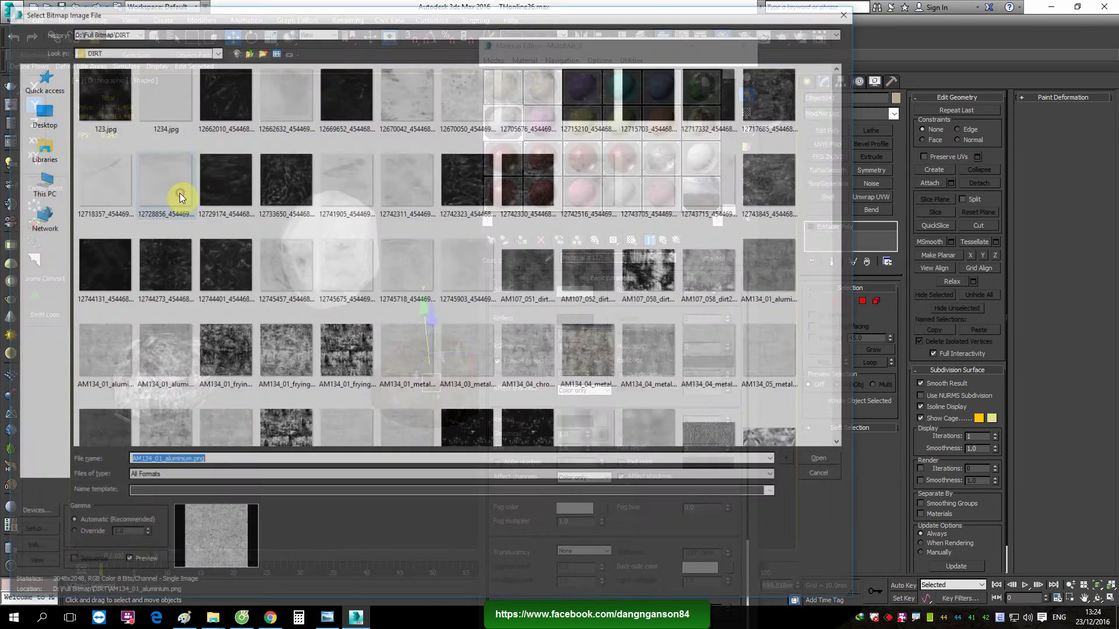
left_click(244, 49)
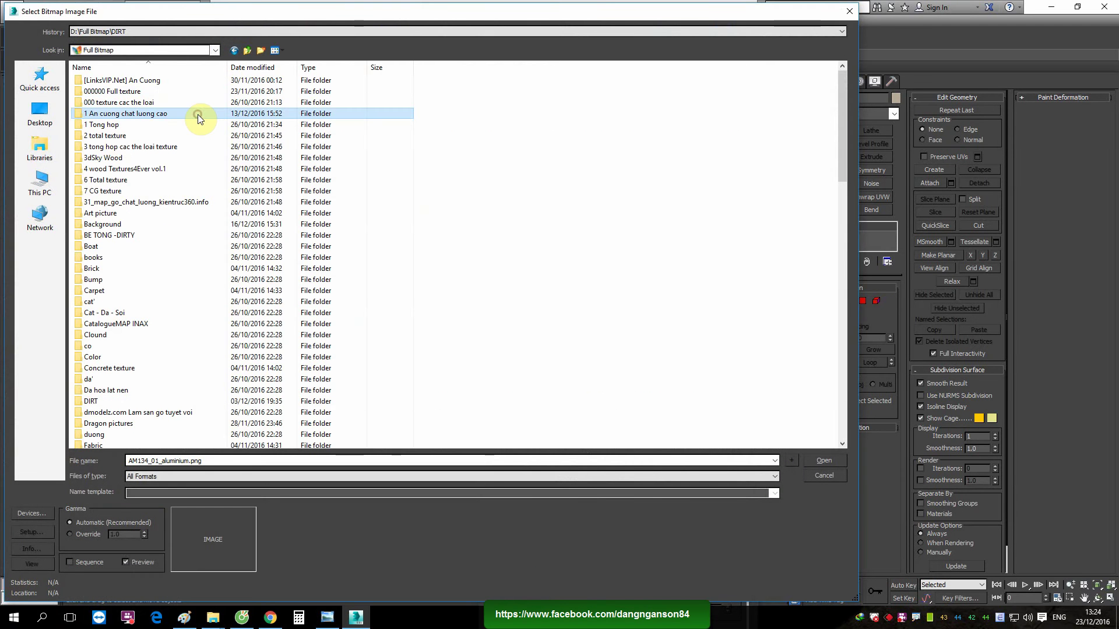
key("c")
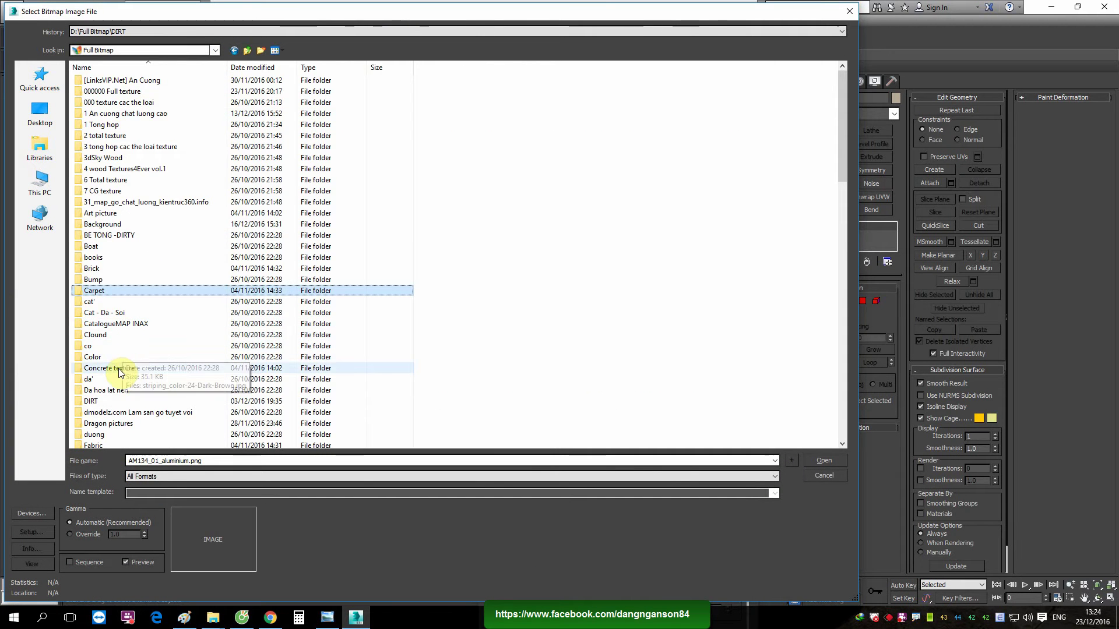
double_click(117, 368)
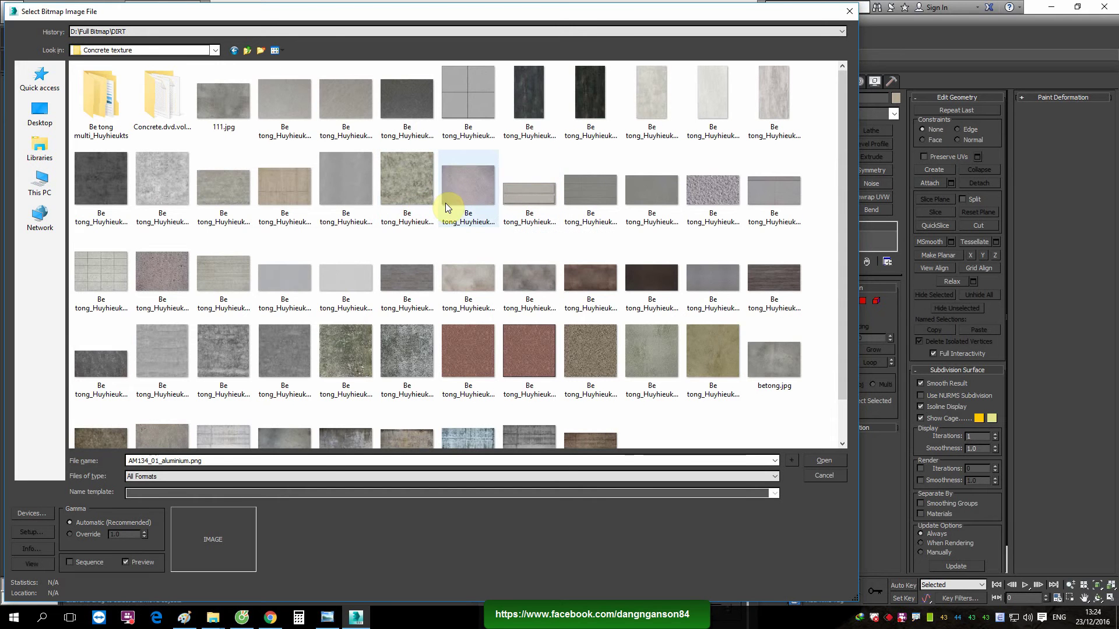
scroll(445, 203, "down", 1)
double_click(344, 396)
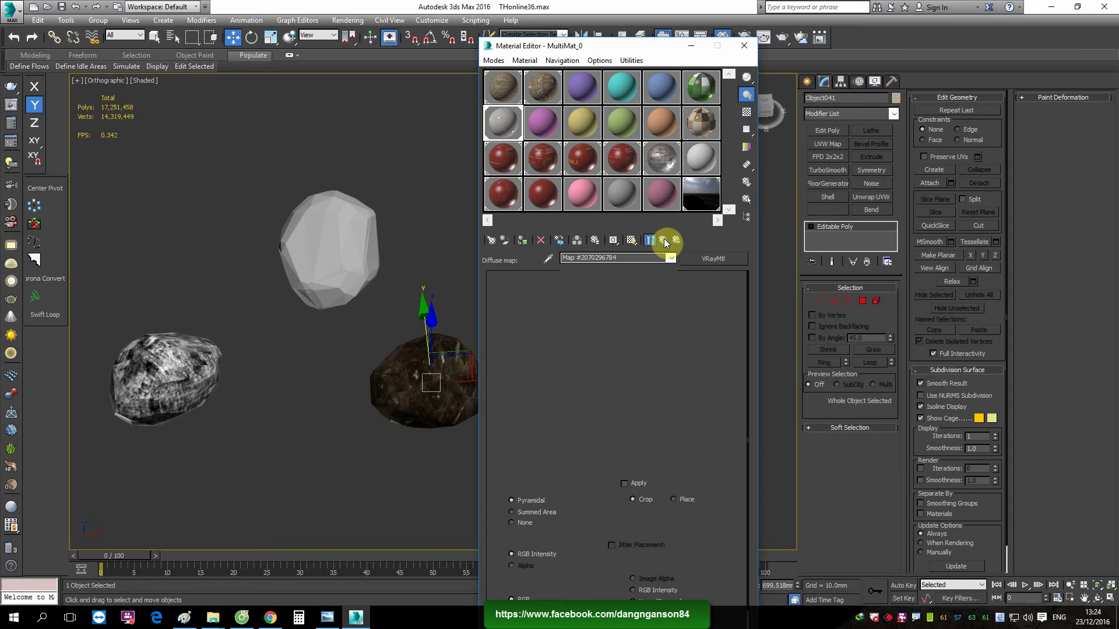
left_click(663, 239)
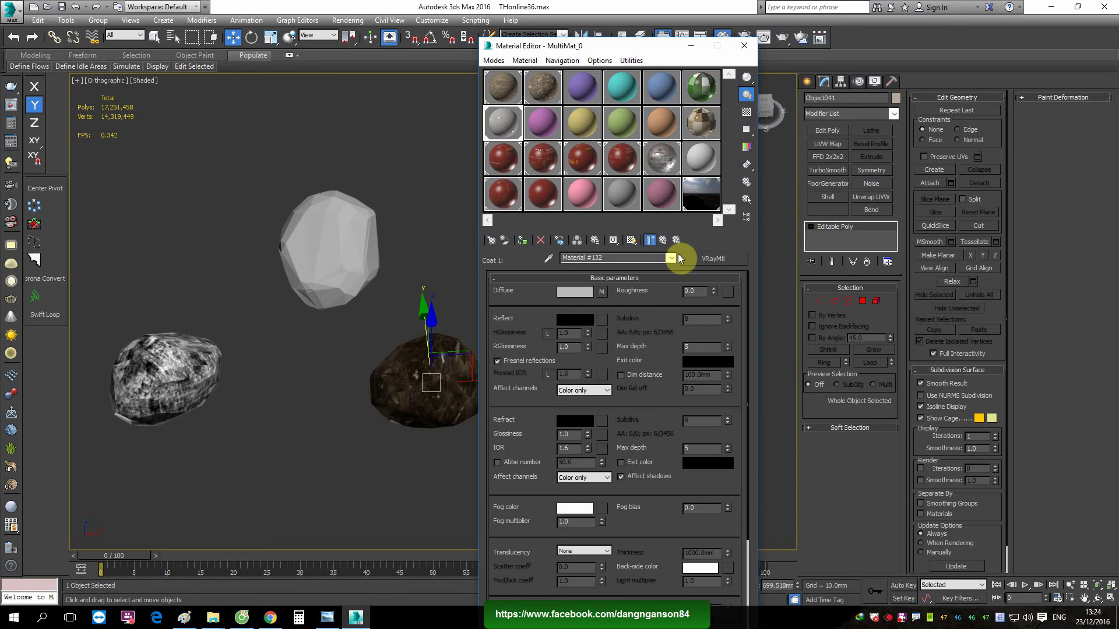
Load dr_mask.jpg from DIRT as Material #38's first blend amount map
left_click(664, 241)
left_click(636, 321)
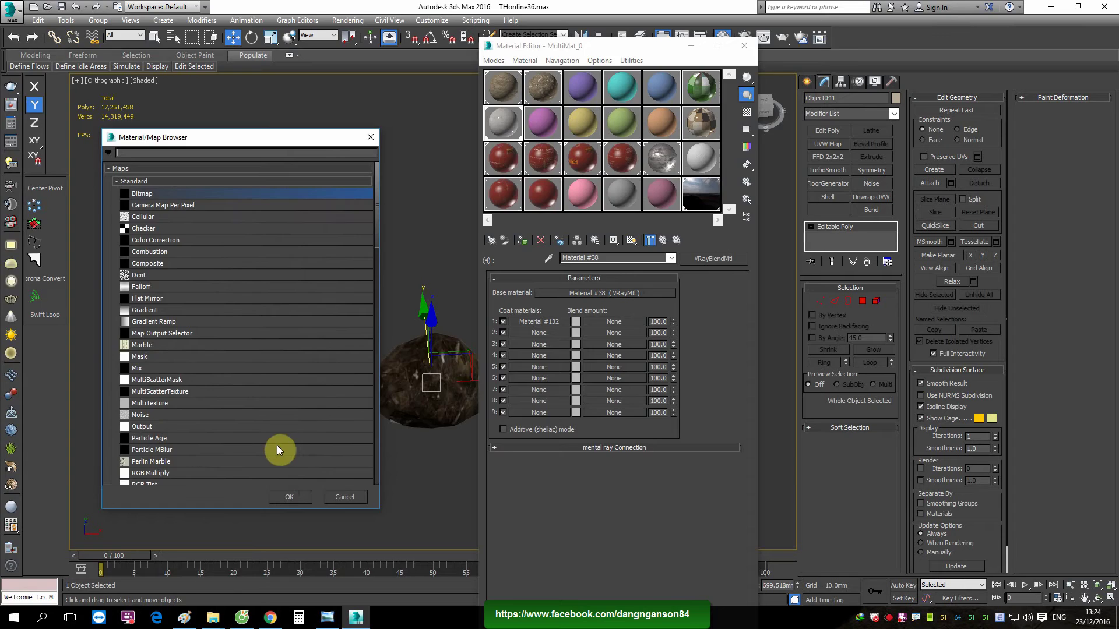
left_click(278, 496)
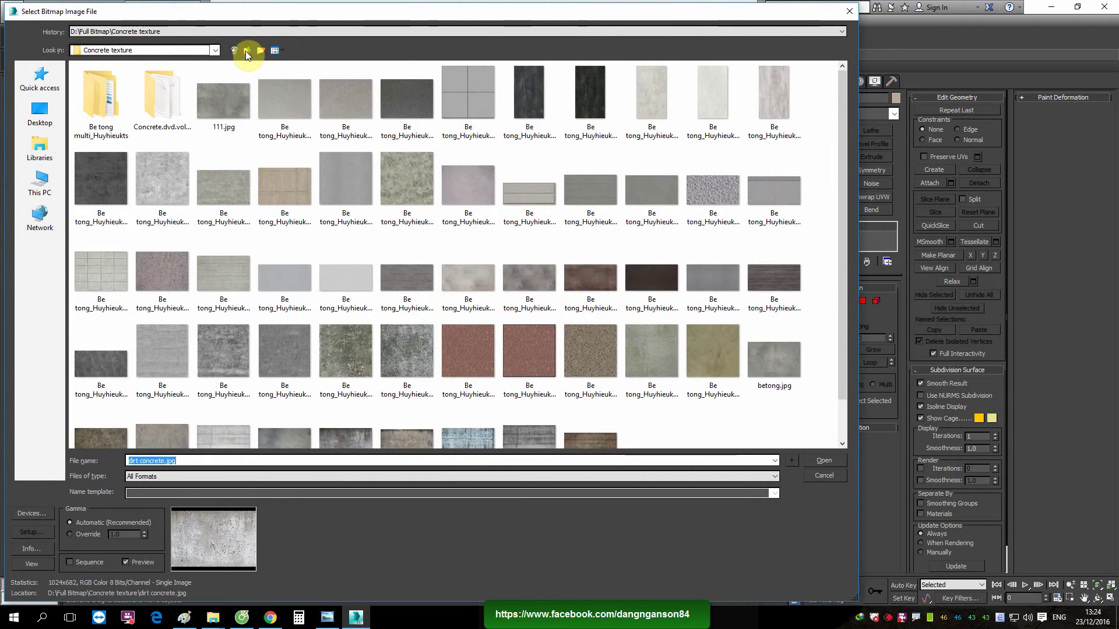
left_click(246, 51)
double_click(101, 407)
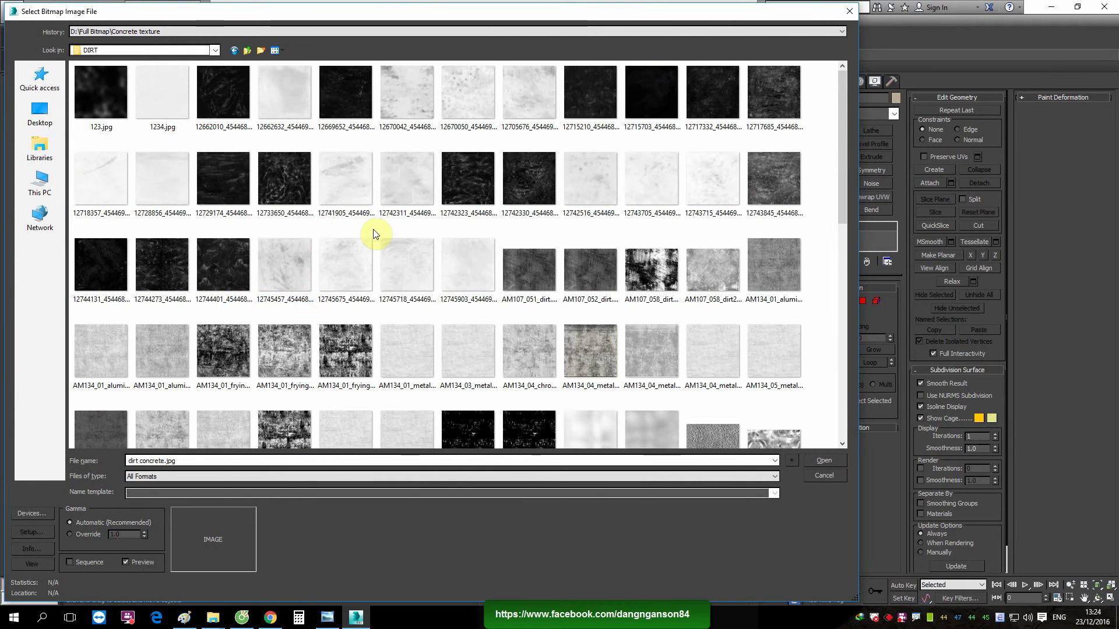
scroll(375, 232, "down", 3)
scroll(370, 230, "down", 3)
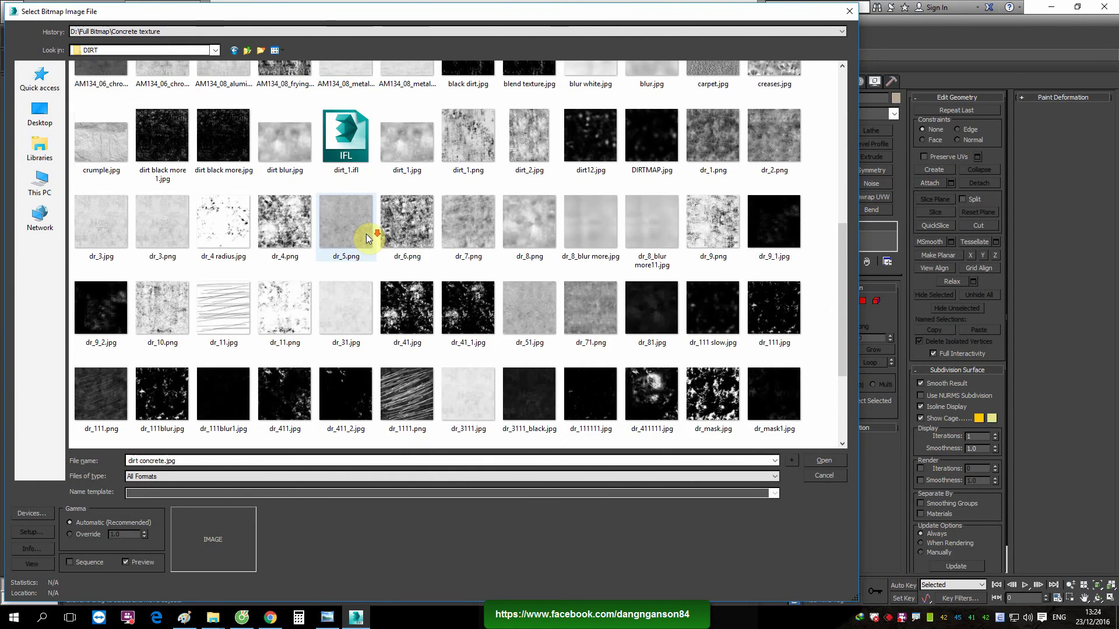
double_click(713, 394)
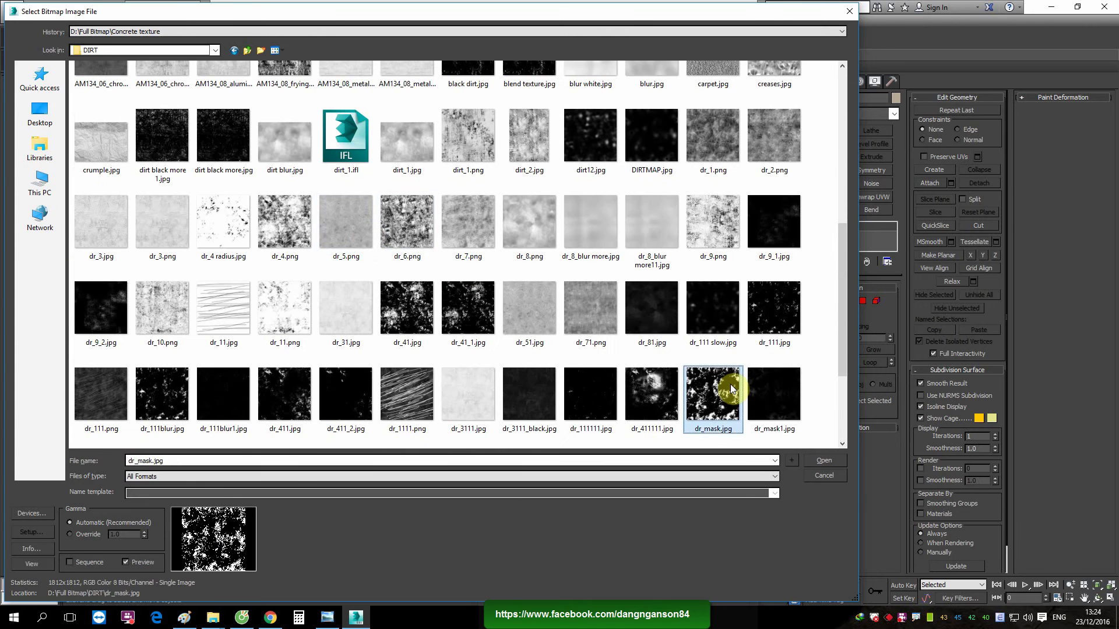
left_click(666, 240)
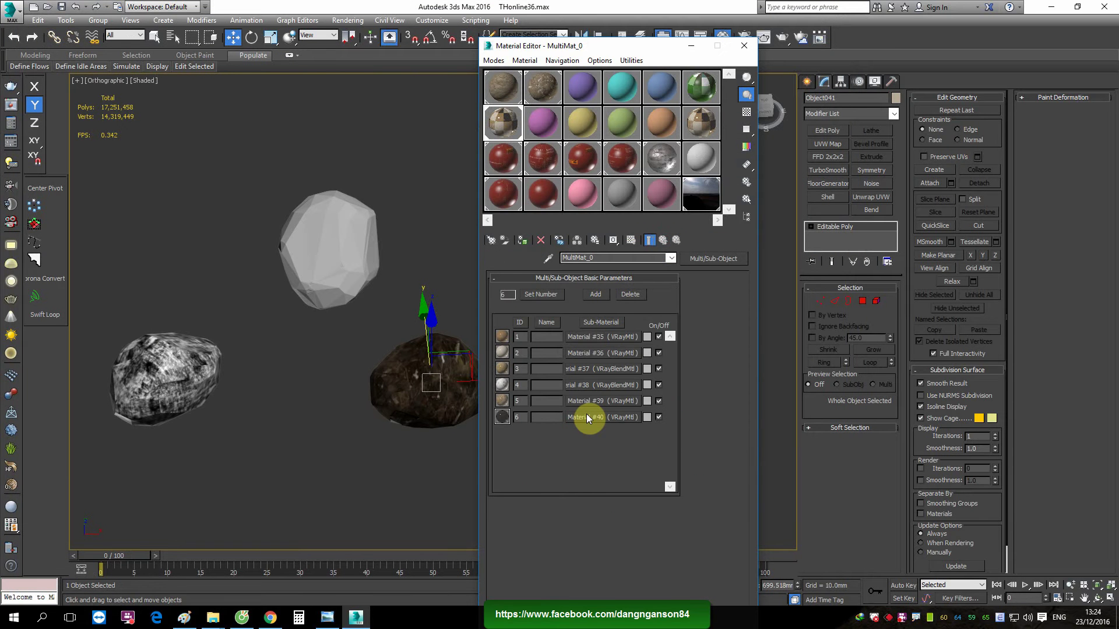
Give Material #40 the AM134_01_aluminium_glossiness.png reflect map, pasting a copy into the slot
left_click(586, 417)
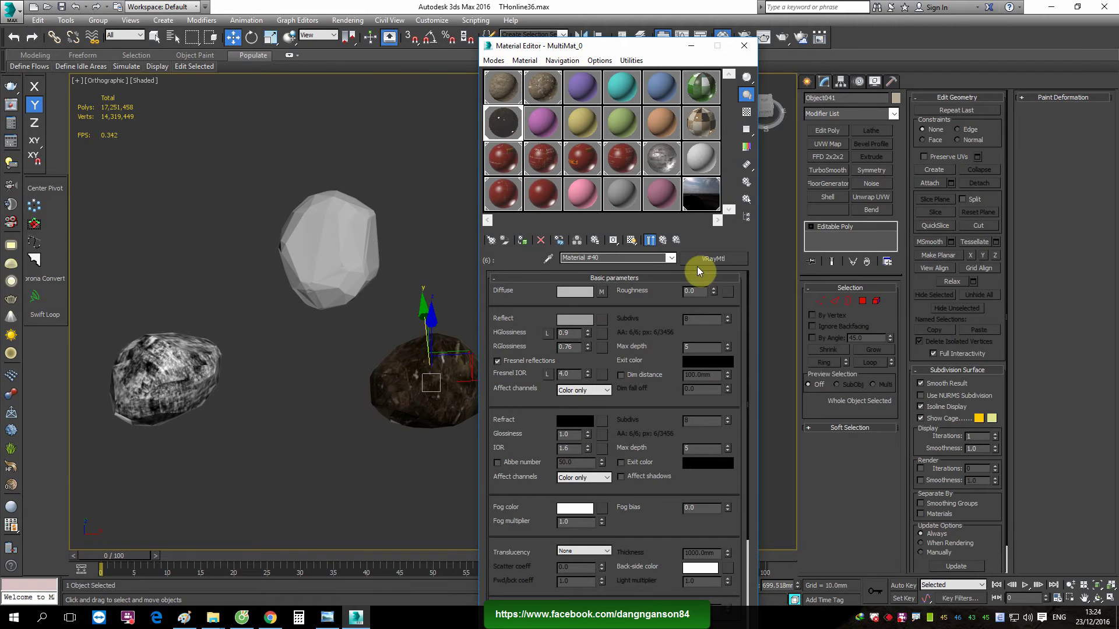
left_click(600, 320)
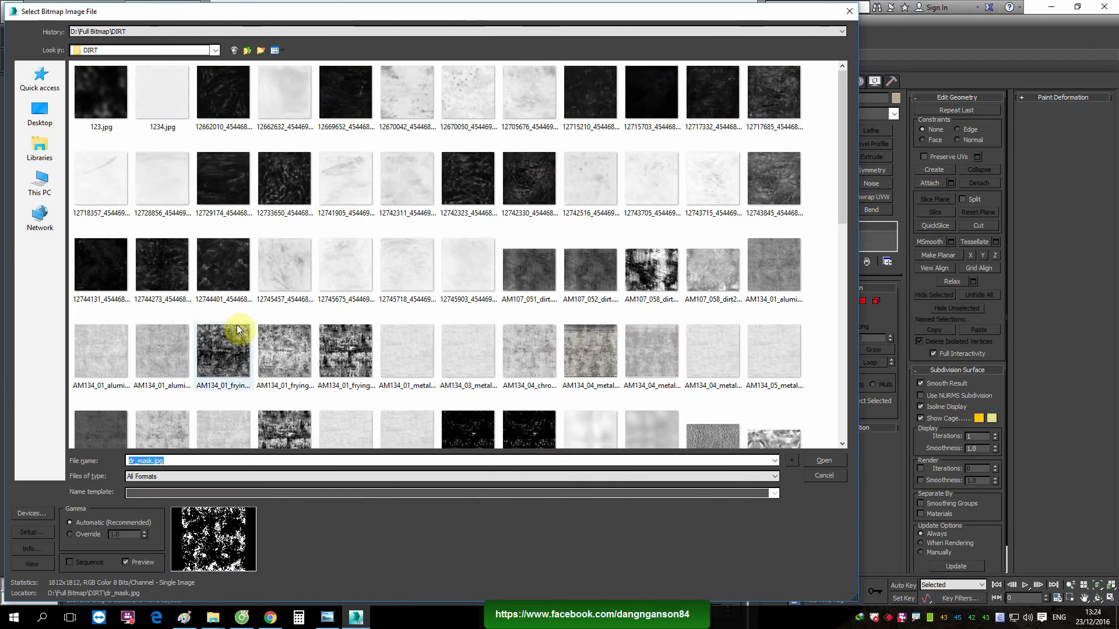
double_click(113, 345)
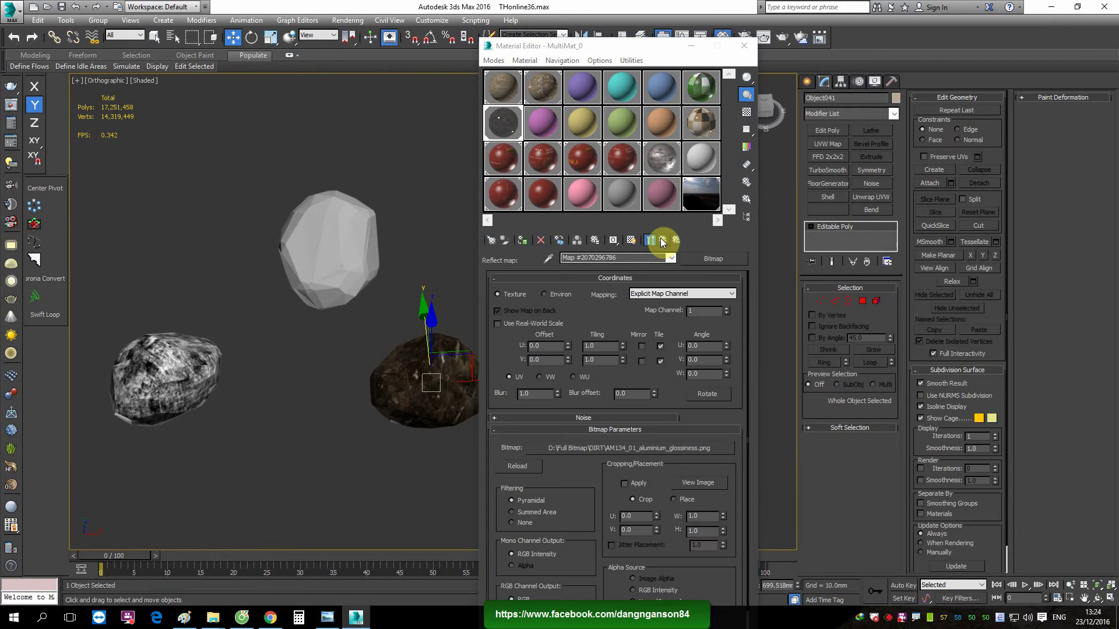
left_click(662, 241)
right_click(601, 320)
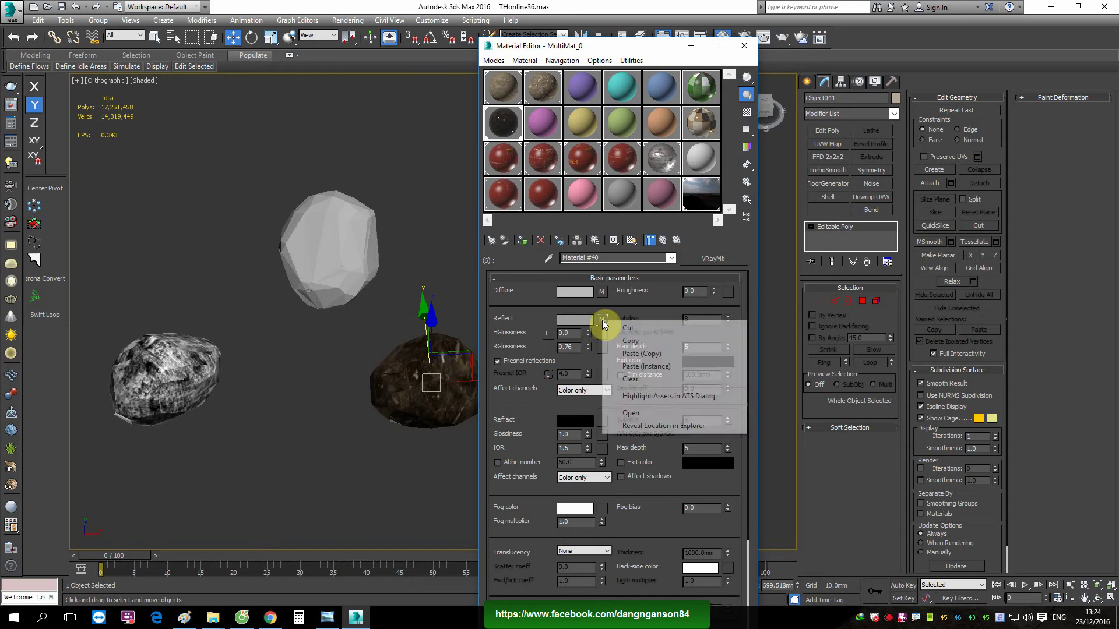
left_click(616, 332)
right_click(602, 334)
left_click(635, 352)
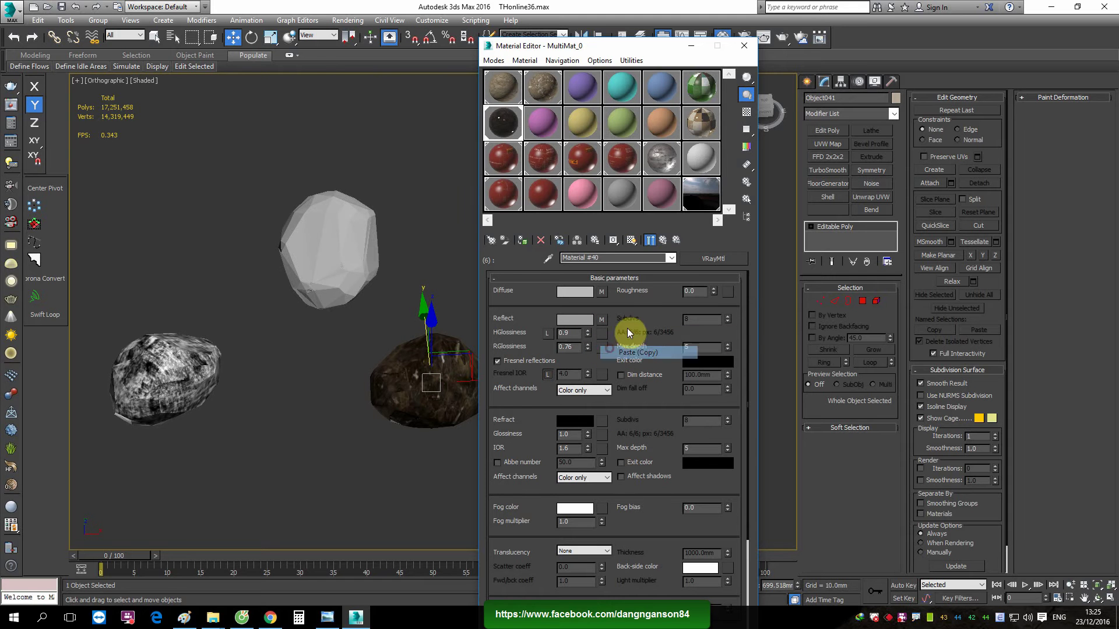
left_click(715, 259)
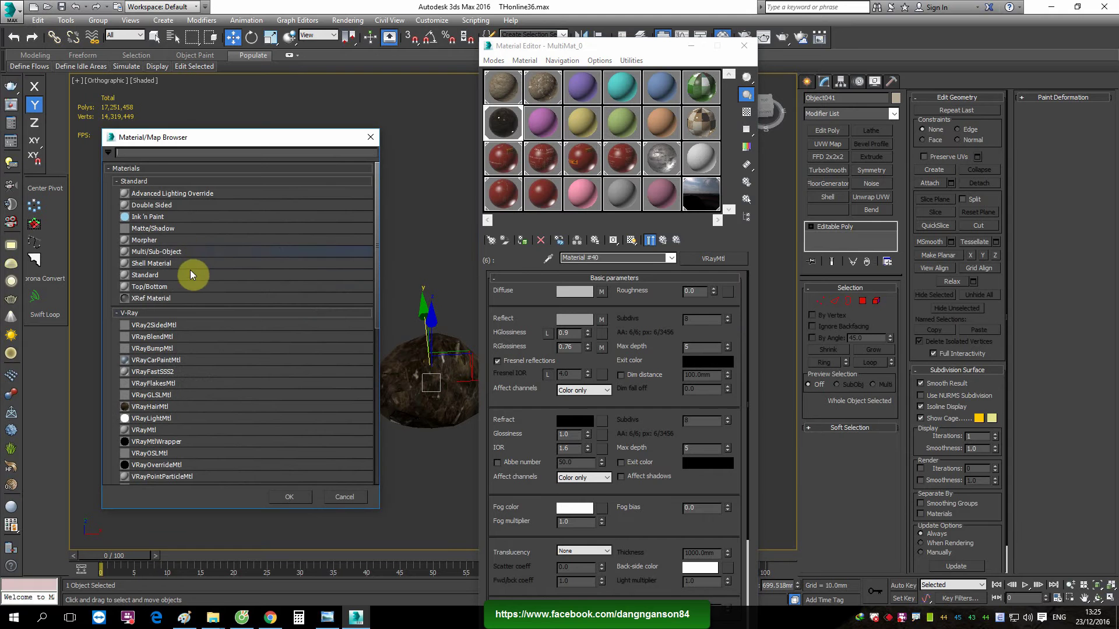
Convert Material #40 to a VRayBlendMtl, keeping the old material as base, with a VRayMtl coat
double_click(190, 336)
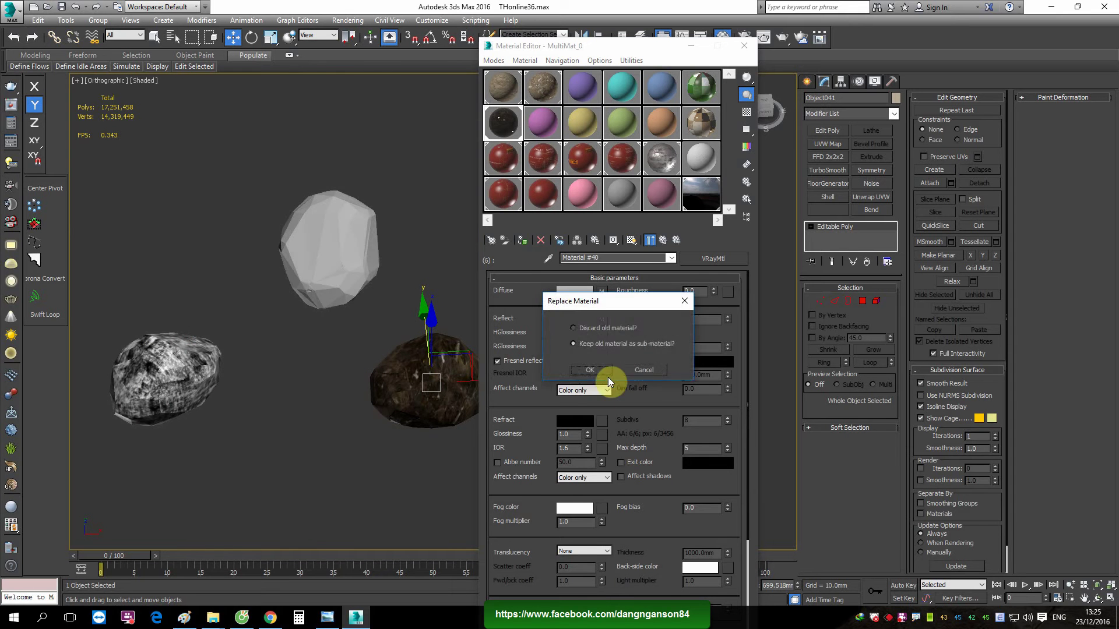
left_click(607, 366)
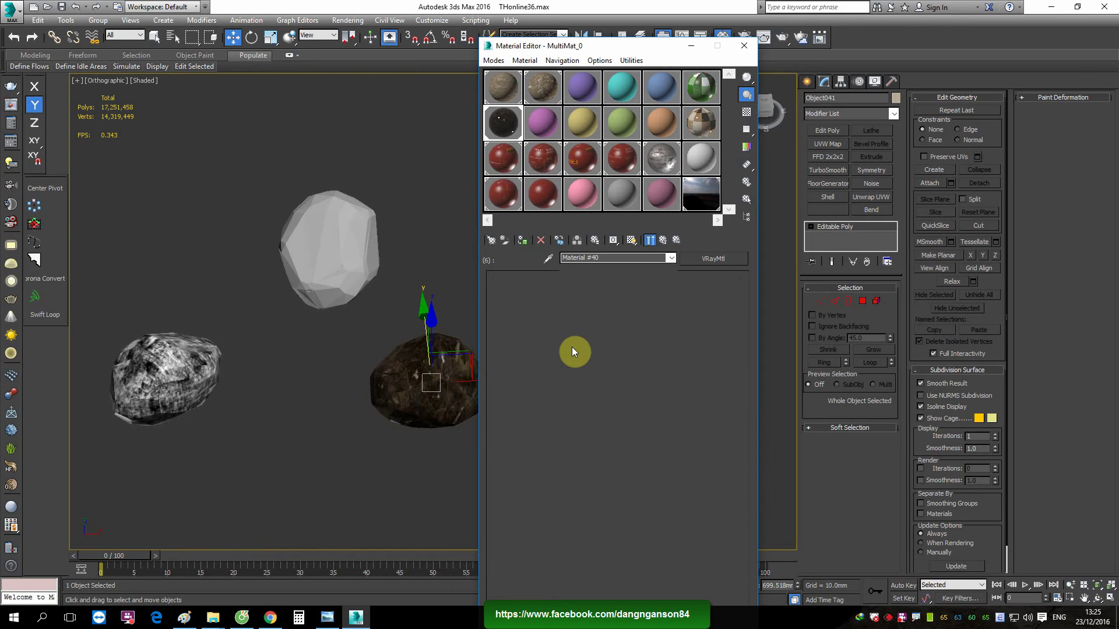
left_click(546, 321)
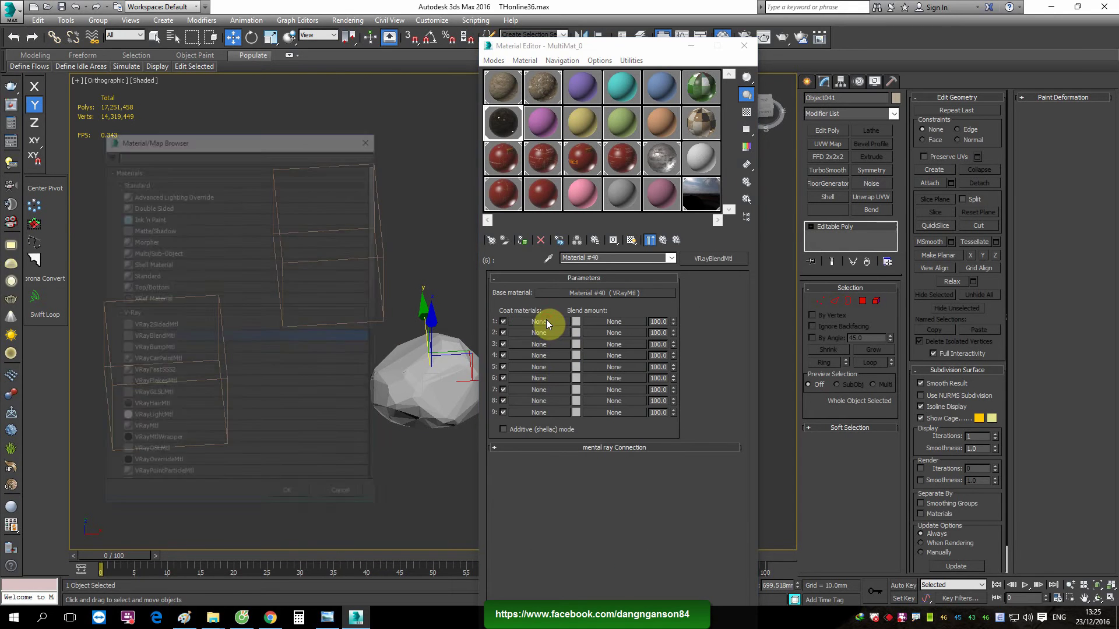
double_click(164, 431)
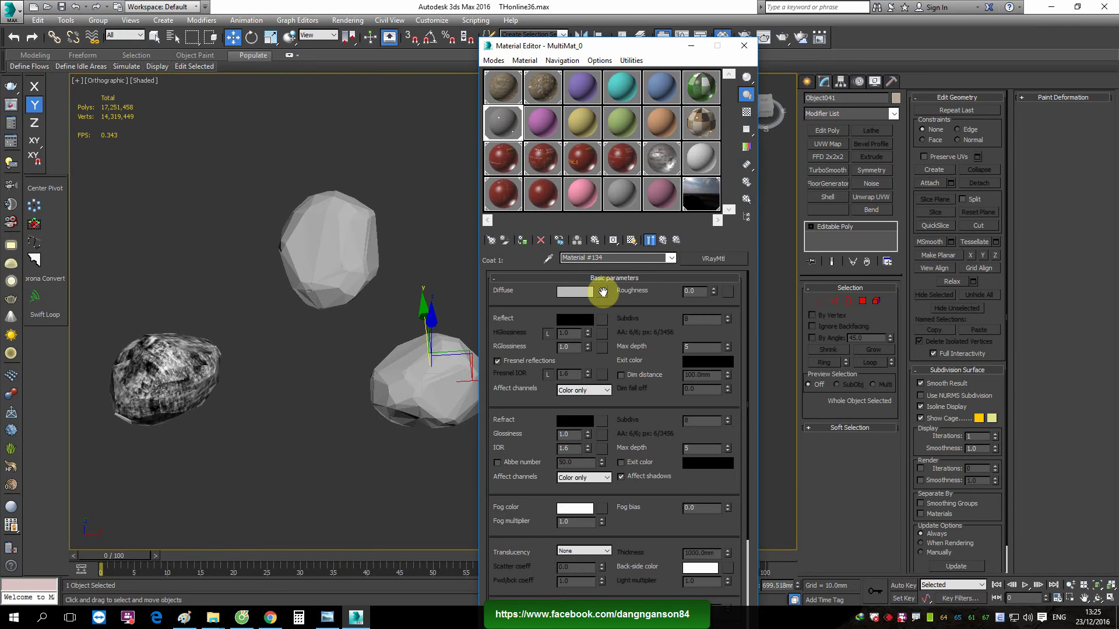
Load the dirt and broken concrete image from Concrete texture as the coat's diffuse map
left_click(602, 291)
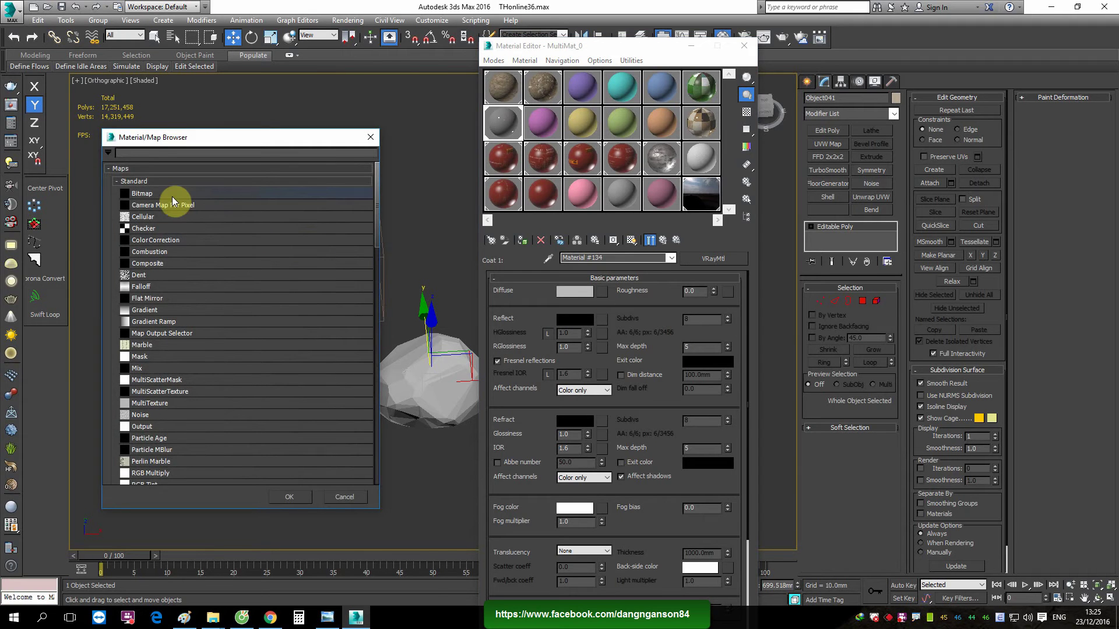
double_click(172, 197)
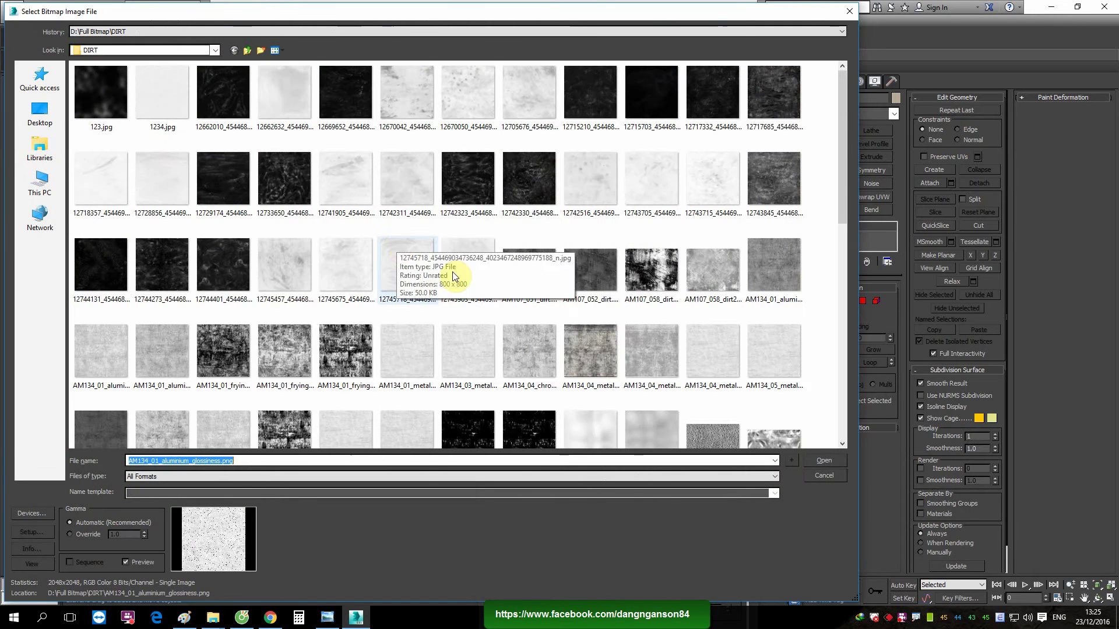
left_click(619, 341)
scroll(606, 341, "down", 3)
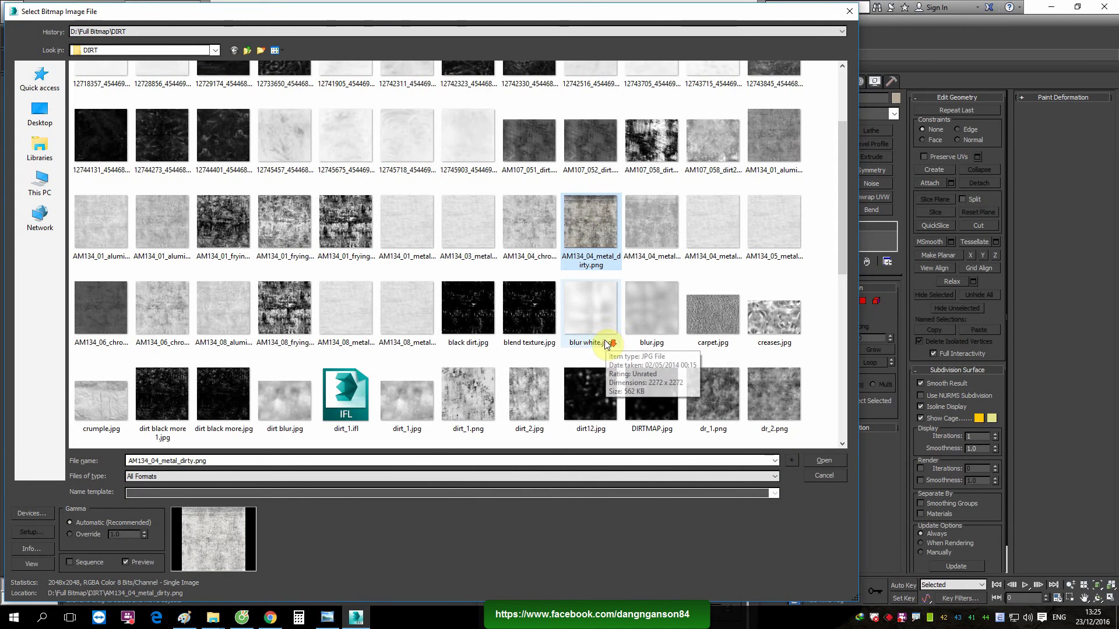
scroll(605, 342, "down", 5)
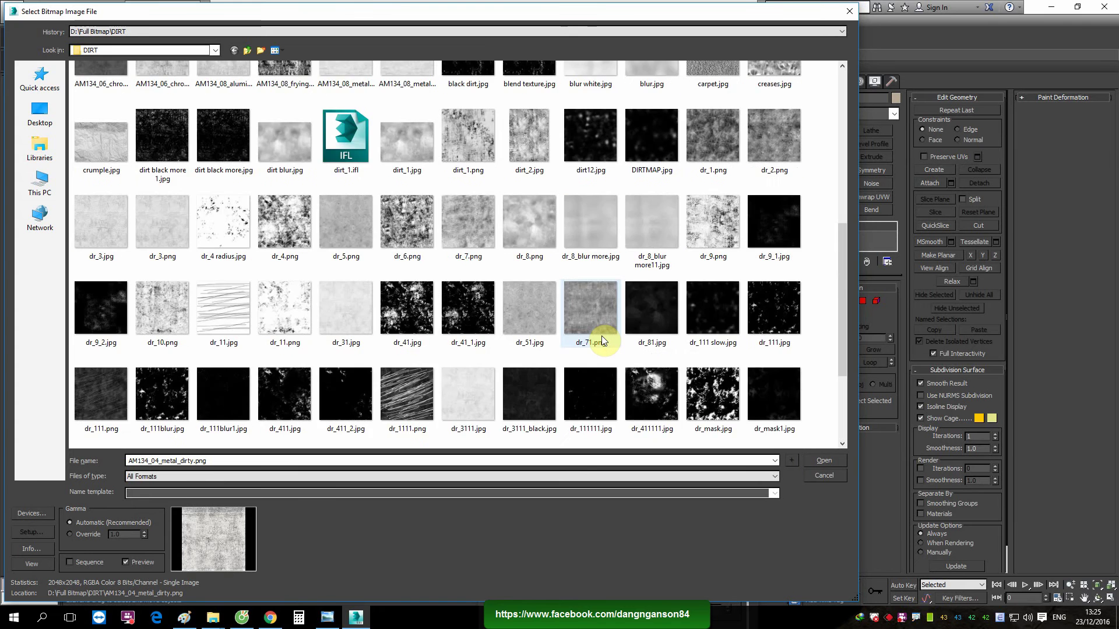
scroll(603, 341, "down", 3)
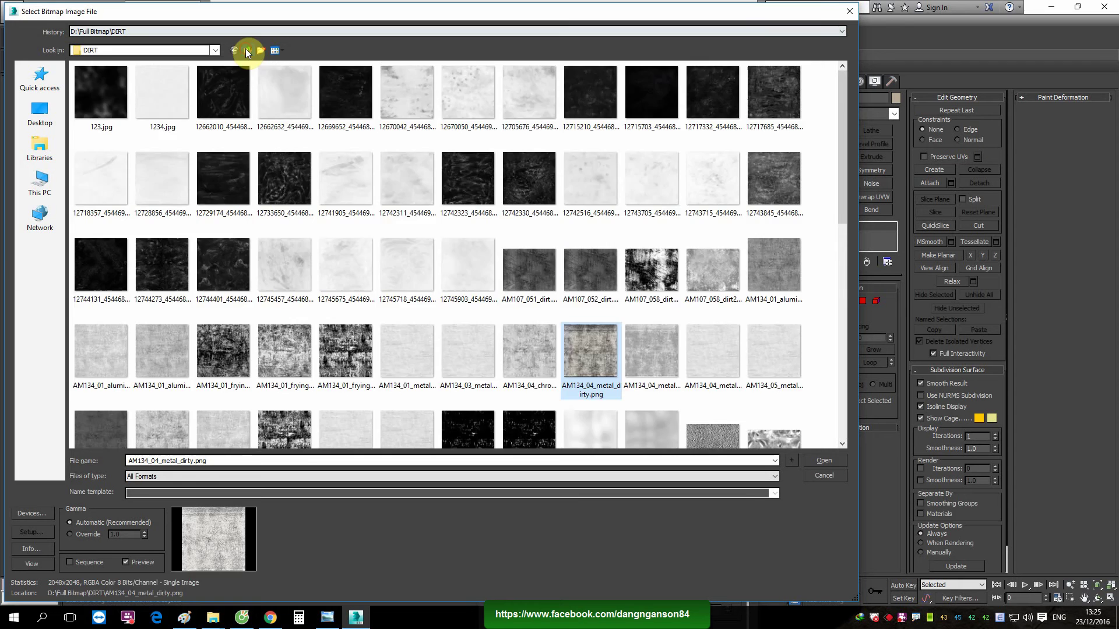
left_click(247, 50)
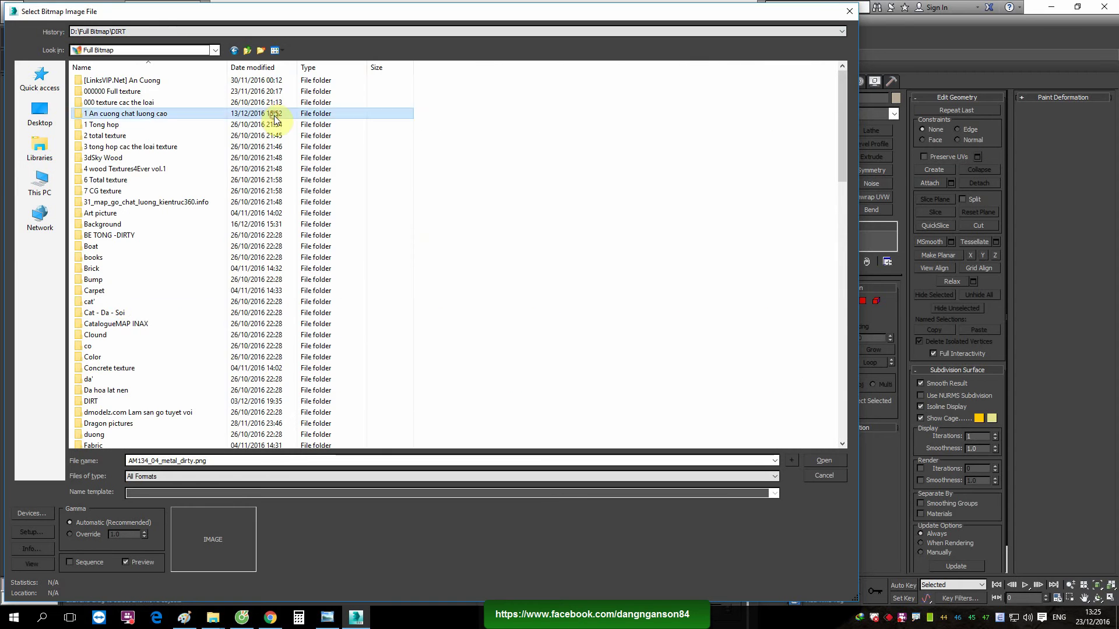
double_click(134, 367)
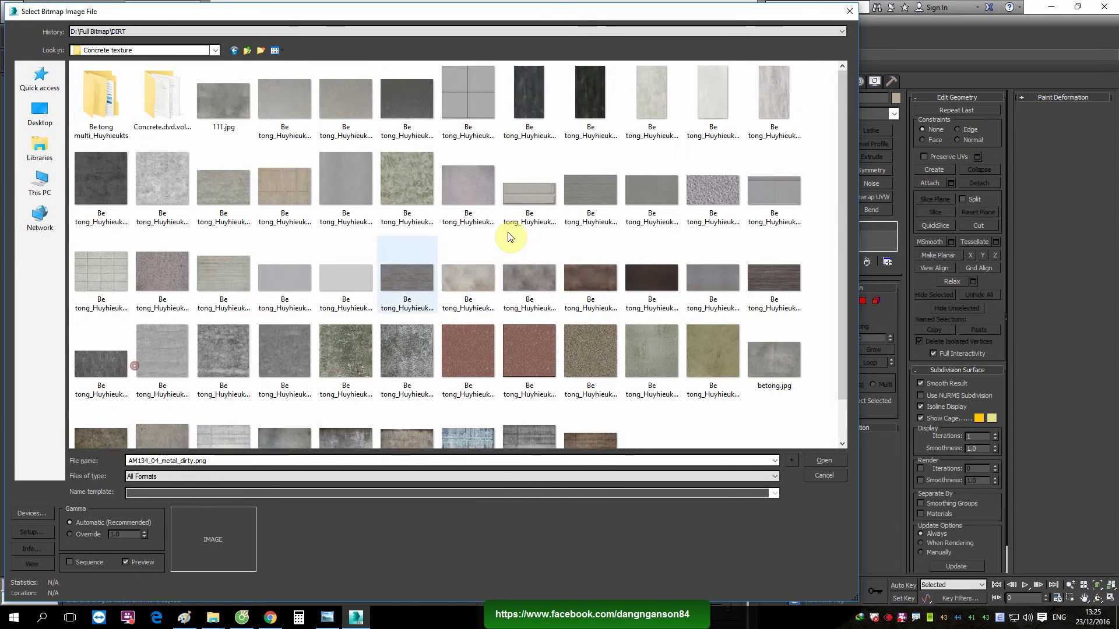
scroll(507, 235, "down", 2)
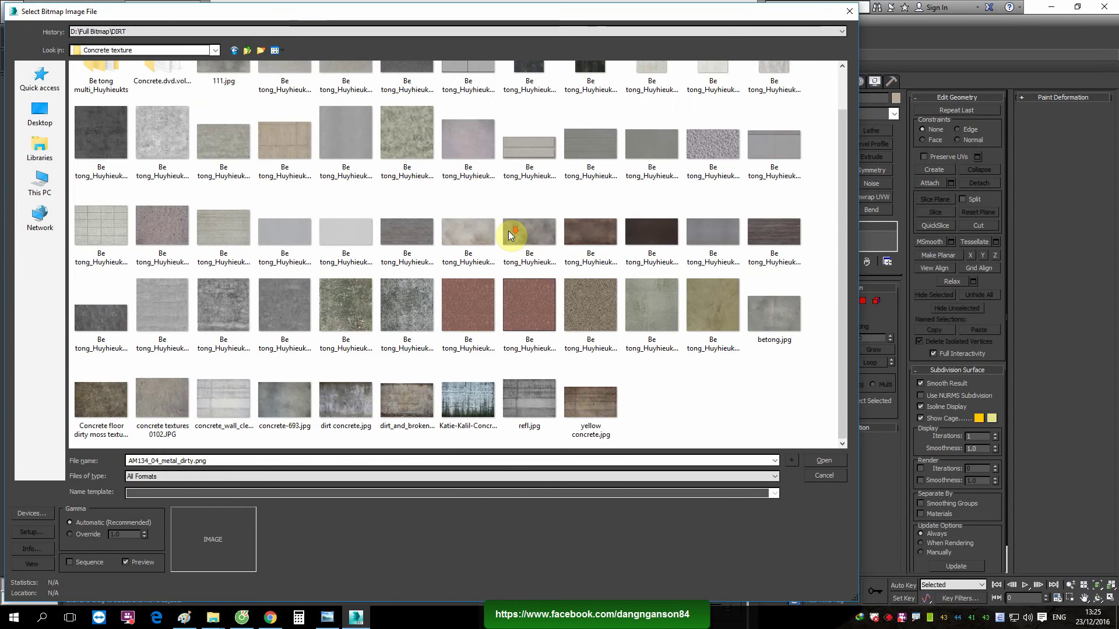
double_click(411, 395)
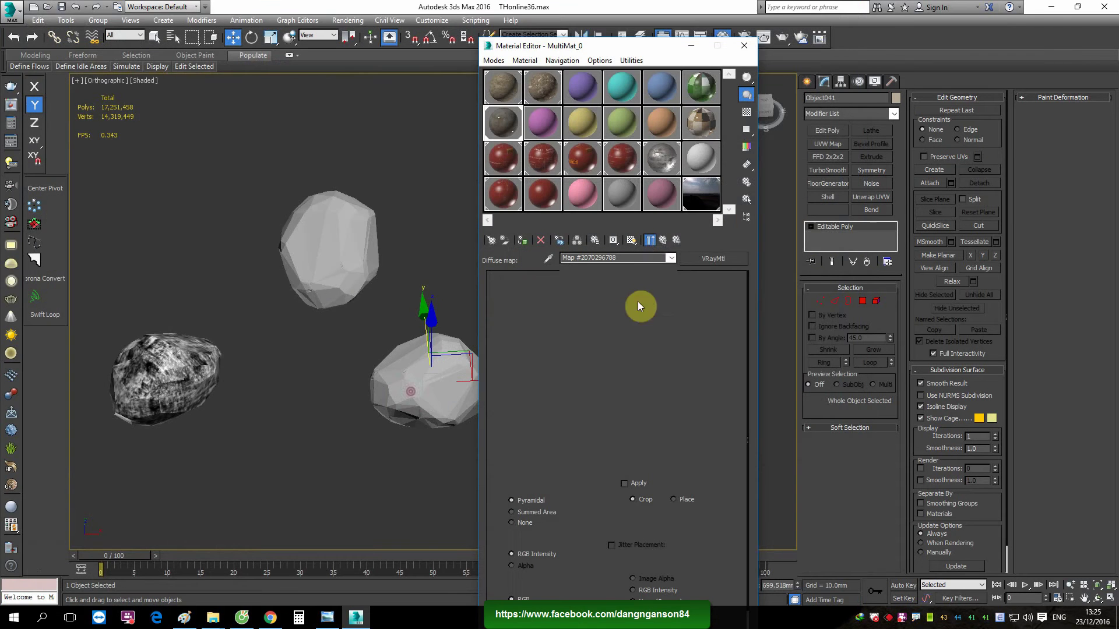
Load AM134_01_frying_pan_silver_mask2.png from DIRT as Material #40's first blend amount bitmap
left_click(664, 240)
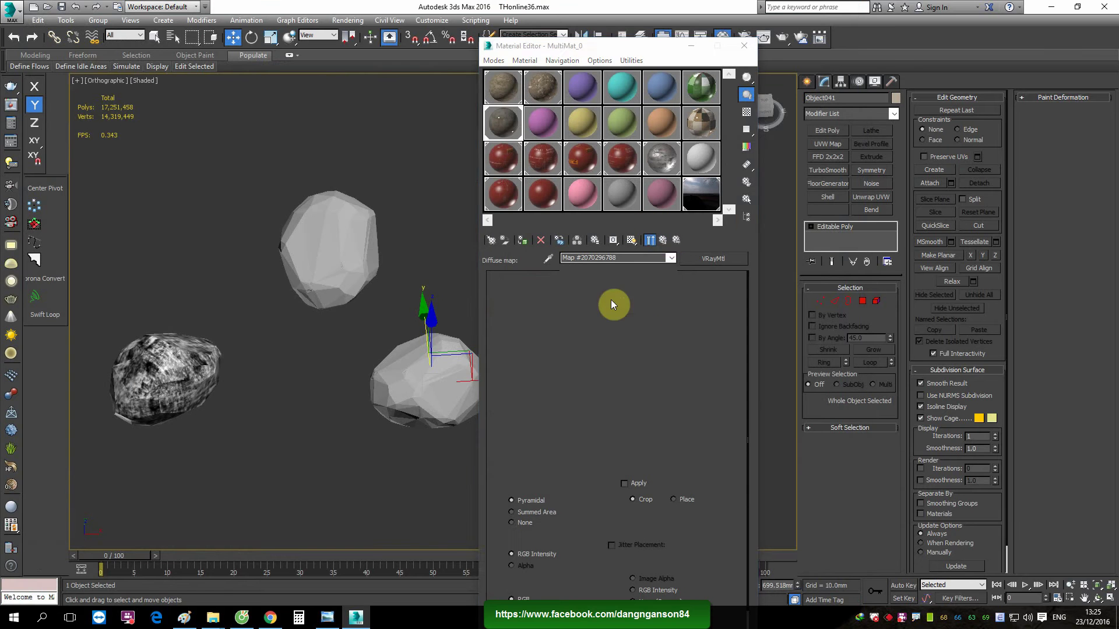
left_click(663, 243)
left_click(637, 323)
left_click(147, 195)
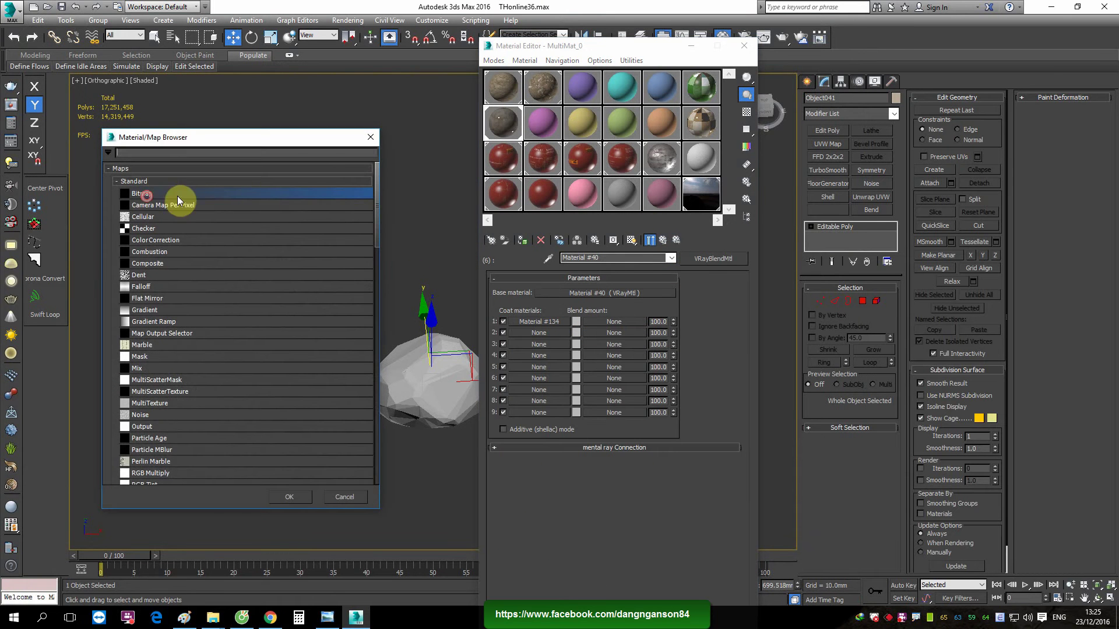
left_click(296, 497)
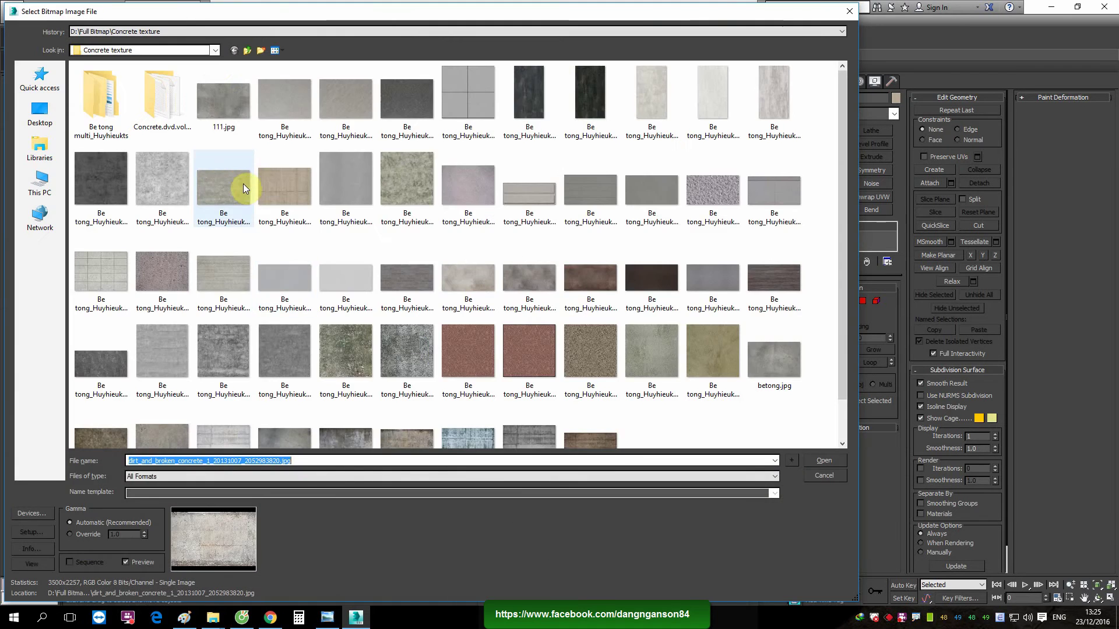
left_click(247, 50)
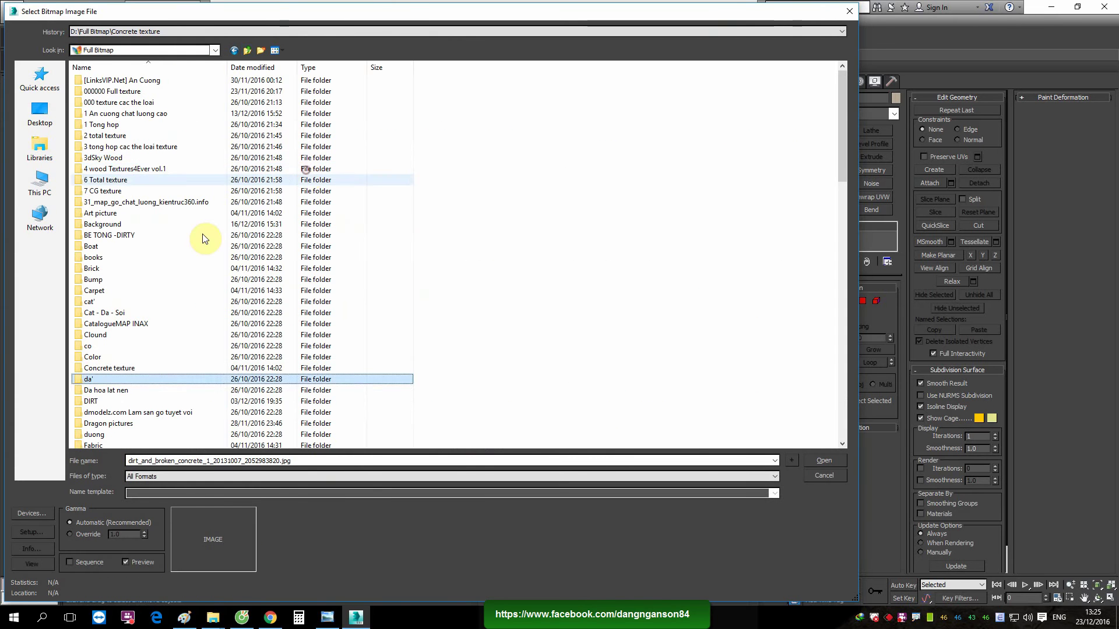
double_click(129, 401)
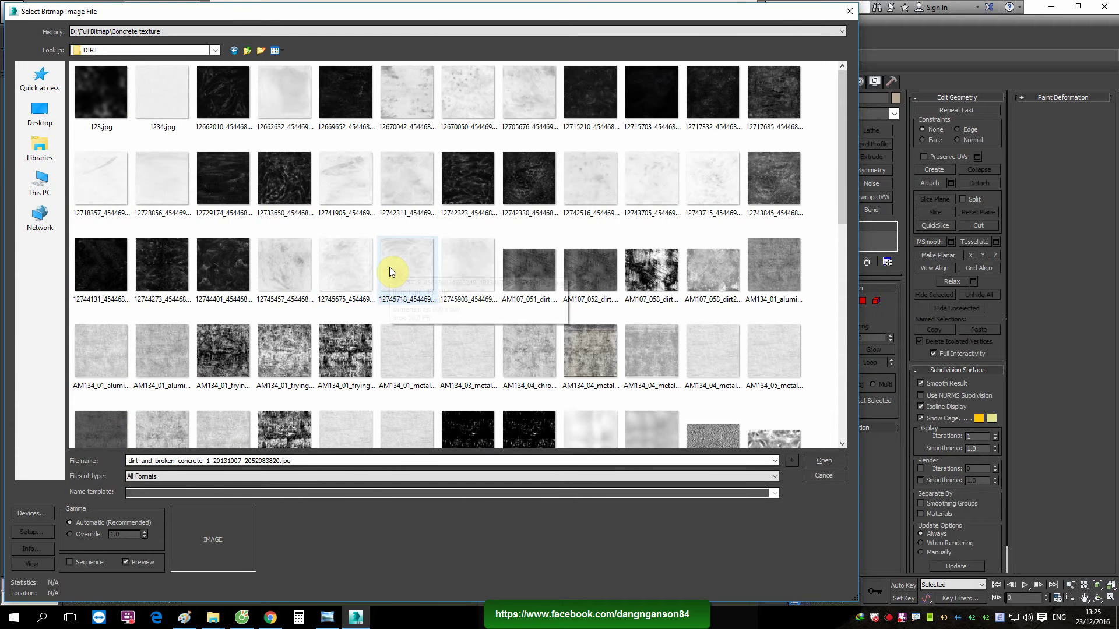
double_click(345, 350)
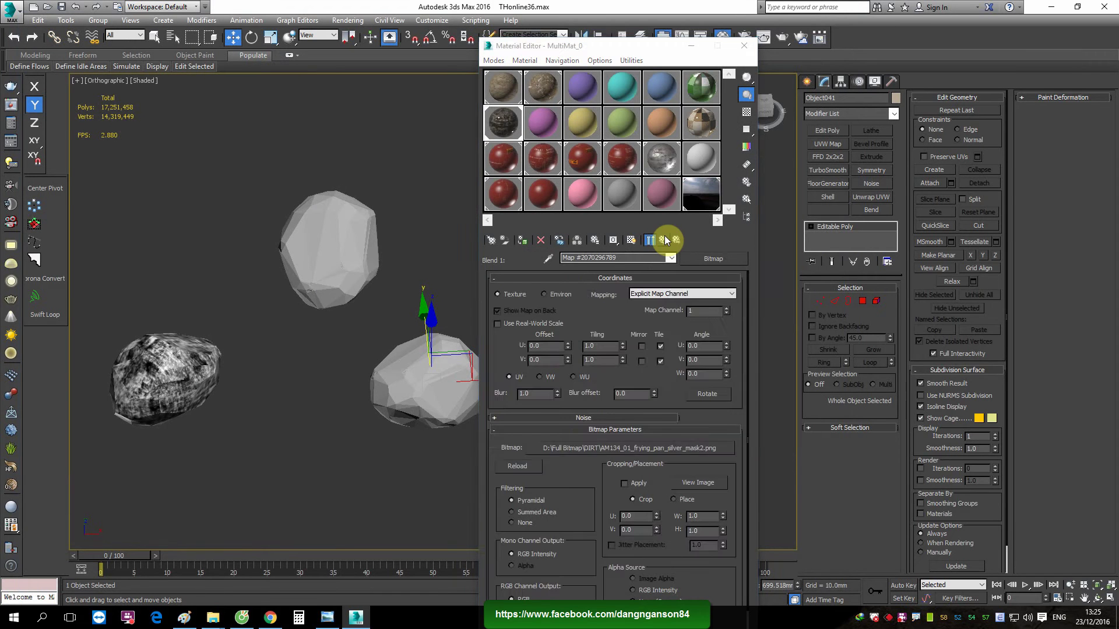
Preview Material #40's enlarged sample sphere, then open its base material
left_click(666, 240)
double_click(503, 120)
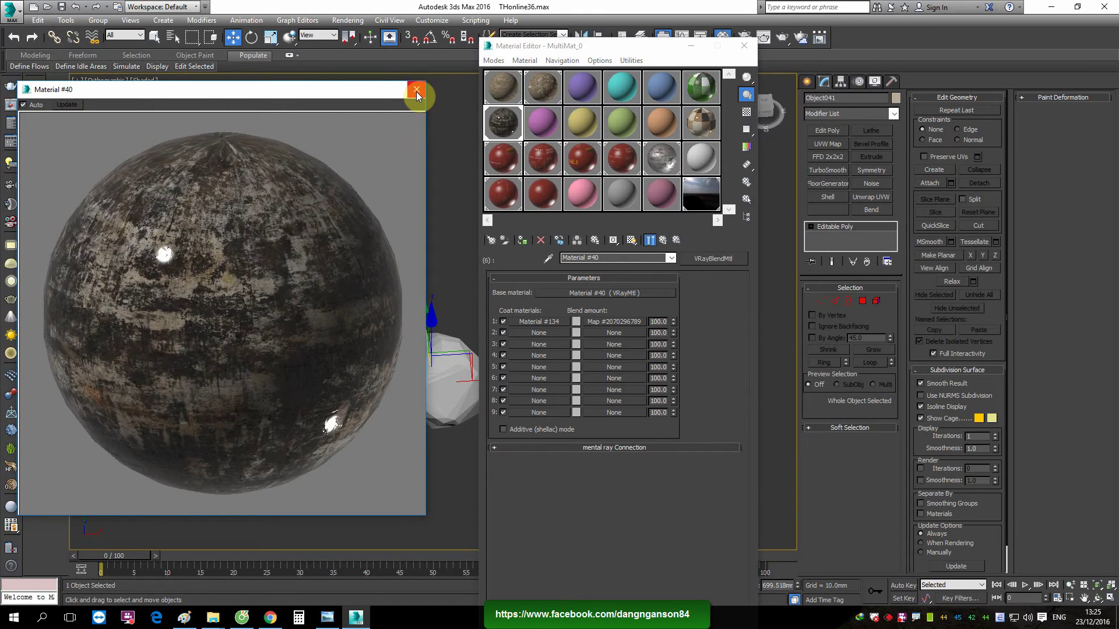
left_click(417, 92)
left_click(586, 293)
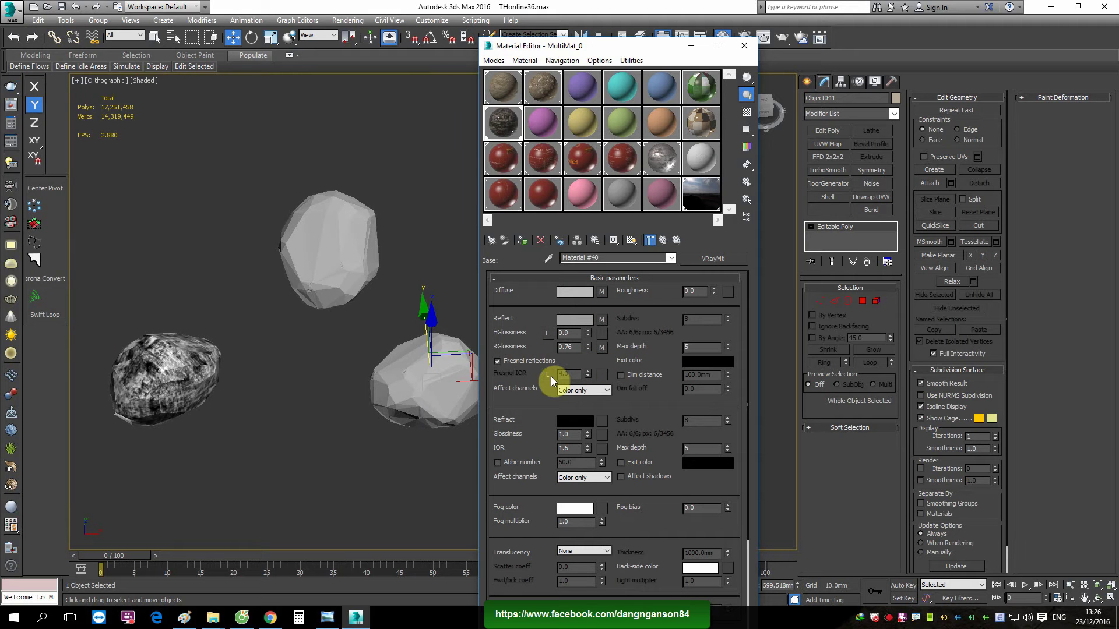
Unlock Fresnel IOR and lock highlight to reflection glossiness in Material #40's base material
left_click(547, 374)
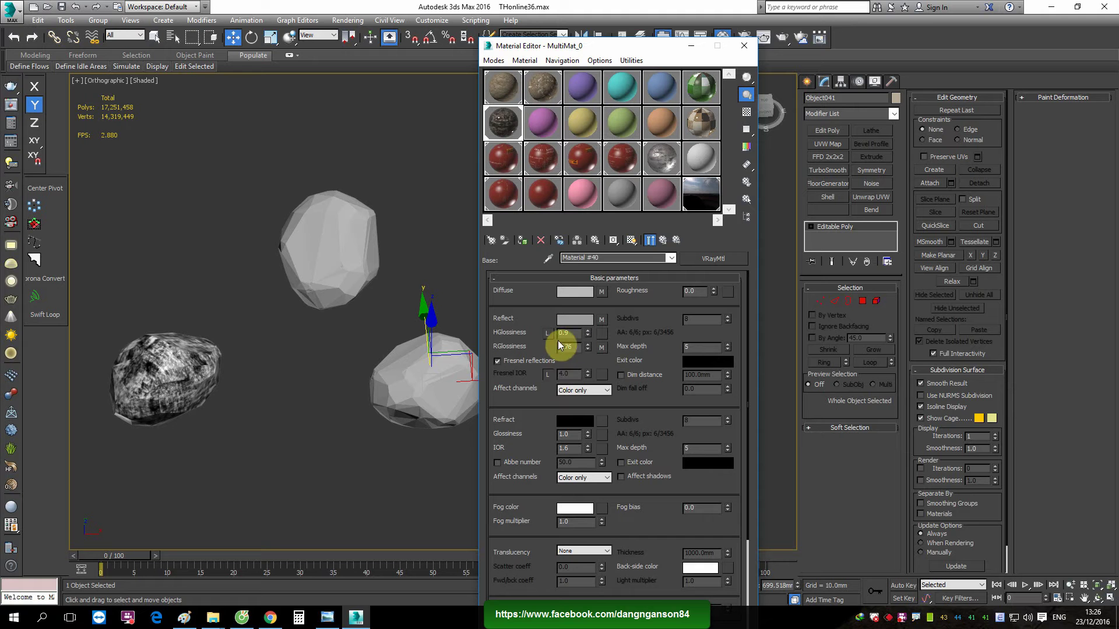
left_click(547, 332)
left_click(662, 240)
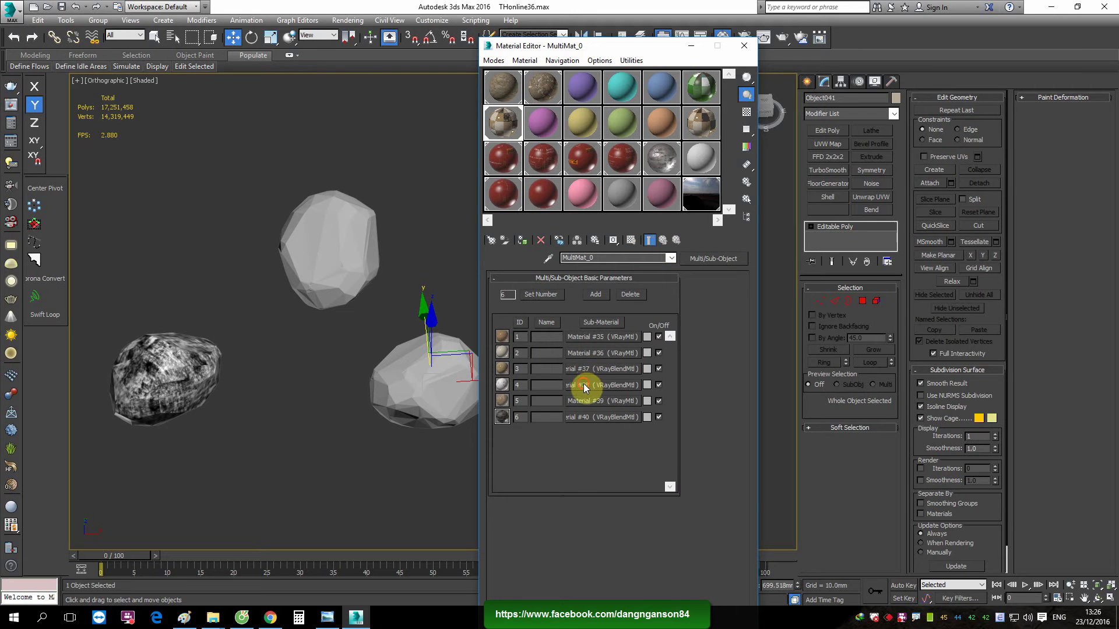
Lock highlight glossiness to reflection glossiness in Material #38's base material
left_click(585, 386)
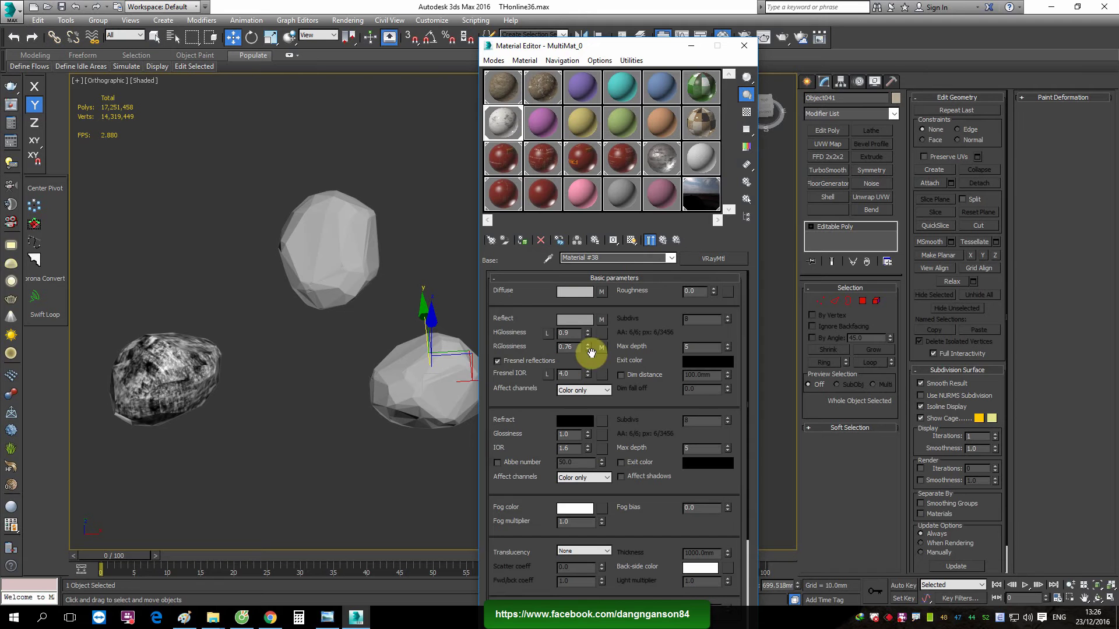
left_click(600, 336)
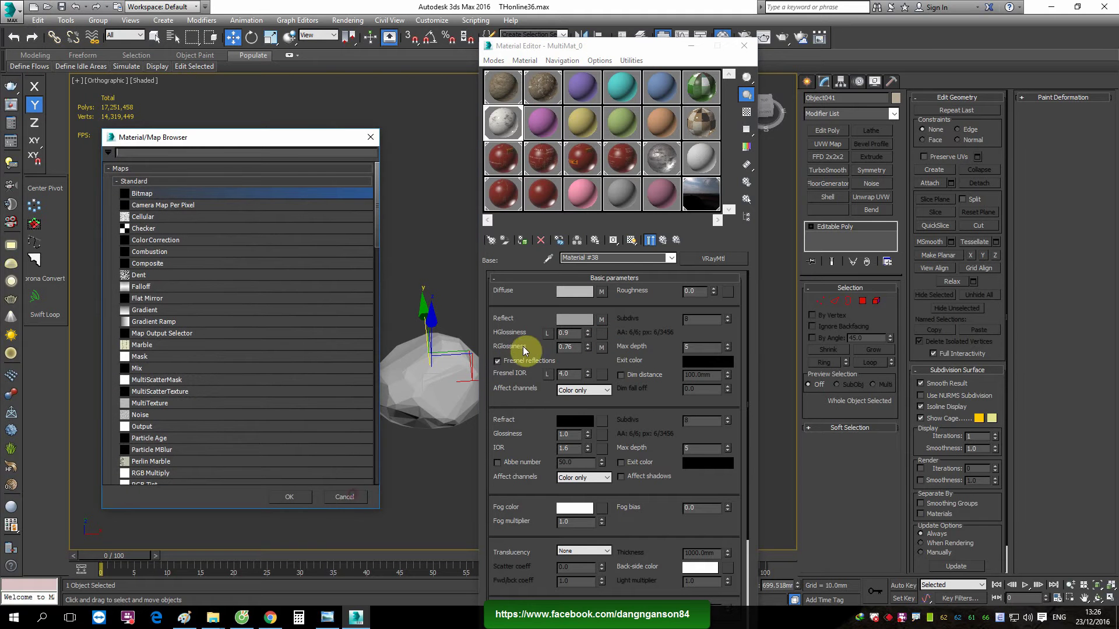
key("Escape")
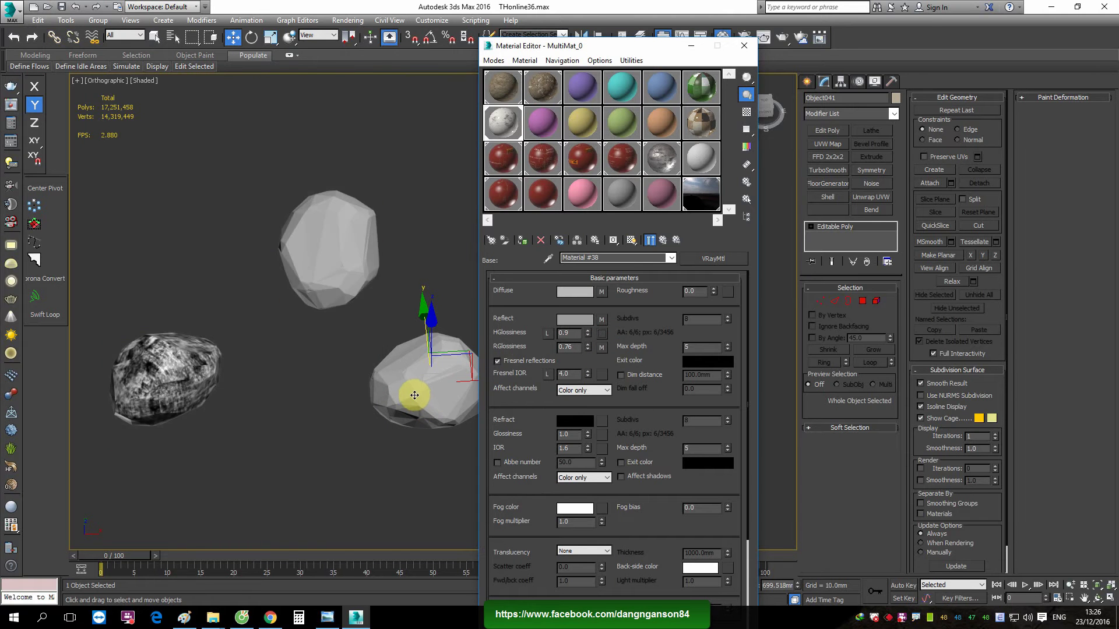
left_click(664, 240)
left_click(663, 240)
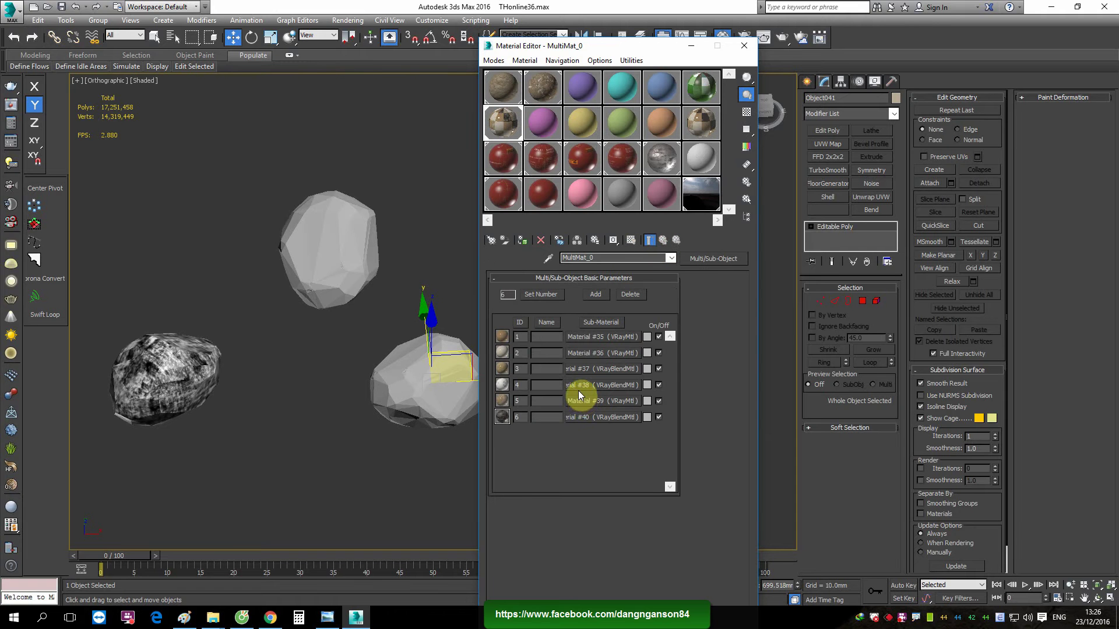
left_click(579, 387)
left_click(595, 293)
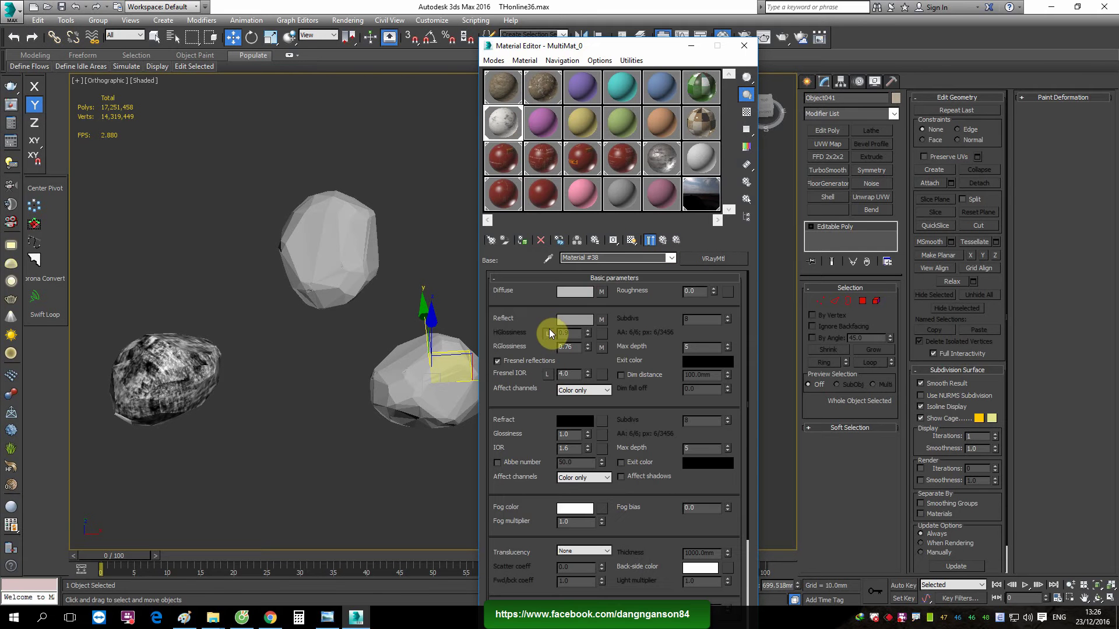
left_click(547, 333)
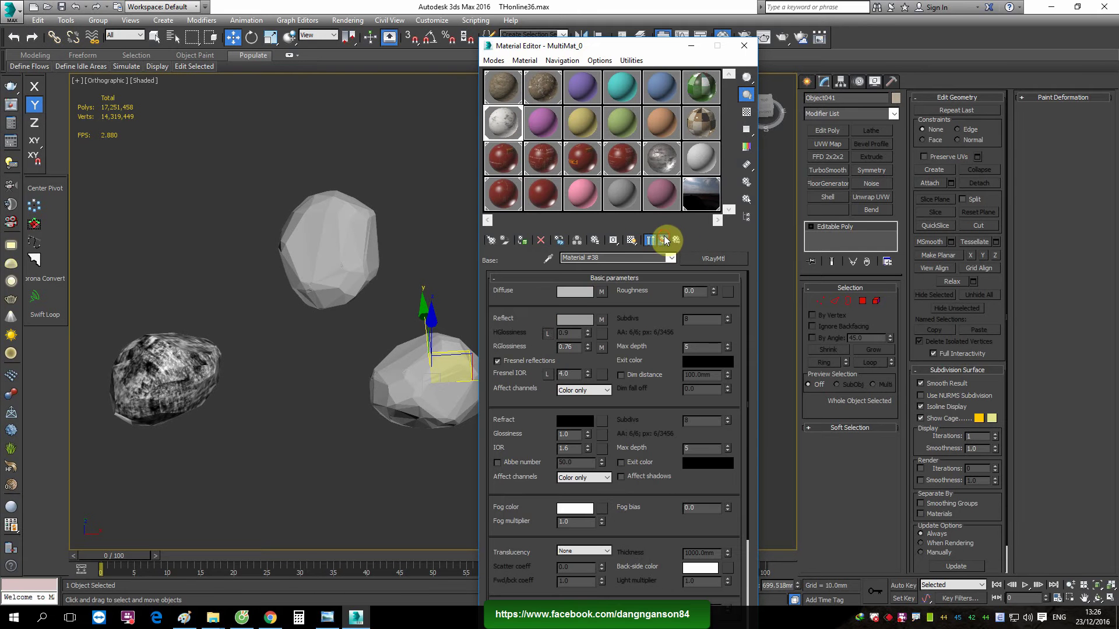
Check Material #37's base material and return to the multi/sub-object material list
left_click(666, 241)
left_click(664, 240)
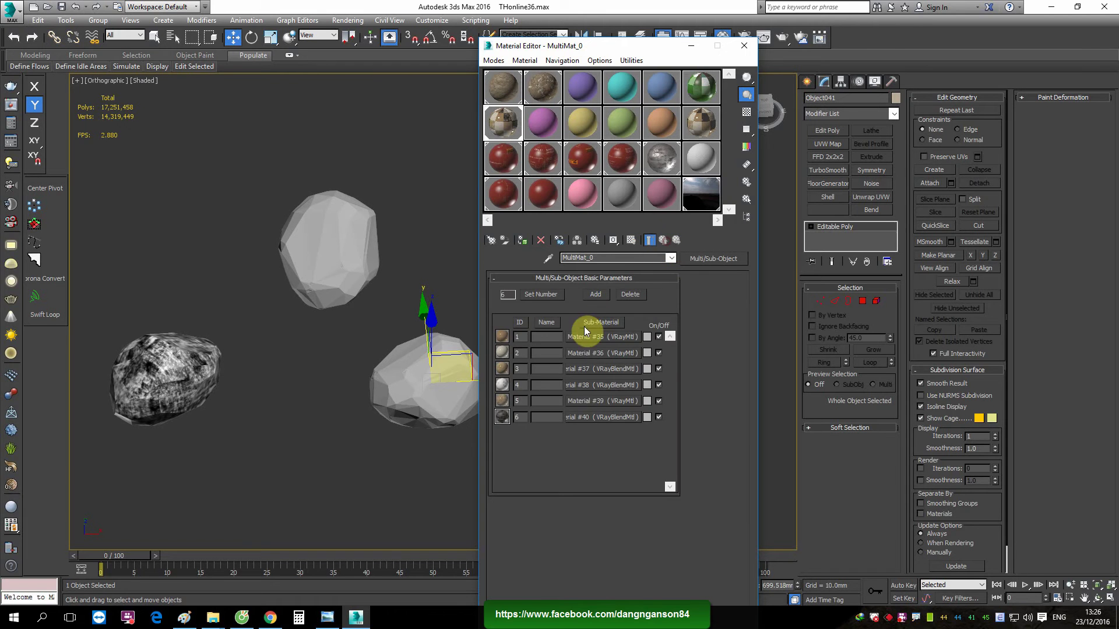
left_click(581, 369)
left_click(592, 297)
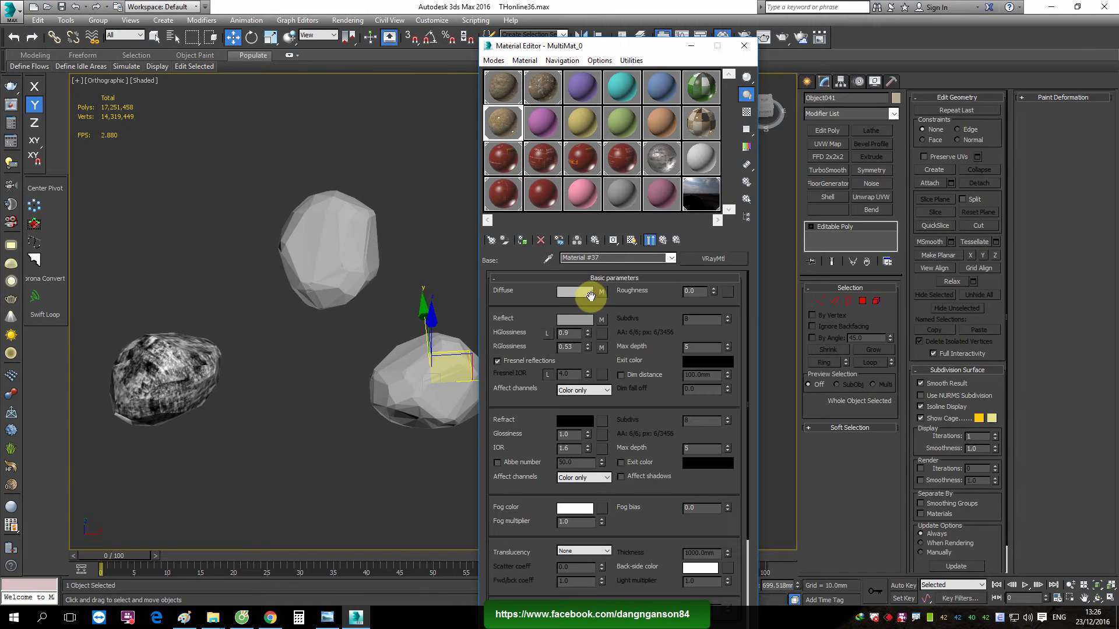
left_click(663, 240)
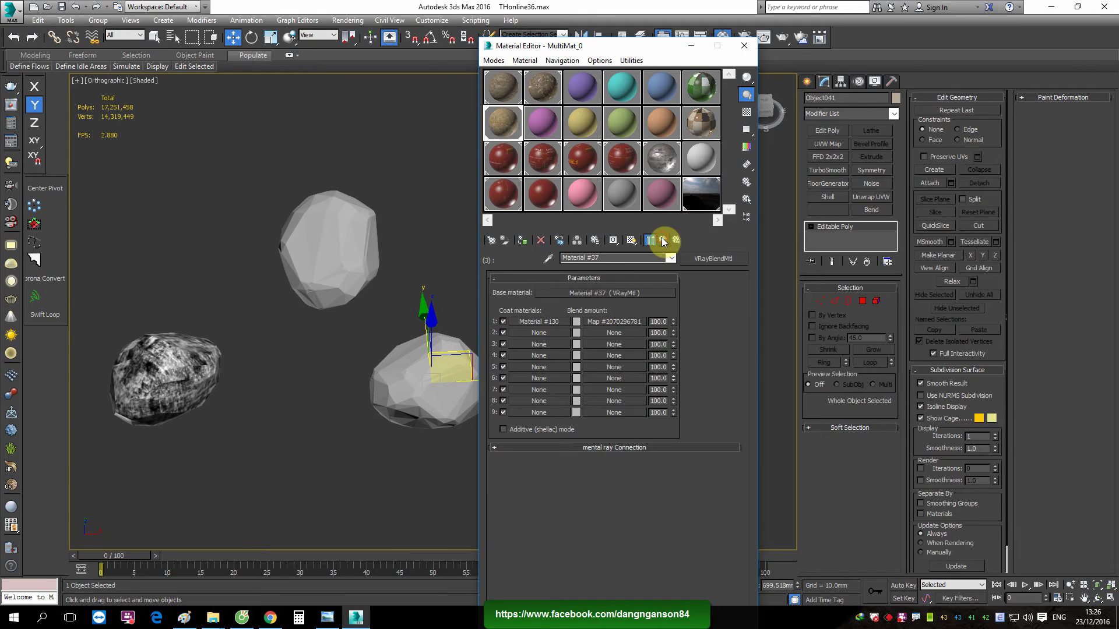
left_click(662, 240)
left_click(744, 46)
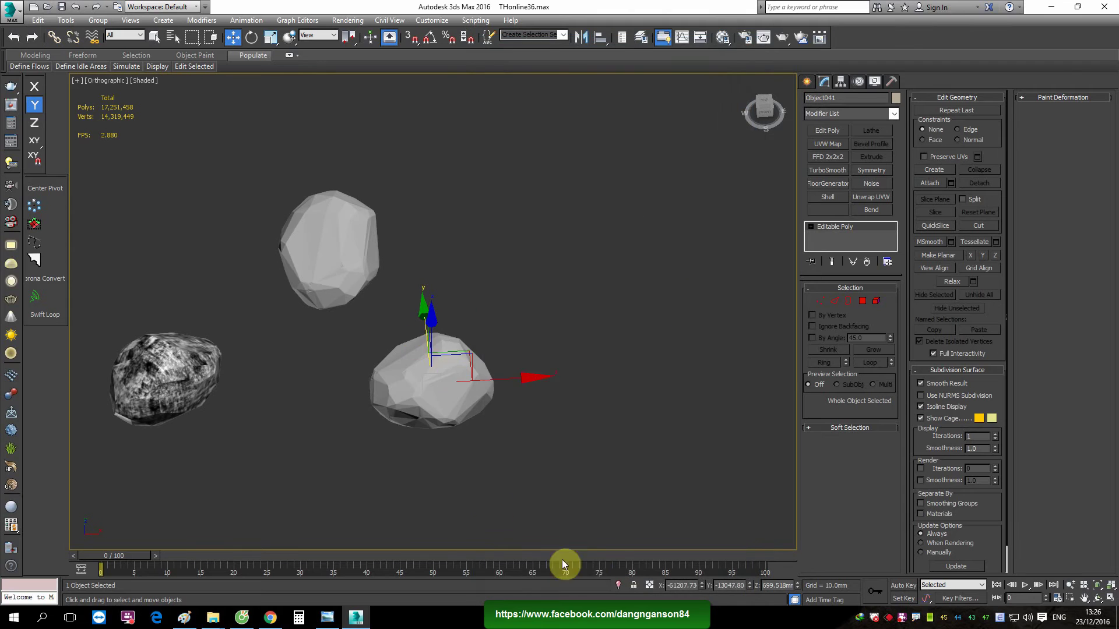
scroll(420, 342, "down", 5)
mouse_move(432, 342)
middle_mouse_down()
mouse_move(461, 383)
mouse_move(374, 407)
middle_mouse_up()
right_click(522, 408)
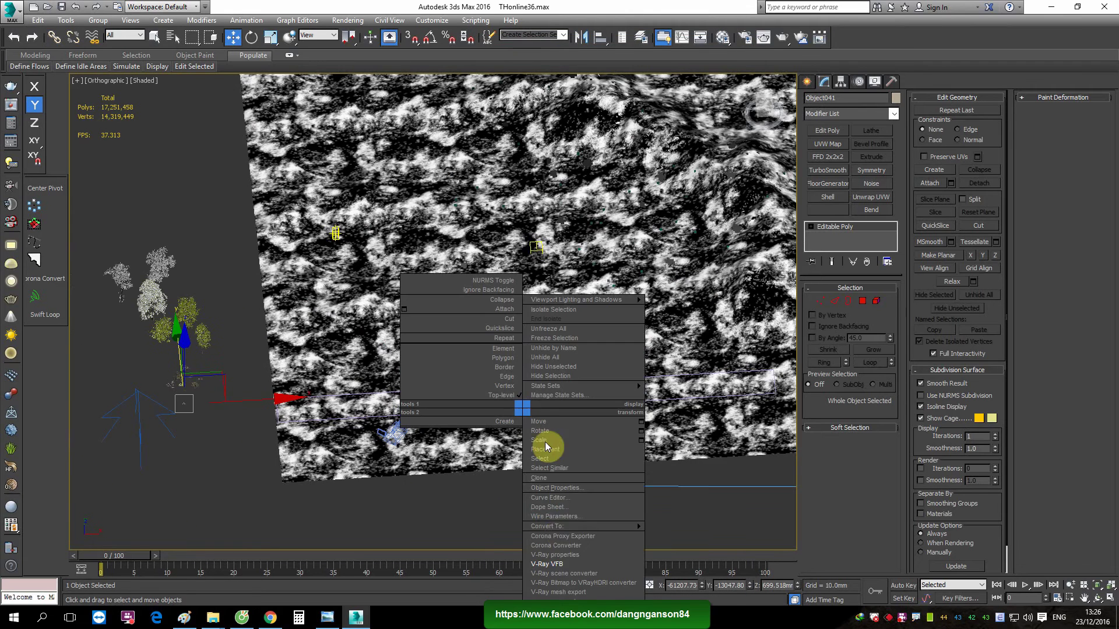
left_click(562, 563)
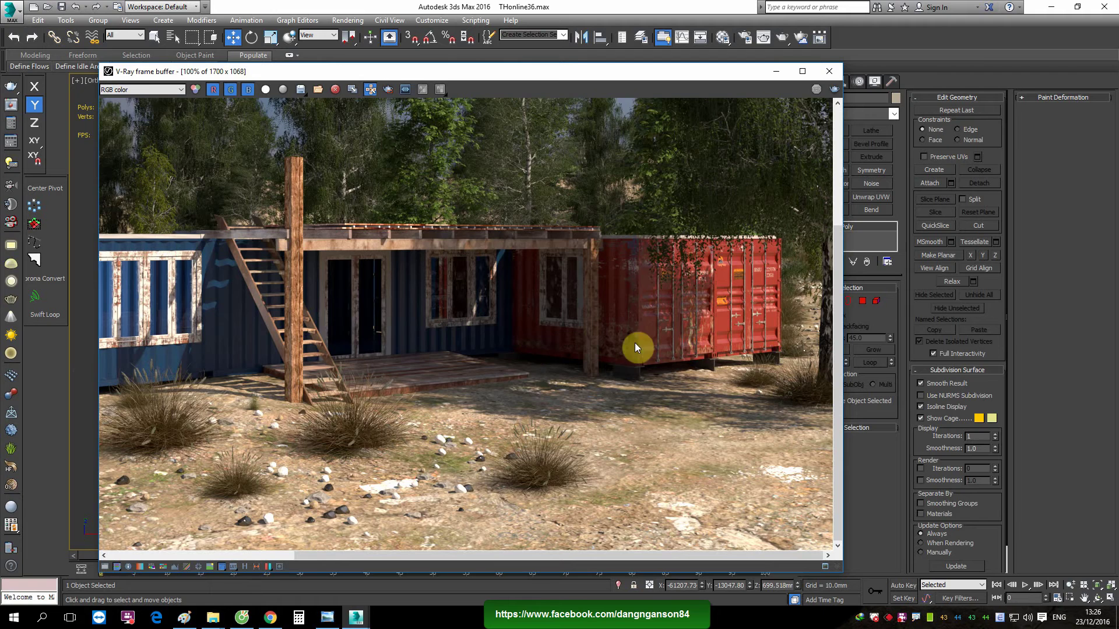
middle_click_drag(481, 345, 491, 324)
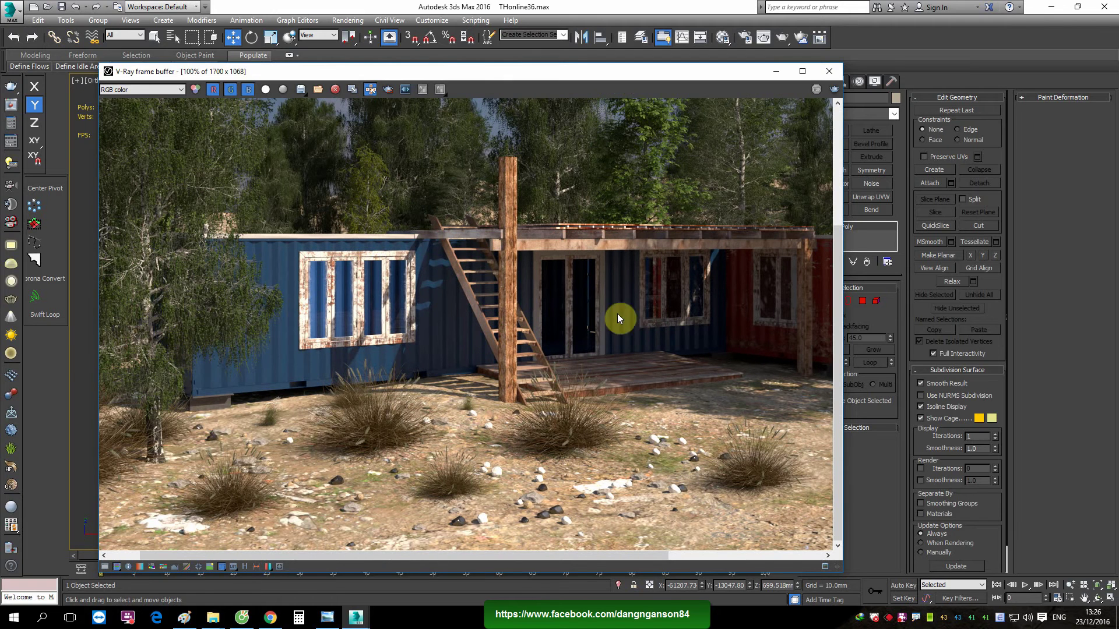
middle_click_drag(617, 313, 494, 287)
scroll(710, 362, "up", 1)
middle_click_drag(550, 370, 377, 382)
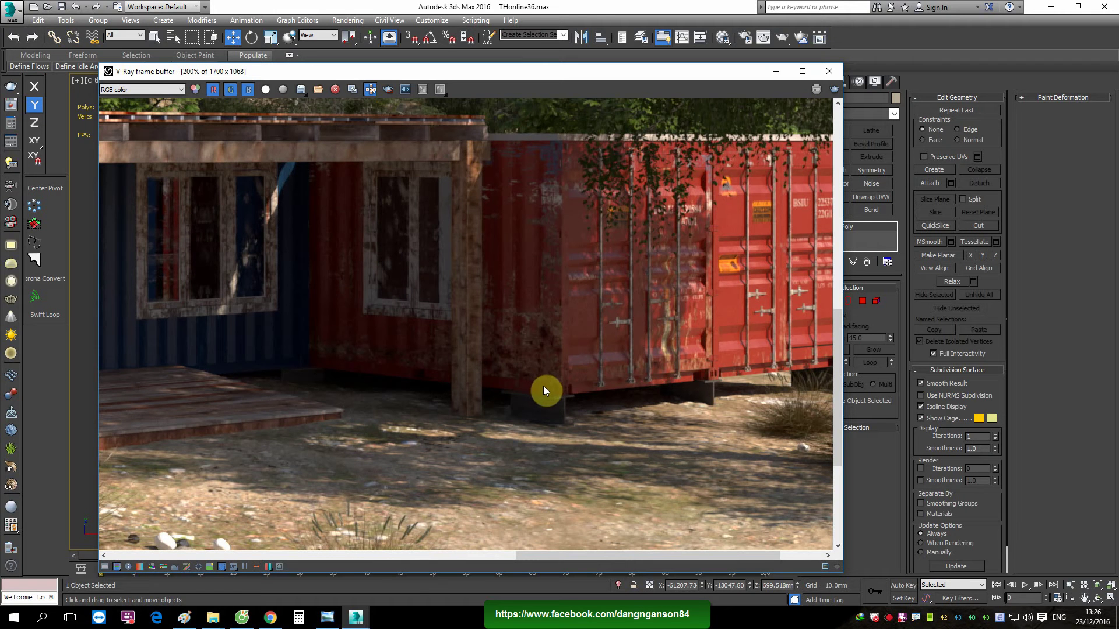
middle_click_drag(701, 379, 604, 357)
scroll(434, 400, "up", 1)
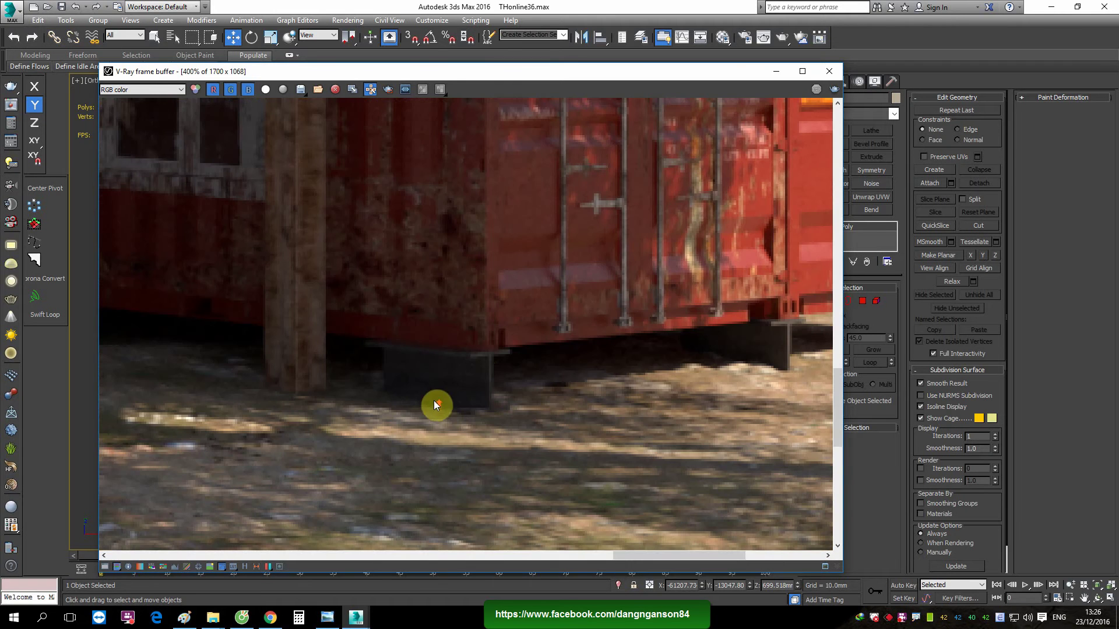
scroll(481, 380, "down", 1)
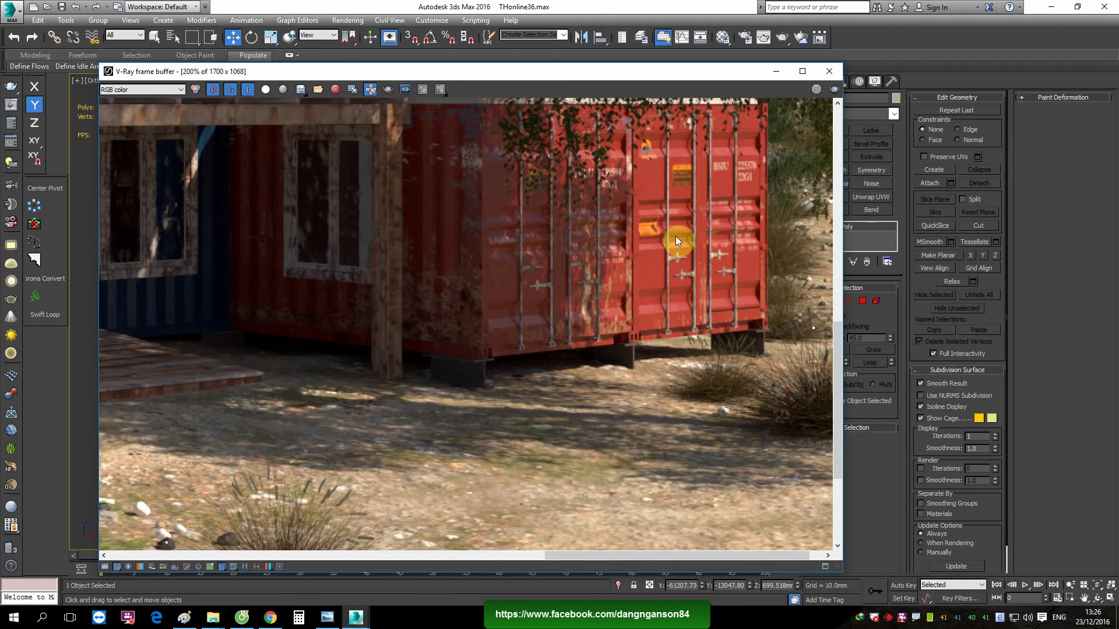
left_click(823, 79)
Orbit and pan the viewport to select the Box023 container wall object
middle_click_drag(462, 332, 352, 343, "alt")
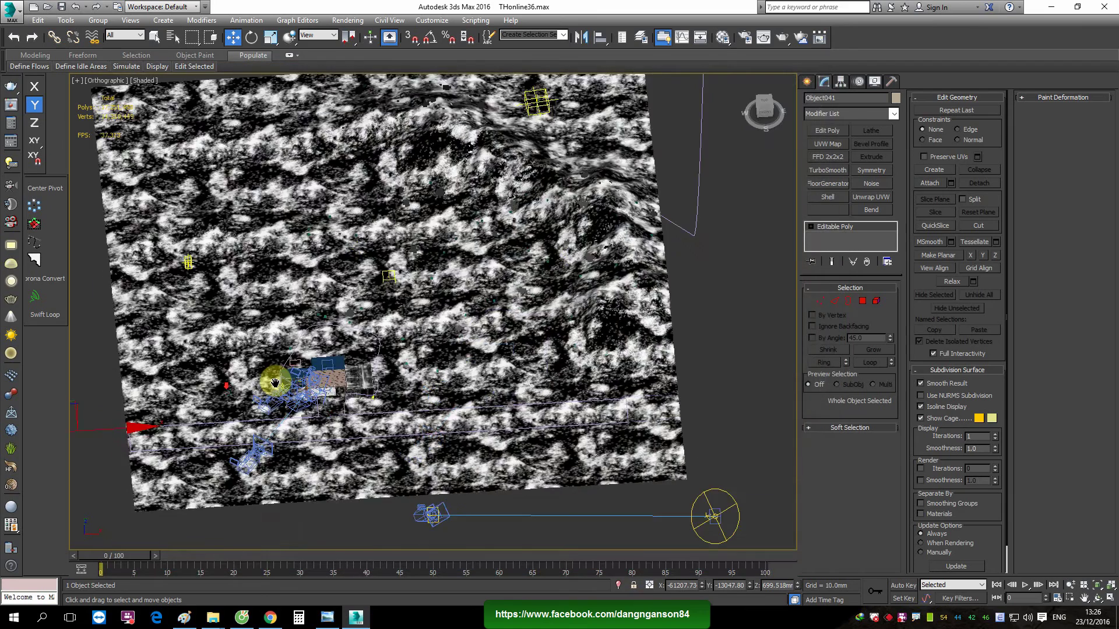
scroll(352, 343, "up", 5)
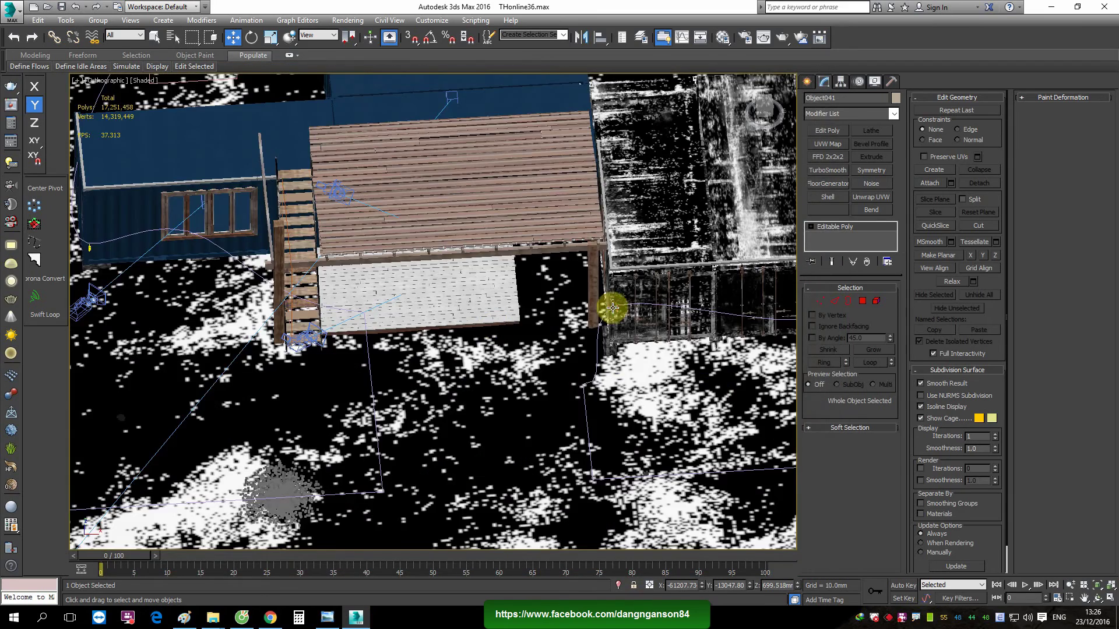
left_click(597, 320)
scroll(632, 304, "up", 2)
middle_click_drag(632, 304, 317, 437, "alt")
scroll(462, 325, "down", 3)
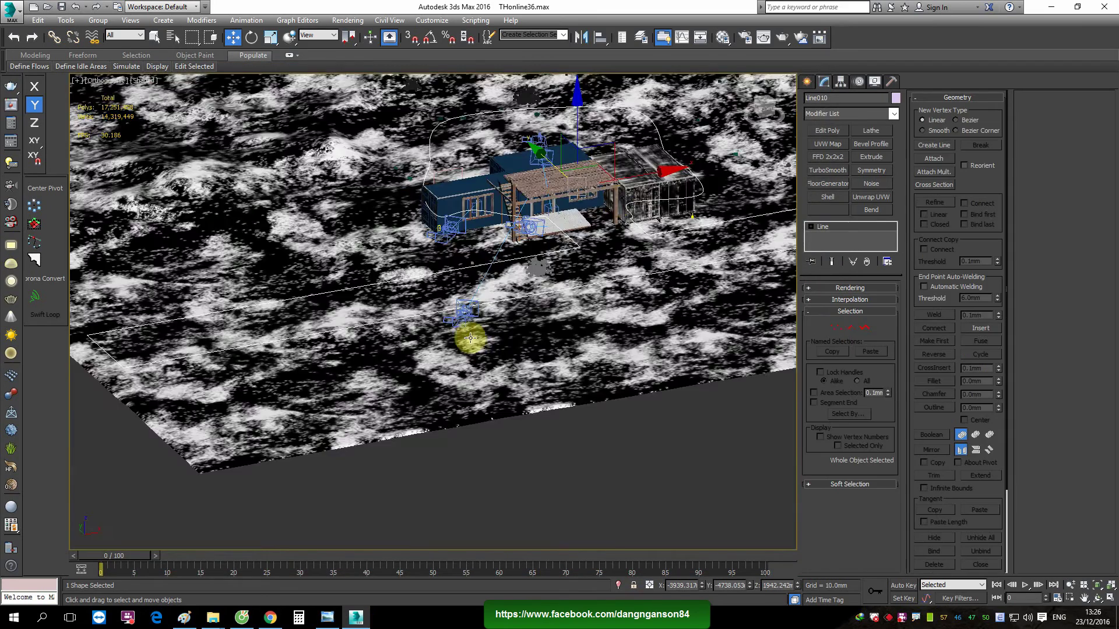
scroll(611, 220, "up", 4)
scroll(635, 300, "up", 4)
left_click(655, 428)
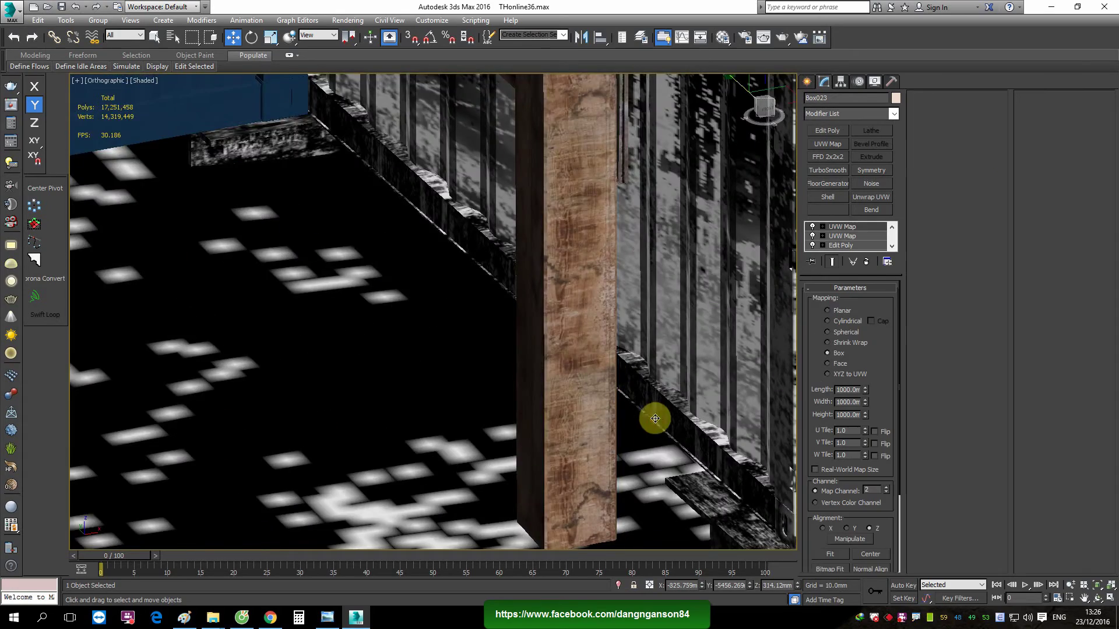
scroll(507, 349, "down", 5)
scroll(532, 336, "up", 2)
scroll(514, 306, "up", 5)
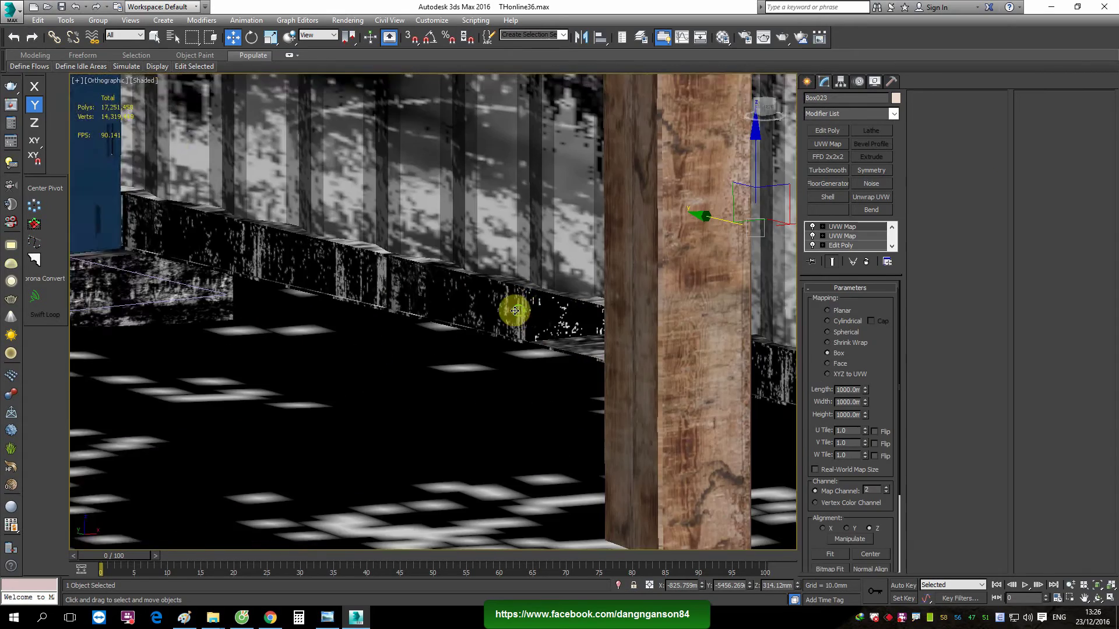
middle_click_drag(512, 309, 457, 299)
scroll(458, 303, "down", 3)
scroll(460, 308, "down", 2)
scroll(495, 317, "up", 3)
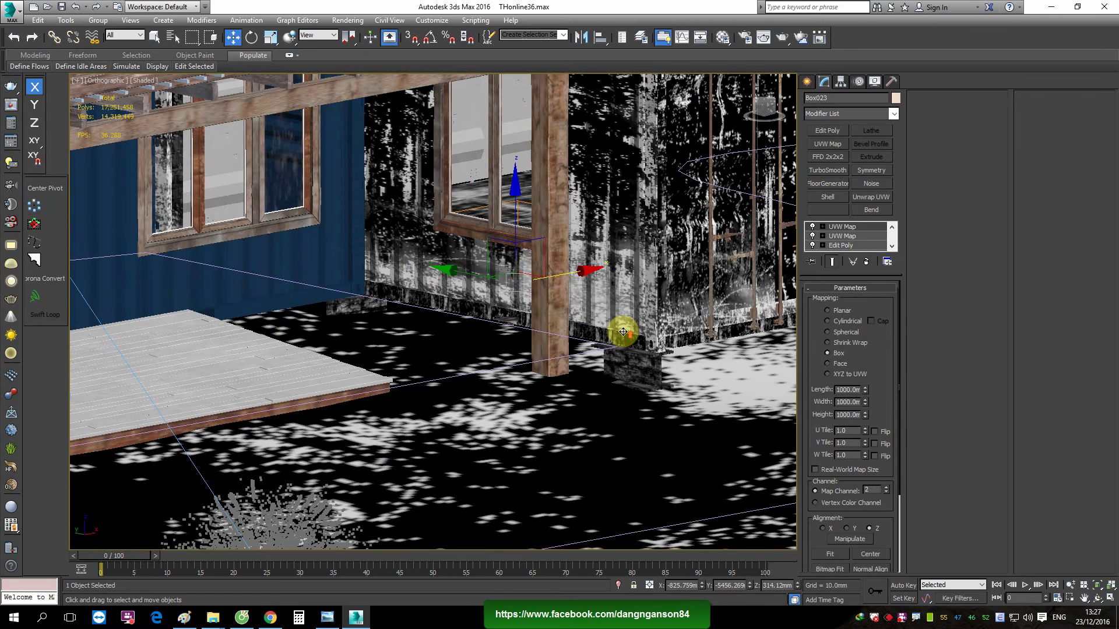
scroll(619, 327, "up", 3)
scroll(420, 326, "down", 1)
middle_click_drag(421, 326, 475, 345)
Activate the red texture blend material and show its Blend 2 map in the viewport
key("m")
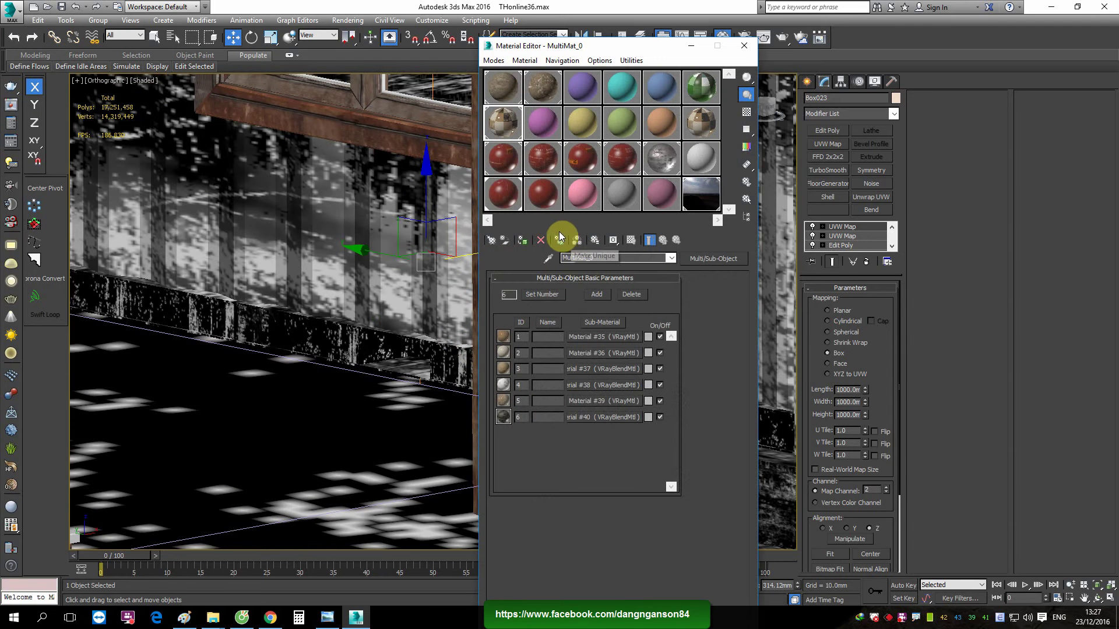
left_click(506, 198)
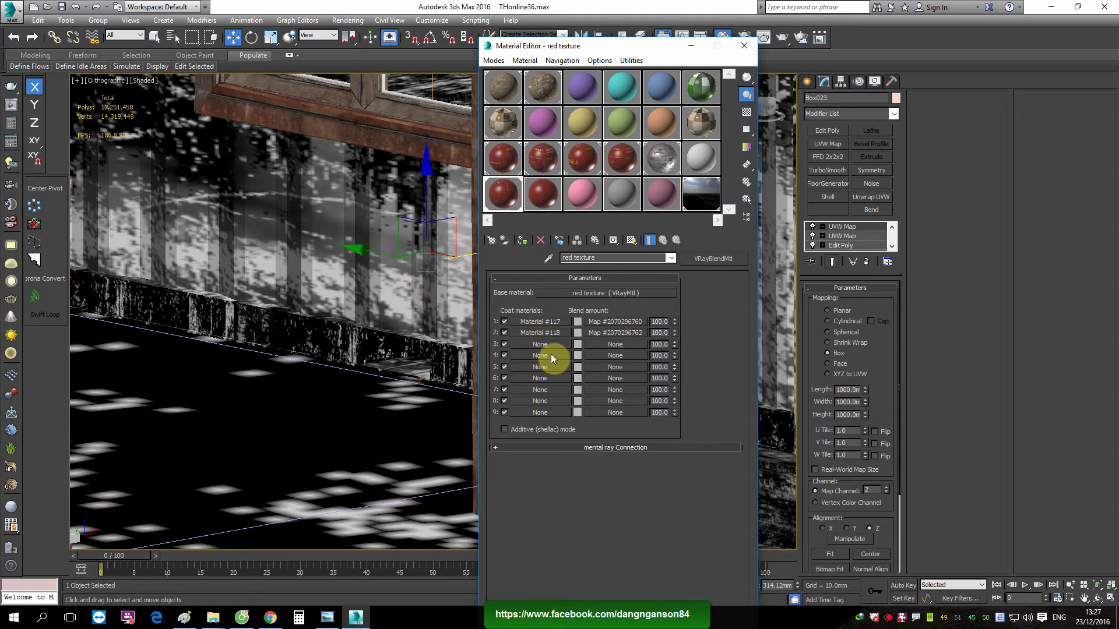
left_click(603, 322)
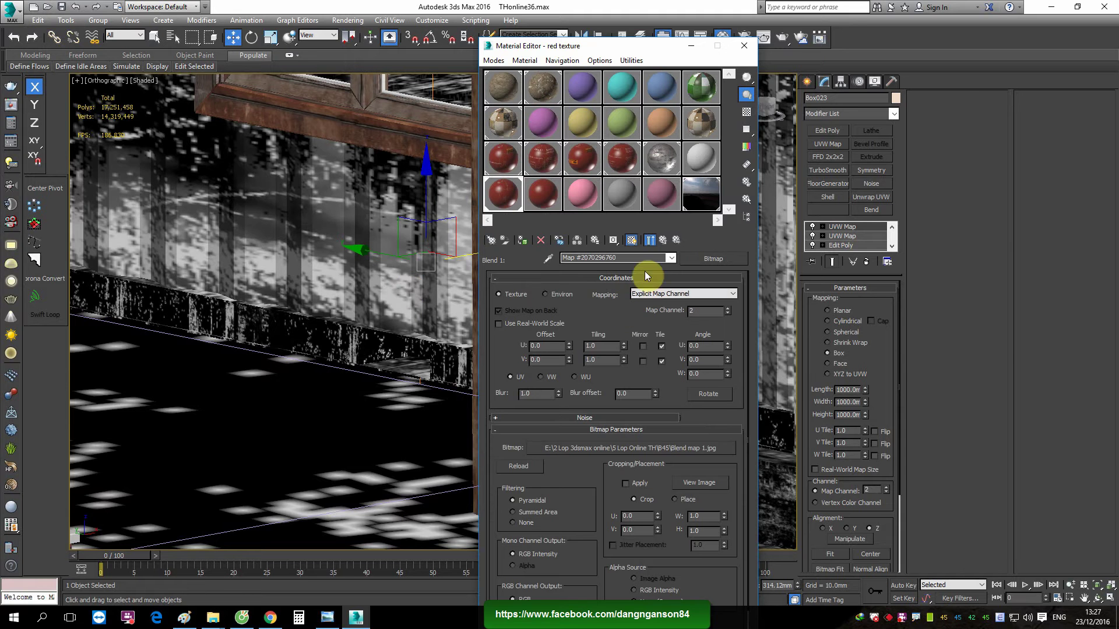
left_click(665, 238)
left_click(614, 331)
left_click(632, 240)
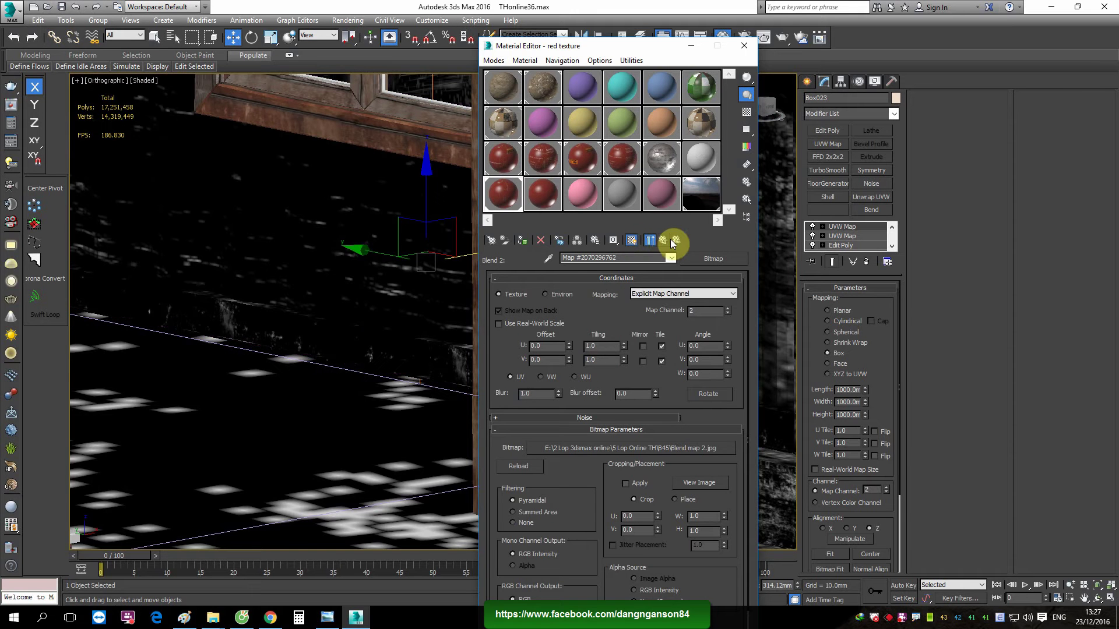
left_click(663, 237)
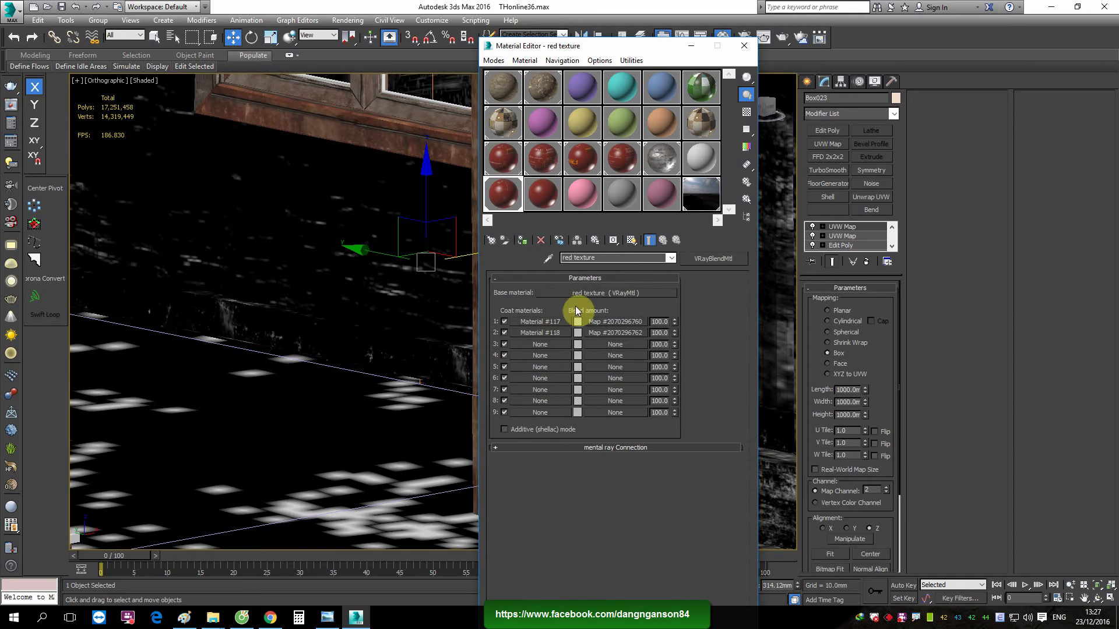
Display the coat's rusty diffuse texture, then the Blend 1 scratch map, on the walls
left_click(553, 322)
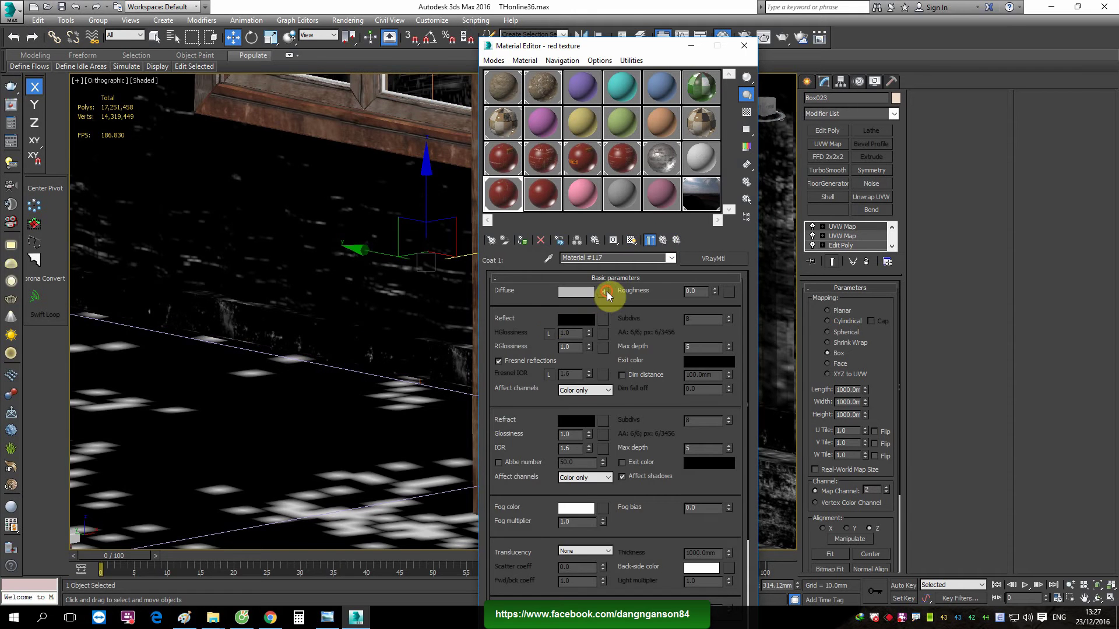
left_click(607, 291)
left_click(631, 243)
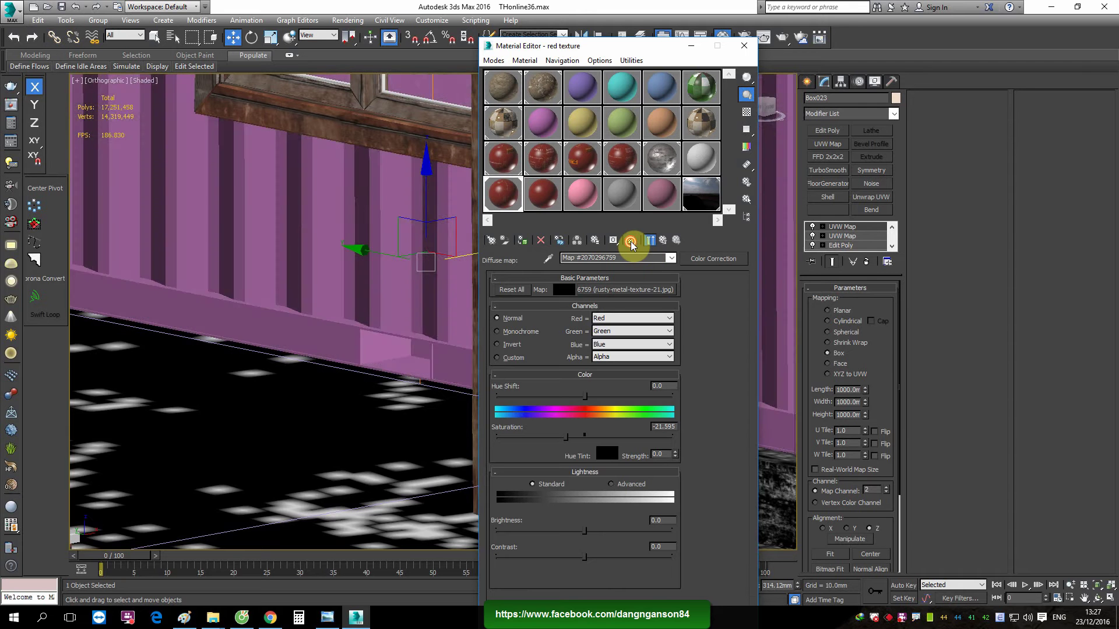
left_click(663, 240)
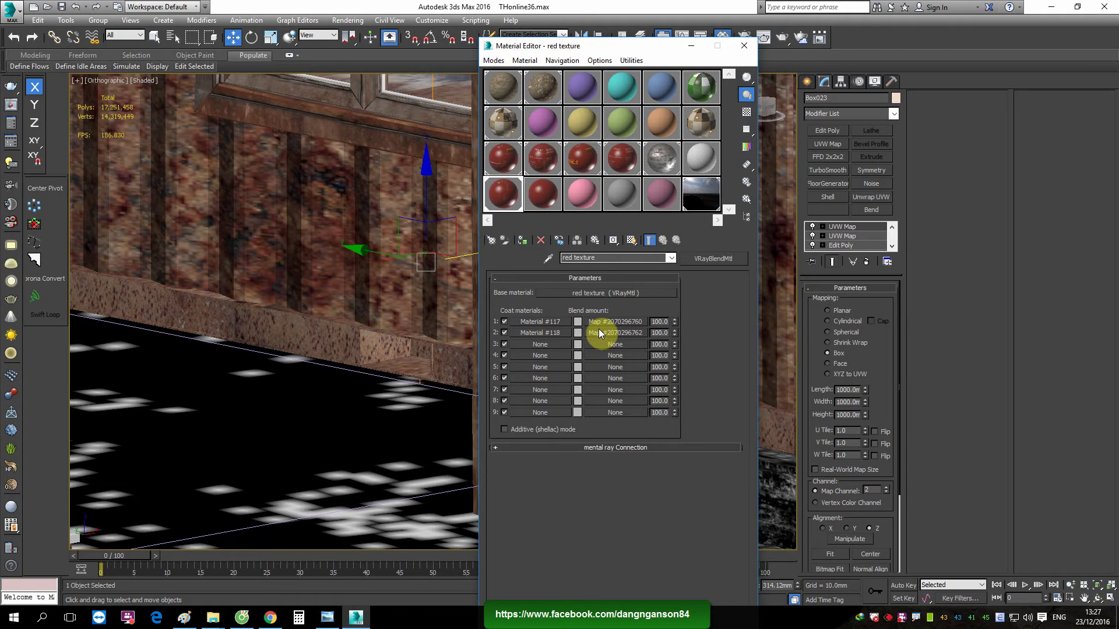
left_click(601, 322)
left_click(631, 241)
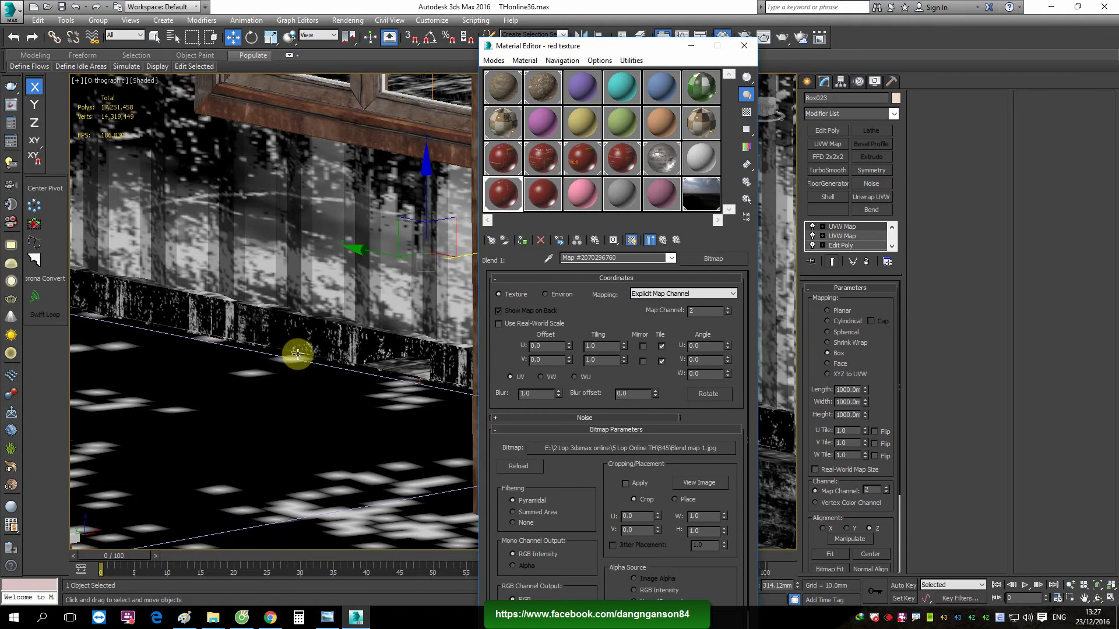
scroll(401, 335, "down", 3)
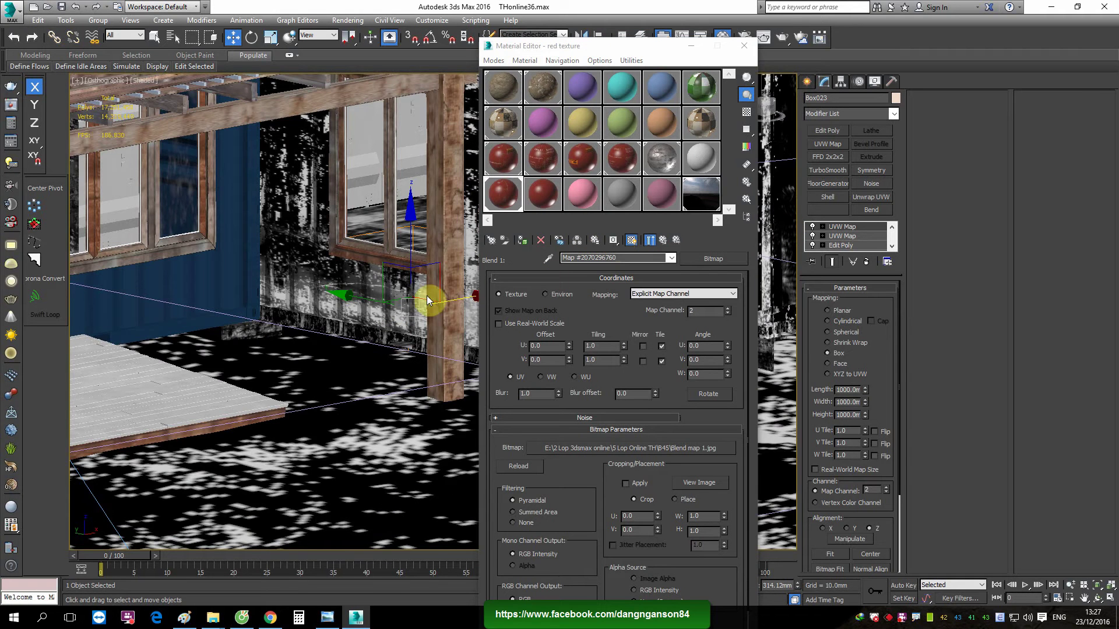
scroll(350, 321, "up", 2)
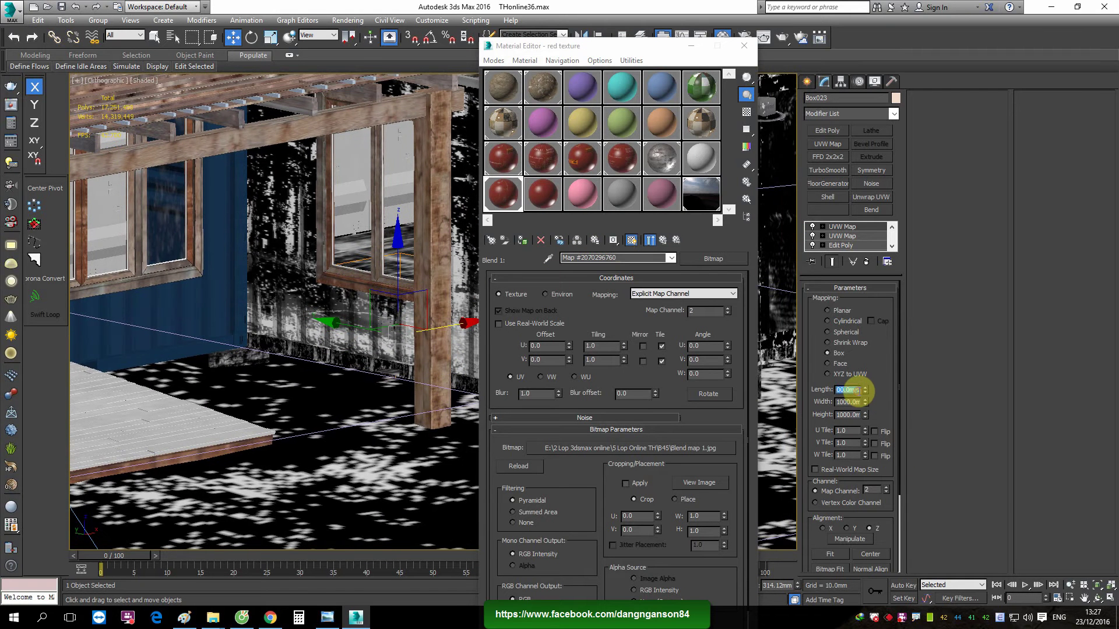
type("500")
Finish sizing the wall's UVW Map box at 500 mm for width and height
key("Tab")
type("50")
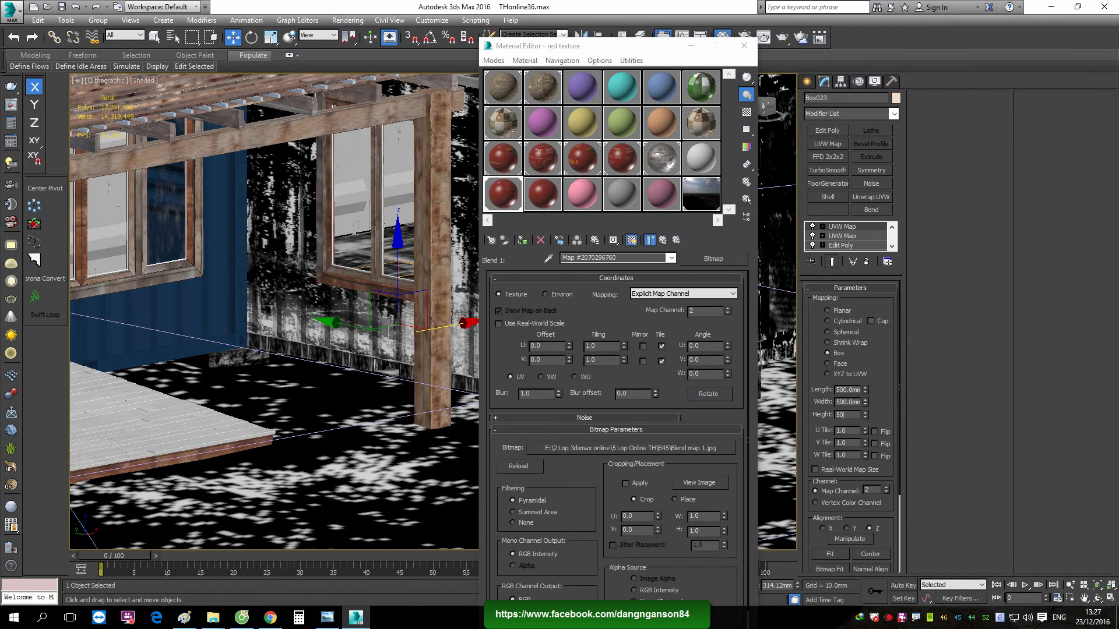
scroll(325, 336, "up", 2)
scroll(384, 356, "up", 4)
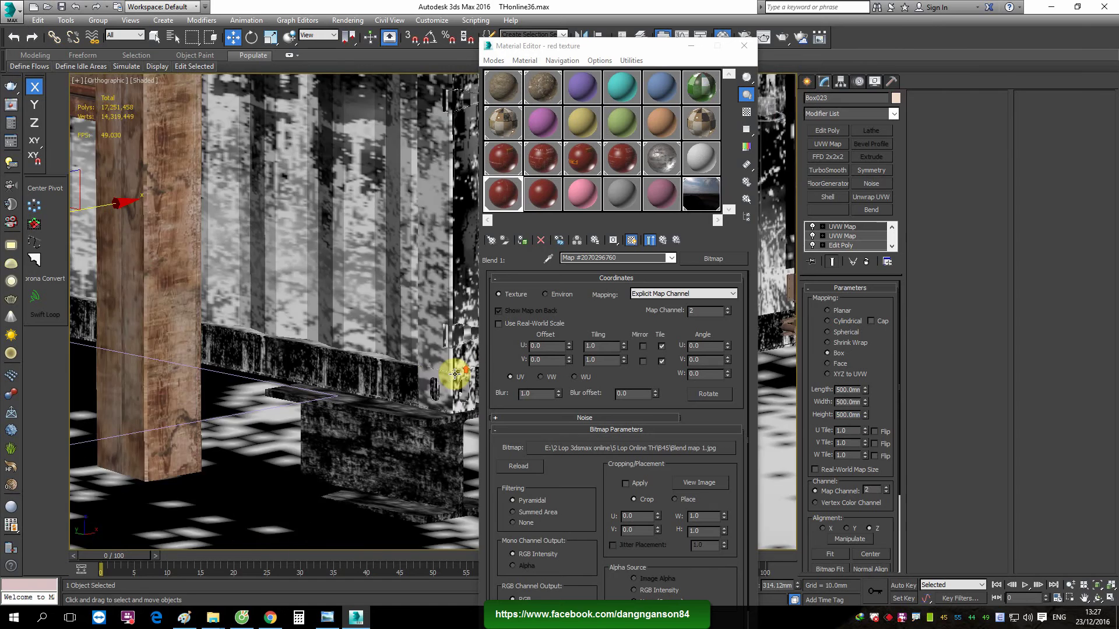
scroll(373, 372, "down", 5)
scroll(350, 397, "down", 2)
Render the container from two views to check the scratch mapping
right_click(437, 440)
left_click(392, 430)
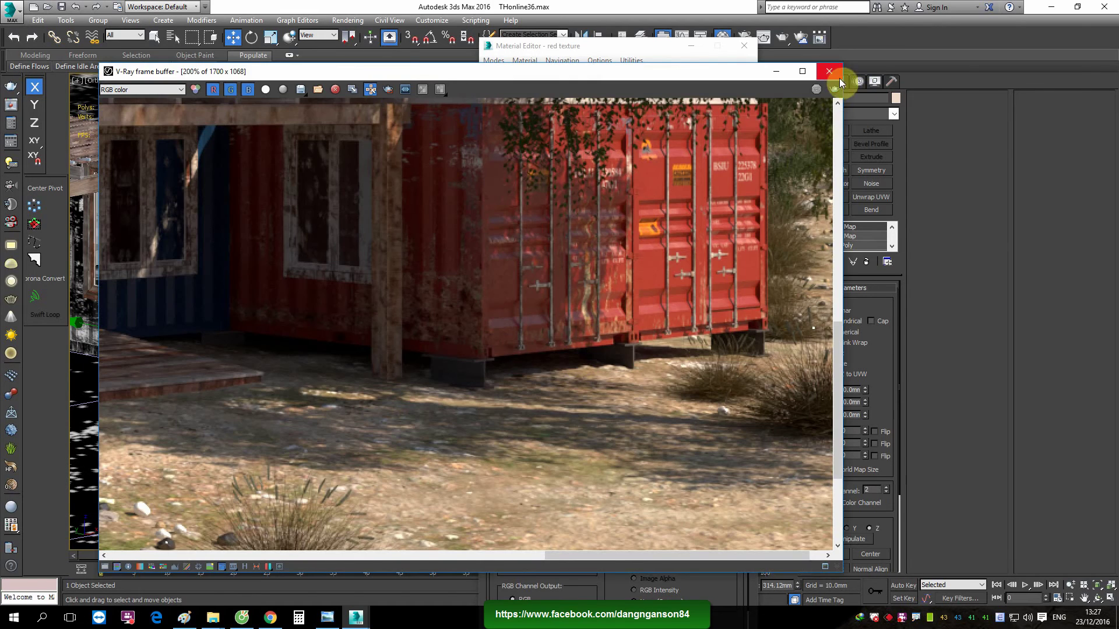
left_click(832, 71)
mouse_move(305, 332)
middle_mouse_down("alt")
mouse_move(274, 337)
mouse_move(395, 301)
middle_mouse_up("alt")
scroll(315, 317, "up", 3)
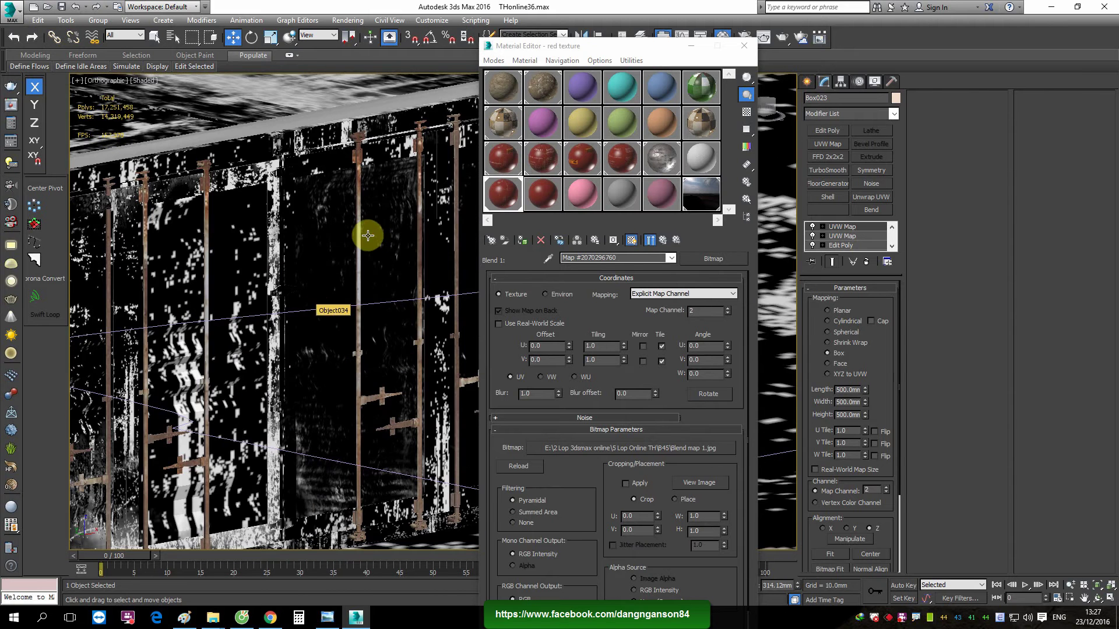
right_click(356, 254)
left_click(393, 444)
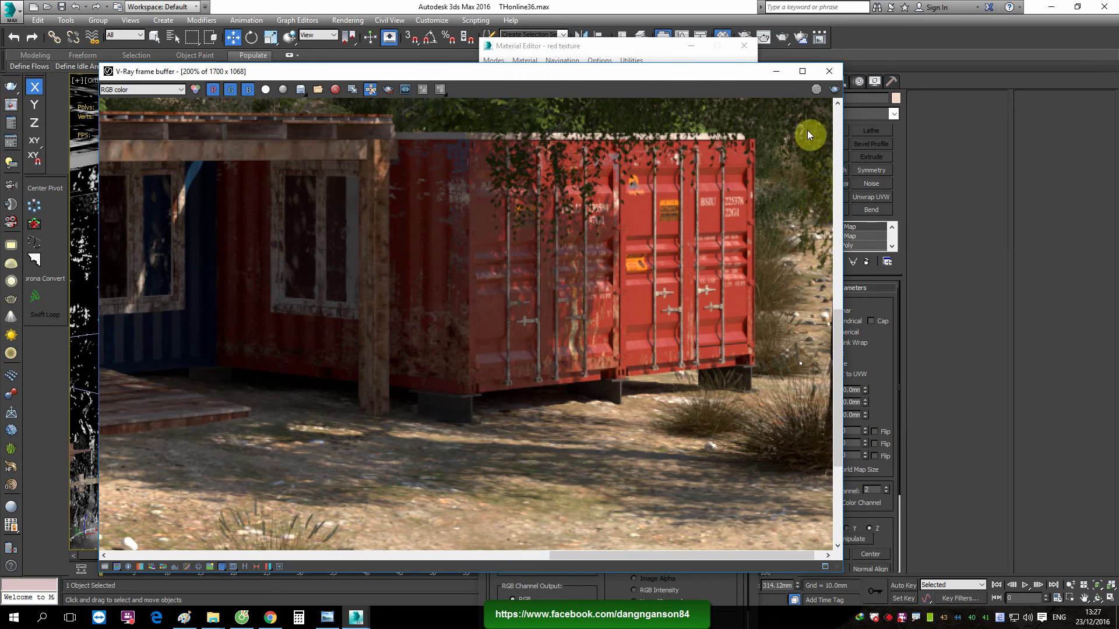
left_click(830, 71)
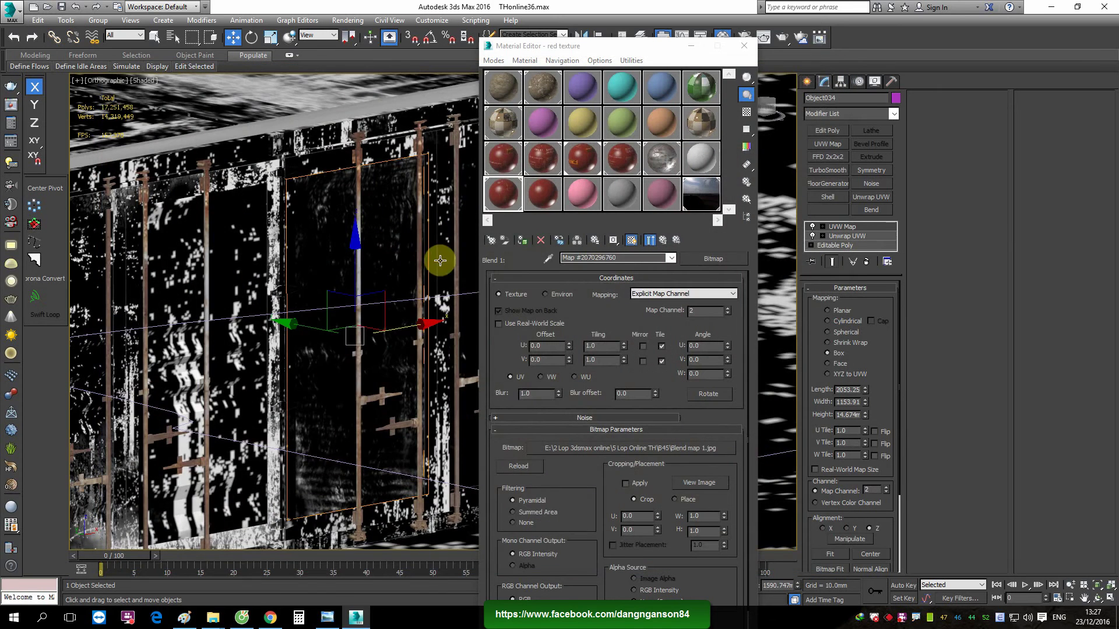
Turn on edged faces and move both door panels along Y into the container face
mouse_move(440, 260)
middle_mouse_down("alt")
mouse_move(404, 282)
mouse_move(417, 305)
mouse_move(349, 332)
mouse_move(390, 283)
mouse_move(461, 311)
middle_mouse_up("alt")
left_click(744, 45)
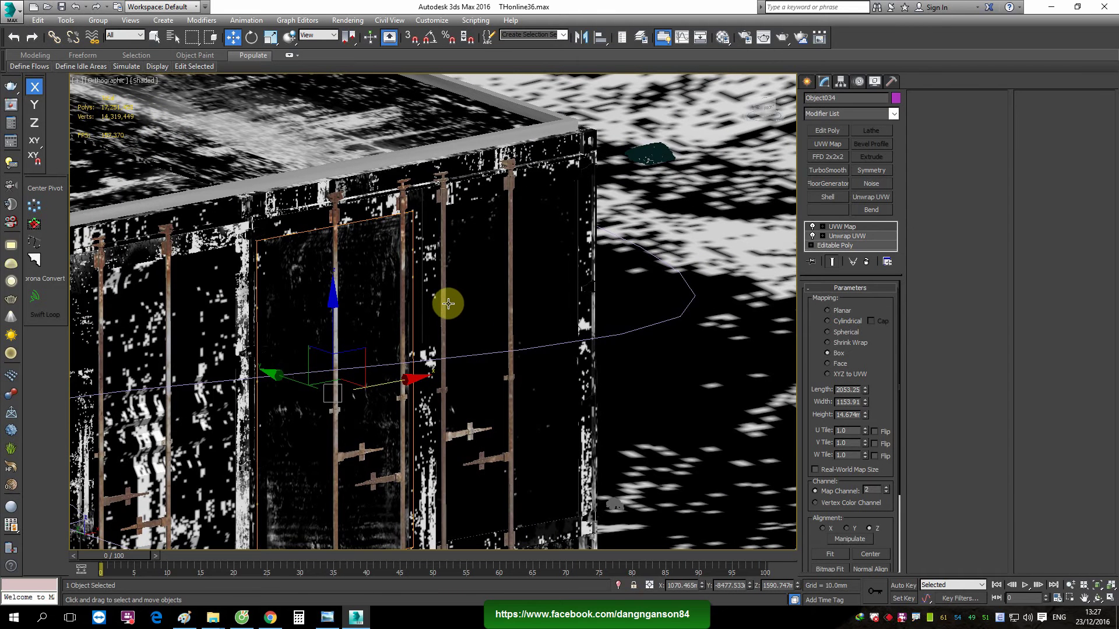
key("F4")
key("F4")
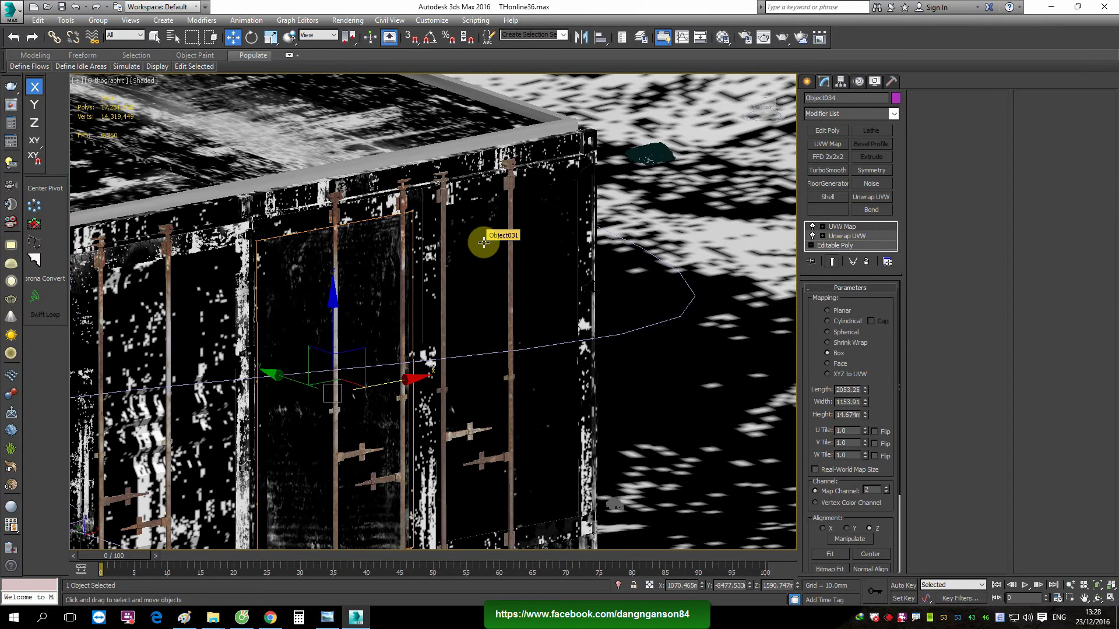
left_click(483, 242, "ctrl")
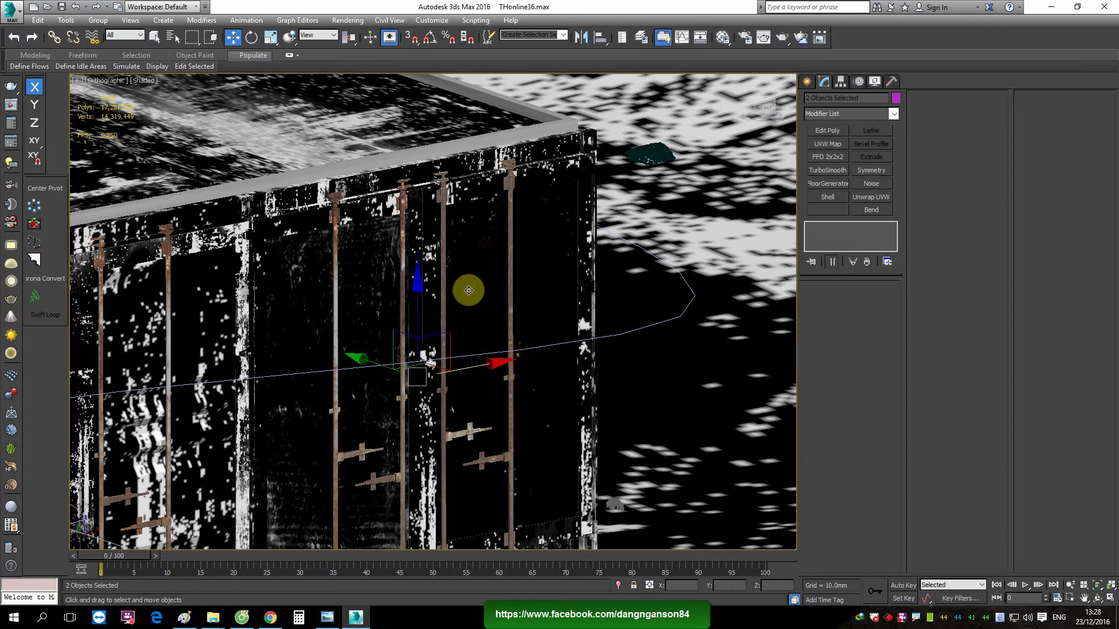
mouse_move(374, 365)
left_mouse_down()
mouse_move(440, 417)
mouse_move(338, 250)
left_mouse_up()
Render the scene to check the doors, then select door panel Object034 alone
scroll(413, 212, "up", 2)
scroll(440, 245, "down", 2)
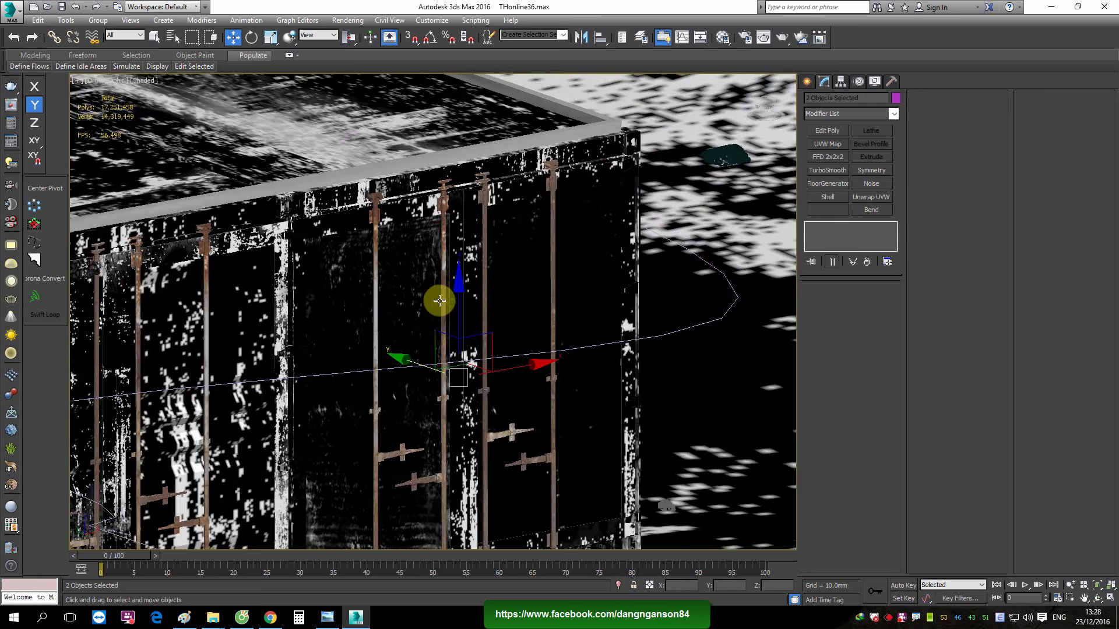
right_click(476, 266)
left_click(503, 422)
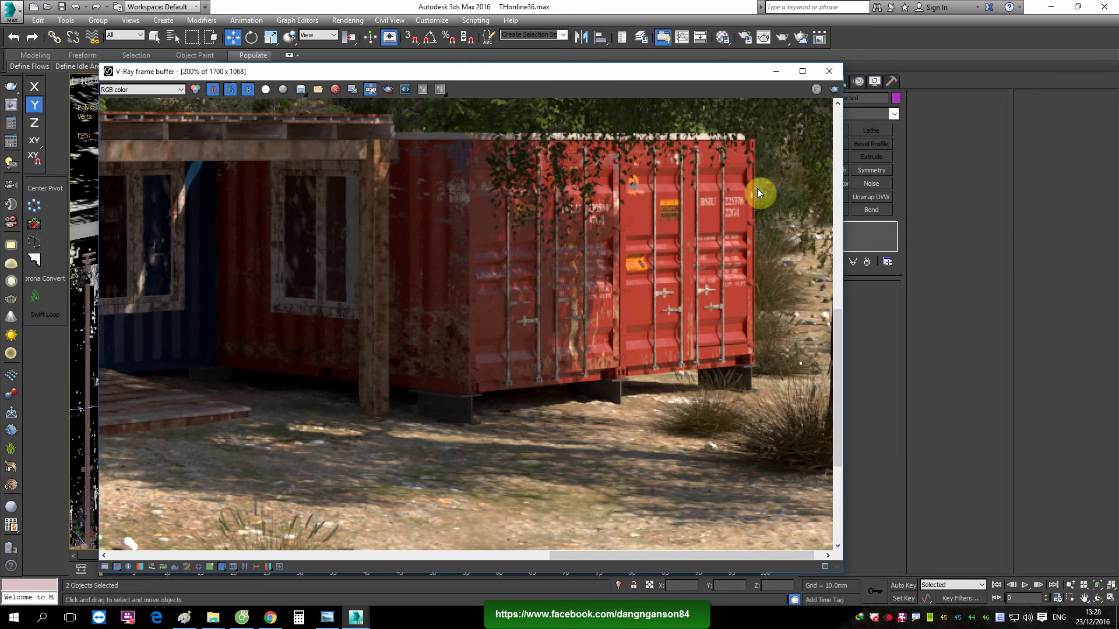
left_click(829, 71)
left_click(416, 292)
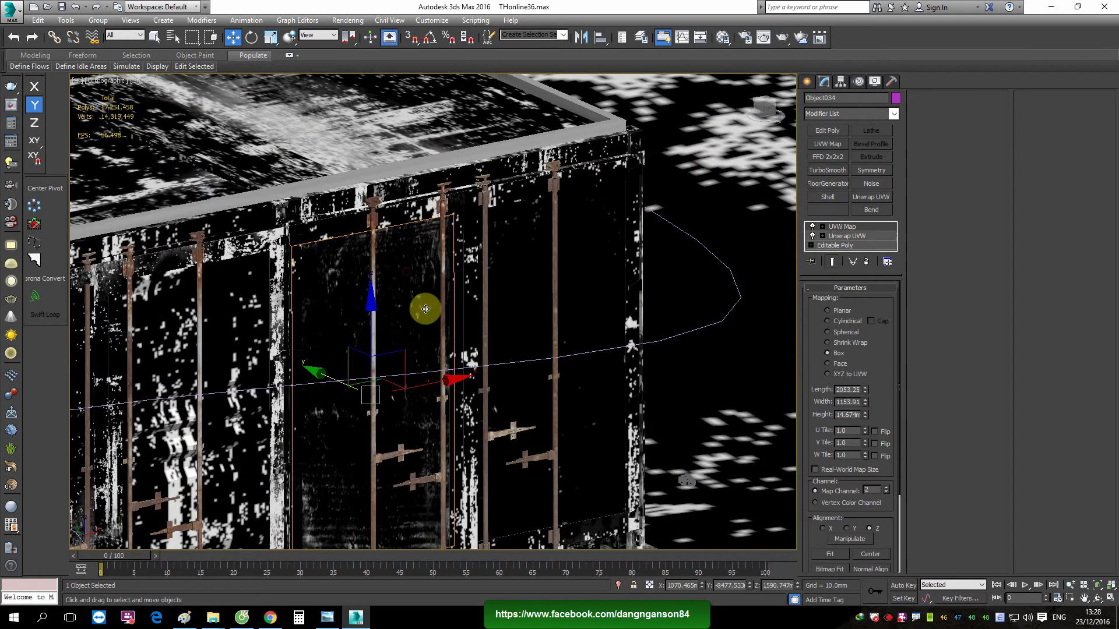
Add a new VRayMtl, Material #135, as coat 2 of 'unwrap 1 left' and open its diffuse map list
key("m")
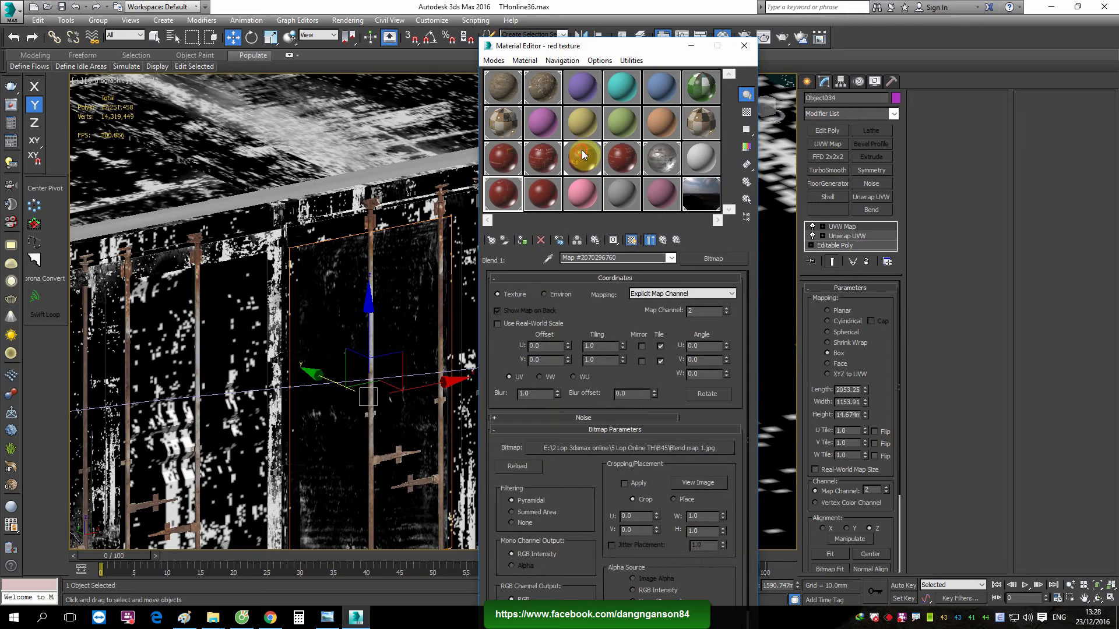
left_click(583, 154)
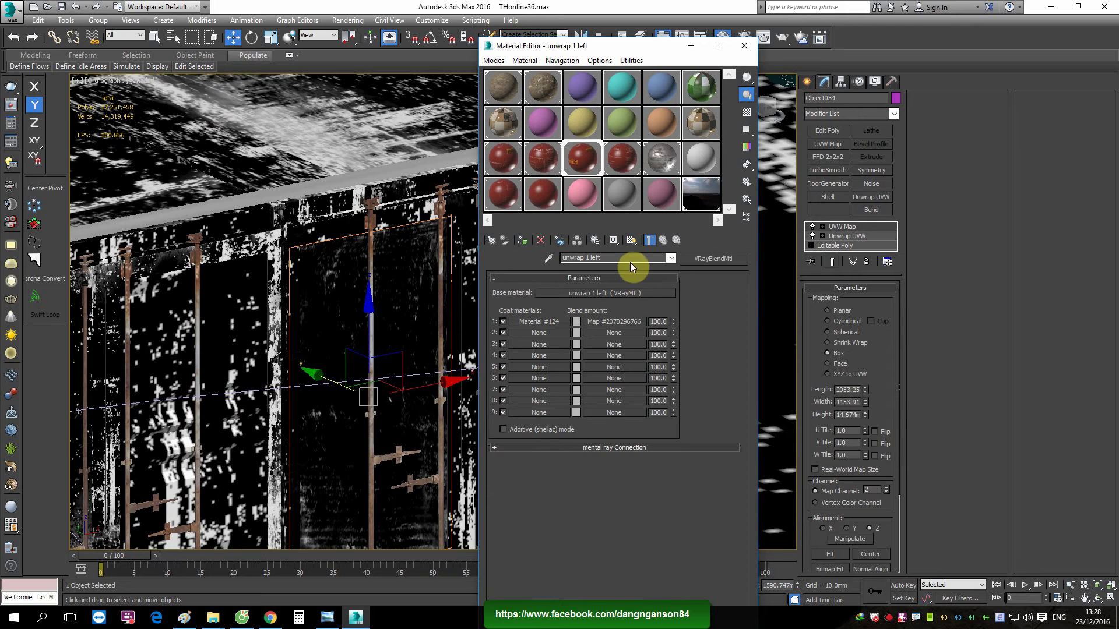
left_click(539, 334)
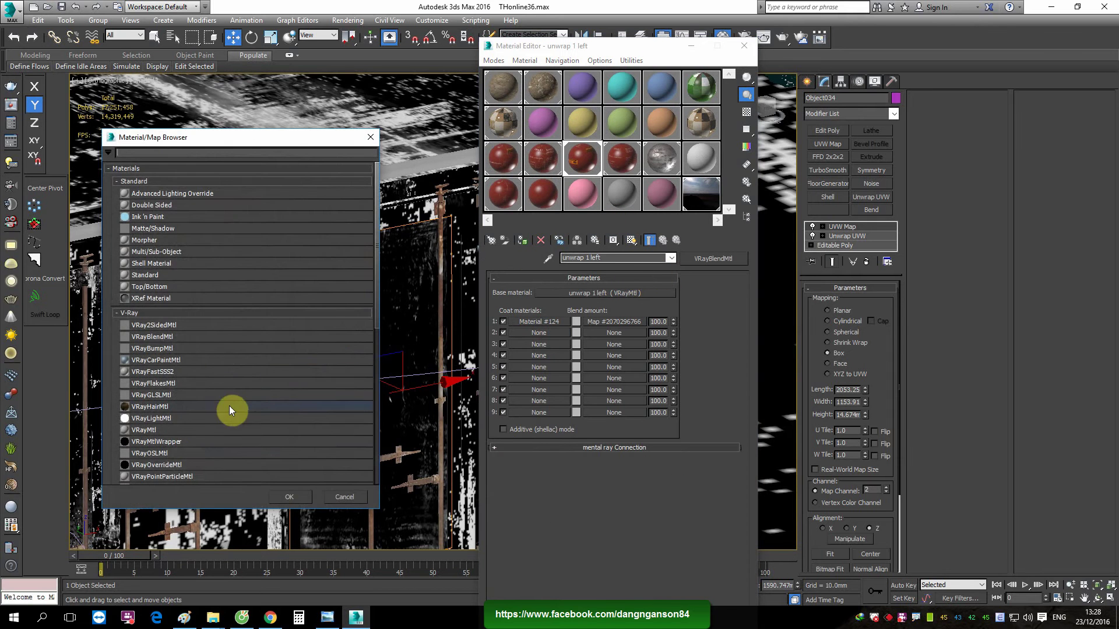
double_click(171, 430)
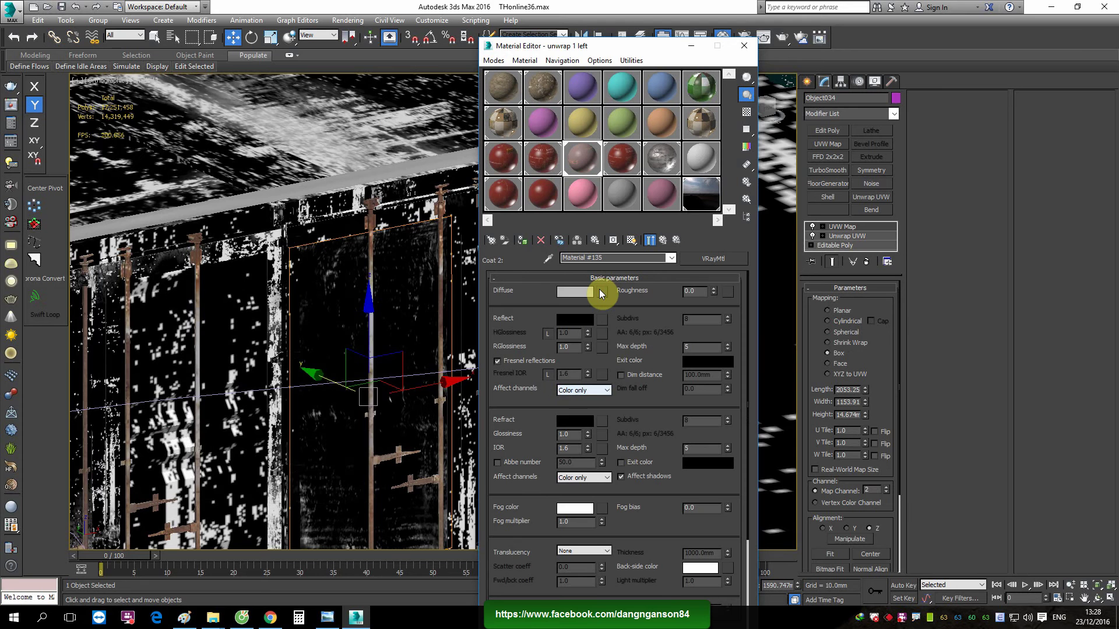
left_click(600, 290)
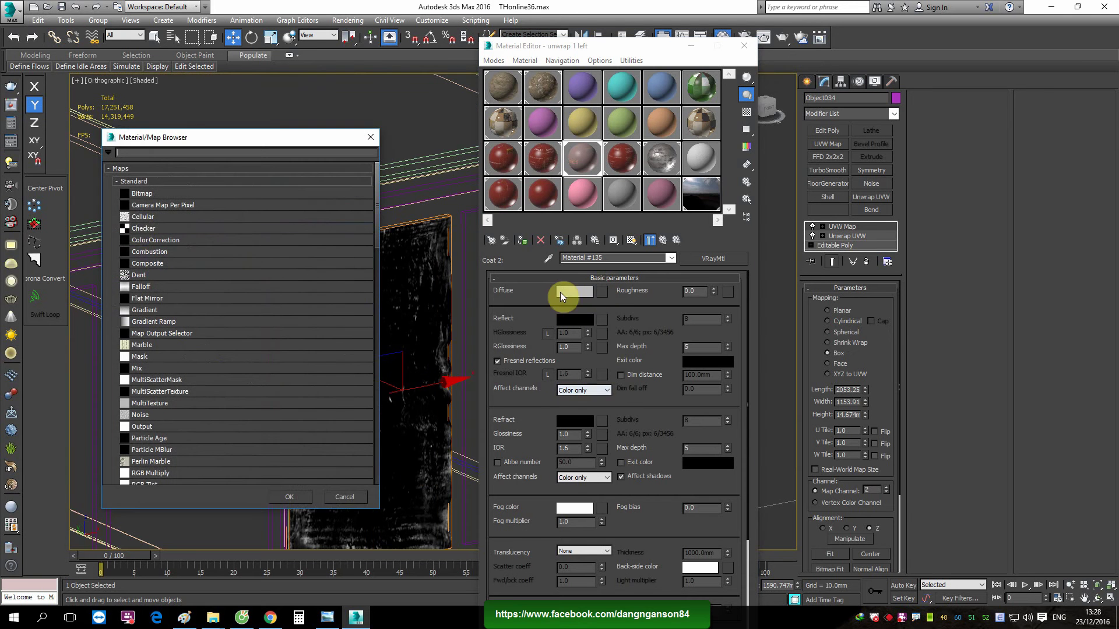
Browse to the Metal texture folder and preview 1_relfect.jpg at full size
double_click(143, 193)
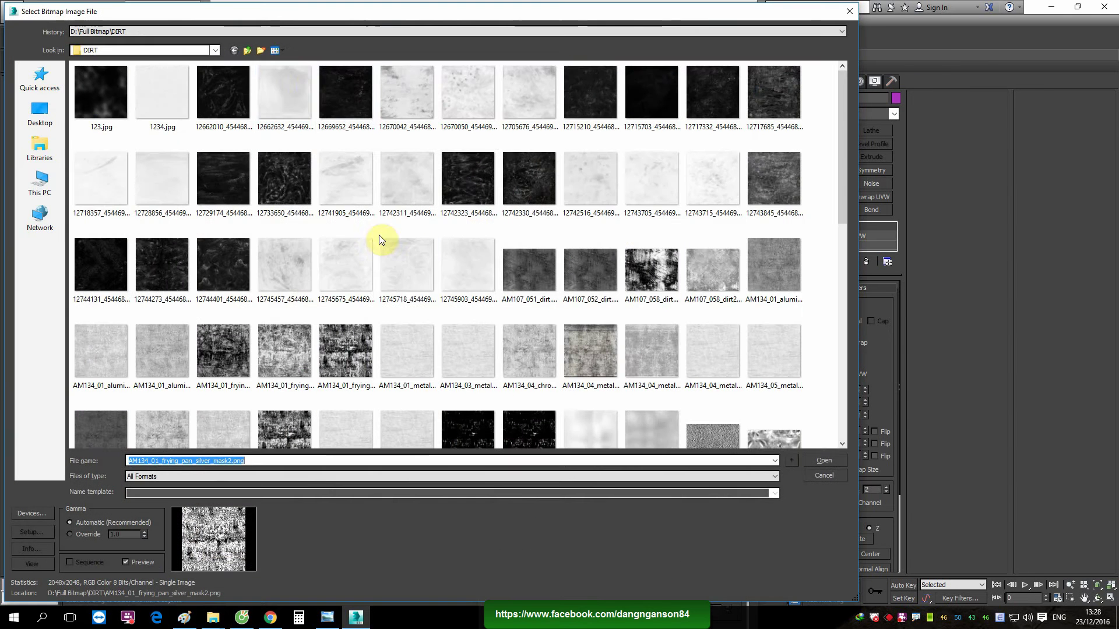
left_click(245, 50)
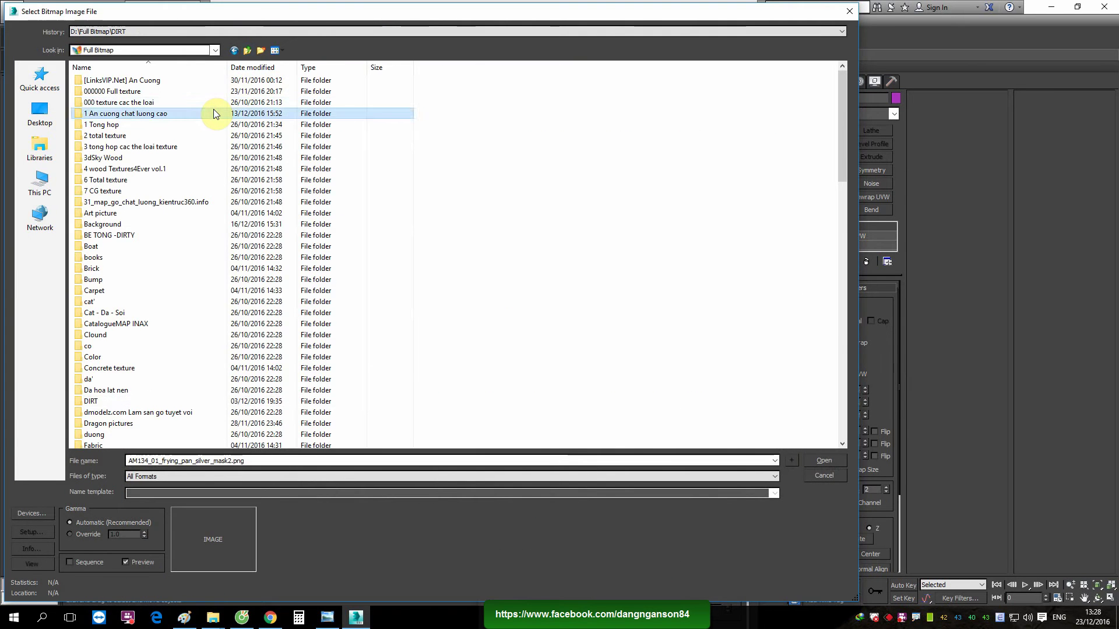
scroll(213, 111, "down", 10)
double_click(137, 156)
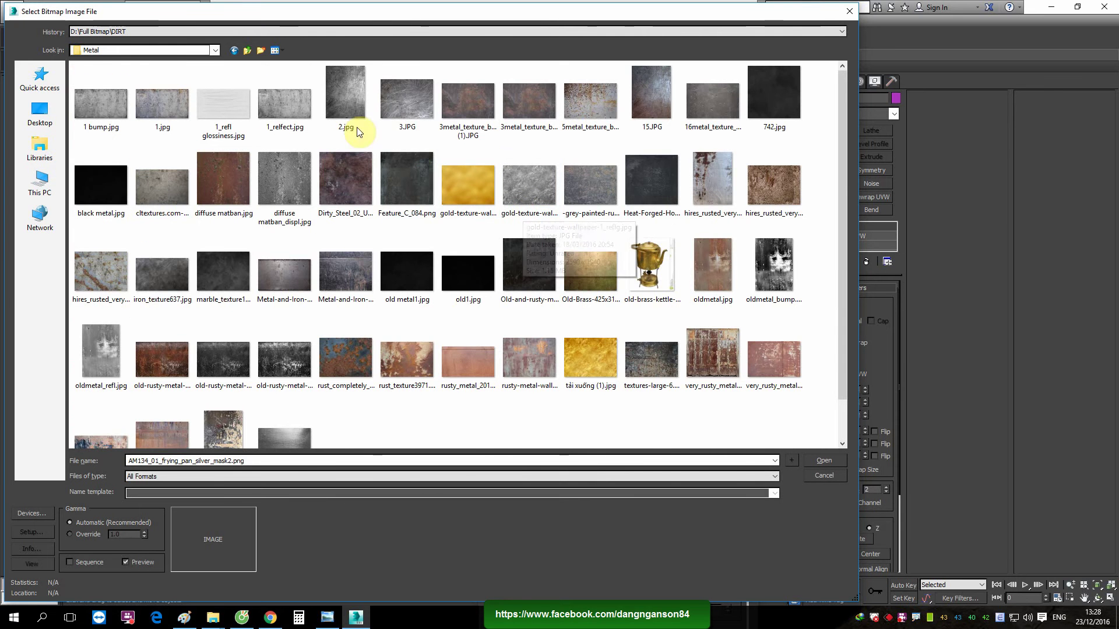
right_click(299, 97)
left_click(364, 122)
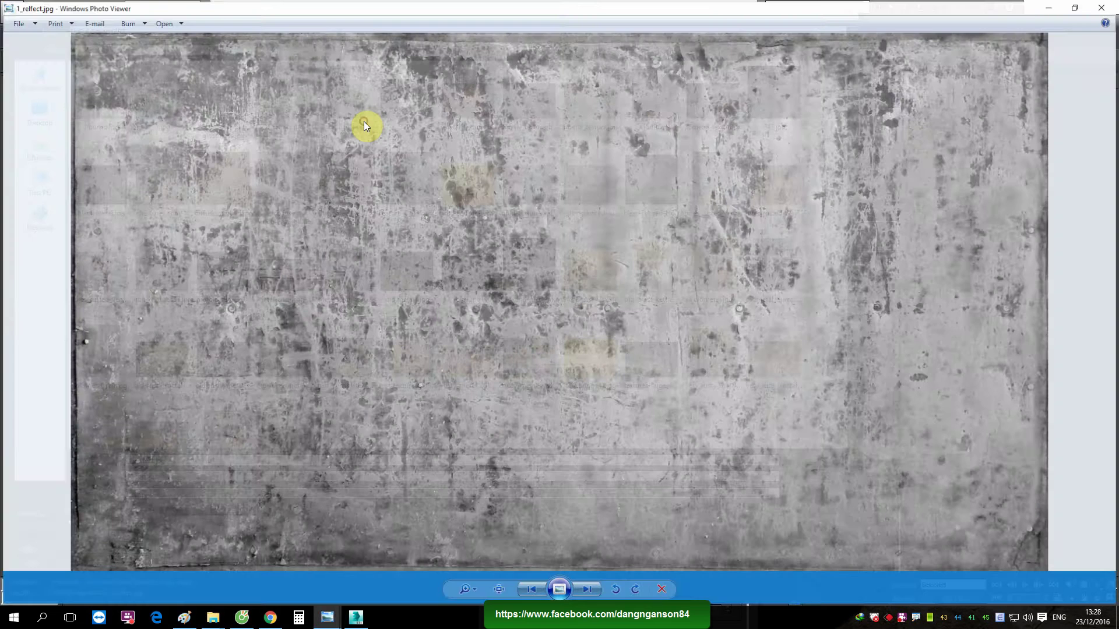
left_click(1101, 9)
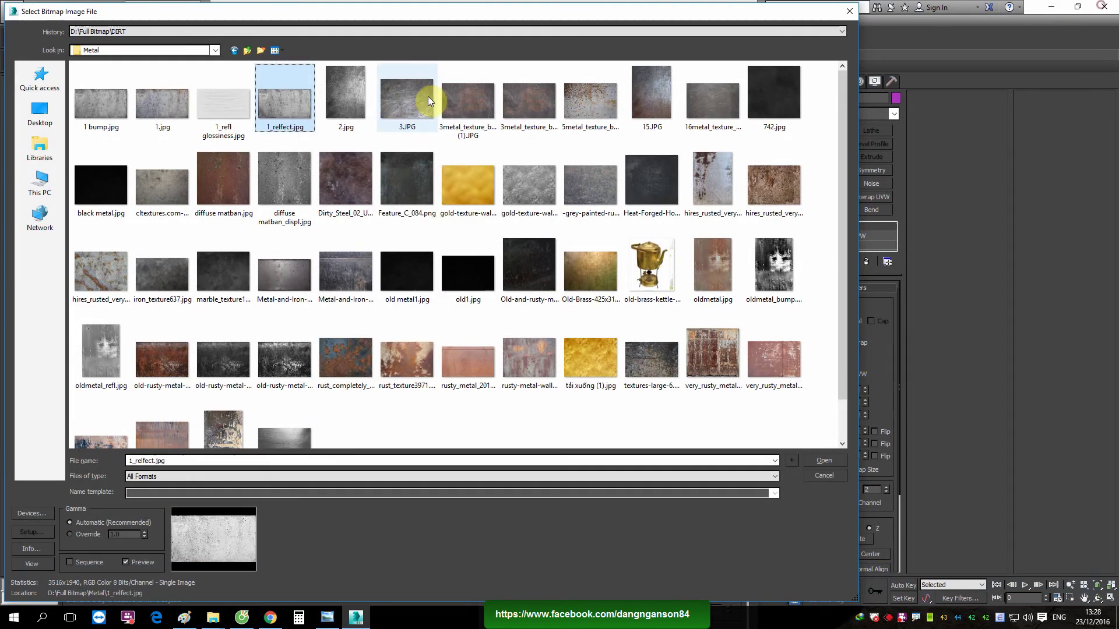
Load 1_relfect.jpg as Material #135's diffuse bitmap and open blend amount 2's map list
double_click(296, 106)
left_click(663, 241)
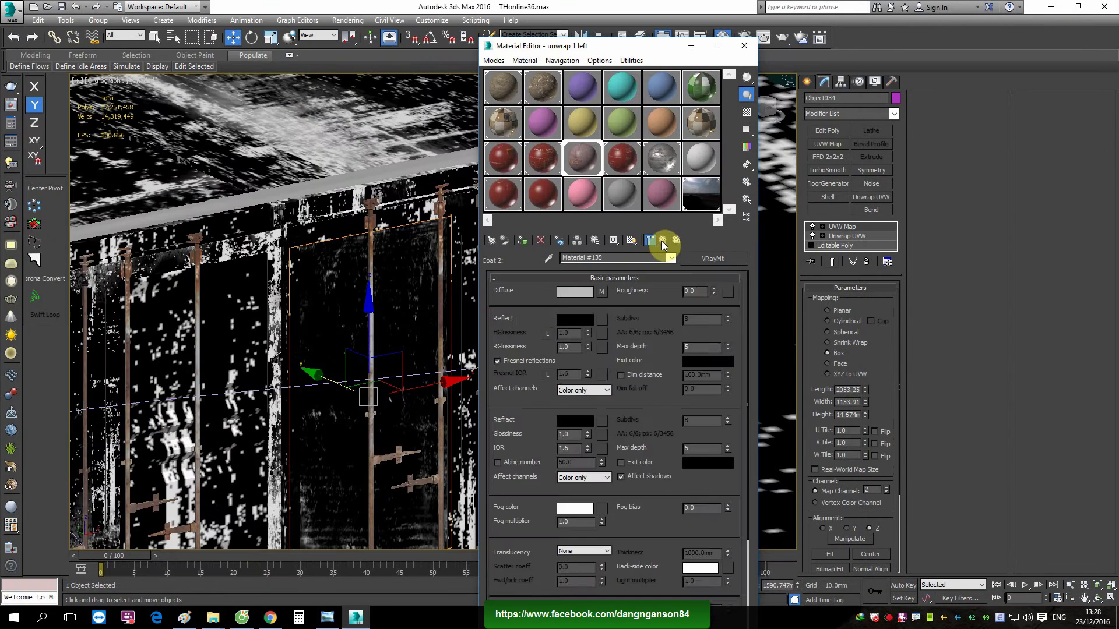
left_click(616, 337)
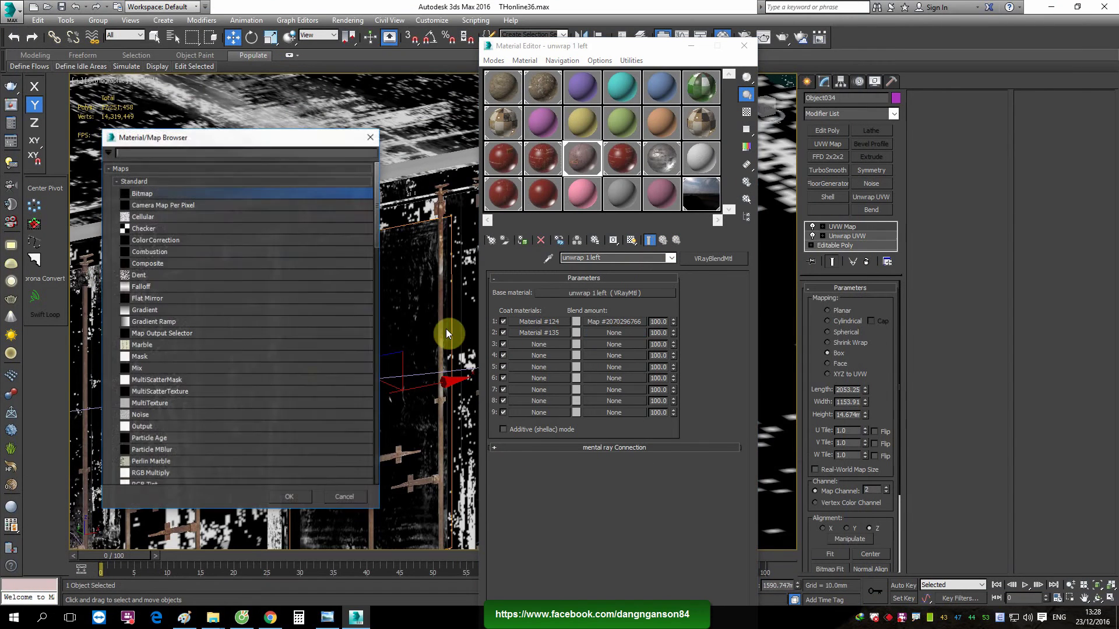
Browse through the Full Bitmap and DIRT folders to the scratch texture folder
double_click(141, 198)
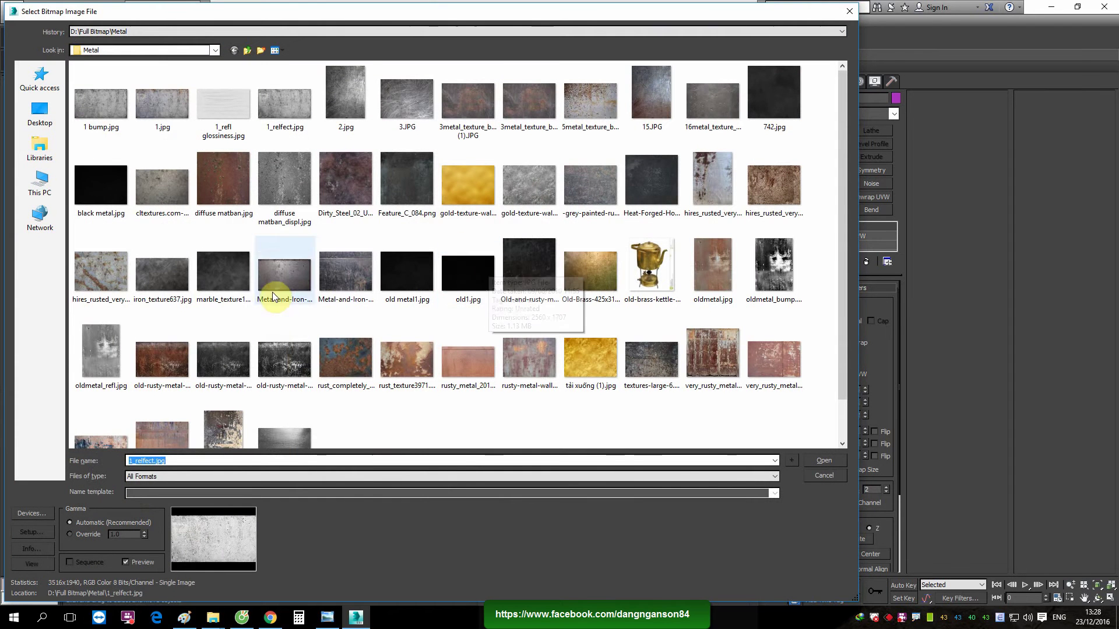
left_click(243, 51)
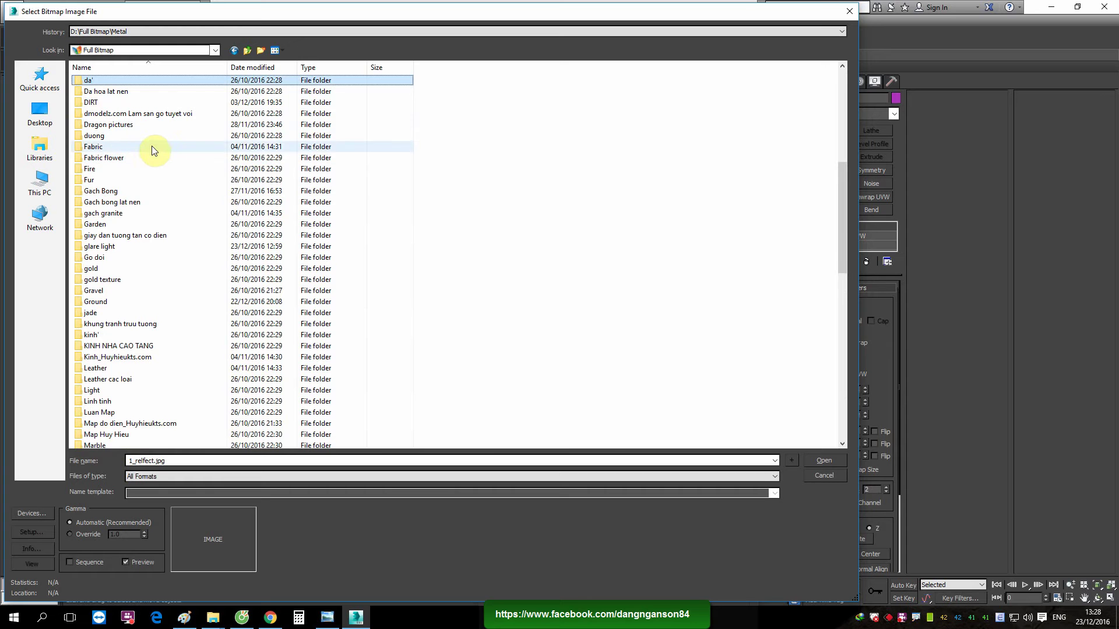
left_click(156, 105)
double_click(157, 111)
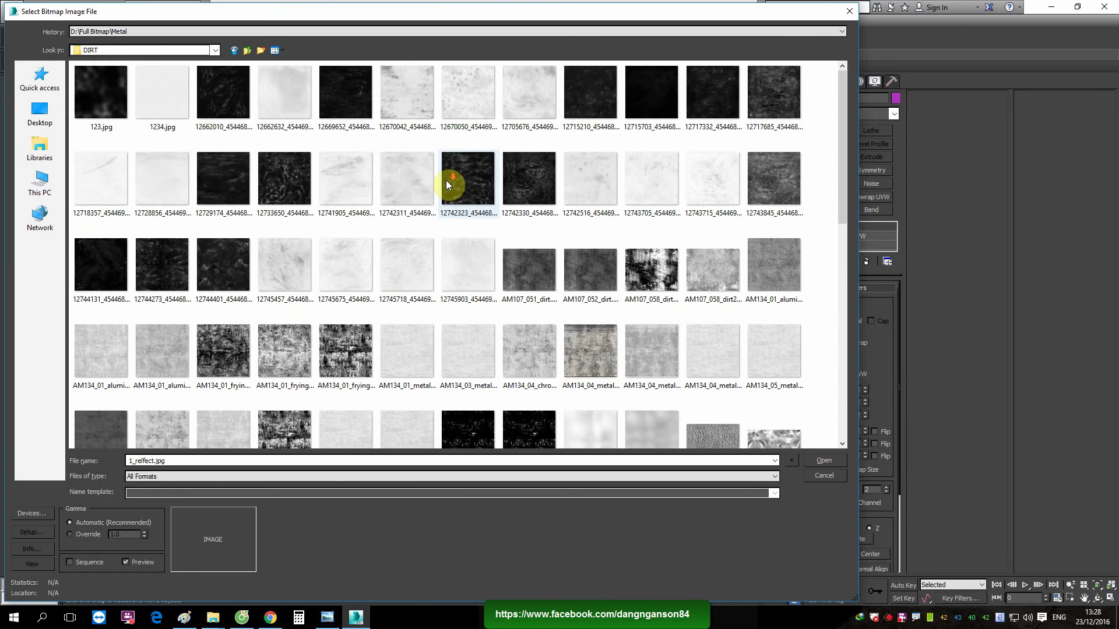
scroll(446, 180, "down", 5)
scroll(445, 184, "down", 5)
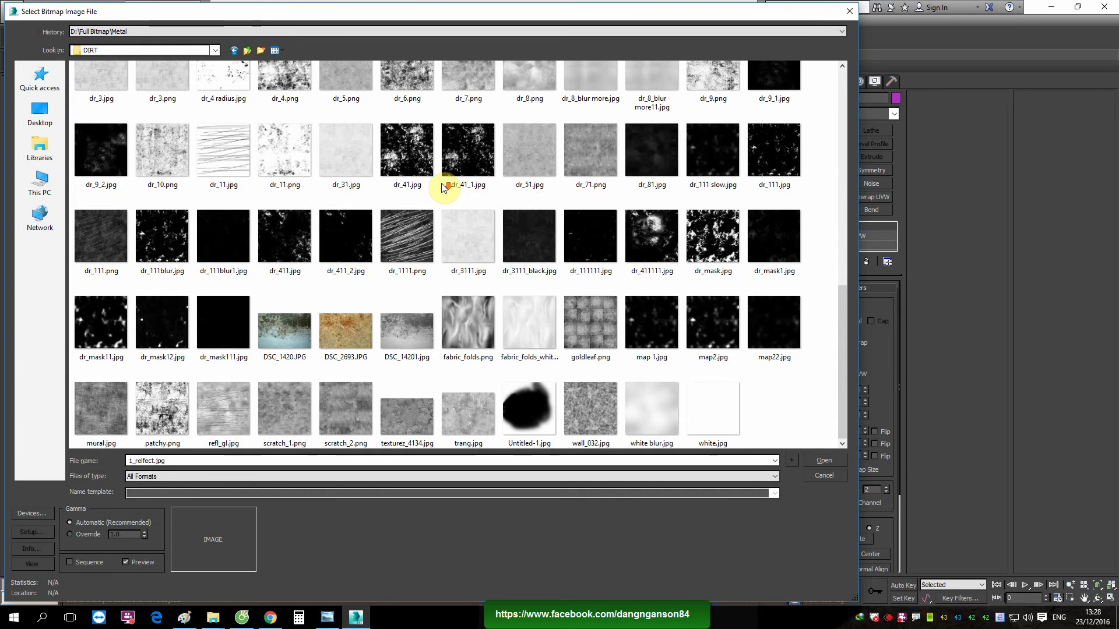
scroll(441, 187, "up", 10)
scroll(439, 183, "up", 1)
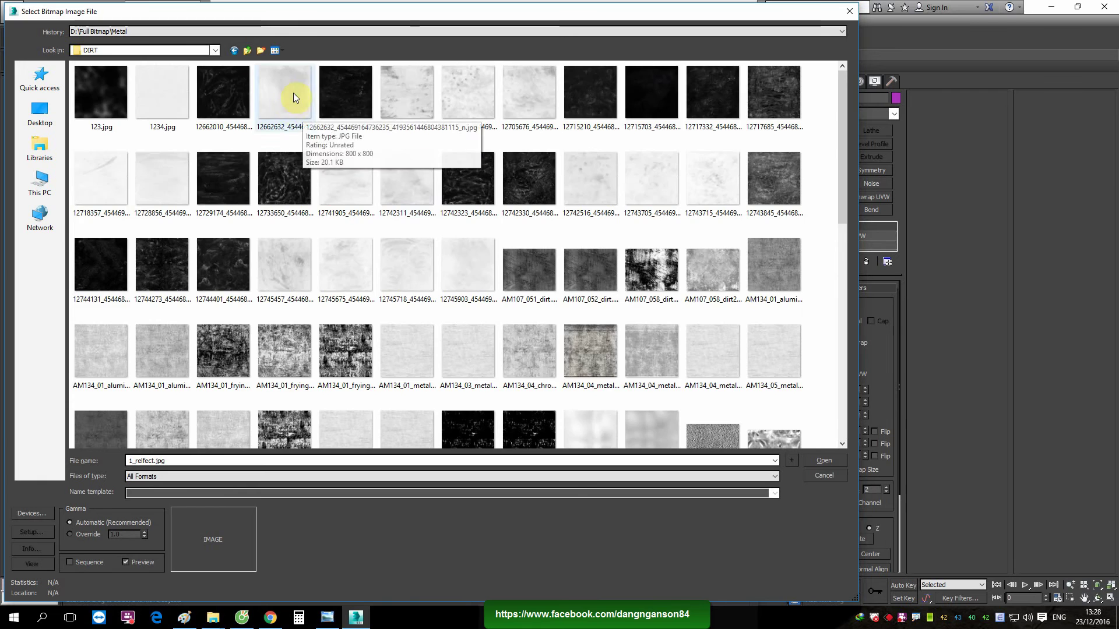
left_click(246, 50)
scroll(216, 130, "down", 20)
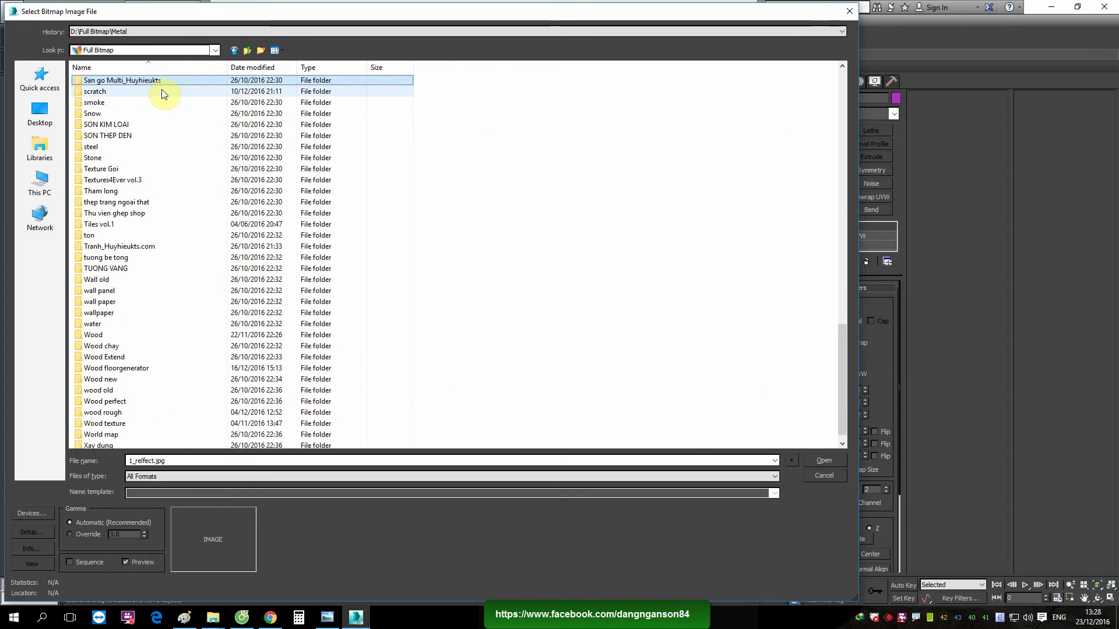
left_click(102, 91)
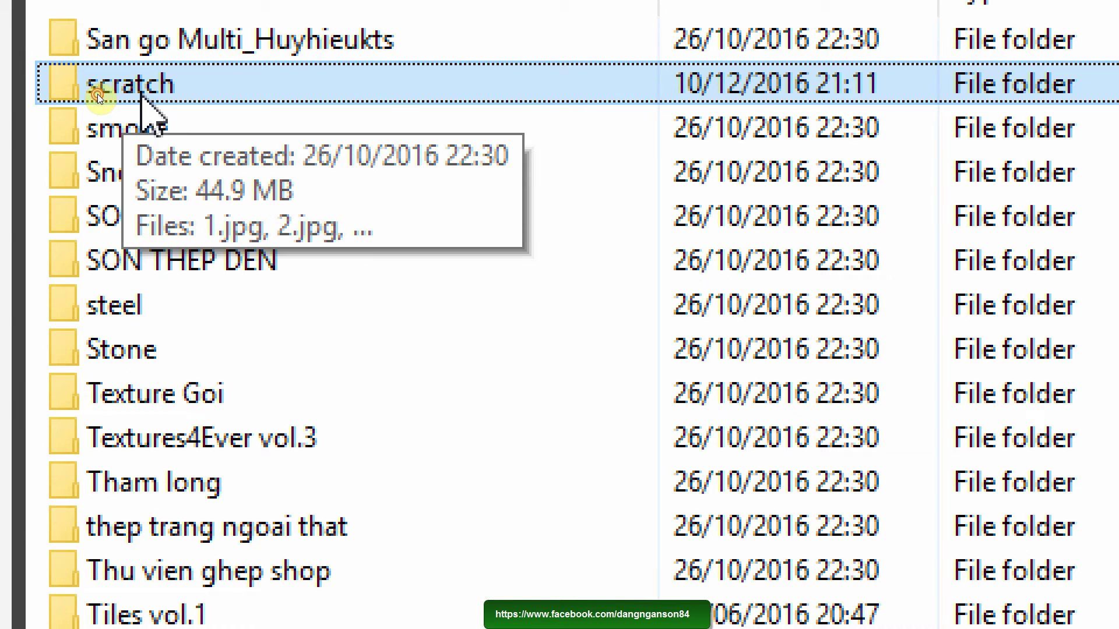
double_click(97, 94)
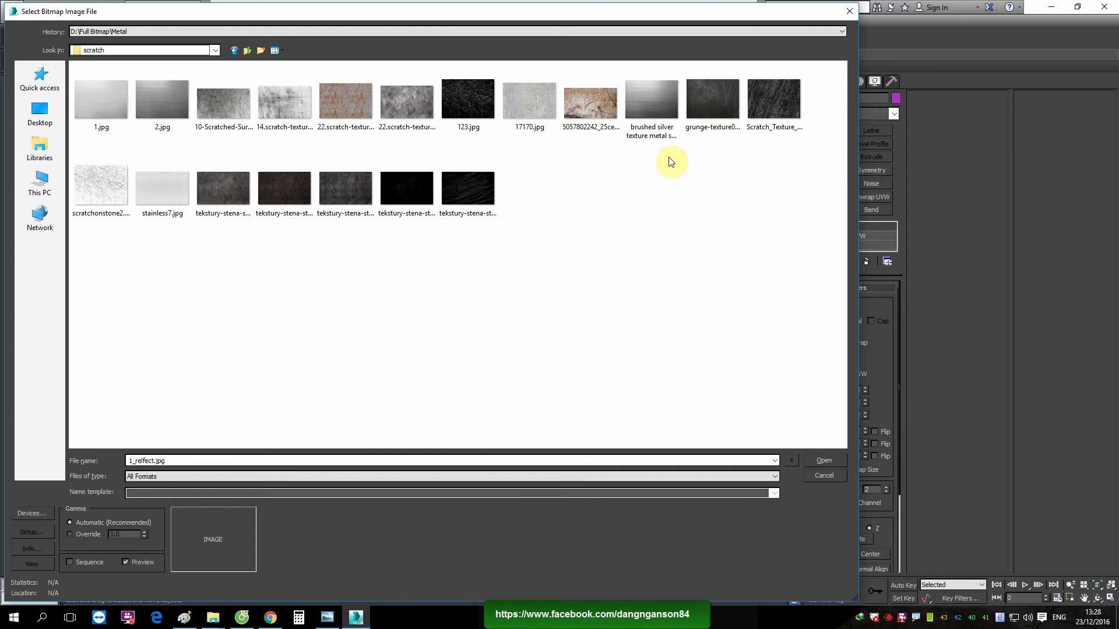
Preview the black-and-white scratchonstone2 image and load it as the blend 2 bitmap
left_click(92, 184)
right_click(100, 186)
left_click(151, 210)
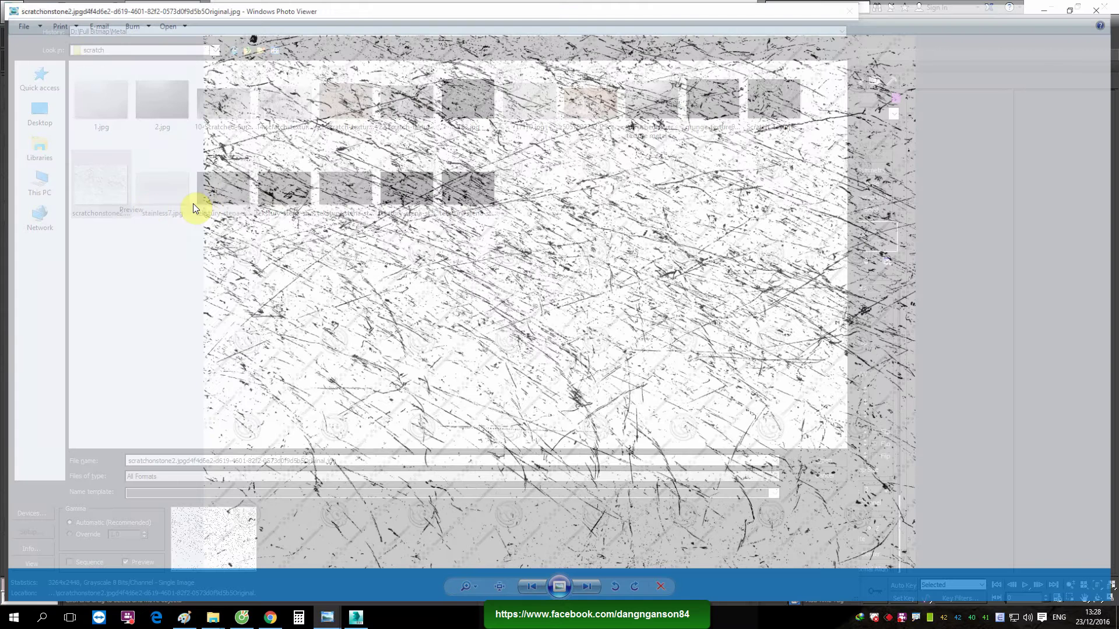
left_click(1106, 8)
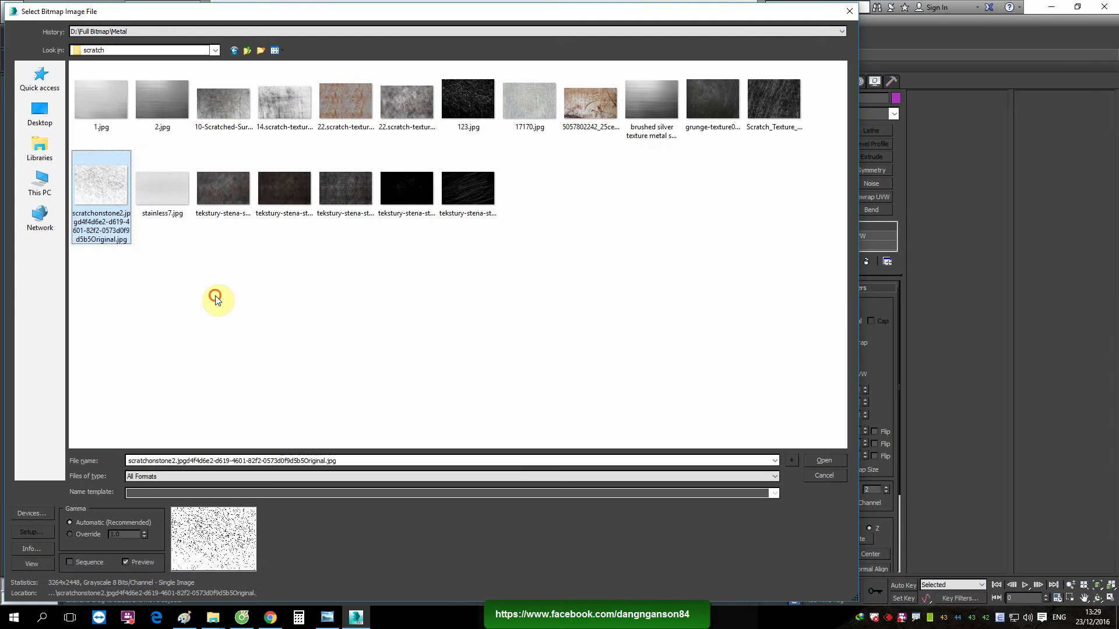
double_click(109, 179)
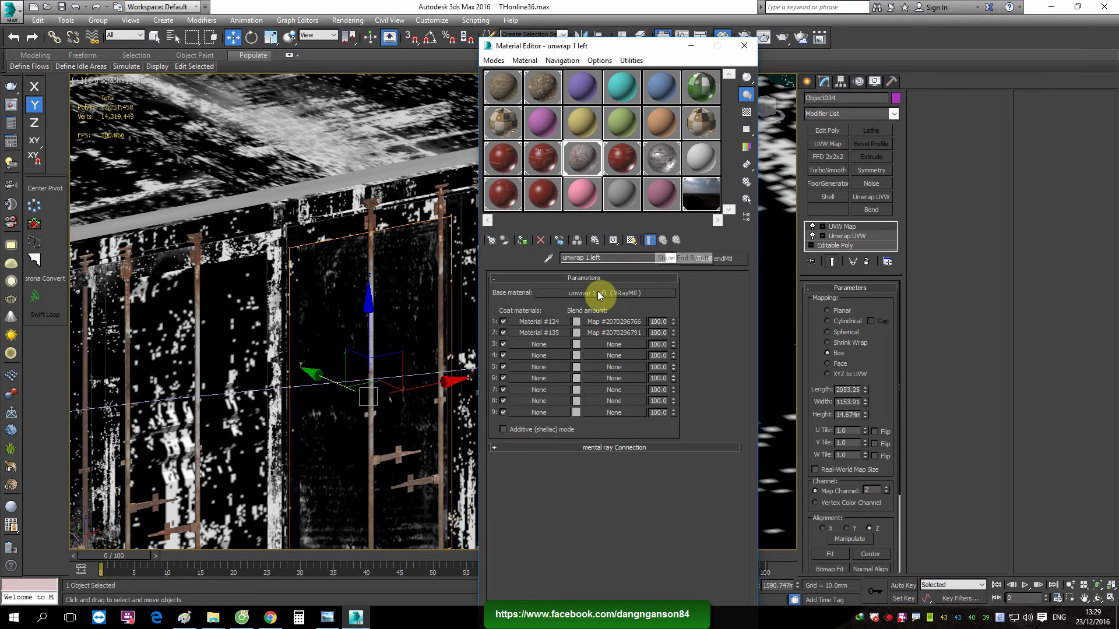
View the scratchonstone2 blend bitmap at full size, then open its file in Photoshop CC 2015
left_click(610, 333)
left_click(698, 478)
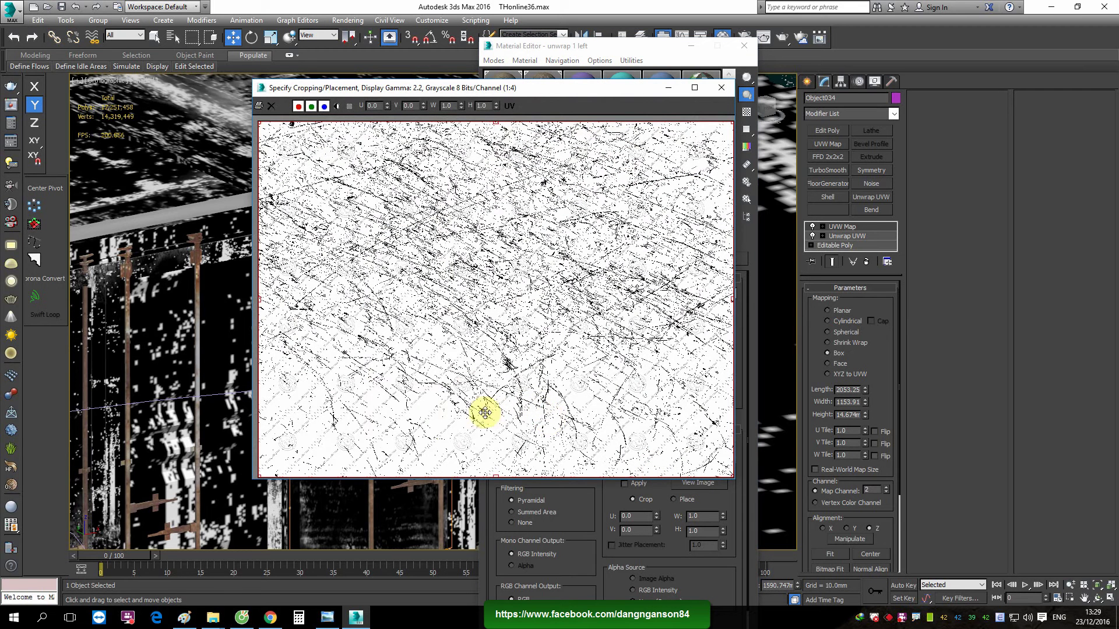
left_click(721, 88)
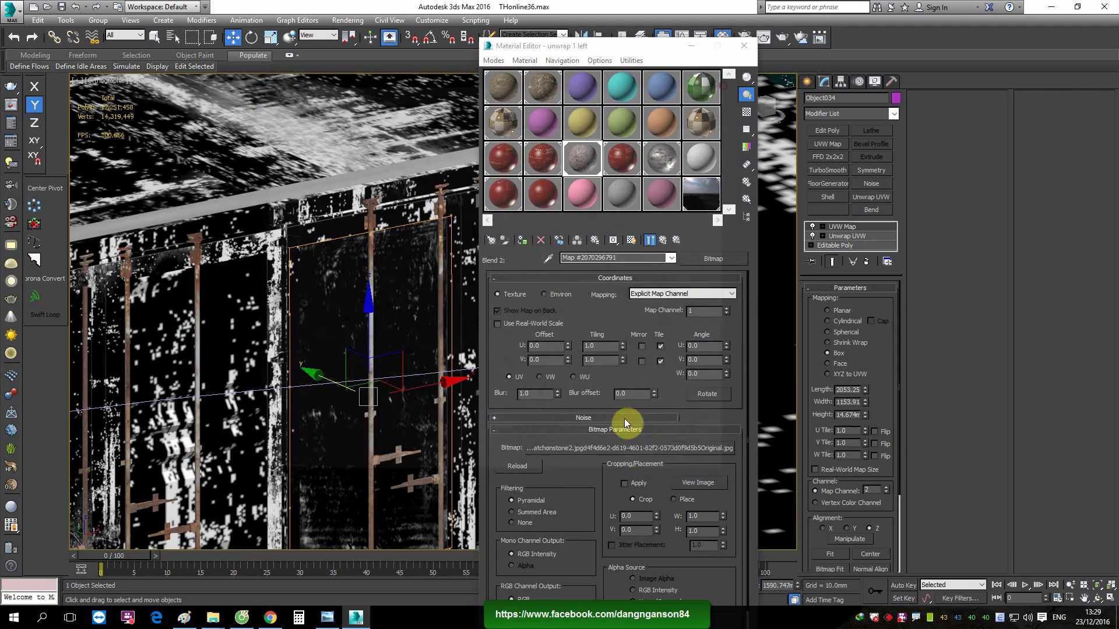
left_click(636, 448)
left_click(349, 185)
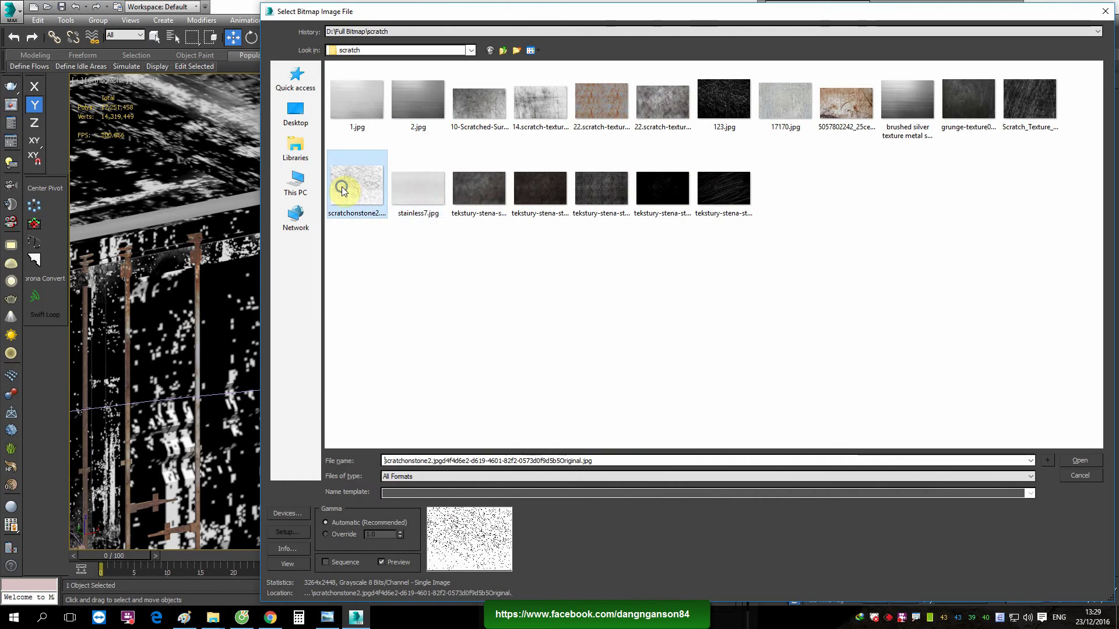
right_click(344, 189)
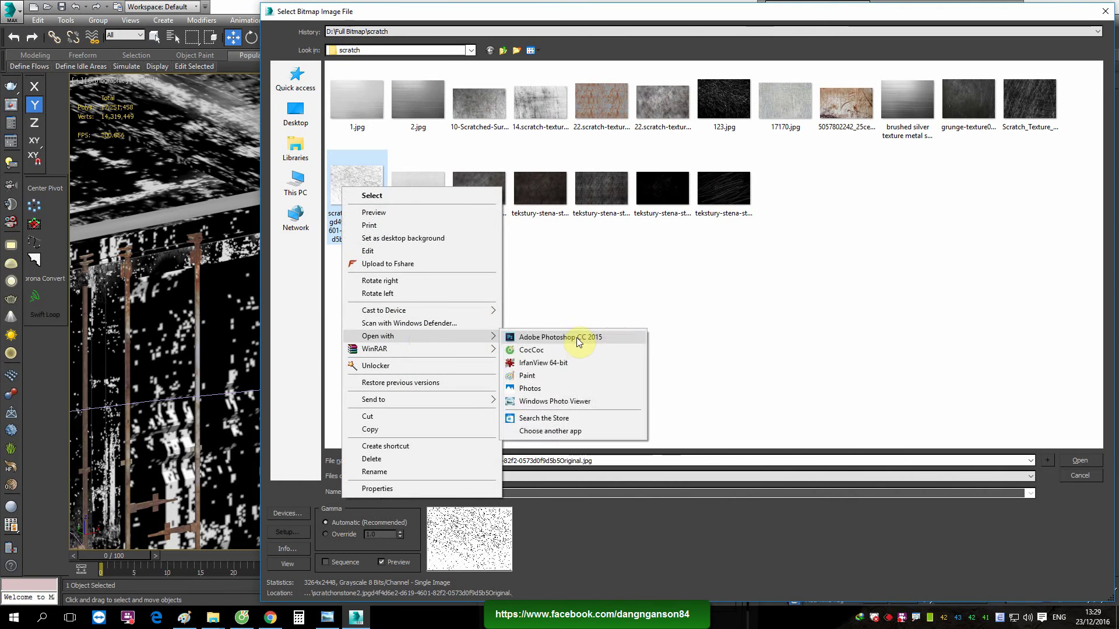
left_click(575, 333)
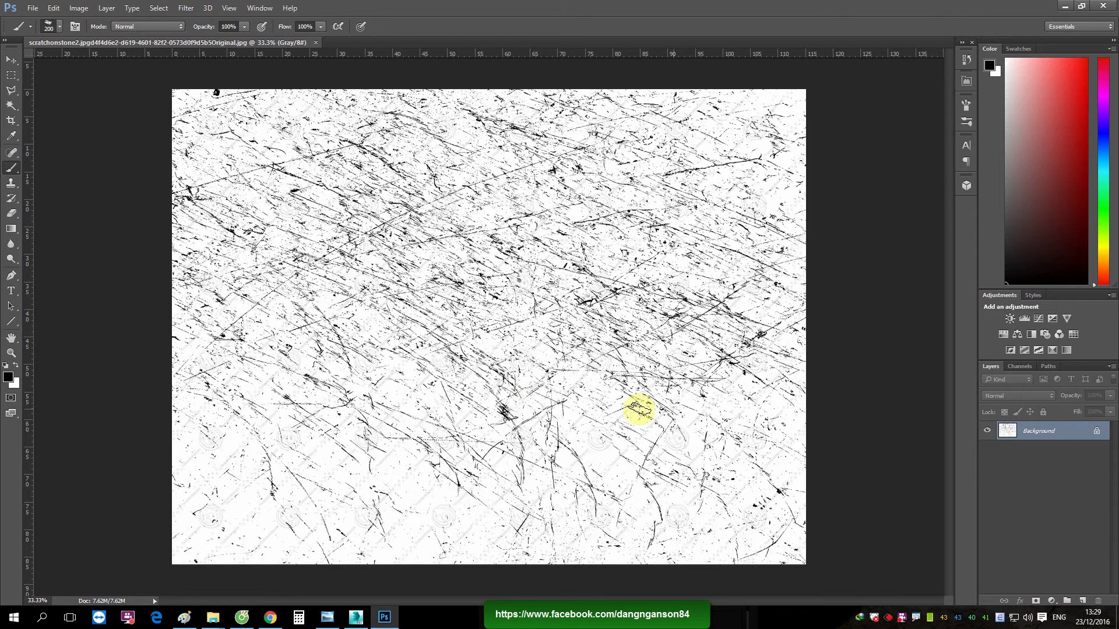
Apply a raised Threshold adjustment, merge it to a new layer, and invert to white scratches on black
key("v")
left_click(1052, 602)
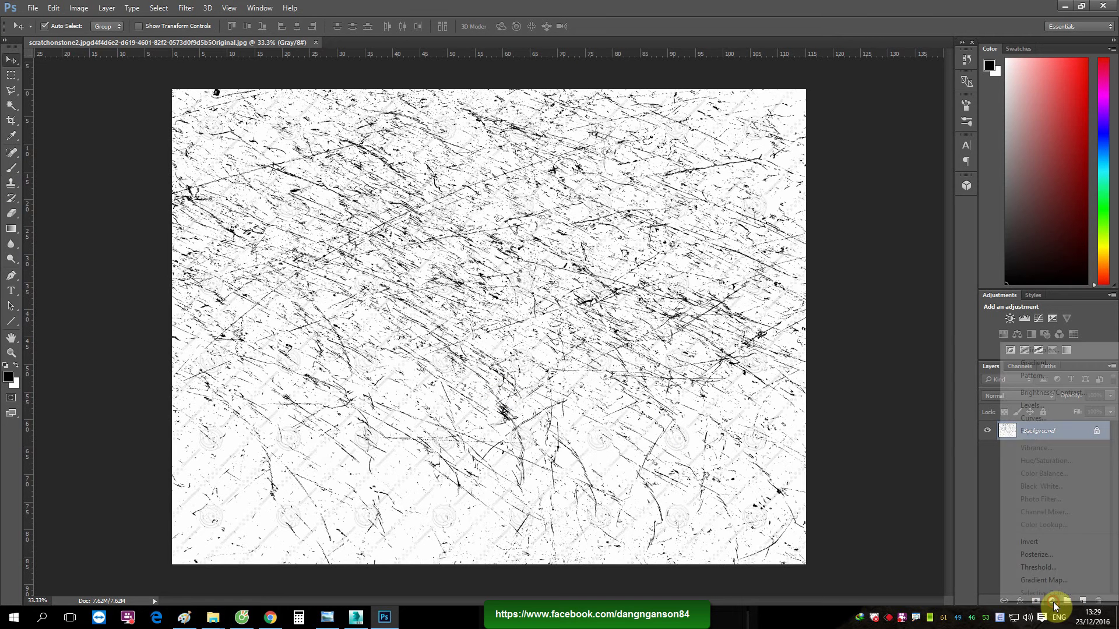
left_click(1059, 565)
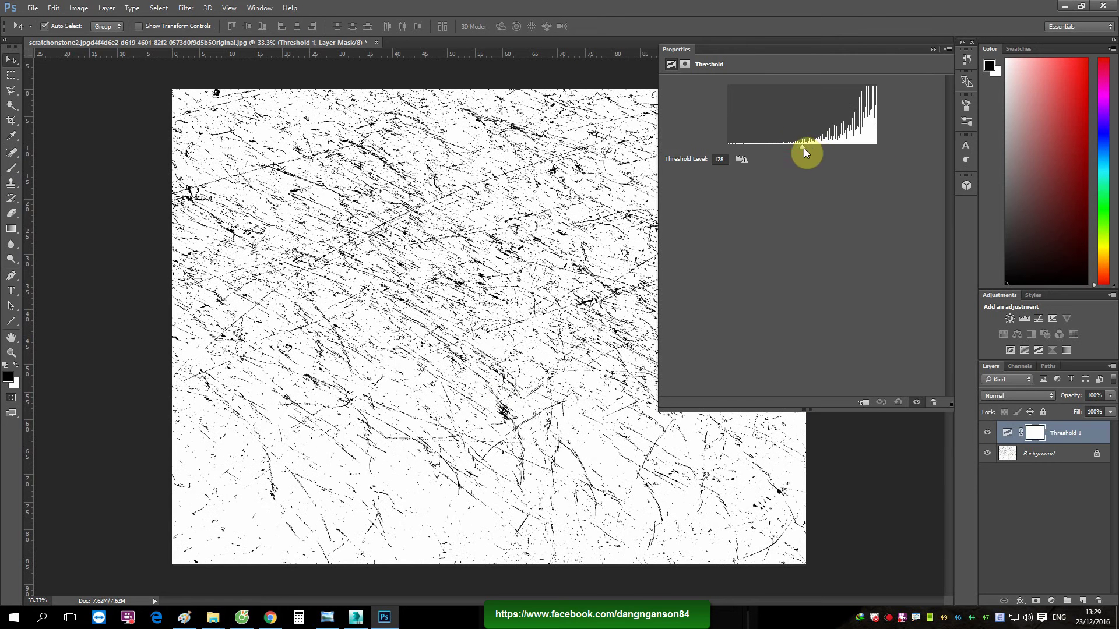
mouse_move(804, 153)
left_mouse_down()
mouse_move(840, 154)
mouse_move(831, 162)
left_mouse_up()
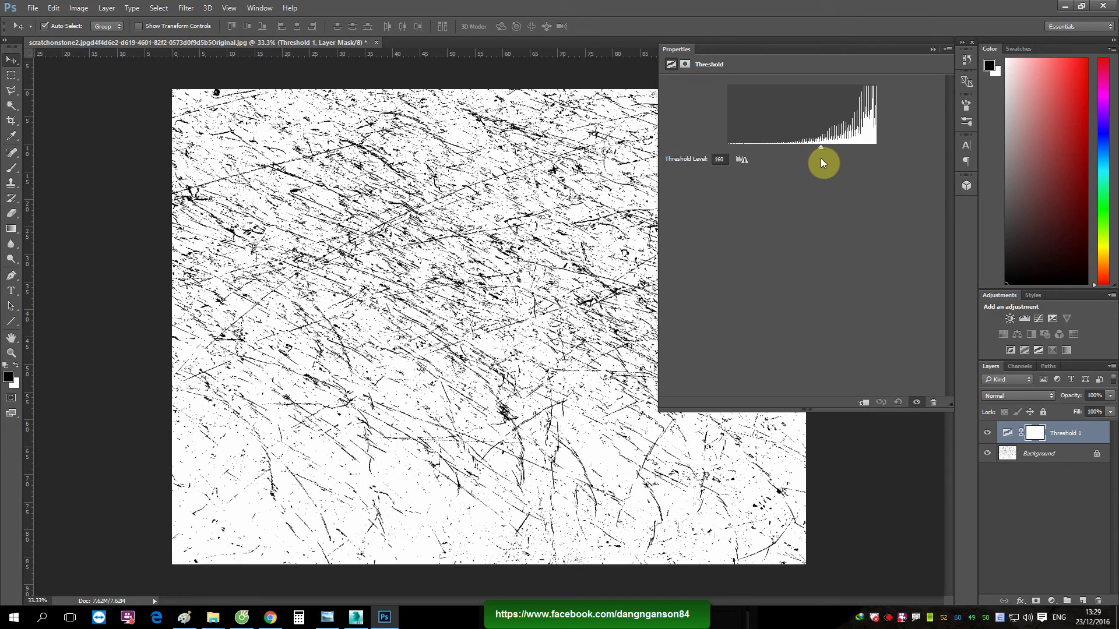
key("ctrl+alt+shift+e")
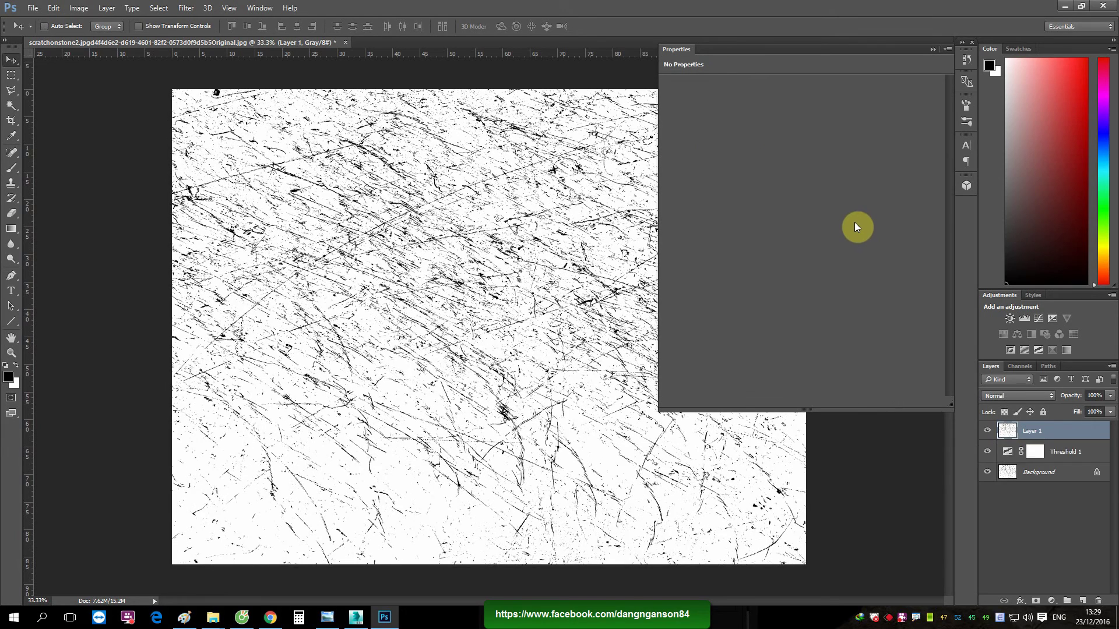
key("ctrl+i")
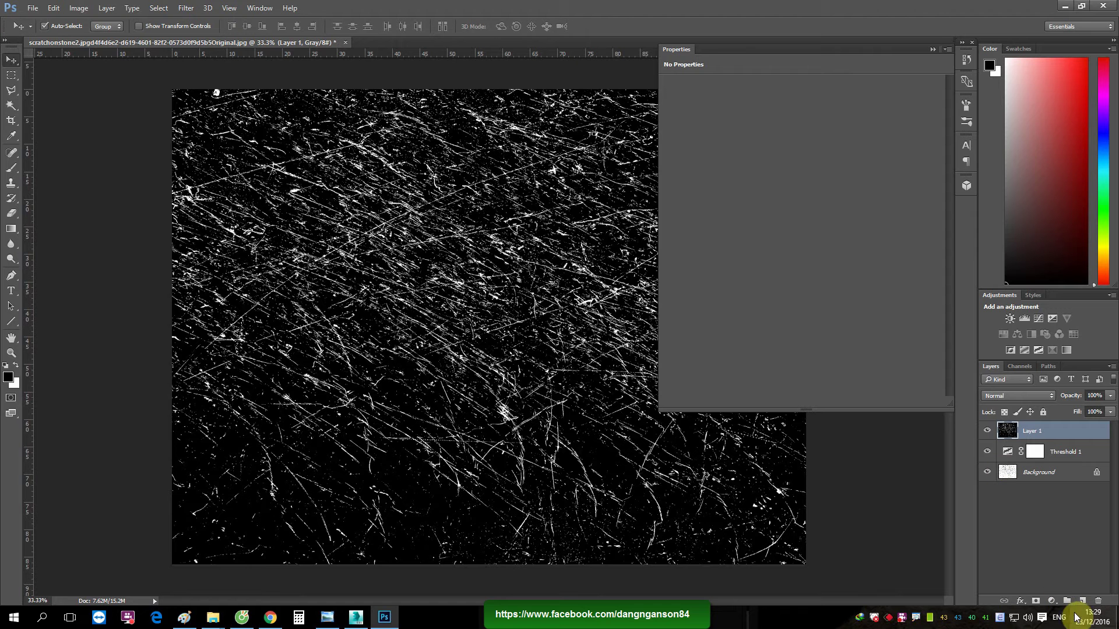
Save the result as JPEG 'scratch 1' in the scratch folder at maximum quality
left_click(33, 8)
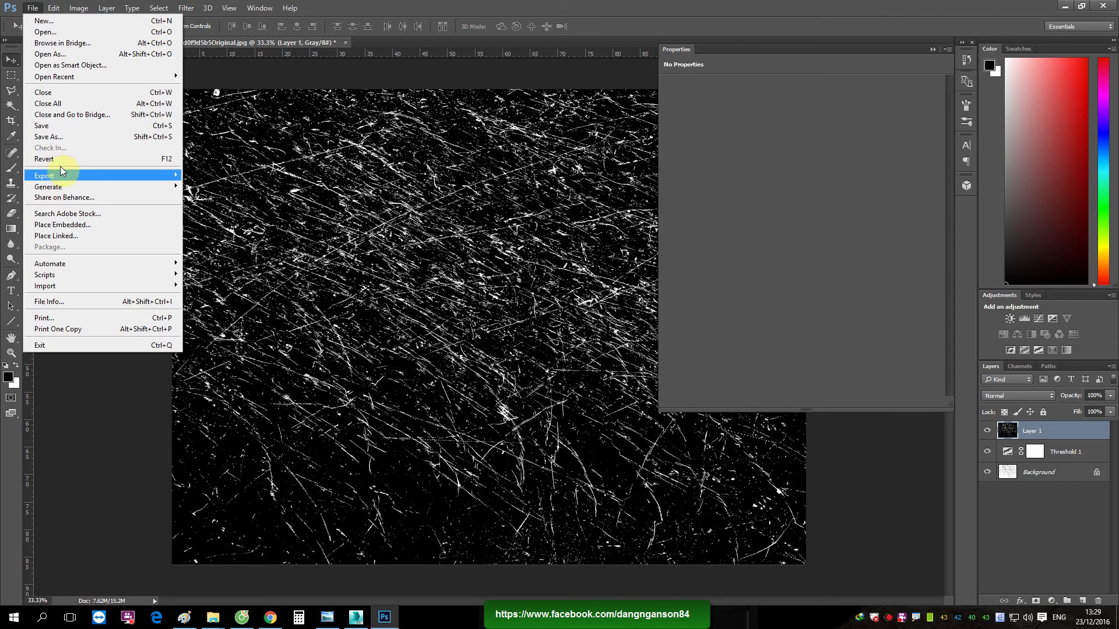
left_click(61, 139)
left_click(102, 483)
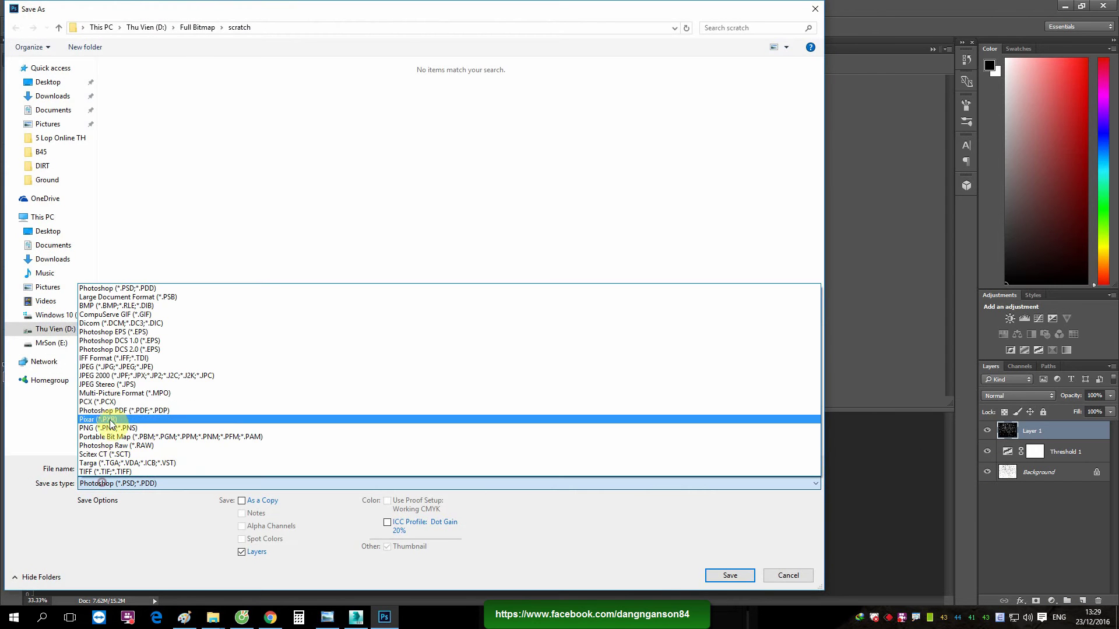
left_click(108, 367)
left_click(139, 468)
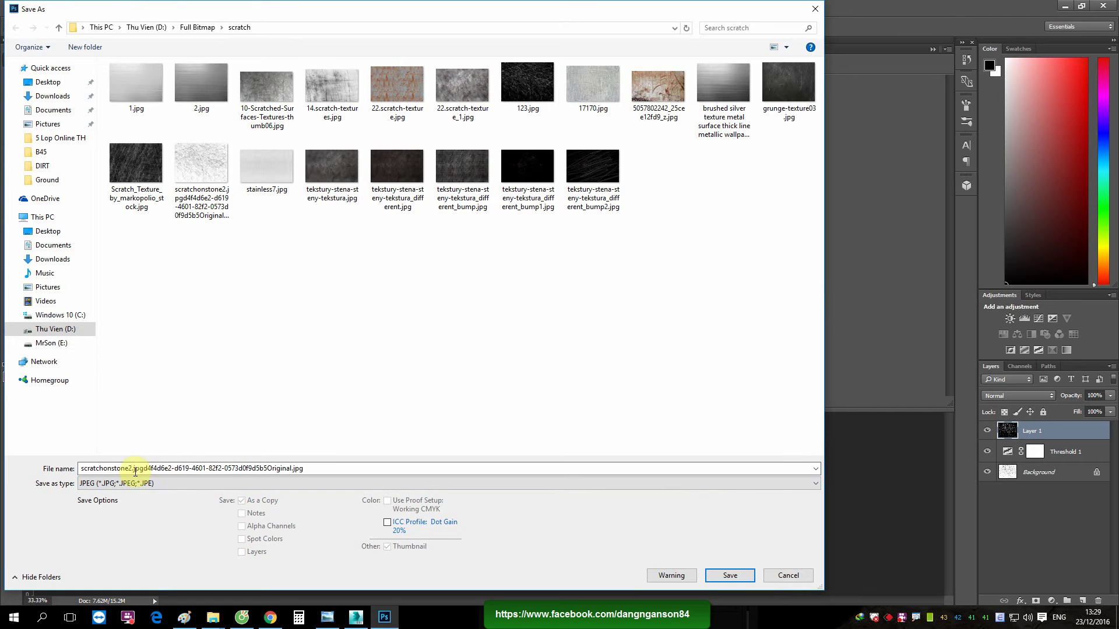
type("scratch")
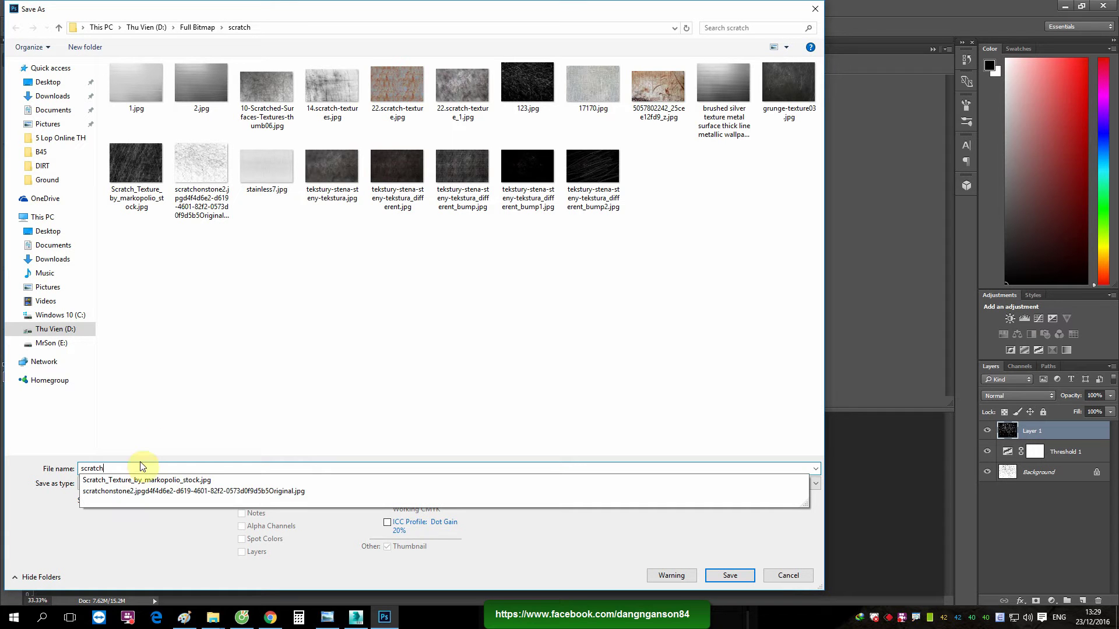
type(" 1")
key("Return")
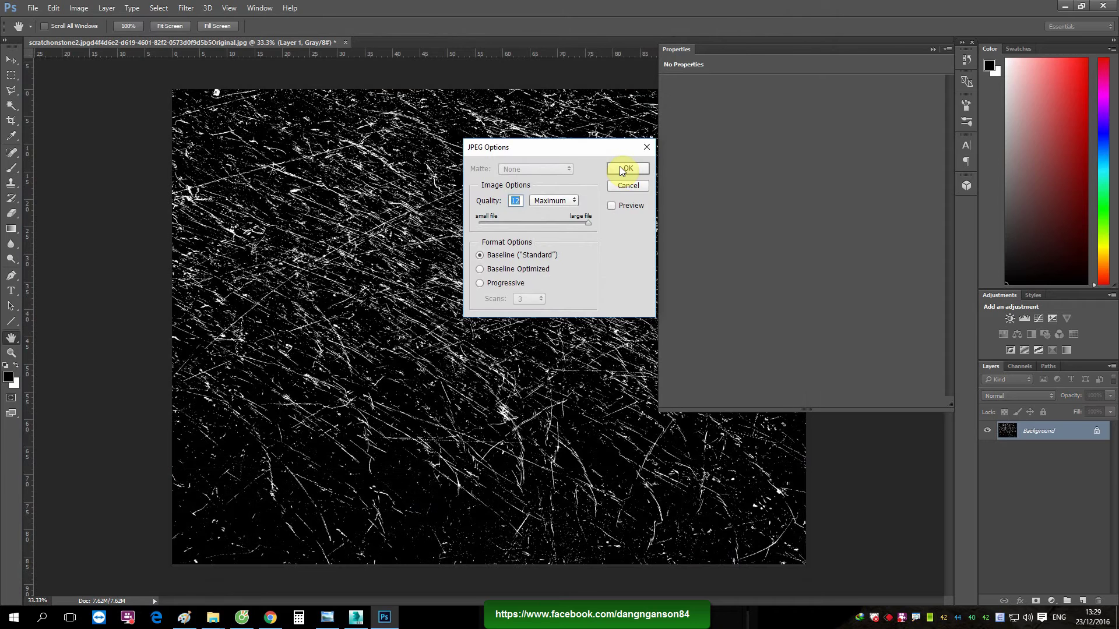
left_click(620, 168)
left_click(356, 617)
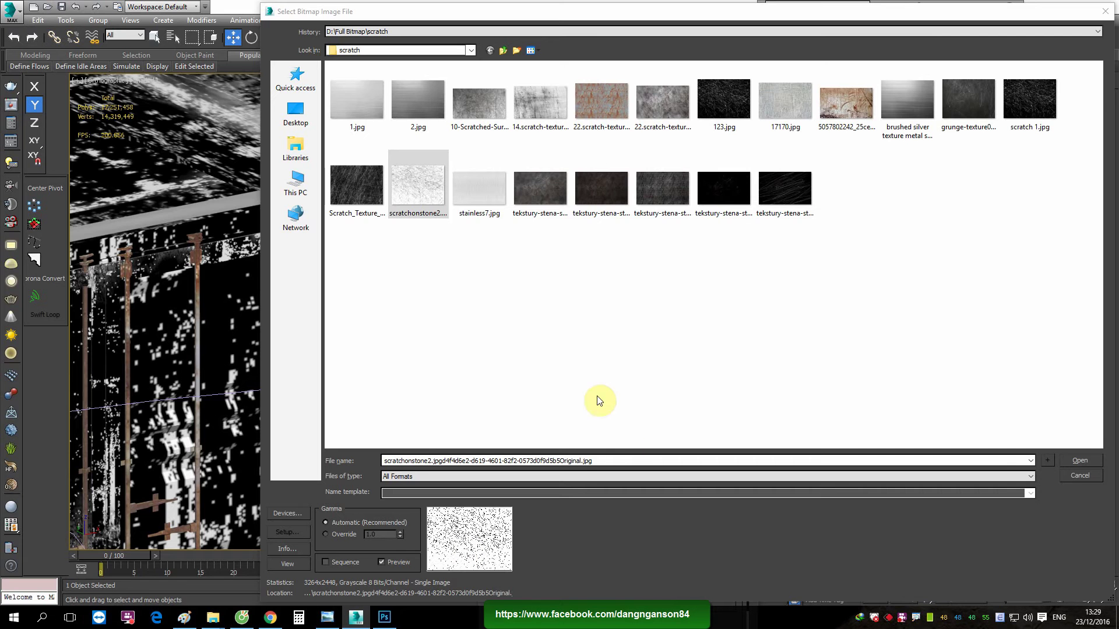
Refresh the bitmap browser and load scratch 1.jpg as the blend 2 scratch map
right_click(453, 279)
left_click(488, 330)
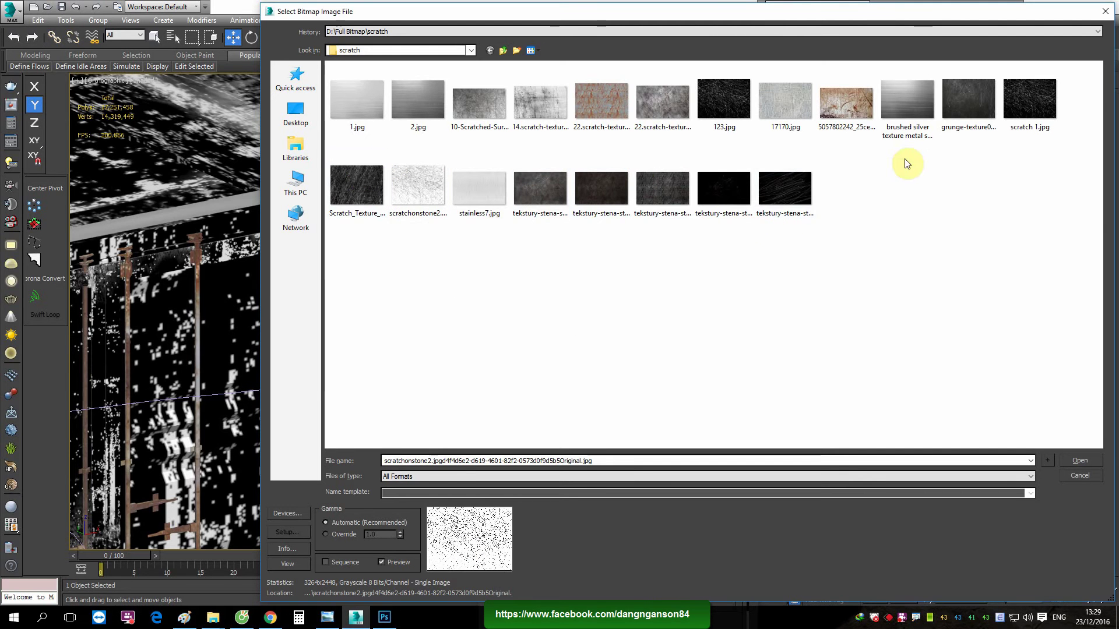
double_click(1023, 100)
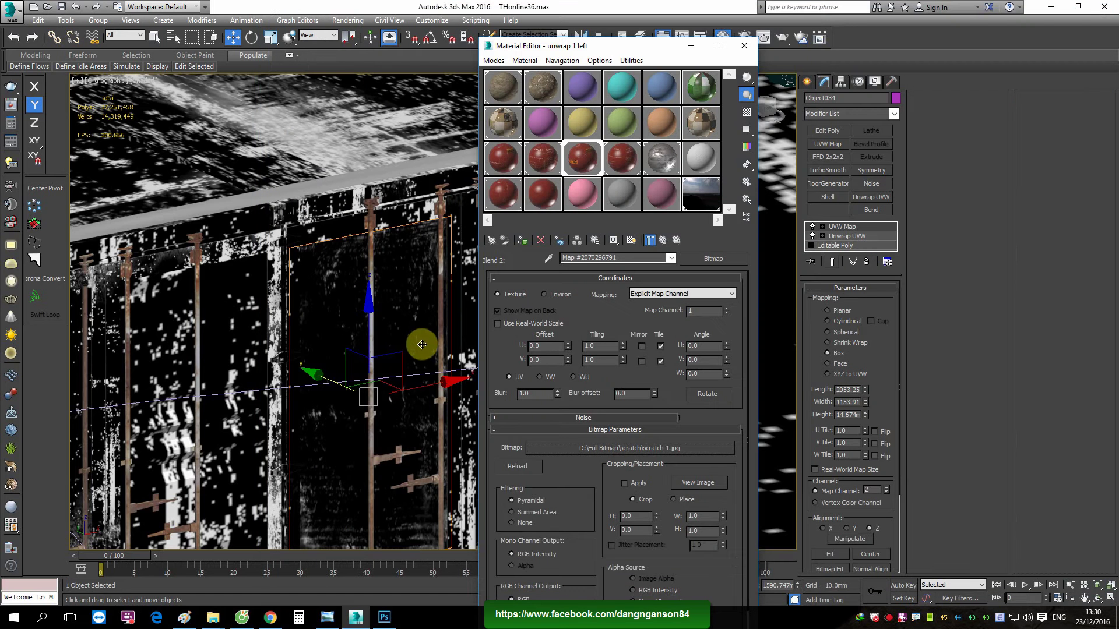
double_click(585, 154)
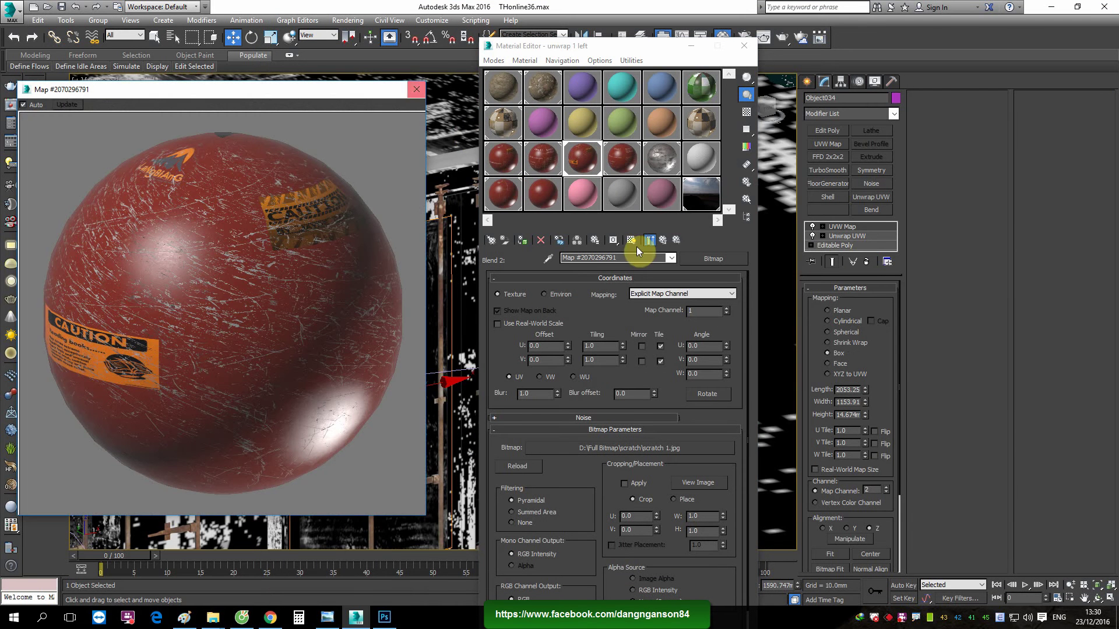
left_click(662, 238)
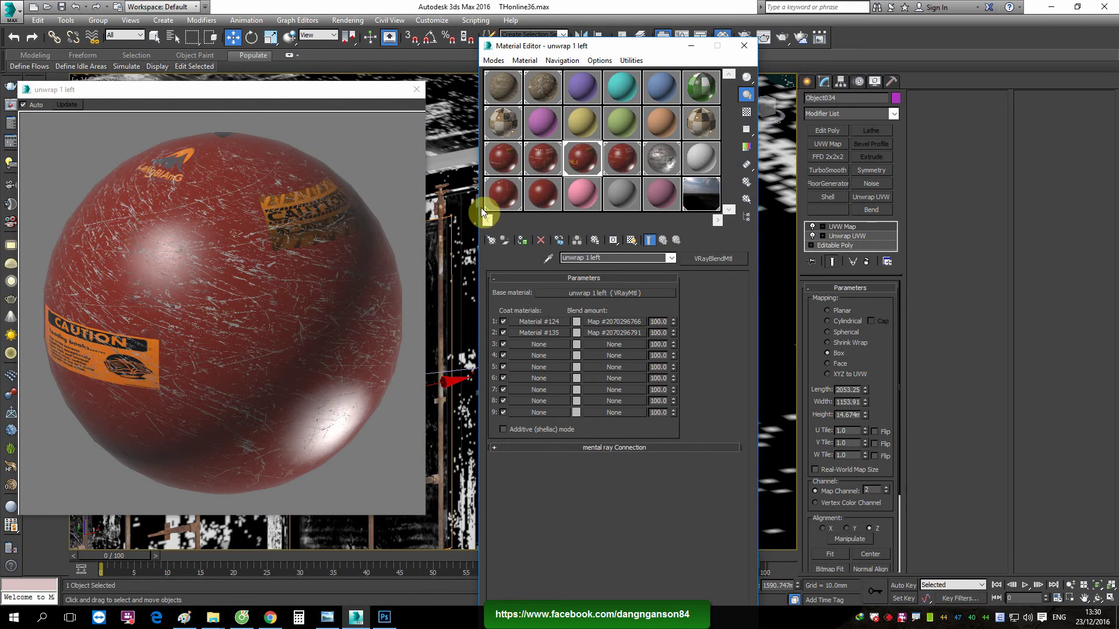
left_click(416, 89)
Show the scratch map in the viewport, set it to map channel 3, and add a UVW Map modifier
scroll(251, 269, "up", 3)
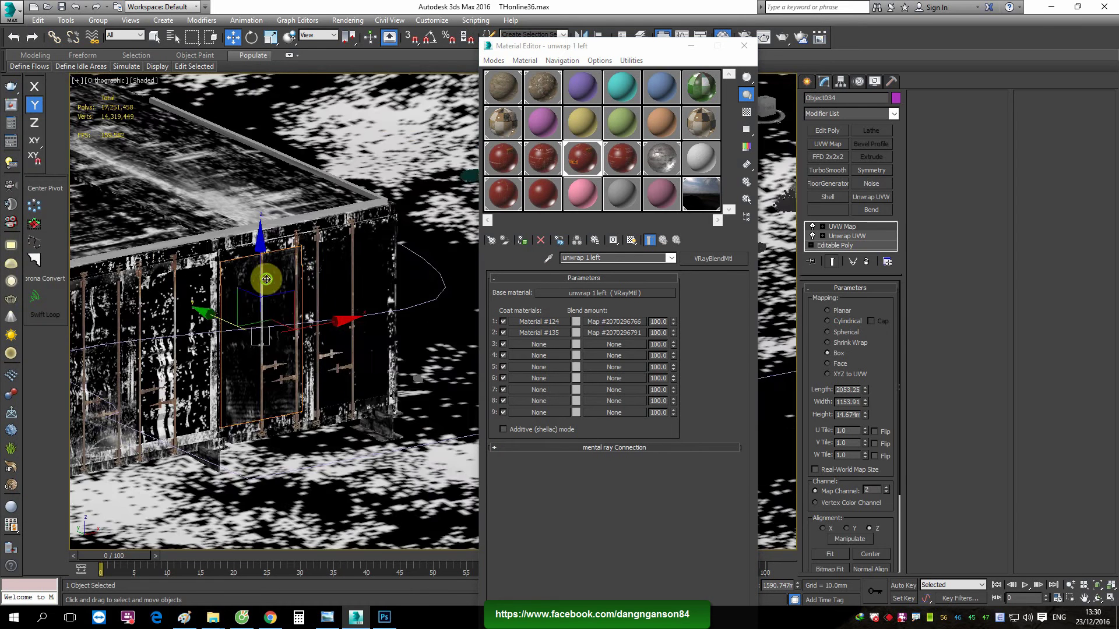
scroll(266, 279, "up", 2)
scroll(350, 297, "up", 2)
left_click(632, 333)
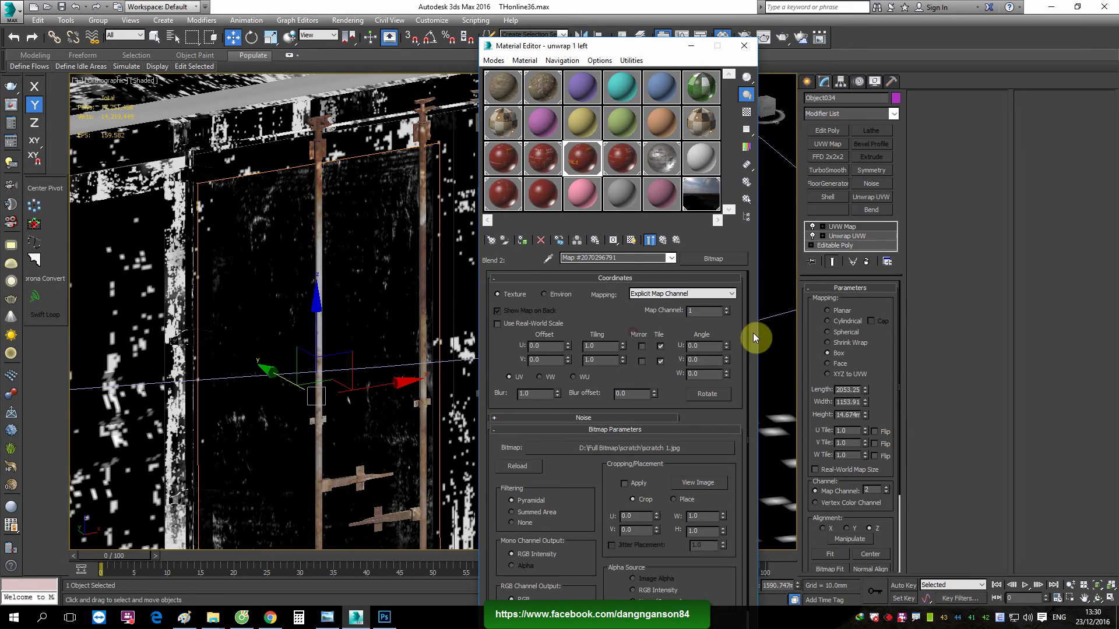
left_click(631, 239)
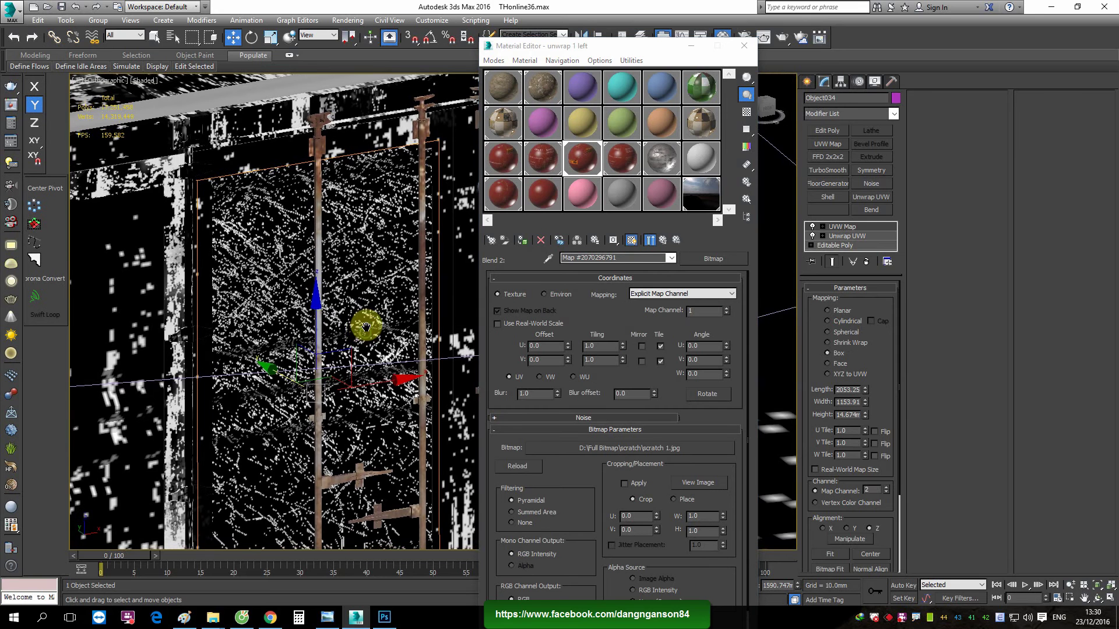
double_click(705, 310)
type("2")
key("Return")
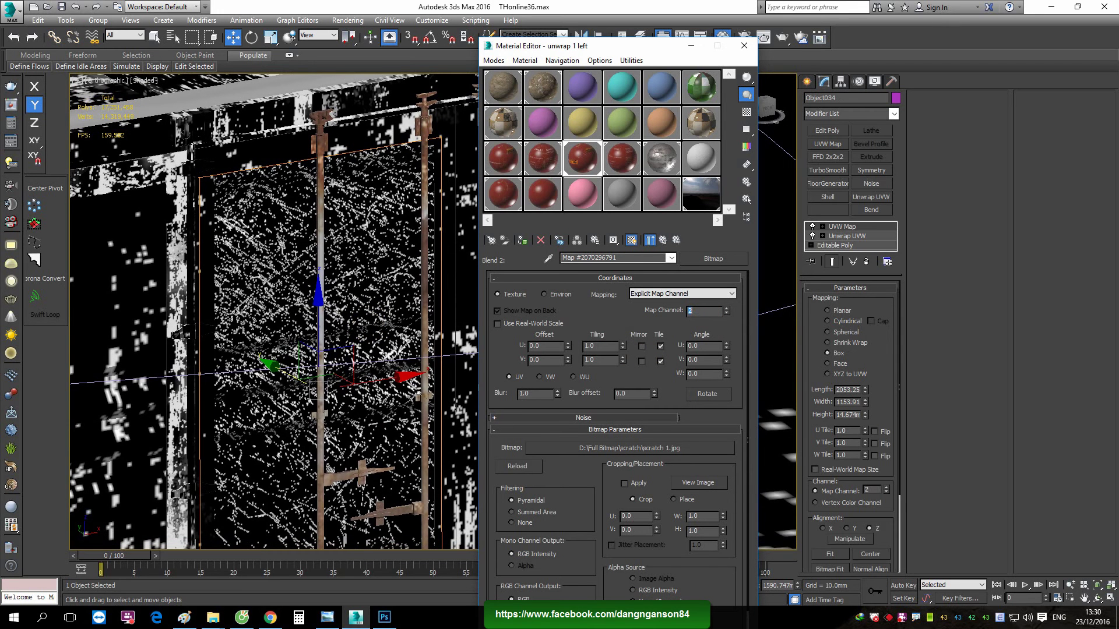
type("3")
key("Return")
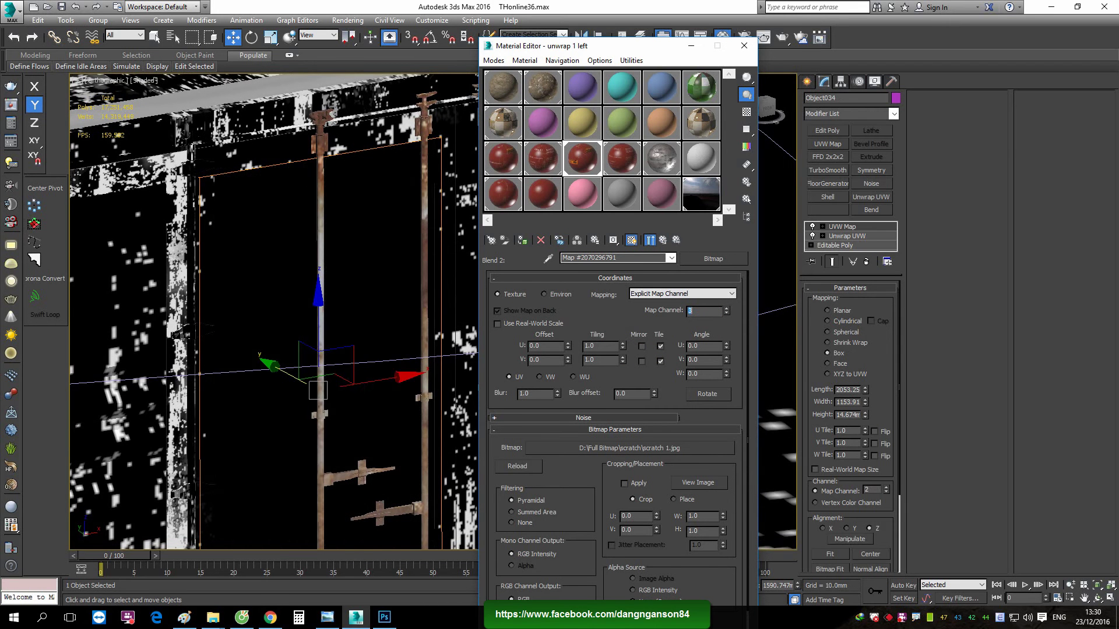
left_click(827, 144)
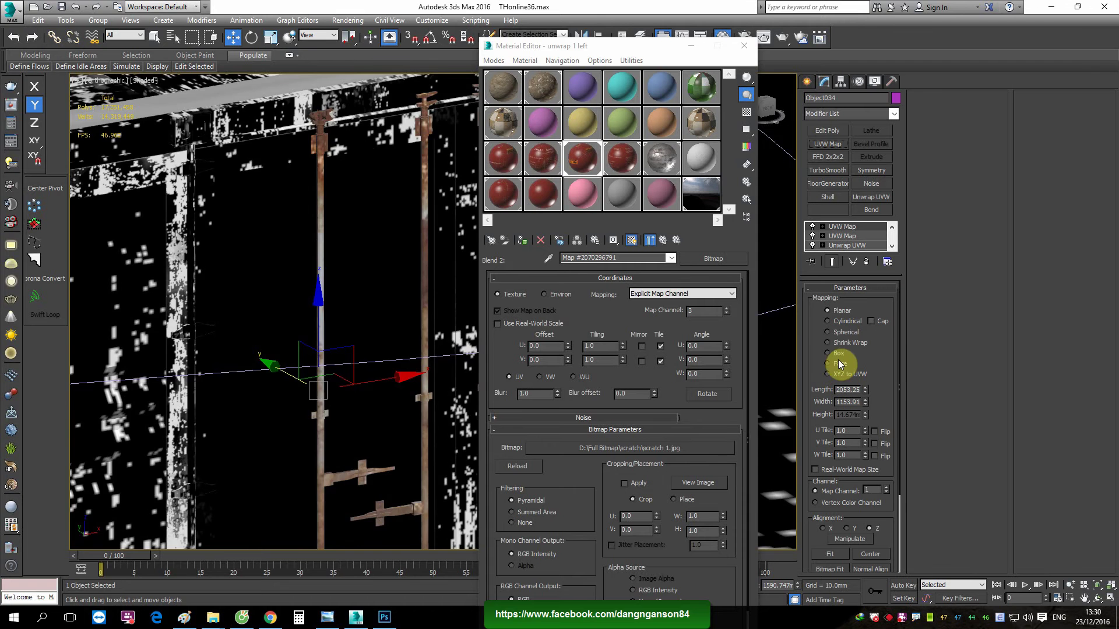
Set the new UVW Map to channel 3 and enlarge its length, width and height
double_click(868, 490)
type("3")
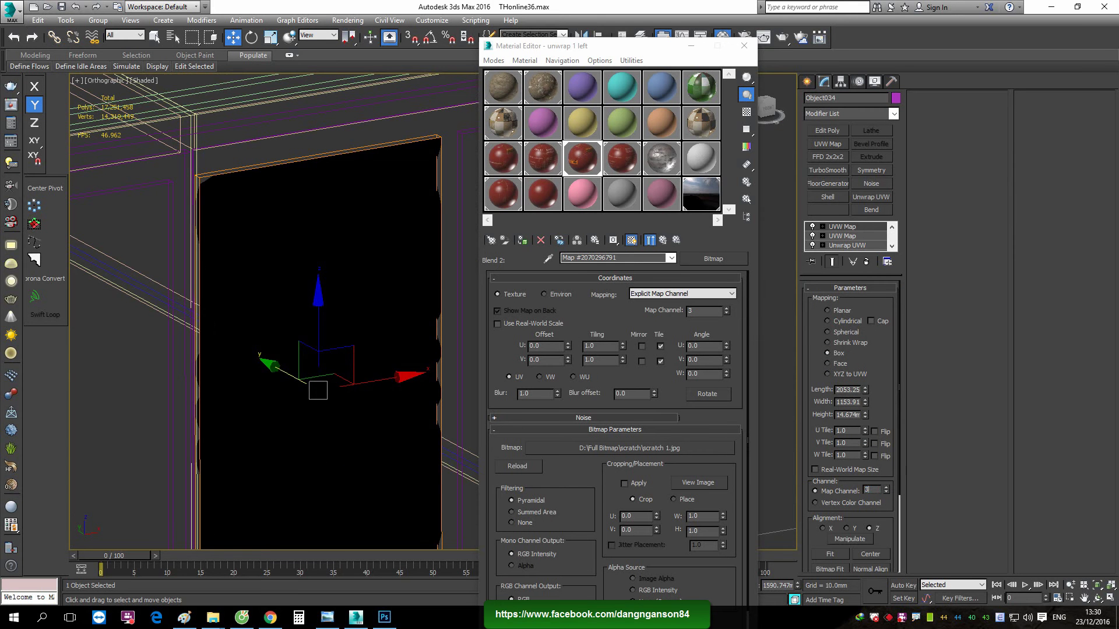
key("Return")
mouse_move(318, 356)
middle_mouse_down("alt")
mouse_move(282, 320)
mouse_move(332, 326)
middle_mouse_up("alt")
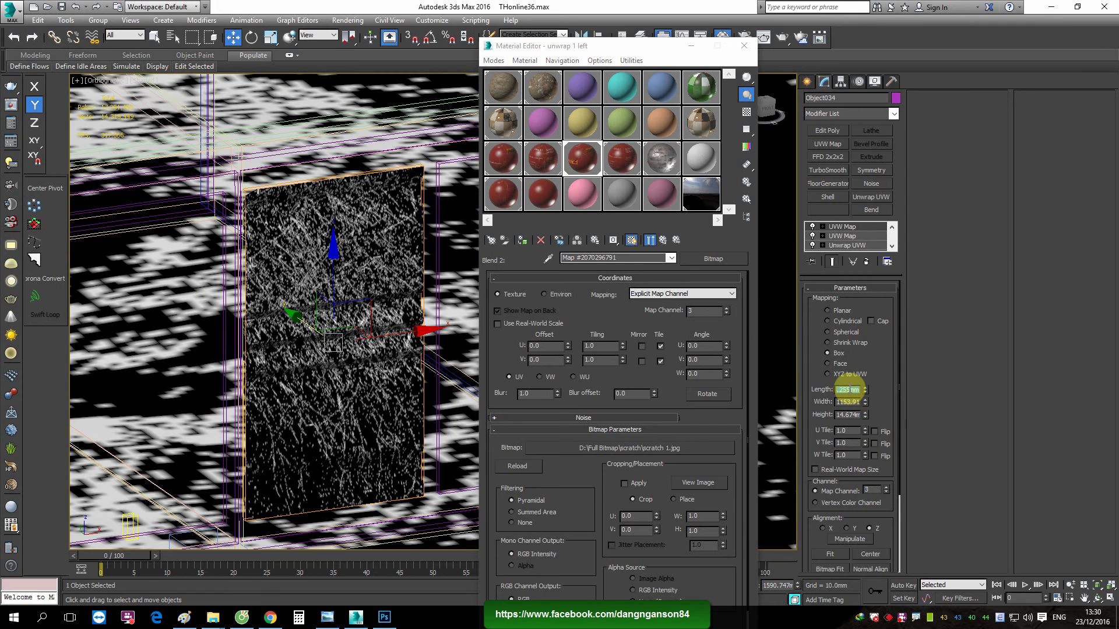
left_click_drag(865, 389, 866, 252)
left_click_drag(864, 402, 918, 127)
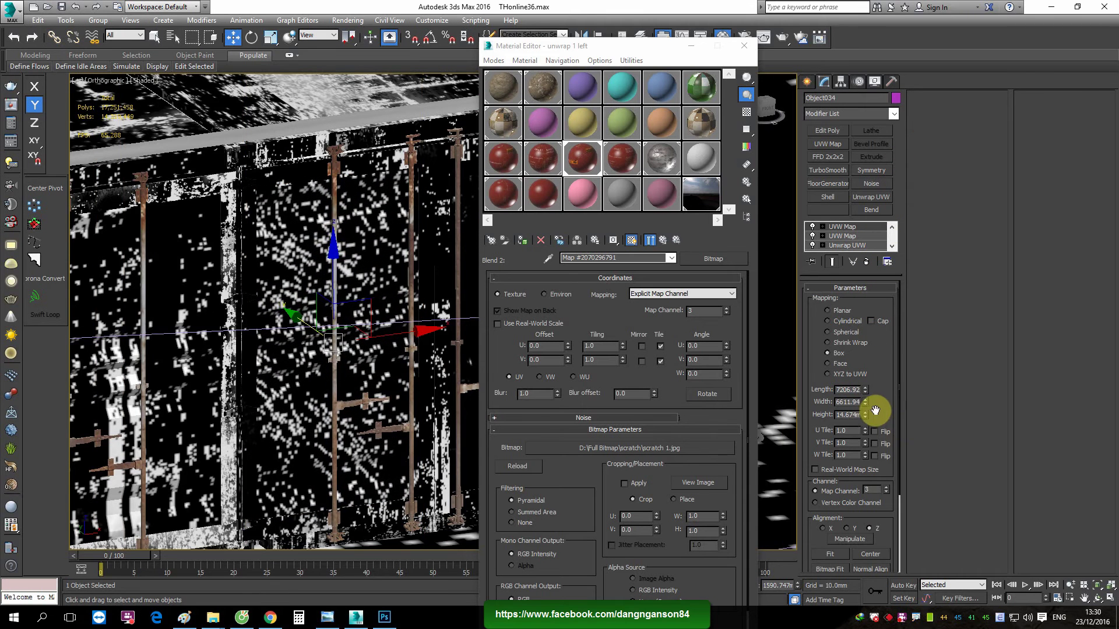
mouse_move(867, 410)
left_mouse_down()
mouse_move(872, 370)
mouse_move(863, 387)
left_mouse_up()
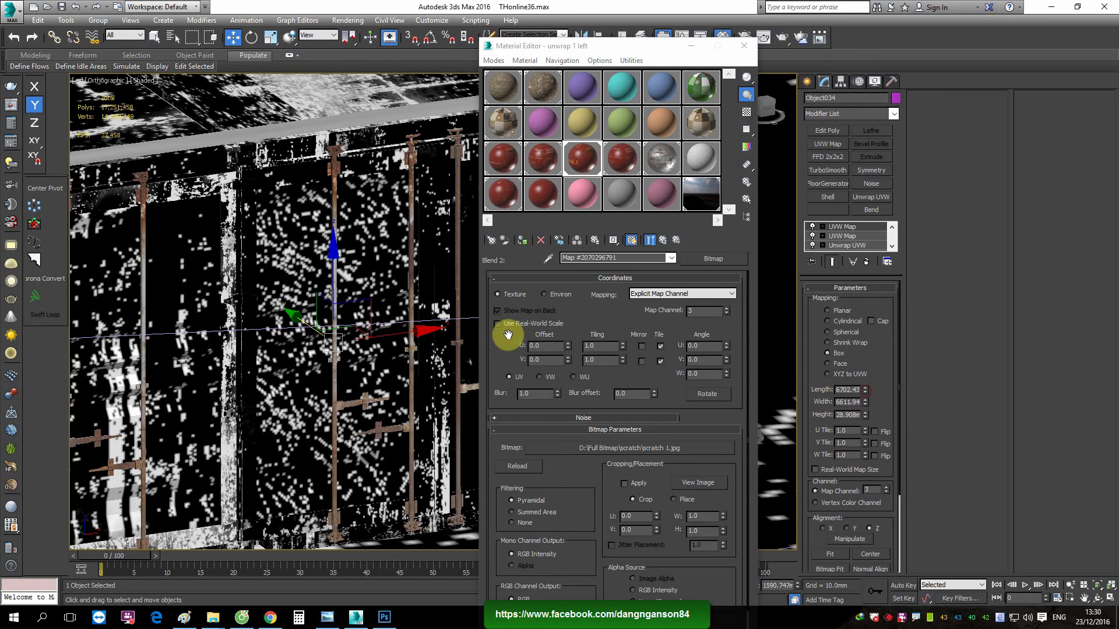
Show Coat 2's metal diffuse texture in the viewport and render the container
left_click(662, 240)
left_click(577, 326)
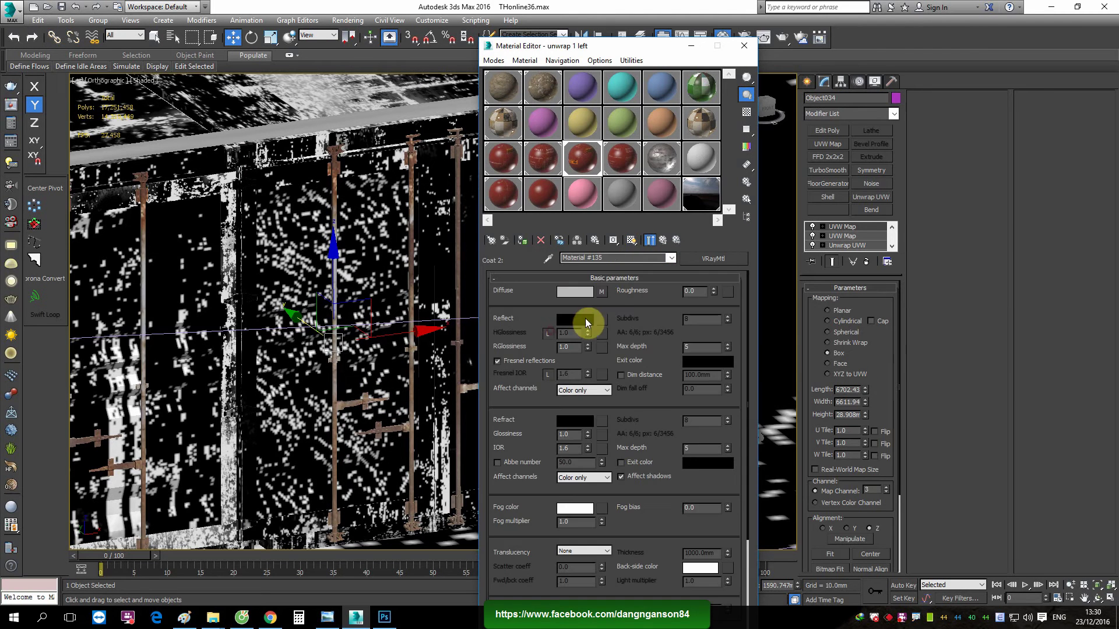
left_click(602, 291)
left_click(632, 241)
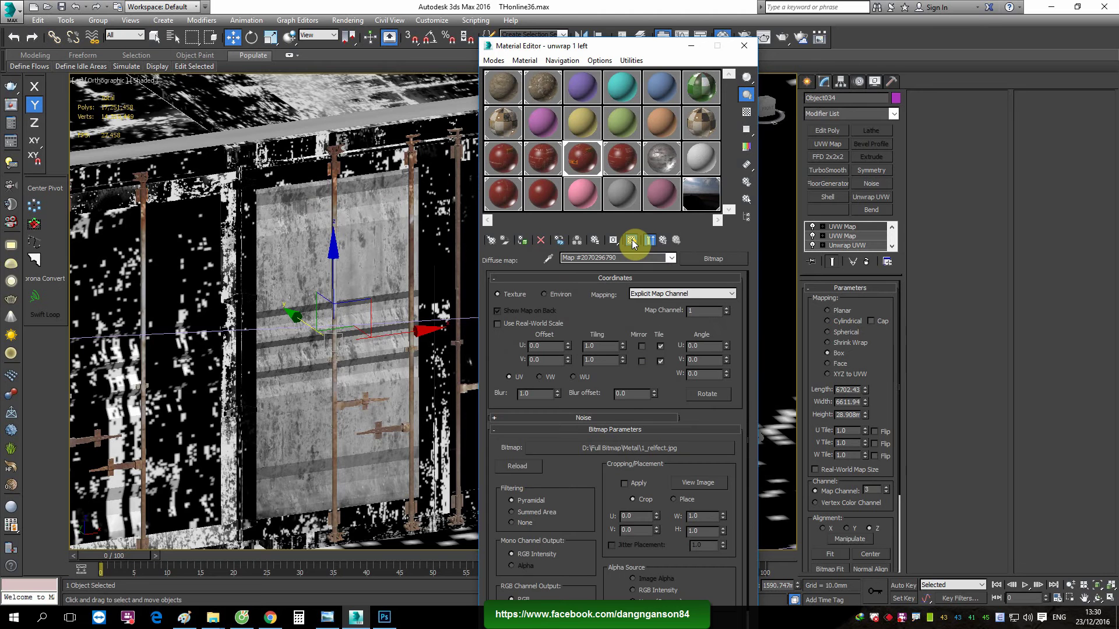
left_click(663, 240)
middle_click_drag(292, 344, 248, 350, "alt")
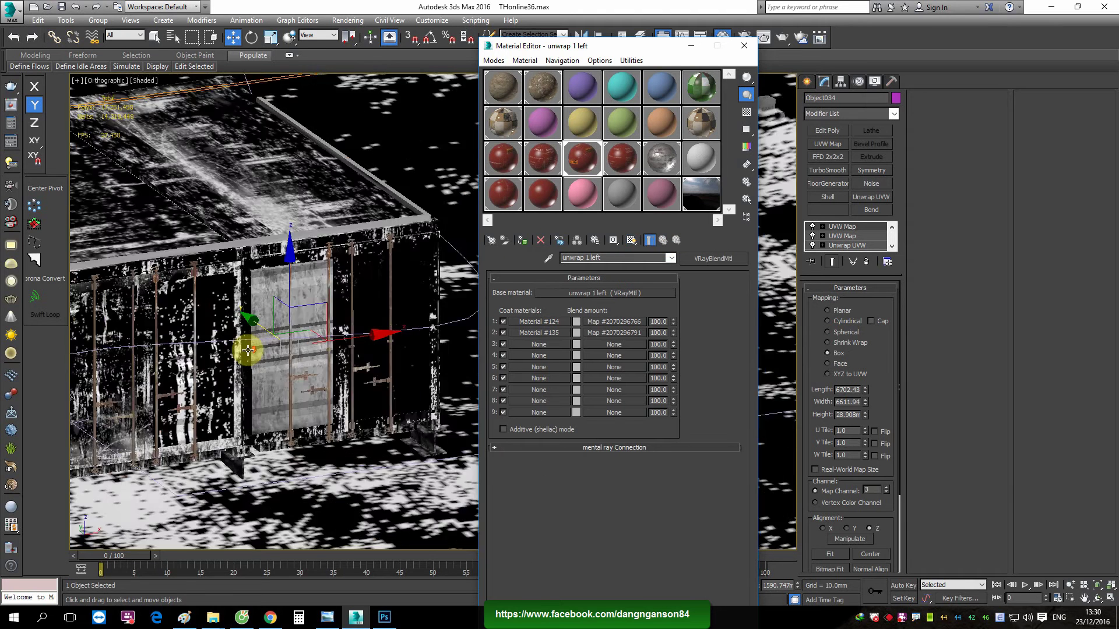
scroll(247, 350, "up", 1)
scroll(291, 338, "up", 2)
scroll(306, 337, "up", 2)
scroll(318, 332, "up", 1)
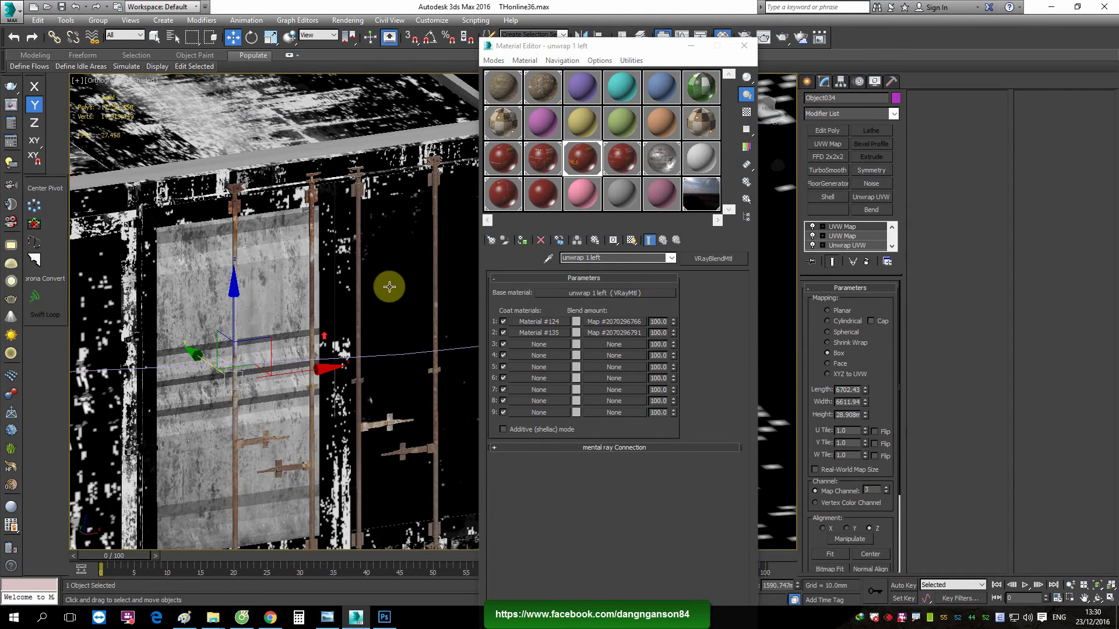
right_click(410, 262)
left_click(448, 415)
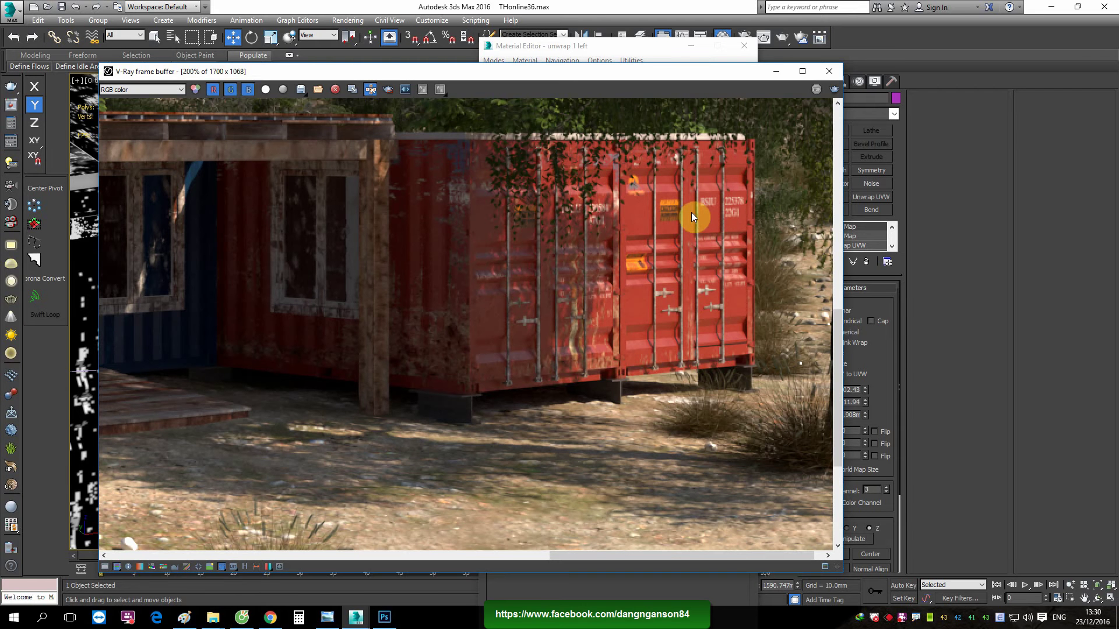
Close the V-Ray frame buffer and the Material Editor after reviewing the red container render
left_click(819, 75)
left_click(745, 44)
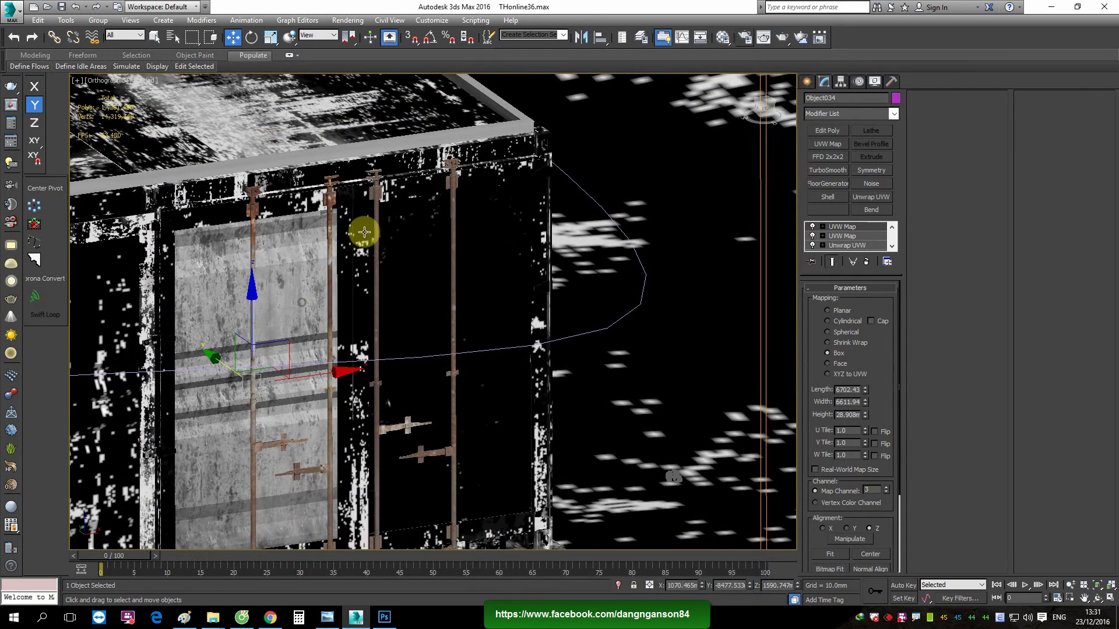
Add an Edit Poly modifier to the door panel and isolate both door panels
scroll(342, 236, "up", 3)
left_click(829, 131)
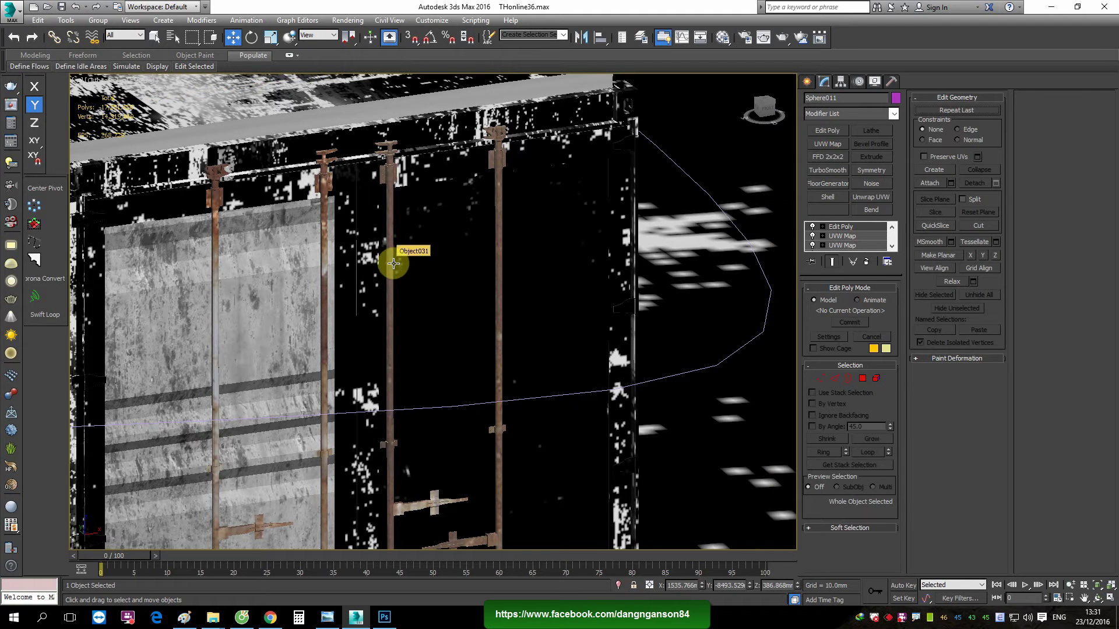
left_click(432, 265, "ctrl")
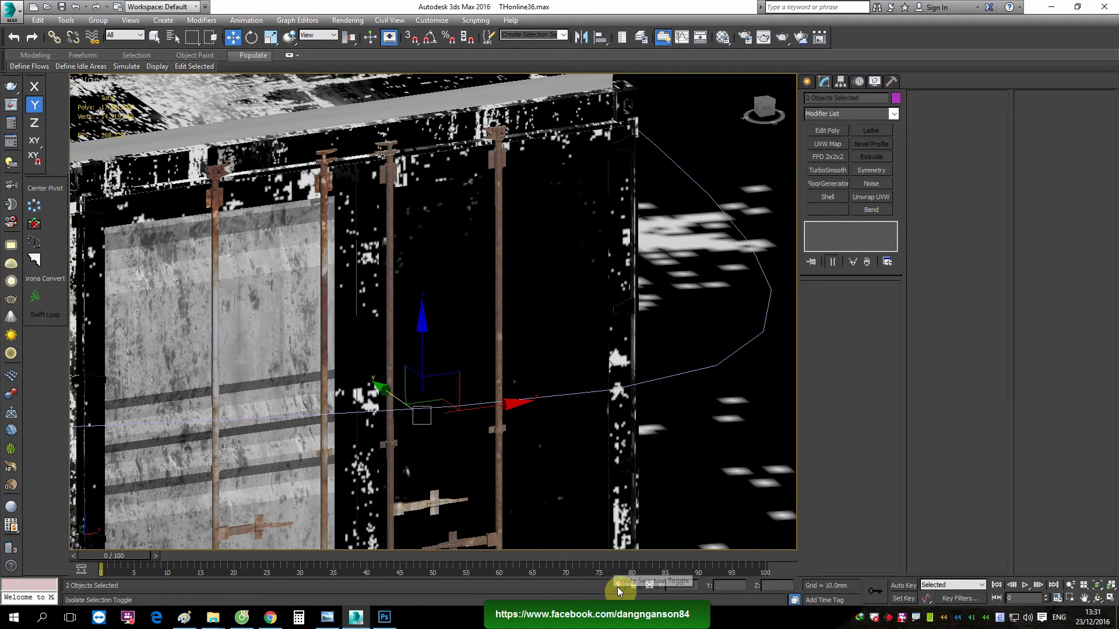
left_click(617, 586)
Attach the other door panel to the Edit Poly panel, opening the Attach Options
left_click(571, 519)
left_click(293, 156)
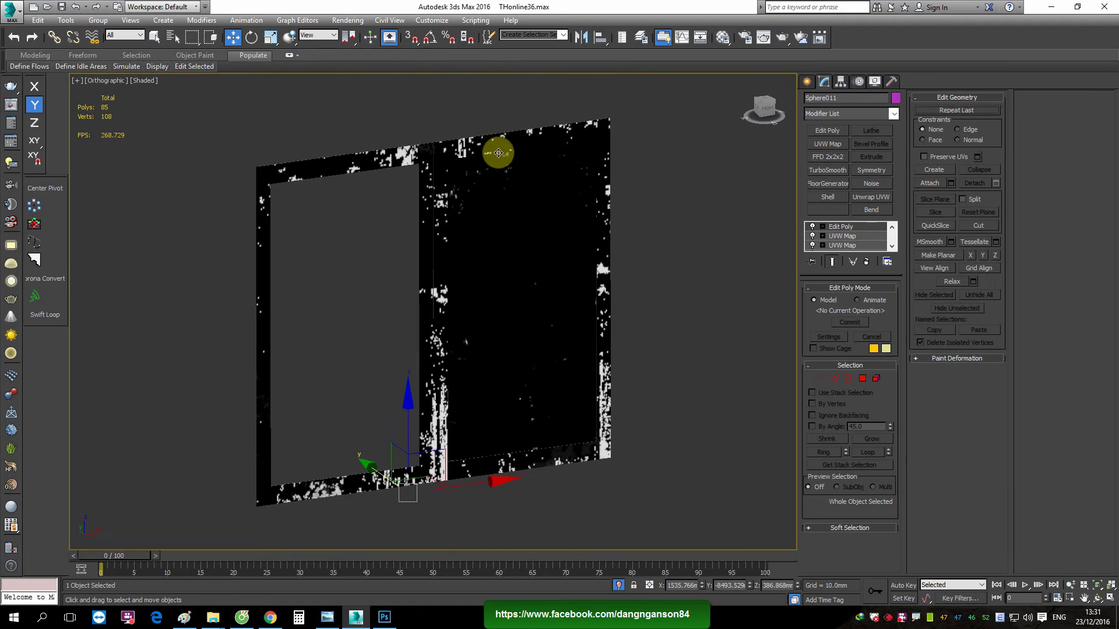
scroll(496, 155, "up", 5)
right_click(494, 234)
left_click(464, 135)
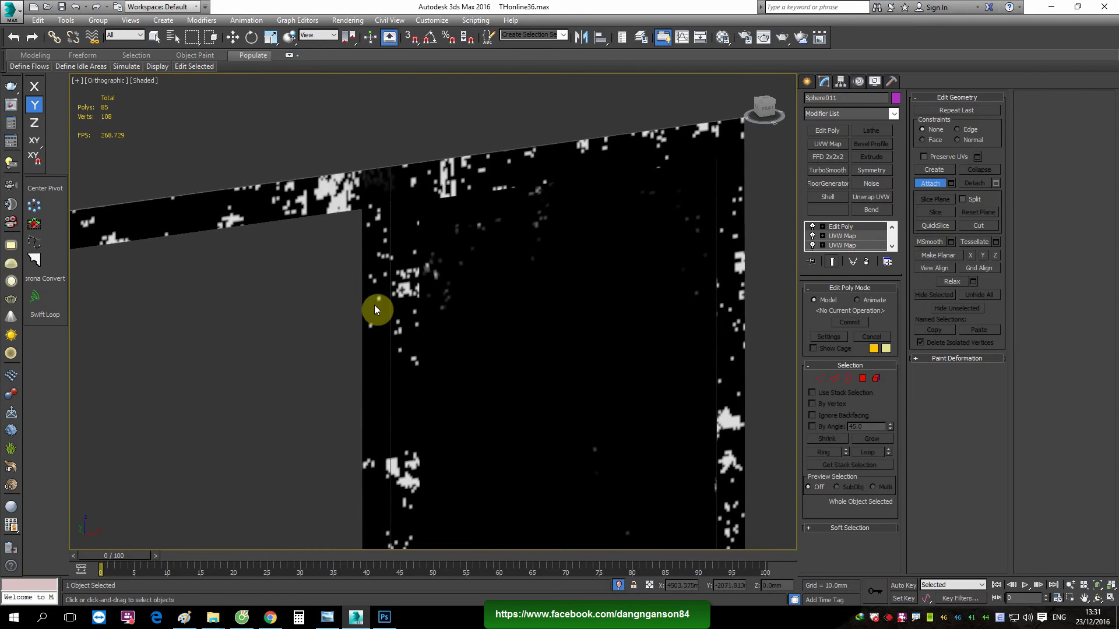
key("w")
left_click(412, 271)
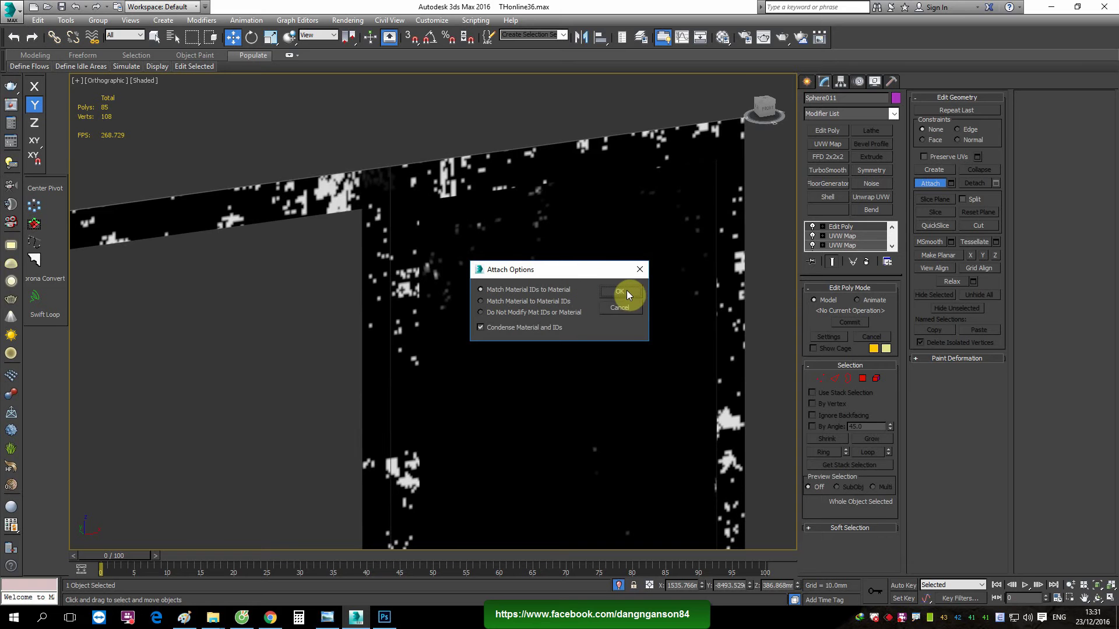
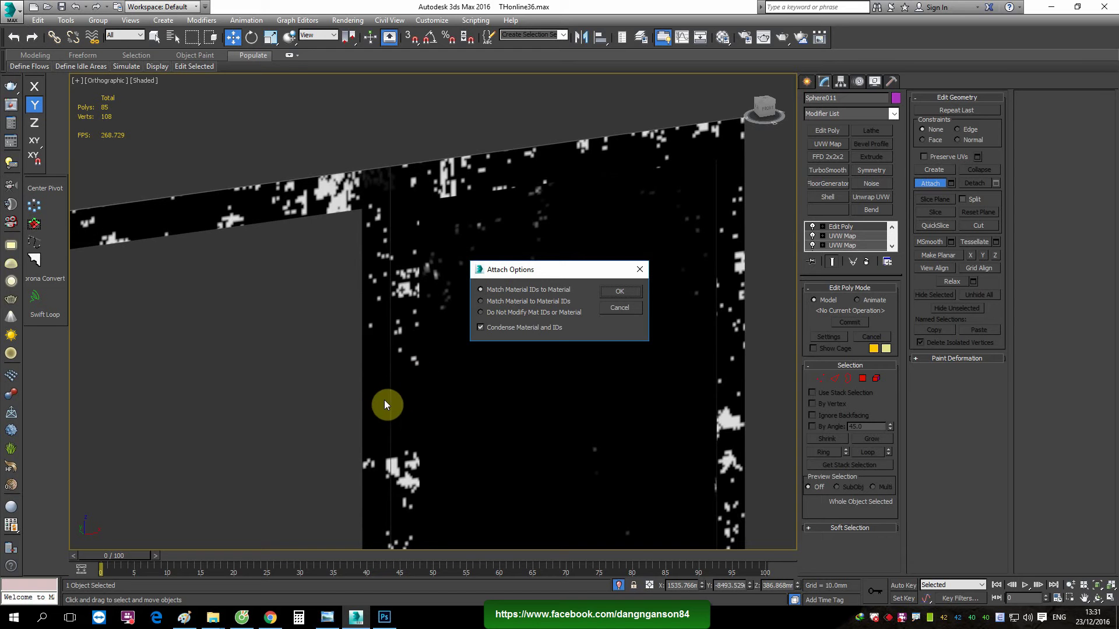
Cancel the attach, select wall Object031, and make the unwrap 1 blend material active in the Material Editor
left_click(620, 310)
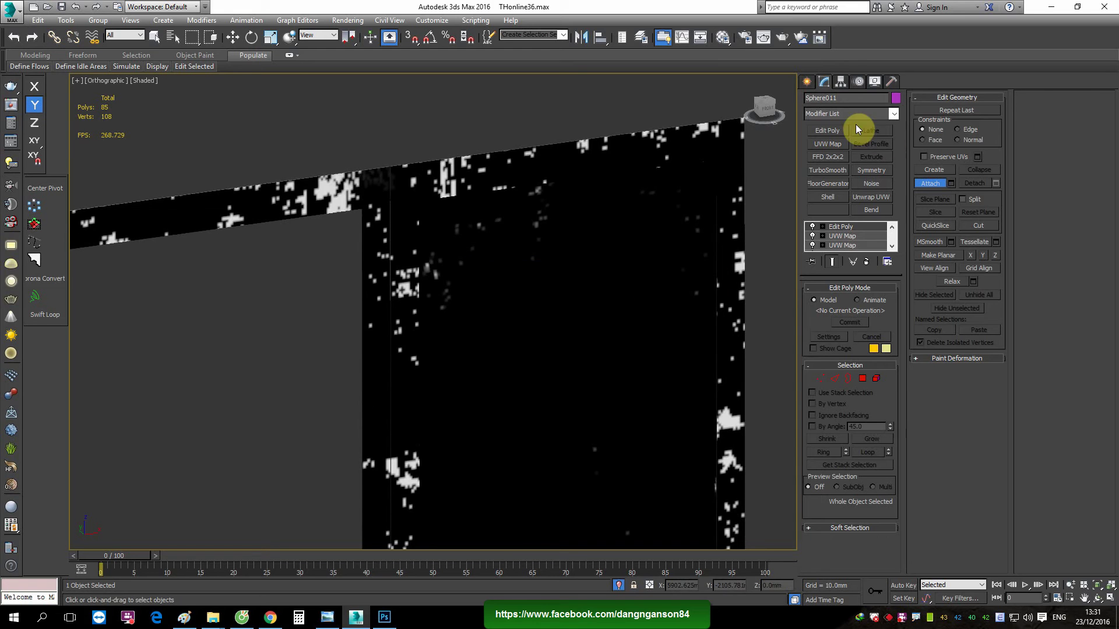
left_click(806, 84)
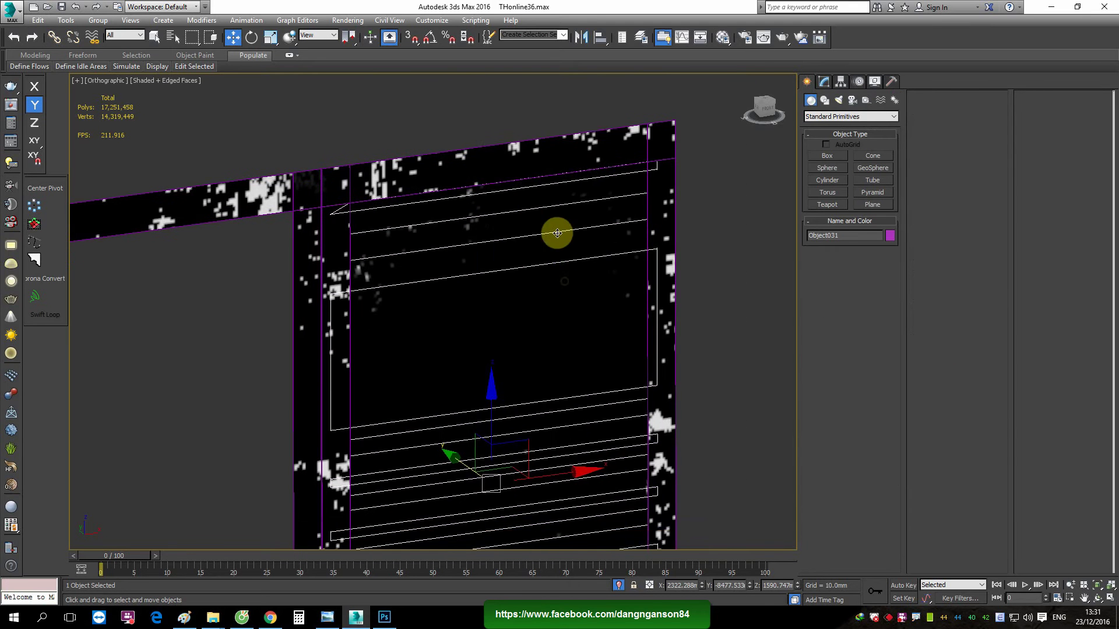
key("m")
left_click(631, 159)
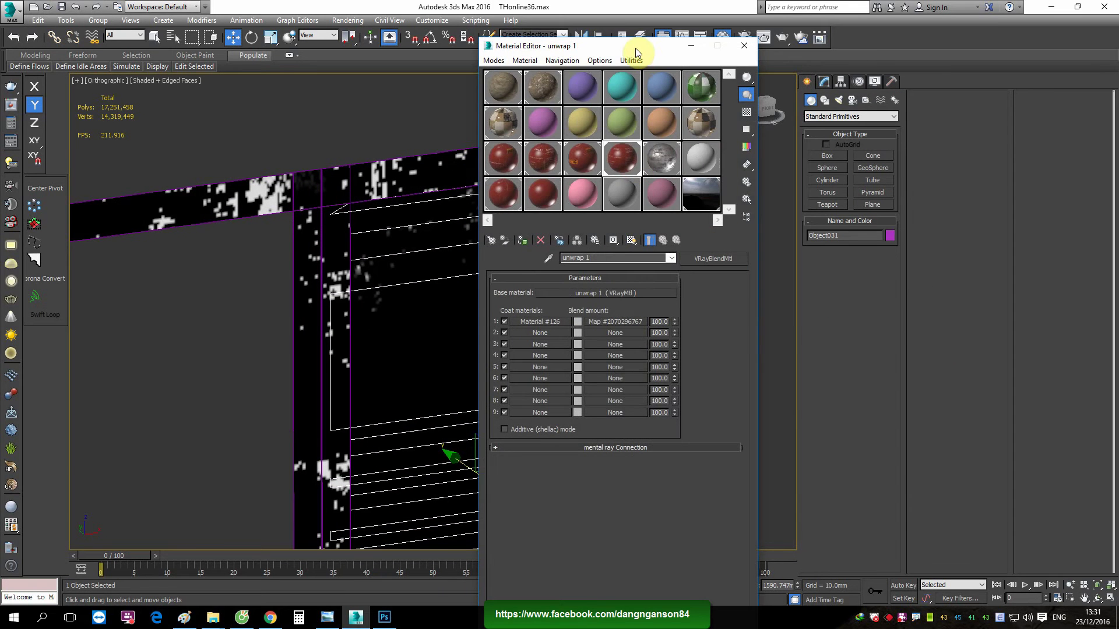
left_click_drag(635, 52, 753, 58)
Copy coat 2 from unwrap 1 left and paste it into unwrap 1's second coat
left_click(701, 197)
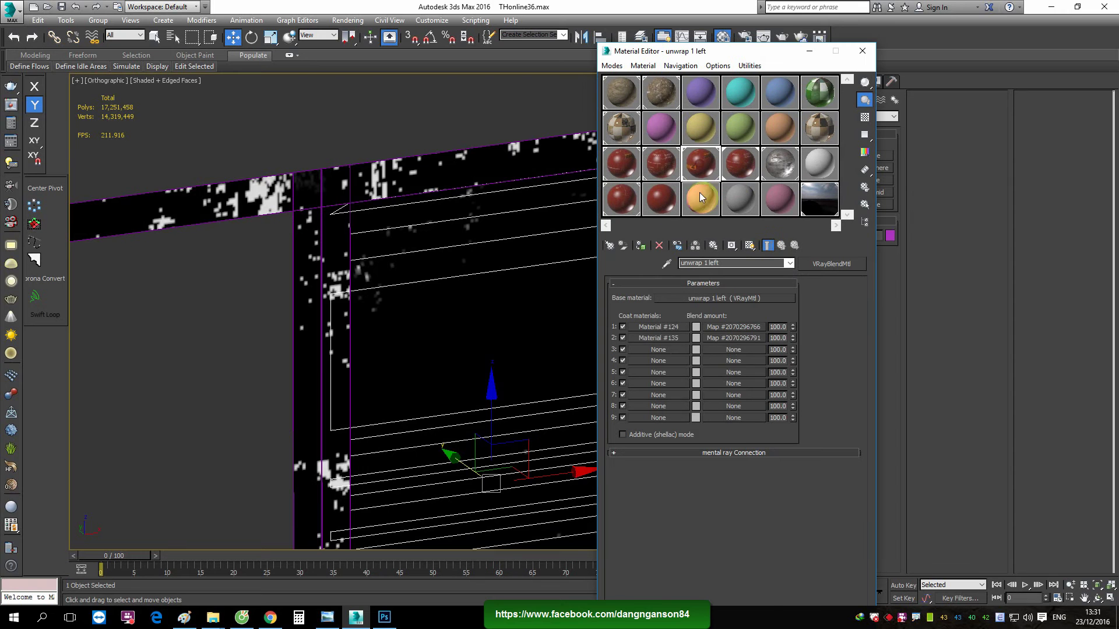
right_click(668, 340)
left_click(687, 360)
left_click(757, 177)
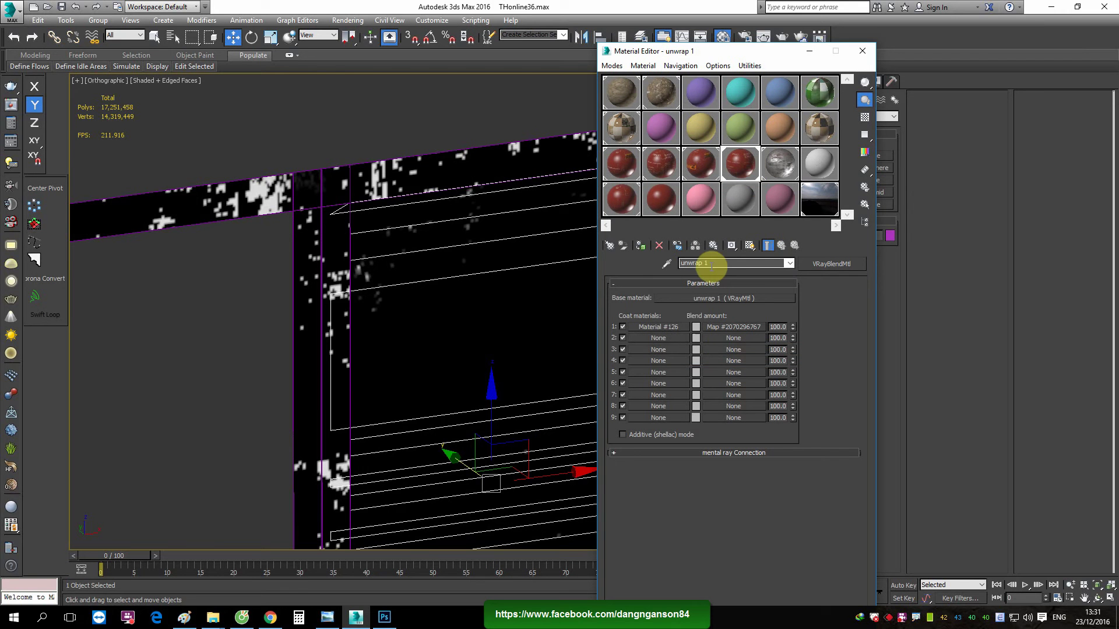
right_click(668, 340)
left_click(694, 356)
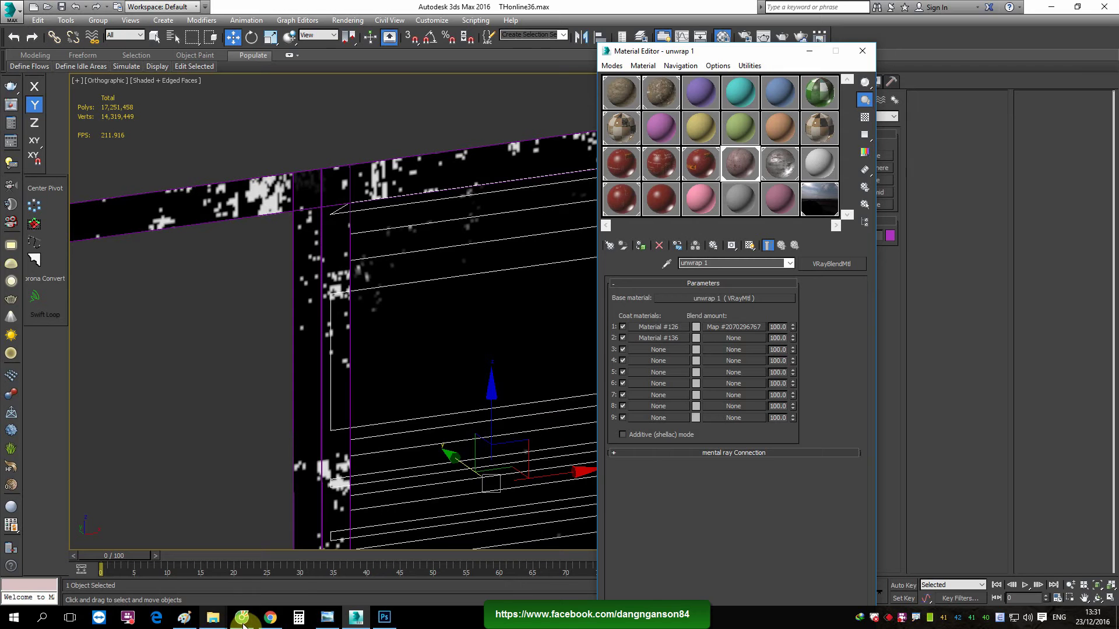
Search images for 'scratch texture' in Cốc Cốc and open a black-and-white grunge result full size
left_click(289, 571)
type("s")
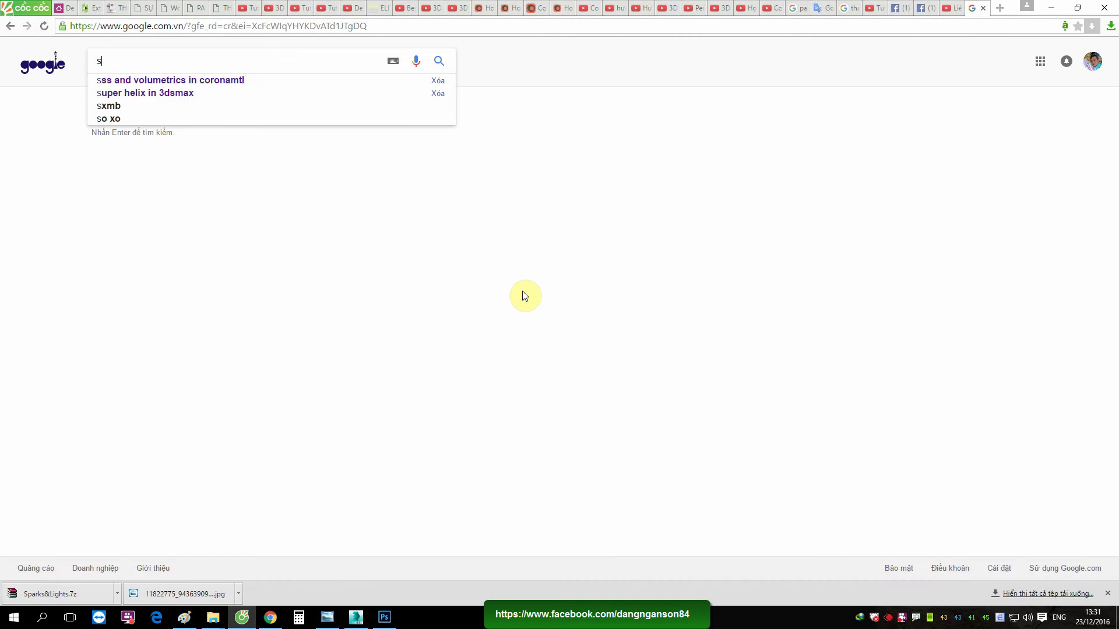
type("cratc")
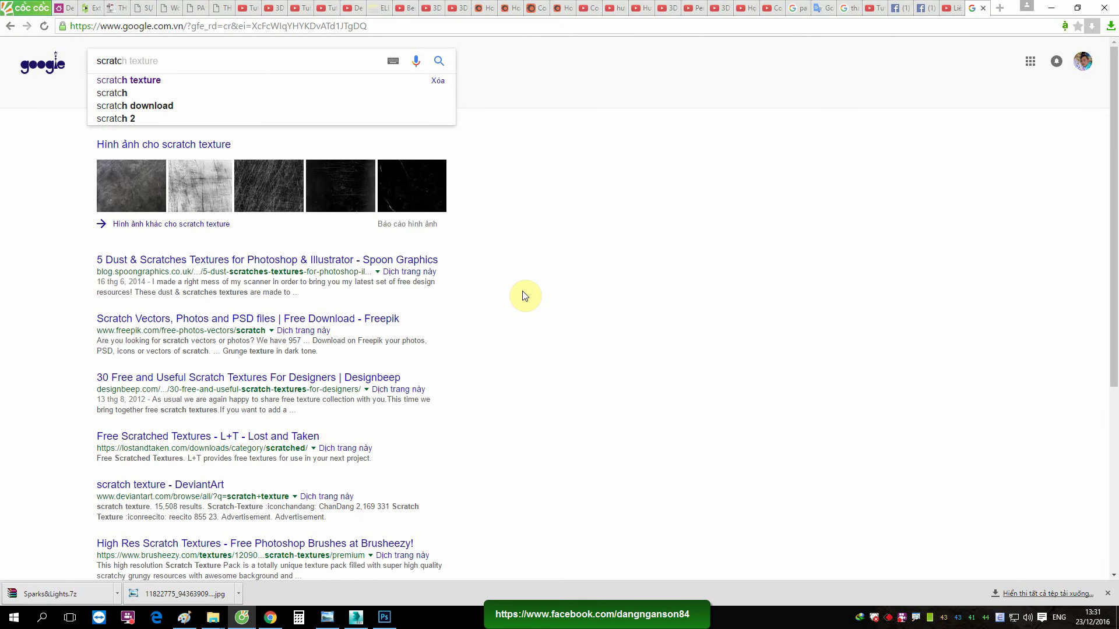
key("Return")
left_click(152, 95)
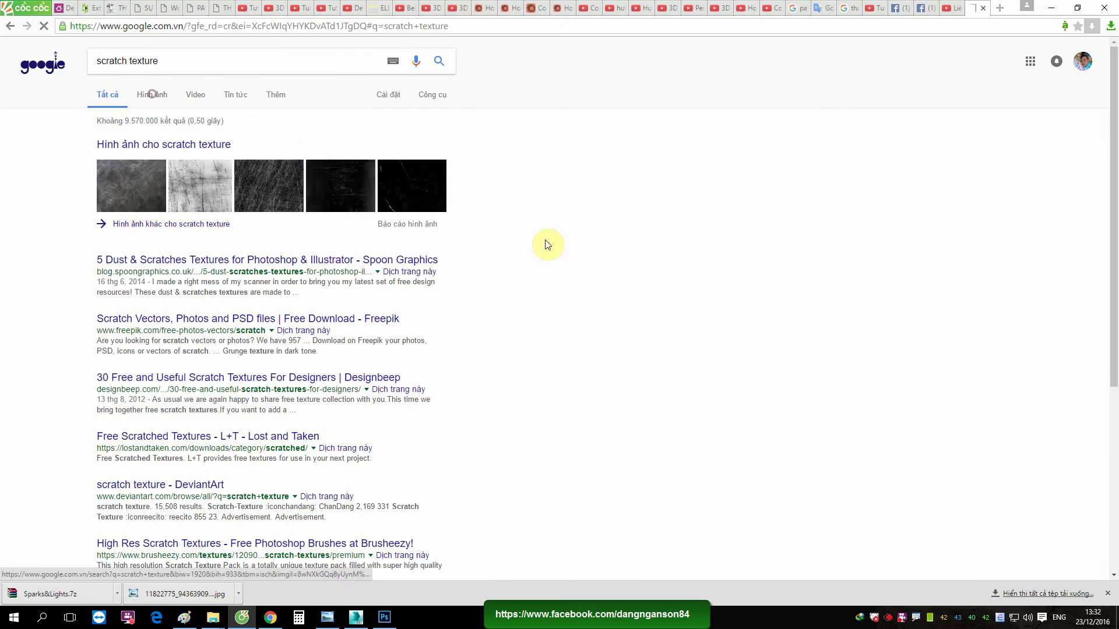
scroll(603, 298, "down", 3)
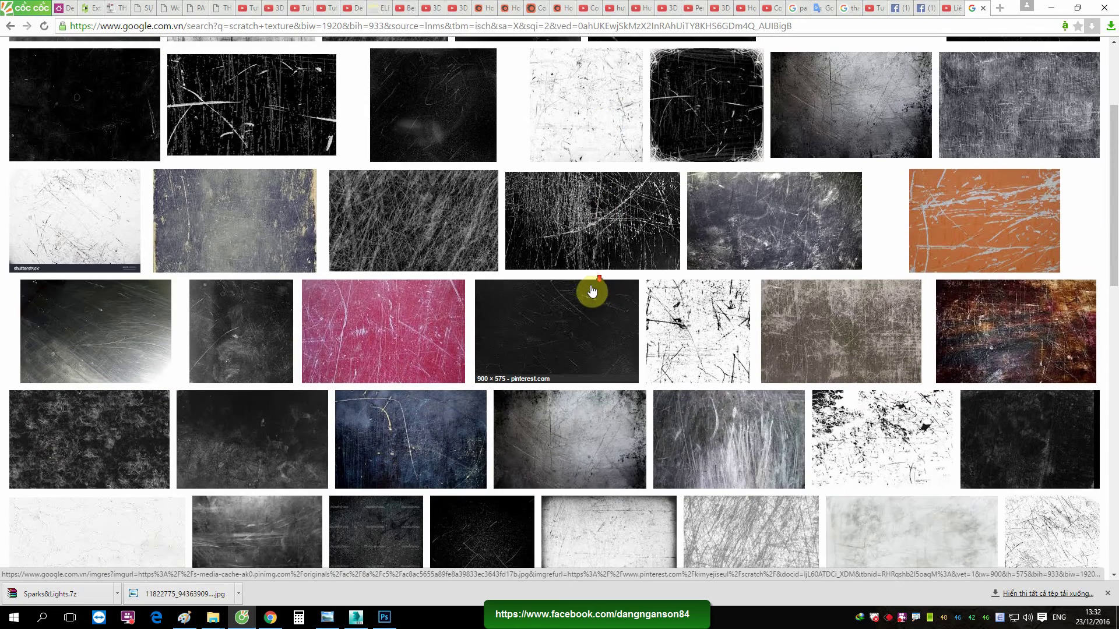
scroll(601, 288, "down", 2)
scroll(592, 290, "down", 2)
scroll(587, 291, "down", 5)
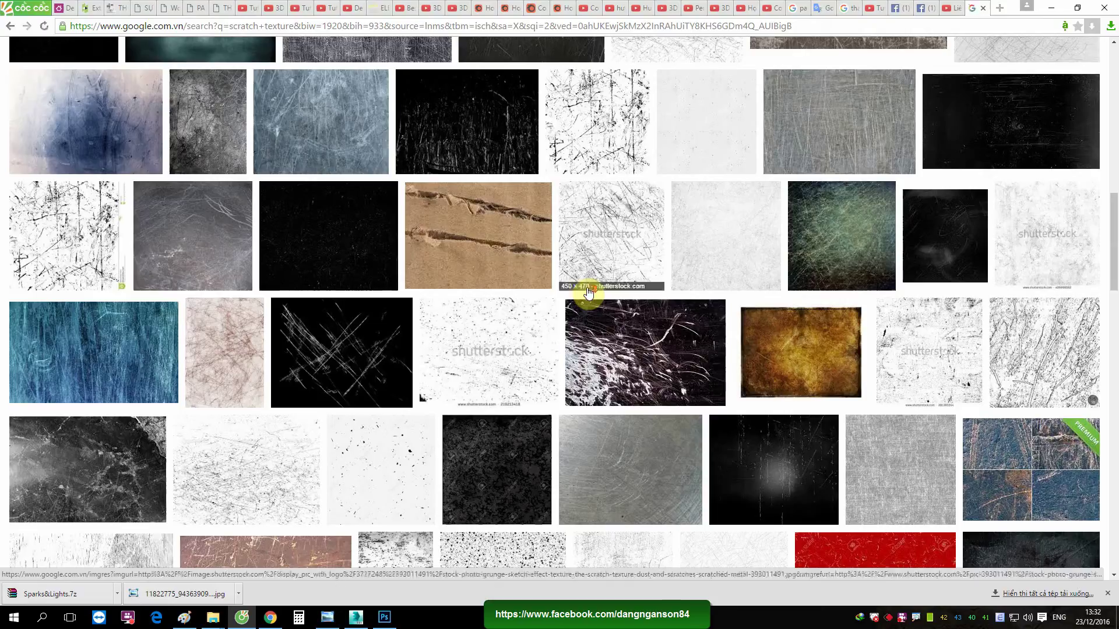
left_click(623, 95)
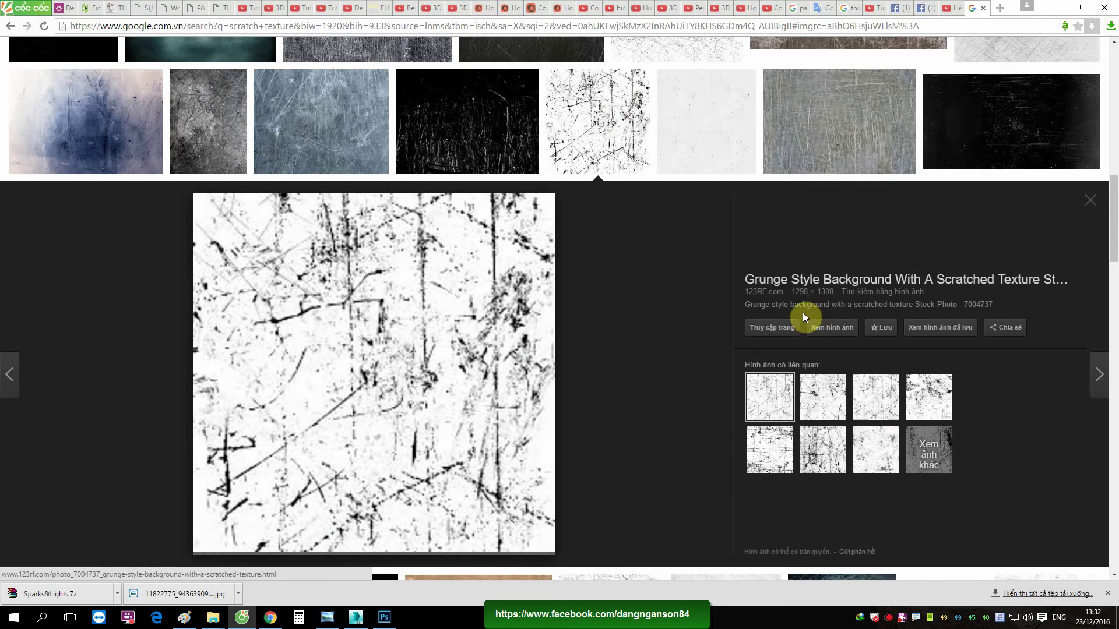
left_click(833, 328)
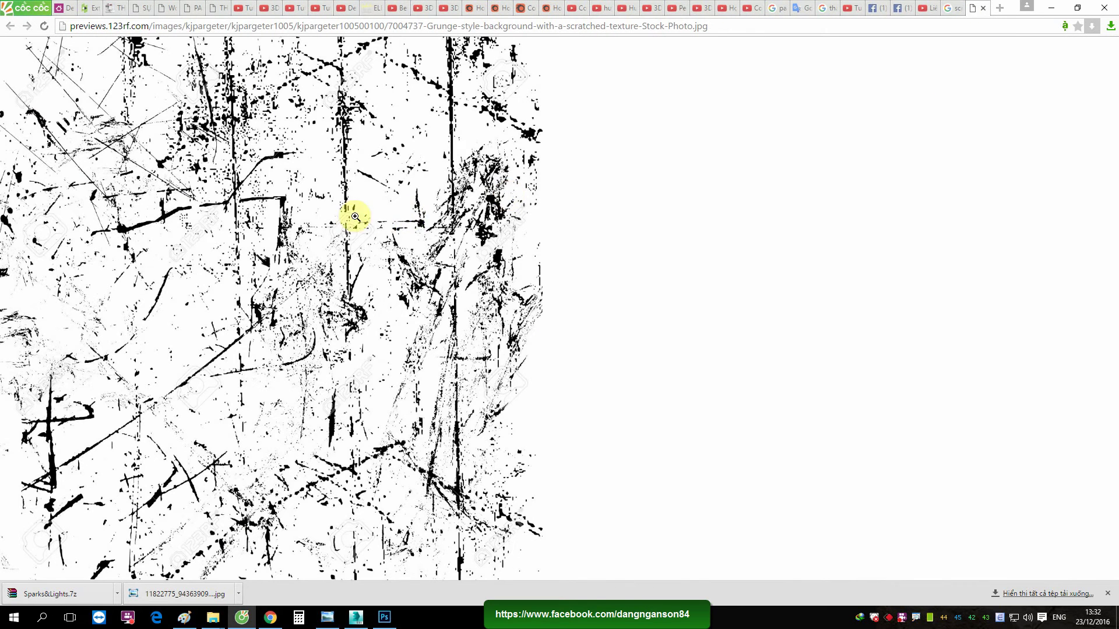
Save the texture image into D:\Full Bitmap\scratch
right_click(350, 213)
left_click(380, 237)
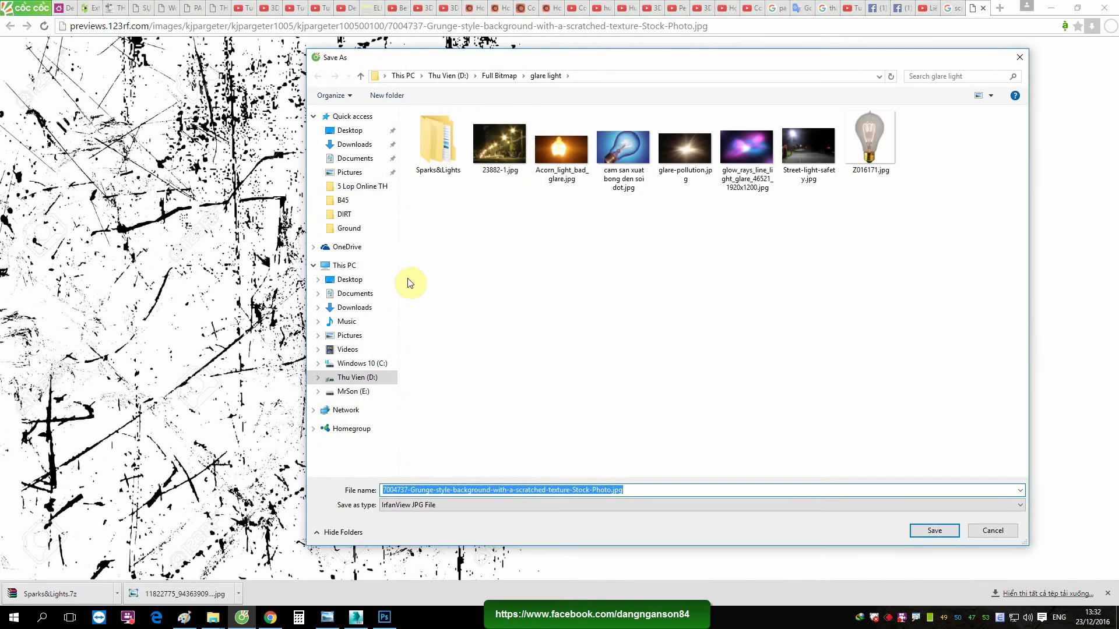
left_click(355, 379)
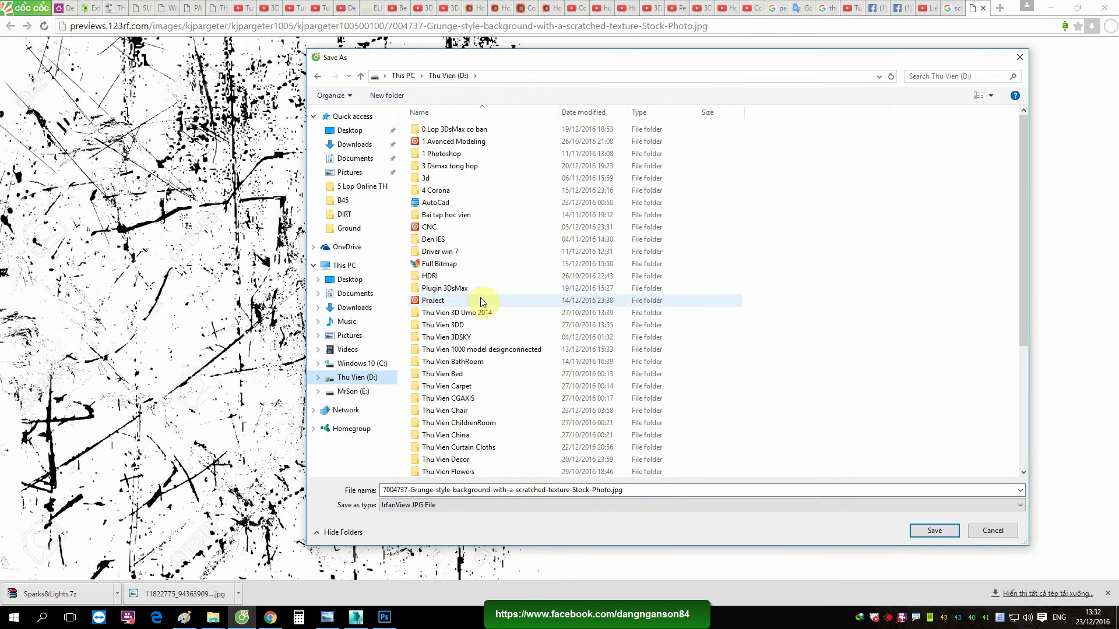
left_click(467, 264)
double_click(467, 264)
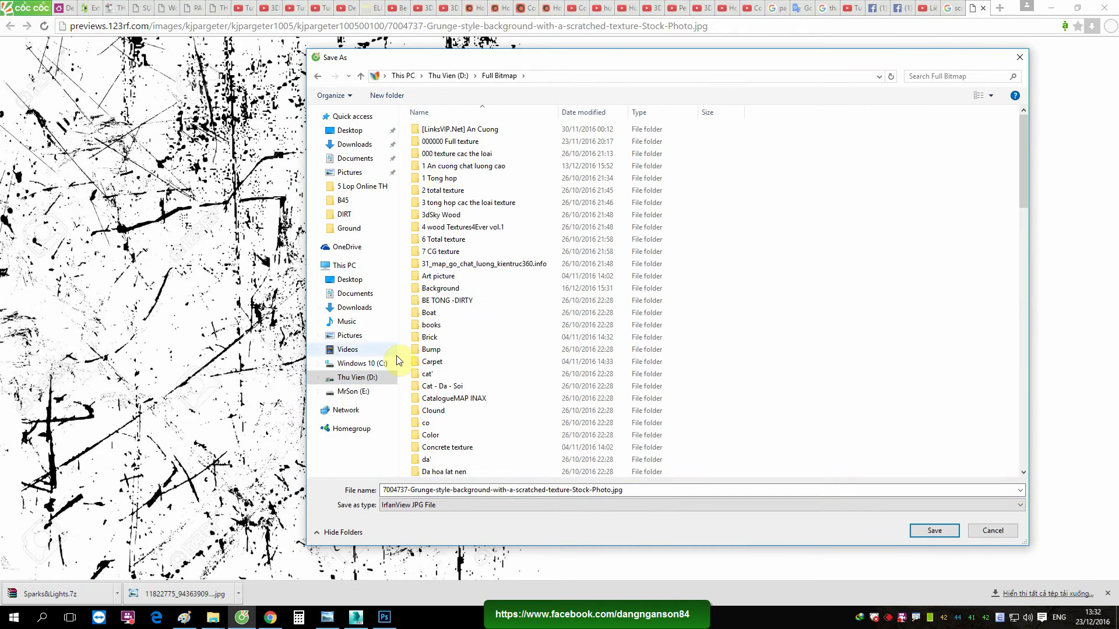
key("s")
double_click(460, 140)
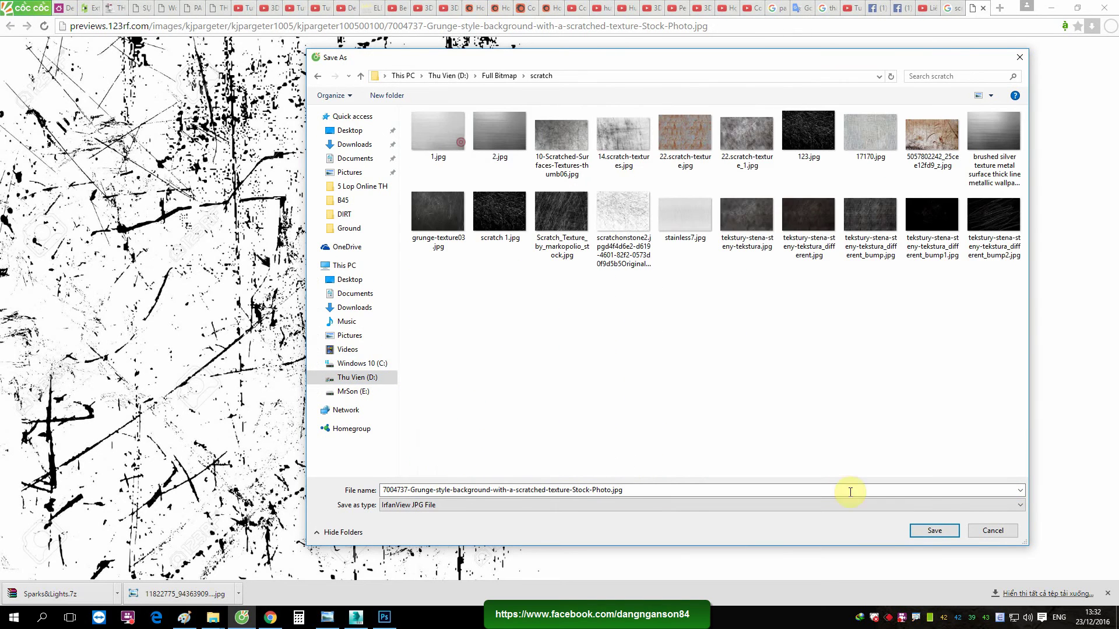
left_click(934, 530)
Open the texture in Photoshop, invert it, and add a Threshold adjustment at 240
left_click(80, 592)
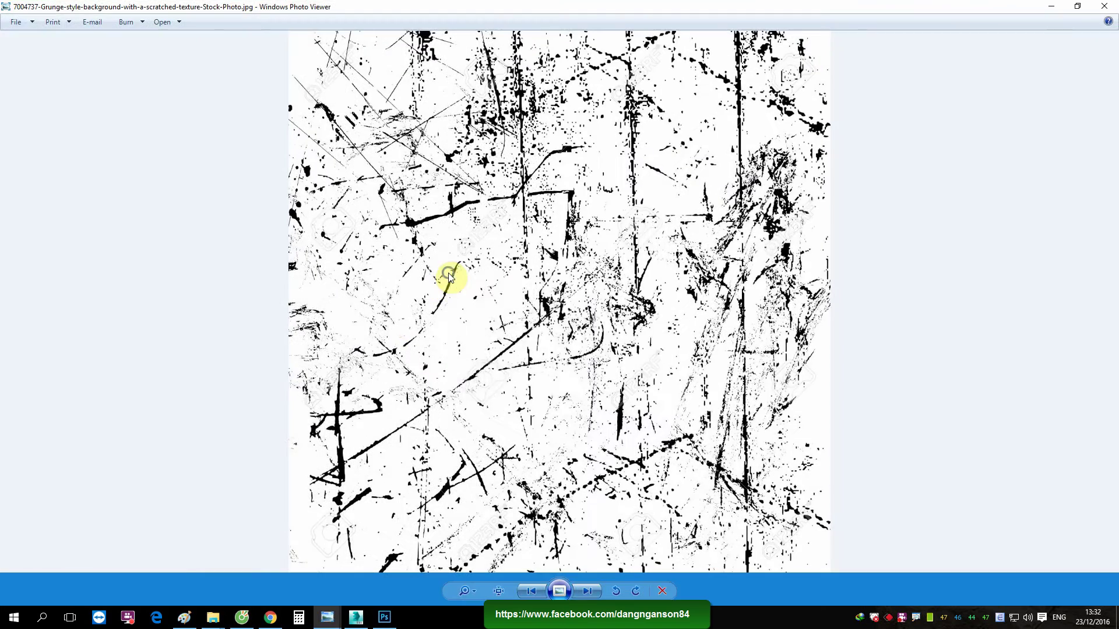
right_click(450, 275)
left_click(634, 318)
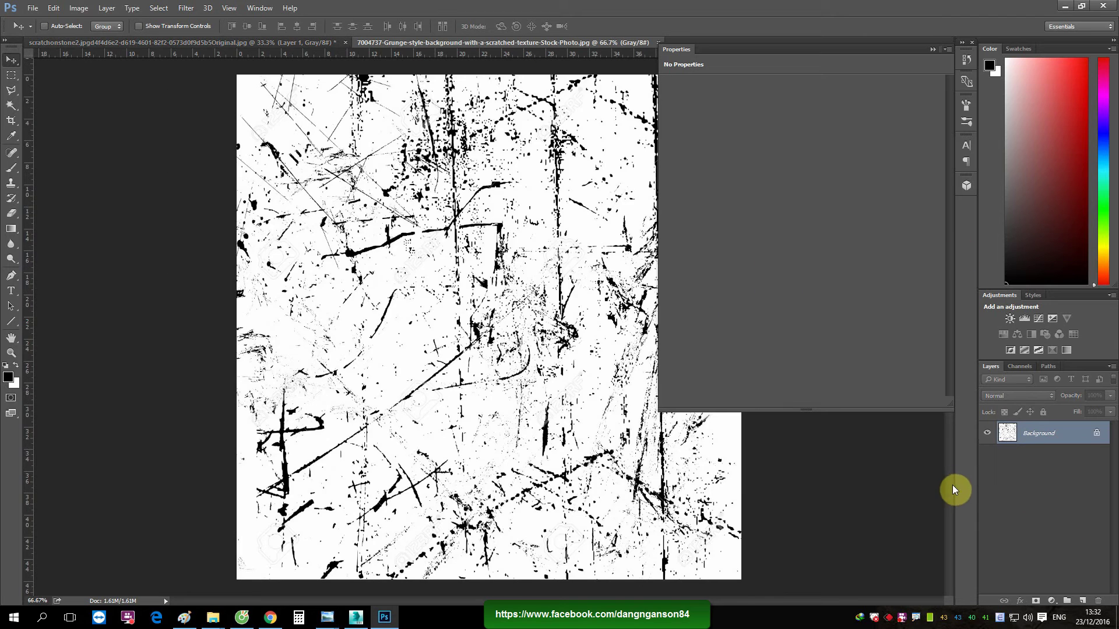
key("ctrl+i")
left_click(1054, 603)
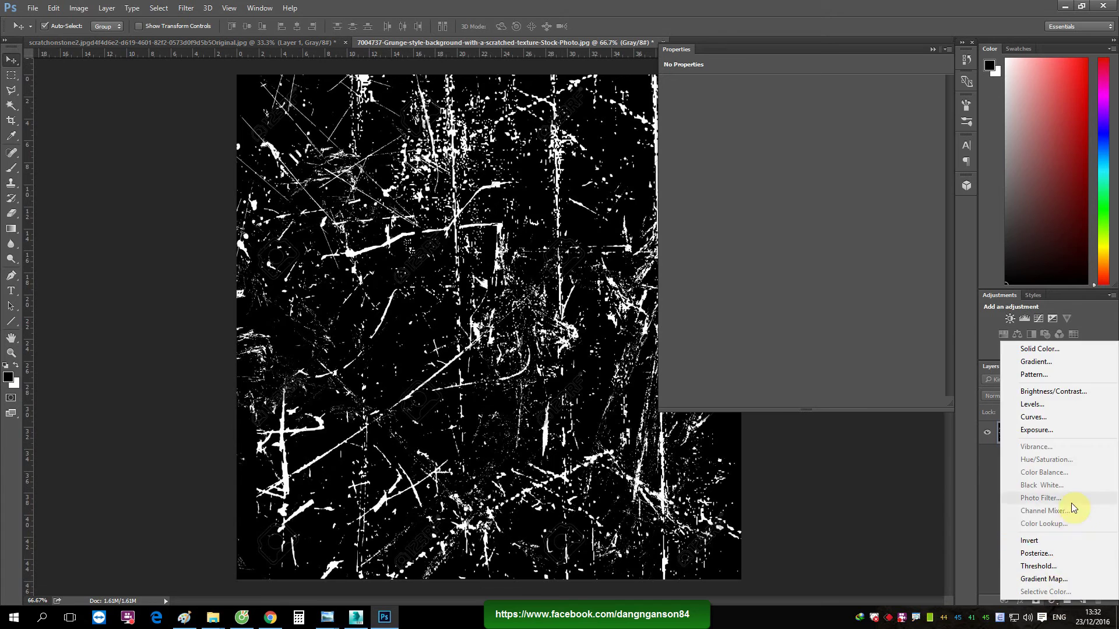
left_click(1058, 565)
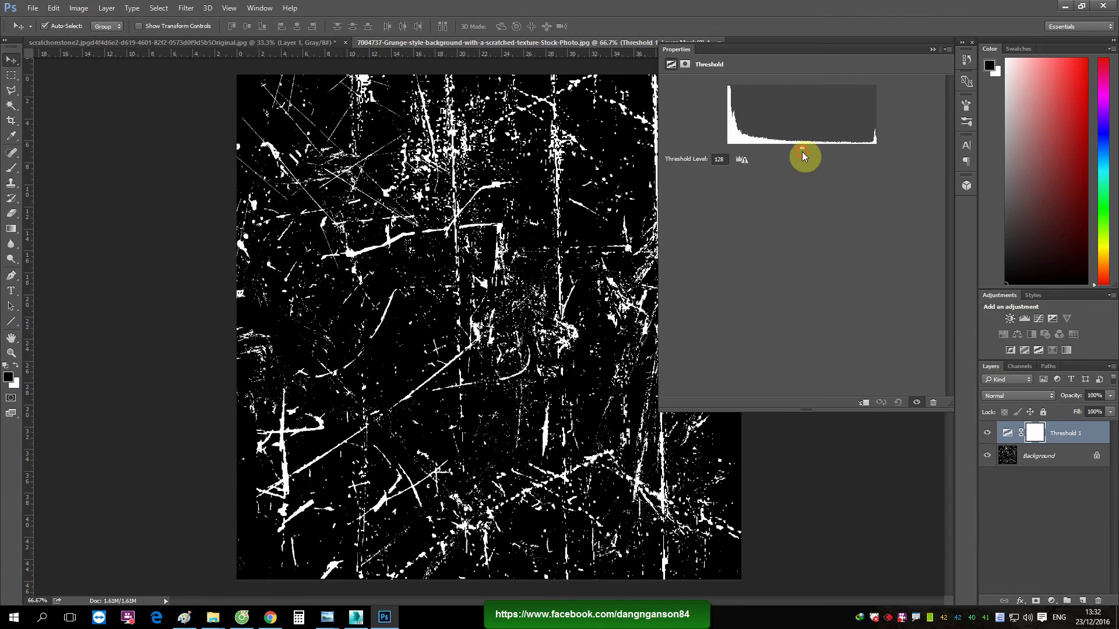
mouse_move(802, 148)
left_mouse_down()
mouse_move(743, 149)
mouse_move(910, 153)
mouse_move(855, 159)
left_mouse_up()
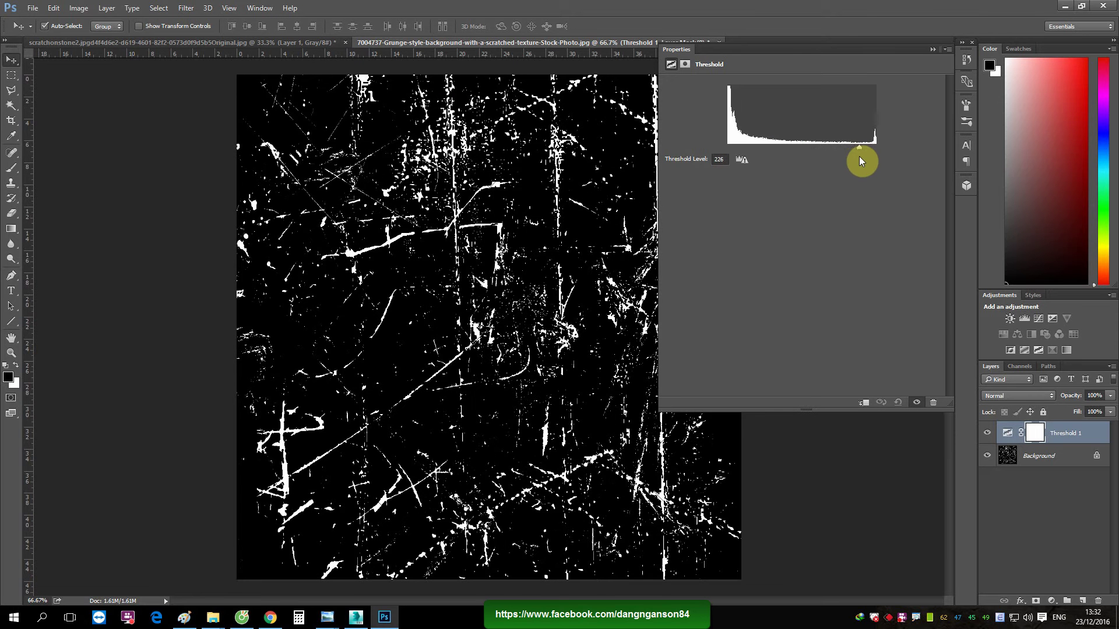
Start Save As and browse to E:\2 Lop 3dsmax online\5 Lop Online TH\B46
left_click(33, 8)
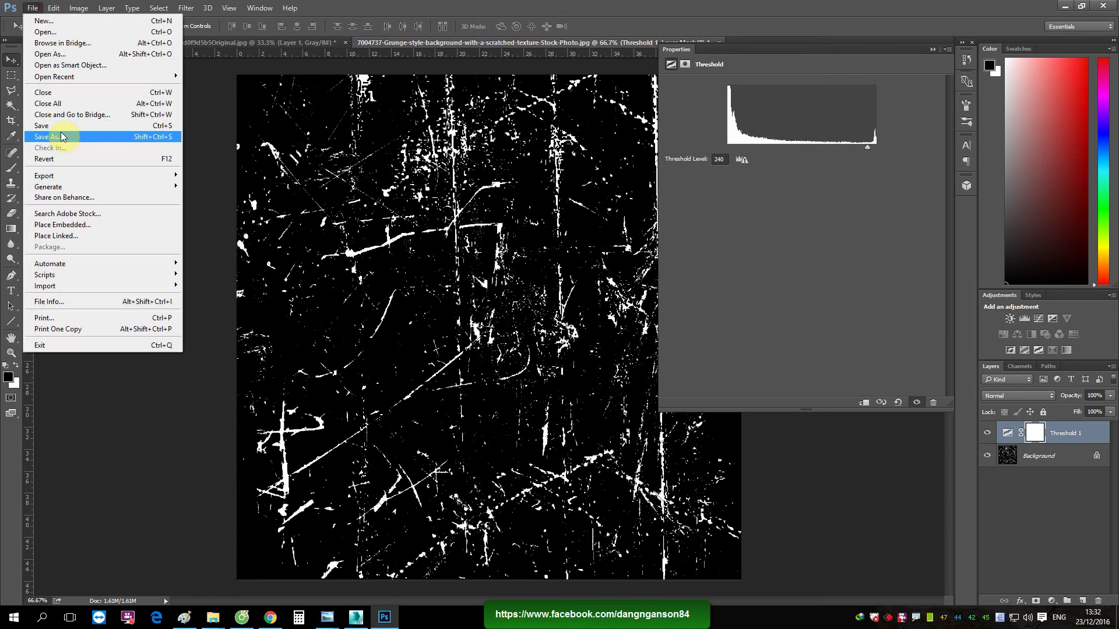
left_click(58, 142)
left_click(51, 343)
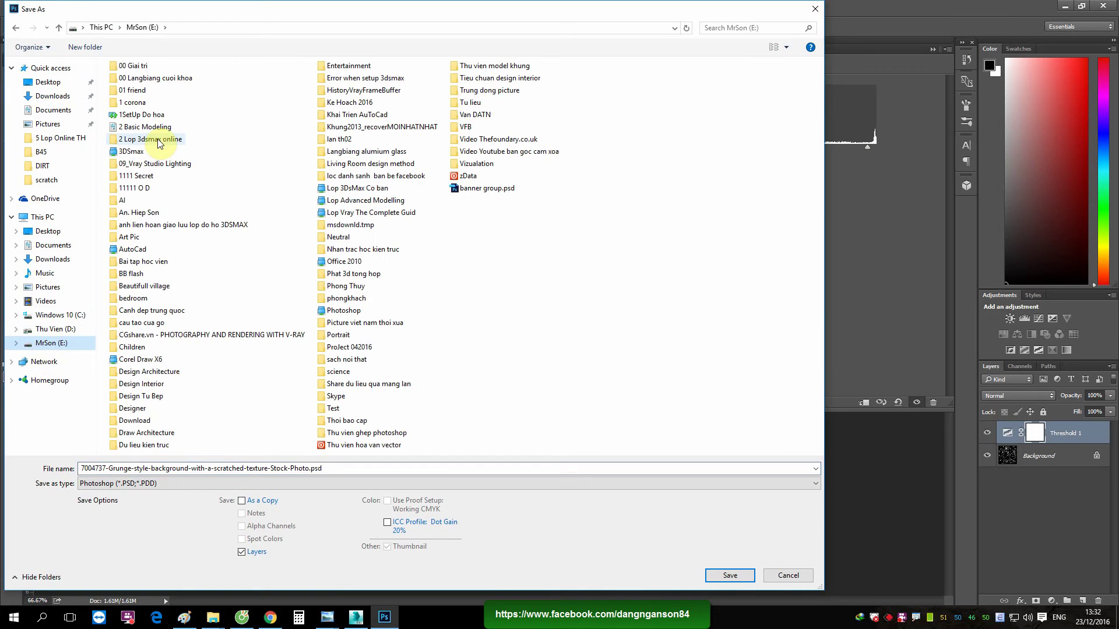
double_click(158, 140)
double_click(159, 95)
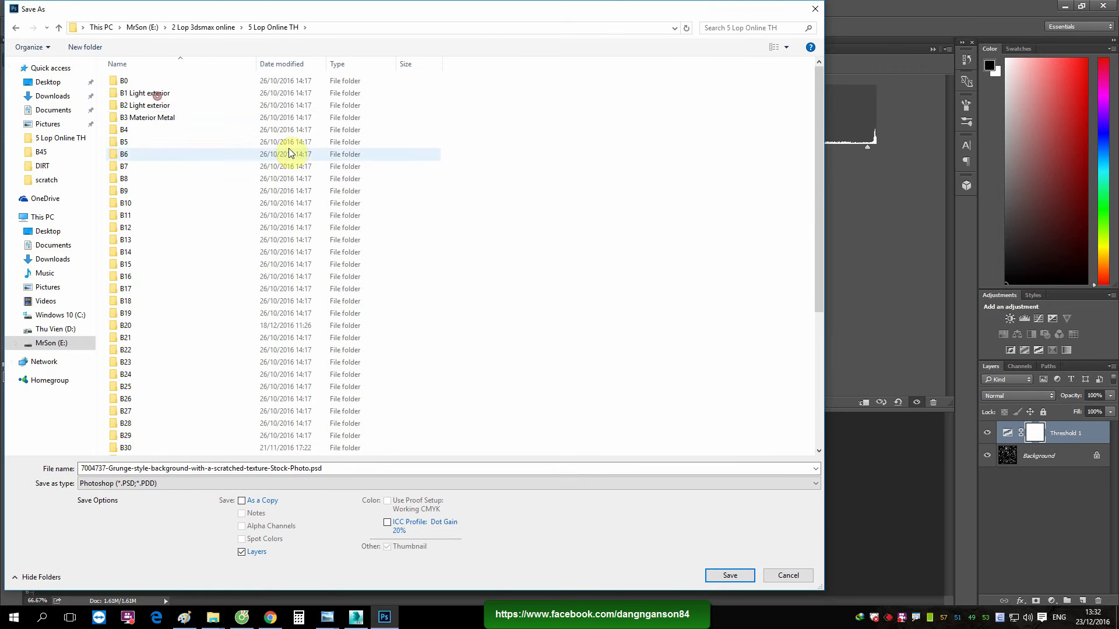
scroll(243, 242, "down", 5)
scroll(151, 445, "down", 1)
double_click(153, 448)
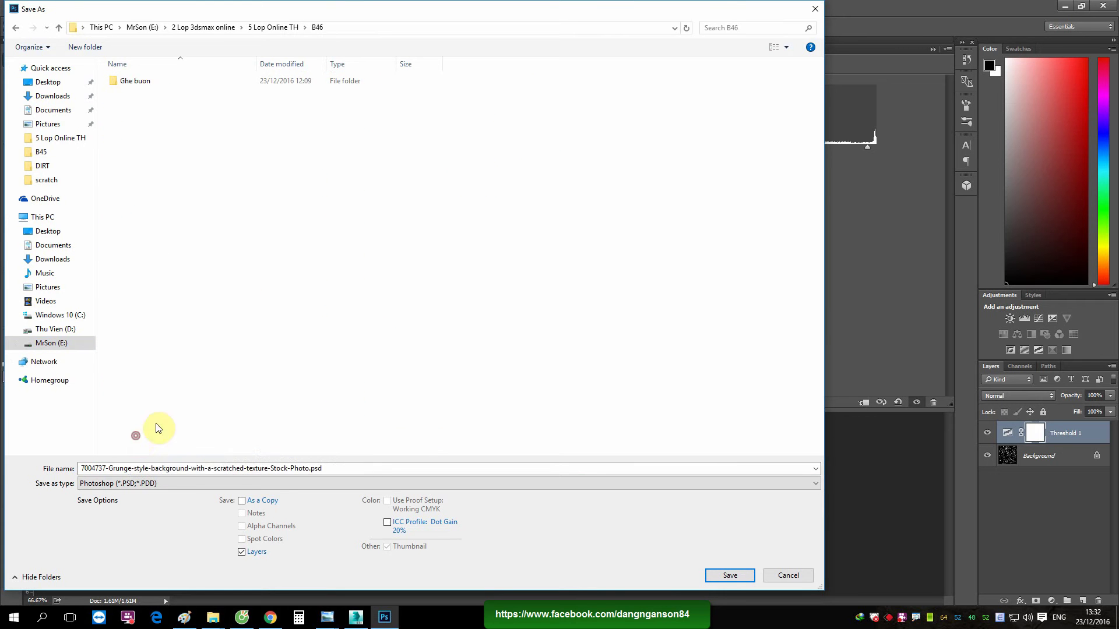
Save the image as JPEG named 'scratch 22', accepting the JPEG options
triple_click(161, 468)
type("scratch 22")
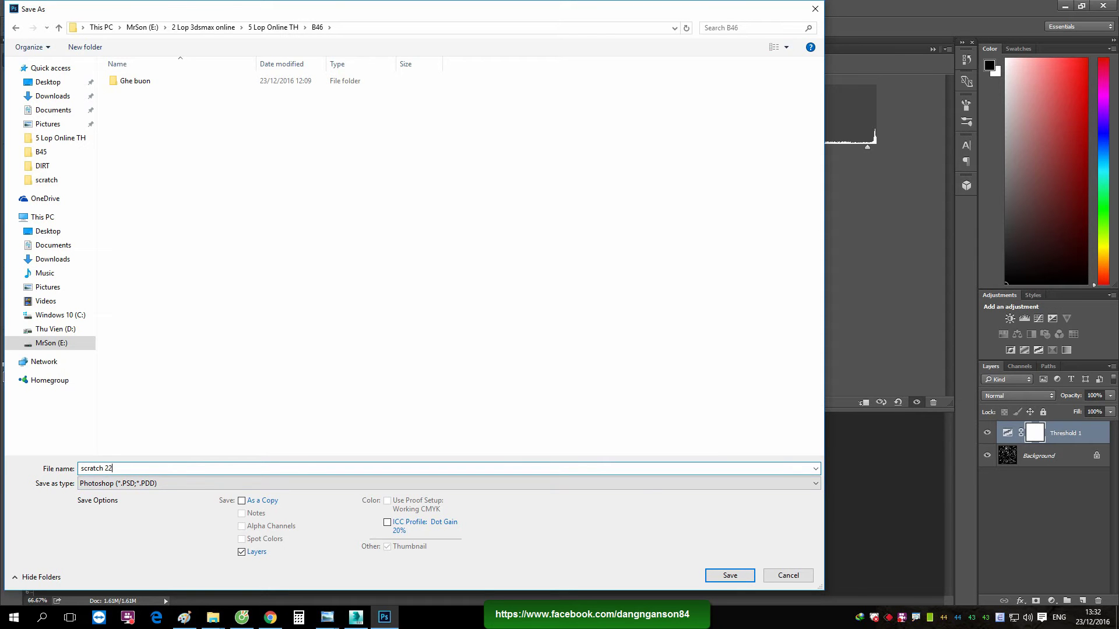
left_click(157, 484)
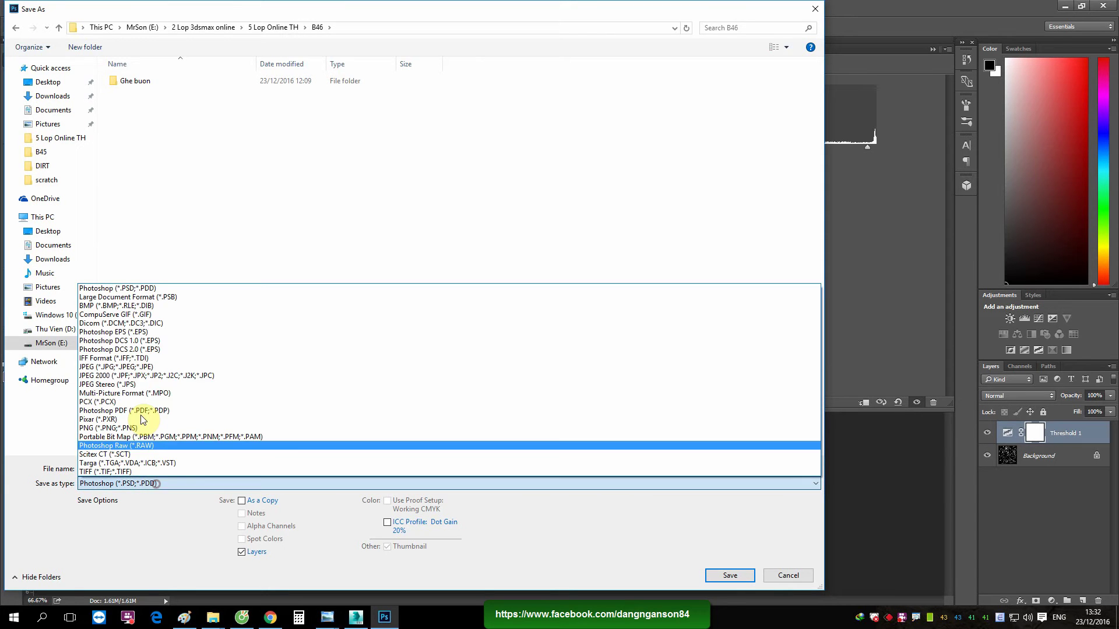
left_click(134, 363)
key("Return")
left_click(626, 186)
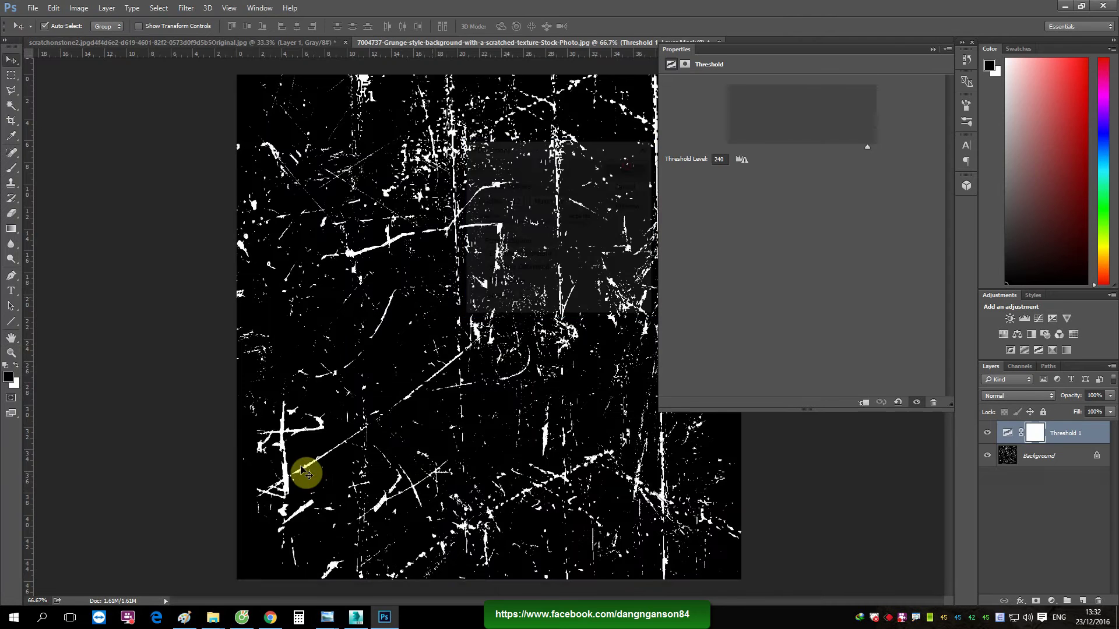
left_click(356, 617)
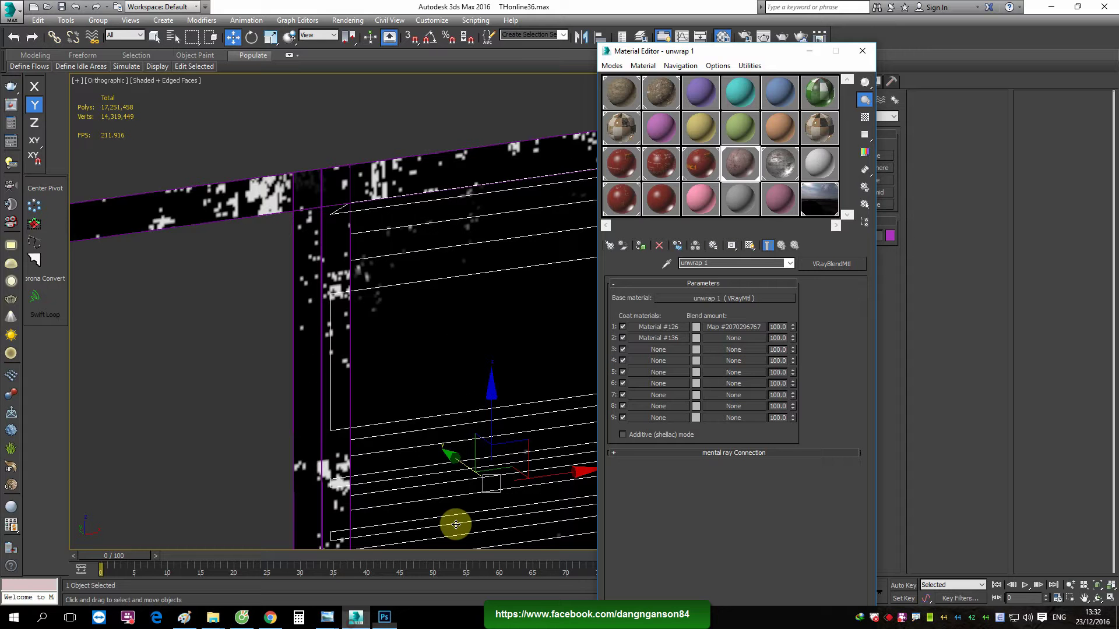
Assign a Bitmap map to coat 2's blend amount and browse into the E: drive
left_click(741, 343)
double_click(178, 194)
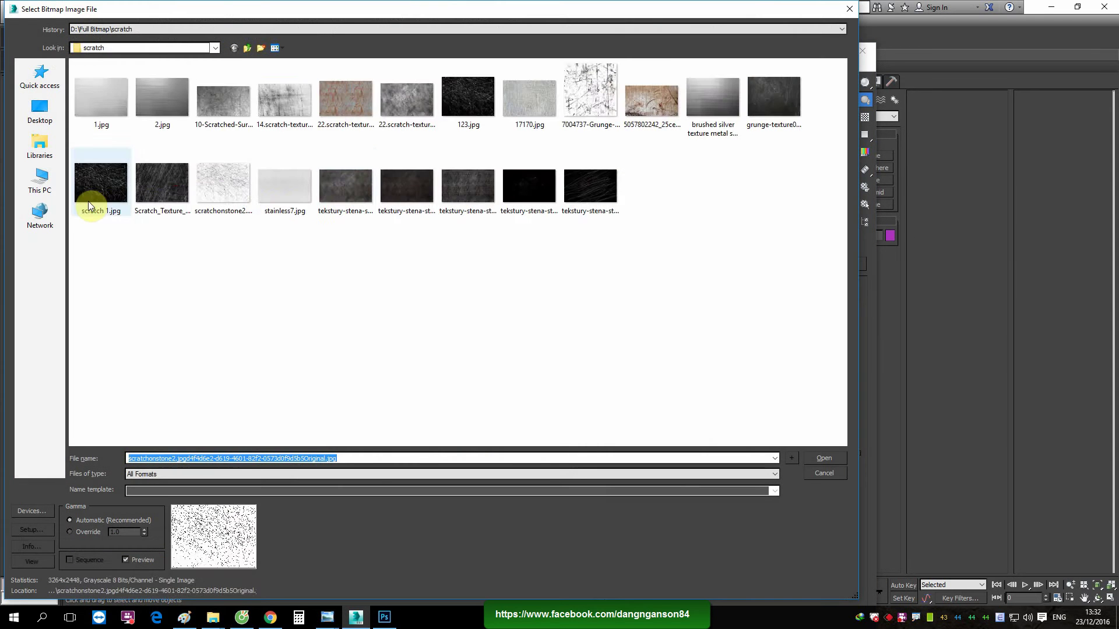
left_click(39, 181)
left_click(401, 166)
double_click(401, 166)
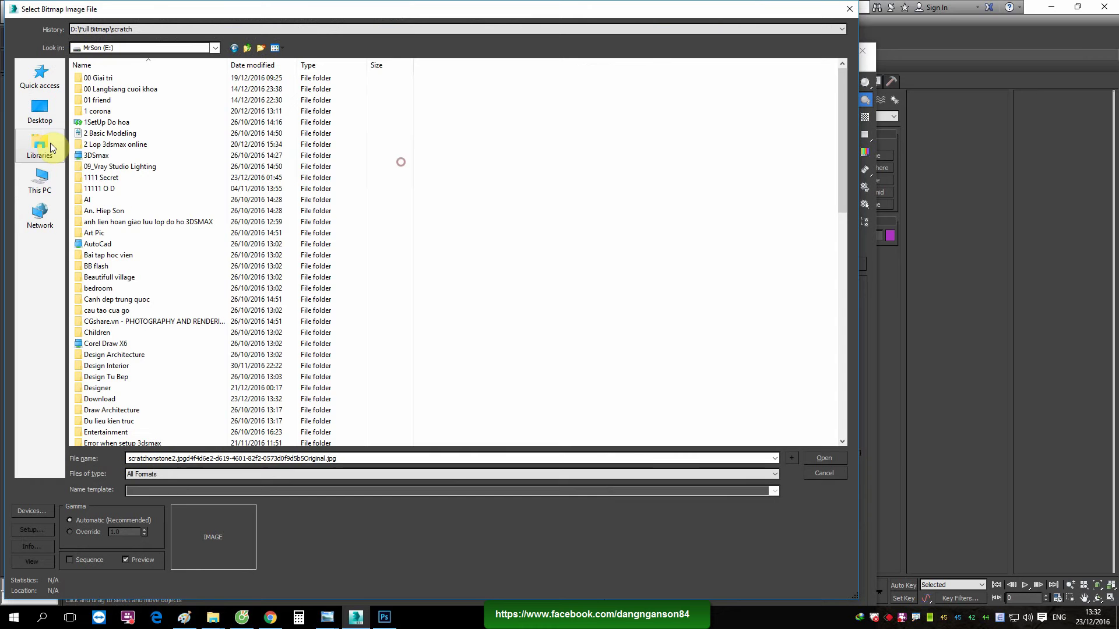
Load scratch 22.jpg from 2 Lop 3dsmax online\5 Lop Online TH\B46 and select its map channel field
double_click(148, 141)
left_click(131, 89)
double_click(131, 90)
scroll(152, 204, "down", 9)
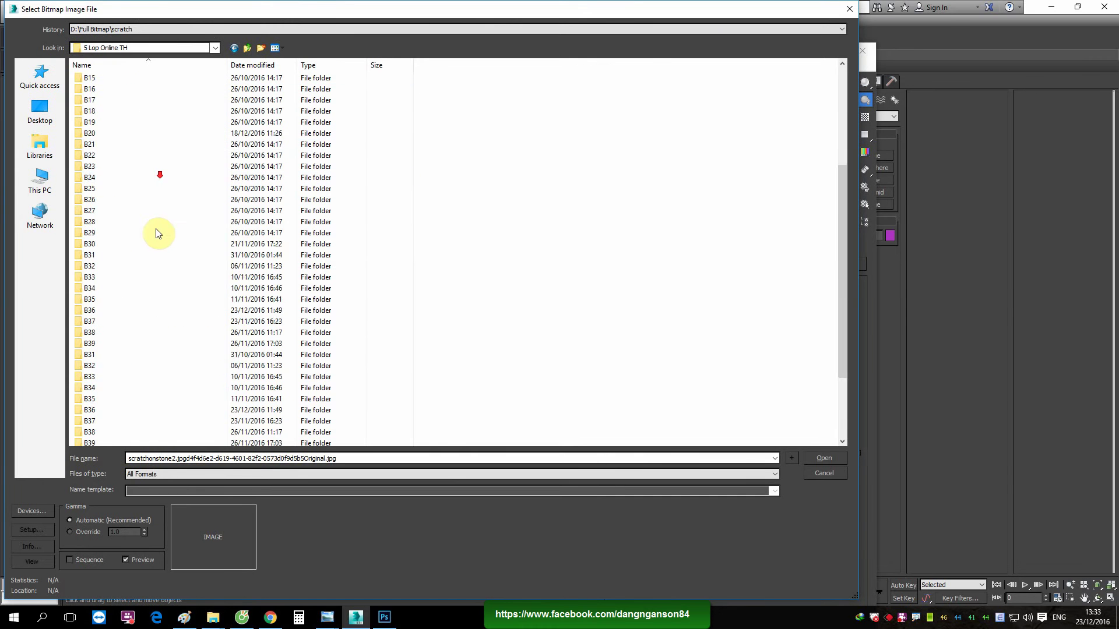
double_click(112, 322)
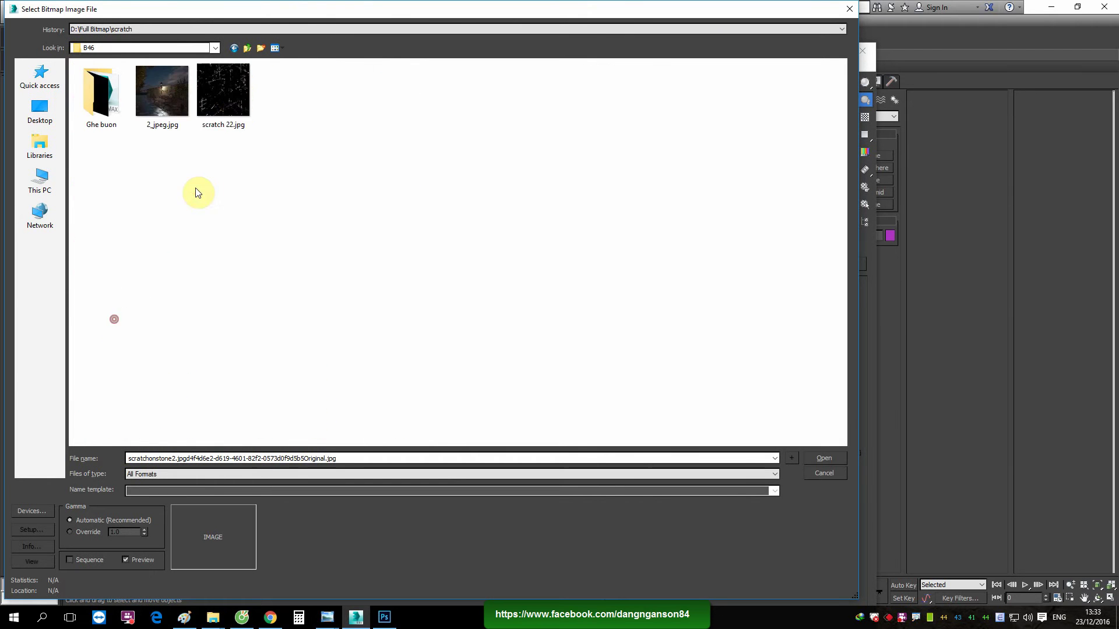
double_click(225, 93)
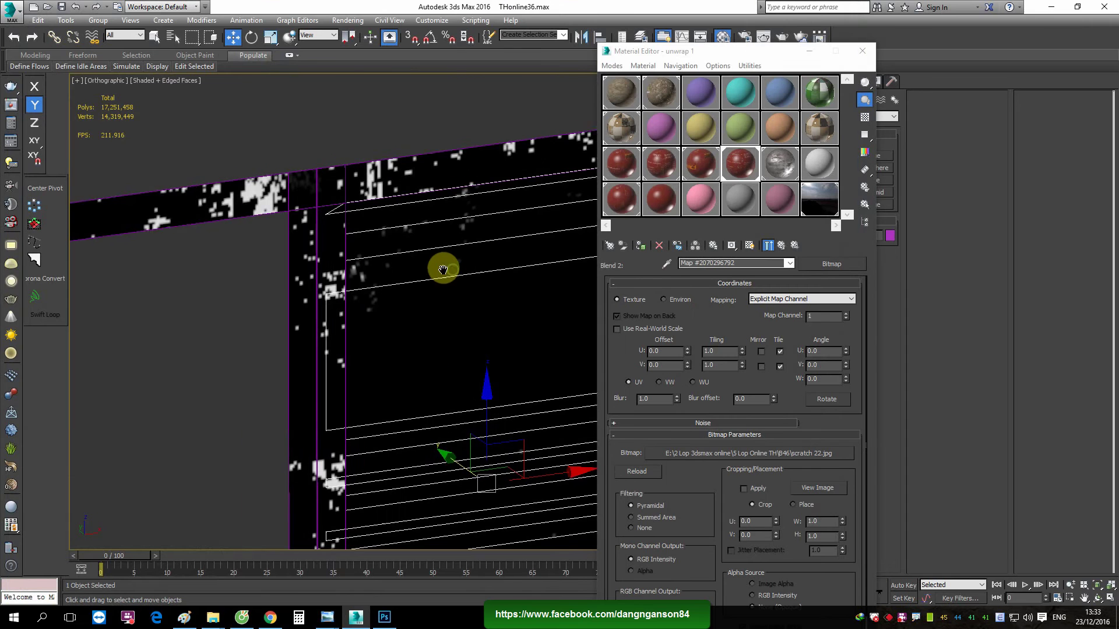
middle_click_drag(525, 265, 434, 258)
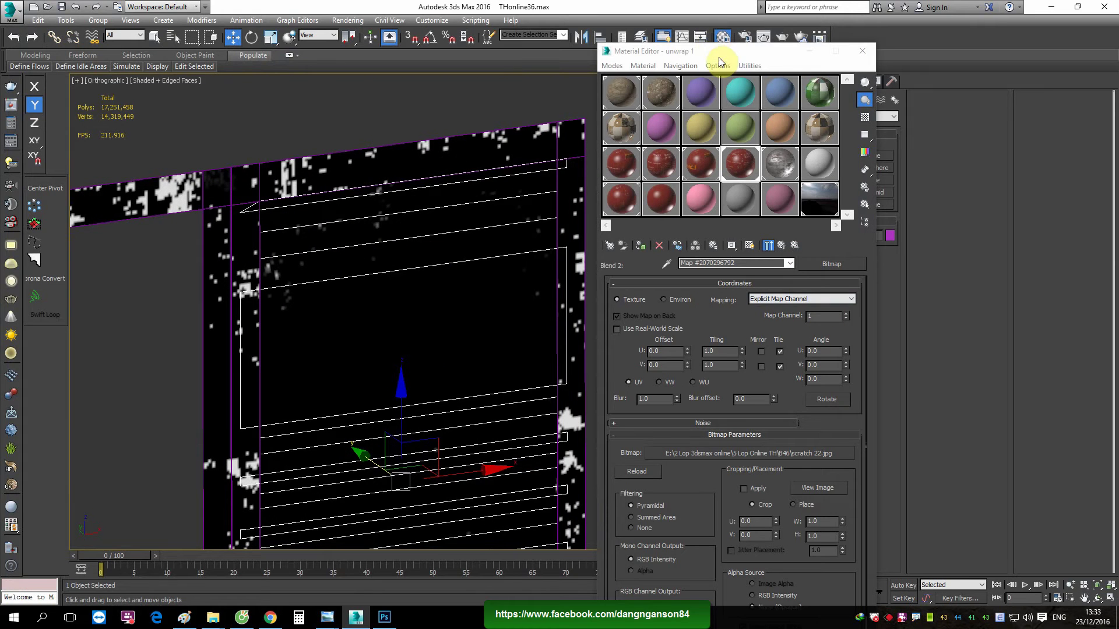
left_click_drag(717, 51, 518, 108)
double_click(615, 373)
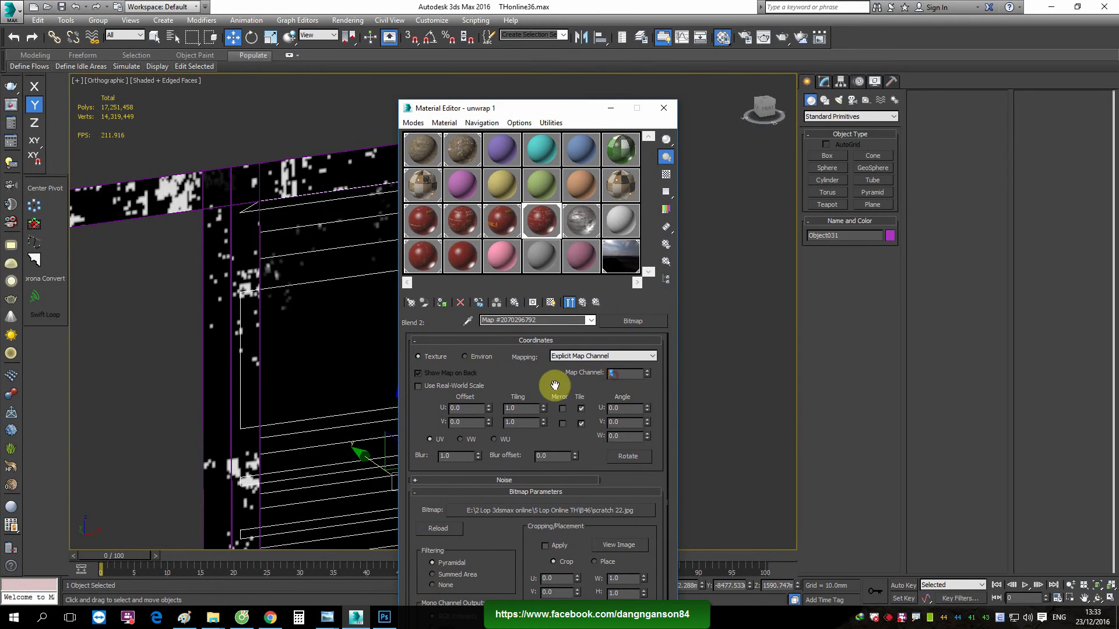
Put the scratch bitmap and a new UVW Map modifier on map channel 3, shown on the wall
type("3")
key("Return")
left_click(825, 81)
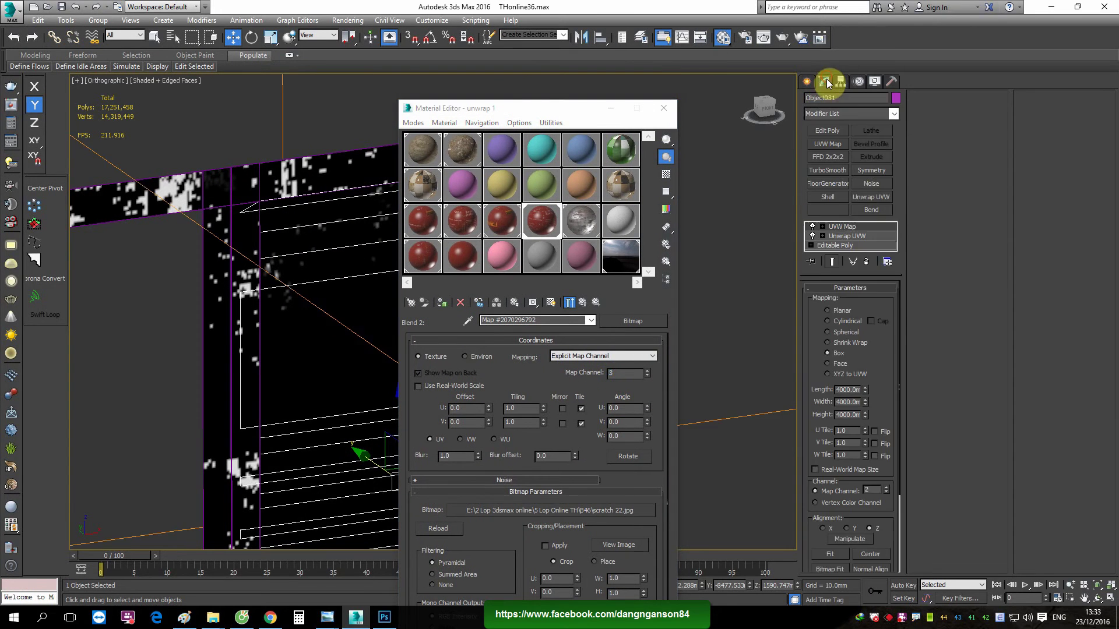
left_click(828, 144)
double_click(864, 490)
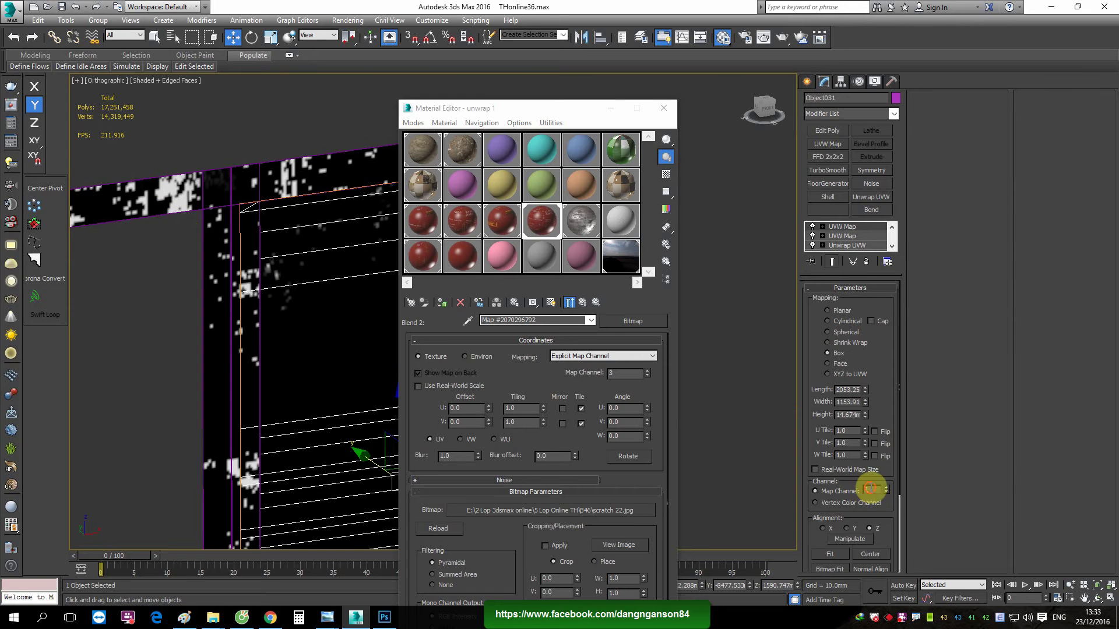
type("3")
key("Return")
left_click(555, 303)
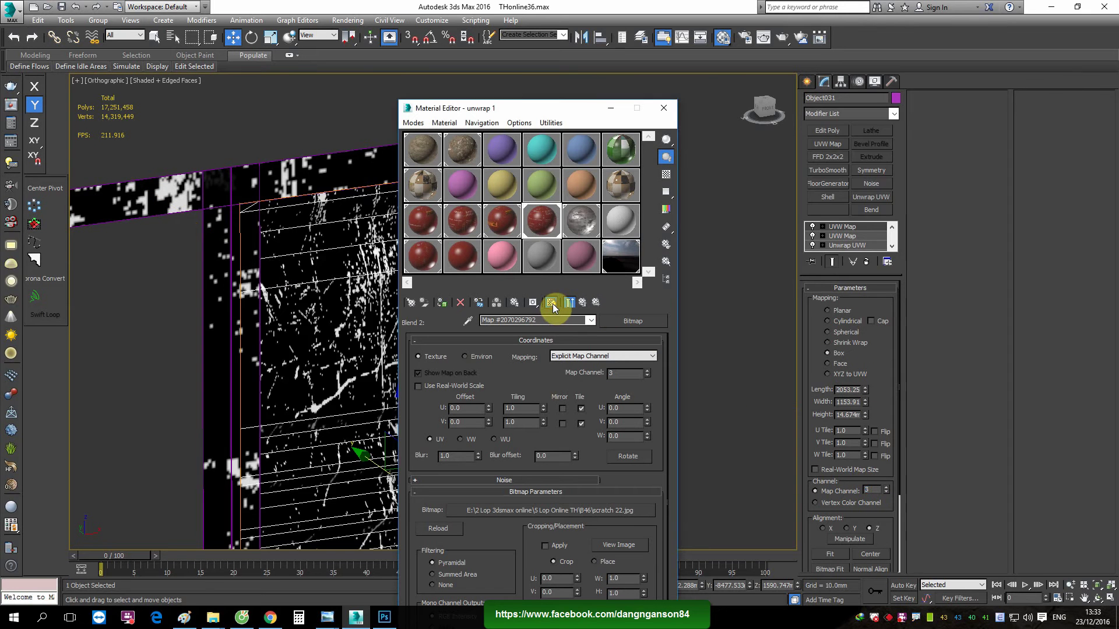
middle_click_drag(312, 324, 320, 308, "alt")
scroll(320, 308, "up", 3)
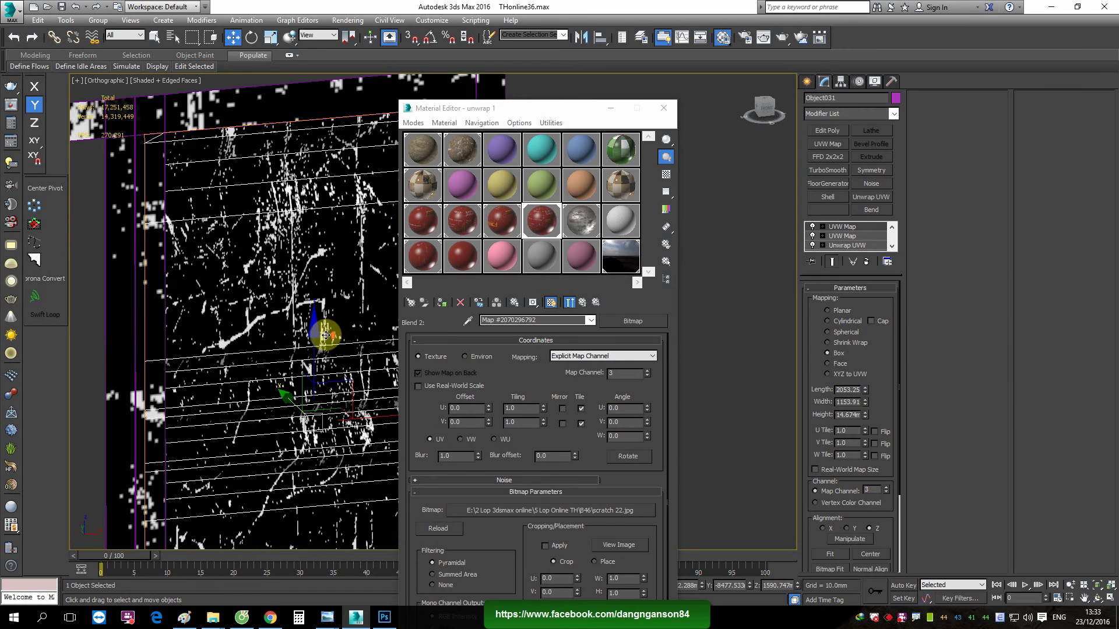
Set the second coat's metal diffuse bitmap to map channel 3 and show it in the viewport
left_click(581, 303)
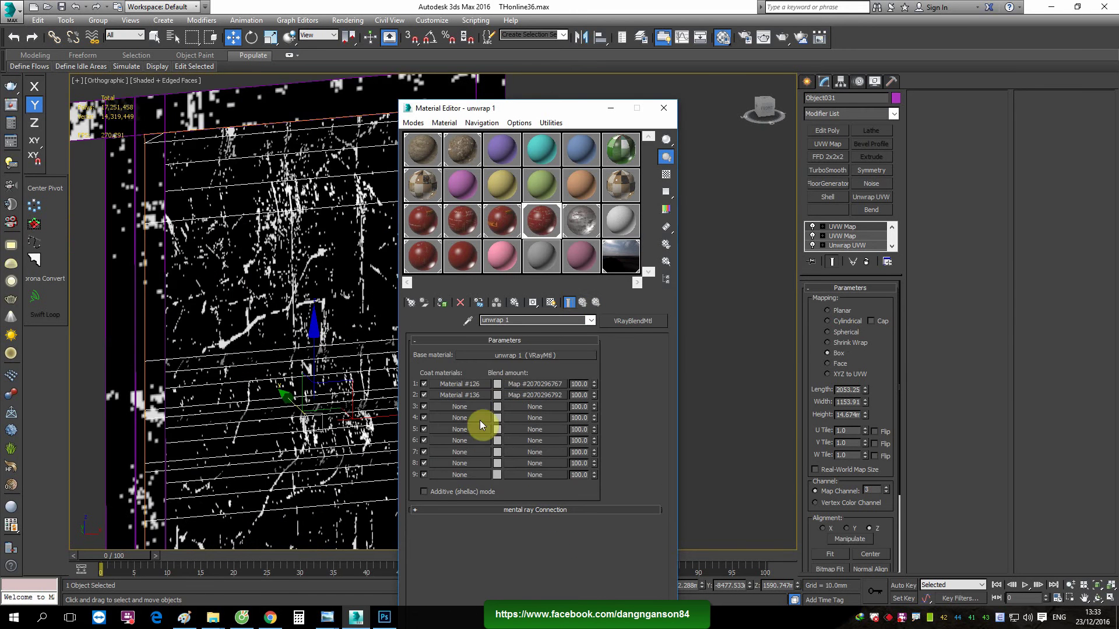
left_click(473, 394)
left_click(516, 358)
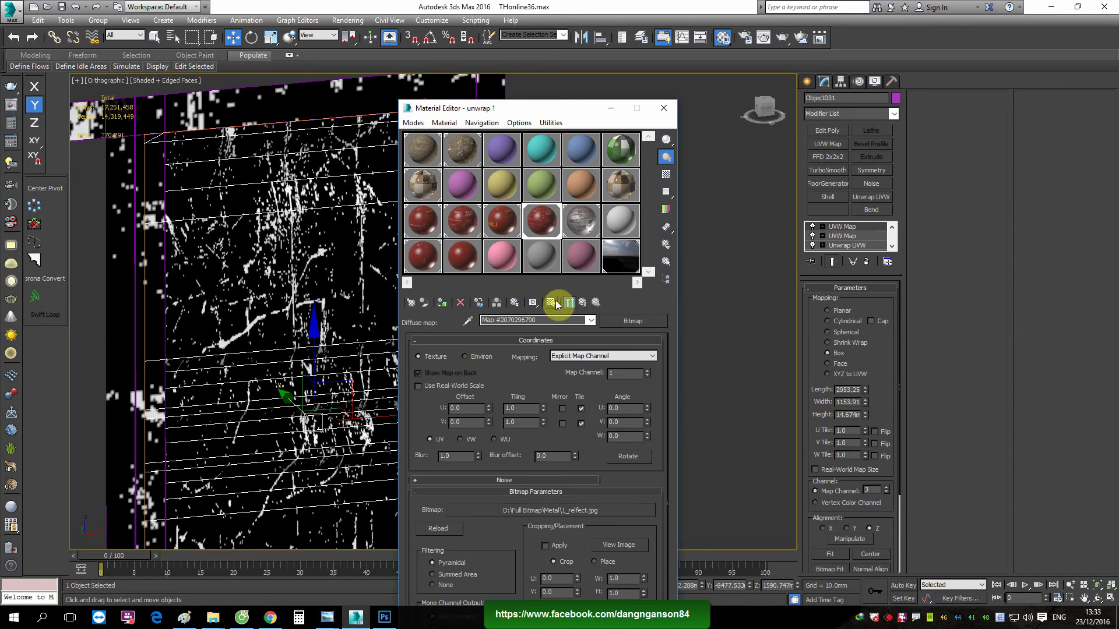
left_click(551, 302)
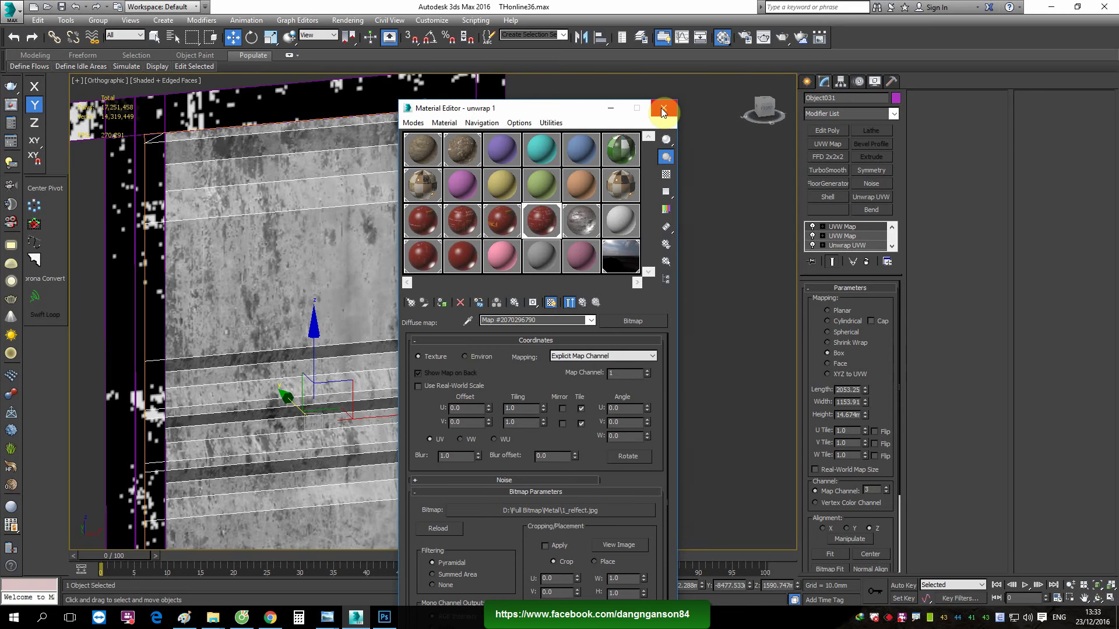
double_click(624, 373)
type("3")
key("Return")
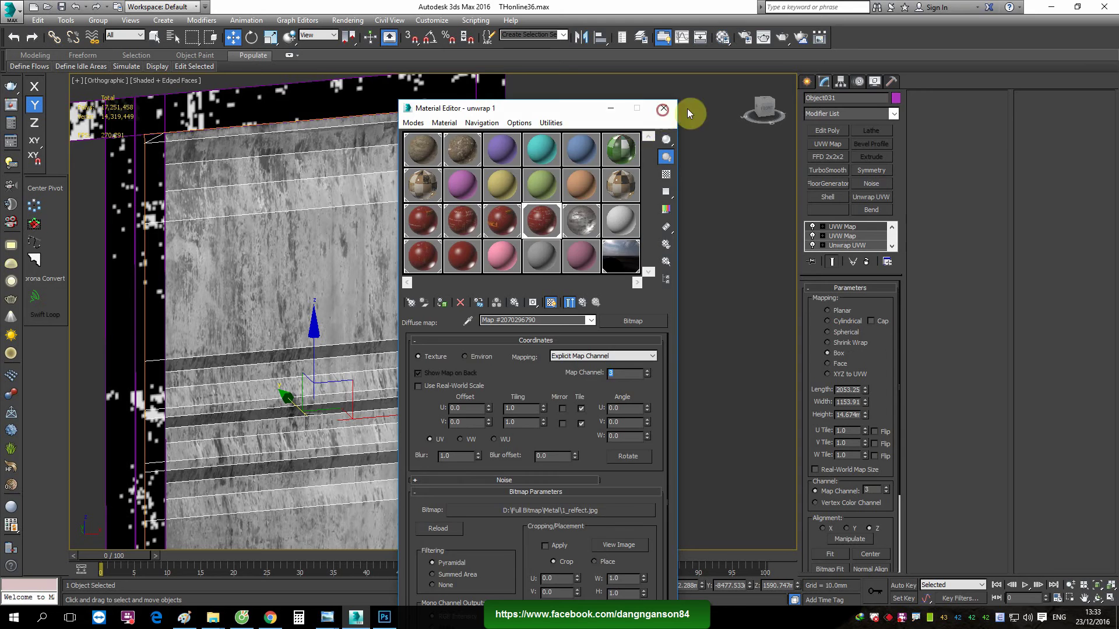
Close the Material Editor, frame the selected wall, and review its modifier stack
left_click(662, 109)
left_click(806, 81)
key("z")
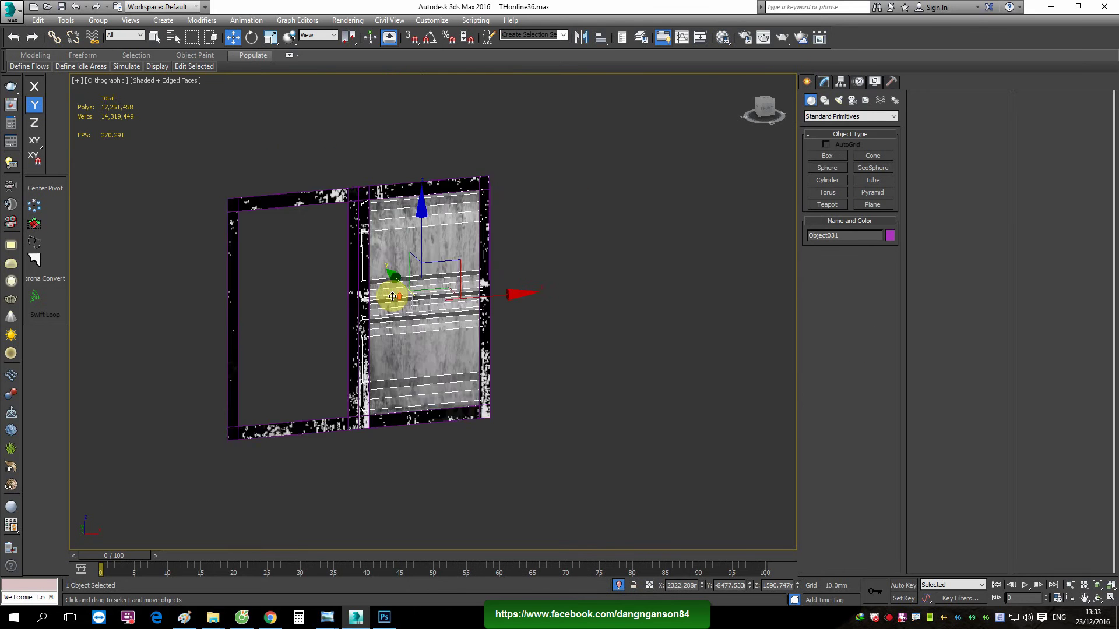
scroll(392, 296, "up", 2)
scroll(566, 336, "down", 4)
scroll(604, 338, "down", 2)
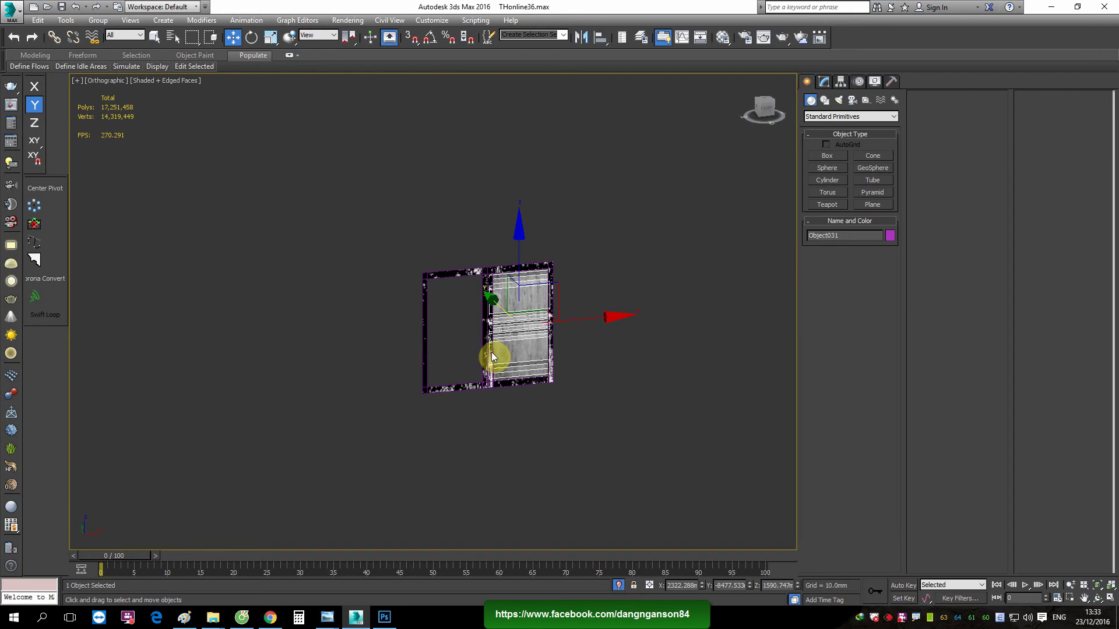
left_click(829, 81)
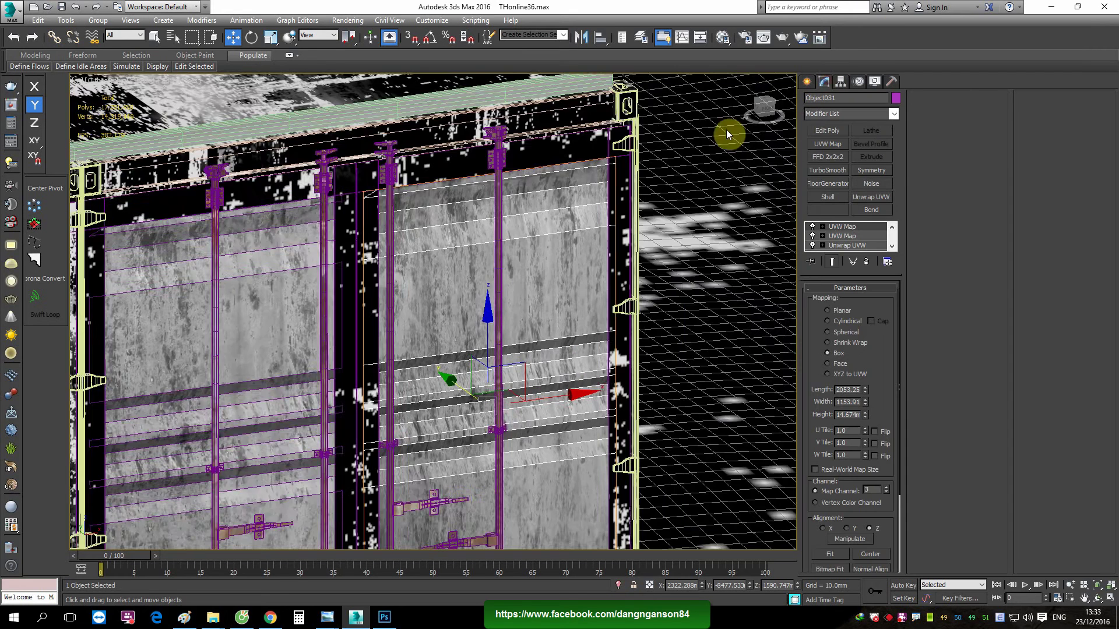
Orbit around the container and select the Line006 base beam beside it
scroll(580, 203, "down", 5)
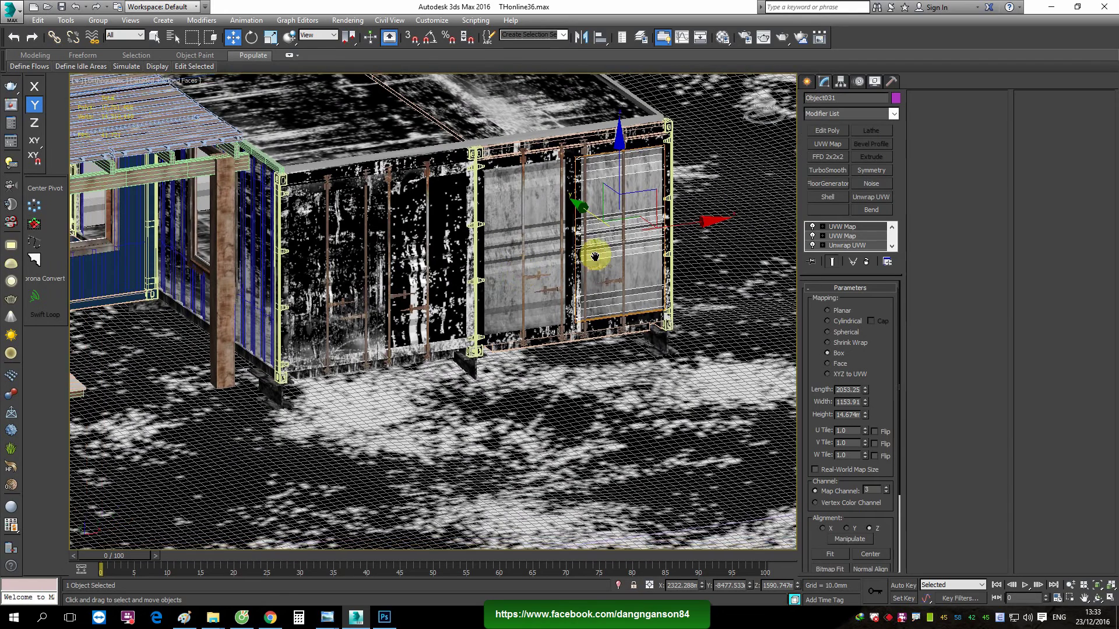
middle_click_drag(489, 282, 674, 245, "alt")
scroll(394, 374, "up", 2)
scroll(394, 375, "up", 3)
left_click(370, 362)
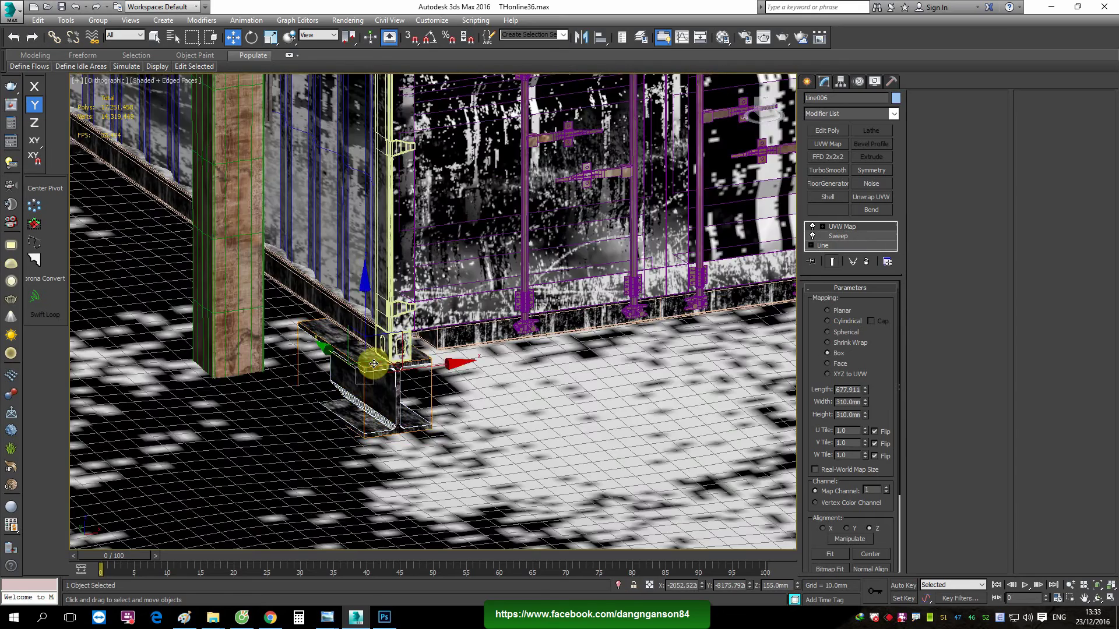
scroll(373, 366, "up", 3)
Pick Line006's steel i material into a spare sample slot with the eyedropper
key("m")
left_click(509, 254)
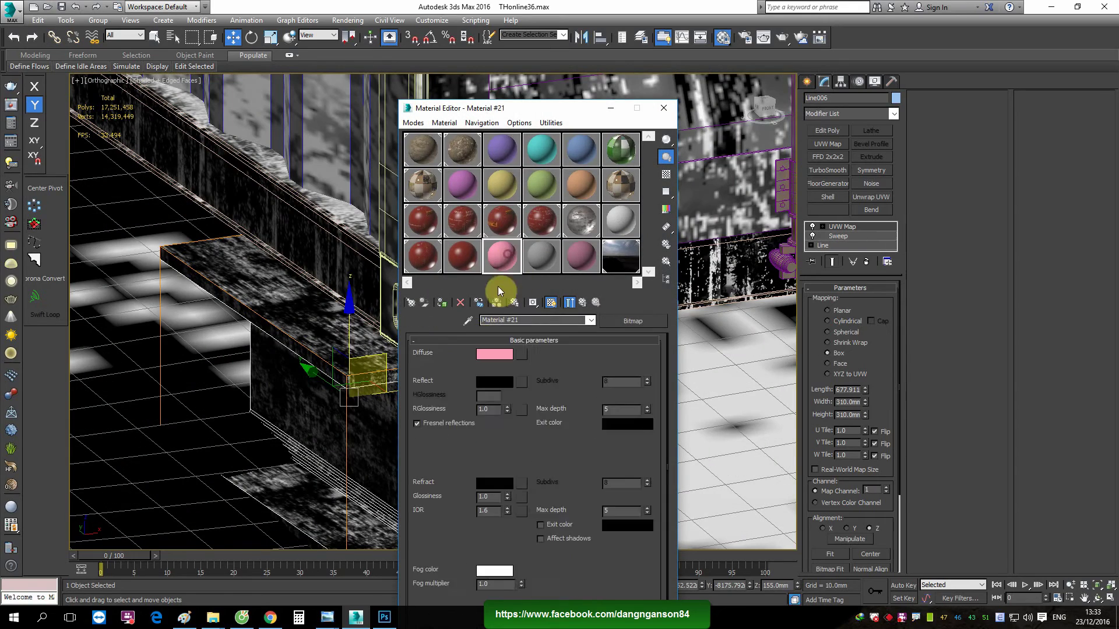
left_click(505, 149)
left_click(467, 320)
left_click(311, 305)
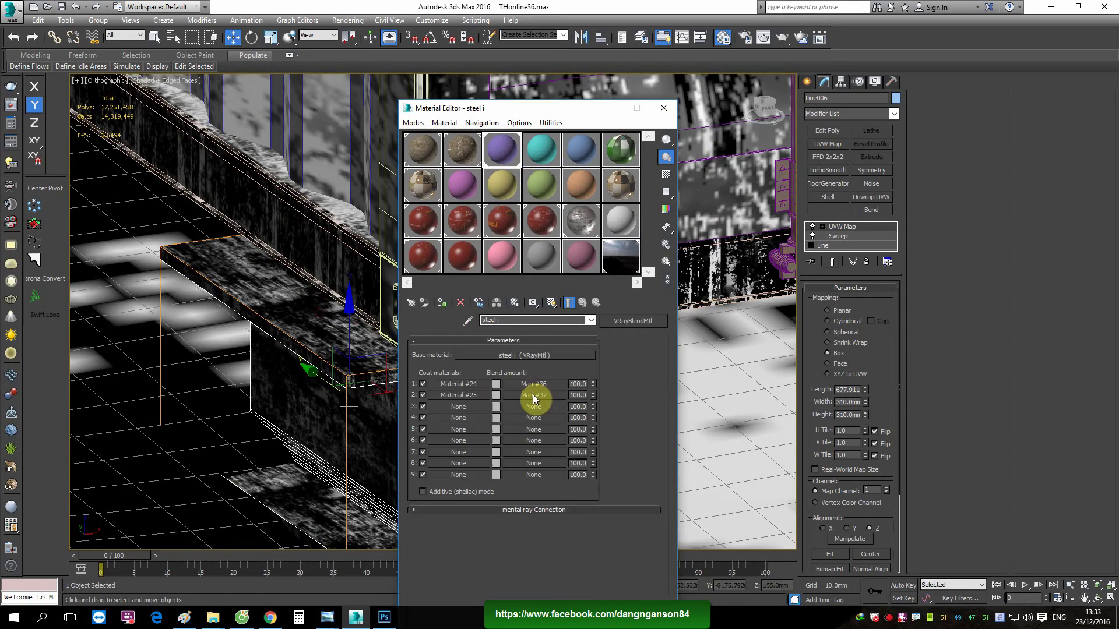
left_click_drag(542, 115, 610, 117)
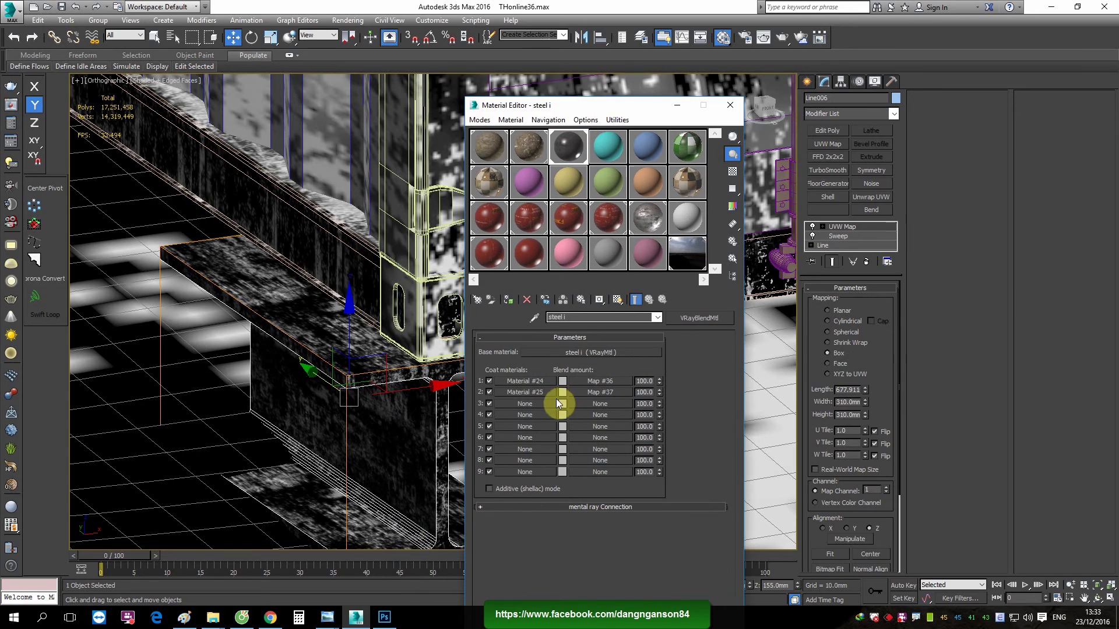
Inspect the steel i blend amount maps and preview the blend steel i.jpg mask image
left_click(582, 379)
left_click(683, 541)
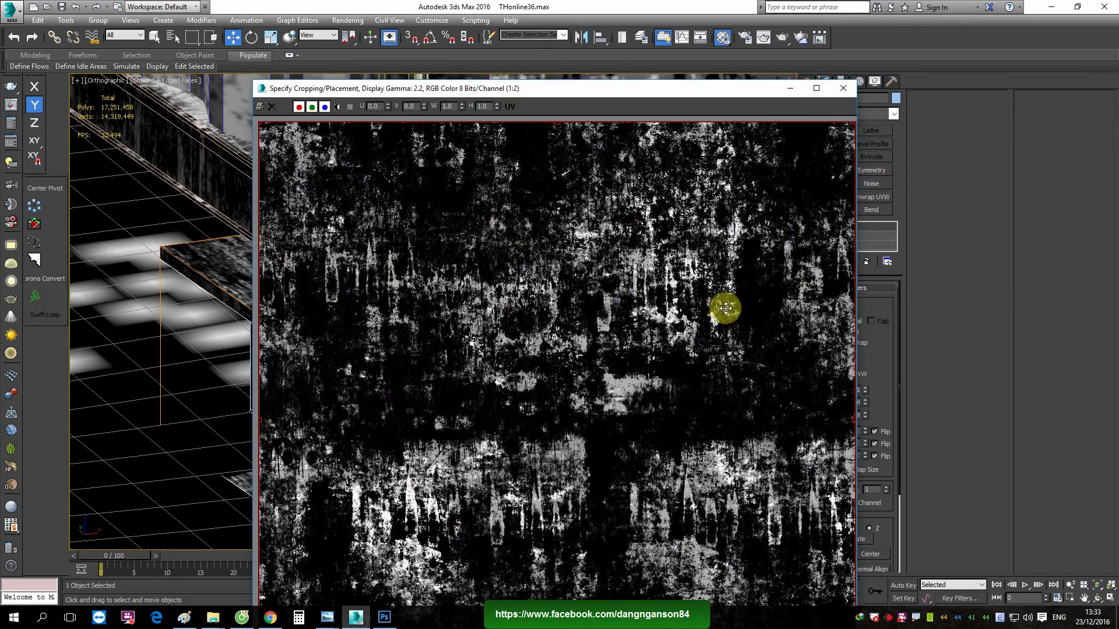
left_click(843, 89)
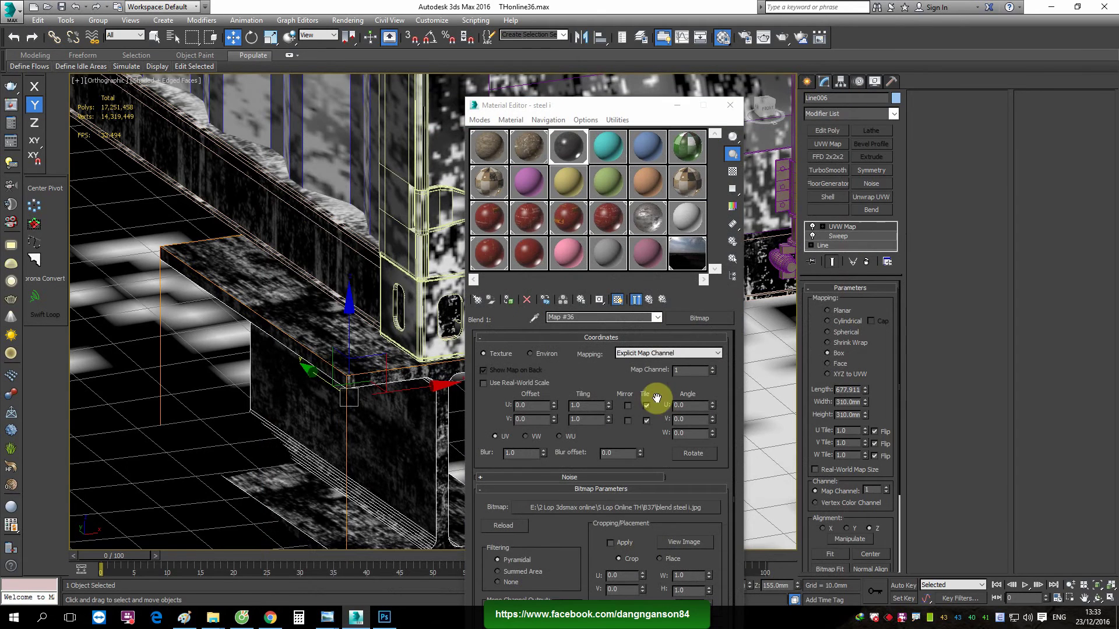
left_click_drag(593, 107, 616, 77)
left_click(670, 269)
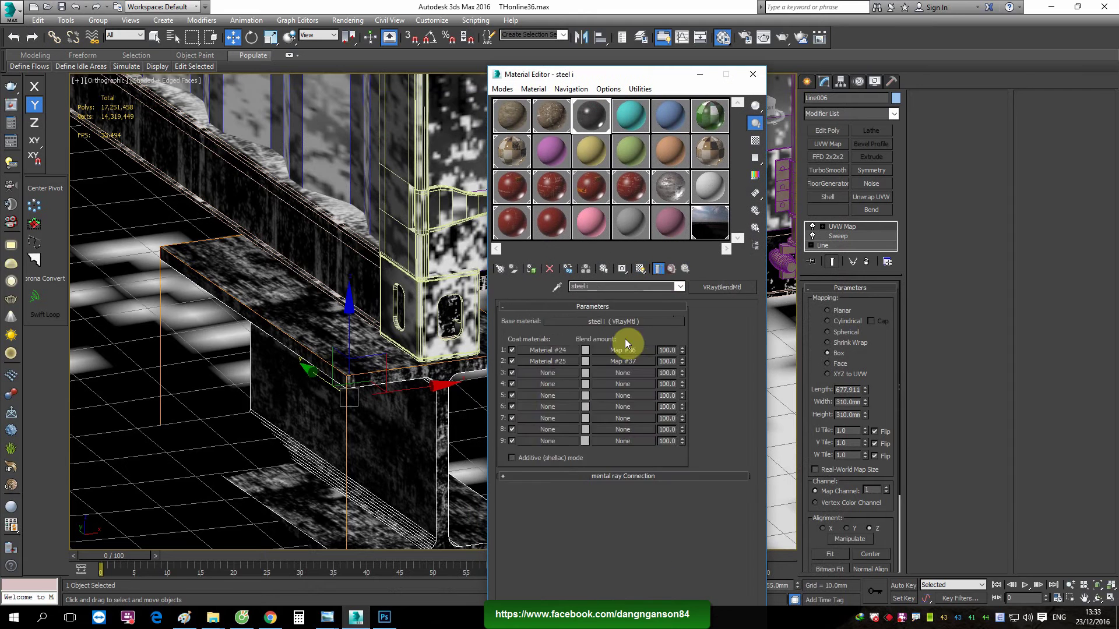
left_click(650, 363)
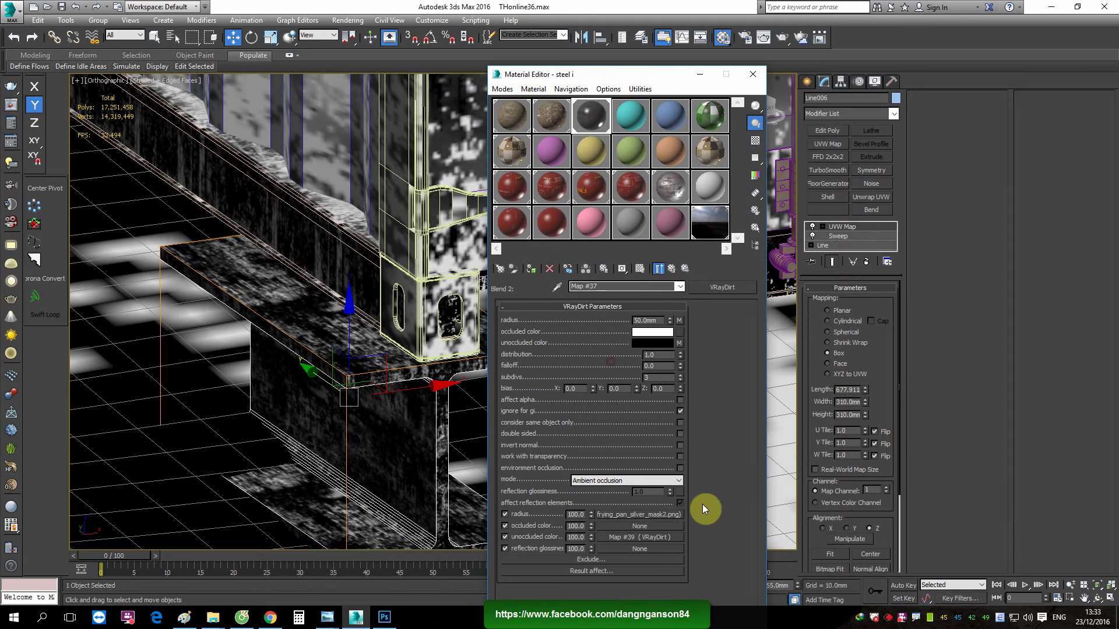
left_click(673, 269)
left_click(632, 361)
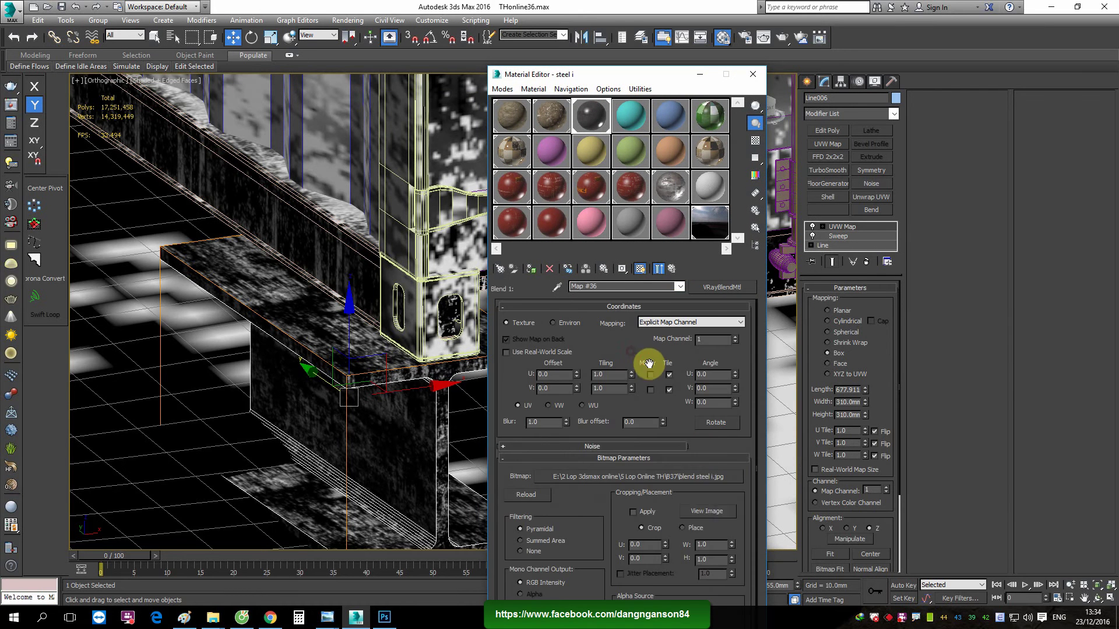
left_click(704, 512)
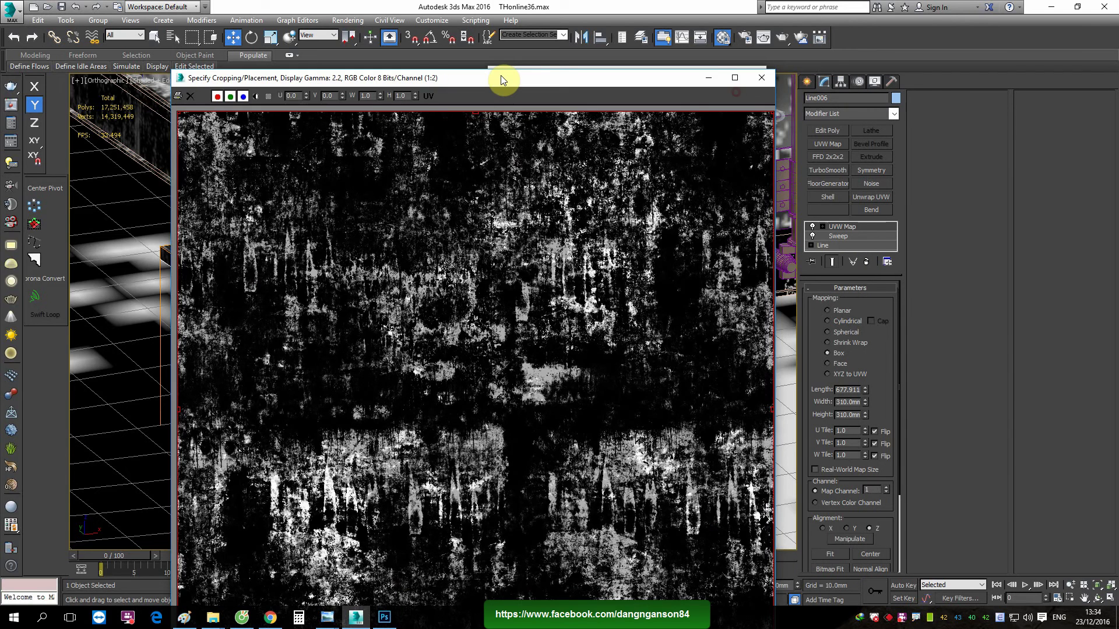
Arrange the preview and material windows and expand the Map #36 Output rollout
left_click_drag(736, 93, 515, 77)
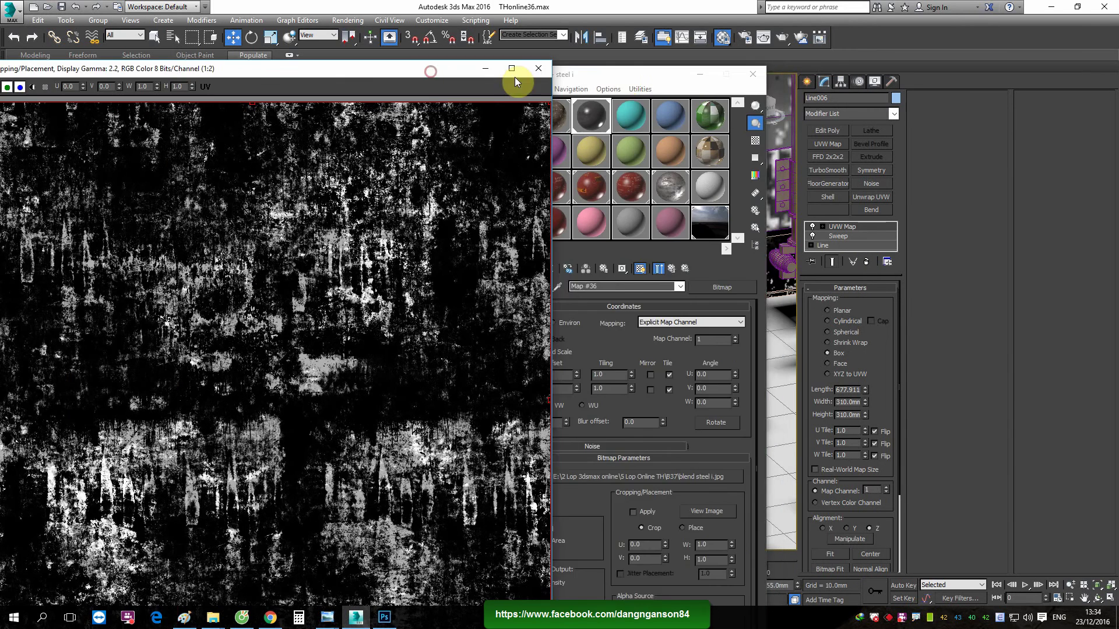
mouse_move(625, 79)
left_mouse_down()
mouse_move(695, 72)
mouse_move(661, 44)
left_mouse_up()
scroll(753, 413, "down", 2)
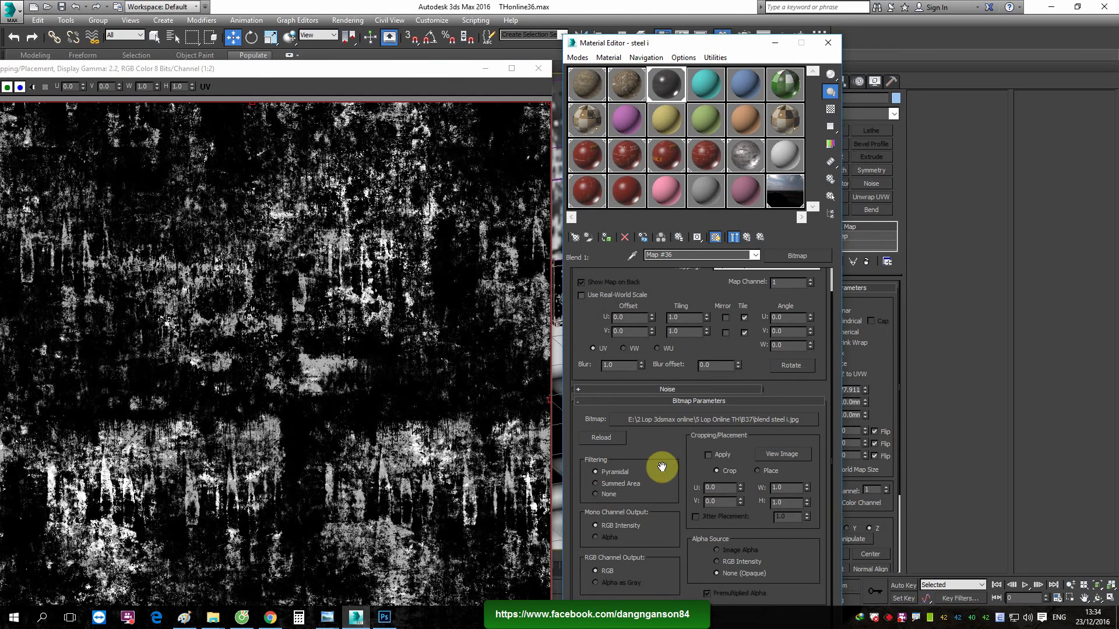
left_click(662, 451)
left_click_drag(682, 46, 684, 13)
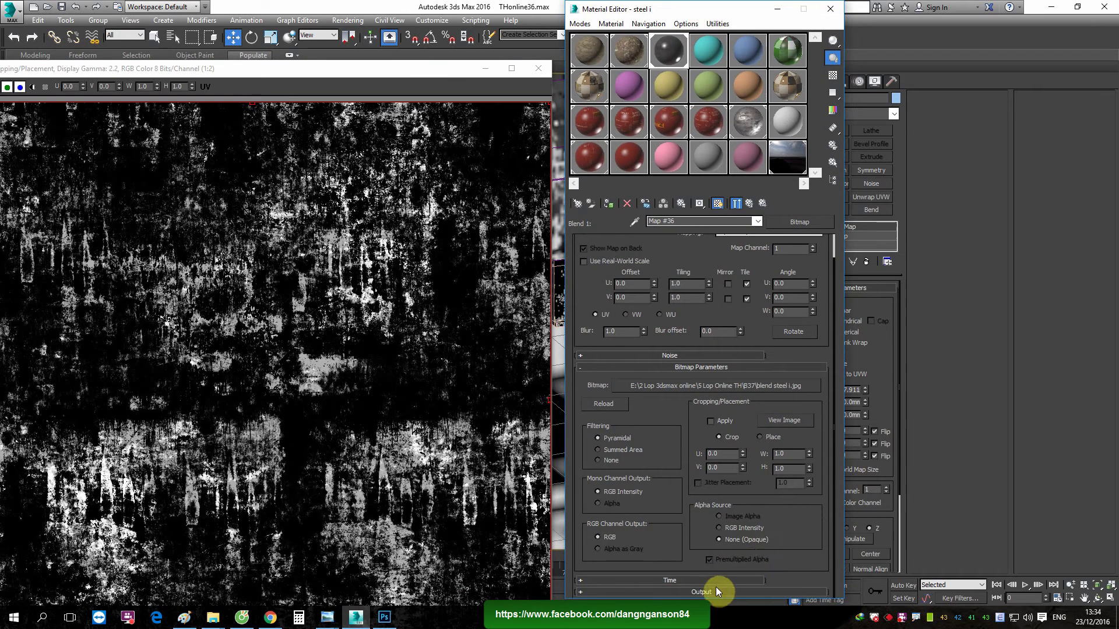
left_click(704, 592)
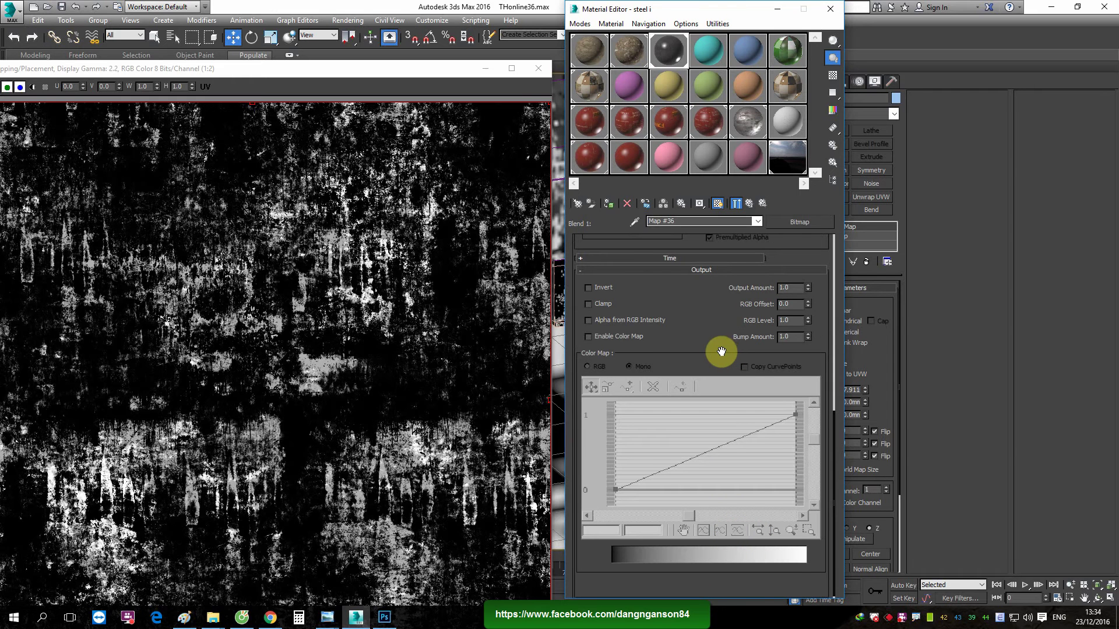
left_click_drag(707, 352, 707, 362)
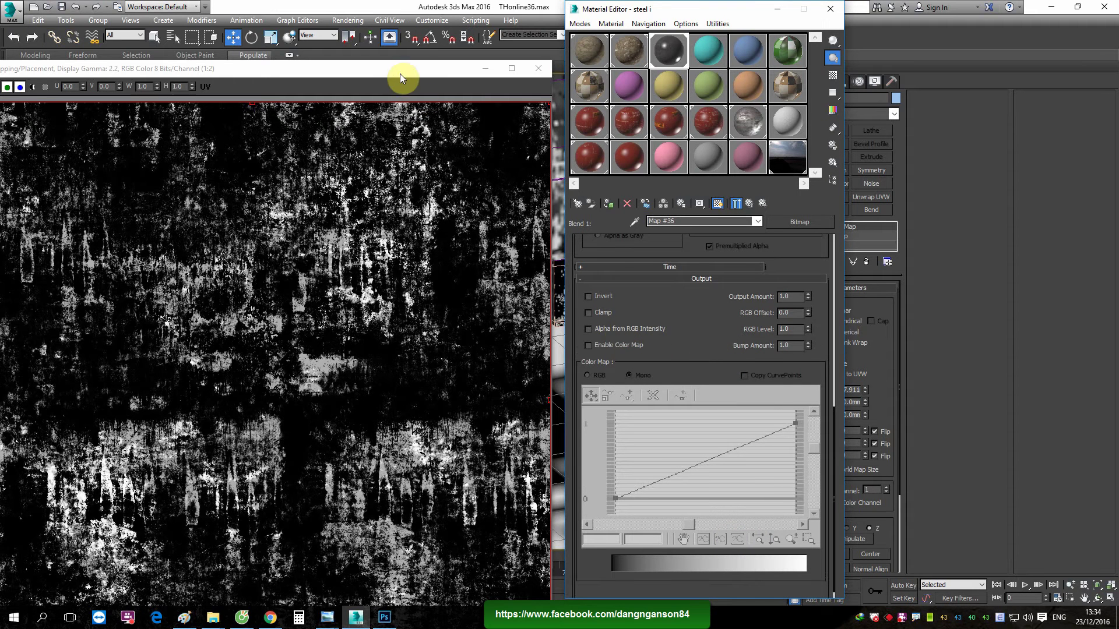
left_click_drag(400, 74, 417, 74)
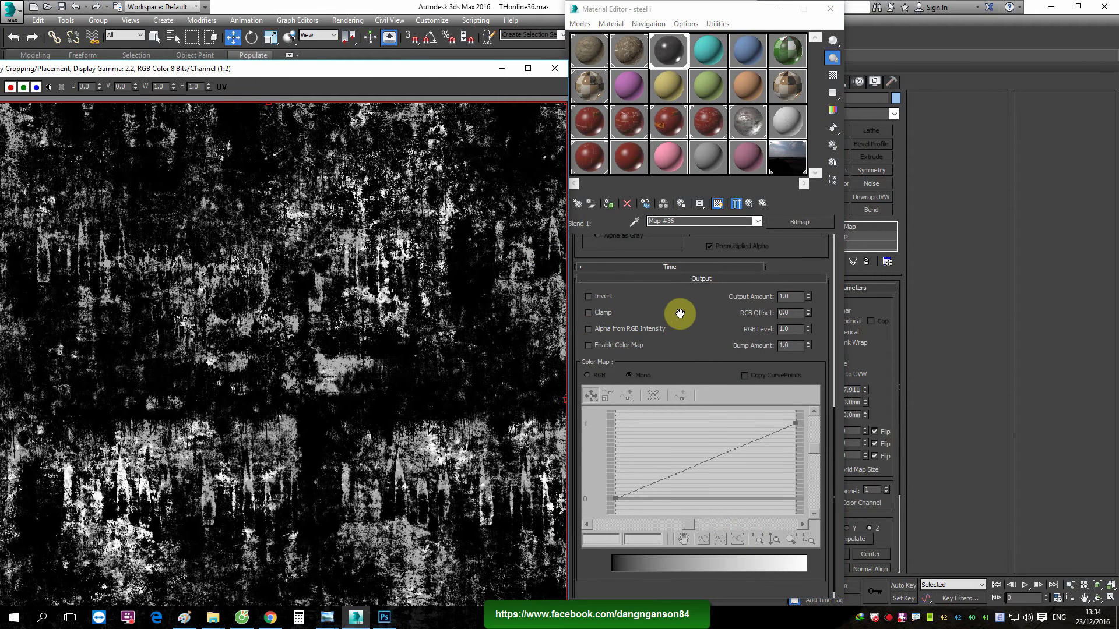
left_click_drag(680, 315, 617, 358)
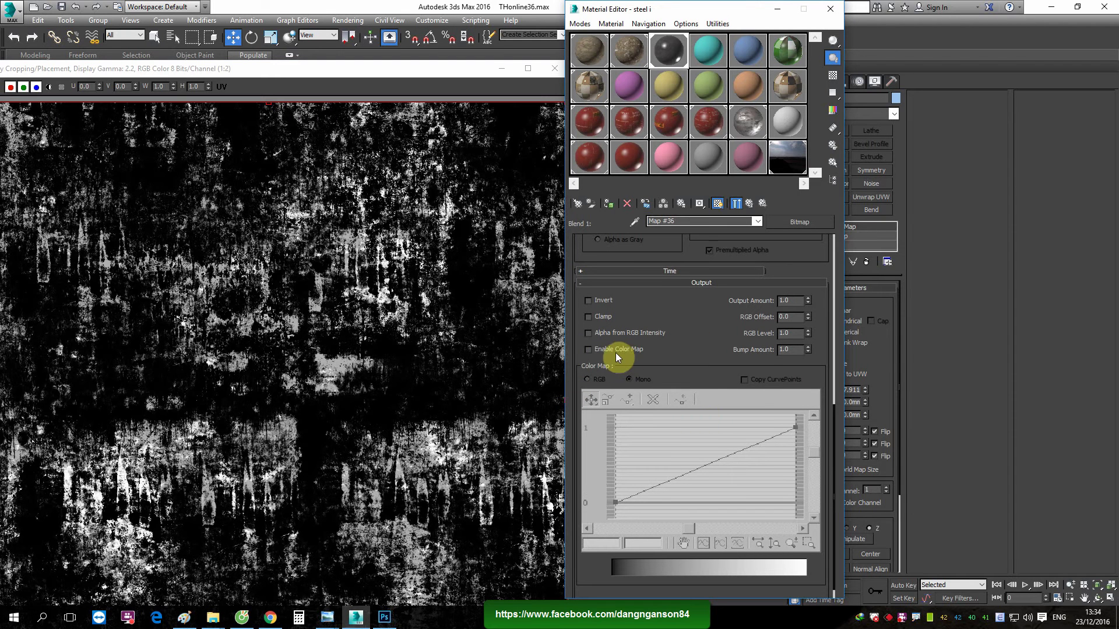
Enable Color Map and make the start point Bezier-Corner, sagging the curve downward
left_click(599, 348)
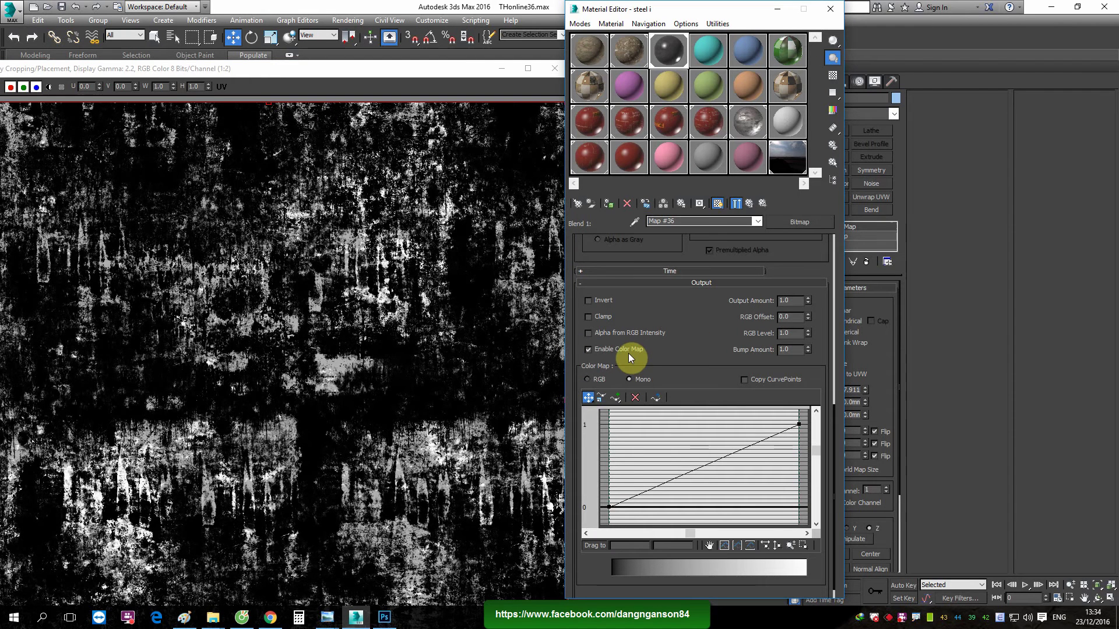
right_click(610, 506)
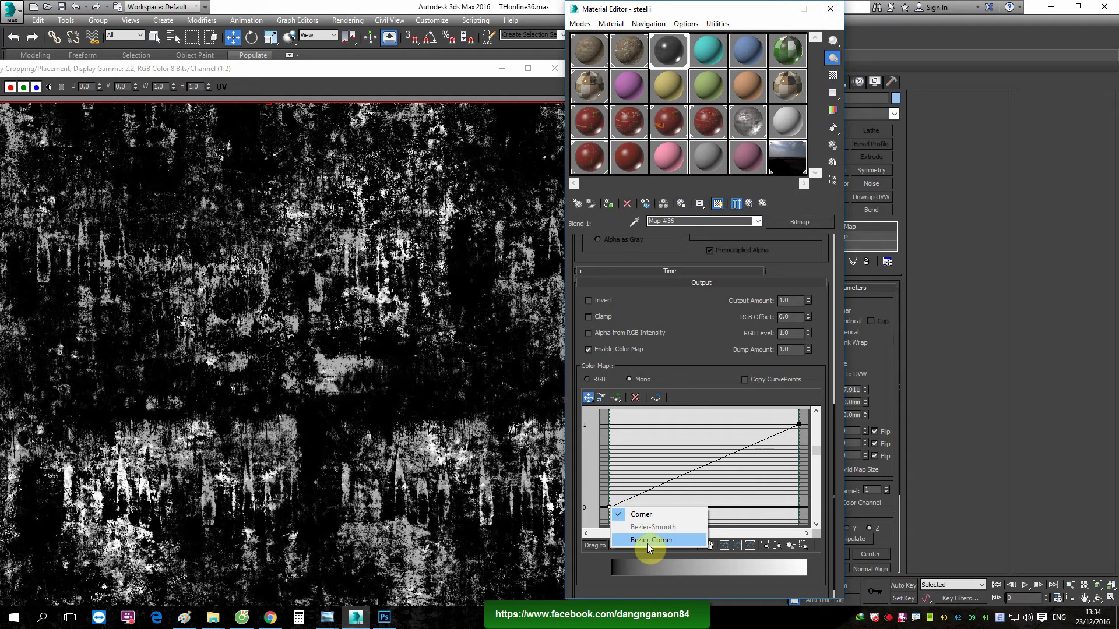
left_click(647, 541)
left_click_drag(653, 487, 700, 509)
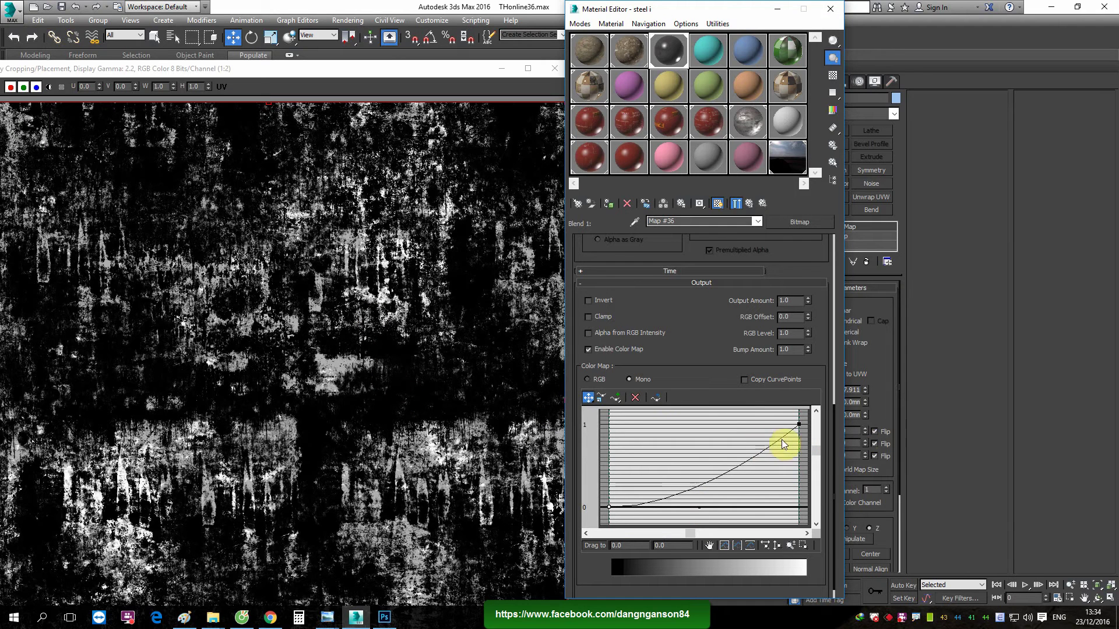
Open the mask bitmap's file picker and bring up Open with options for blend steel i.jpg
scroll(667, 295, "up", 2)
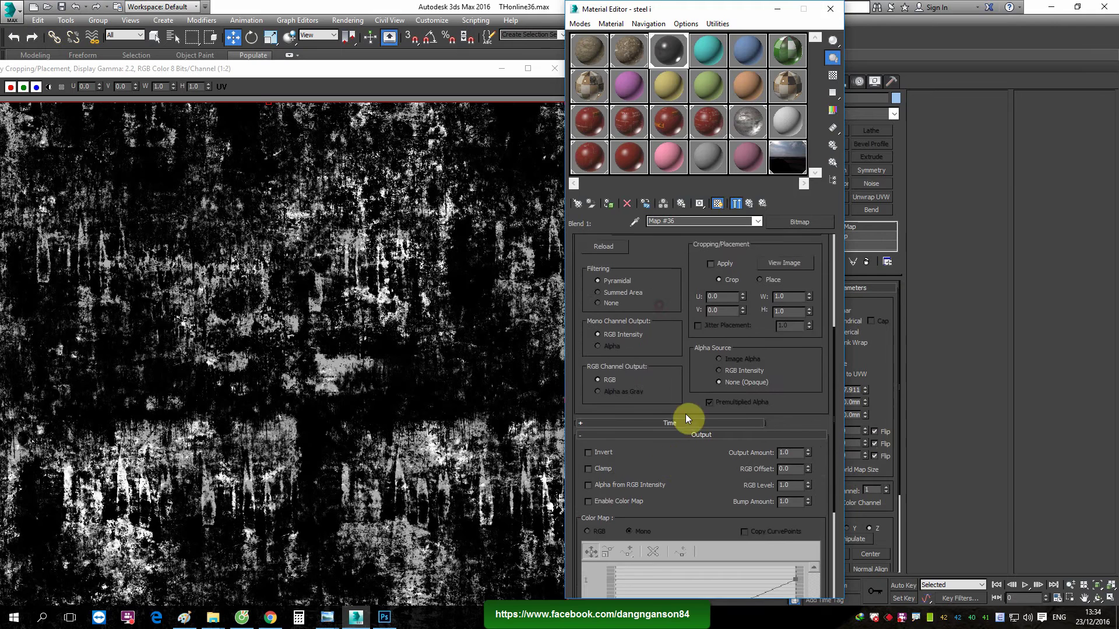
scroll(682, 412, "up", 2)
scroll(682, 370, "up", 2)
left_click(733, 385)
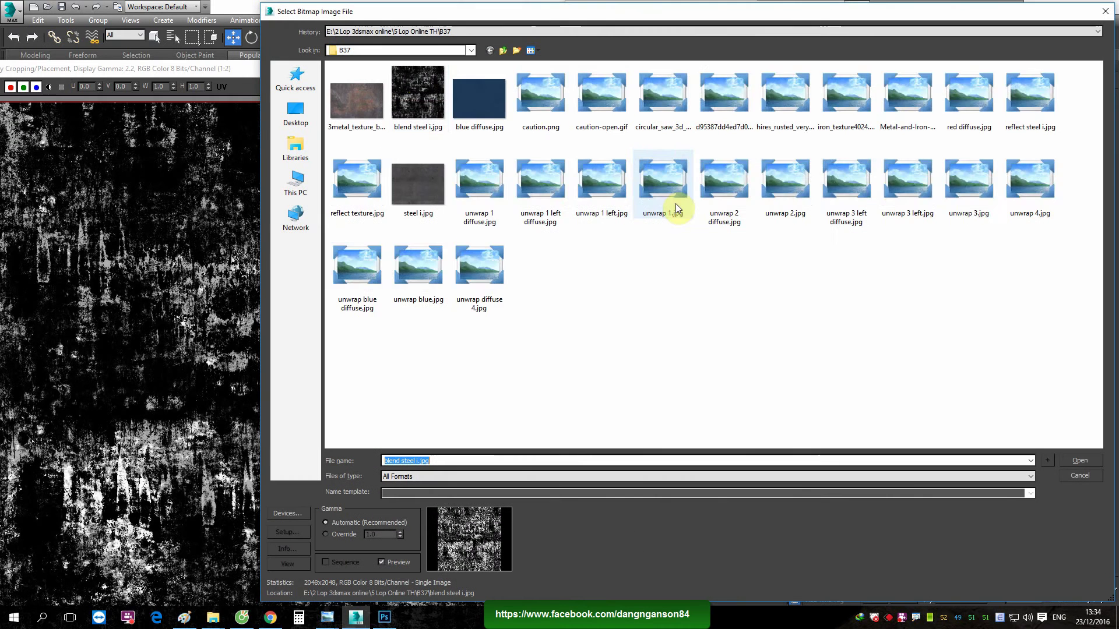
right_click(412, 101)
mouse_move(489, 250)
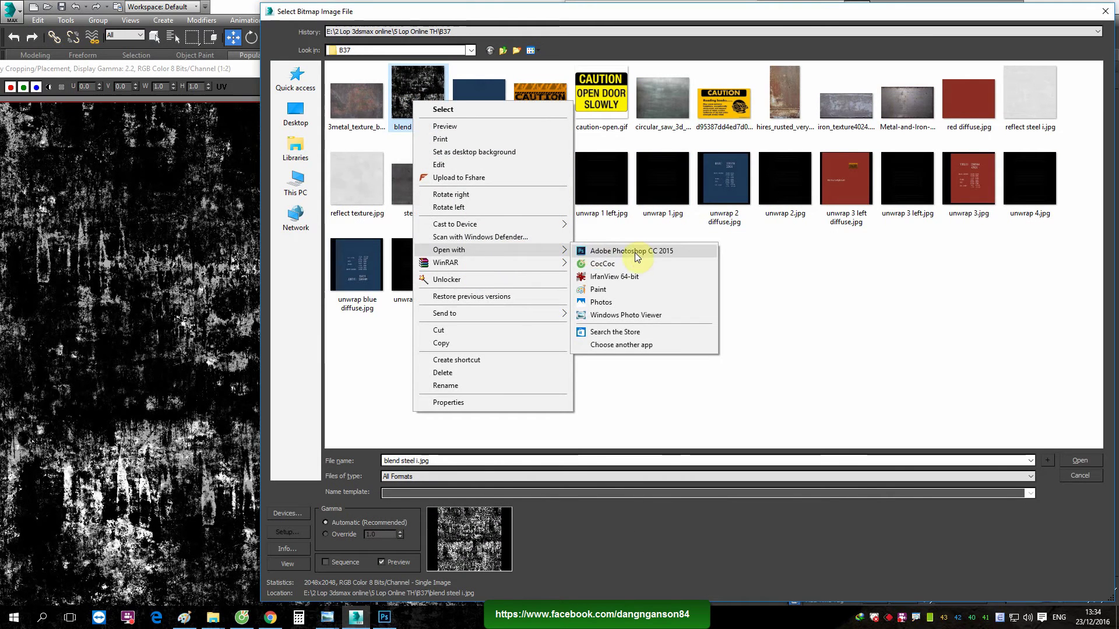
Open blend steel i.jpg in Photoshop CC 2015 and add a Threshold adjustment at 95
left_click(643, 251)
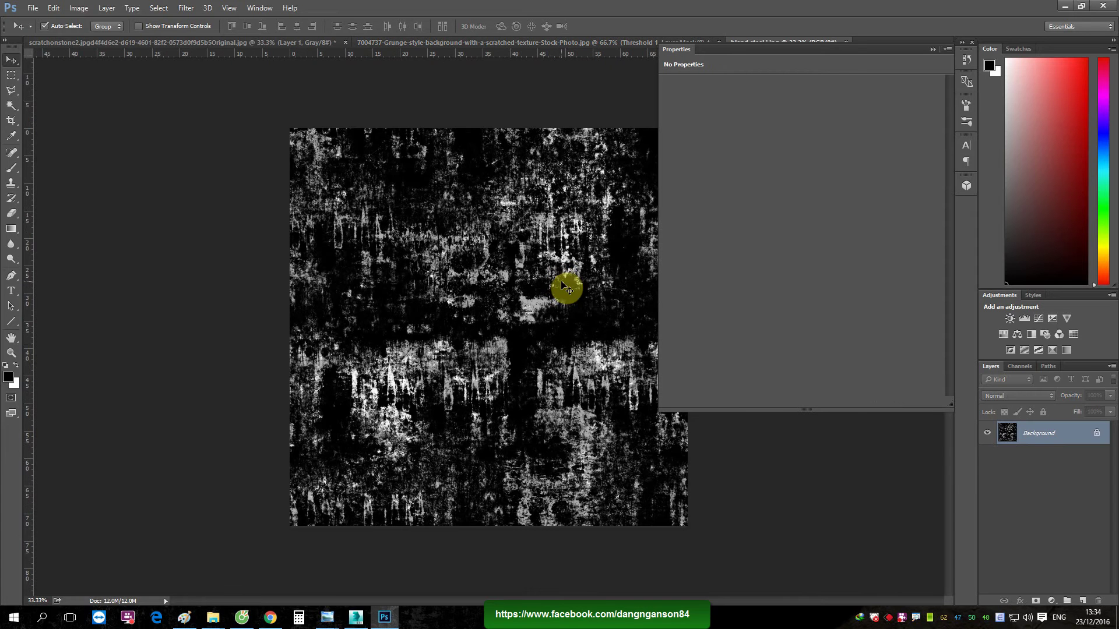
left_click(1049, 602)
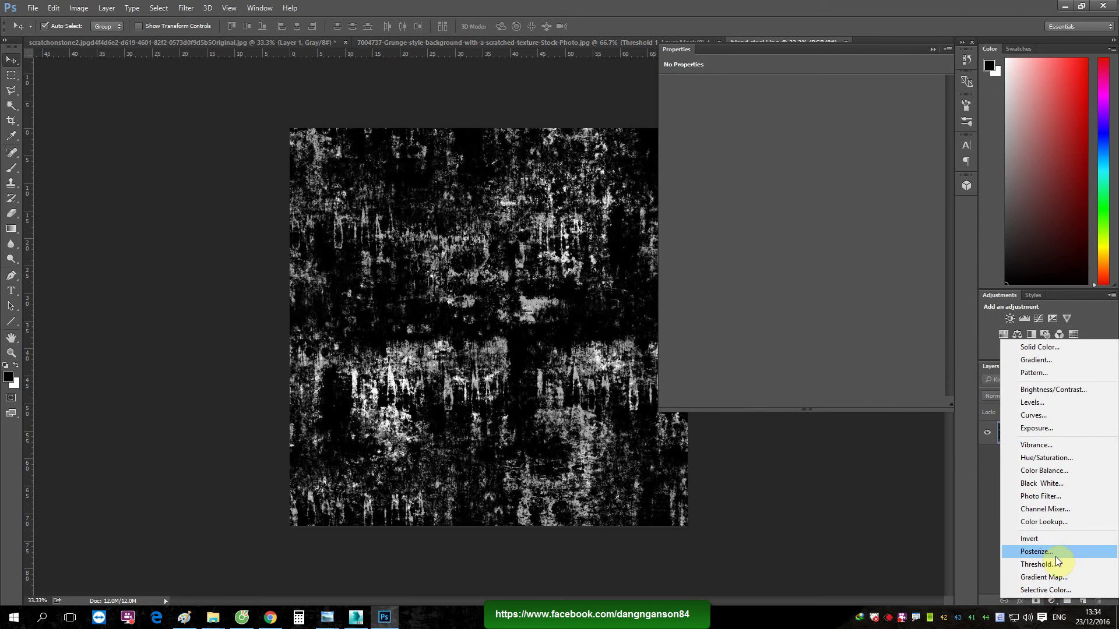
left_click(1054, 557)
left_click_drag(801, 149, 782, 149)
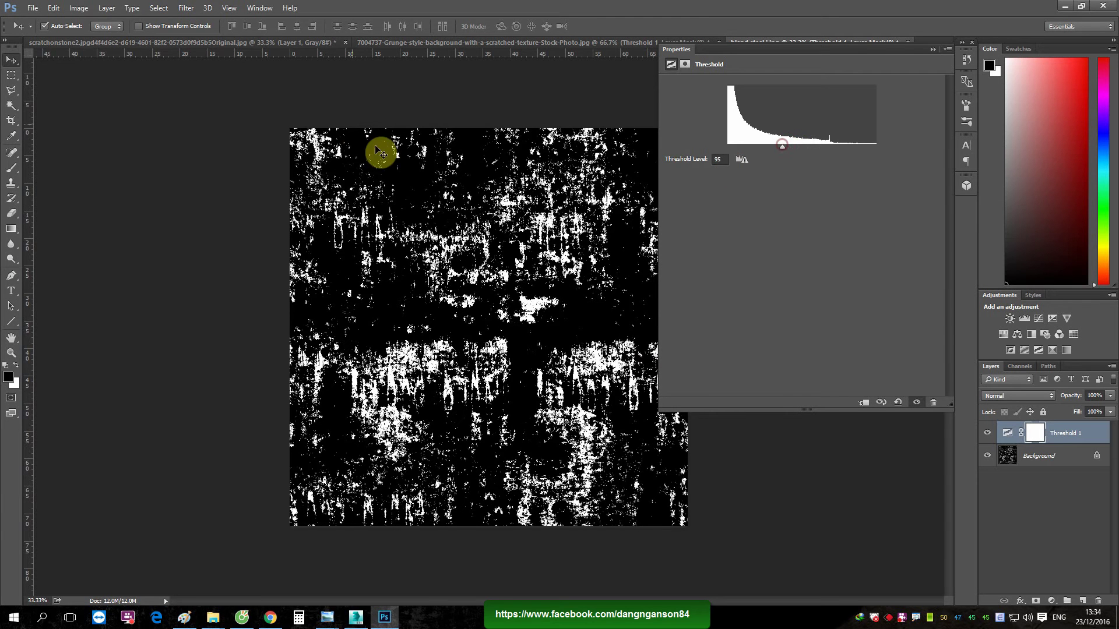
Save the image as JPEG, replacing the existing blend steel i.jpg
left_click(33, 9)
left_click(82, 140)
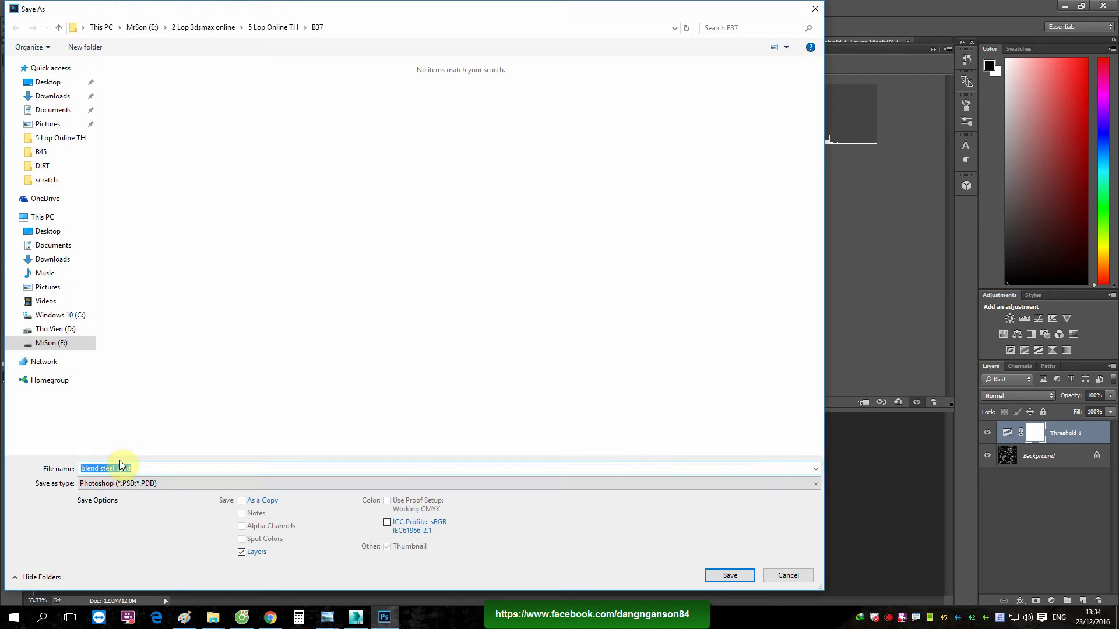
left_click(117, 482)
left_click(122, 369)
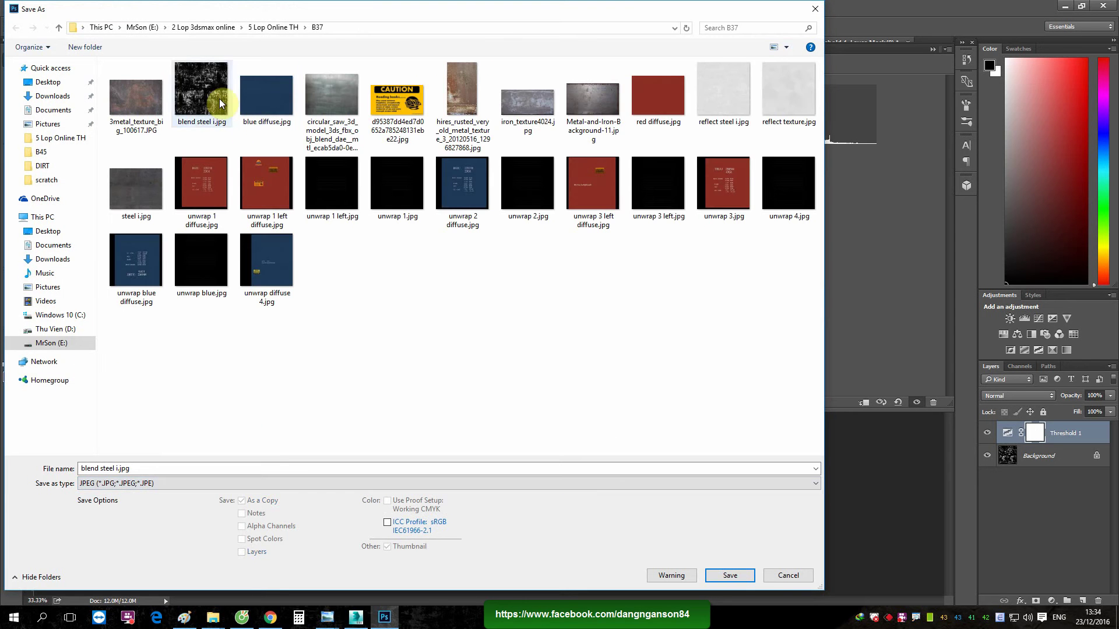
key("Return")
left_click(580, 308)
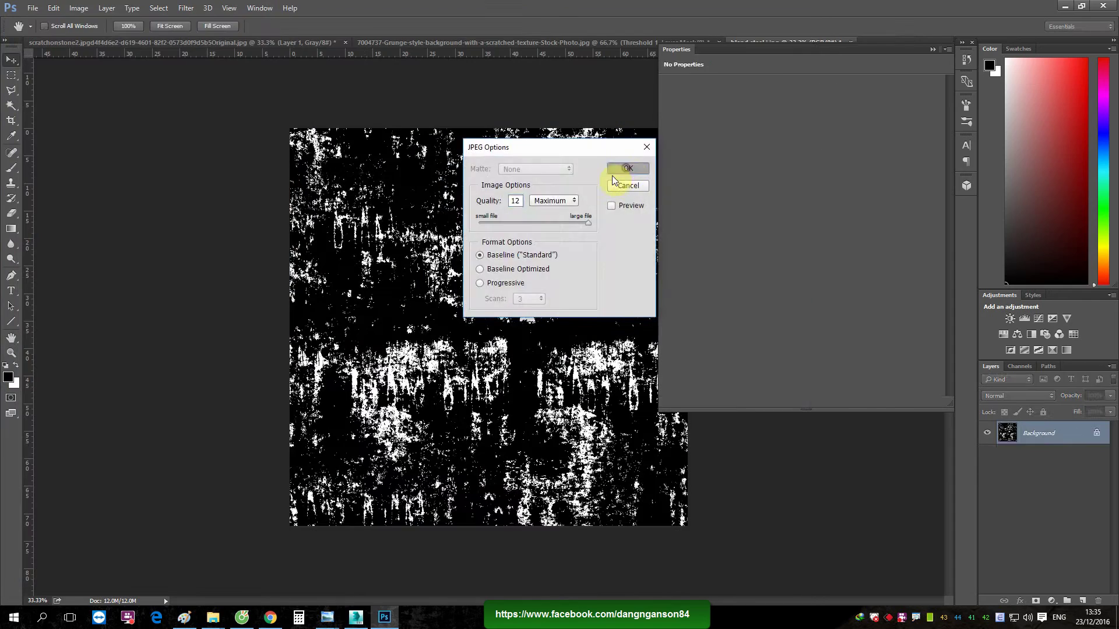
left_click(613, 174)
Keep blend steel i.jpg as the blend mask and preview the reworked Map #36 mask image
left_click(362, 624)
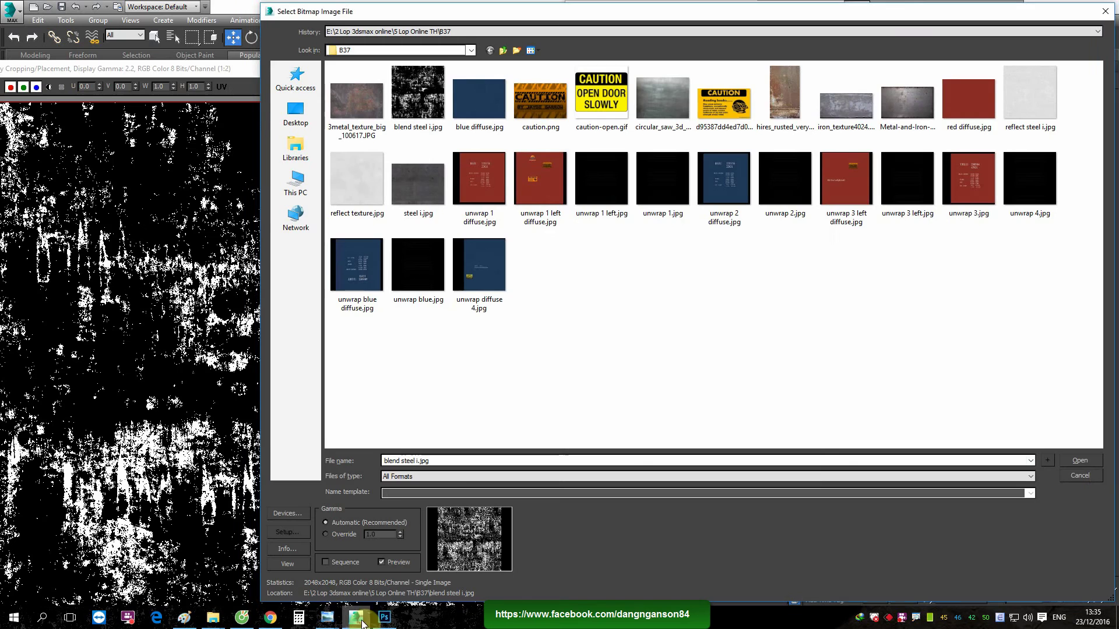
key("Return")
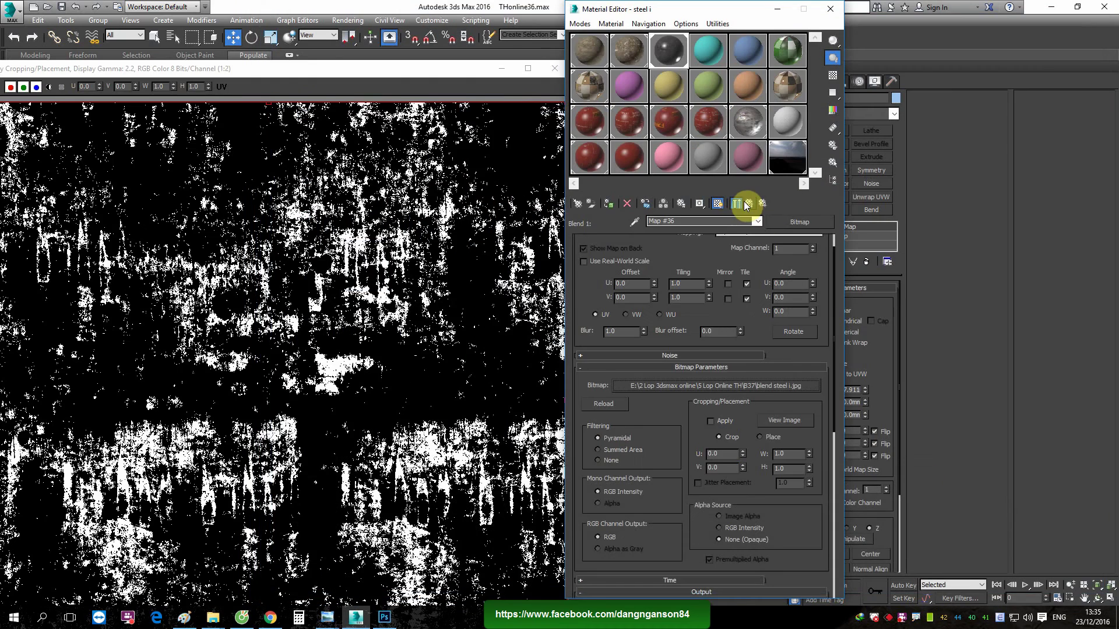
left_click(762, 204)
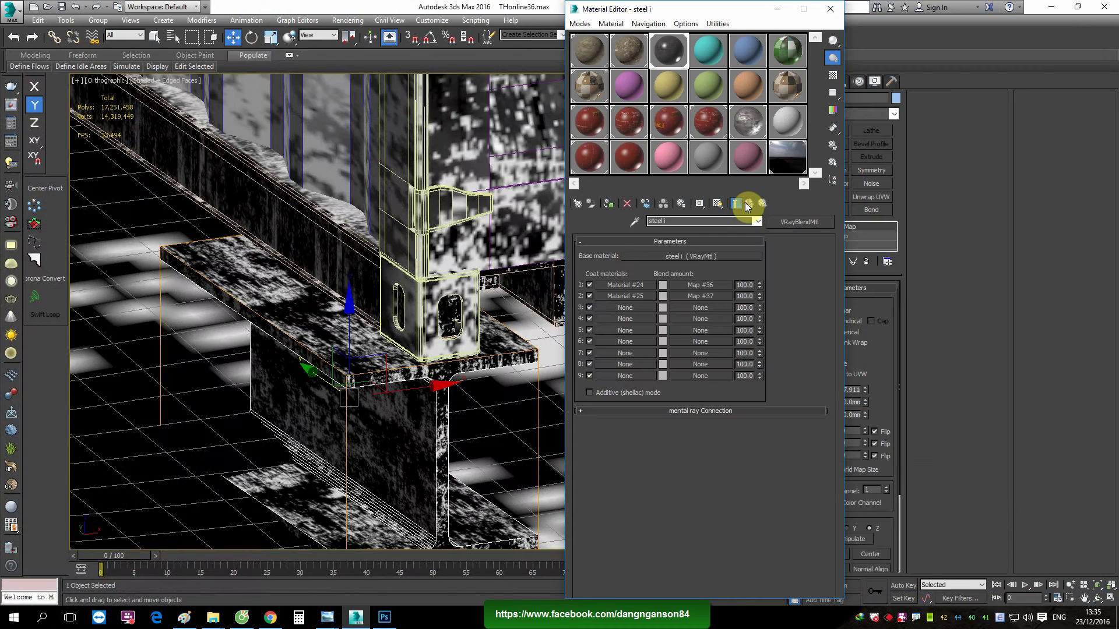
left_click(633, 290)
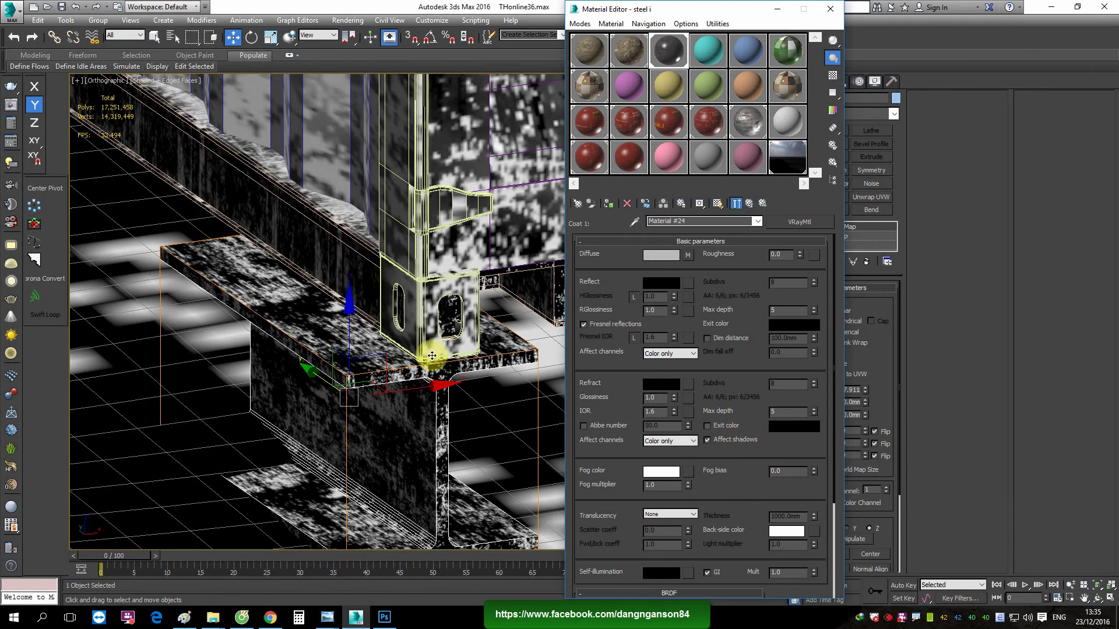
left_click(750, 201)
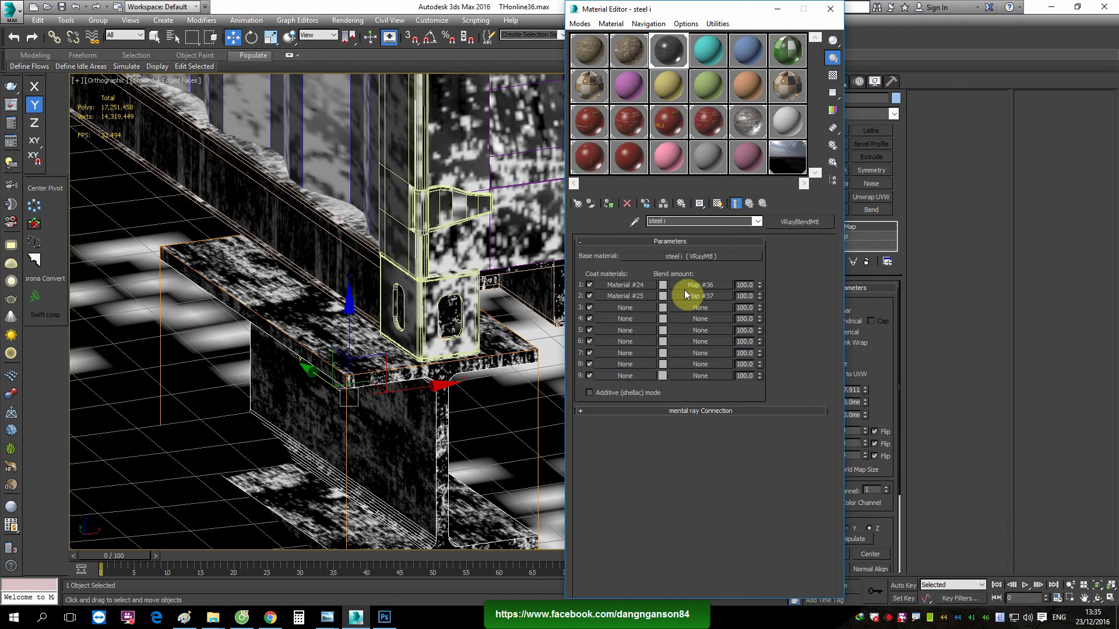
left_click(684, 289)
left_click(794, 445)
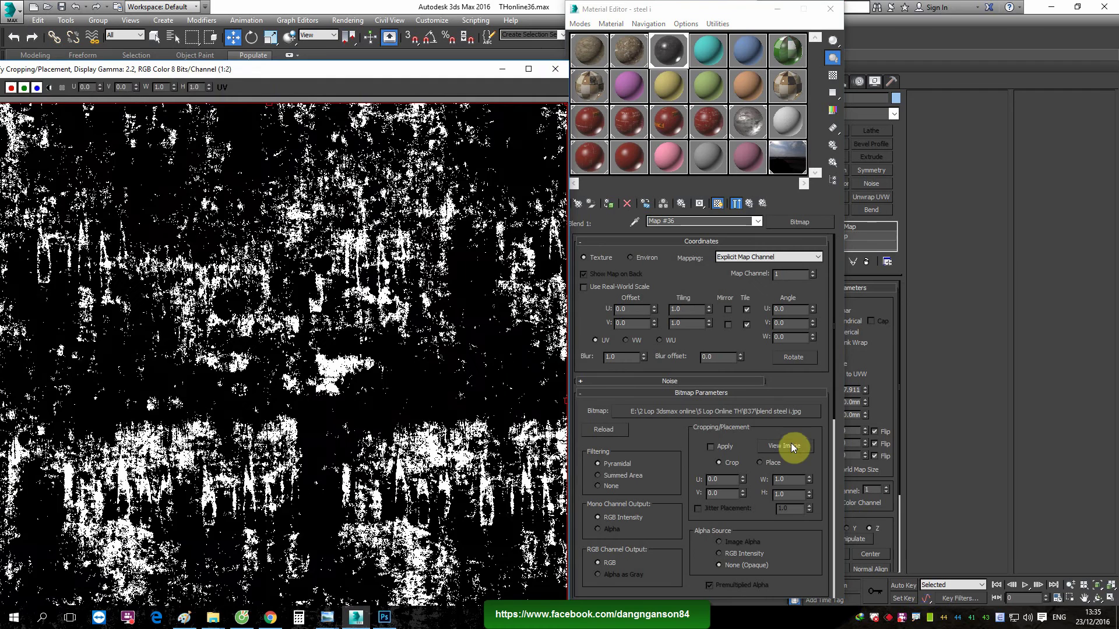
left_click(555, 68)
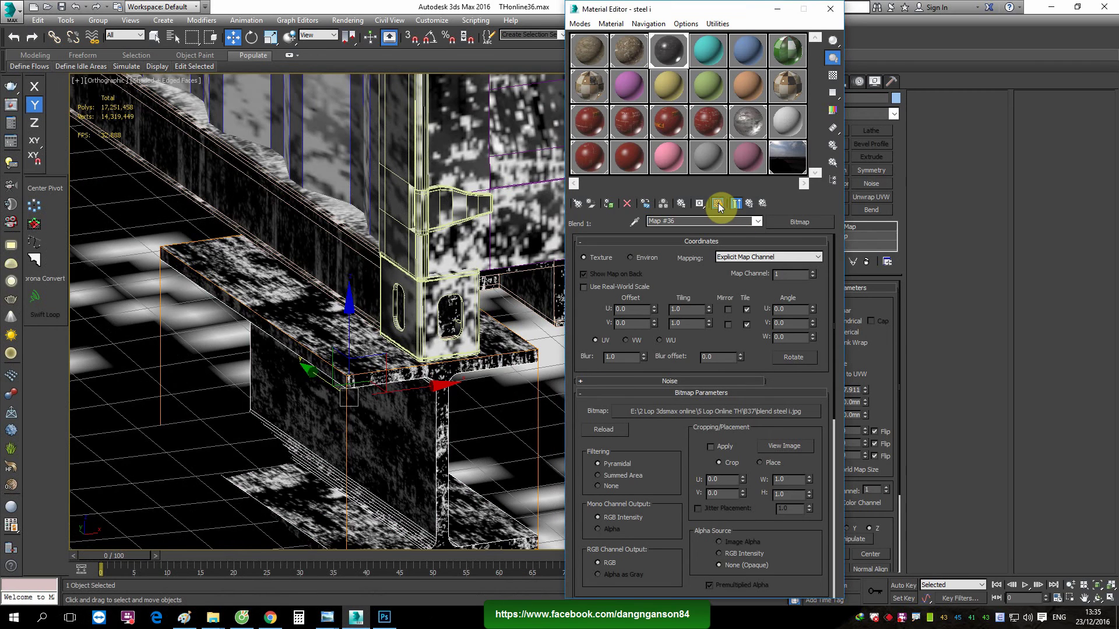
scroll(349, 413, "up", 2)
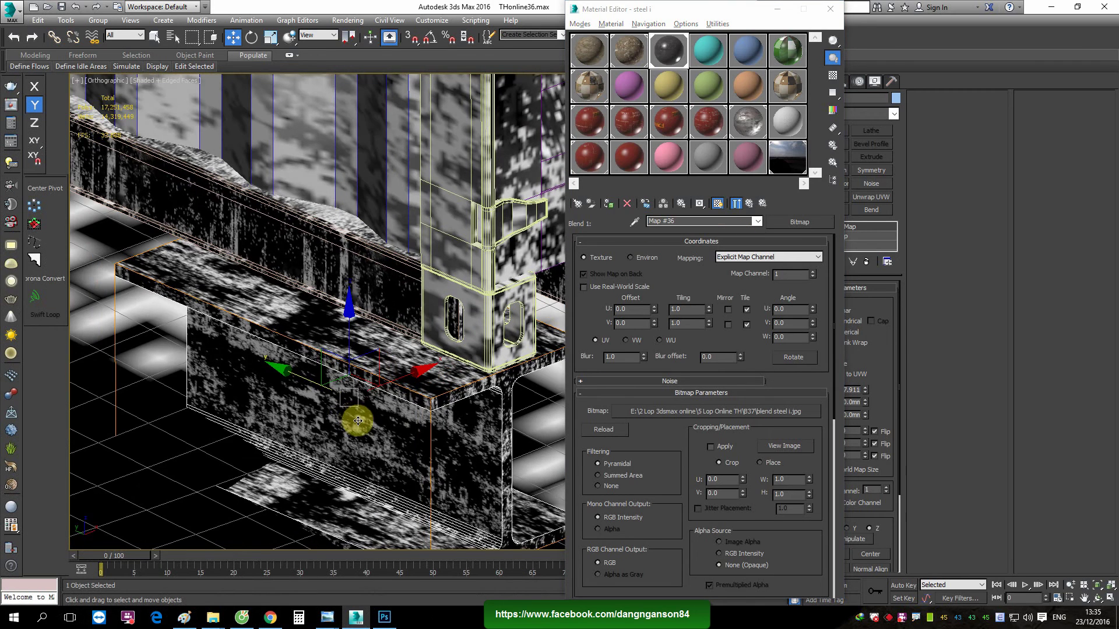
Preview the coat material's rusty Map #35 diffuse texture, then open the V-Ray frame buffer
left_click(748, 204)
left_click(650, 295)
left_click(693, 253)
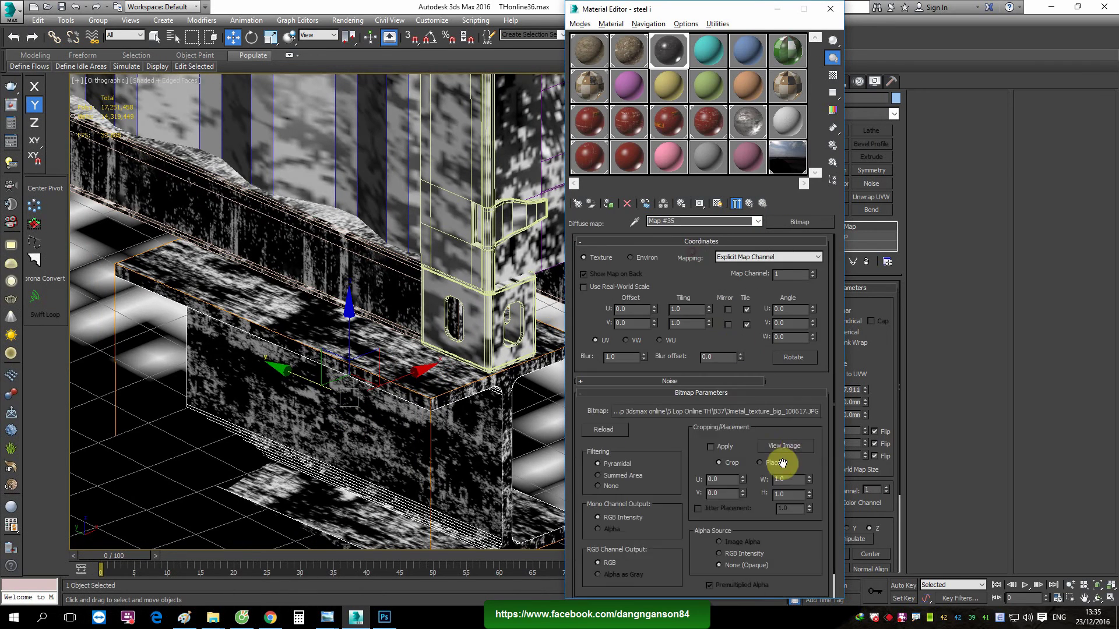
left_click(791, 446)
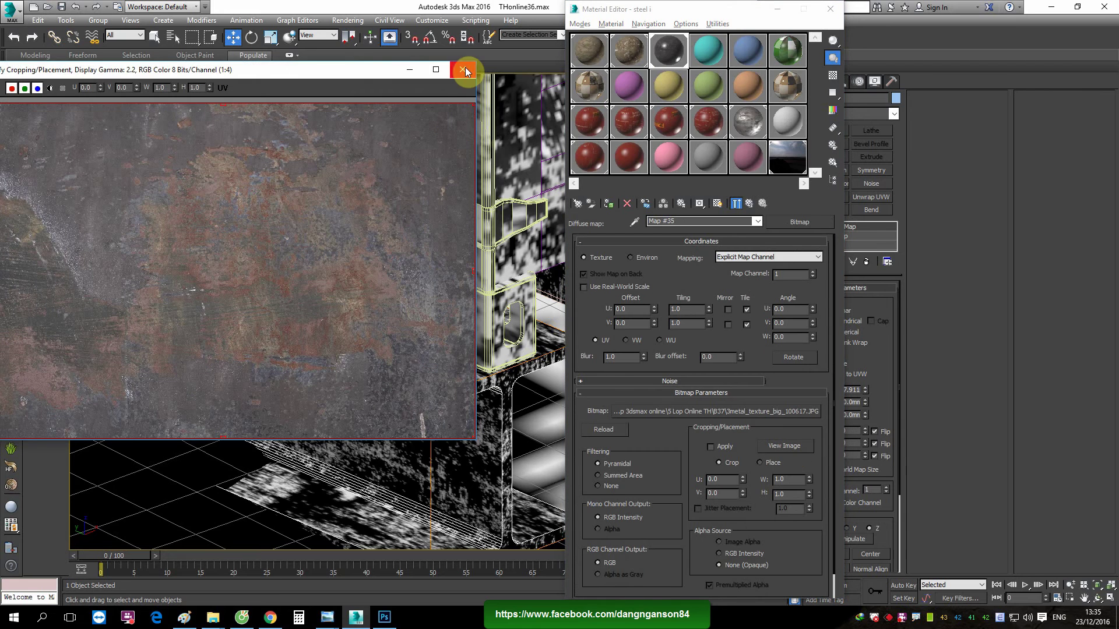
left_click(464, 70)
right_click(363, 257)
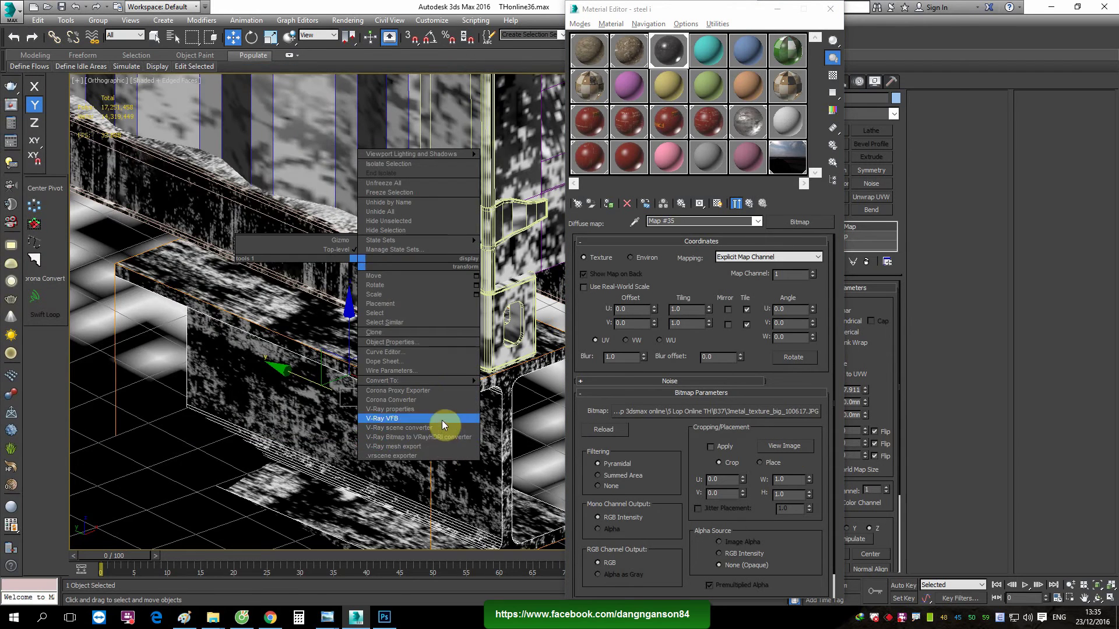
left_click(442, 420)
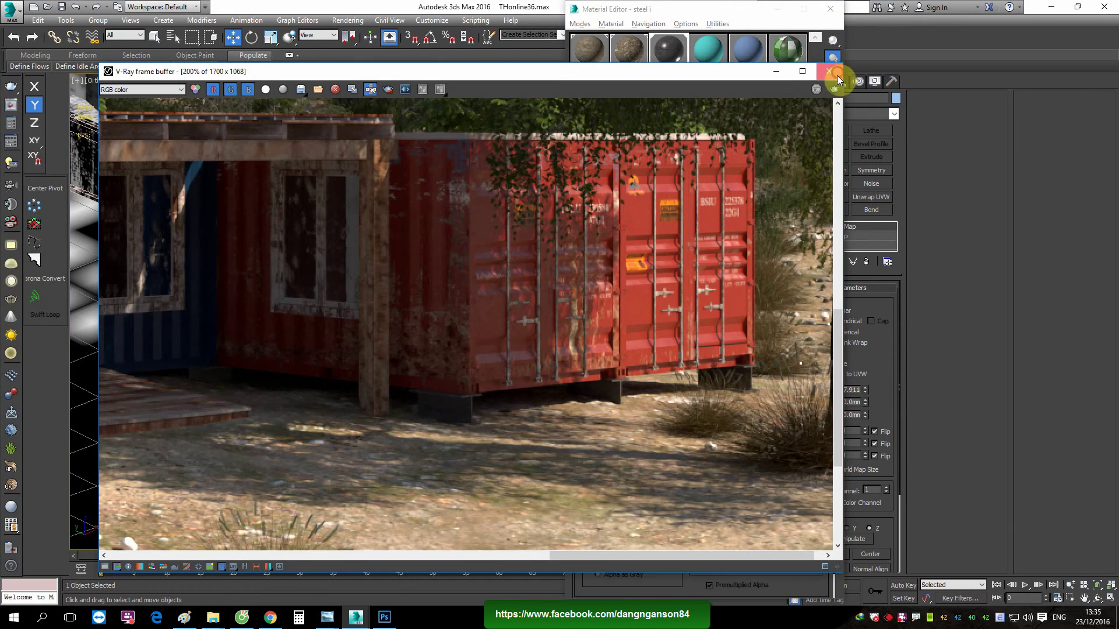
Load very_rusty_metal_door_from_venice from D: > Full Bitmap > Metal as Map #35's diffuse bitmap
left_click(836, 77)
left_click(701, 419)
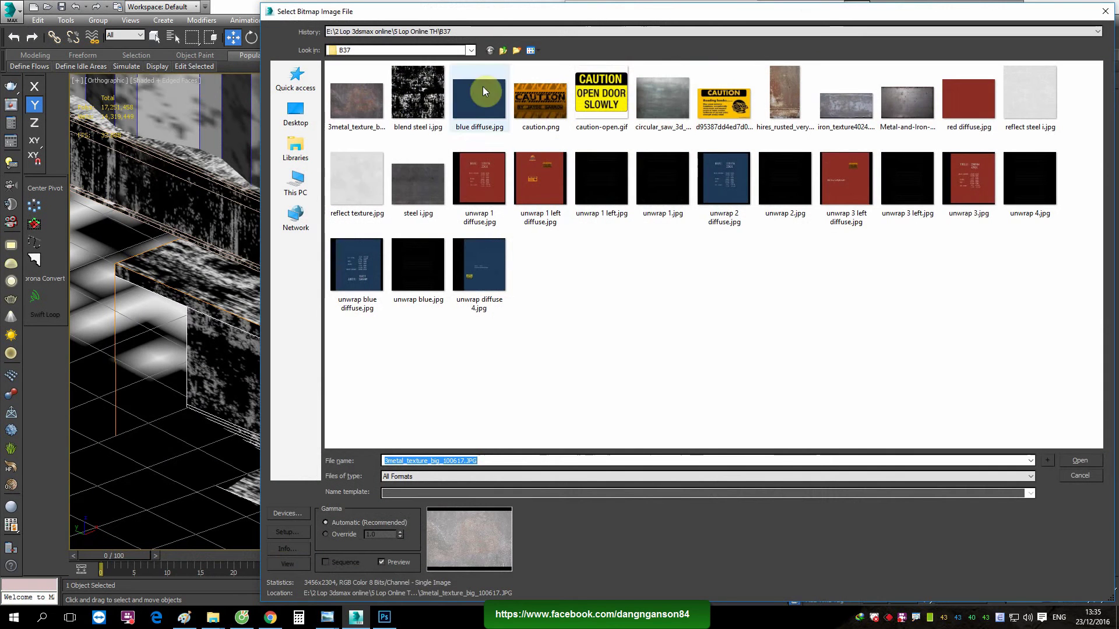
left_click(295, 180)
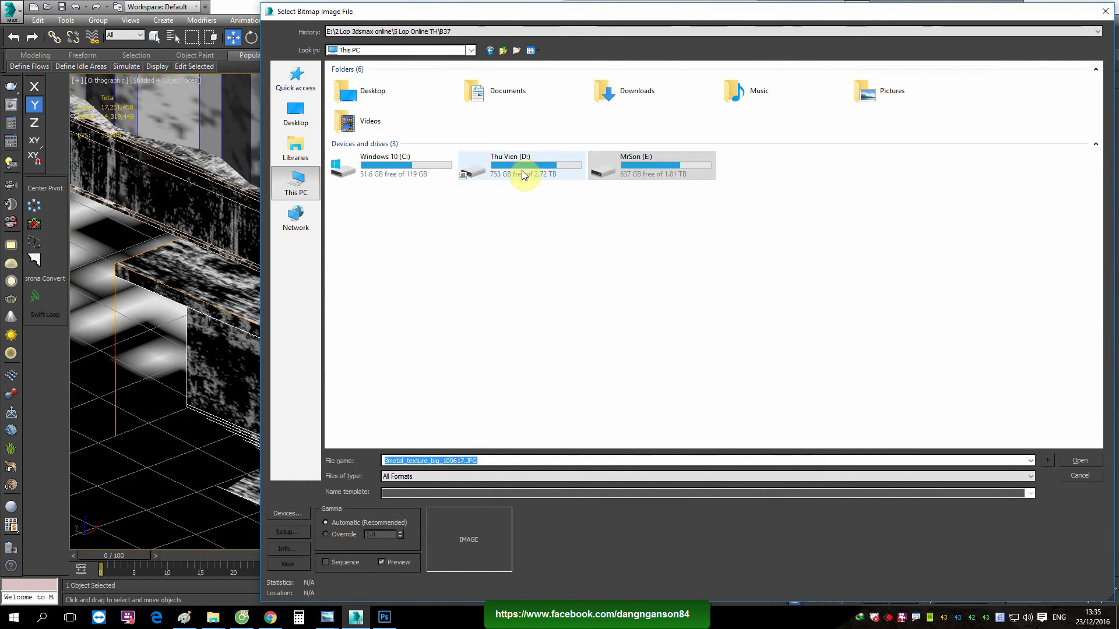
double_click(522, 170)
double_click(396, 199)
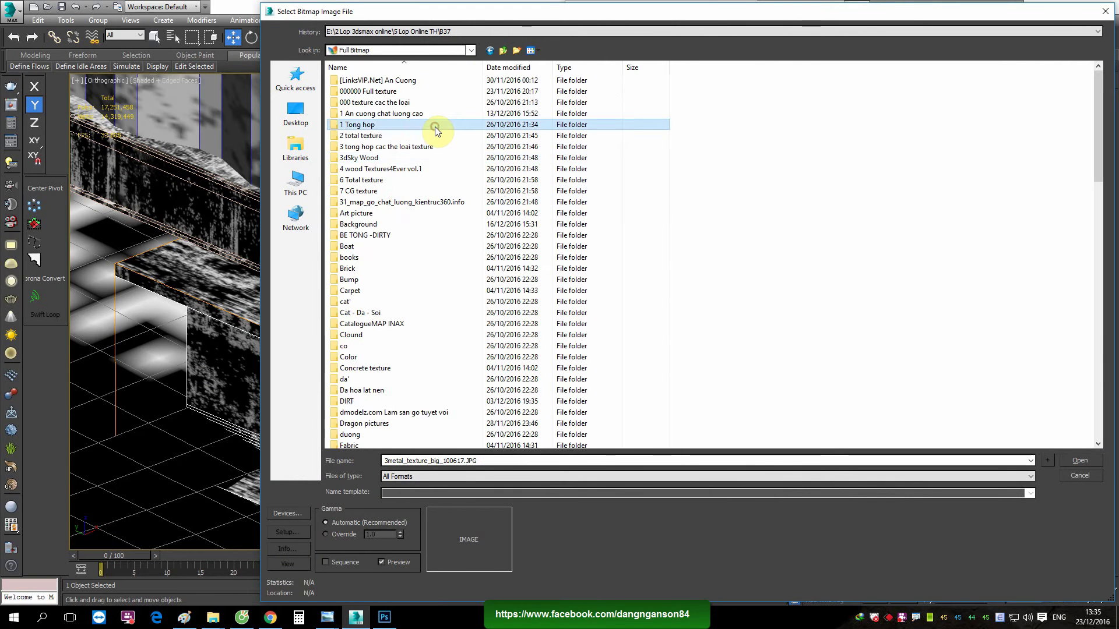
key("m")
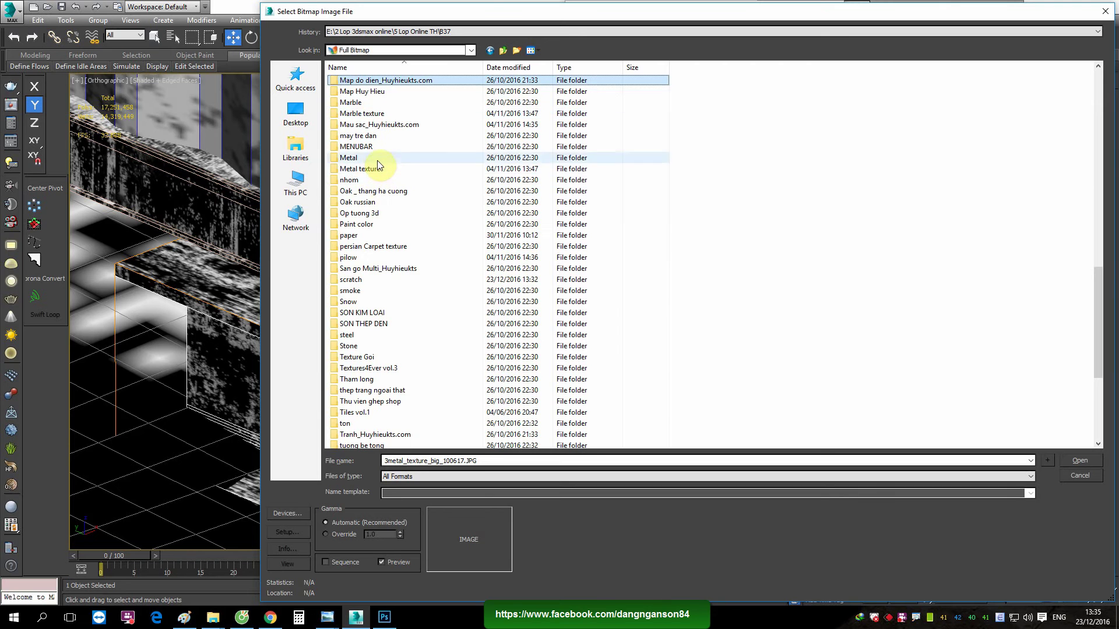
double_click(377, 160)
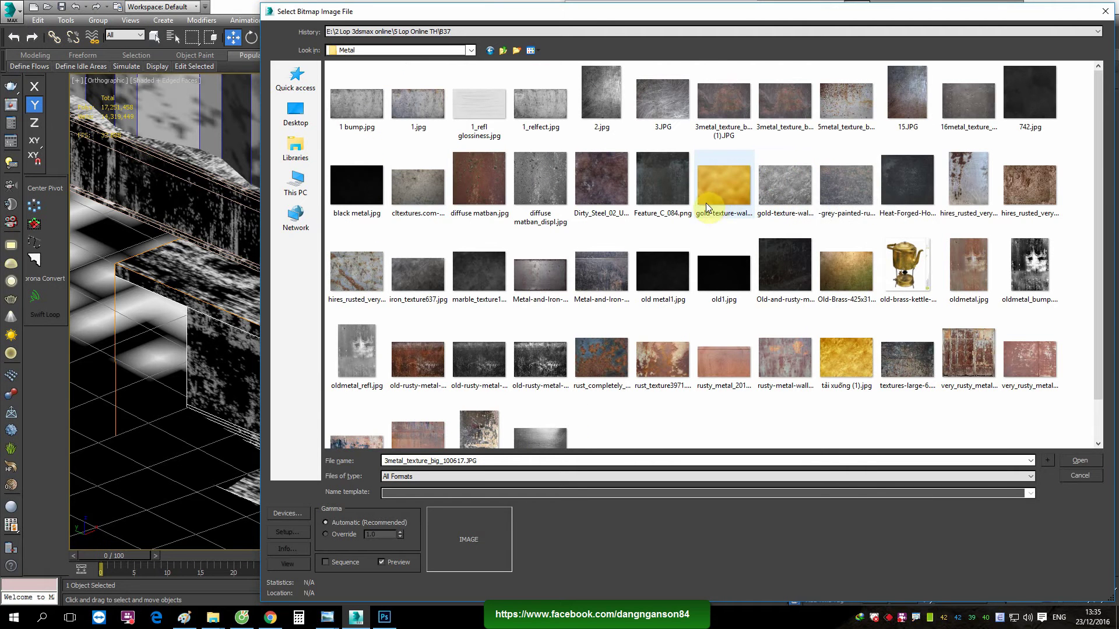
double_click(971, 352)
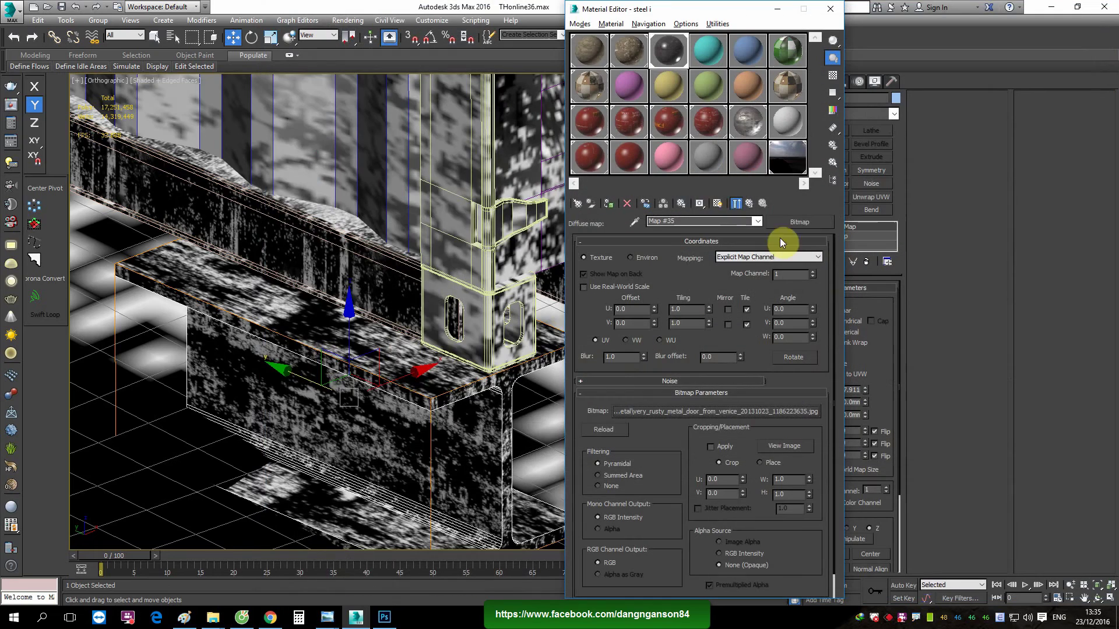
Show the steel i material's rusty texture in the viewport and close the Material Editor
left_click(717, 203)
scroll(390, 310, "down", 3)
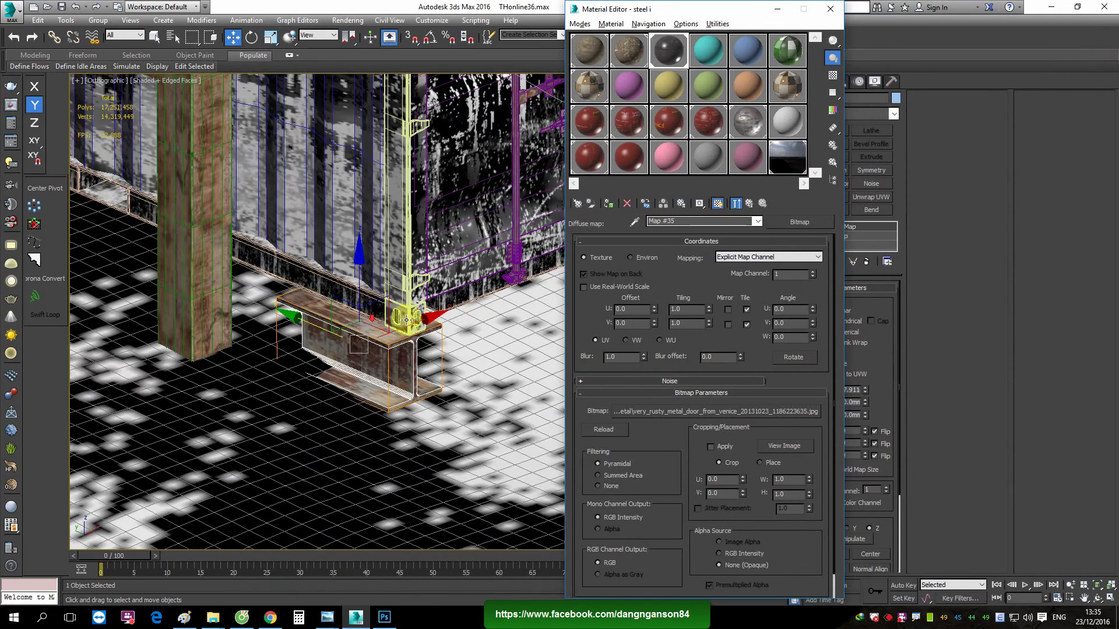
scroll(390, 310, "up", 2)
scroll(390, 311, "up", 2)
left_click(749, 203)
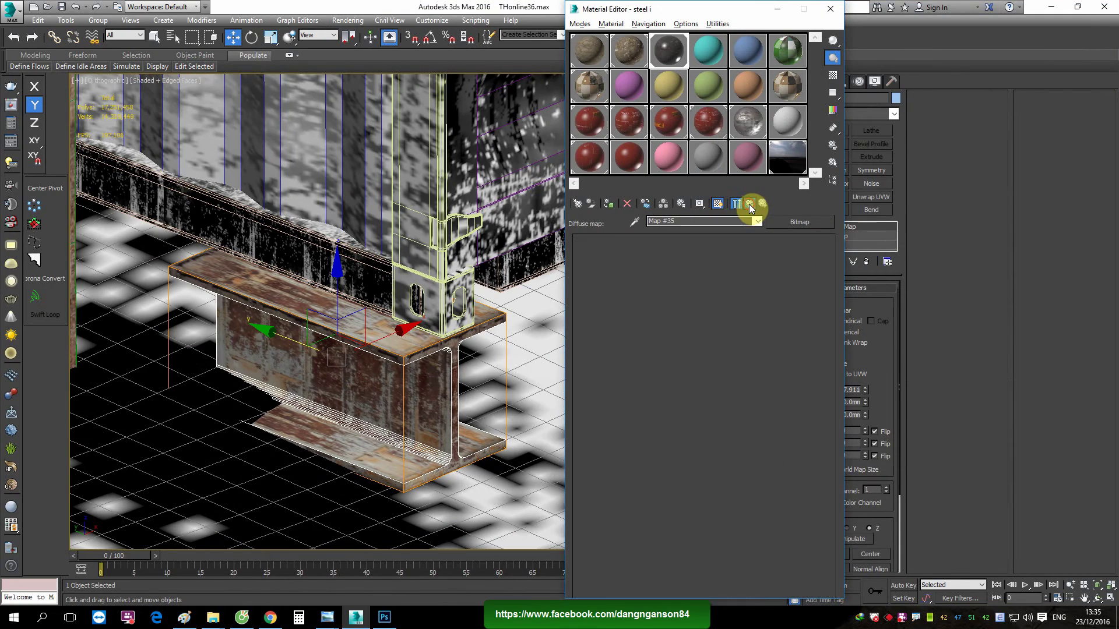
left_click(830, 9)
Orbit to the building's front and select the door frame post Rectangle006
scroll(453, 287, "down", 3)
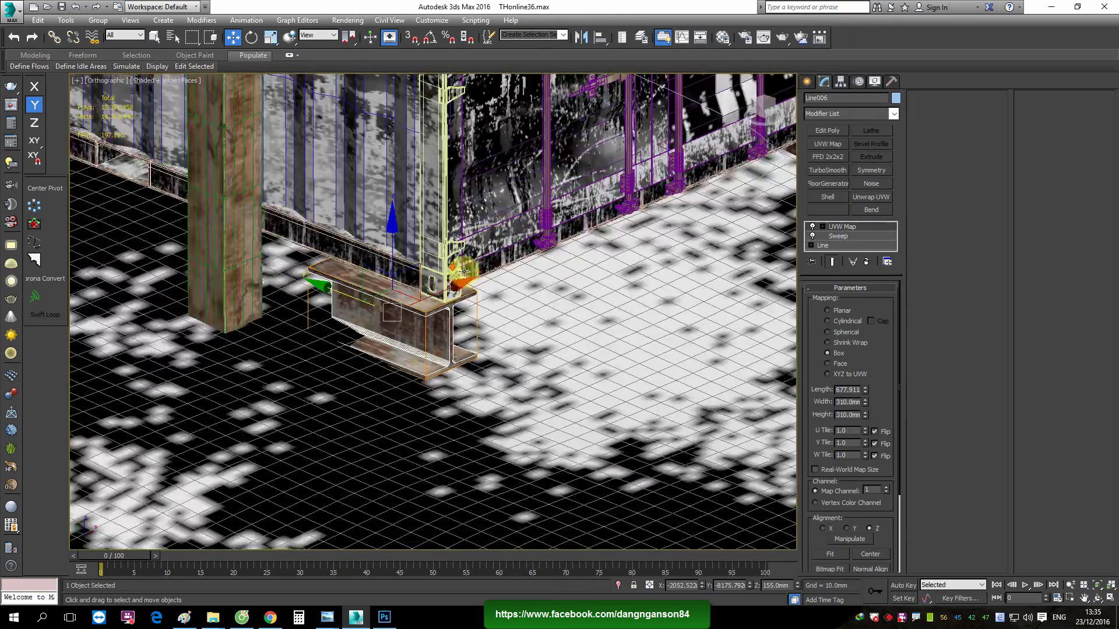
scroll(452, 287, "down", 3)
scroll(452, 287, "down", 4)
middle_click_drag(374, 279, 416, 337, "alt")
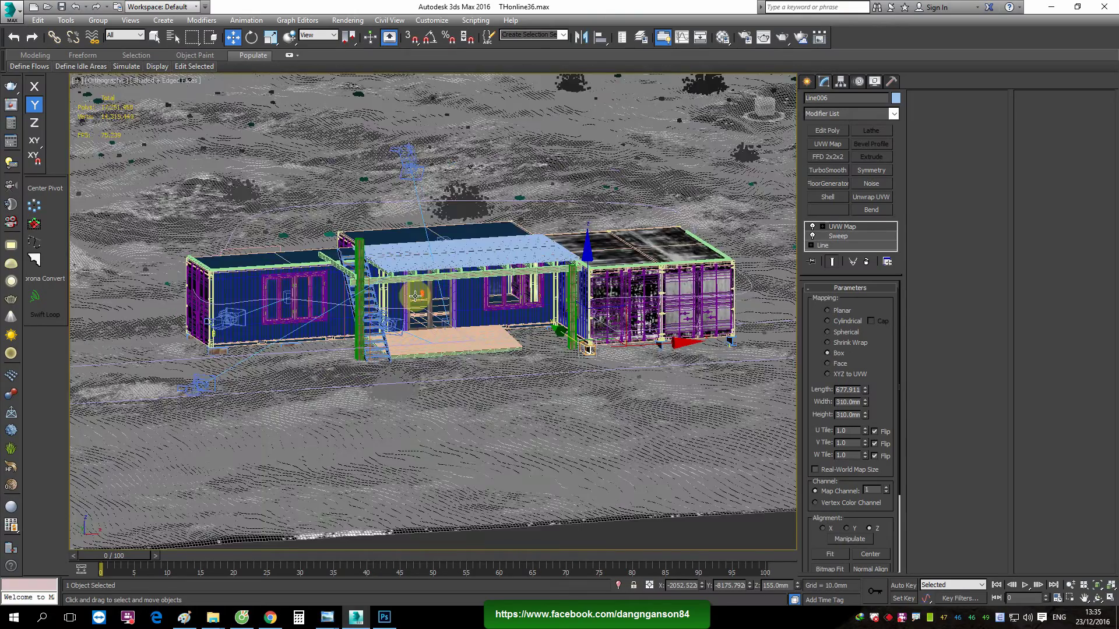
scroll(393, 302, "up", 6)
scroll(392, 304, "up", 3)
left_click(392, 304)
Eyedrop the scene's Window Door material into a spare Material Editor sample slot
middle_click_drag(468, 323, 474, 325, "alt")
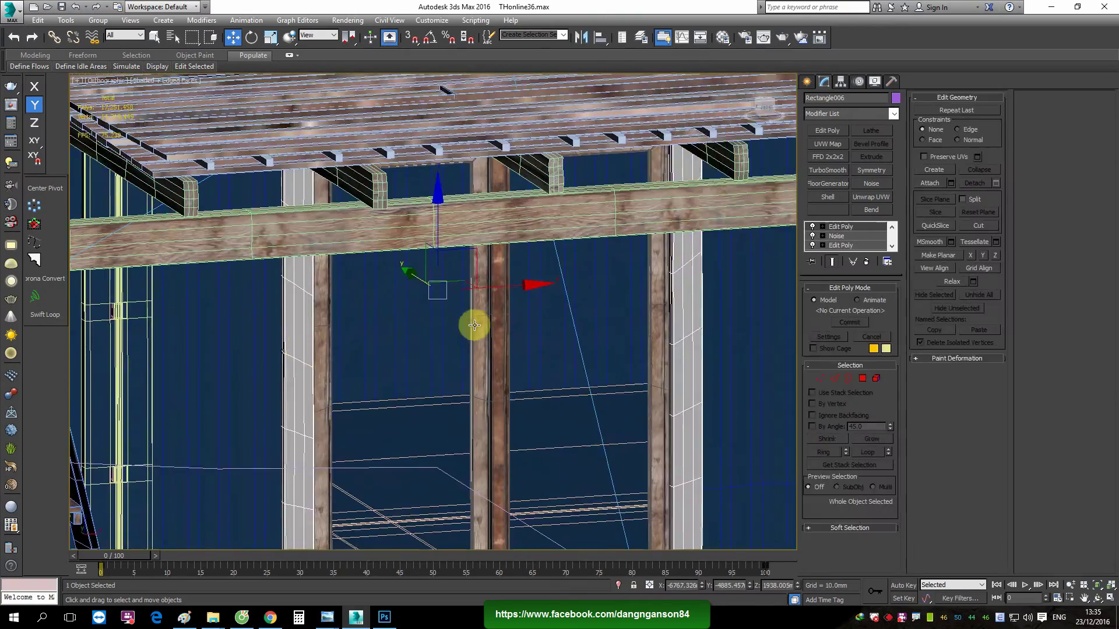
key("m")
scroll(463, 296, "up", 2)
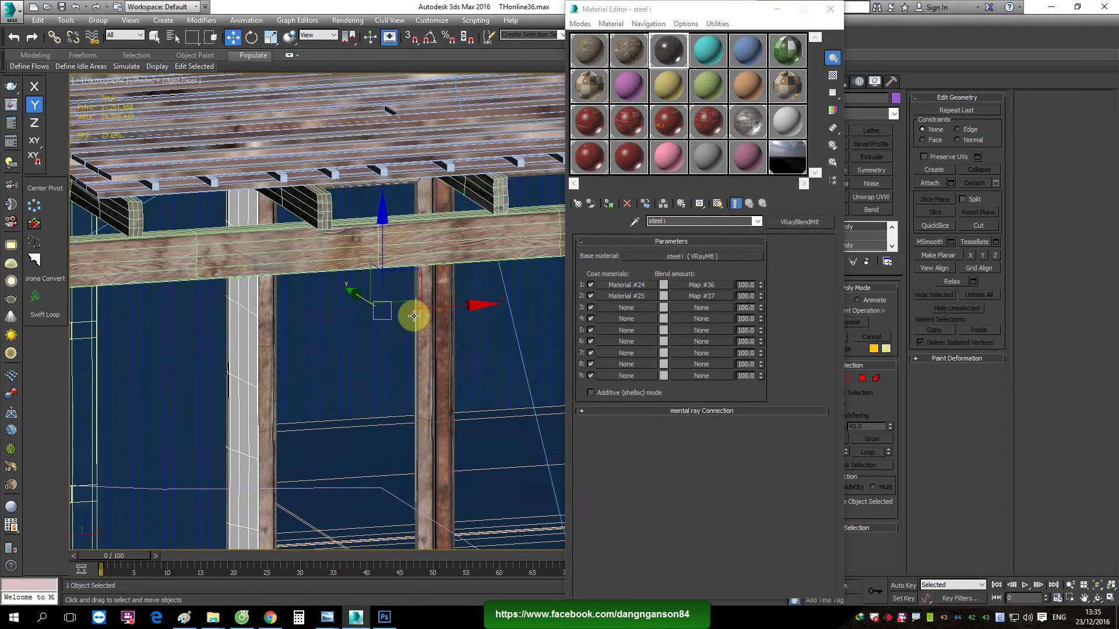
middle_click_drag(419, 347, 532, 257, "alt")
left_click(701, 63)
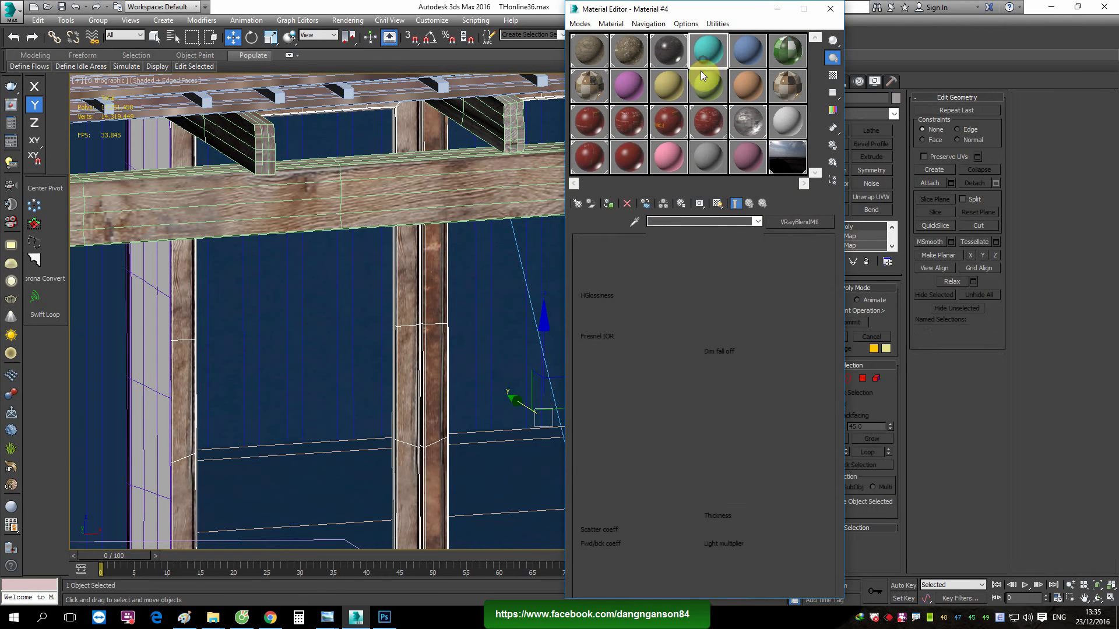
left_click(399, 275)
Assign the Window Door material to the door frame post and isolate it in the viewport
key("w")
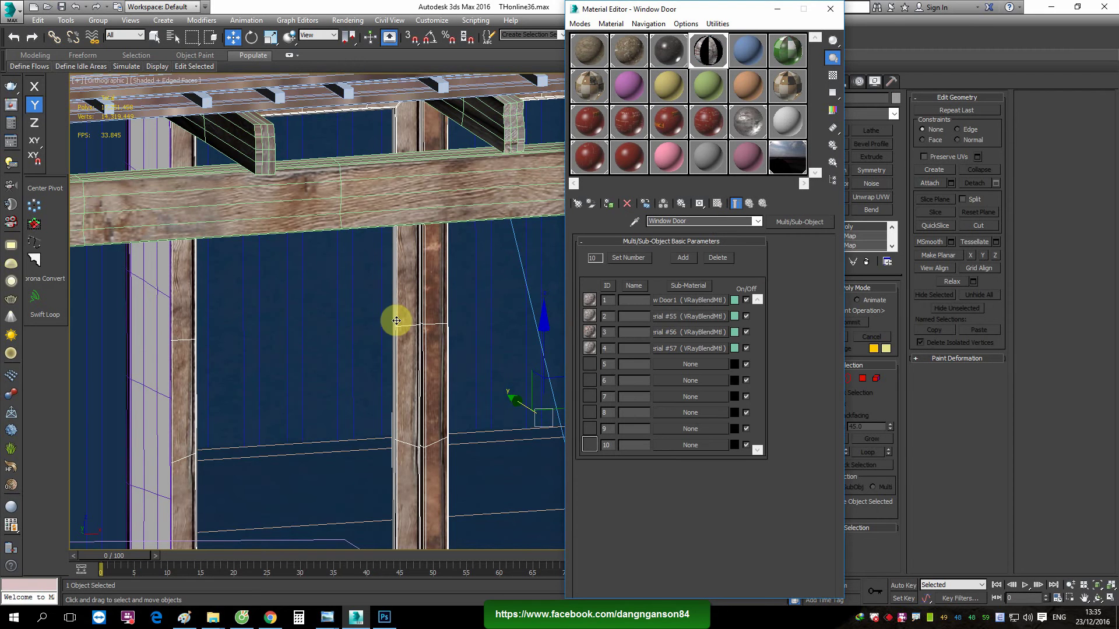
middle_click_drag(322, 320, 445, 306)
scroll(310, 314, "down", 2)
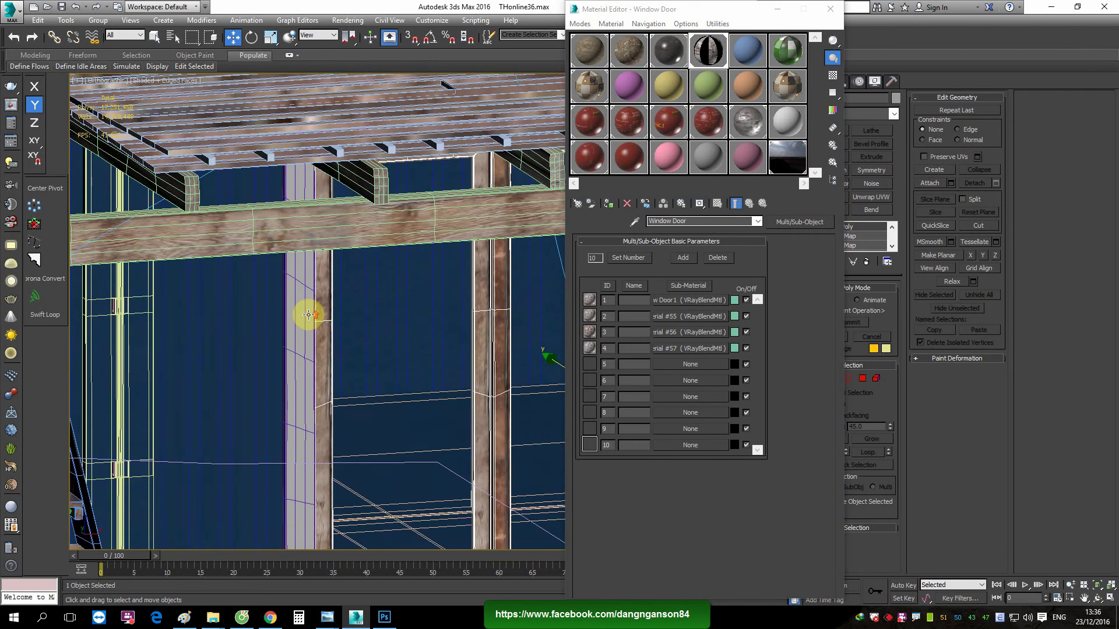
scroll(307, 317, "up", 5)
left_click(648, 206)
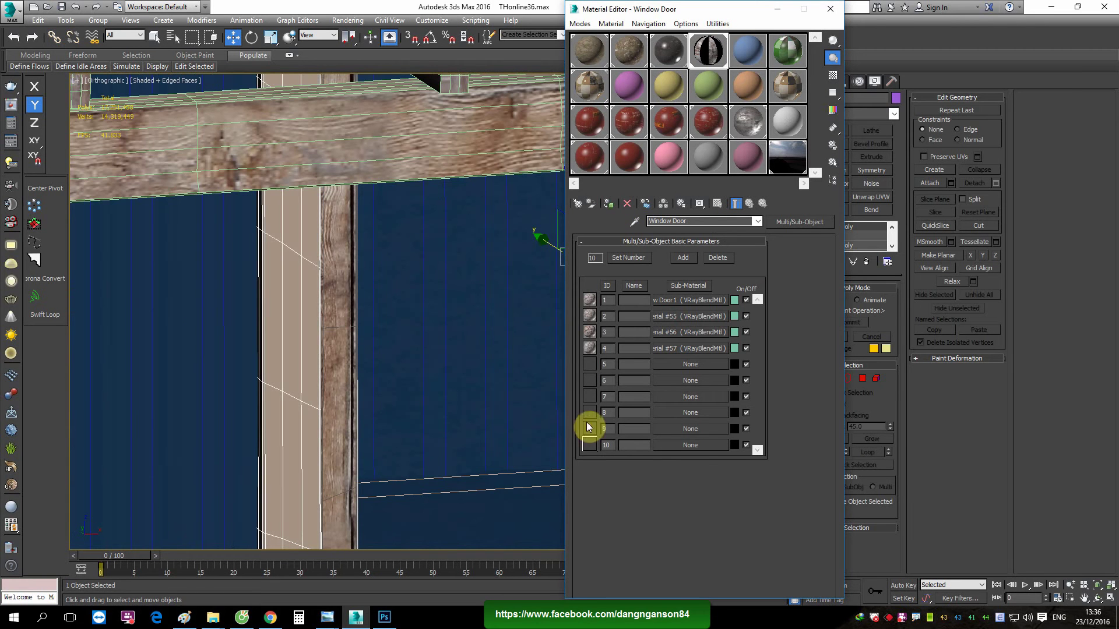
left_click(901, 611)
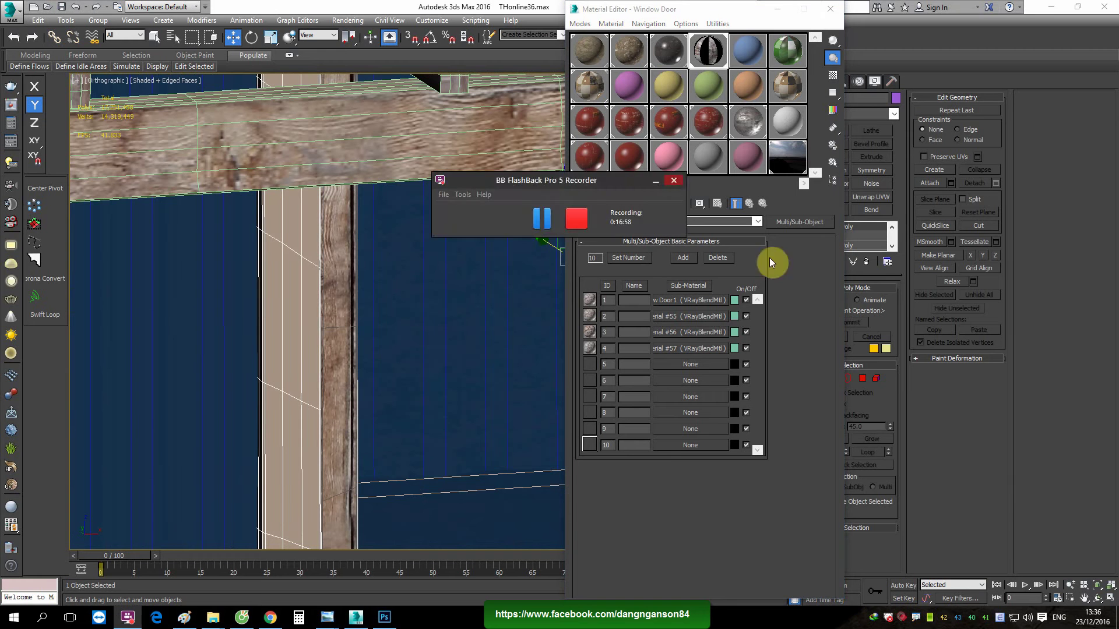
left_click_drag(548, 184, 961, 201)
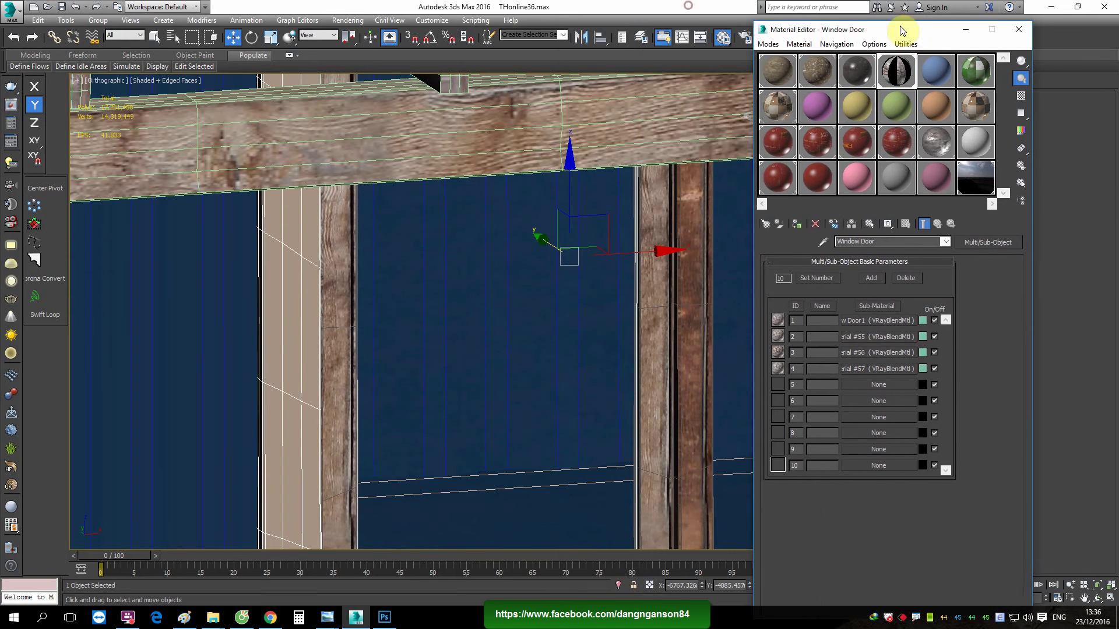
left_click_drag(701, 13, 947, 34)
left_click(618, 585)
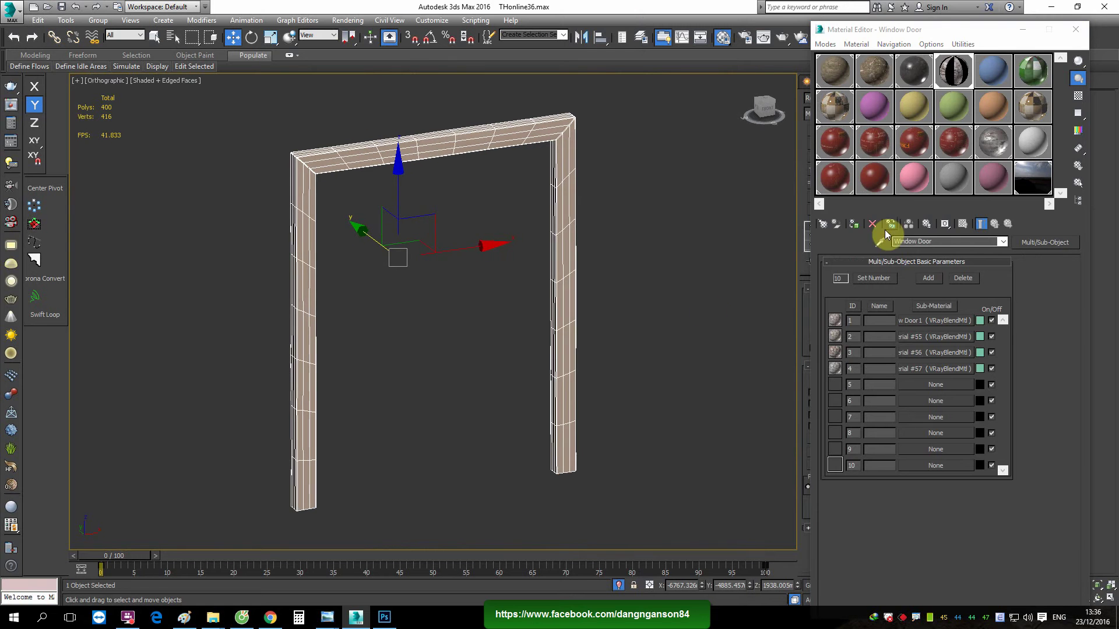
In Polygon mode and Front view, select the 144 faces of the frame's left post
left_click_drag(897, 29, 568, 82)
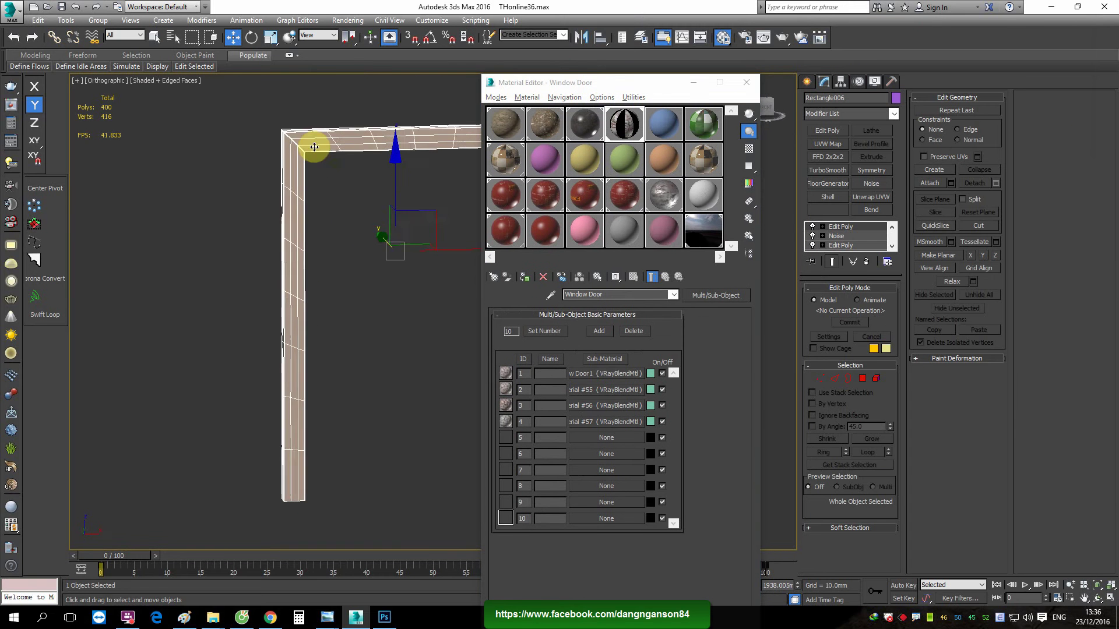
middle_click_drag(350, 243, 347, 212)
key("4")
middle_click_drag(337, 313, 328, 288)
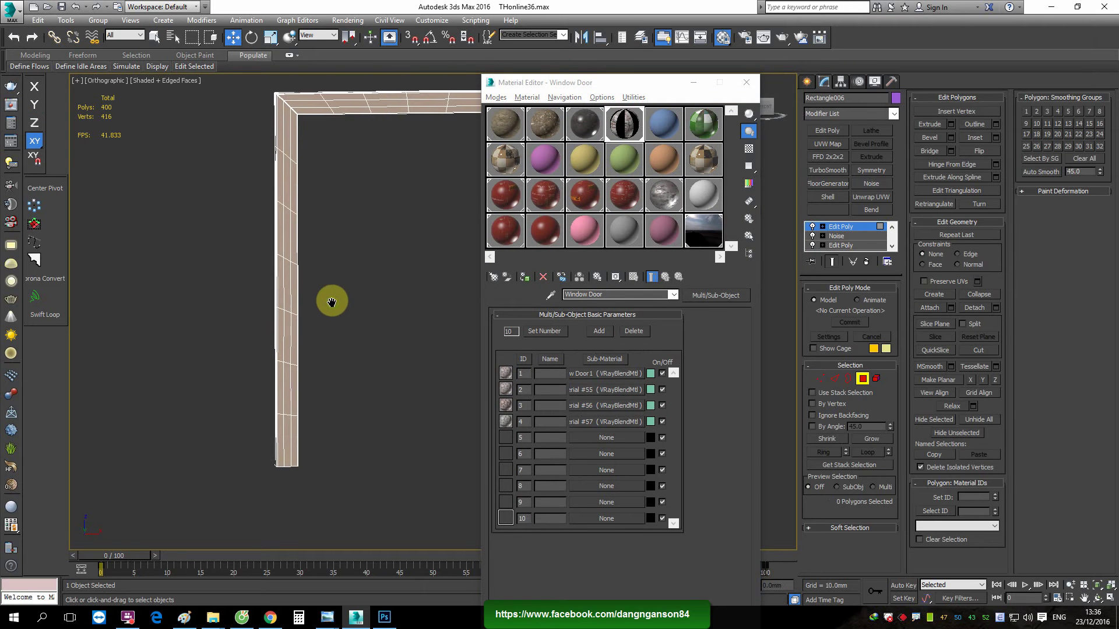
key("f")
left_click_drag(216, 111, 320, 463)
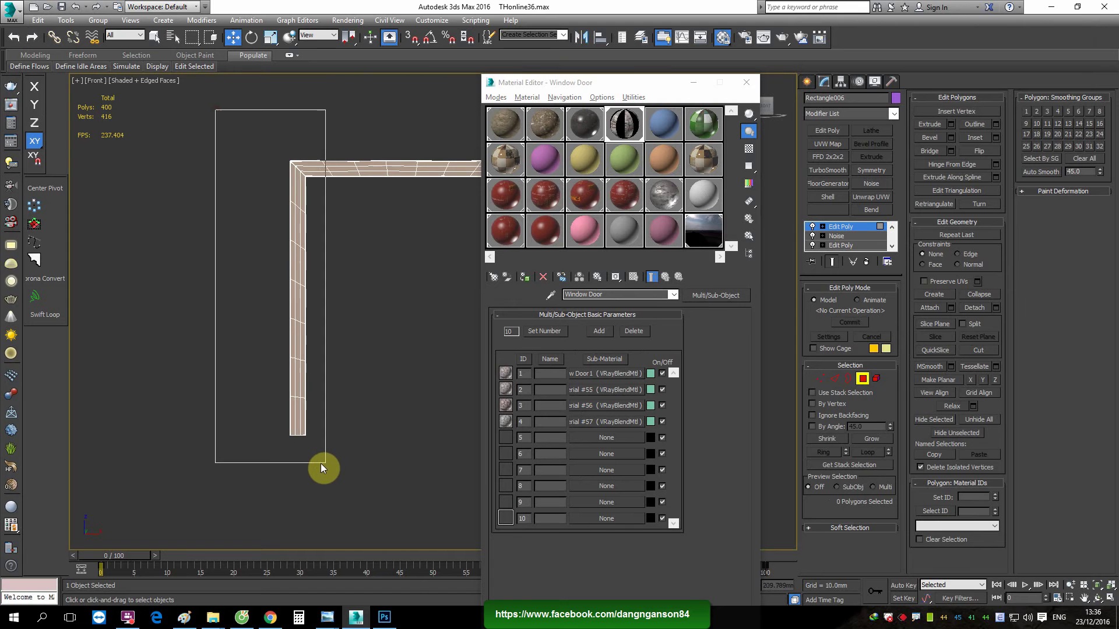
scroll(307, 175, "up", 5)
scroll(320, 210, "down", 3)
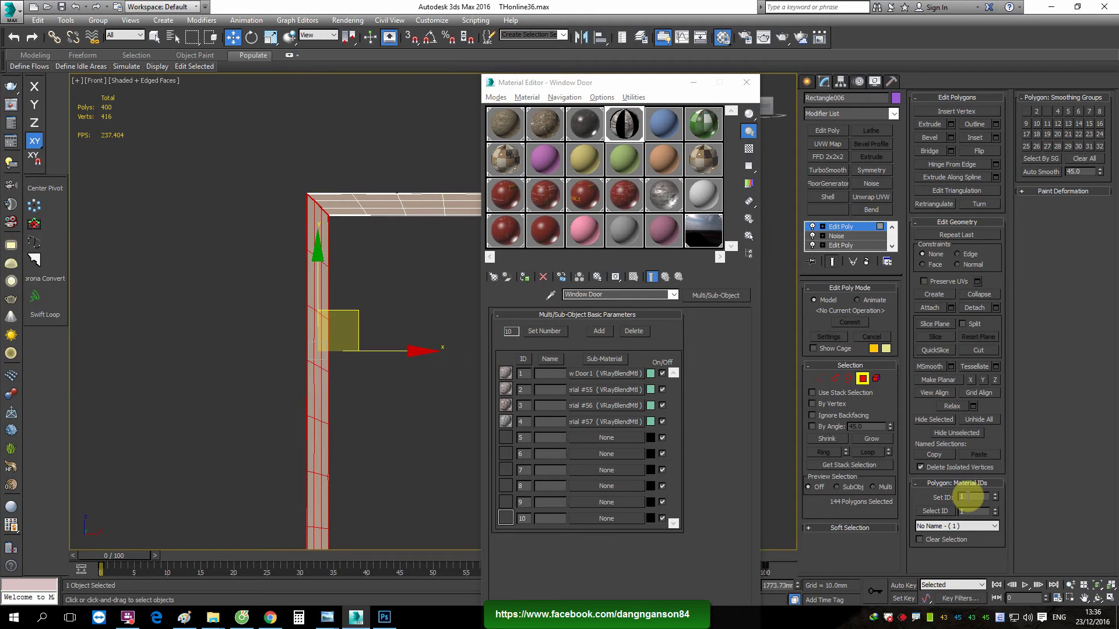
Drill into Window Door1 > wood1 to reach its diffuse bitmap Map #76
left_click(606, 374)
scroll(362, 369, "up", 4)
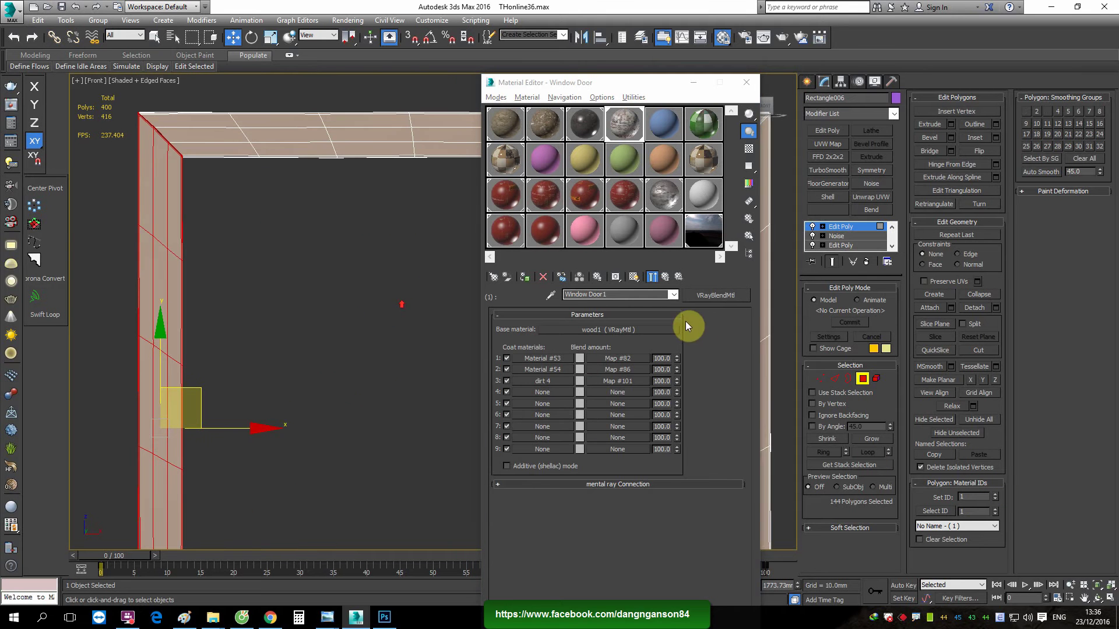
left_click(635, 330)
left_click(638, 433)
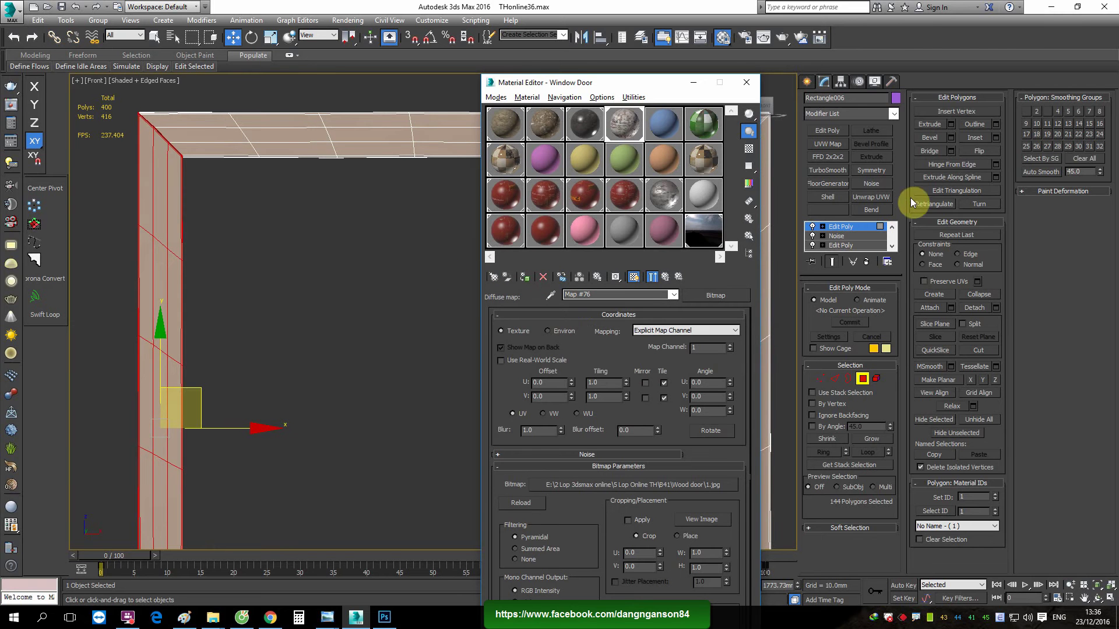
Add a UVW Map modifier to the post faces and preview the wood door texture
left_click(840, 144)
middle_click_drag(303, 253, 413, 300)
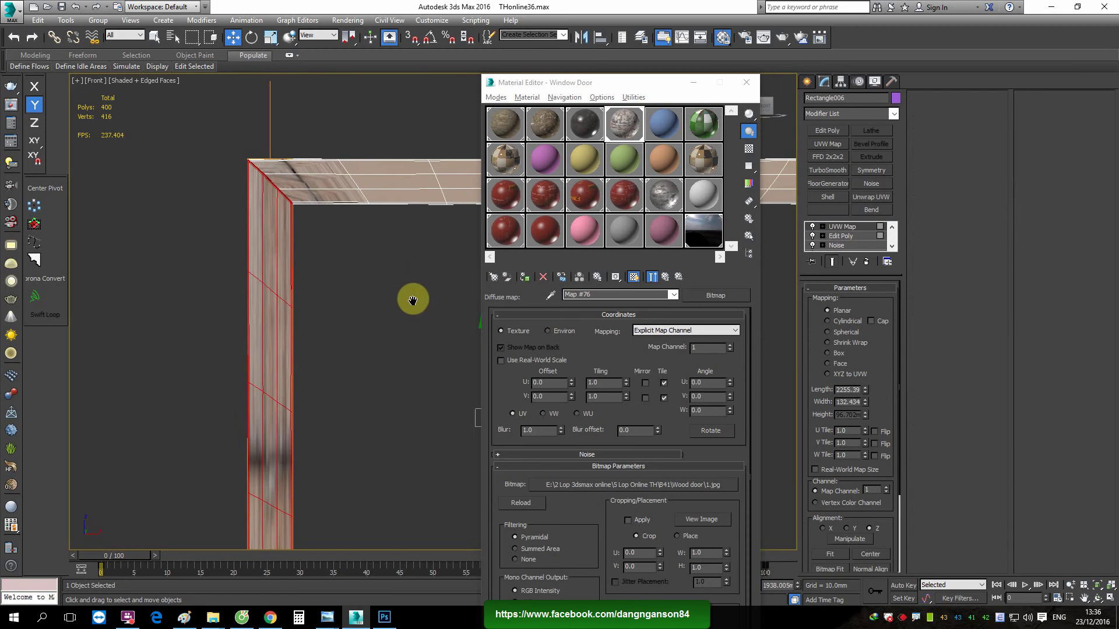
middle_click_drag(387, 382, 411, 289)
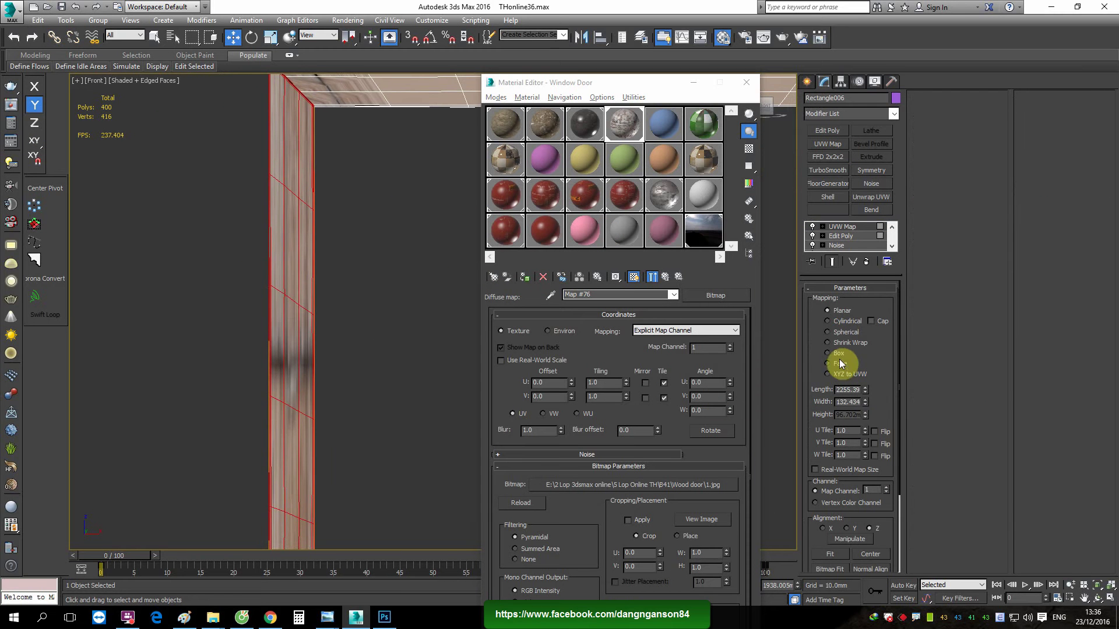
left_click(689, 521)
left_click(854, 70)
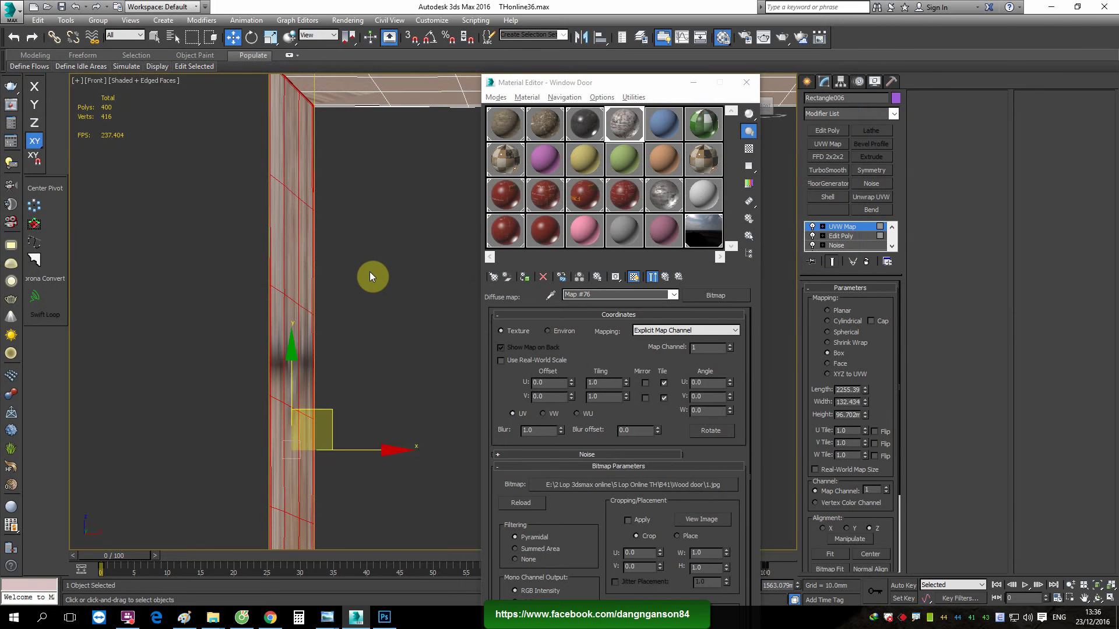
Rotate the mapping gizmo 90° with angle snap and fit it to the door post
key("e")
key("a")
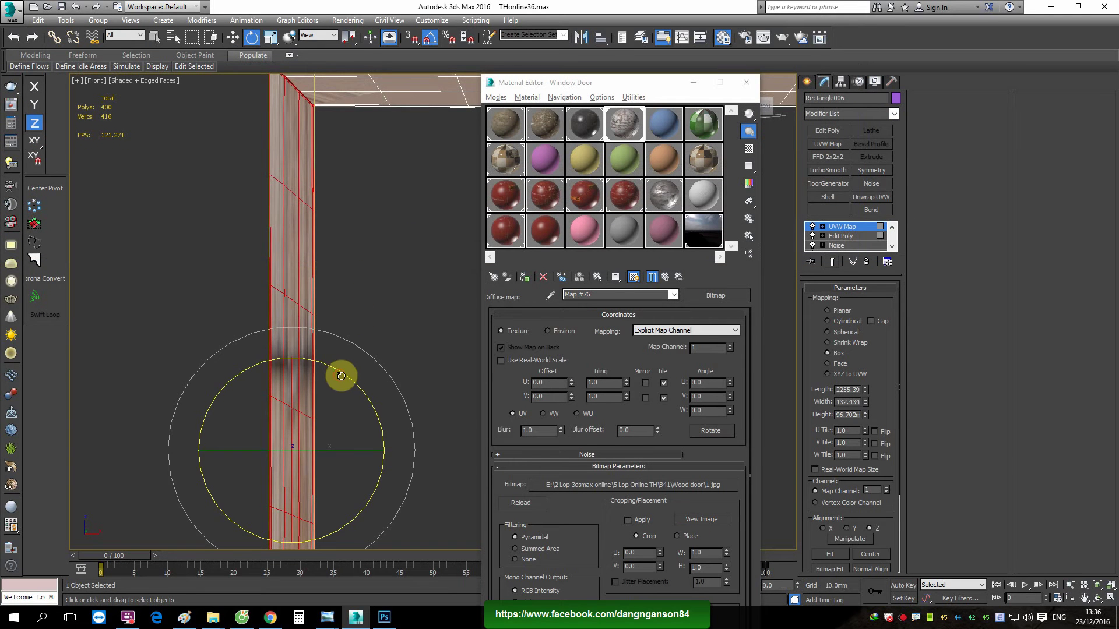
left_click_drag(341, 376, 343, 379)
left_click_drag(875, 410, 884, 324)
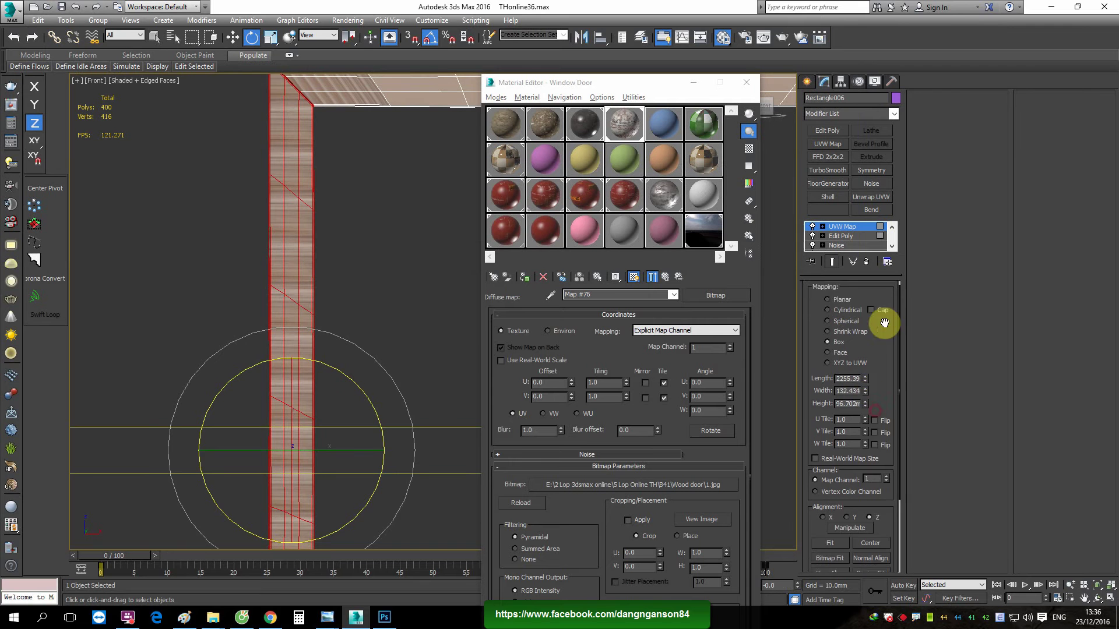
scroll(884, 323, "down", 3)
left_click(832, 461)
Increase the mapping Length and raise Height to about 266 to stretch the wood grain
scroll(324, 279, "down", 1)
scroll(368, 361, "down", 3)
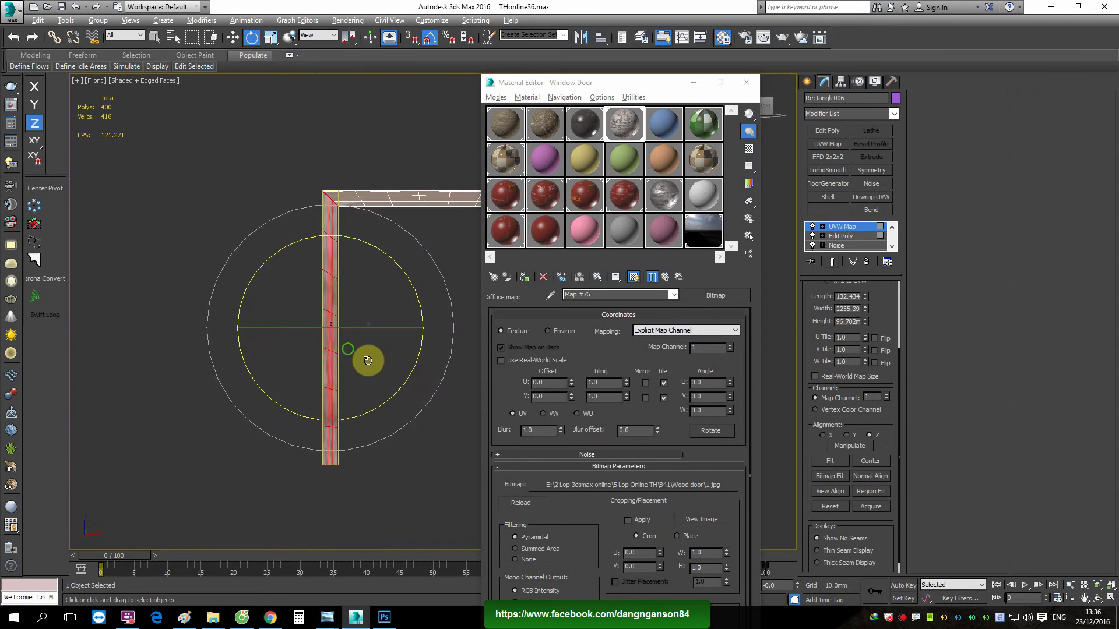
middle_click_drag(367, 361, 337, 370, "alt")
scroll(304, 377, "up", 3)
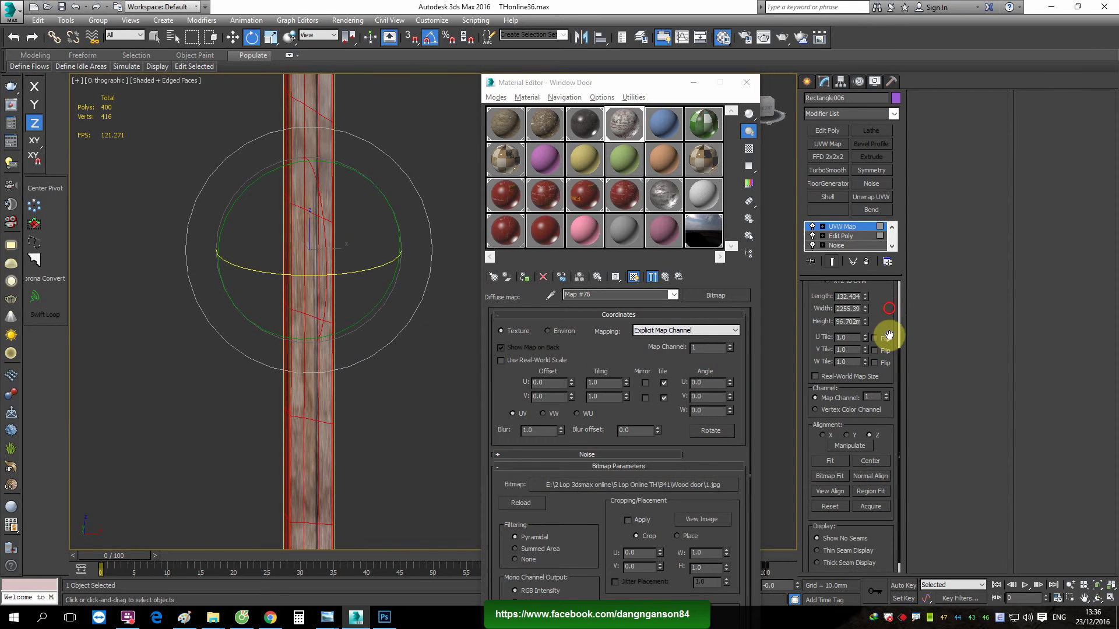
scroll(889, 336, "up", 3)
left_click_drag(866, 382, 881, 251)
key("w")
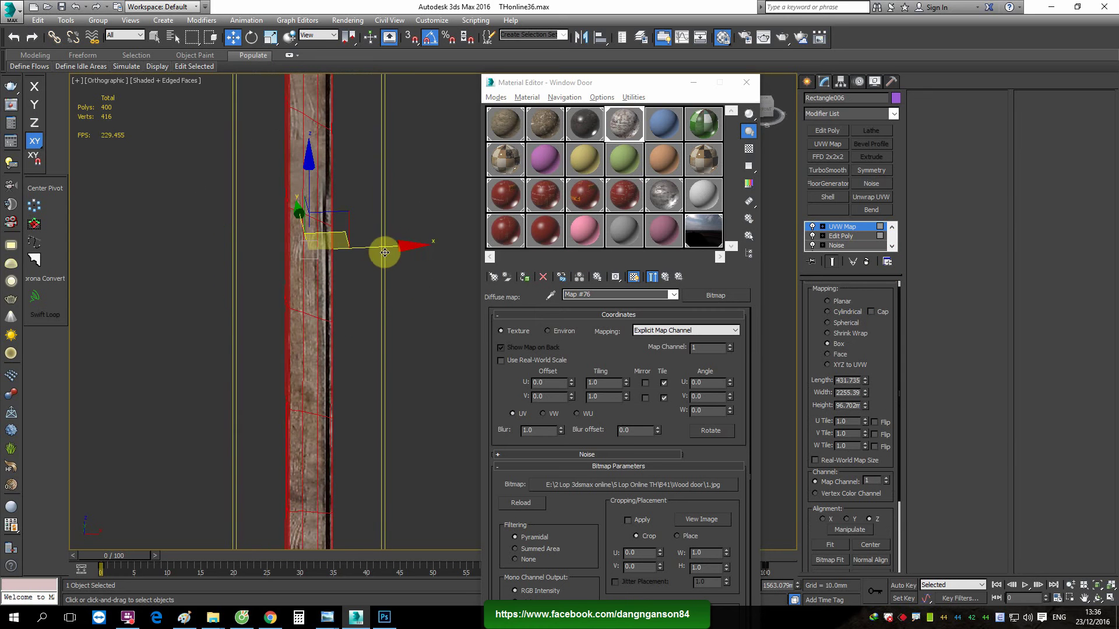
mouse_move(385, 252)
middle_mouse_down("alt")
mouse_move(400, 249)
mouse_move(317, 282)
mouse_move(372, 334)
middle_mouse_up("alt")
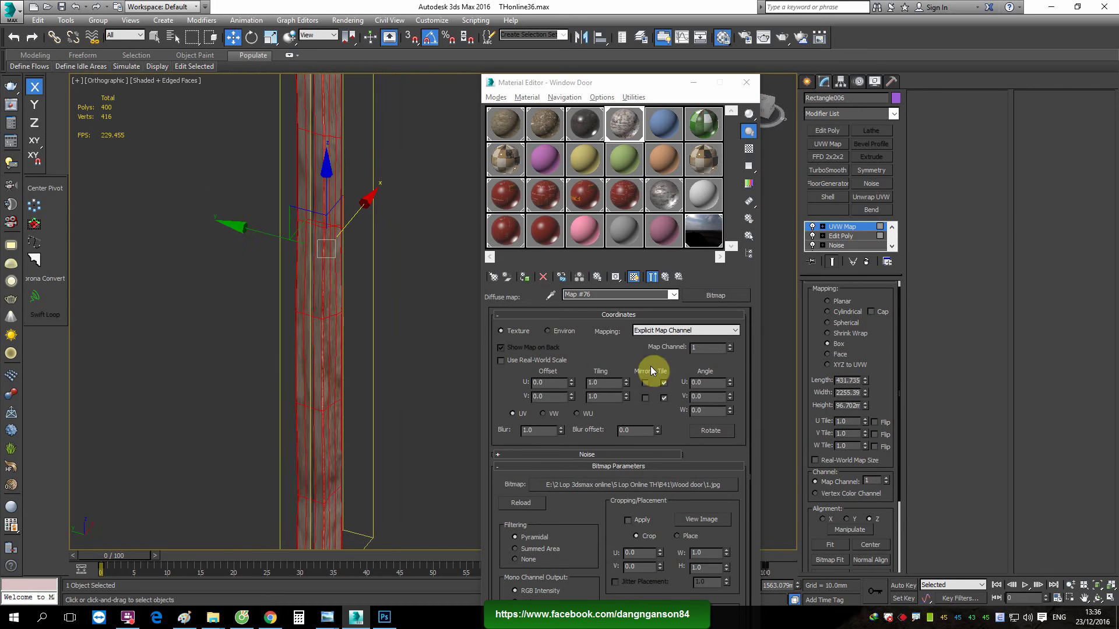
left_click_drag(864, 408, 874, 326)
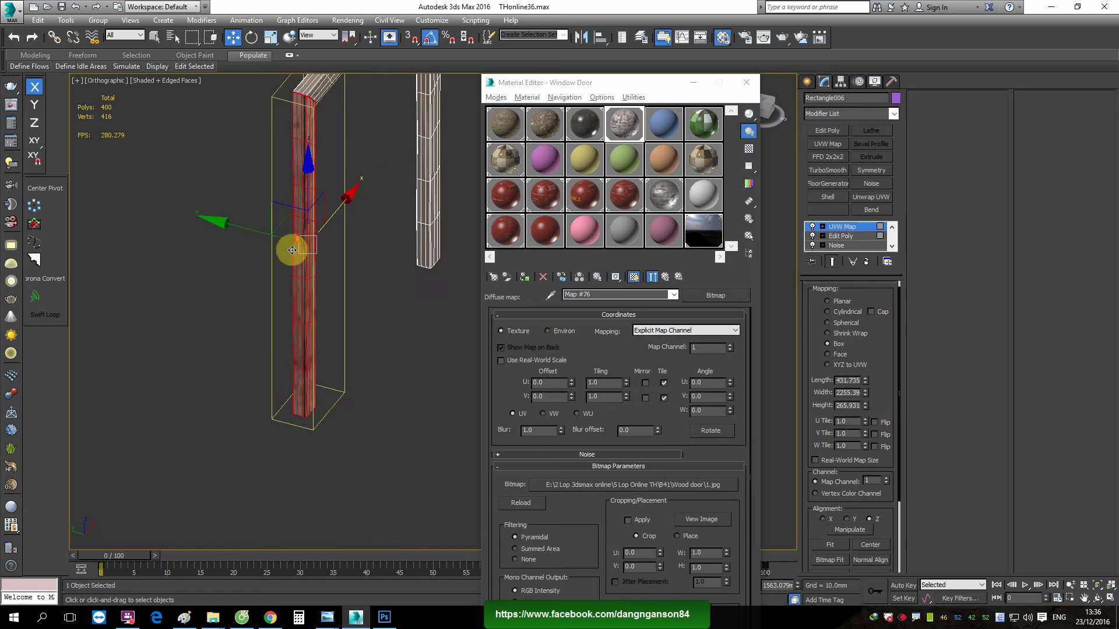
middle_click_drag(288, 250, 270, 280, "alt")
scroll(270, 279, "down", 3)
Add an Edit Poly above the mapping, then inspect coat Material #53, its diffuse and first blend map
left_click(828, 130)
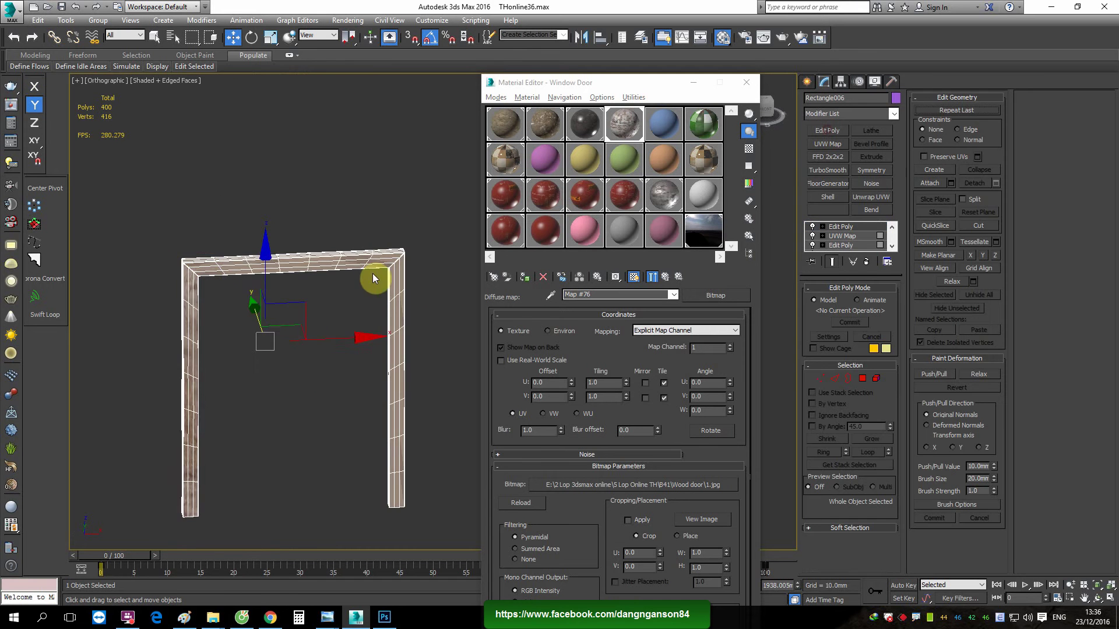
middle_click_drag(375, 275, 390, 265, "alt")
left_click(666, 278)
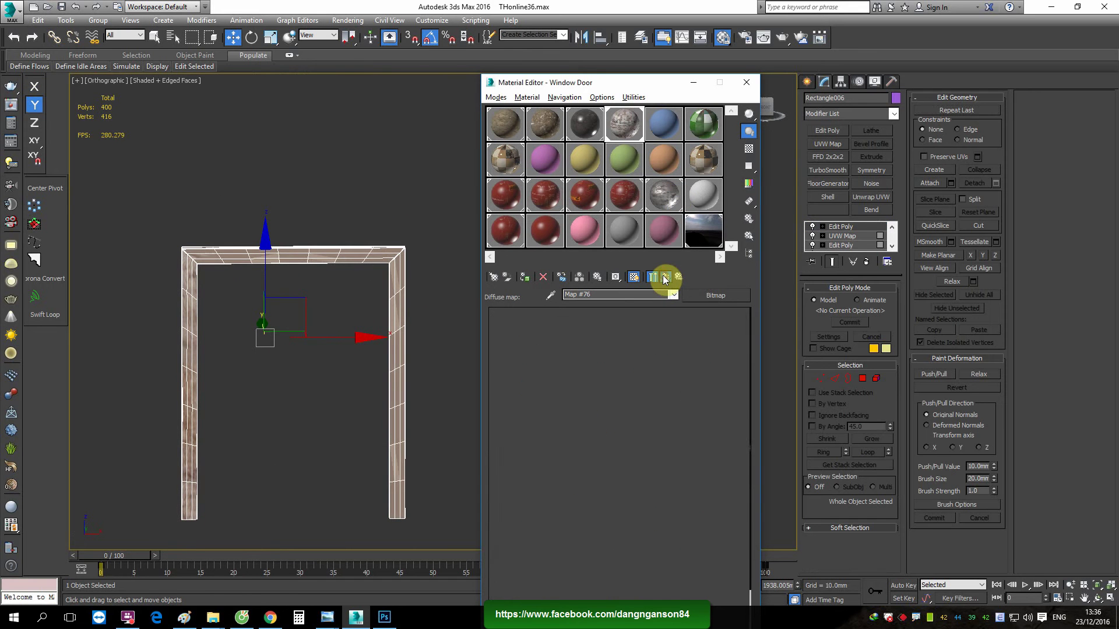
left_click(670, 278)
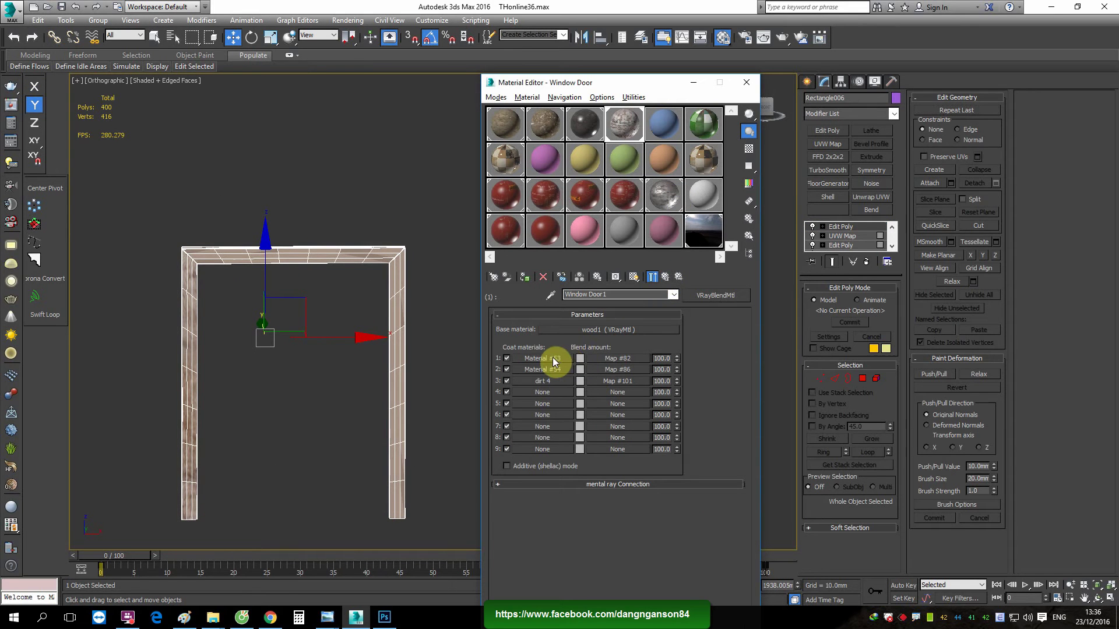
left_click(554, 362)
left_click(601, 330)
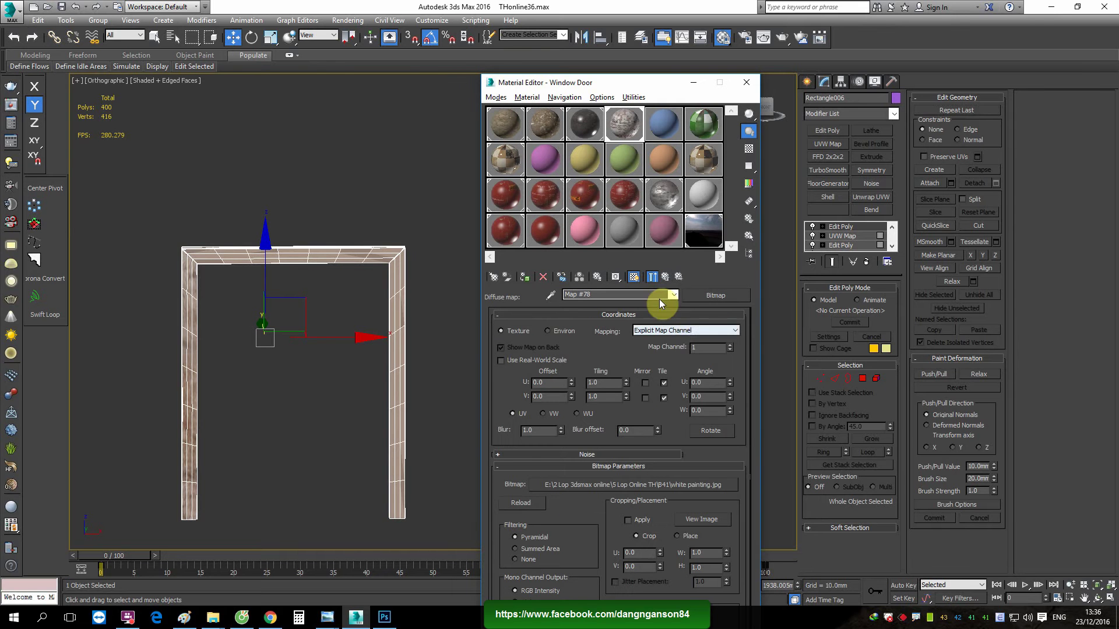
left_click(666, 275)
left_click(665, 275)
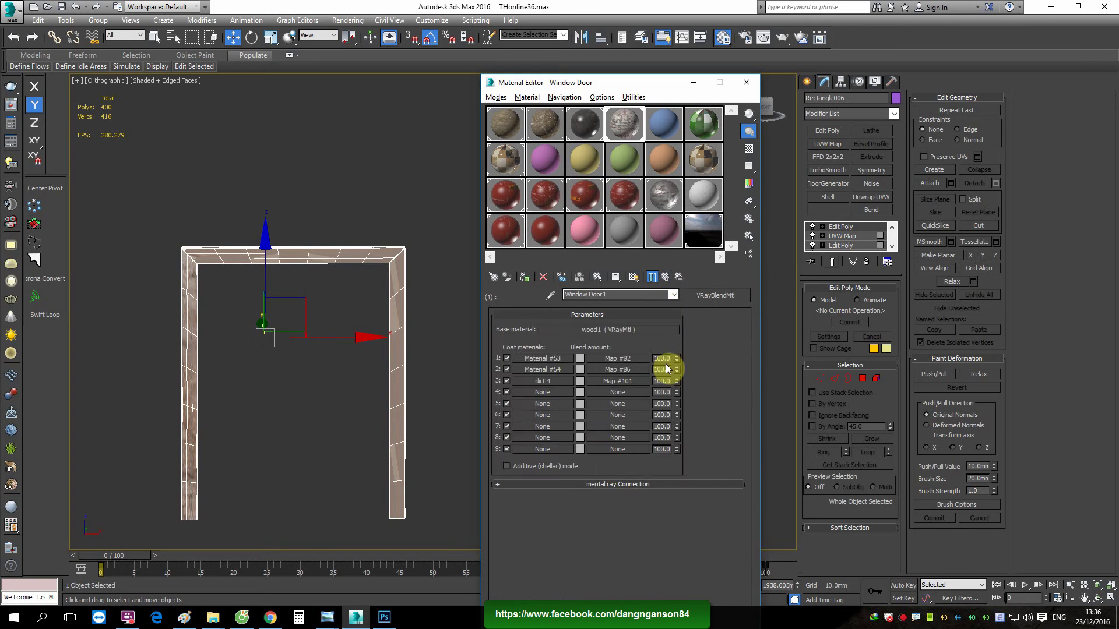
left_click(647, 347)
left_click(668, 278)
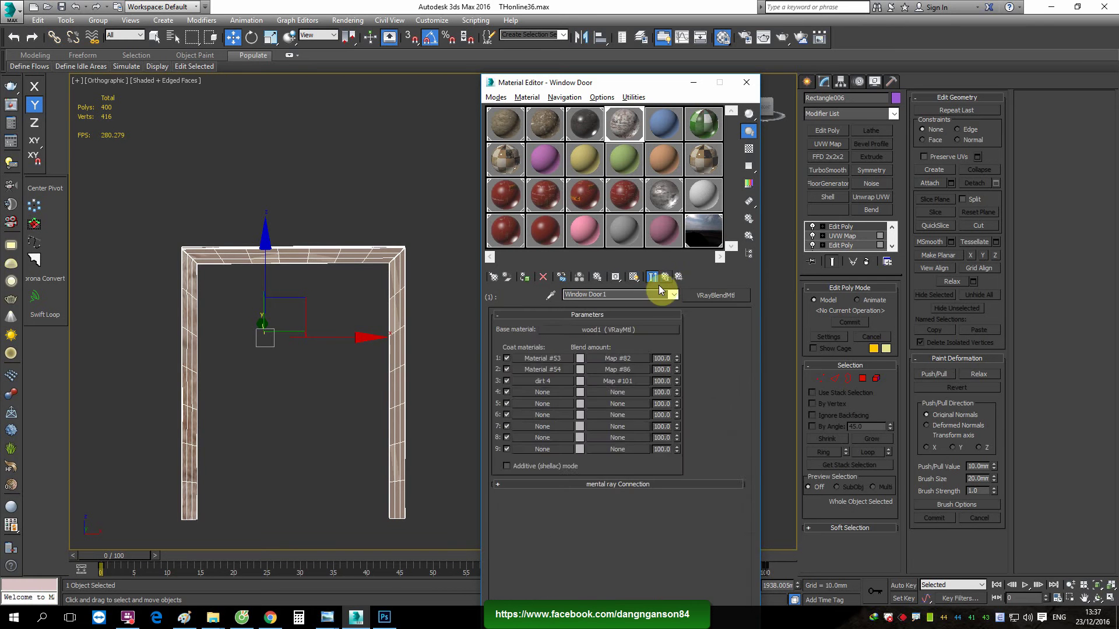
Inspect coat Material #54's diffuse and the VRayDirt blend map's radius texture, back at Window Door 1
left_click(550, 369)
left_click(612, 330)
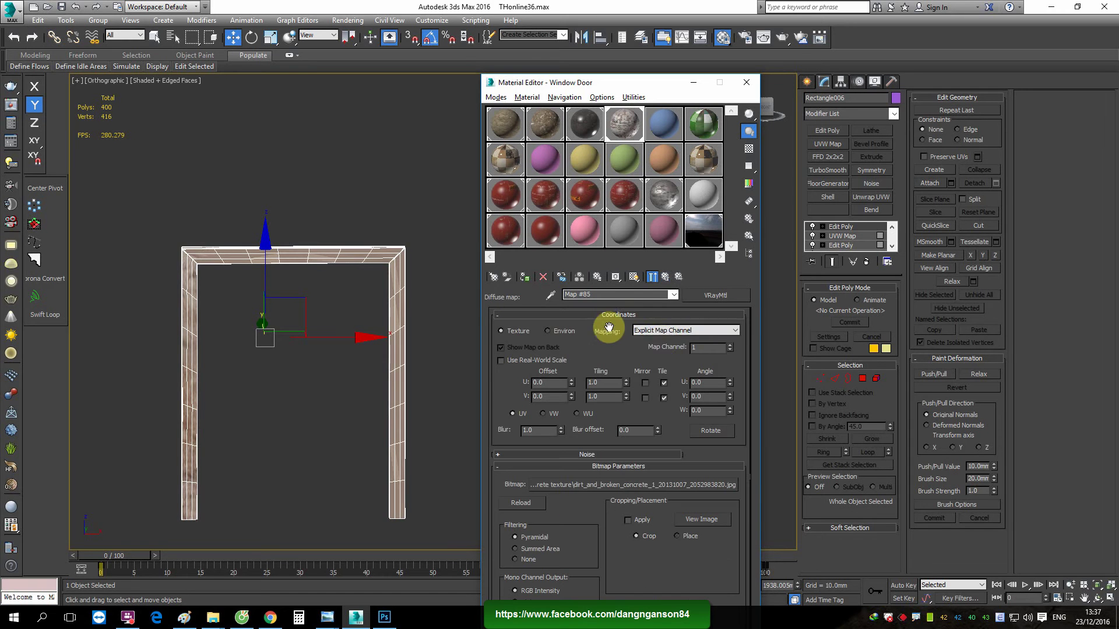
left_click(666, 277)
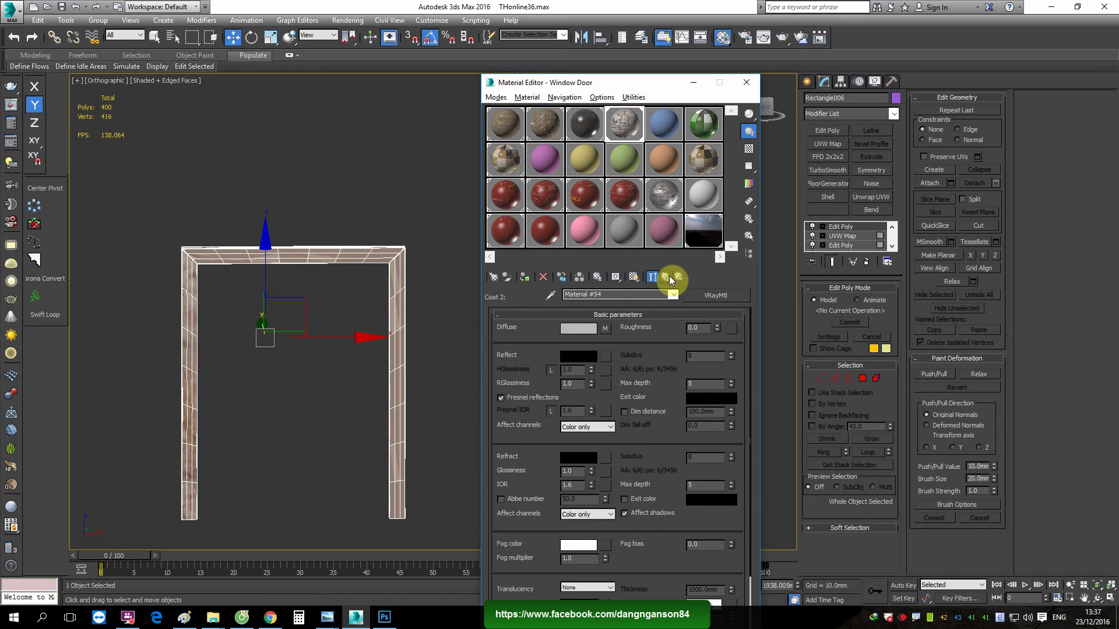
left_click(668, 277)
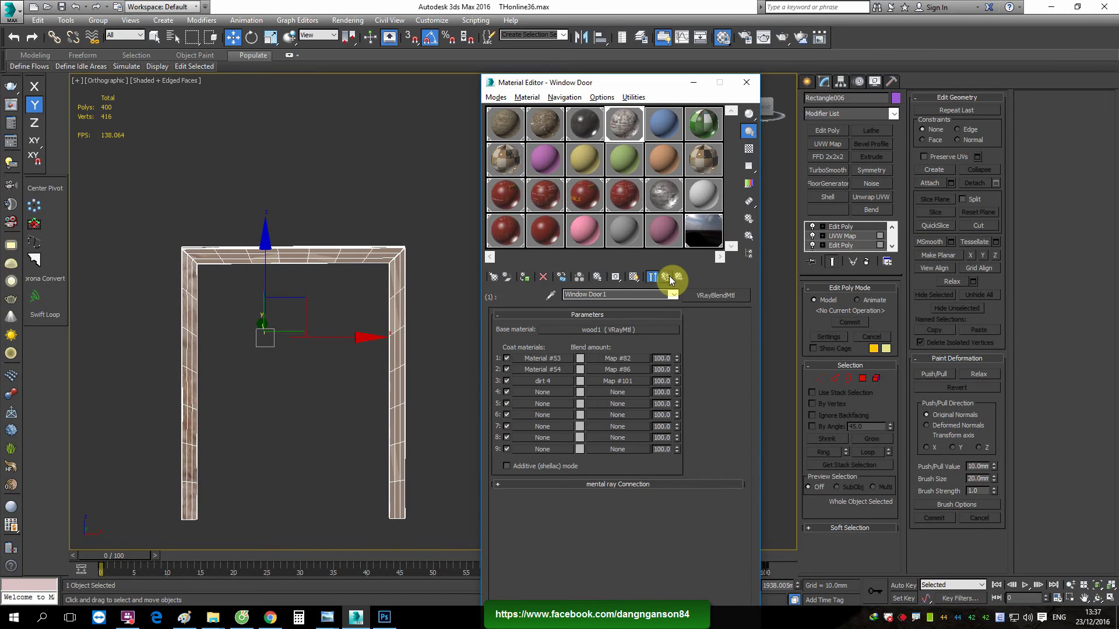
left_click(603, 369)
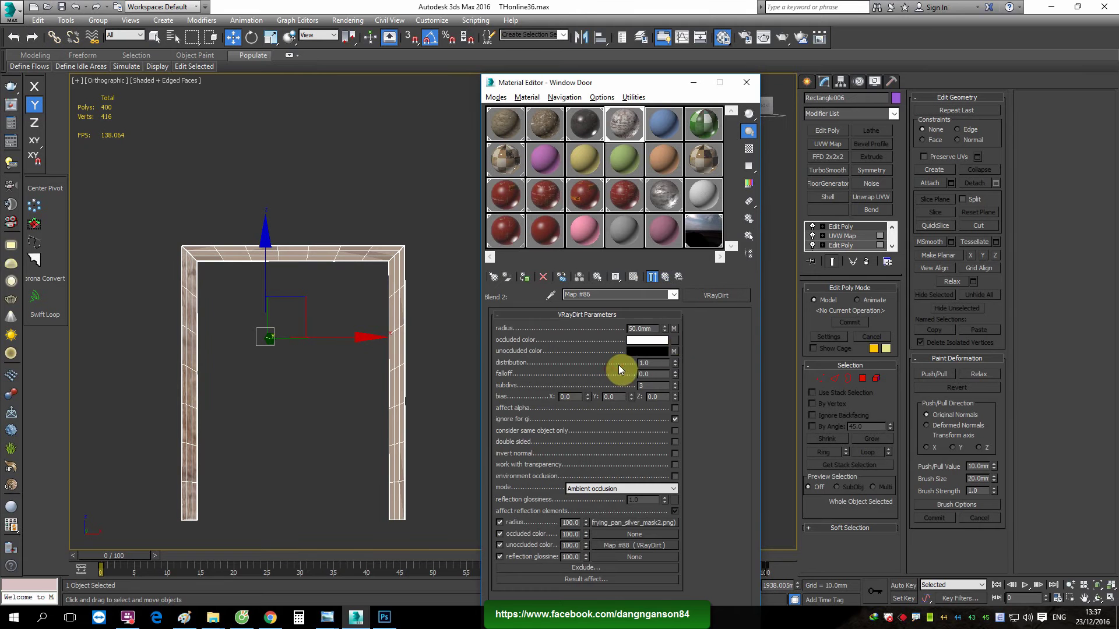
left_click(673, 328)
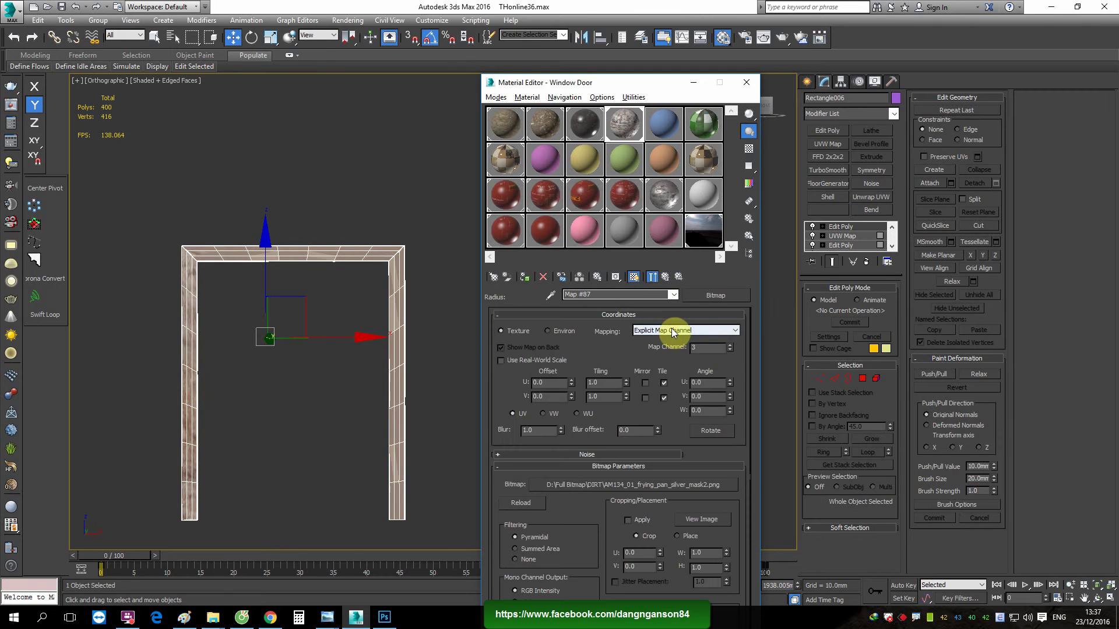
left_click(666, 276)
left_click(666, 276)
key("f")
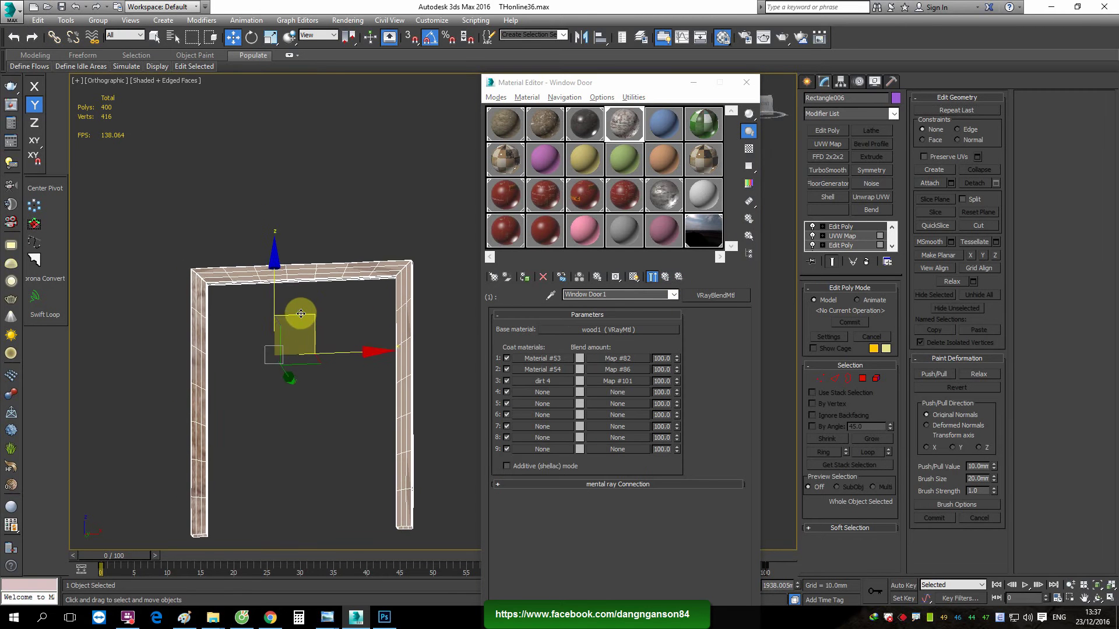
scroll(296, 317, "up", 2)
Select the door frame's top beam polygons and give them material ID 2
middle_click_drag(296, 318, 172, 350)
key("4")
middle_click_drag(105, 233, 137, 242)
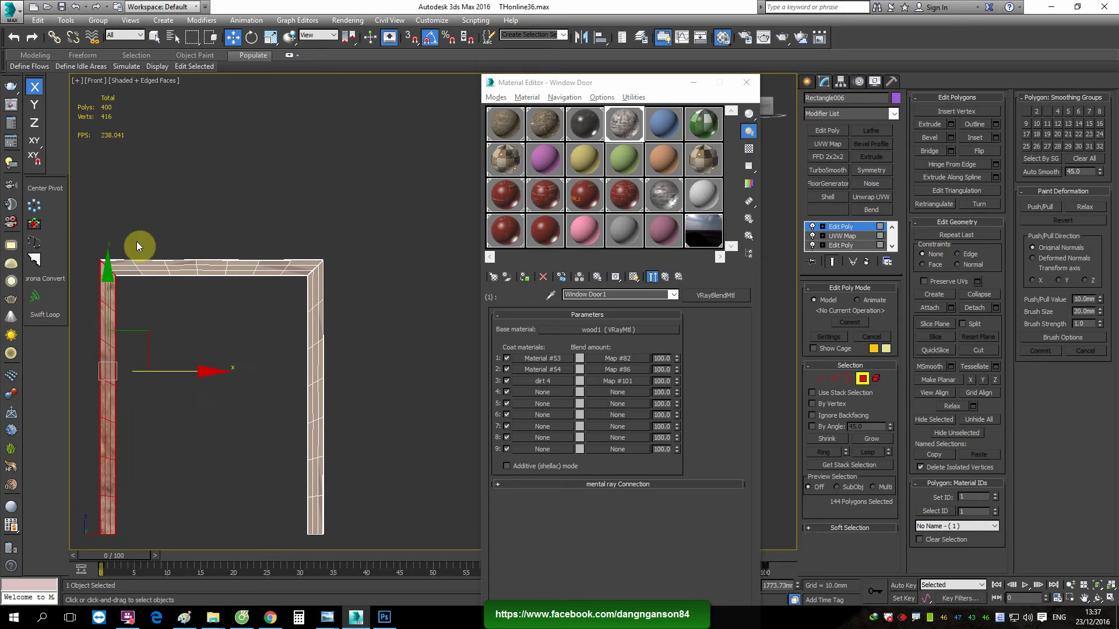
mouse_move(93, 225)
left_mouse_down()
mouse_move(294, 318)
mouse_move(429, 291)
left_mouse_up()
middle_click_drag(291, 302, 418, 356)
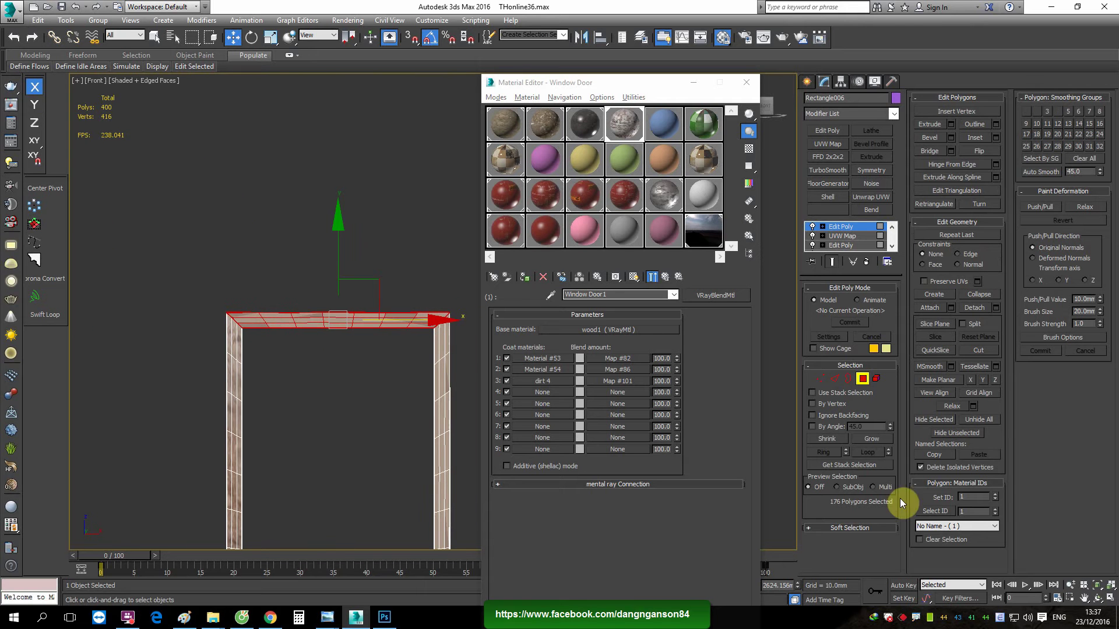
type("2")
left_click(666, 278)
Box-map the top beam at height 419.615, length 388.619, shift the gizmo down, then add Edit Poly
left_click(835, 150)
scroll(408, 292, "up", 2)
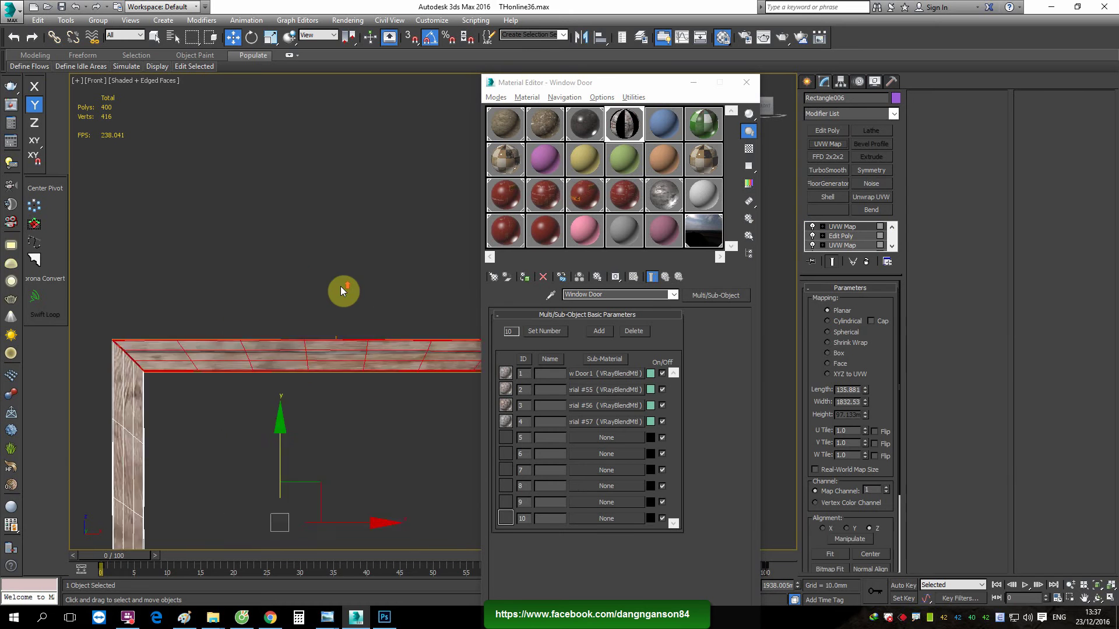
scroll(408, 293, "up", 2)
scroll(354, 341, "down", 2)
middle_click_drag(354, 341, 325, 337)
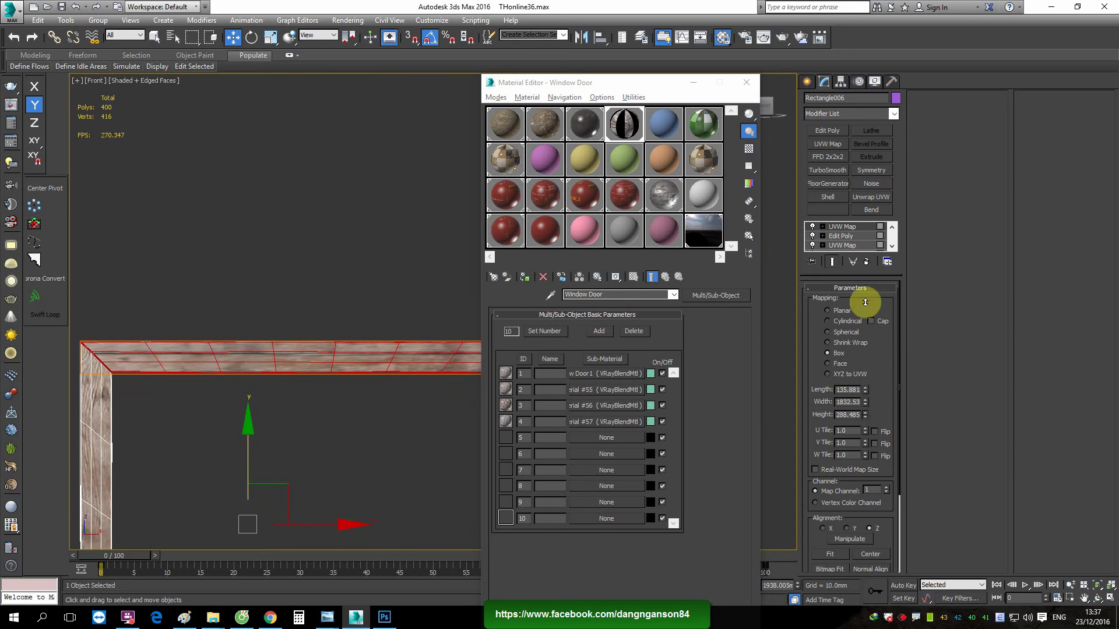
left_click_drag(866, 362, 864, 223)
left_click_drag(865, 395, 874, 280)
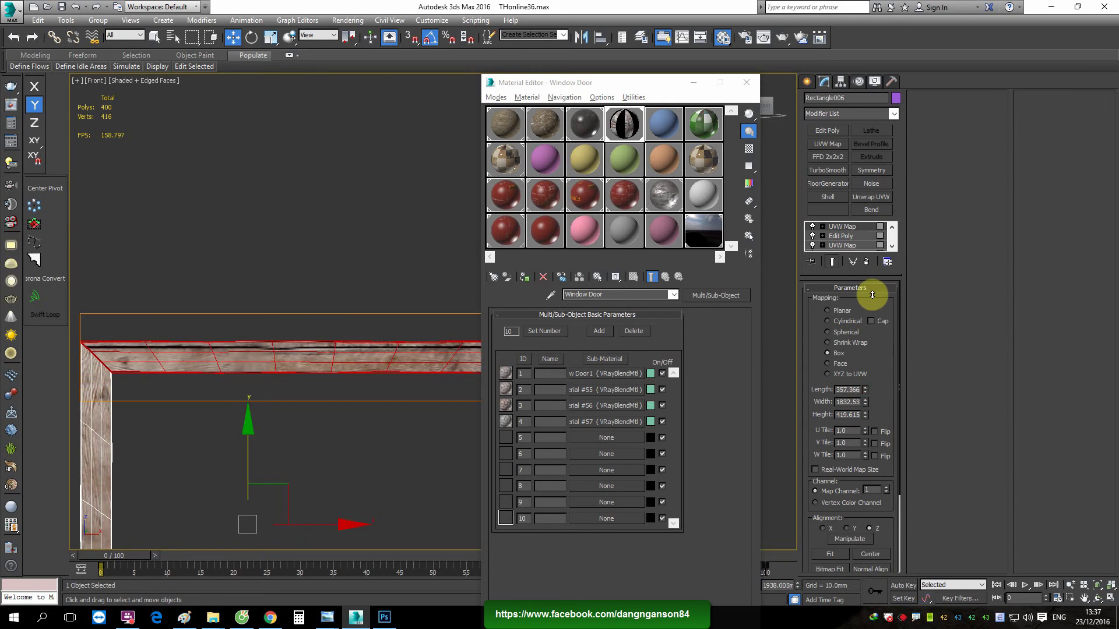
key("1")
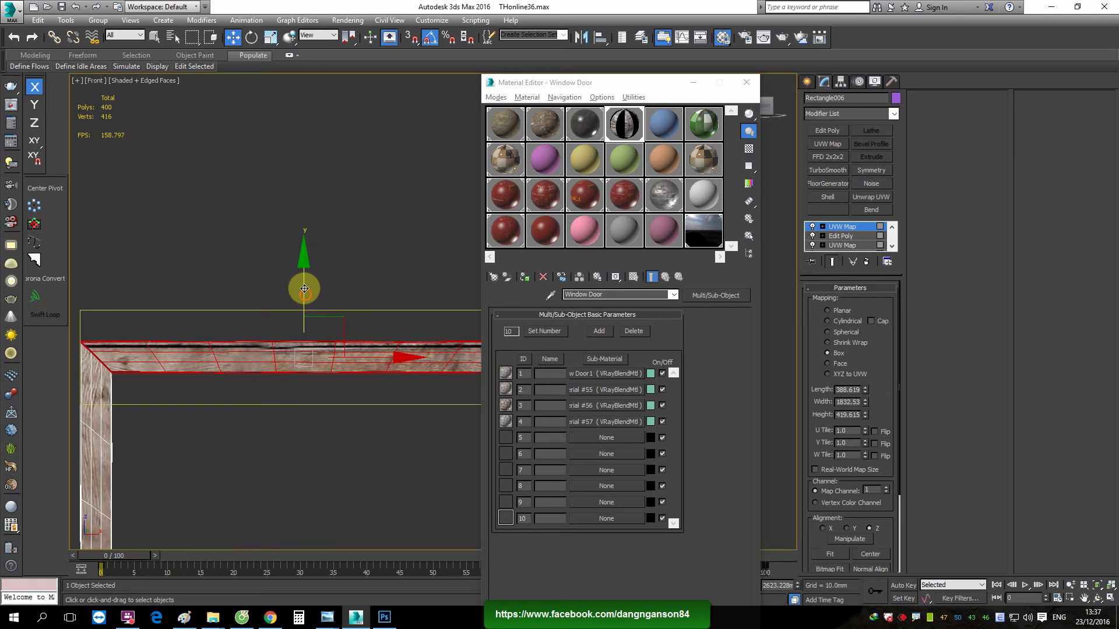
mouse_move(304, 289)
left_mouse_down()
mouse_move(302, 280)
mouse_move(299, 316)
left_mouse_up()
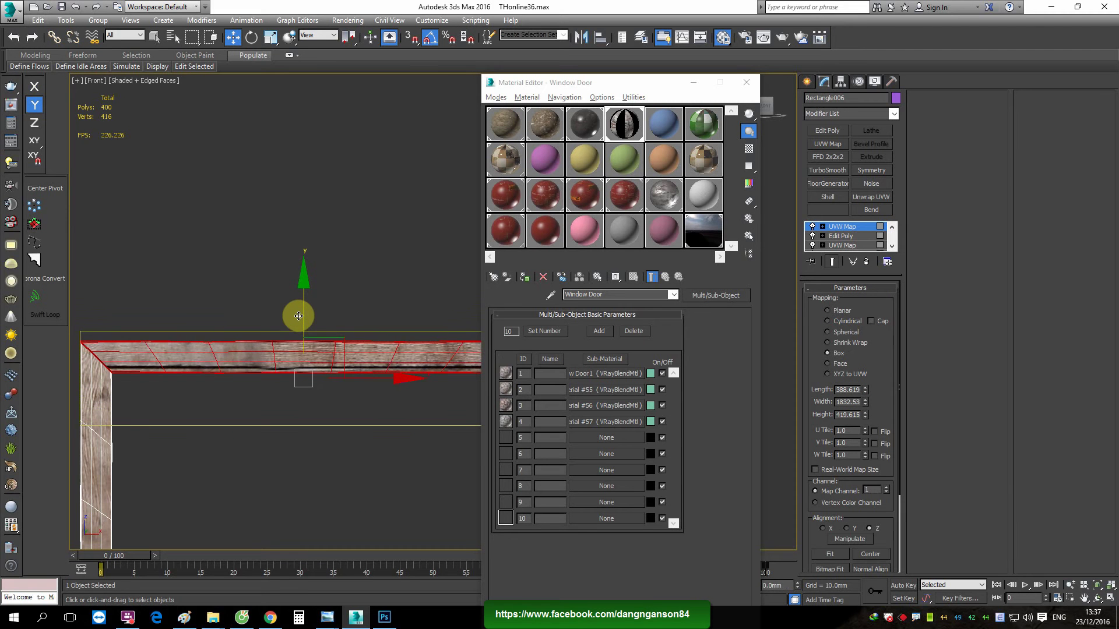
left_click(832, 147)
scroll(266, 301, "down", 2)
Select the right door-frame leg's polygons and assign them material ID 4
scroll(264, 290, "down", 2)
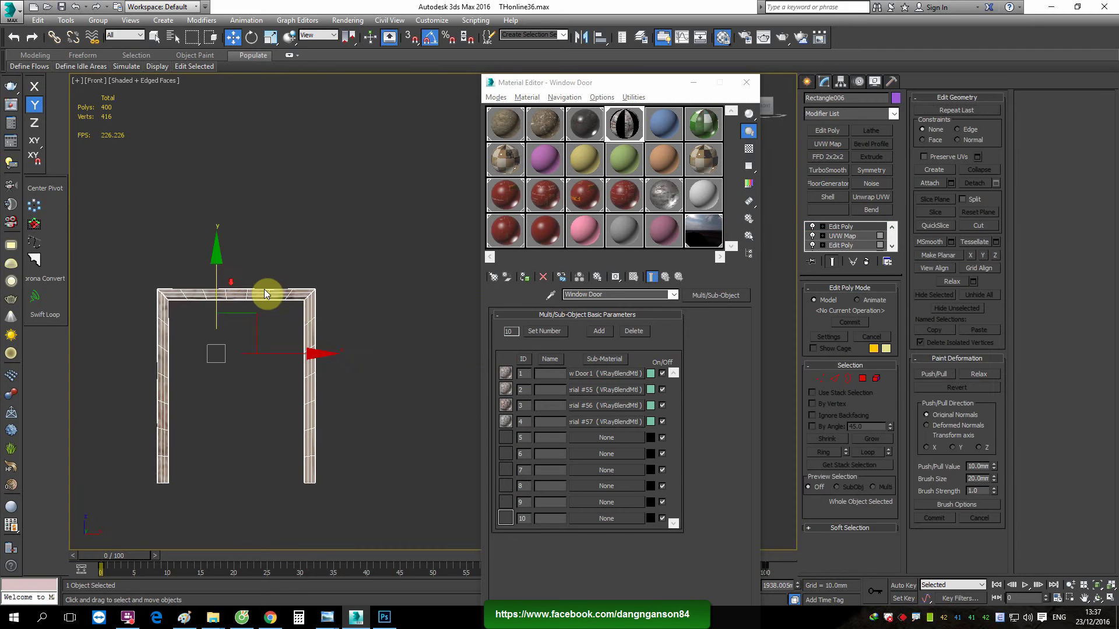
middle_click_drag(264, 289, 328, 345)
scroll(330, 218, "up", 2)
key("4")
left_click_drag(329, 218, 312, 212)
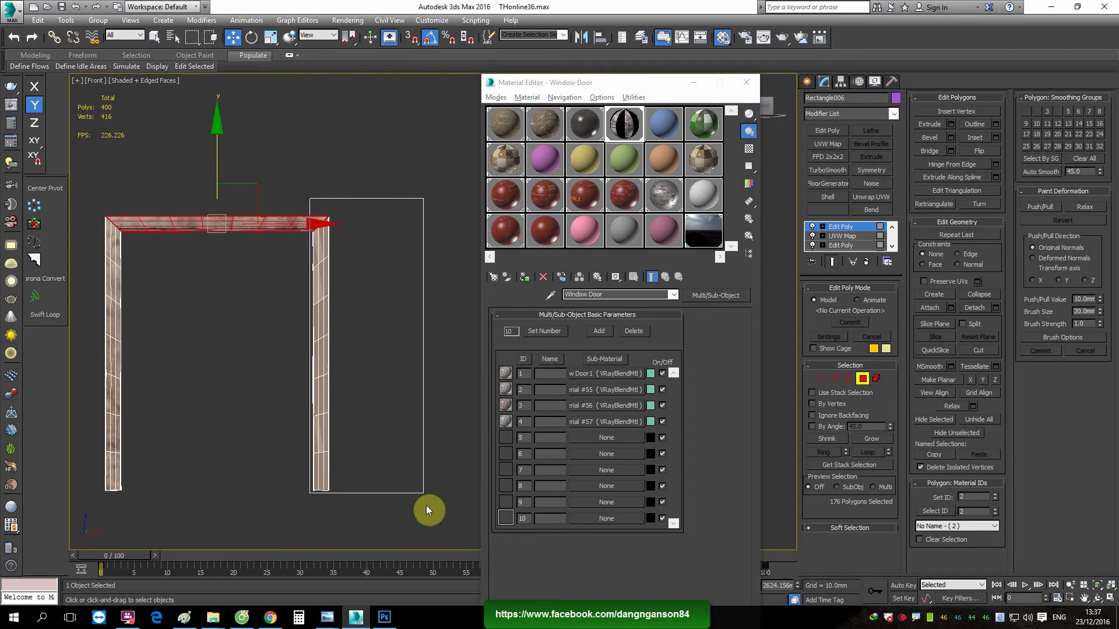
left_click_drag(426, 506, 430, 516)
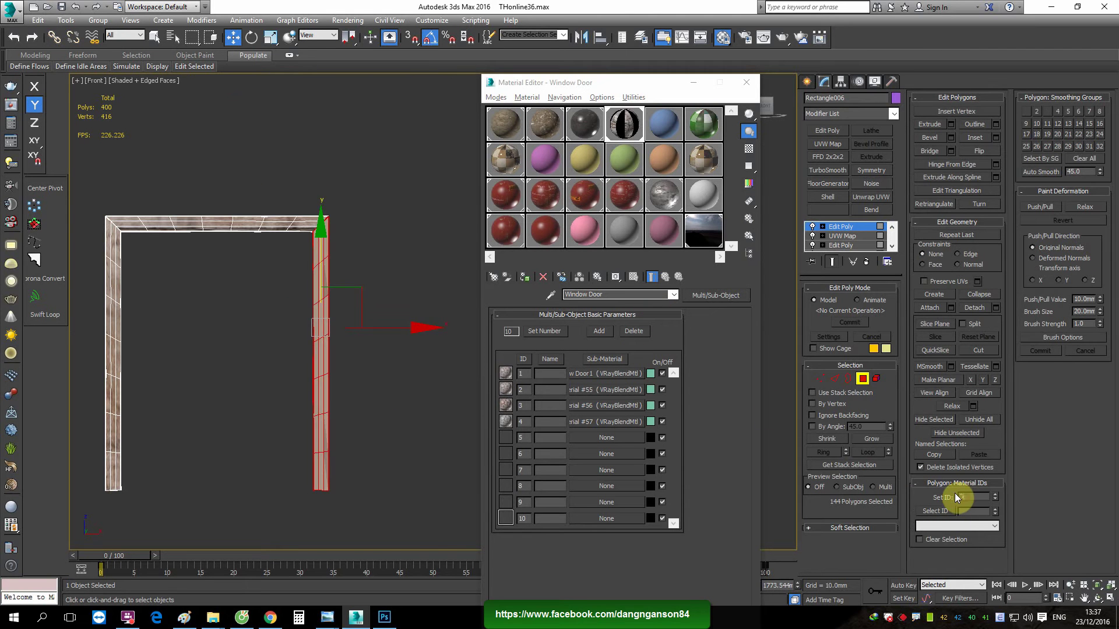
key("Return")
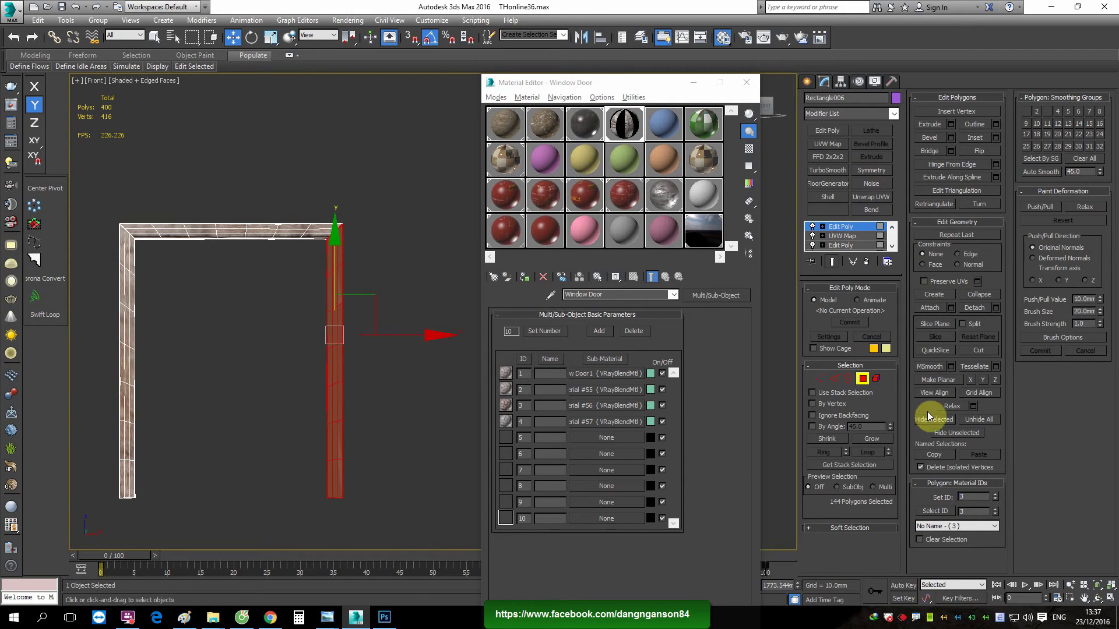
double_click(977, 497)
type("4")
key("Return")
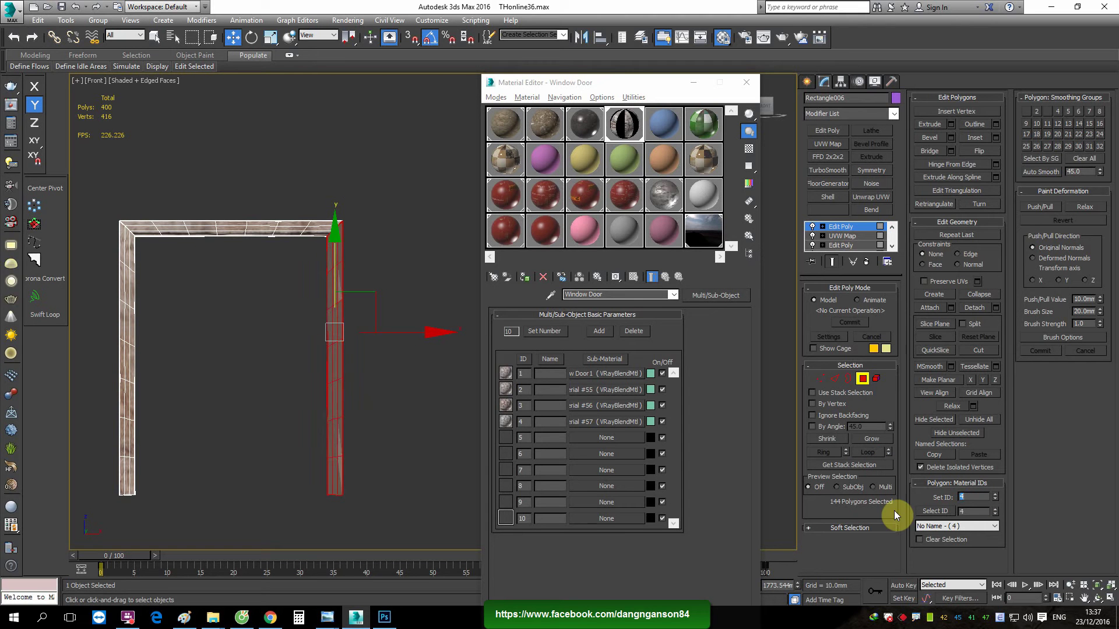
Add a UVW Map to the leg, rotate its gizmo -90° about Z and fit it
left_click(827, 144)
scroll(338, 349, "up", 4)
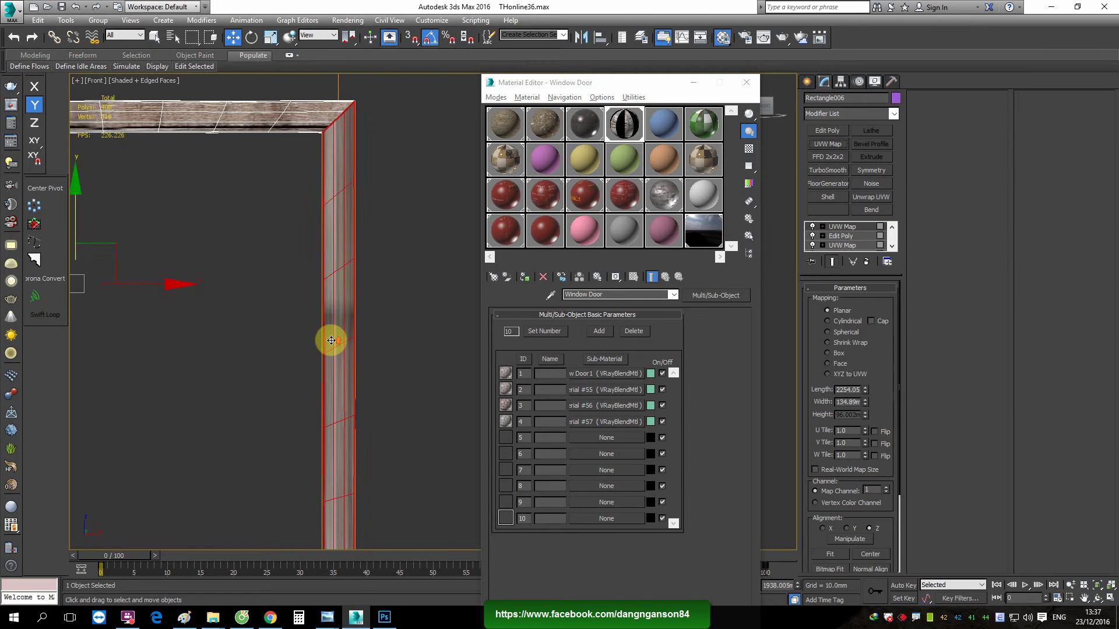
key("e")
key("F7")
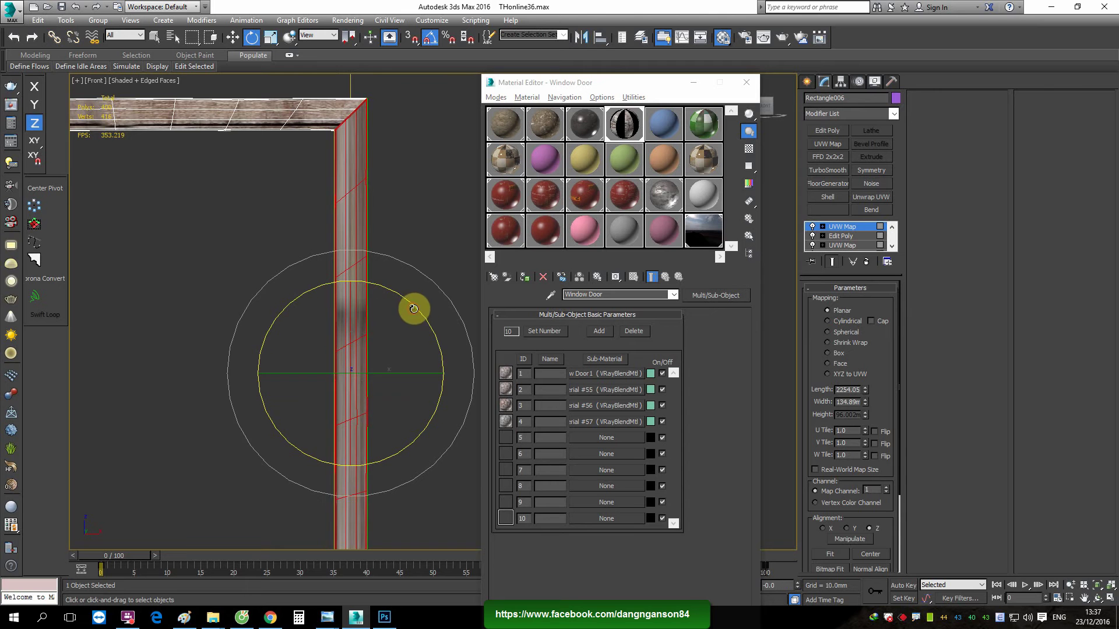
left_click_drag(414, 308, 418, 313)
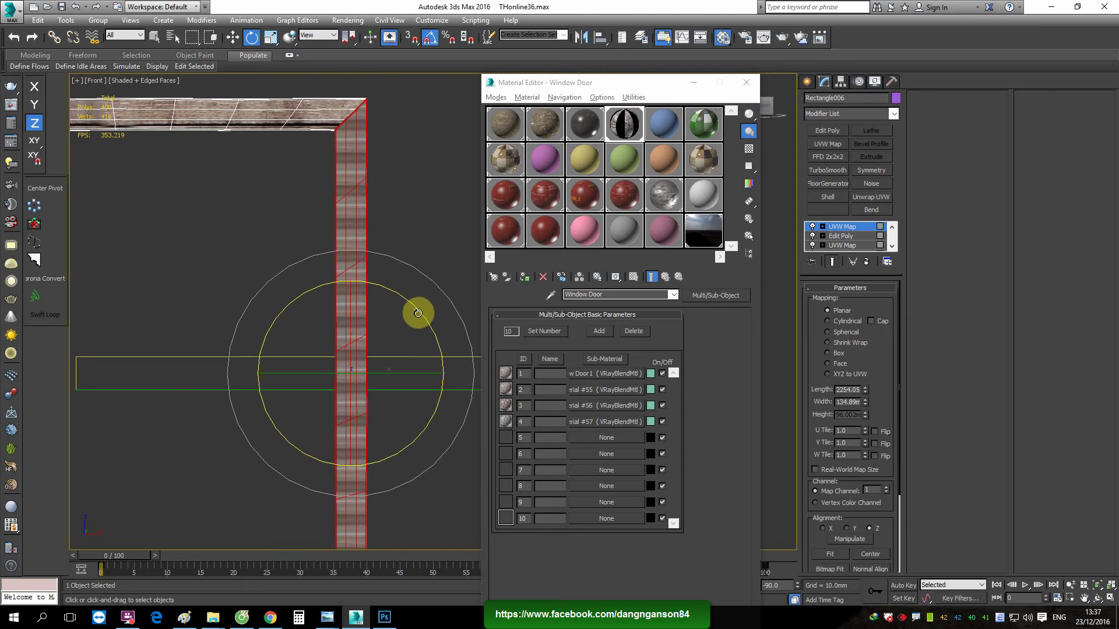
left_click(830, 554)
scroll(397, 382, "down", 3)
scroll(397, 381, "down", 2)
Set the mapping to Box, length 338.574 and height 945.294, then add Edit Poly above
middle_click_drag(397, 381, 363, 388, "alt")
scroll(362, 388, "up", 2)
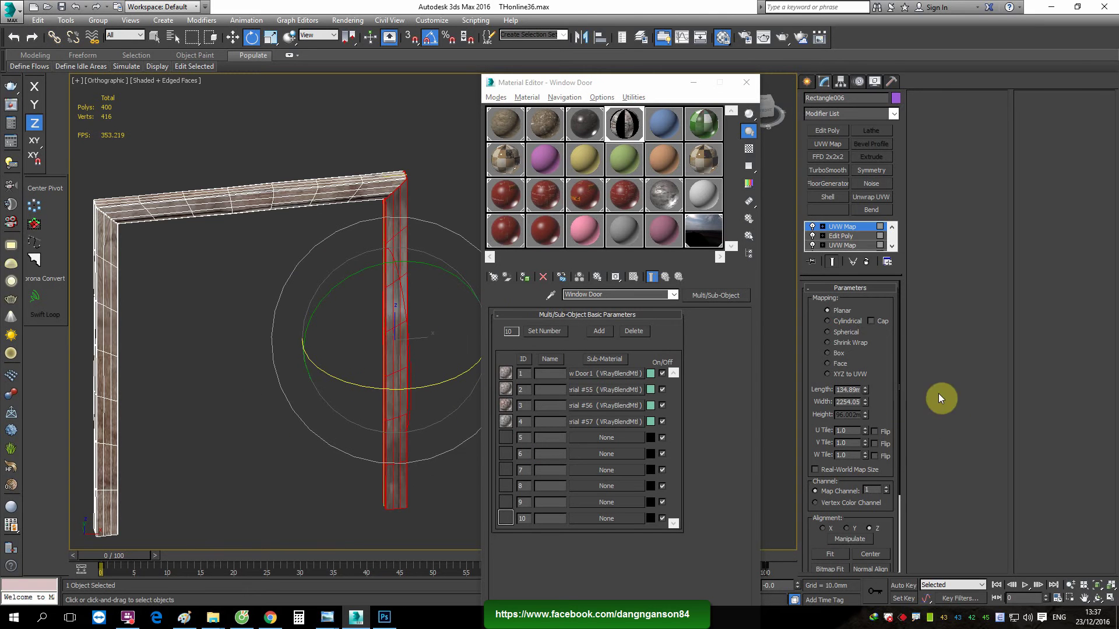
left_click(854, 355)
left_click_drag(866, 389, 889, 302)
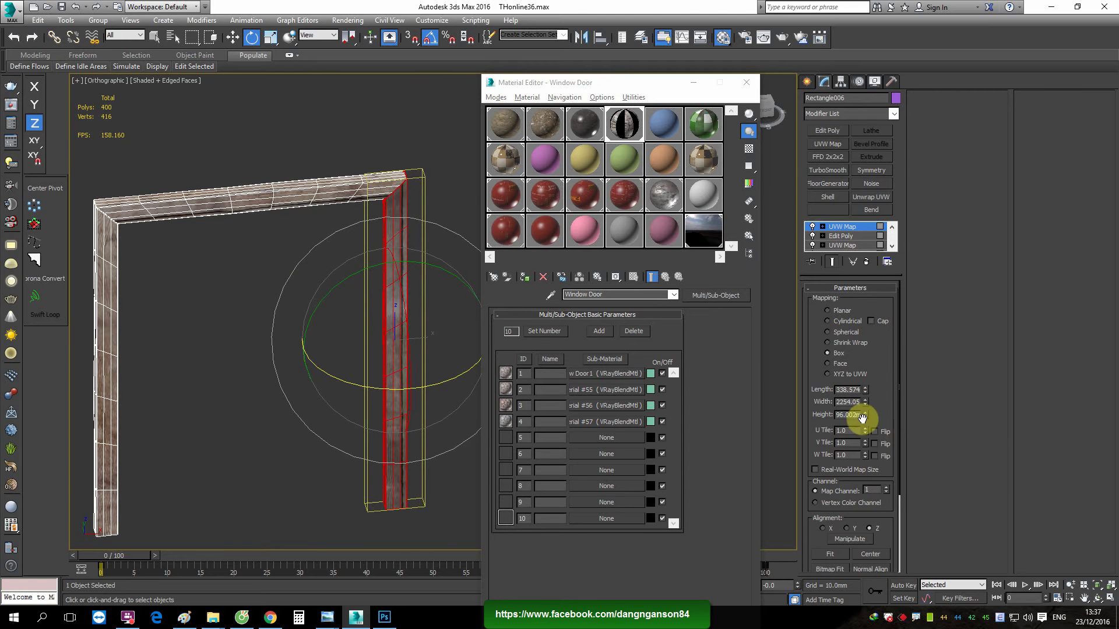
left_click_drag(866, 415, 890, 140)
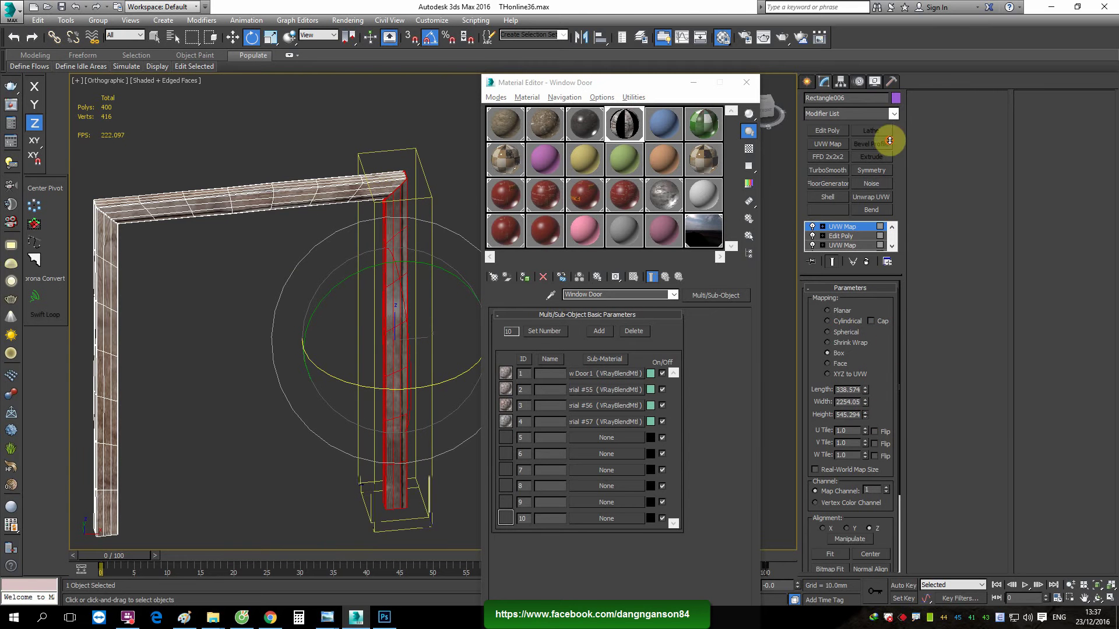
left_click(834, 134)
key("w")
scroll(378, 265, "down", 2)
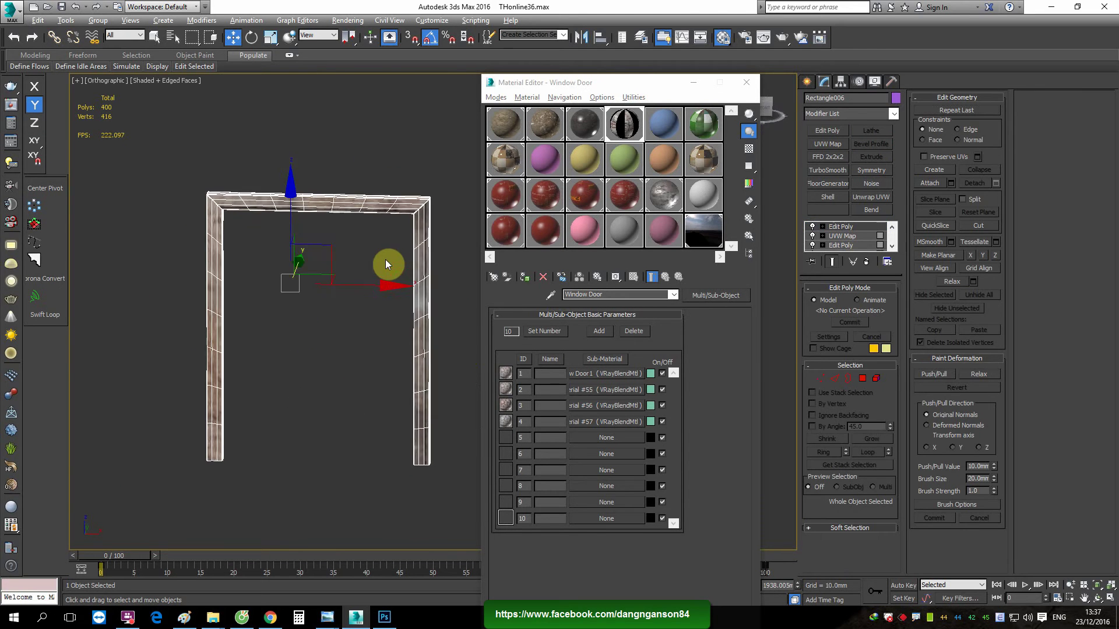
Inspect Window Door1's VRayDirt Map #86 and mask Map #82, returning to its coat list
scroll(380, 275, "up", 2)
middle_click_drag(371, 278, 545, 273, "alt")
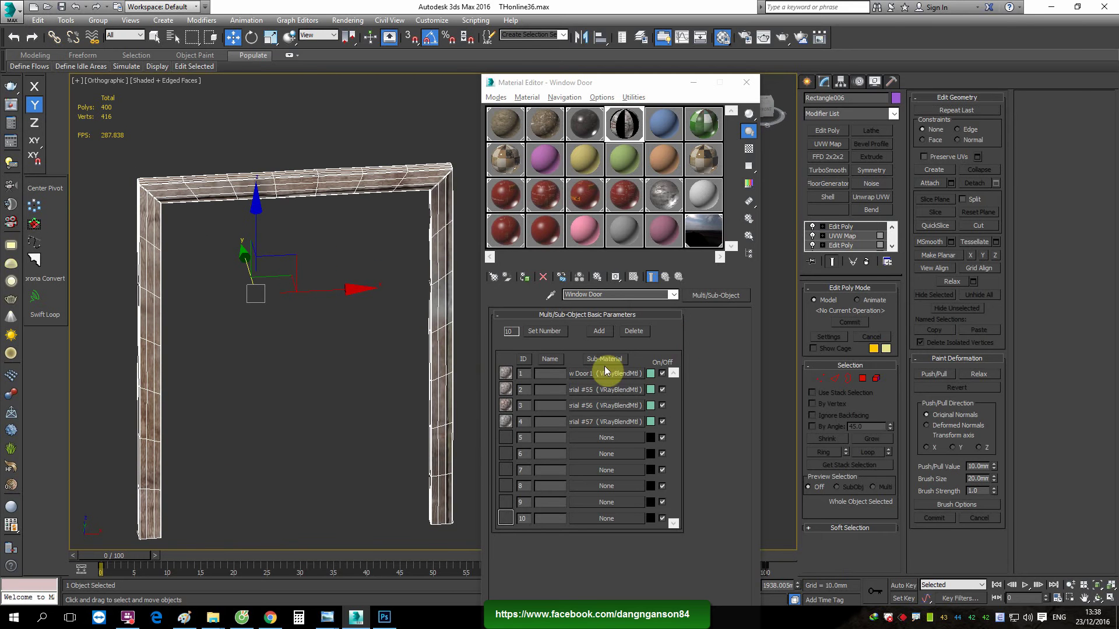
left_click(612, 380)
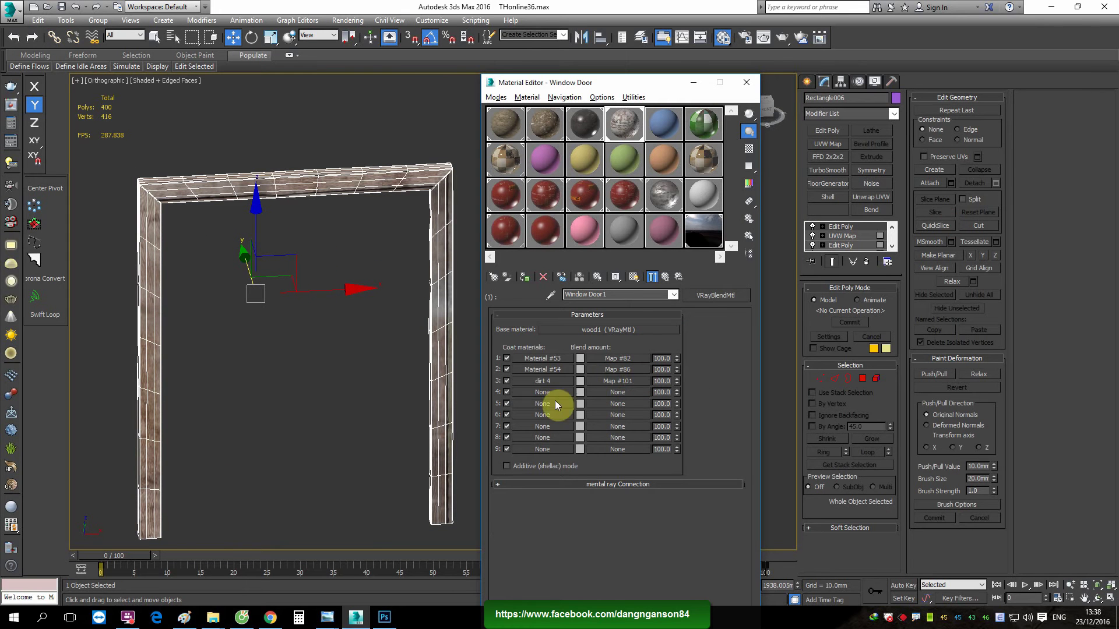
left_click(624, 371)
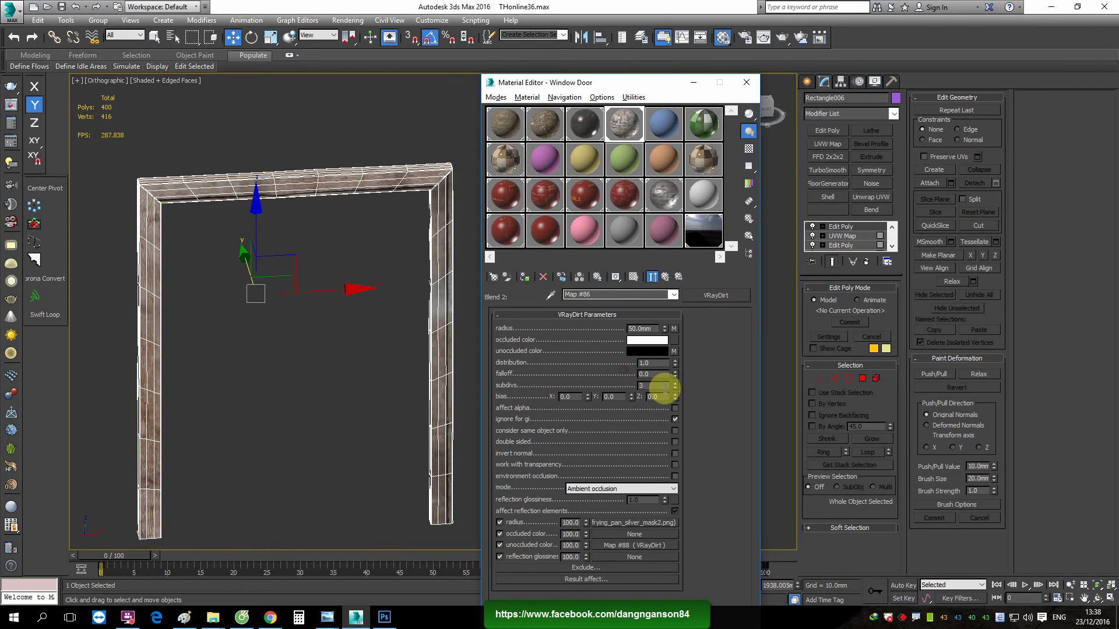
left_click(652, 276)
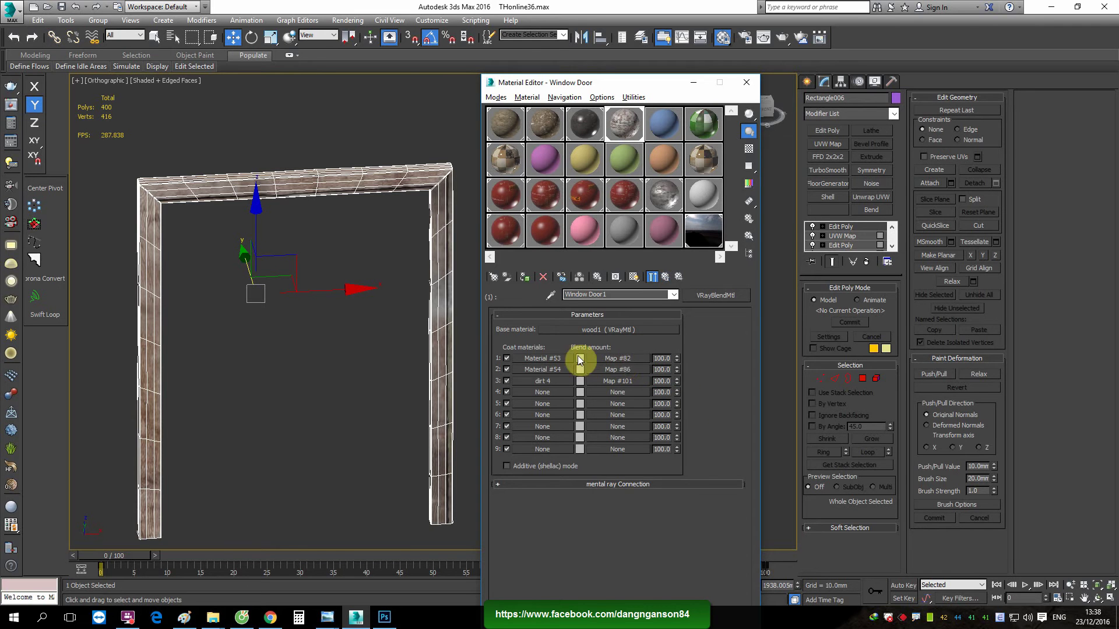
left_click(618, 359)
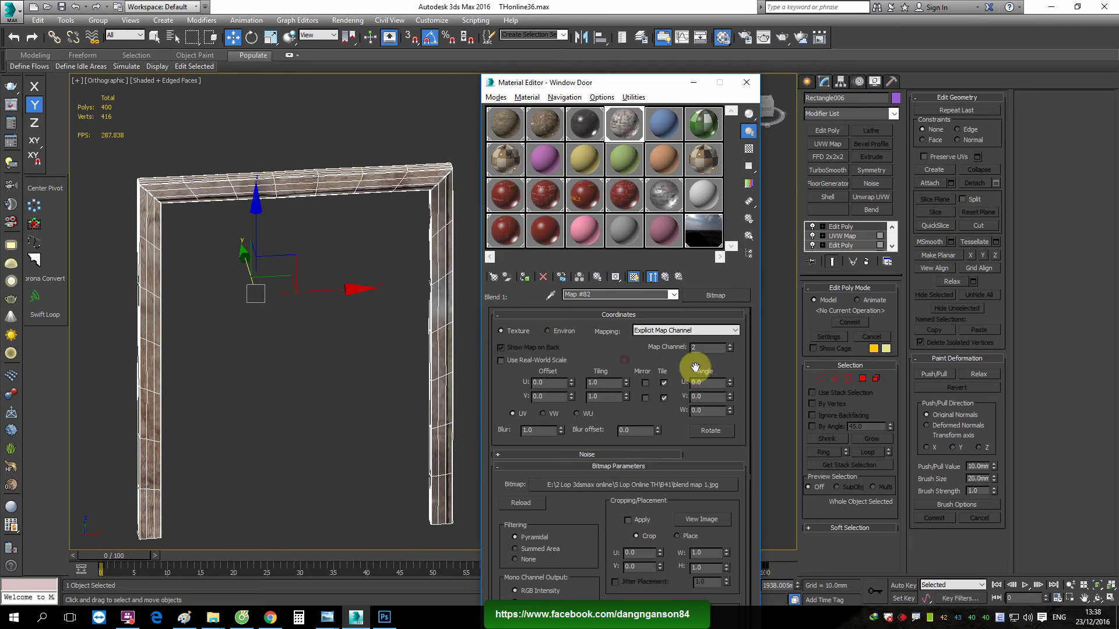
left_click(667, 278)
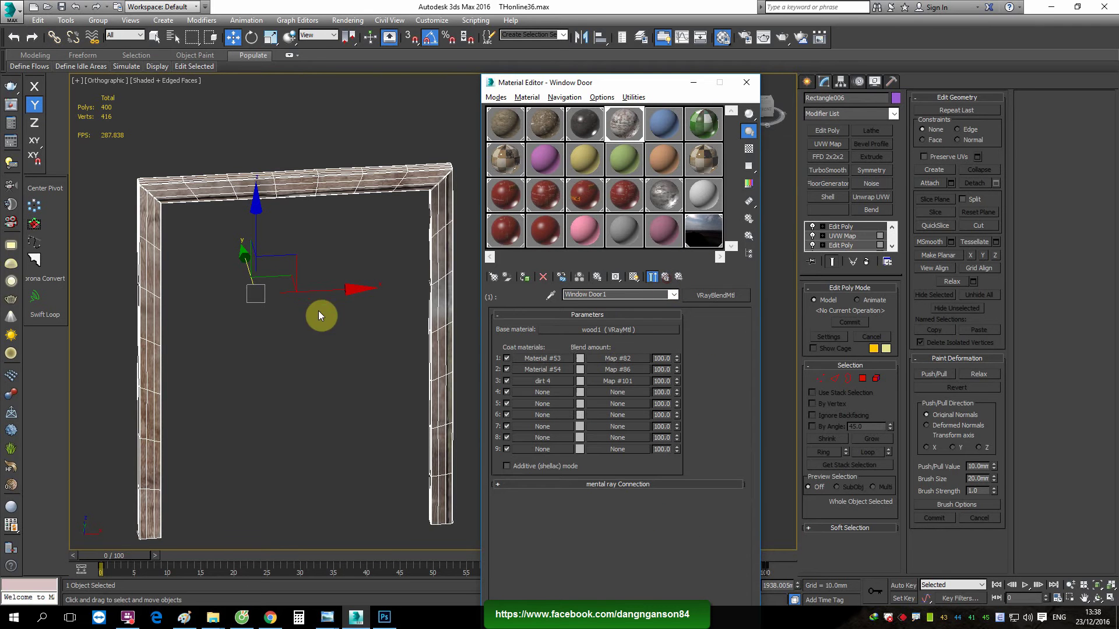
Add a Box UVW Map on map channel 2 to the door frame
left_click(838, 144)
left_click(837, 353)
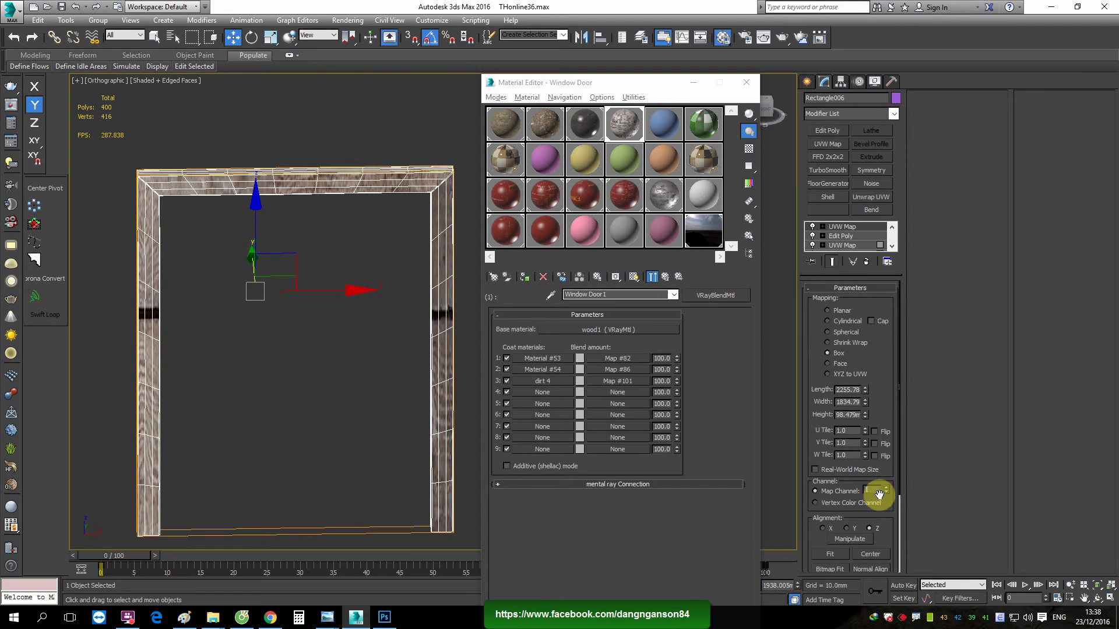
type("2")
key("Return")
Show mask Map #82 shaded in the viewport, then return to the Window Door multi-material
left_click(627, 360)
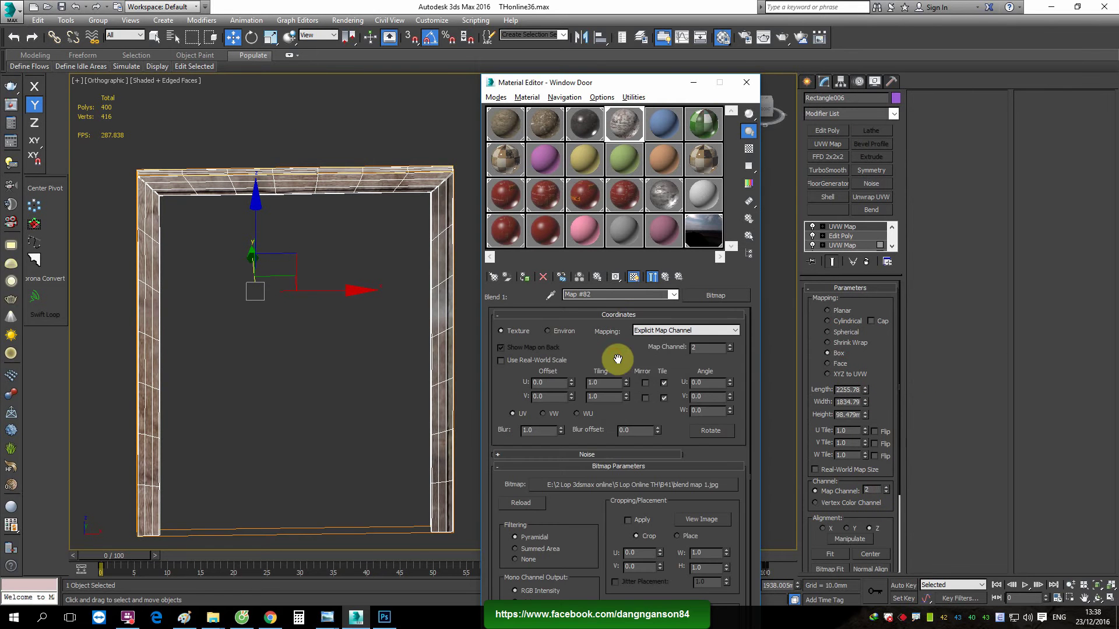
left_click(633, 277)
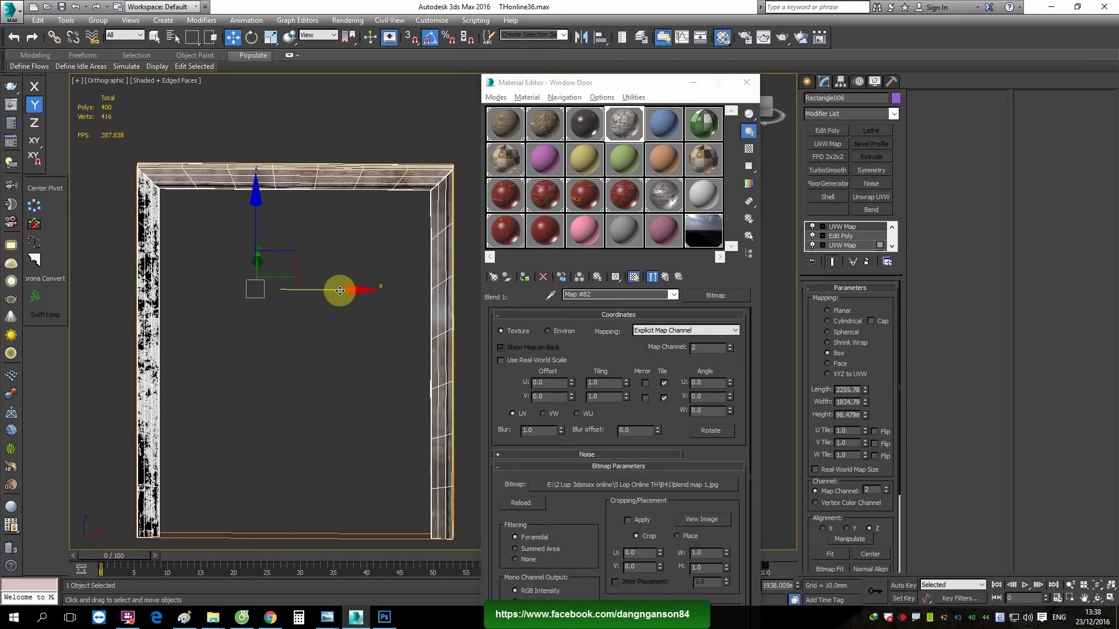
left_click(819, 299)
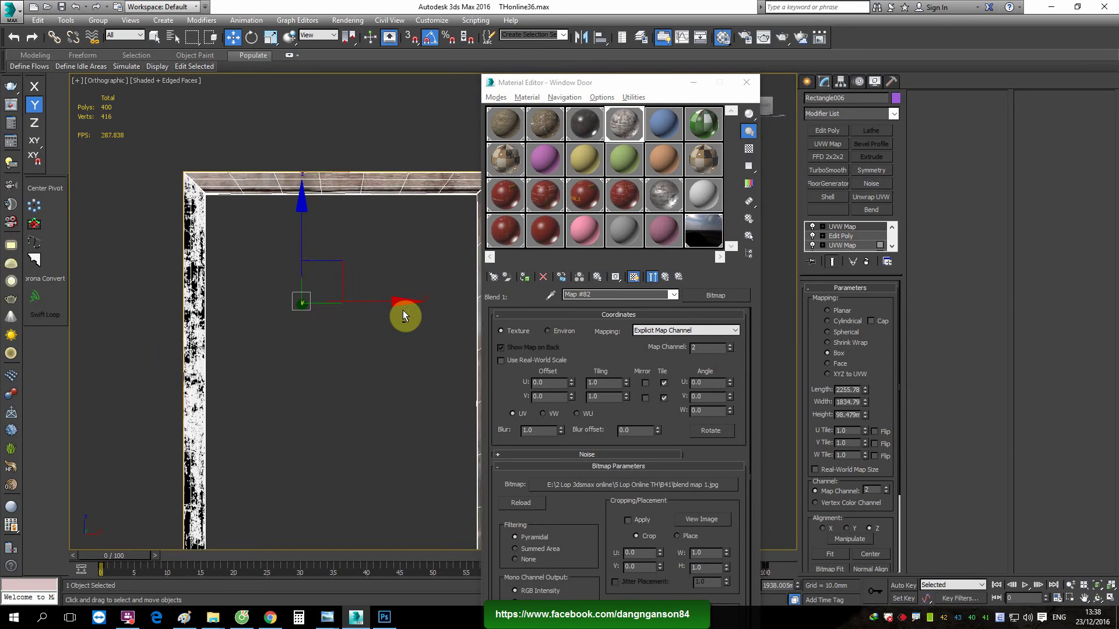
left_click(634, 278)
left_click(372, 289)
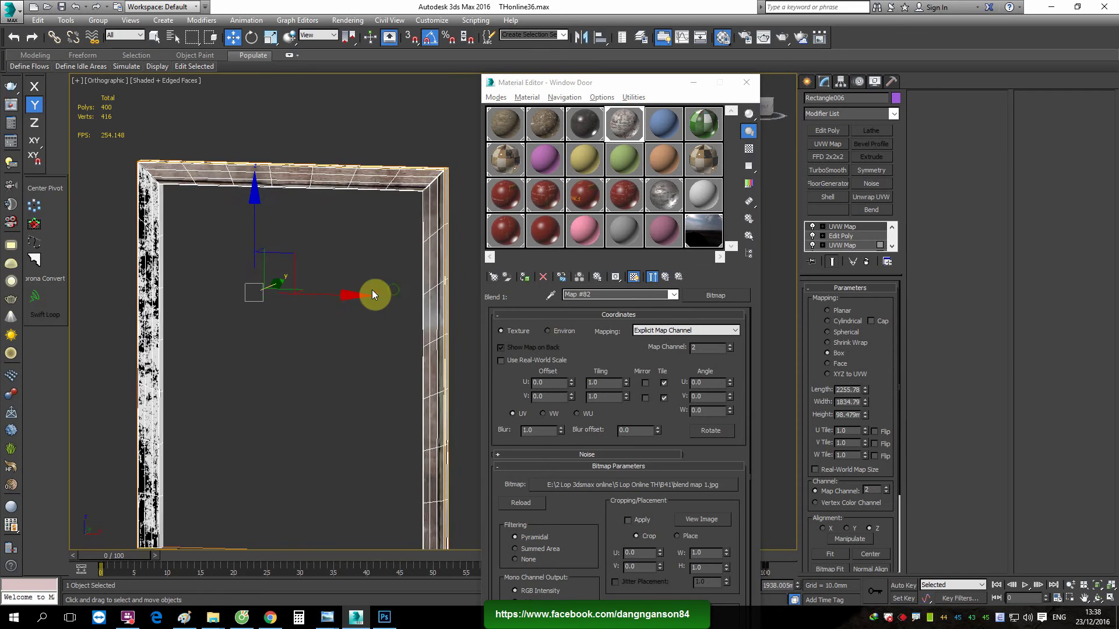
left_click(667, 278)
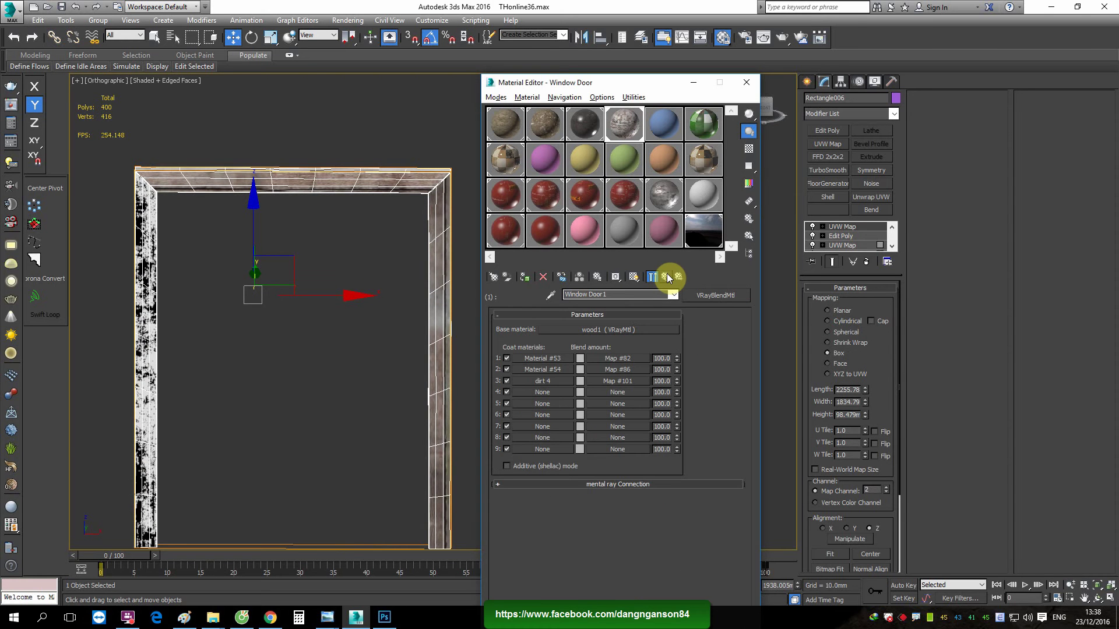
left_click(370, 284)
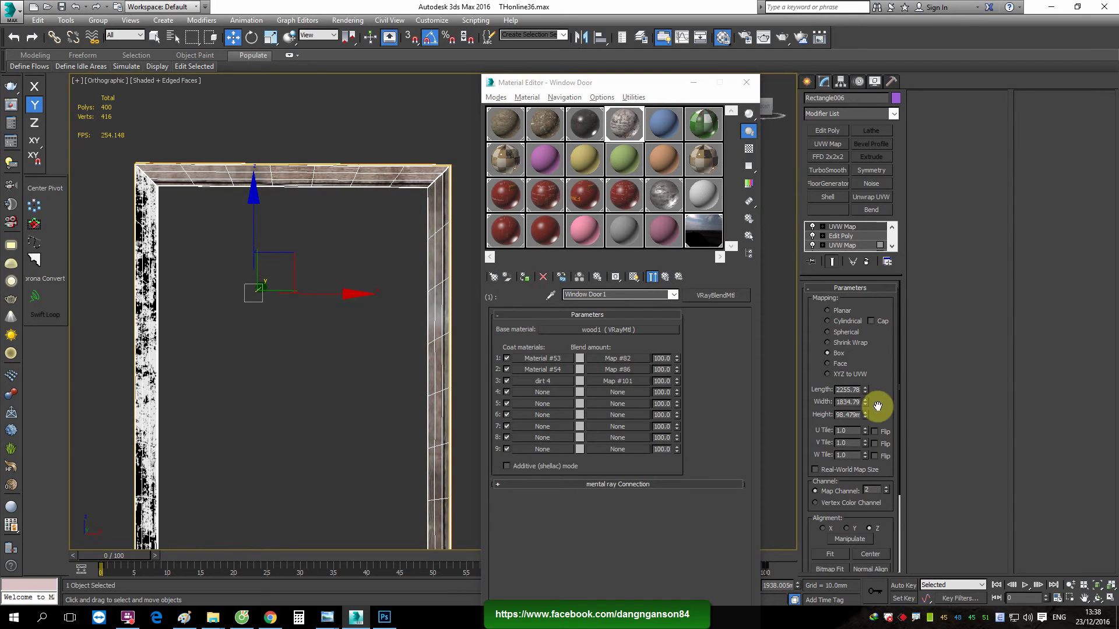
left_click(666, 277)
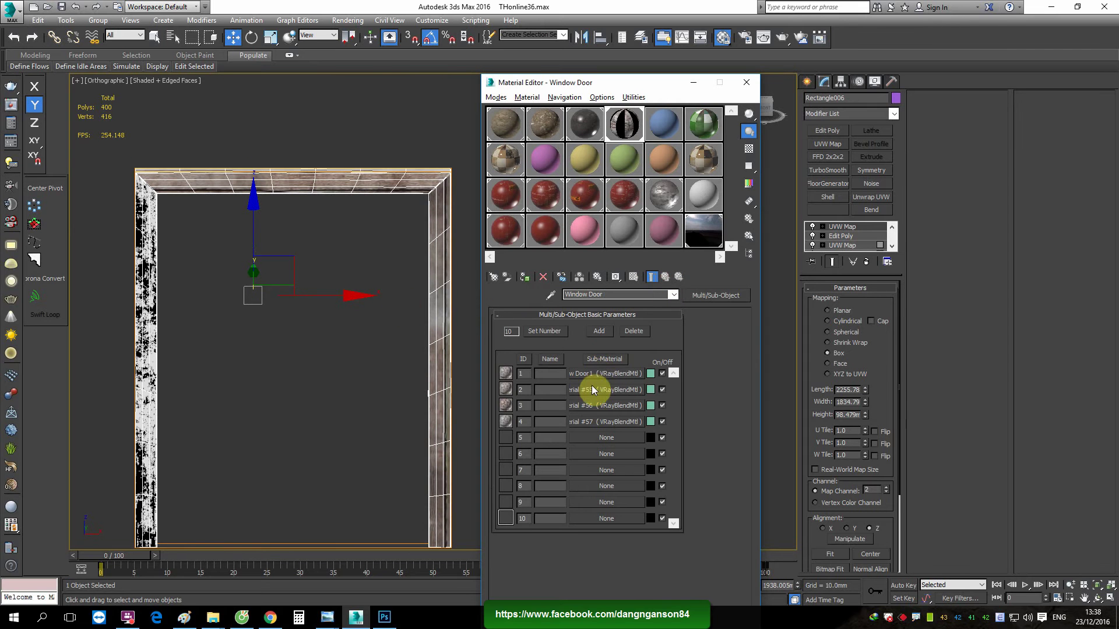
Review Material #55's mask Map #82 in the viewport, dirt Map #96 and bitmap Map #87
left_click(592, 390)
left_click(622, 359)
left_click(633, 277)
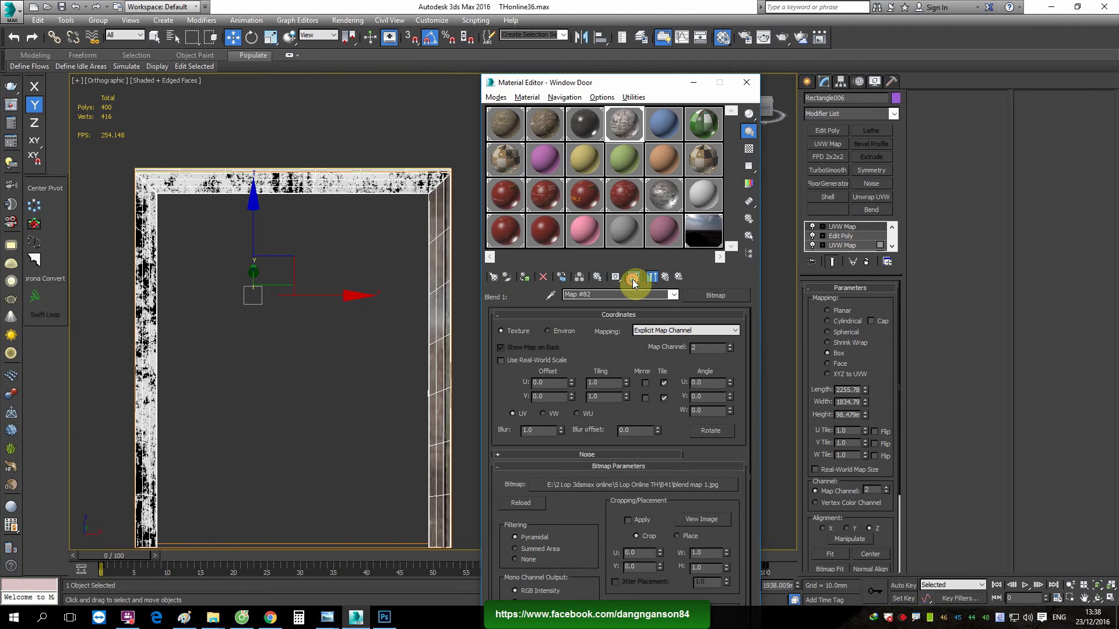
left_click(665, 277)
left_click(629, 368)
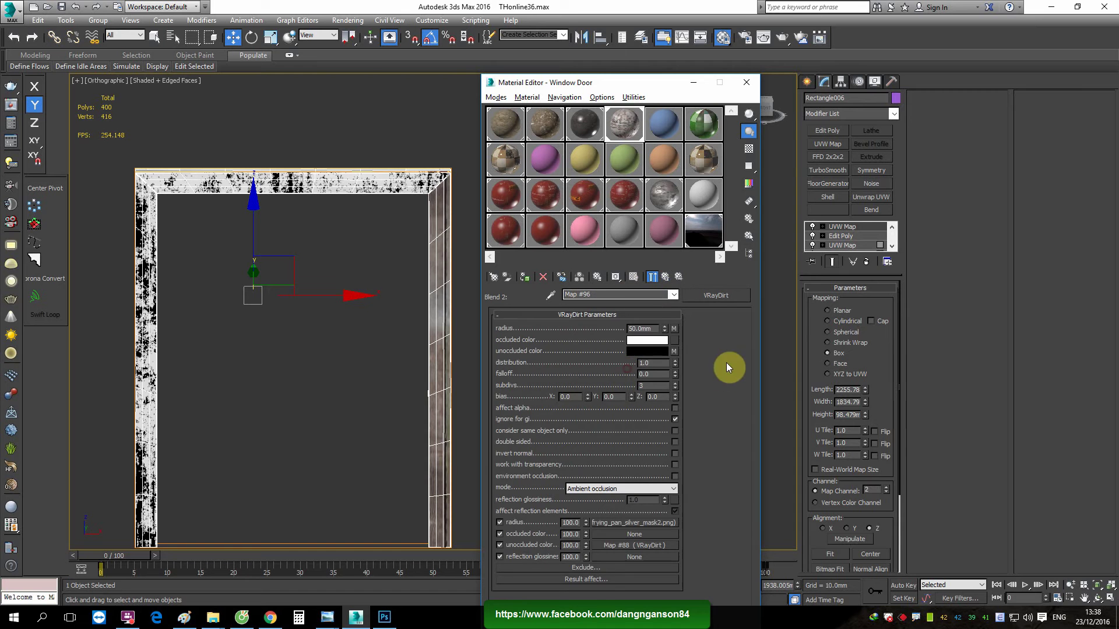
left_click(659, 519)
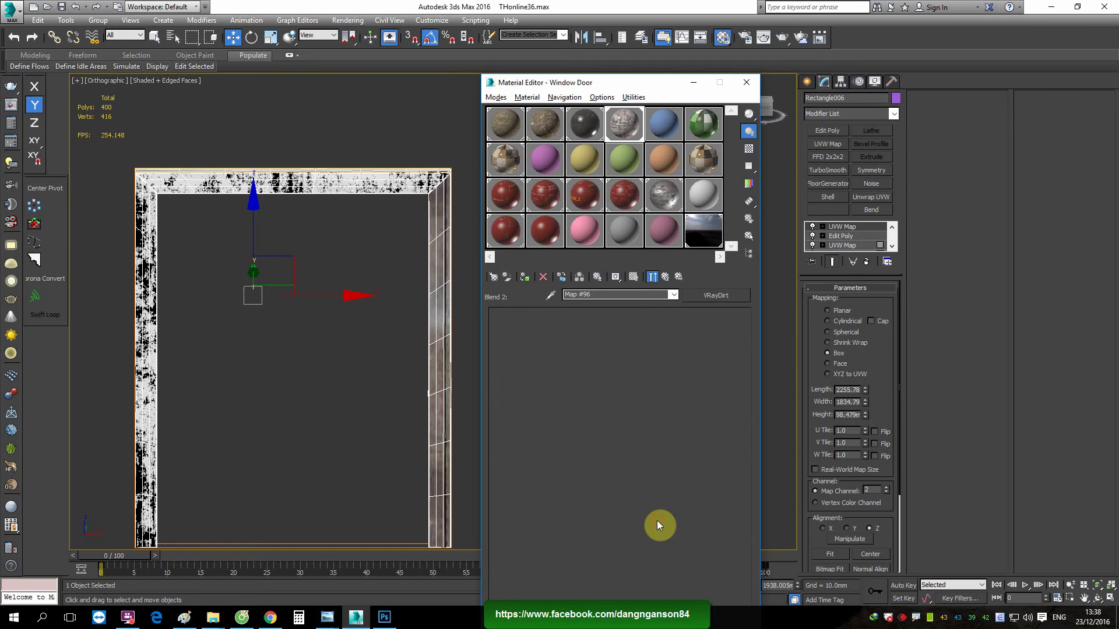
left_click(668, 278)
Add a channel-3 Box UVW Map to the frame, about 5684 long and 547 high
left_click(827, 144)
left_click(842, 354)
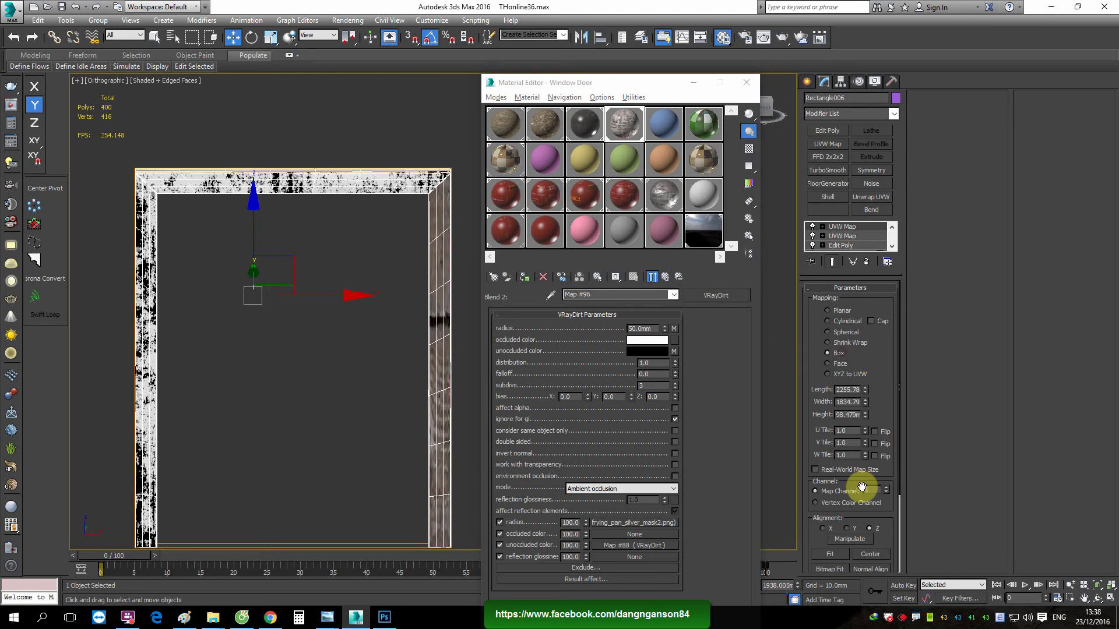
type("3")
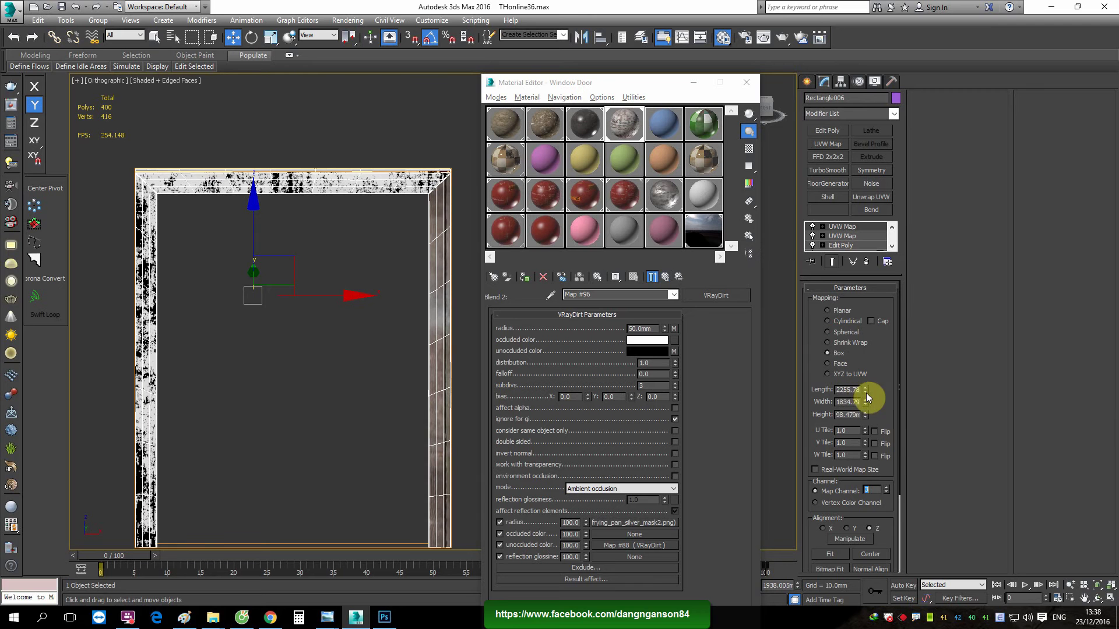
left_click_drag(866, 390, 877, 303)
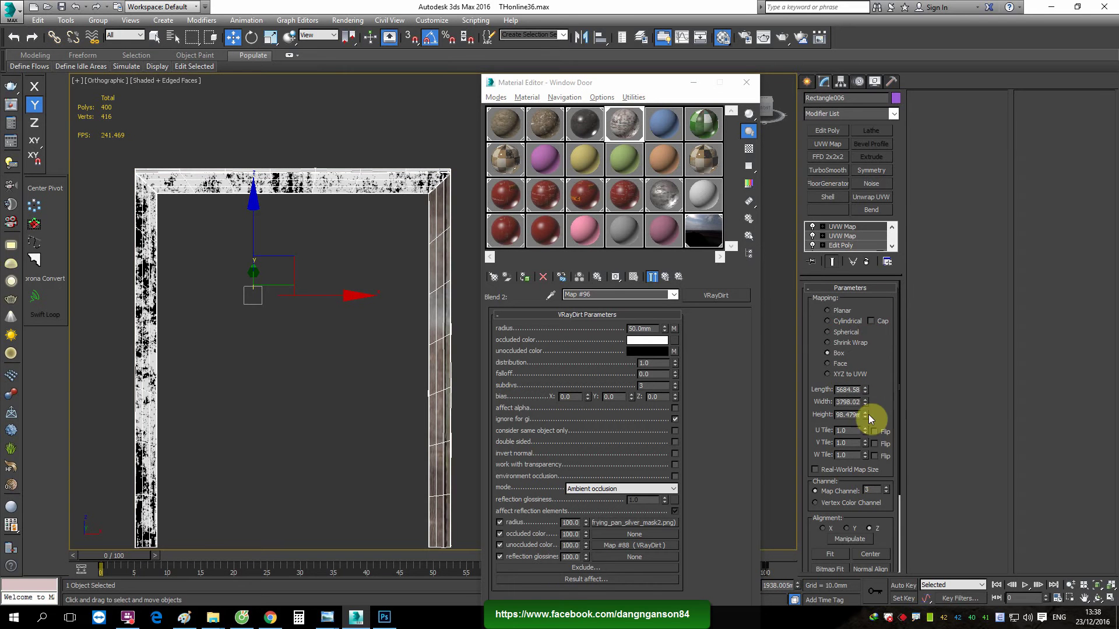
mouse_move(864, 414)
left_mouse_down()
mouse_move(887, 288)
mouse_move(870, 151)
left_mouse_up()
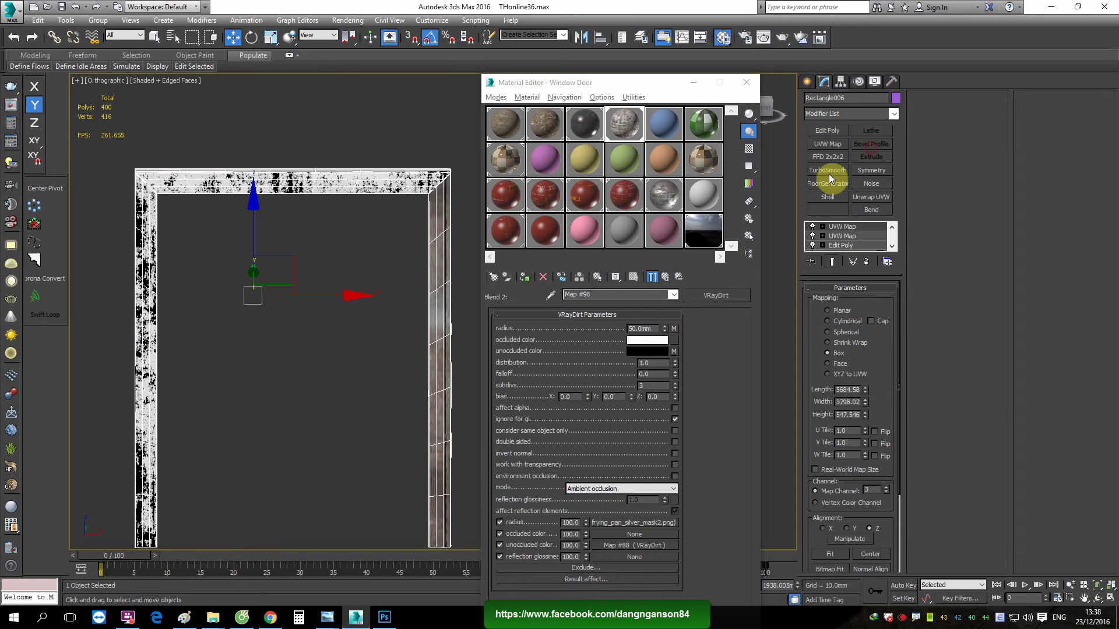
Inspect Material #56 and its third blend mask Map #103
left_click(670, 277)
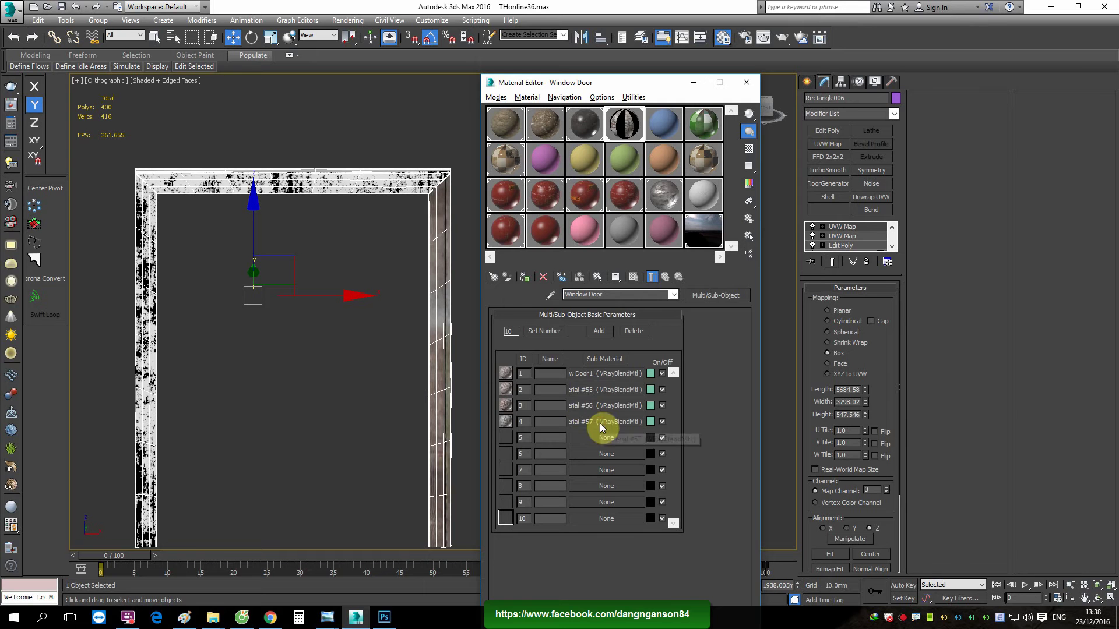
left_click(601, 407)
left_click(632, 380)
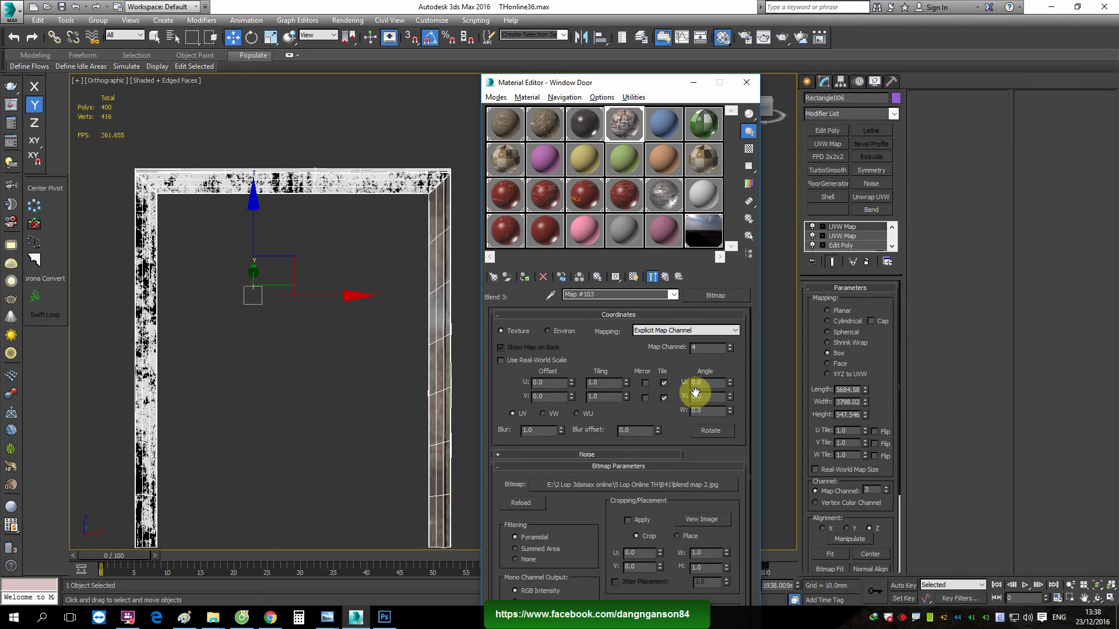
left_click(666, 277)
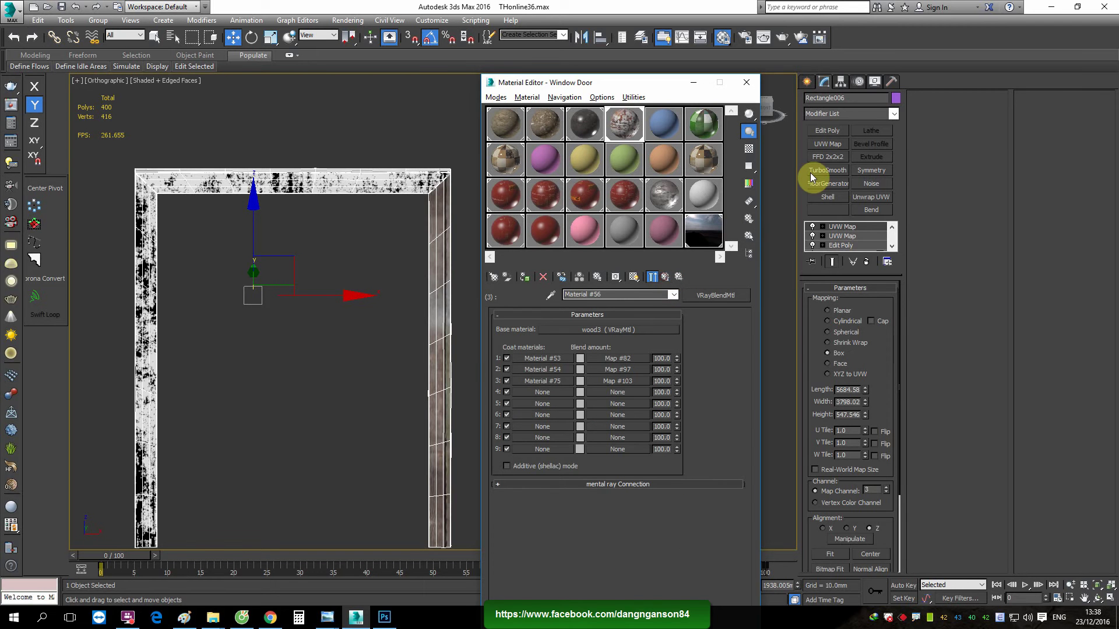
Add a Box UVW Map on map channel 4 to the frame and close the Material Editor
left_click(827, 145)
left_click(838, 354)
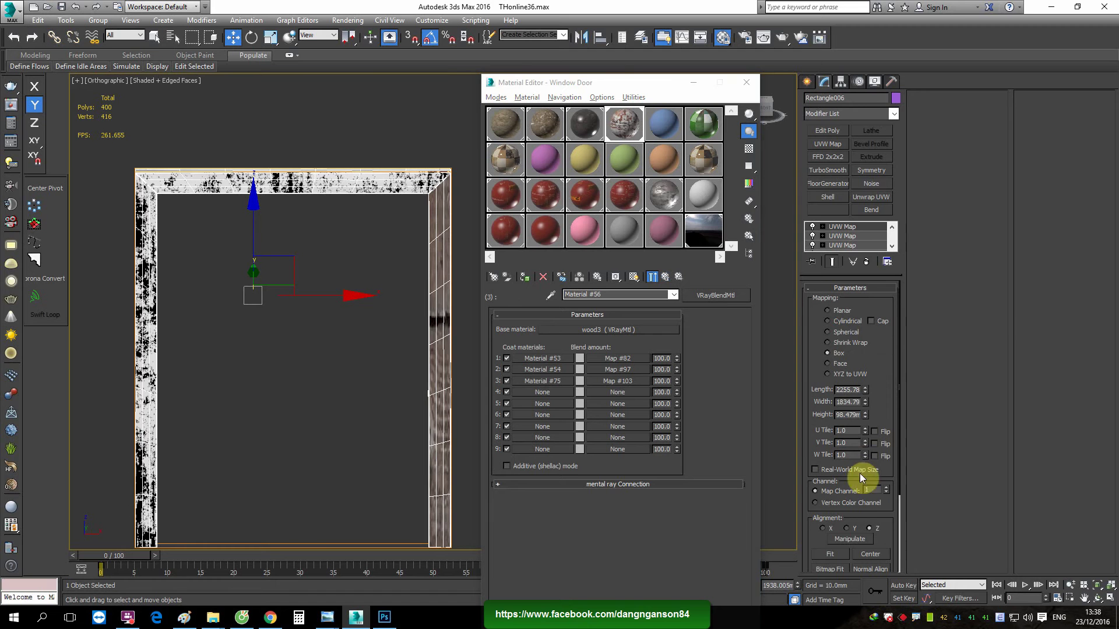
left_click(869, 490)
type("4")
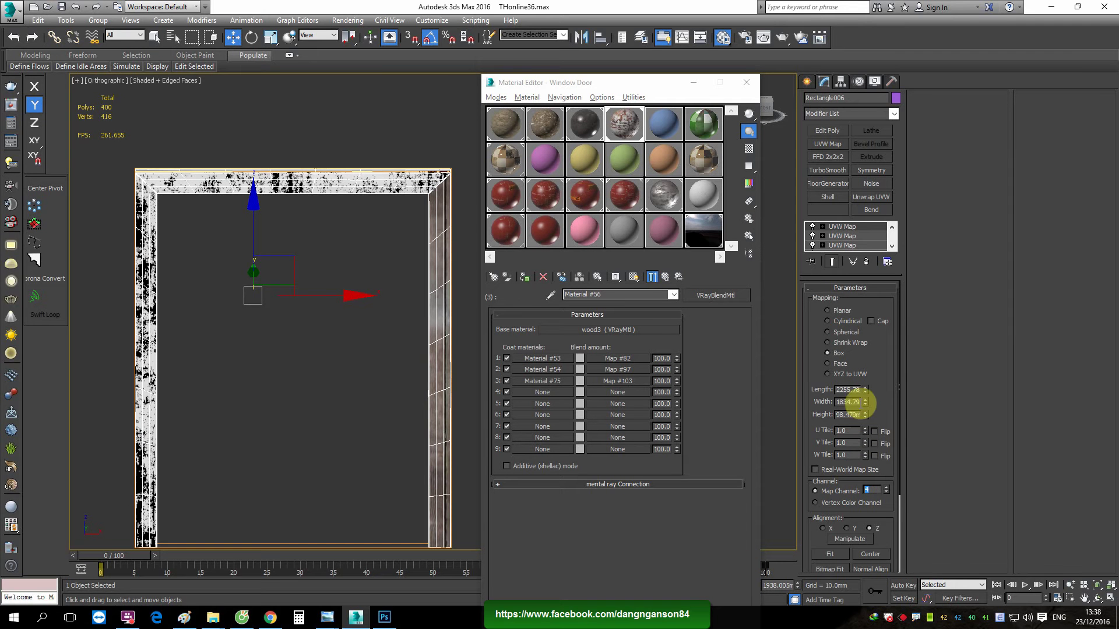
mouse_move(865, 402)
left_mouse_down()
mouse_move(869, 411)
mouse_move(856, 282)
left_mouse_up()
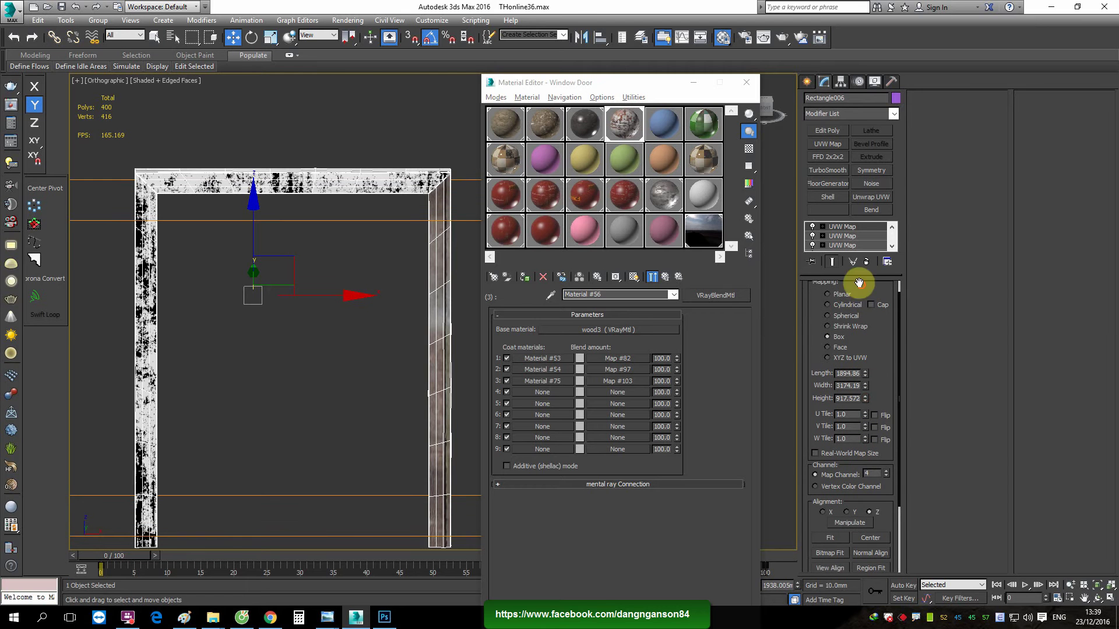
left_click(751, 84)
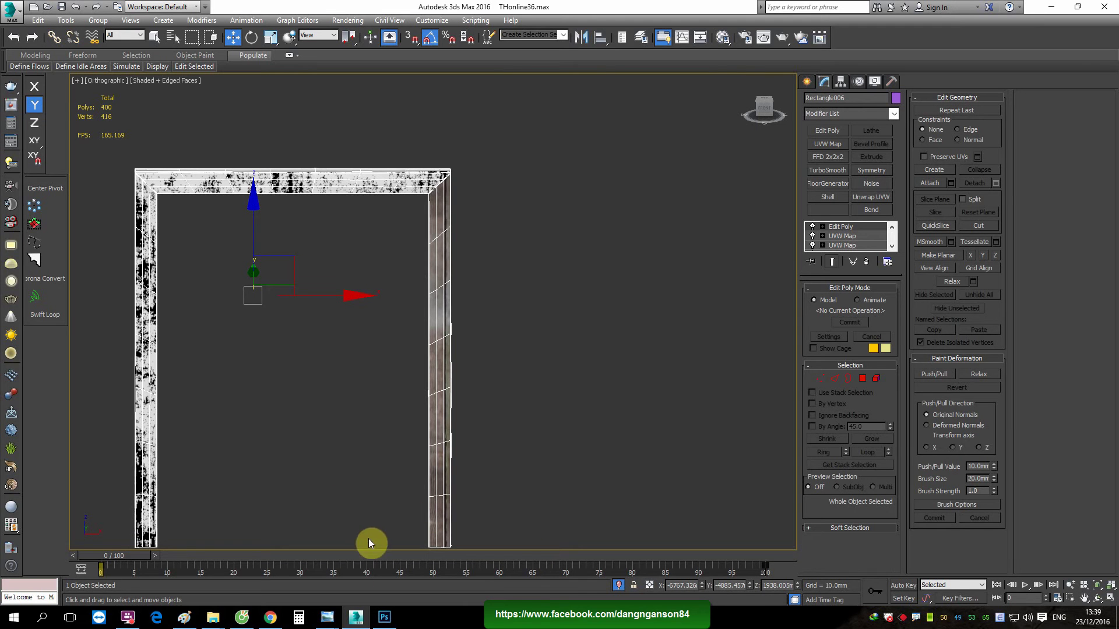
Orbit and zoom out to an overview of the containers and deck
left_click(129, 619)
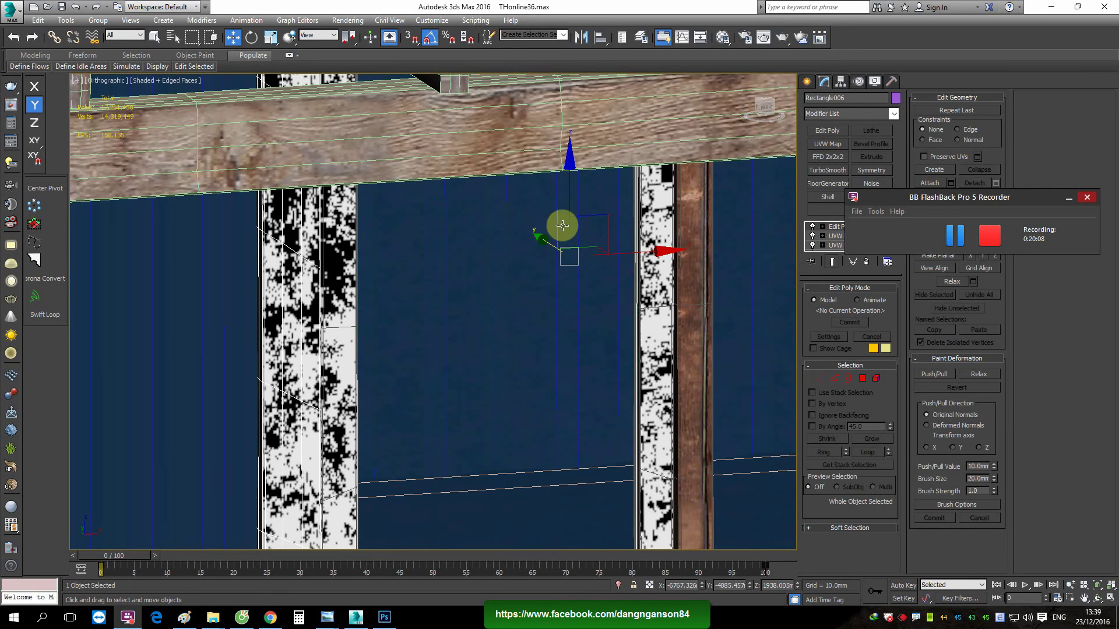
scroll(500, 242, "down", 5)
mouse_move(481, 249)
middle_mouse_down("alt")
mouse_move(500, 274)
mouse_move(523, 234)
mouse_move(510, 163)
middle_mouse_up("alt")
scroll(507, 172, "down", 5)
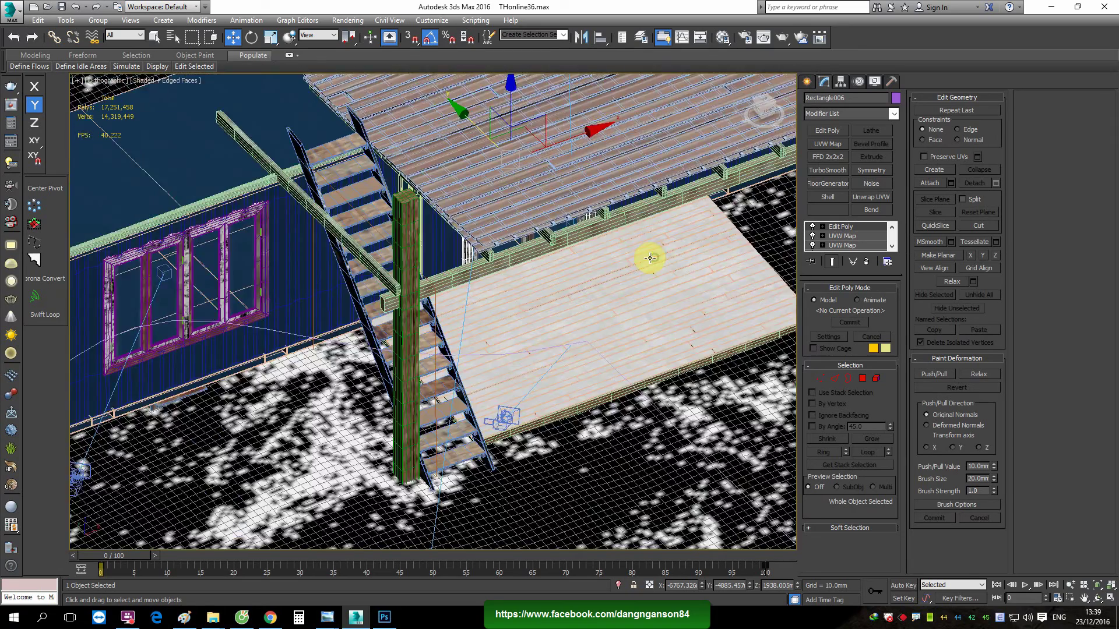
middle_click_drag(647, 257, 465, 227)
scroll(483, 243, "down", 2)
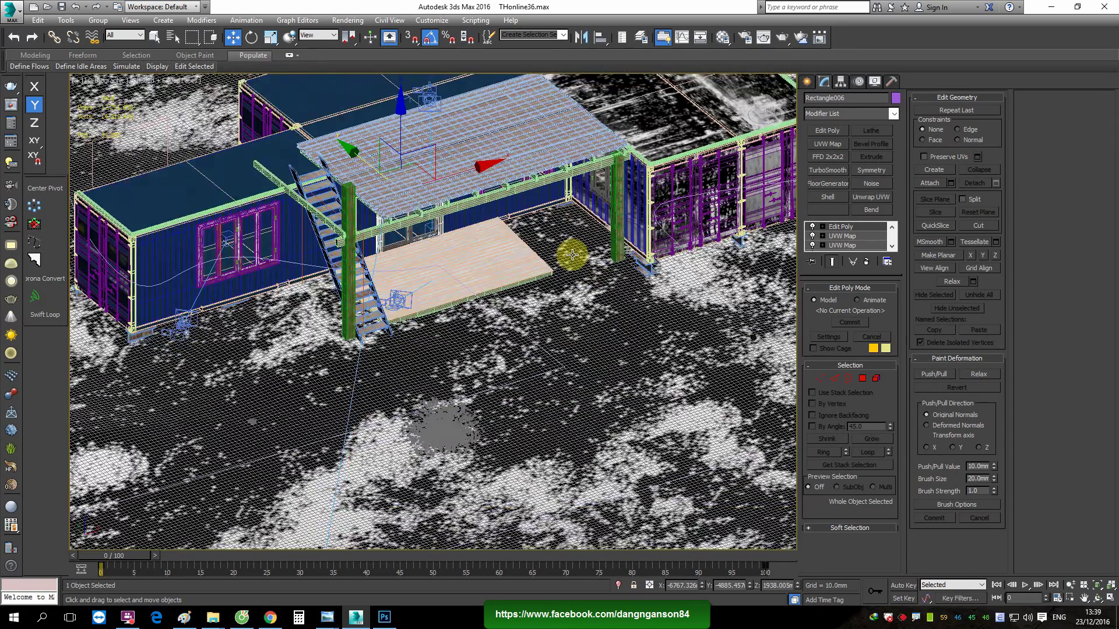
scroll(571, 254, "up", 4)
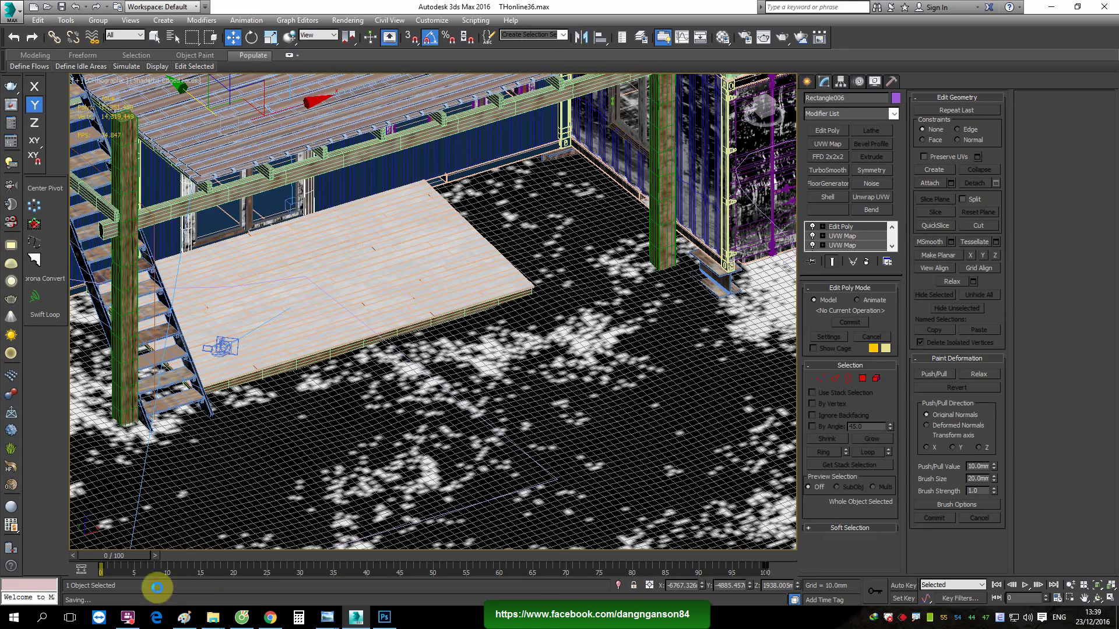
View the last render in the V-Ray frame buffer, then close it
left_click(127, 617)
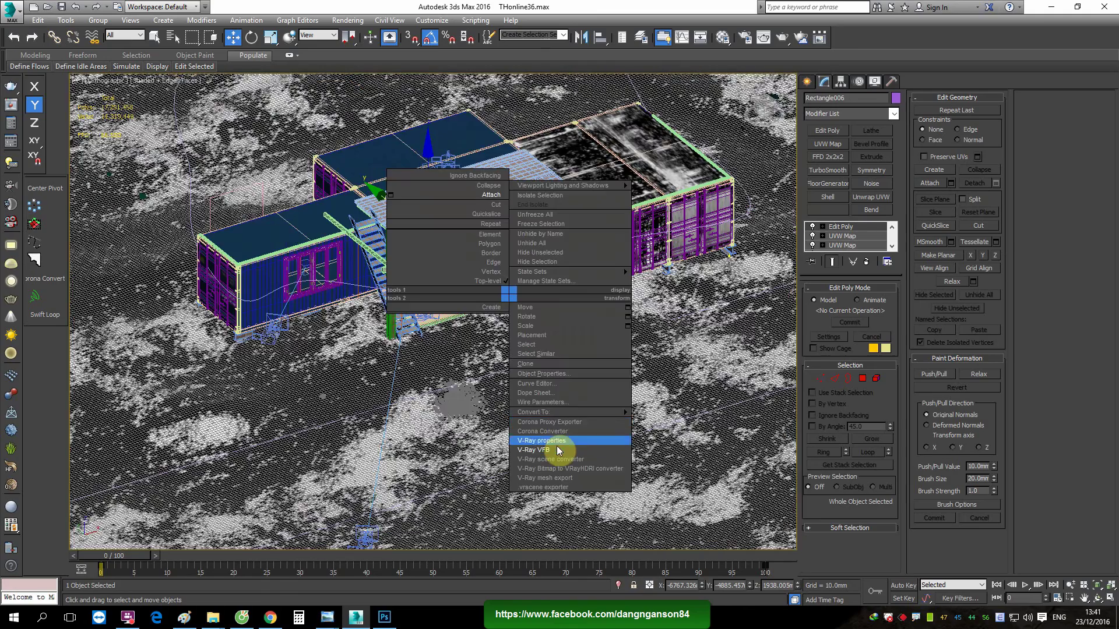
left_click(557, 447)
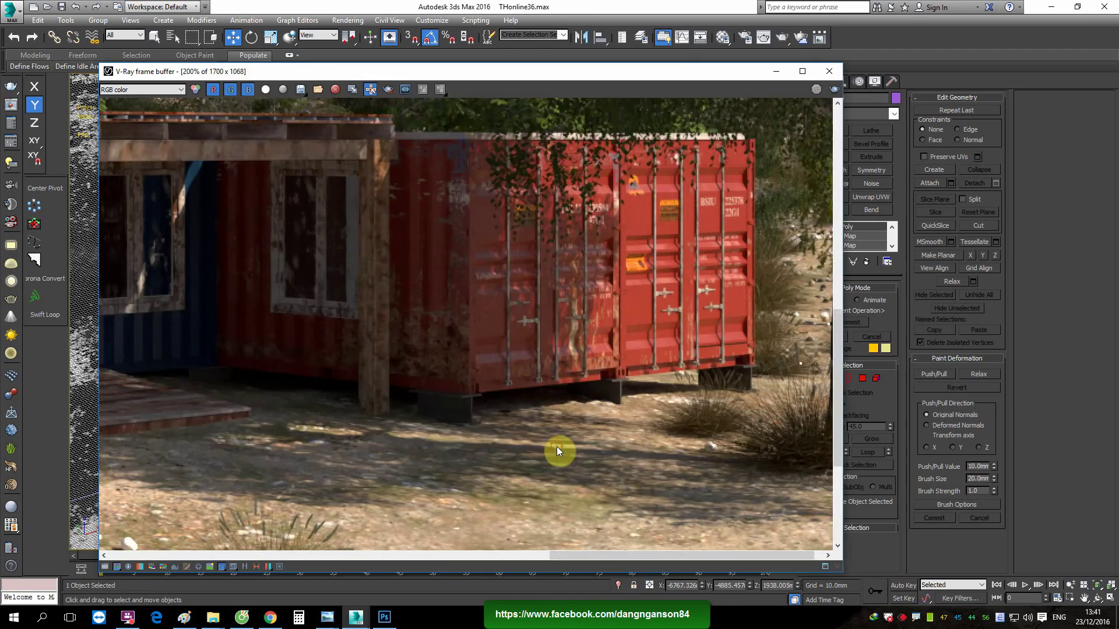
scroll(603, 354, "down", 2)
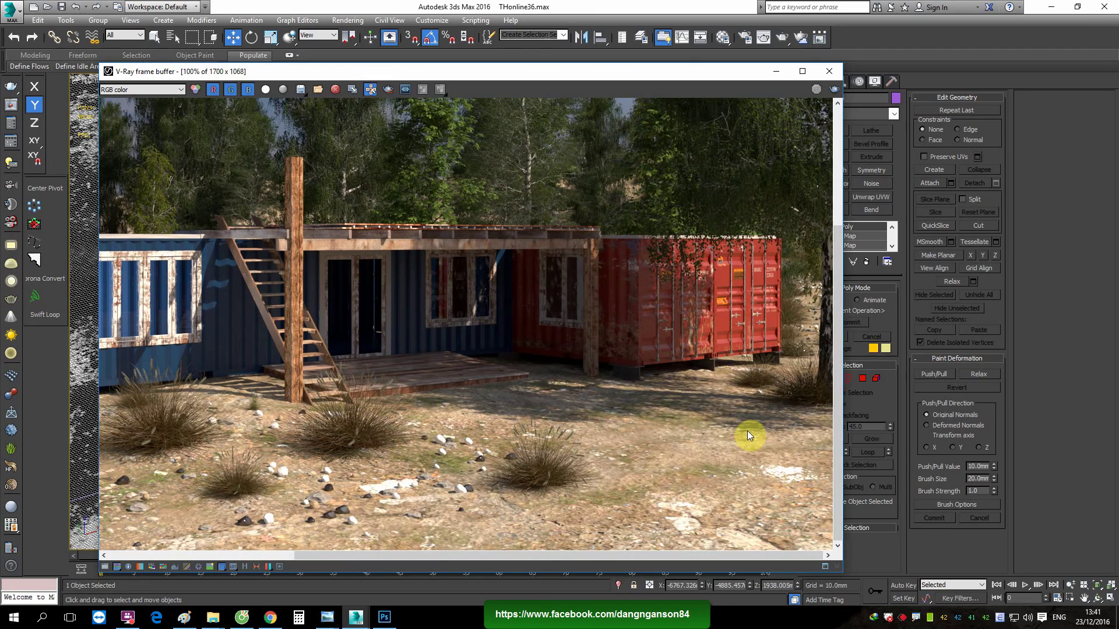
left_click(829, 71)
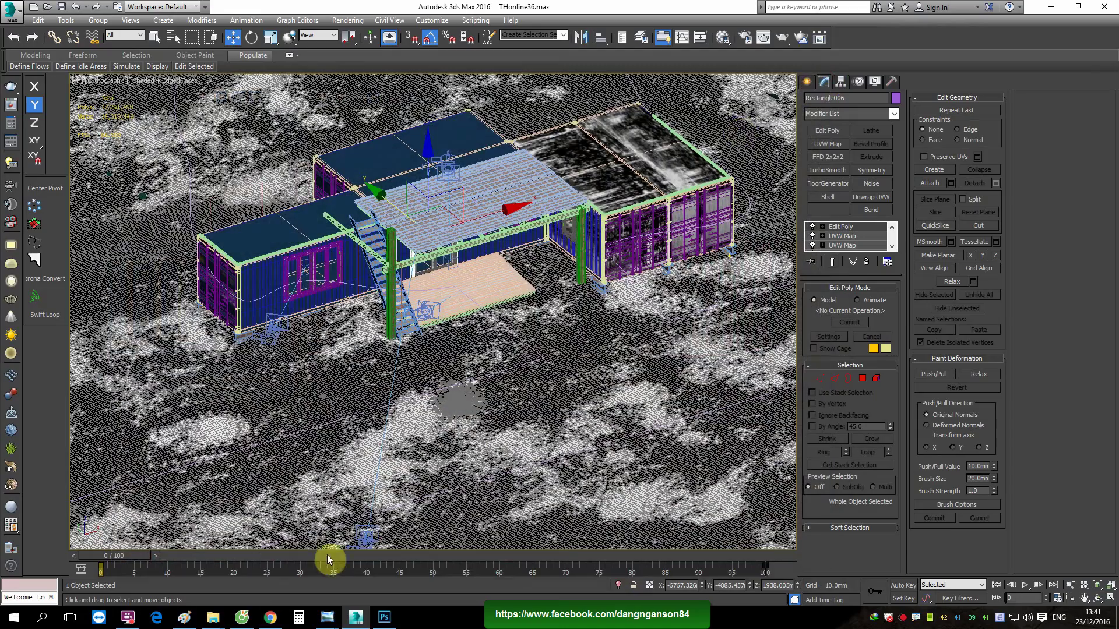
mouse_move(327, 617)
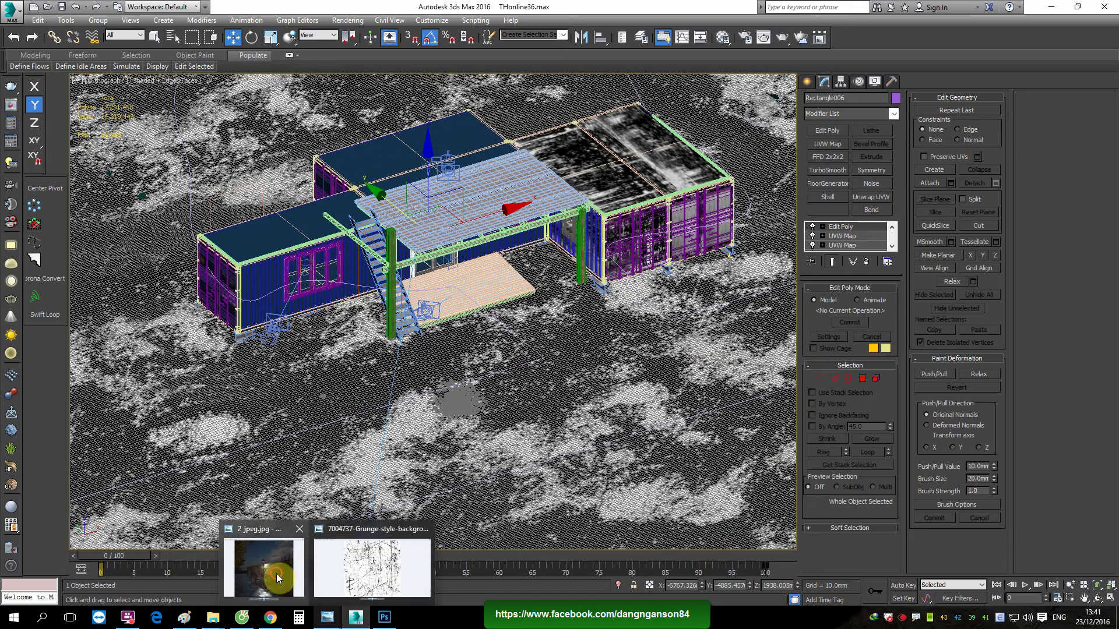
View 2_jpeg.jpg maximized in Photo Viewer, zooming and panning over the bench and lamp
left_click(276, 573)
left_click(658, 107)
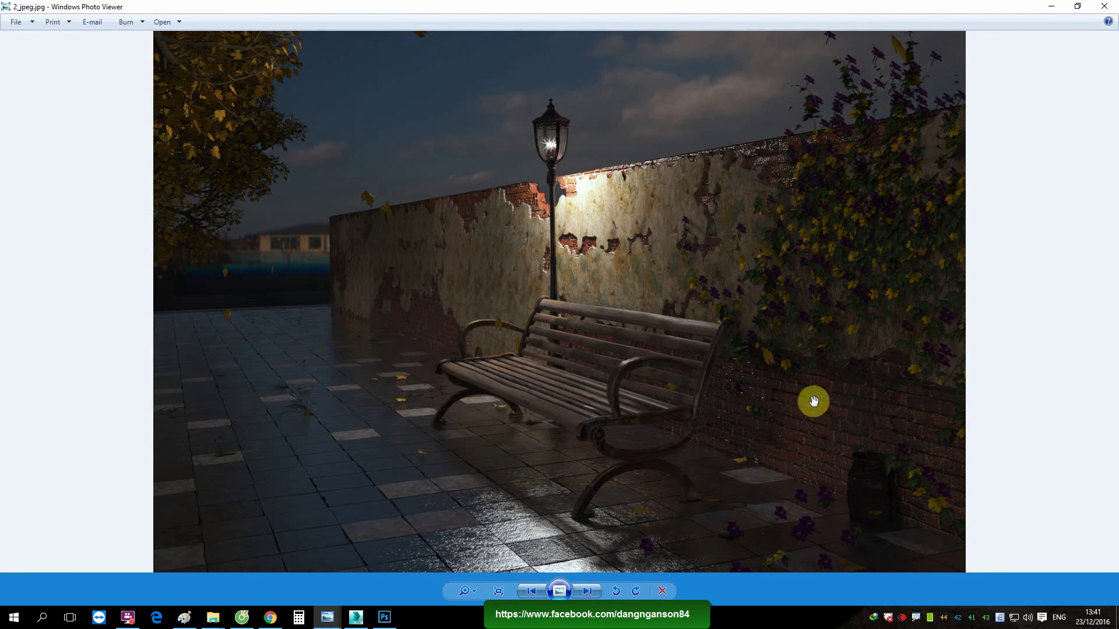
left_click_drag(523, 379, 544, 325)
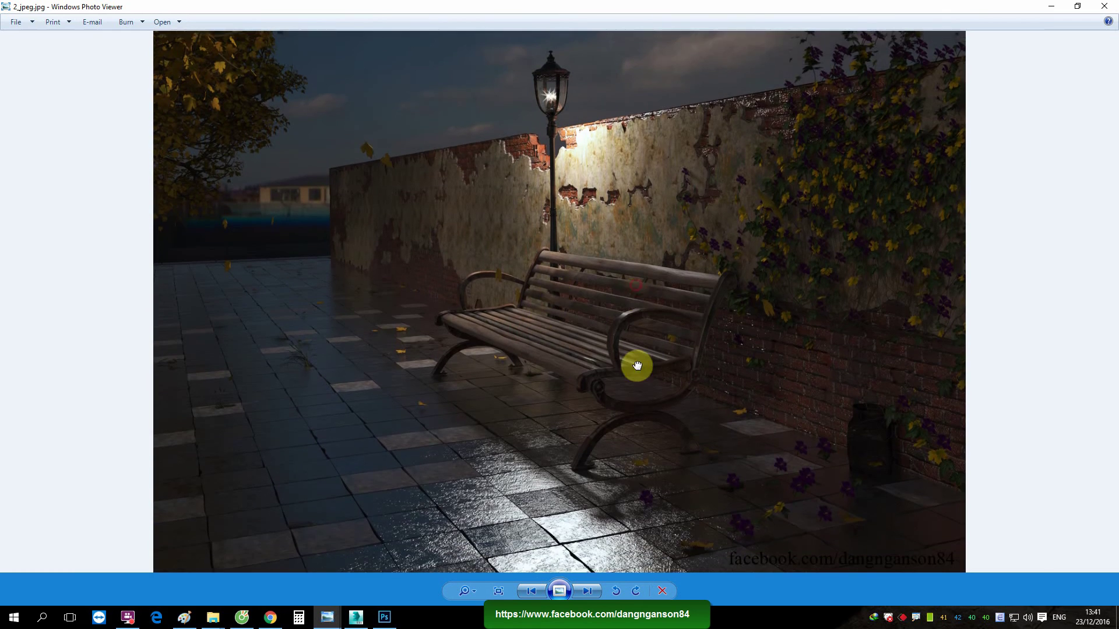
scroll(592, 414, "down", 3)
scroll(630, 436, "up", 2)
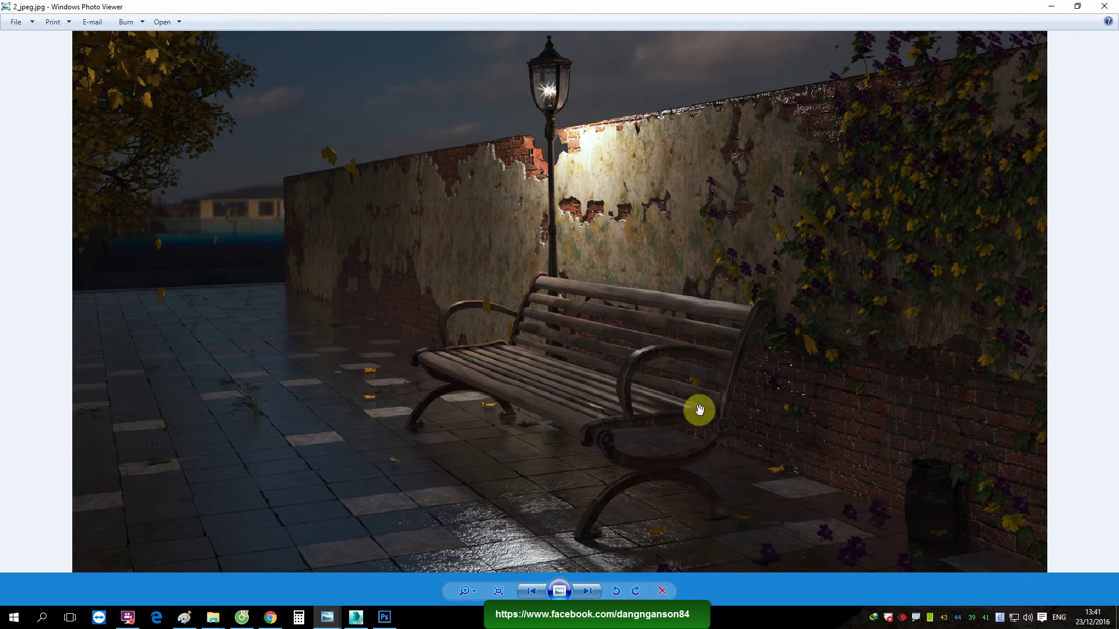
left_click_drag(654, 458, 609, 371)
scroll(609, 371, "down", 2)
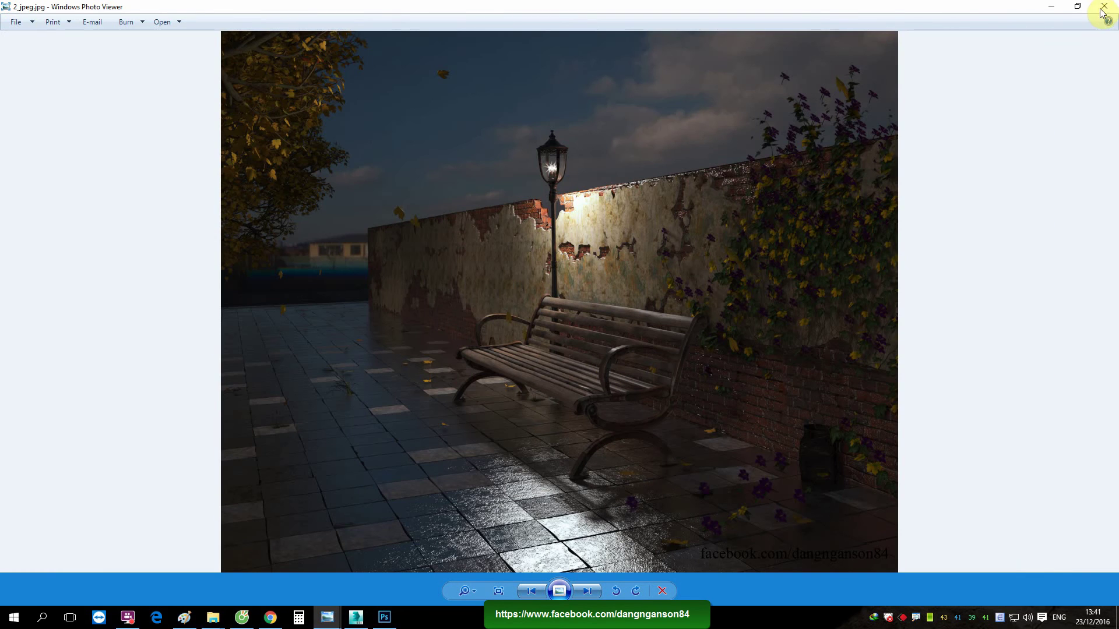
left_click(214, 616)
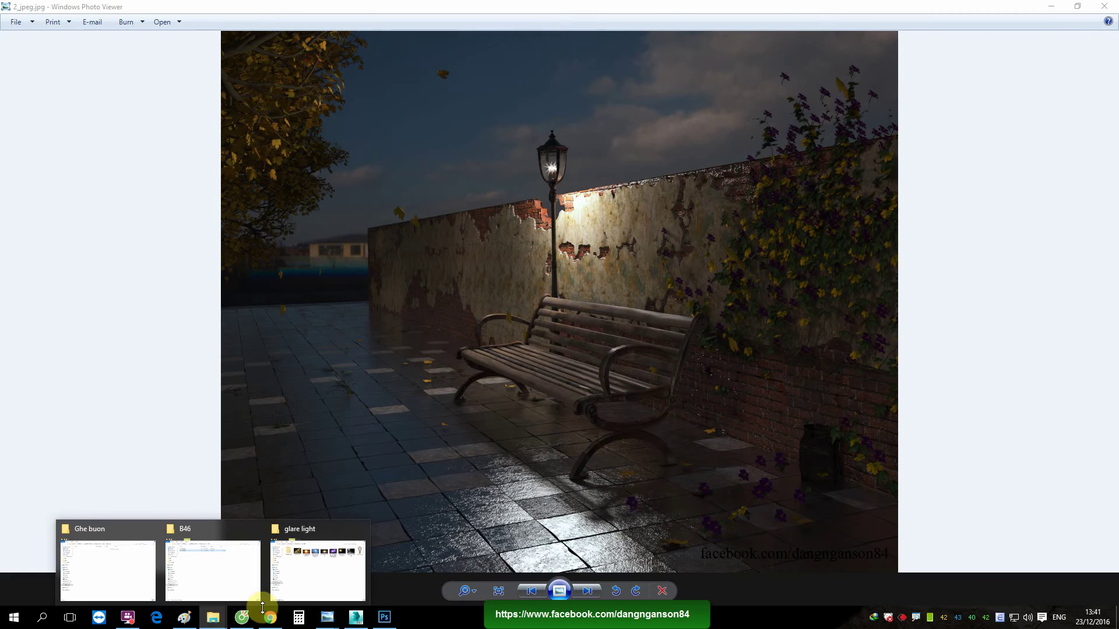
Open the Ghe buon folder inside B46 and copy its path from the address bar
left_click(217, 577)
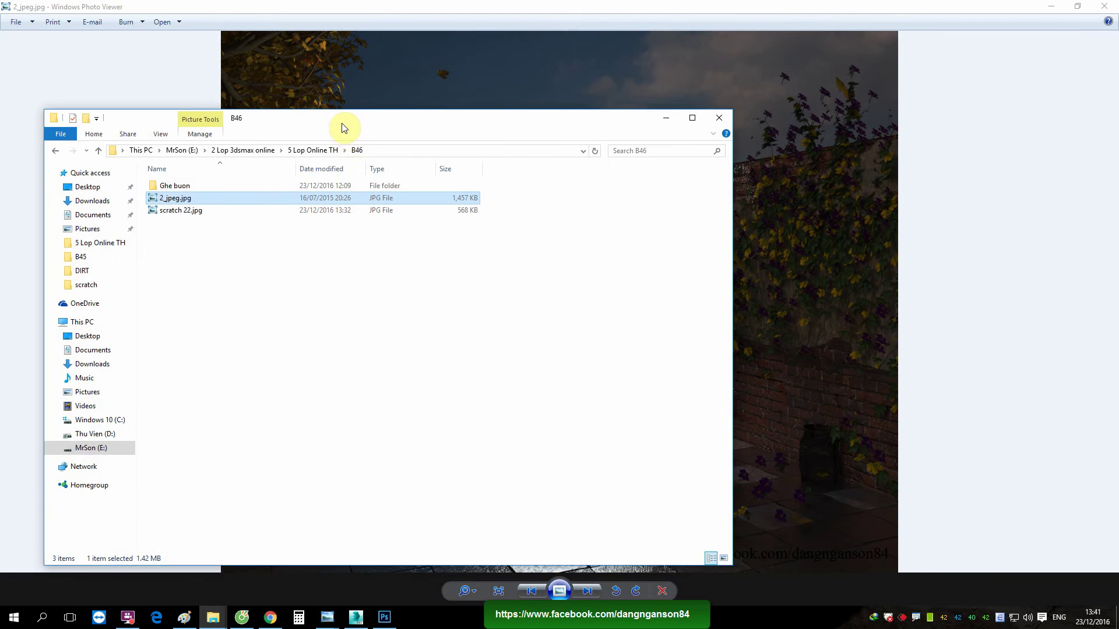
mouse_move(343, 127)
left_mouse_down()
mouse_move(612, 161)
mouse_move(621, 143)
left_mouse_up()
double_click(469, 219)
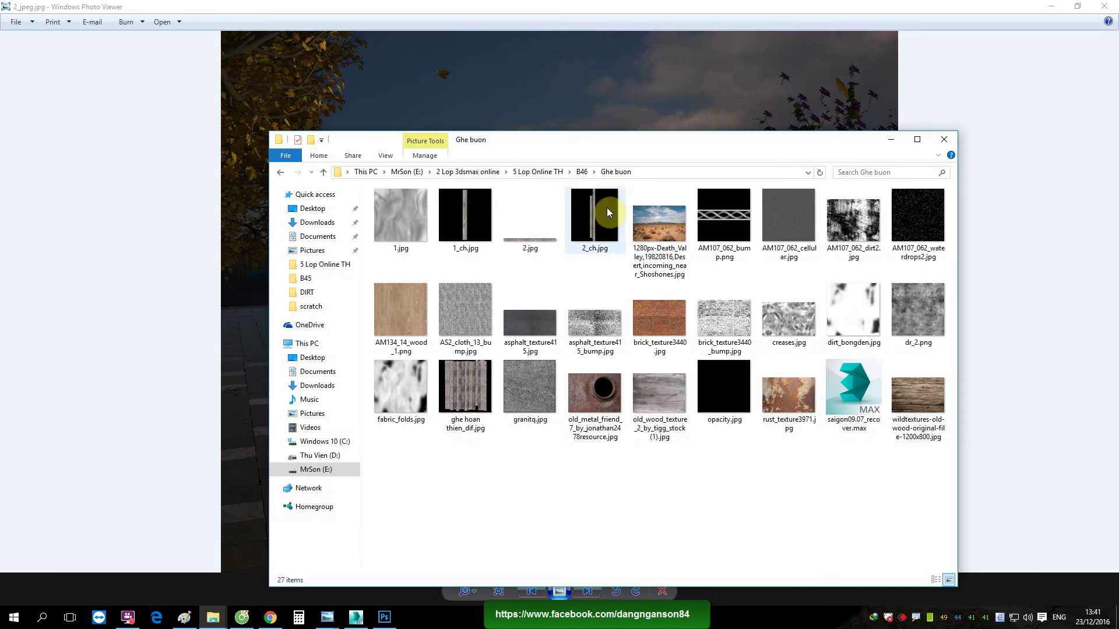
left_click(654, 175)
right_click(470, 175)
left_click(513, 208)
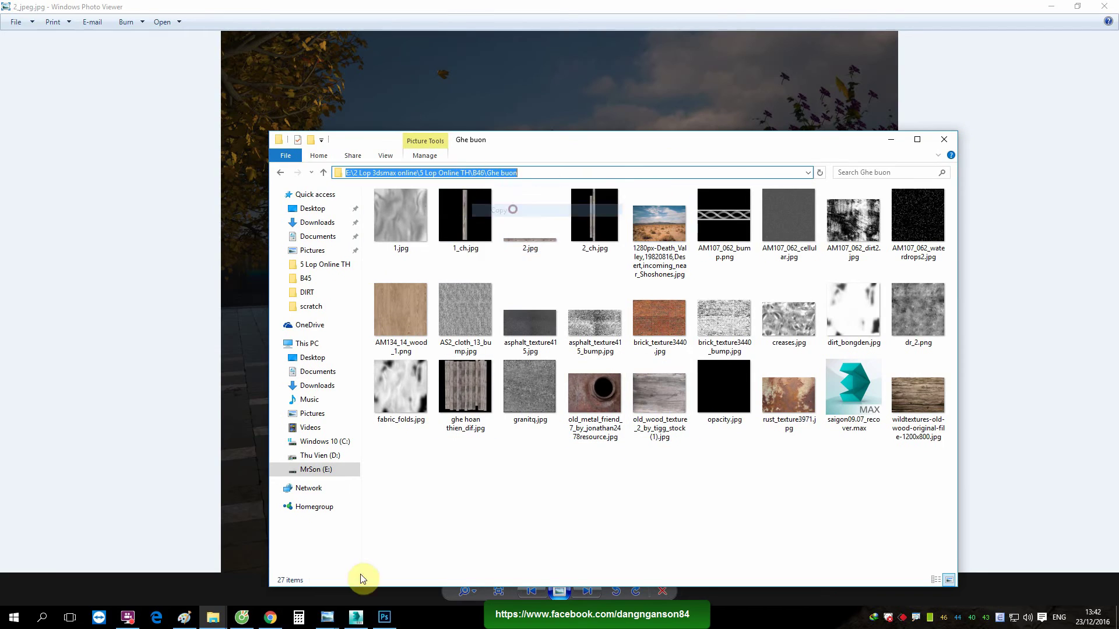
left_click(356, 616)
Select the MultiScatter object by its spline and isolate it
scroll(585, 245, "down", 5)
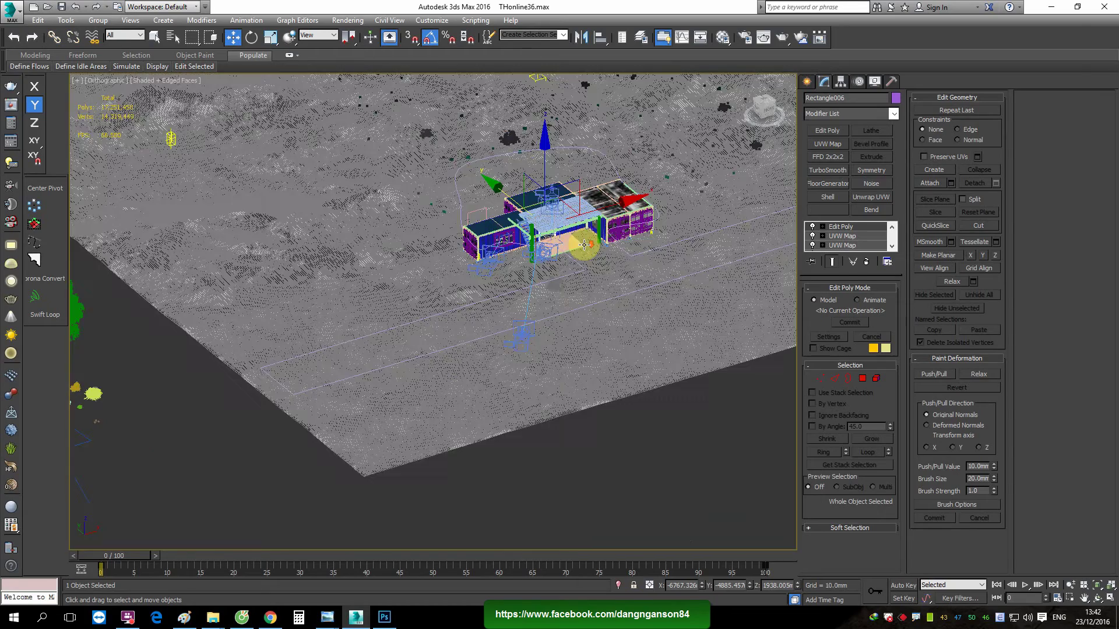
scroll(584, 245, "down", 2)
scroll(234, 419, "up", 1)
scroll(323, 416, "up", 1)
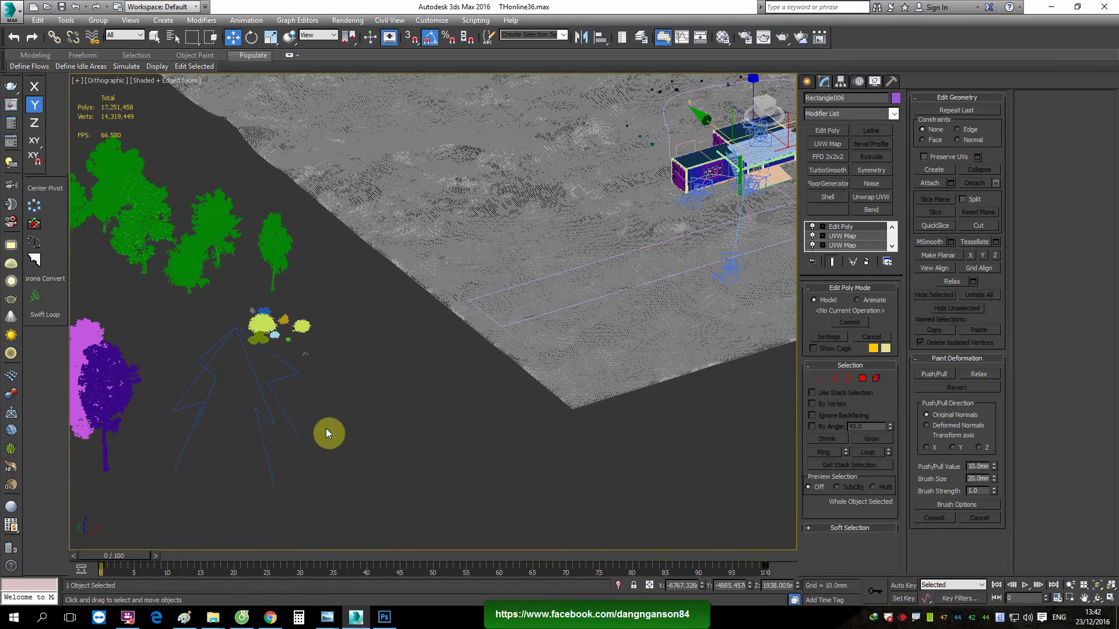
left_click_drag(315, 432, 236, 462)
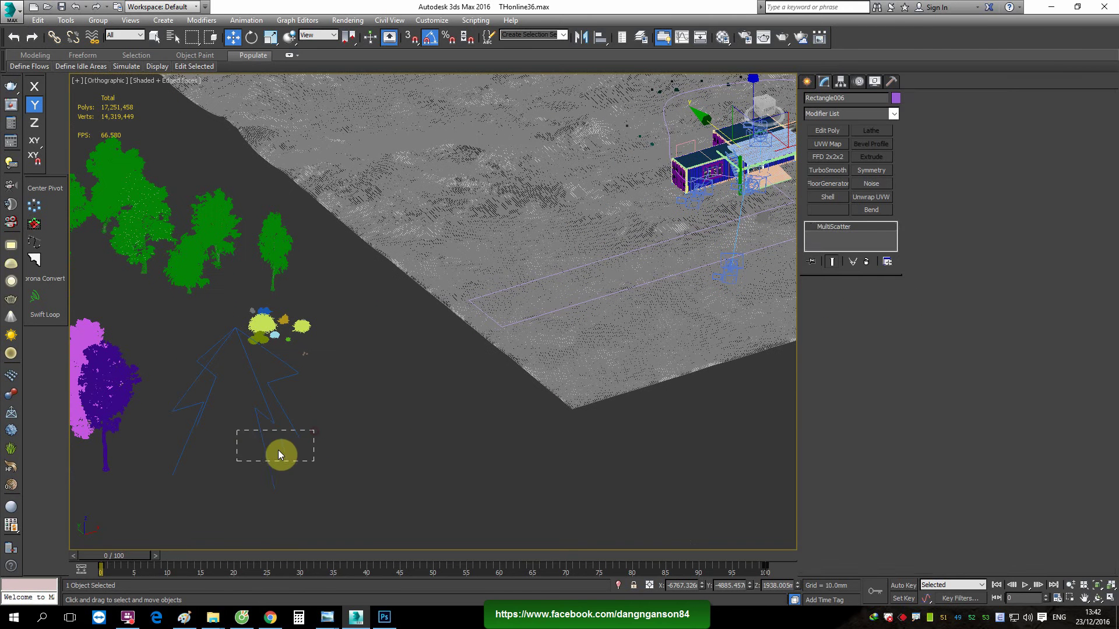
left_click(617, 586)
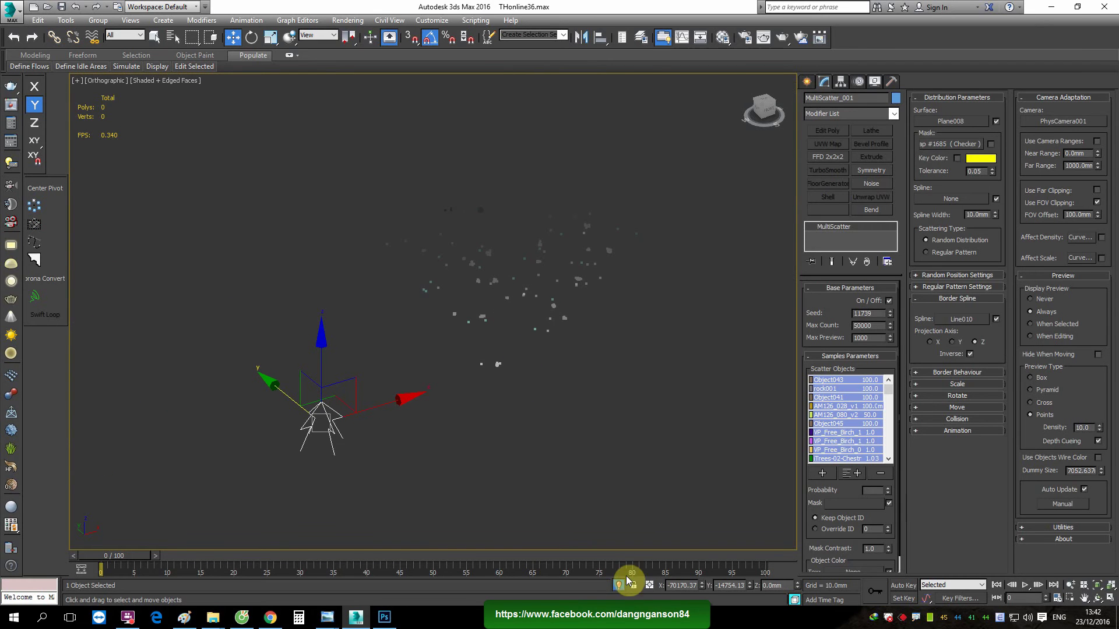
scroll(507, 394, "down", 2)
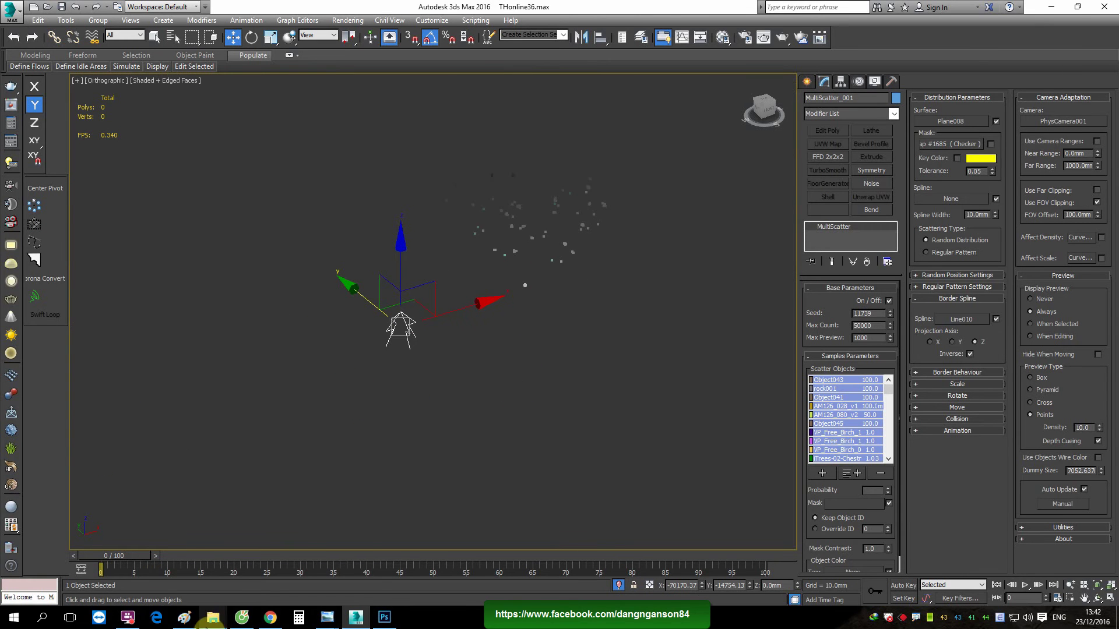
left_click(213, 617)
Add the pasted Ghe buon path to External Files in Configure User Paths
left_click(432, 20)
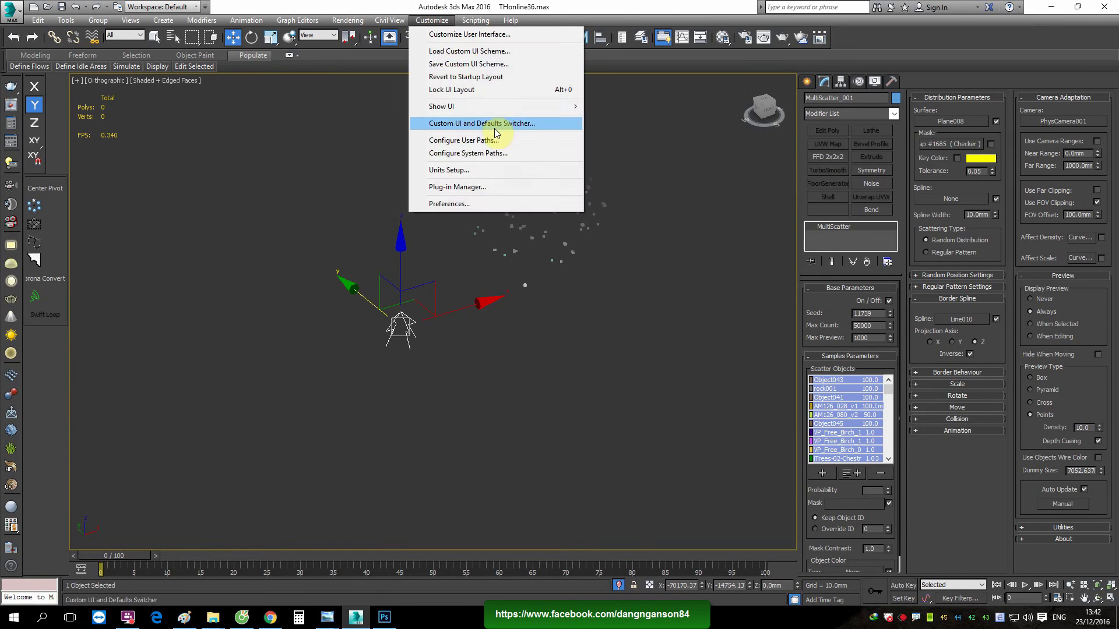
left_click(500, 120)
left_click(432, 192)
left_click(664, 251)
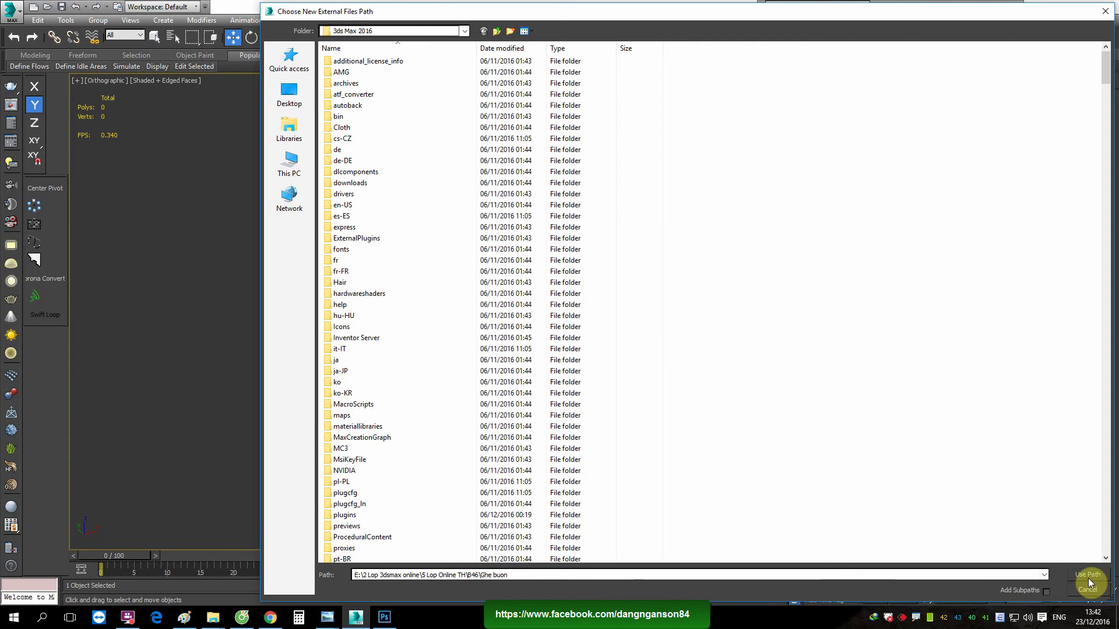
left_click(1087, 577)
left_click(642, 431)
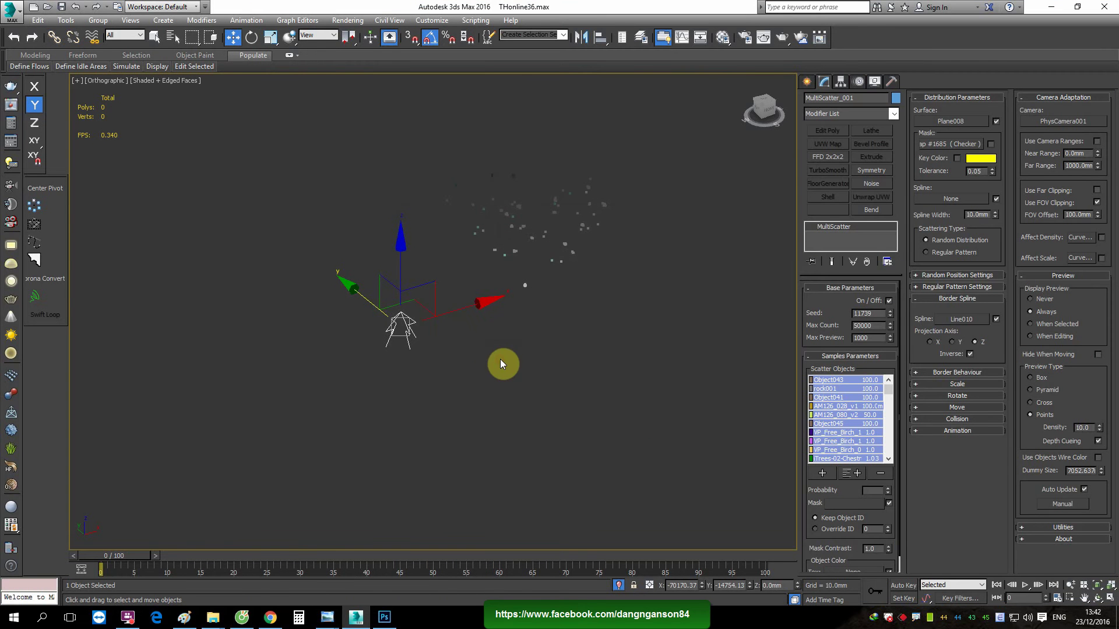
mouse_move(212, 617)
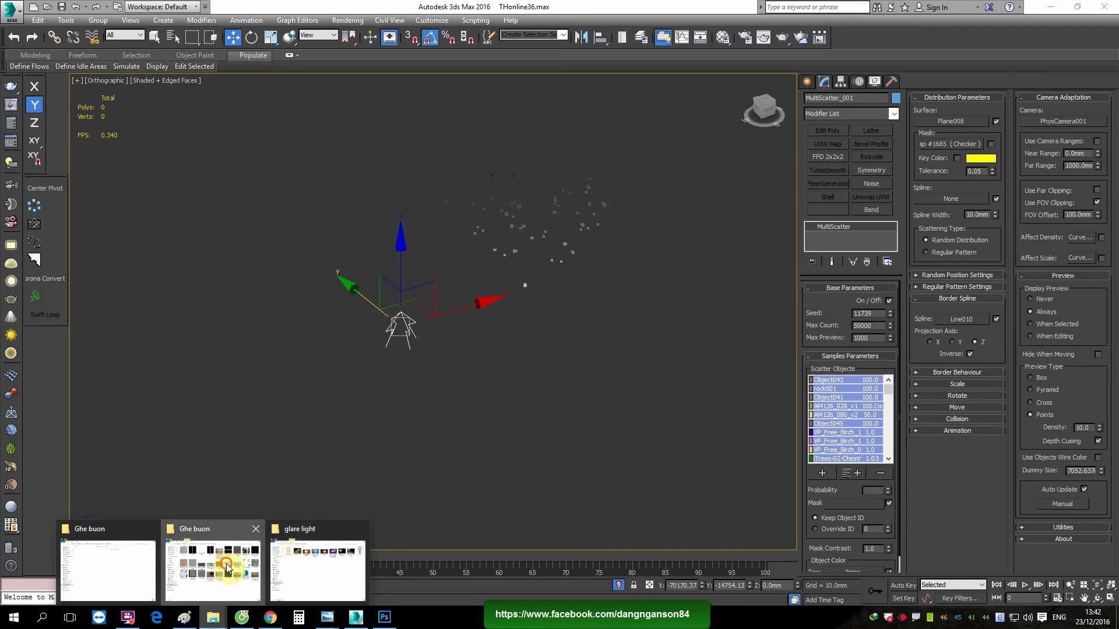
left_click(225, 563)
left_click_drag(932, 344, 220, 387)
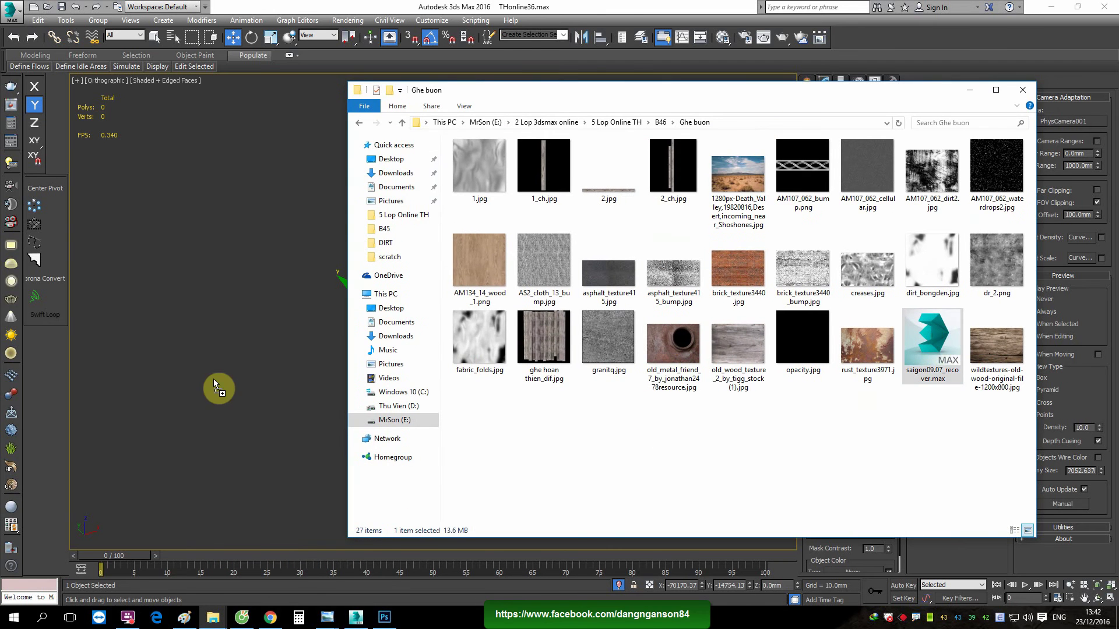
Merge the bench-and-street-lamp file into the scene, place it and frame it
left_click(239, 429)
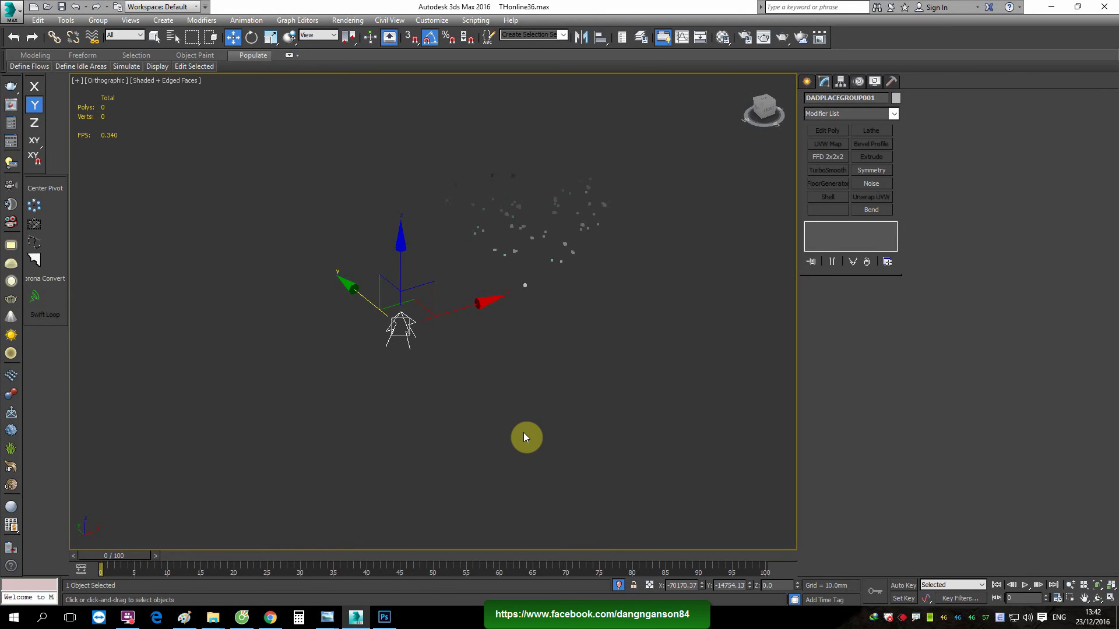
left_click(534, 398)
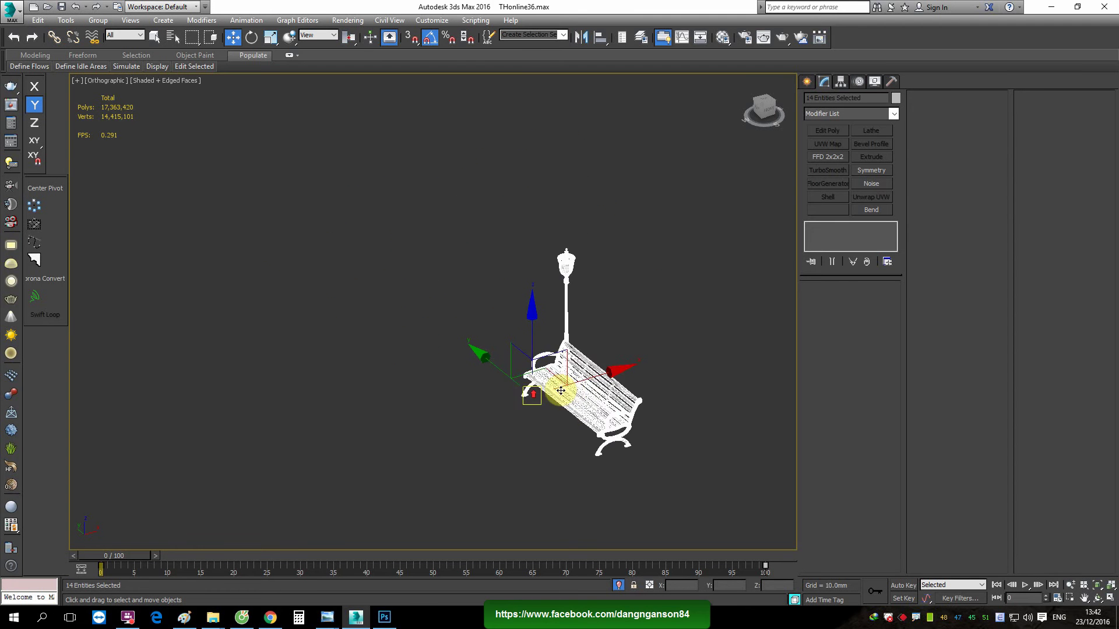
key("z")
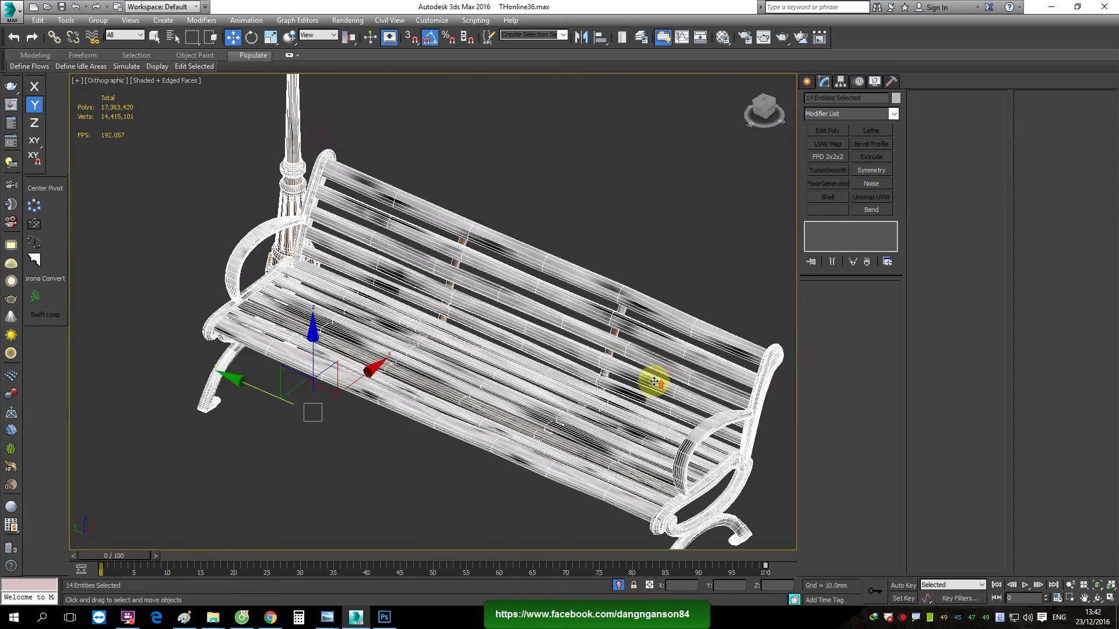
scroll(641, 373, "up", 2)
scroll(622, 365, "down", 5)
scroll(565, 327, "down", 1)
scroll(601, 352, "up", 1)
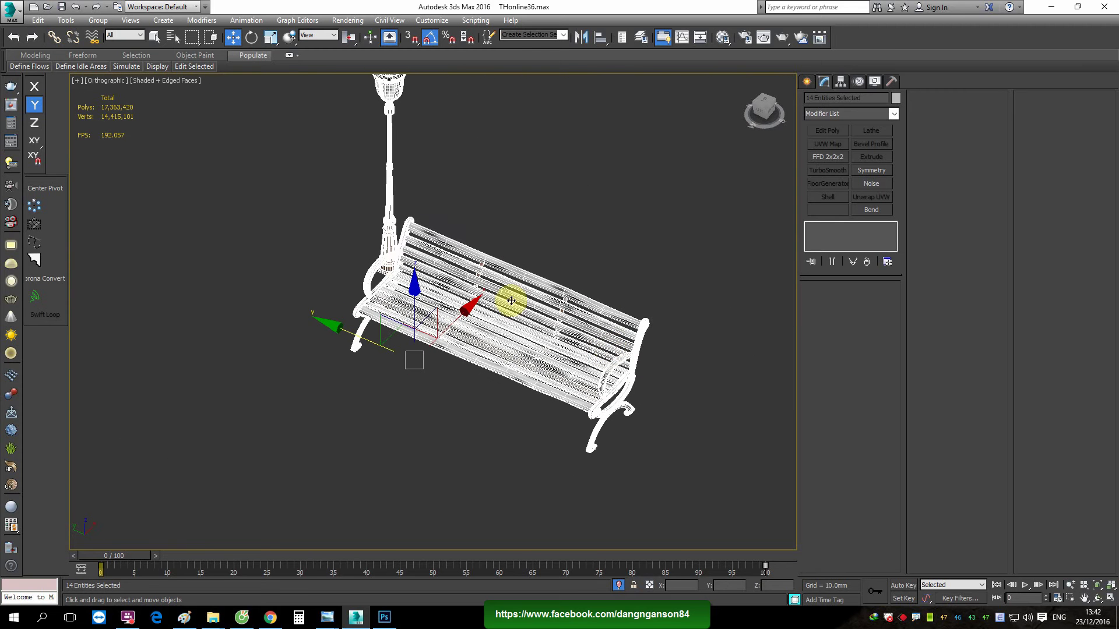
Group the bench and lamp parts as Group019
left_click(98, 19)
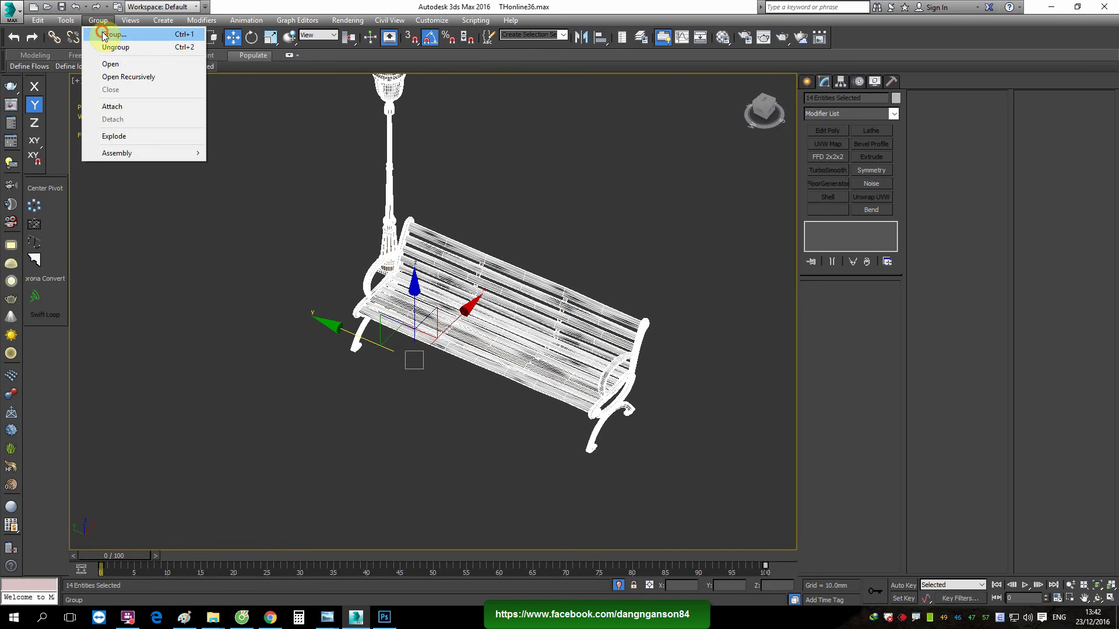
left_click(104, 34)
left_click(584, 332)
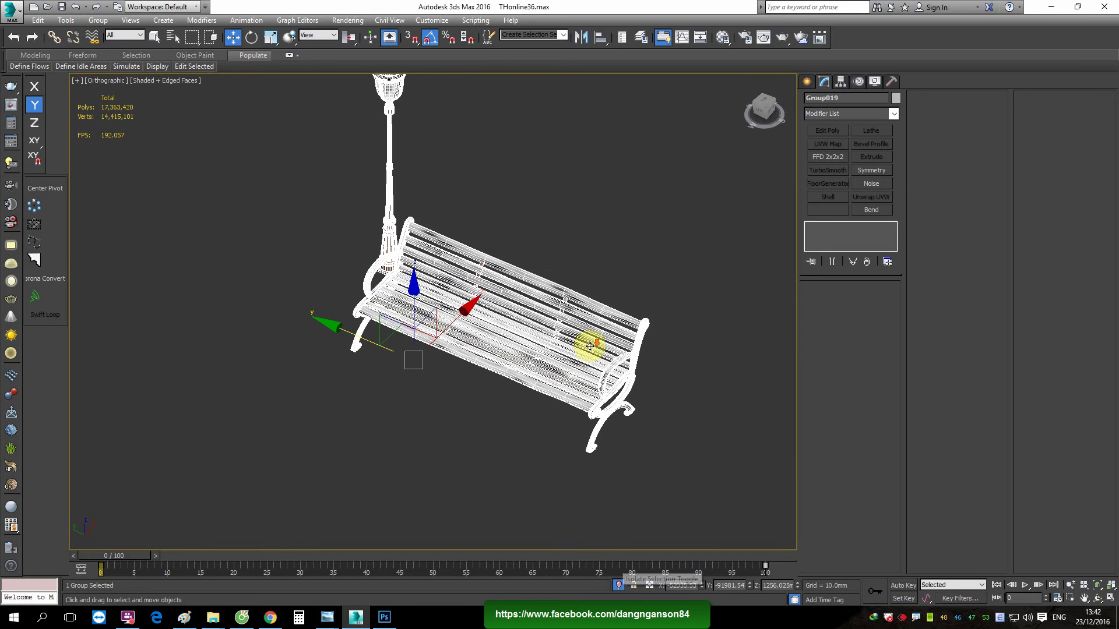
scroll(560, 356, "down", 8)
middle_click_drag(567, 346, 622, 515, "alt")
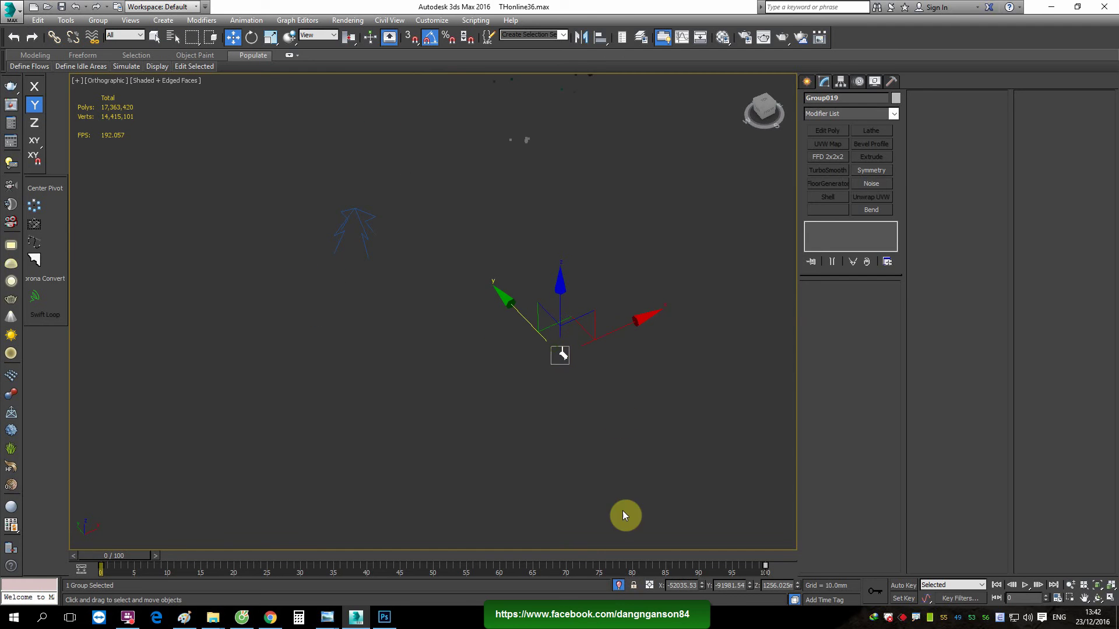
Unisolate the scene and test-render the terrain with the container house
left_click(620, 585)
middle_click_drag(604, 312, 522, 322)
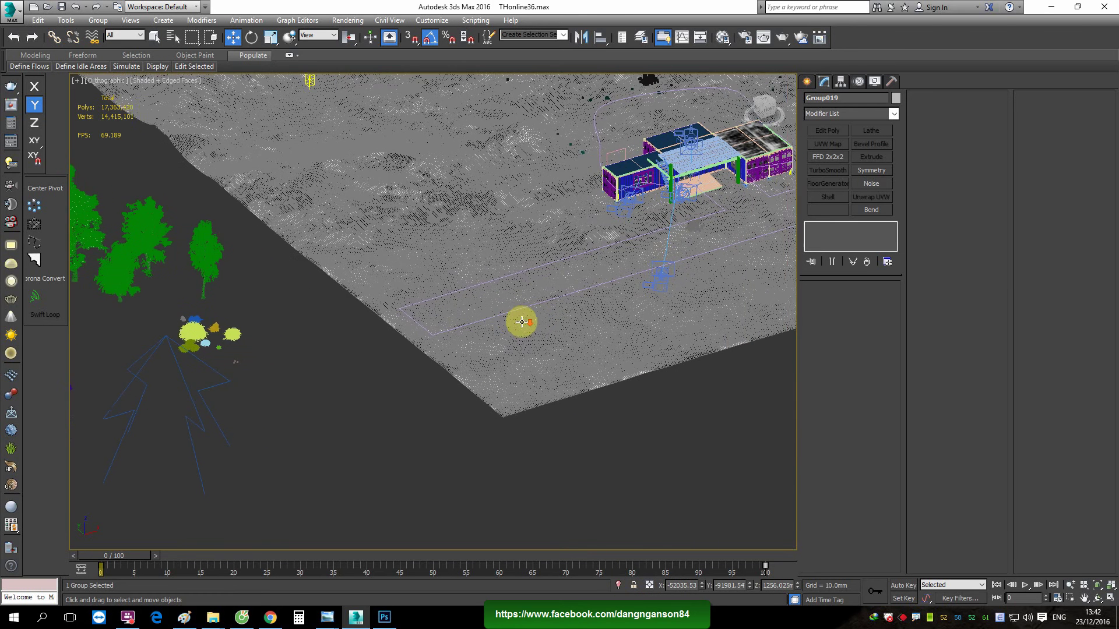
scroll(521, 322, "down", 3)
mouse_move(600, 338)
middle_mouse_down("alt")
mouse_move(538, 308)
mouse_move(554, 400)
middle_mouse_up("alt")
left_click_drag(552, 402, 621, 73)
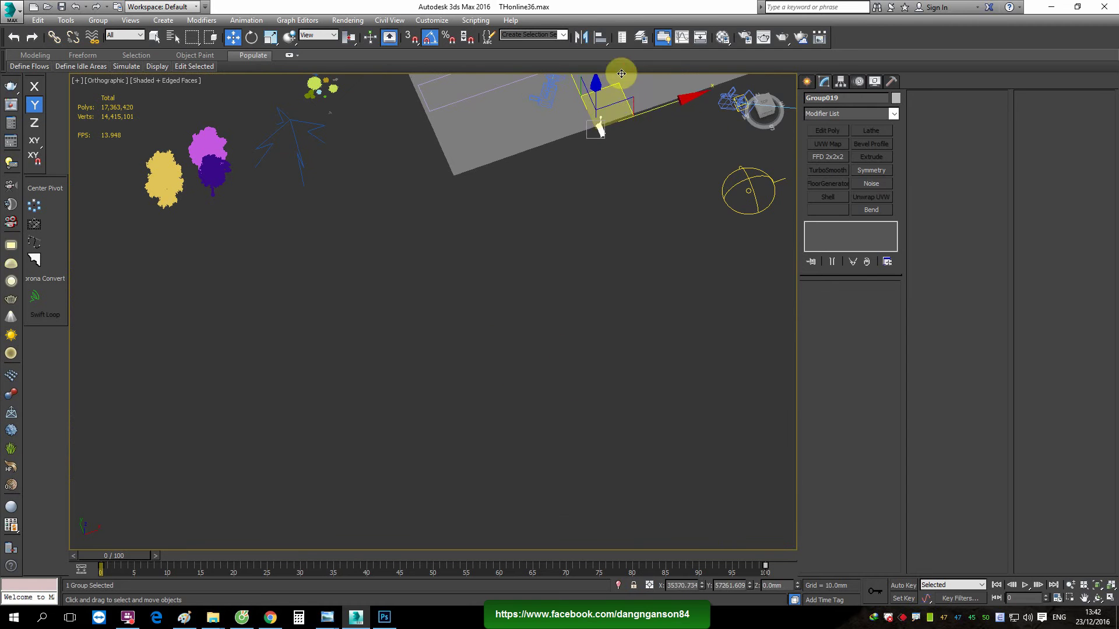
middle_click_drag(617, 153, 545, 342)
scroll(545, 343, "up", 3)
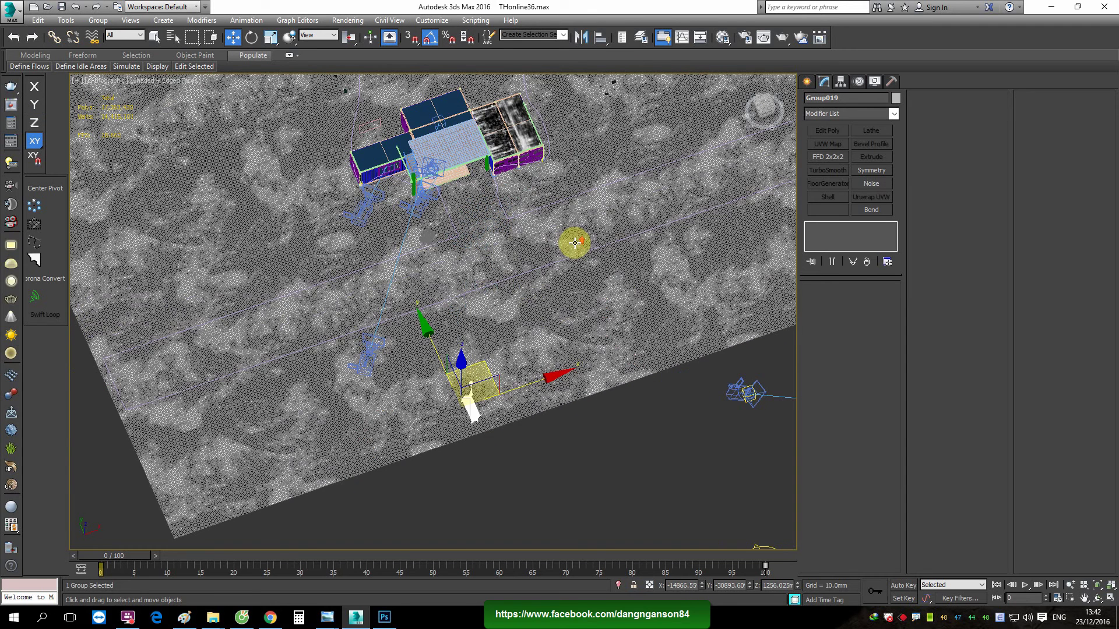
right_click(525, 352)
left_click(579, 415)
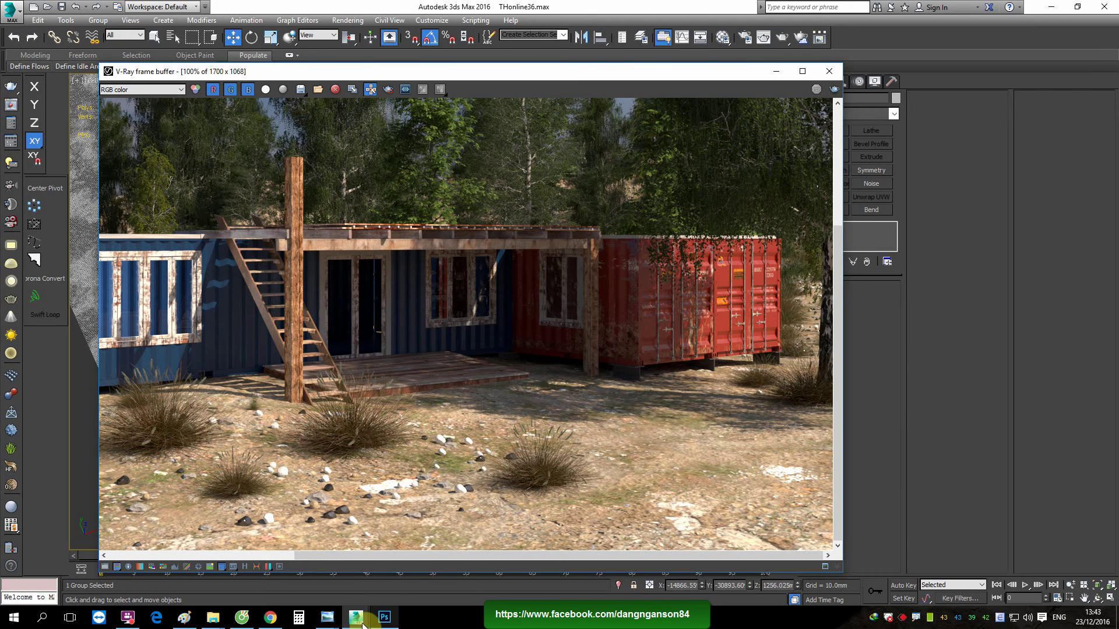
left_click(776, 71)
Move Group019 over beside the container house
mouse_move(568, 376)
middle_mouse_down("alt")
mouse_move(545, 371)
mouse_move(522, 392)
mouse_move(494, 394)
middle_mouse_up("alt")
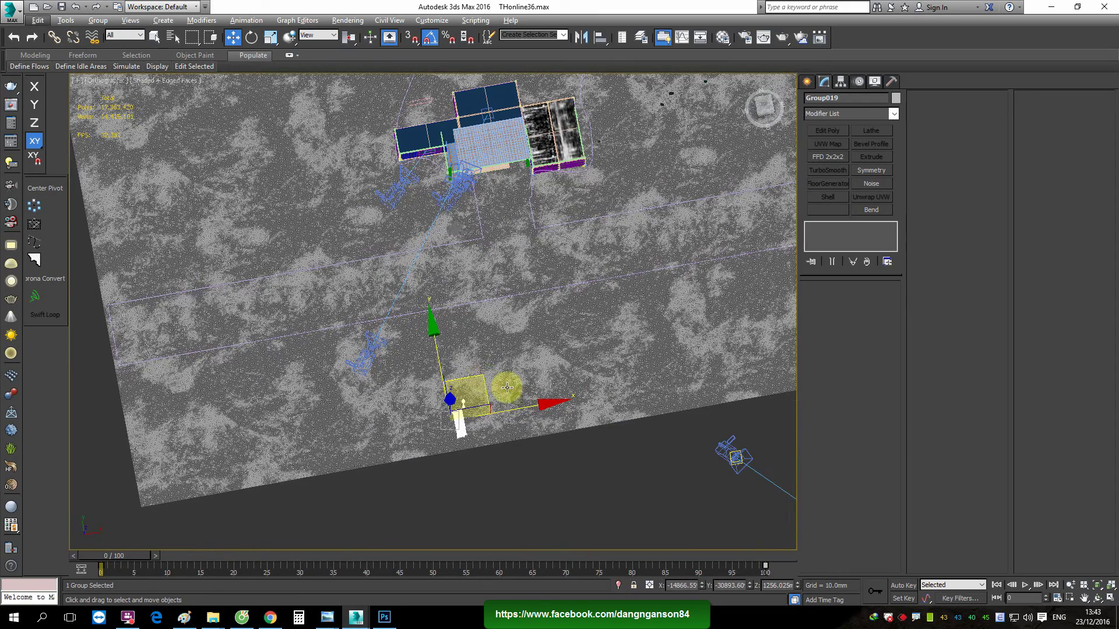
mouse_move(482, 377)
left_mouse_down()
mouse_move(571, 192)
mouse_move(562, 164)
mouse_move(545, 197)
left_mouse_up()
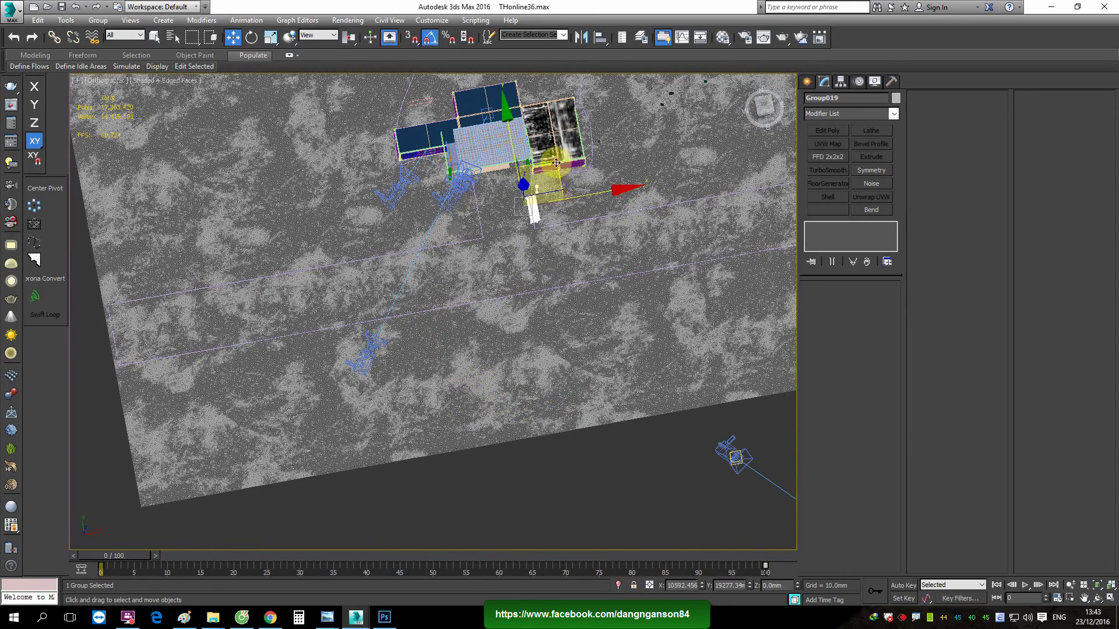
scroll(545, 197, "up", 5)
mouse_move(545, 197)
middle_mouse_down("alt")
mouse_move(559, 212)
mouse_move(649, 124)
mouse_move(624, 142)
mouse_move(634, 160)
mouse_move(548, 173)
mouse_move(528, 146)
mouse_move(545, 142)
mouse_move(547, 153)
middle_mouse_up("alt")
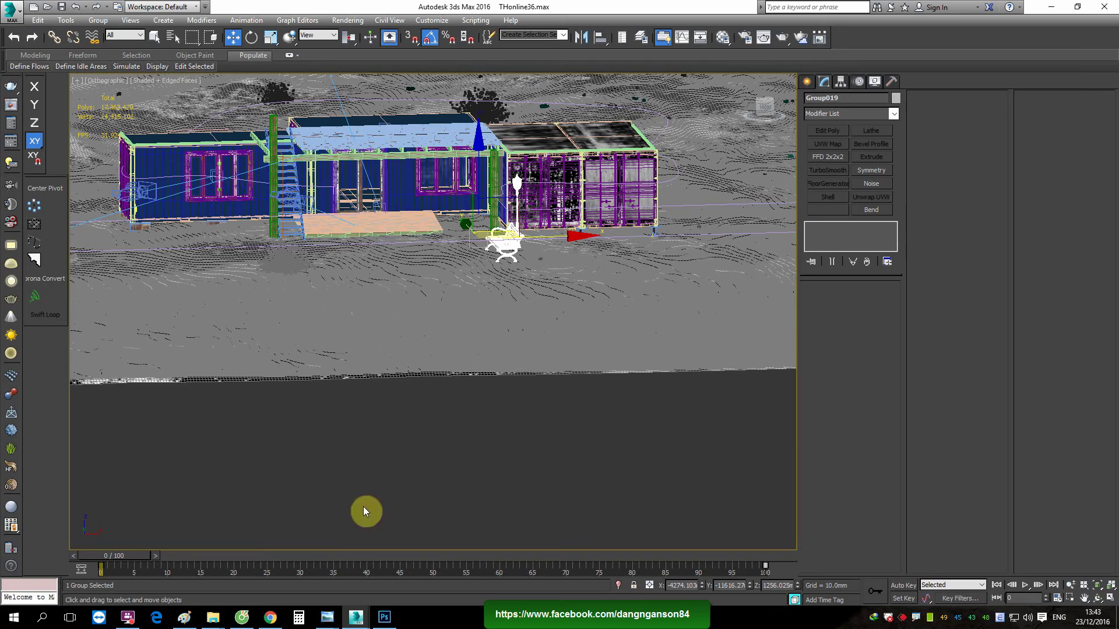
left_click(128, 615)
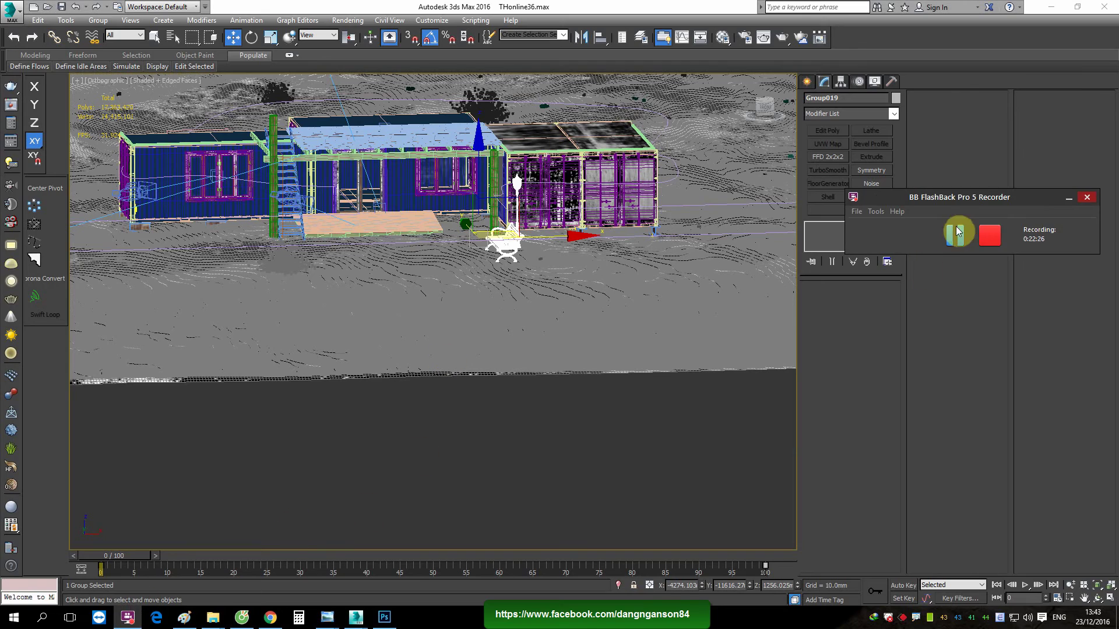
left_click(950, 233)
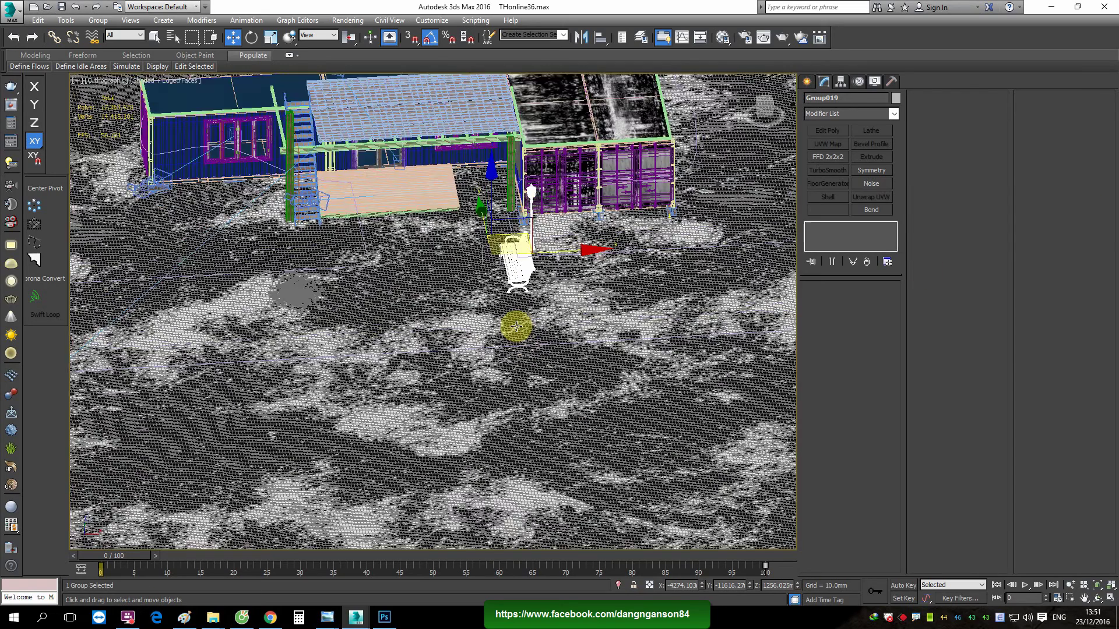
Isolate the terrain to inspect it, then restore the full scene in plain shading
mouse_move(517, 327)
middle_mouse_down("alt")
mouse_move(533, 294)
mouse_move(565, 352)
middle_mouse_up("alt")
left_click(565, 352, "ctrl")
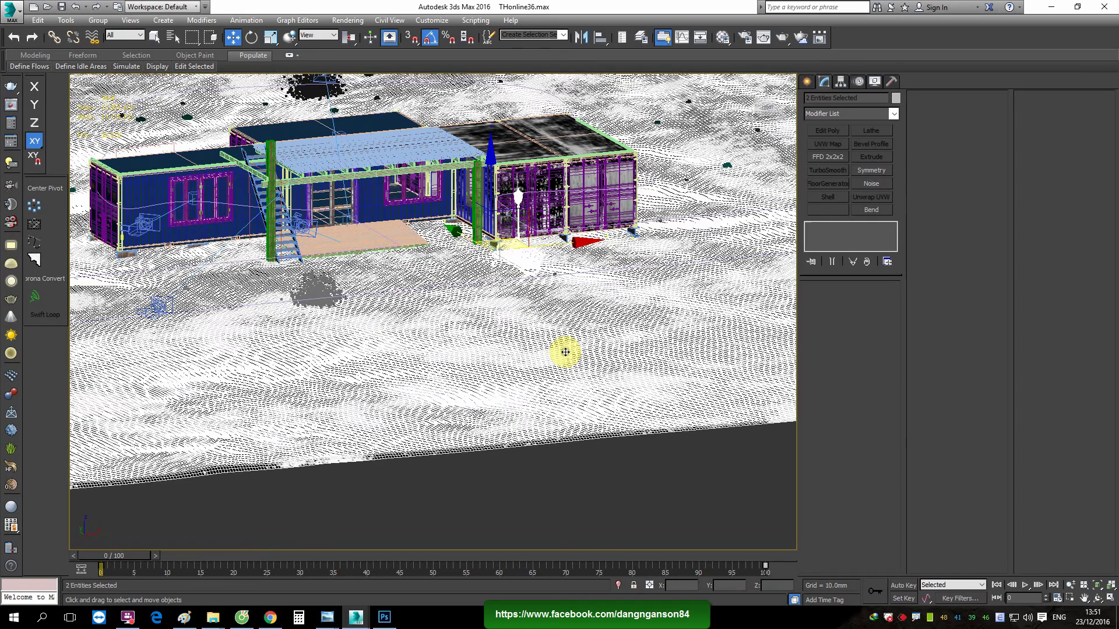
left_click(618, 586)
middle_click_drag(543, 387, 622, 405, "alt")
left_click(621, 405)
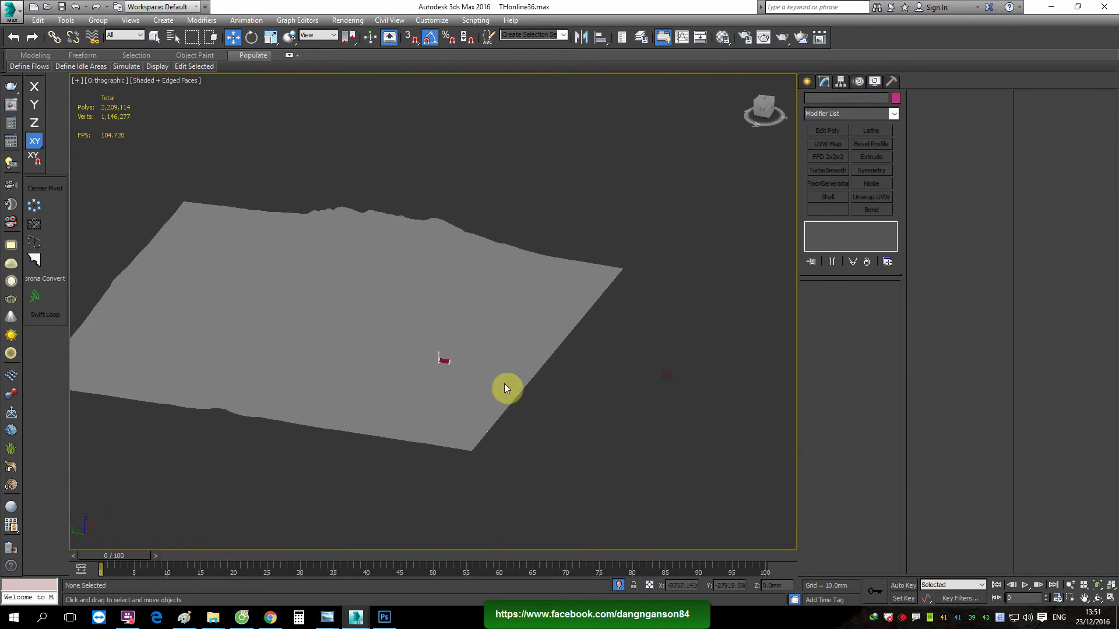
scroll(507, 390, "up", 5)
scroll(450, 354, "down", 2)
mouse_move(450, 354)
middle_mouse_down("alt")
mouse_move(489, 347)
mouse_move(467, 354)
mouse_move(473, 345)
middle_mouse_up("alt")
key("F4")
Switch to the Left side view and select the bench-and-lamp group
key("l")
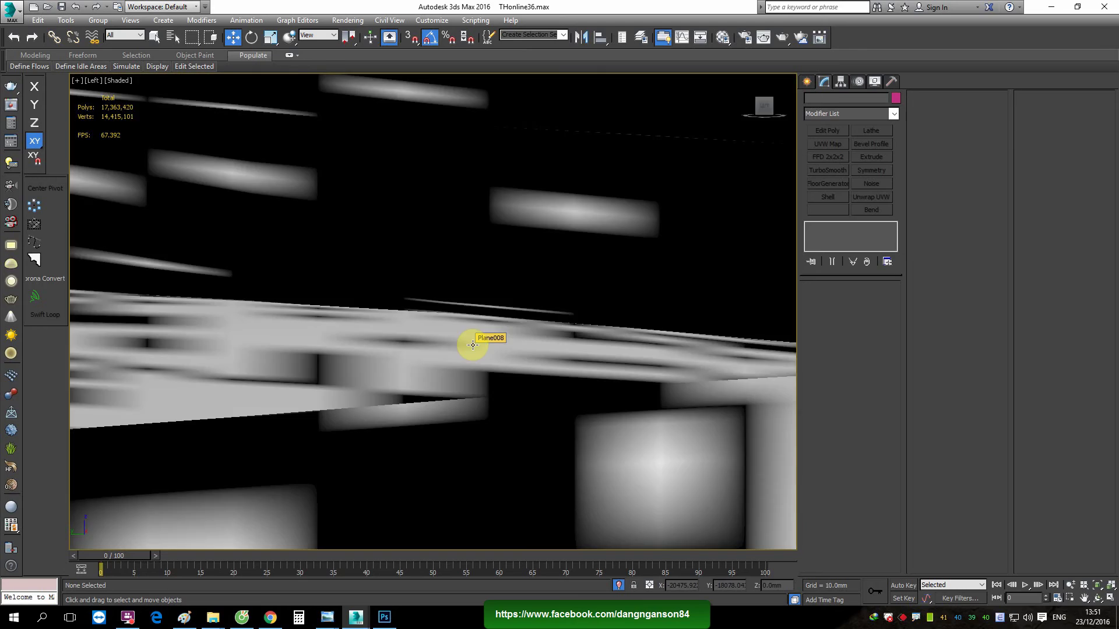
scroll(469, 342, "down", 5)
scroll(400, 358, "up", 4)
scroll(554, 352, "up", 3)
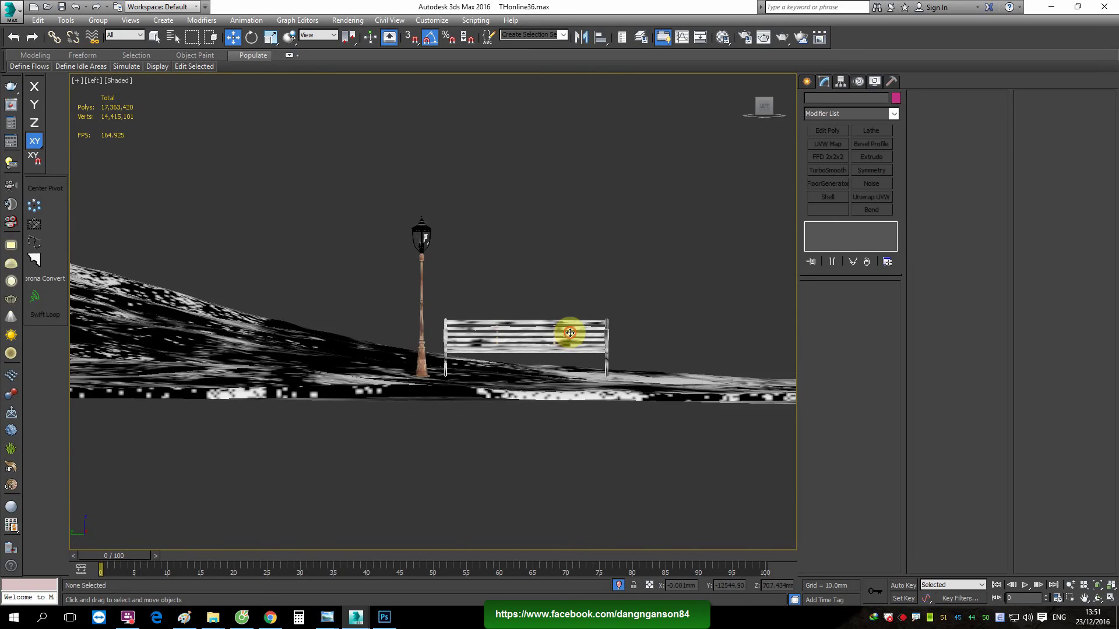
left_click(569, 334)
mouse_move(599, 358)
middle_mouse_down("alt")
mouse_move(643, 376)
mouse_move(615, 365)
middle_mouse_up("alt")
Lower Group019 on Z so it rests on the ground beside the house
scroll(583, 349, "up", 3)
scroll(534, 300, "up", 2)
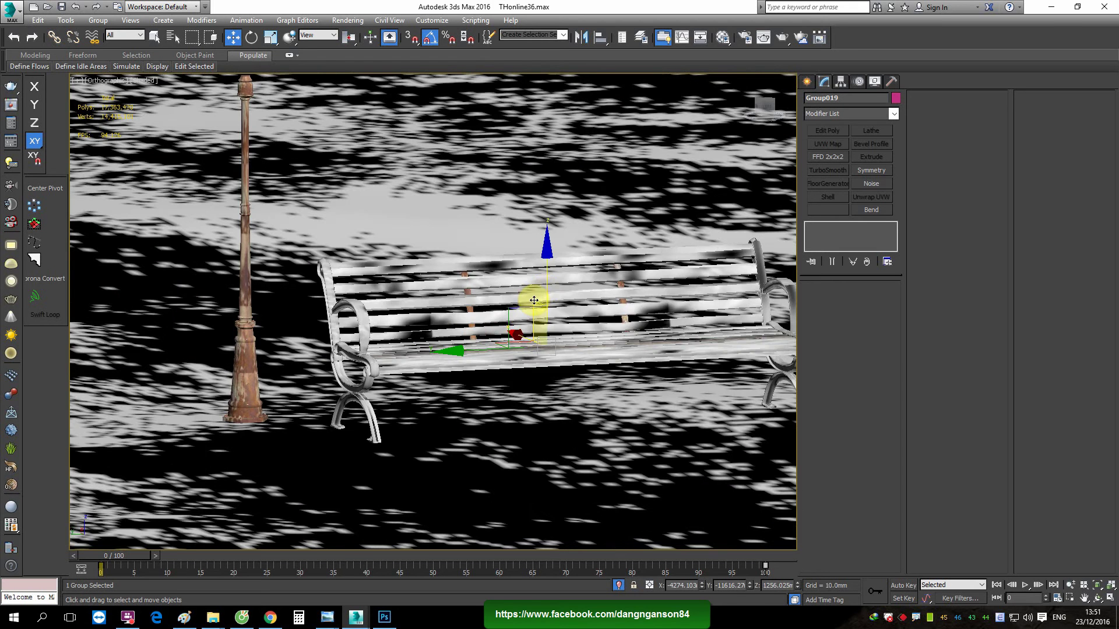
left_click_drag(545, 287, 550, 301)
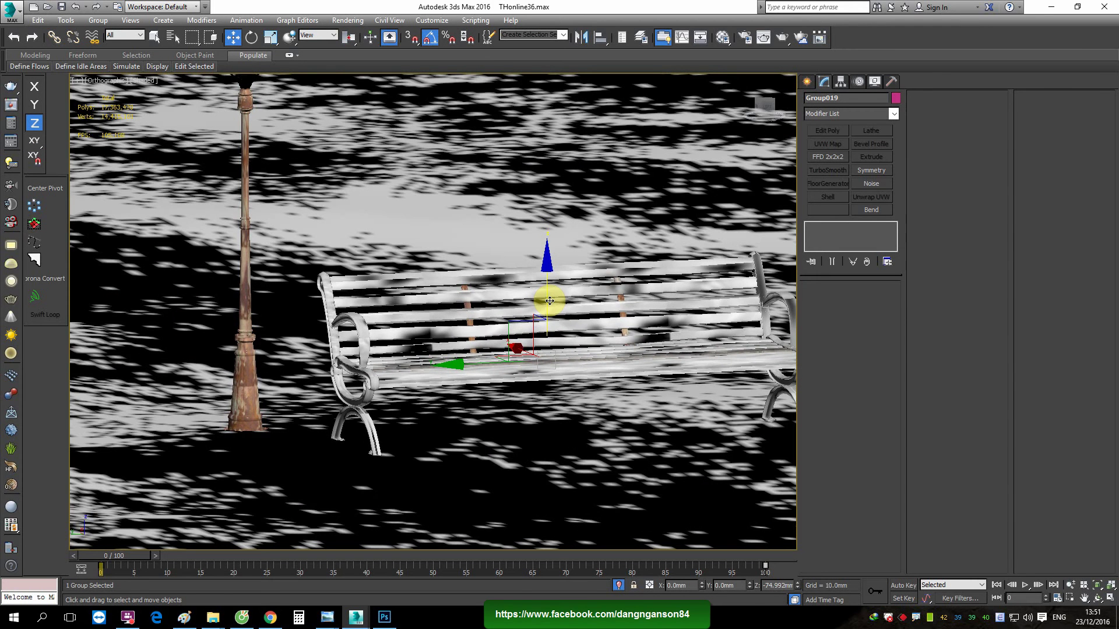
mouse_move(400, 395)
middle_mouse_down("alt")
mouse_move(364, 425)
mouse_move(362, 400)
middle_mouse_up("alt")
scroll(379, 414, "down", 5)
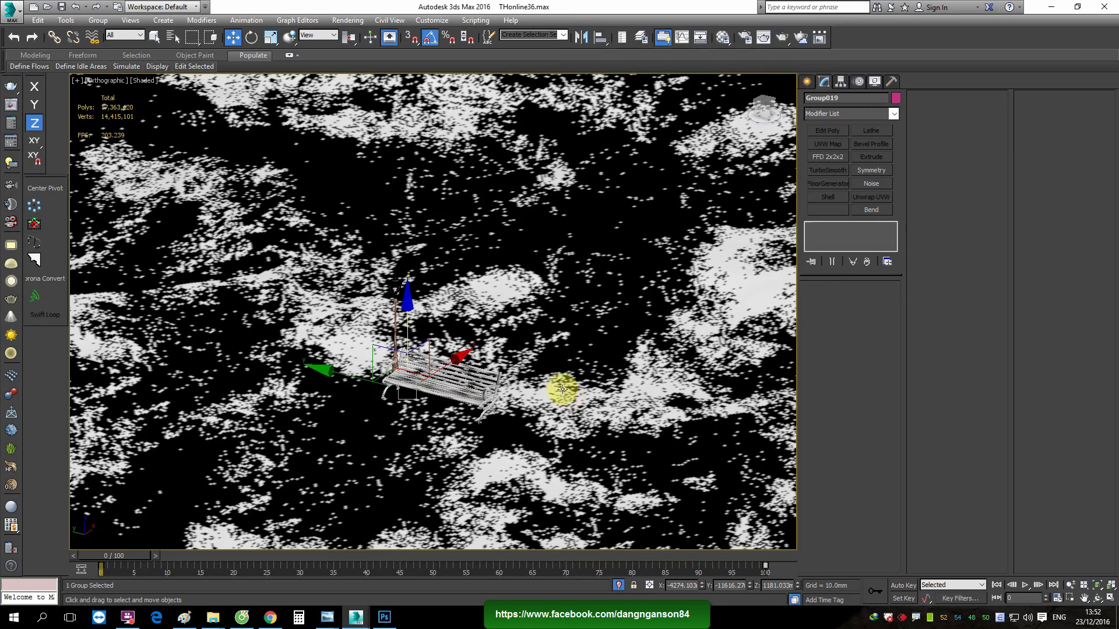
scroll(562, 392, "down", 3)
mouse_move(563, 392)
middle_mouse_down("alt")
mouse_move(544, 446)
mouse_move(532, 352)
middle_mouse_up("alt")
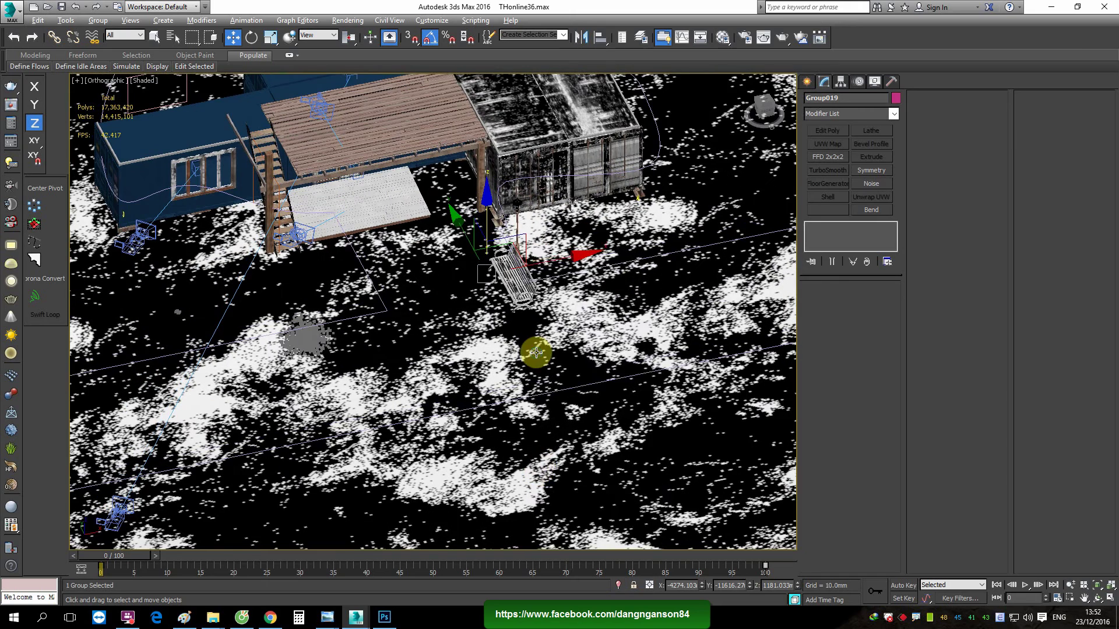
right_click(532, 352)
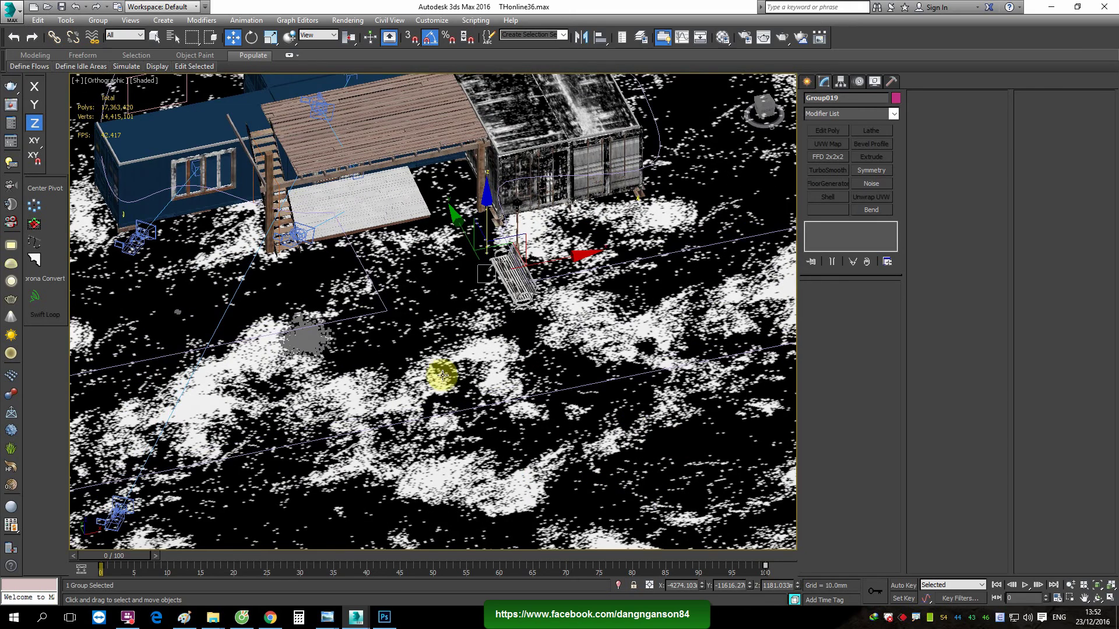
mouse_move(355, 618)
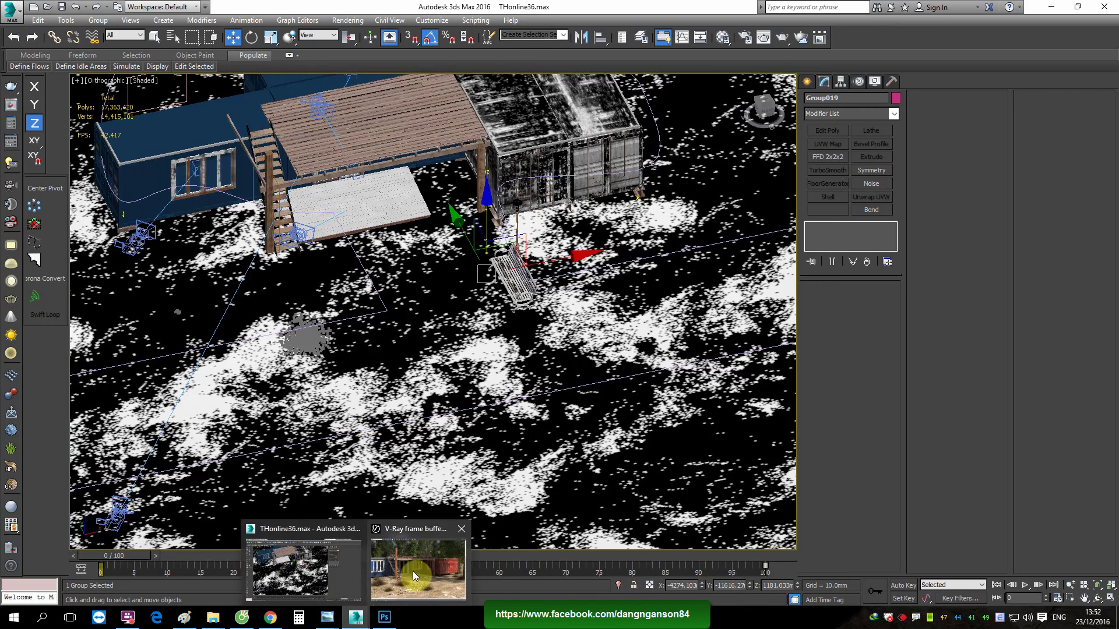
Review the latest V-Ray render, then slide Group019 along X toward the container's corner
left_click(412, 571)
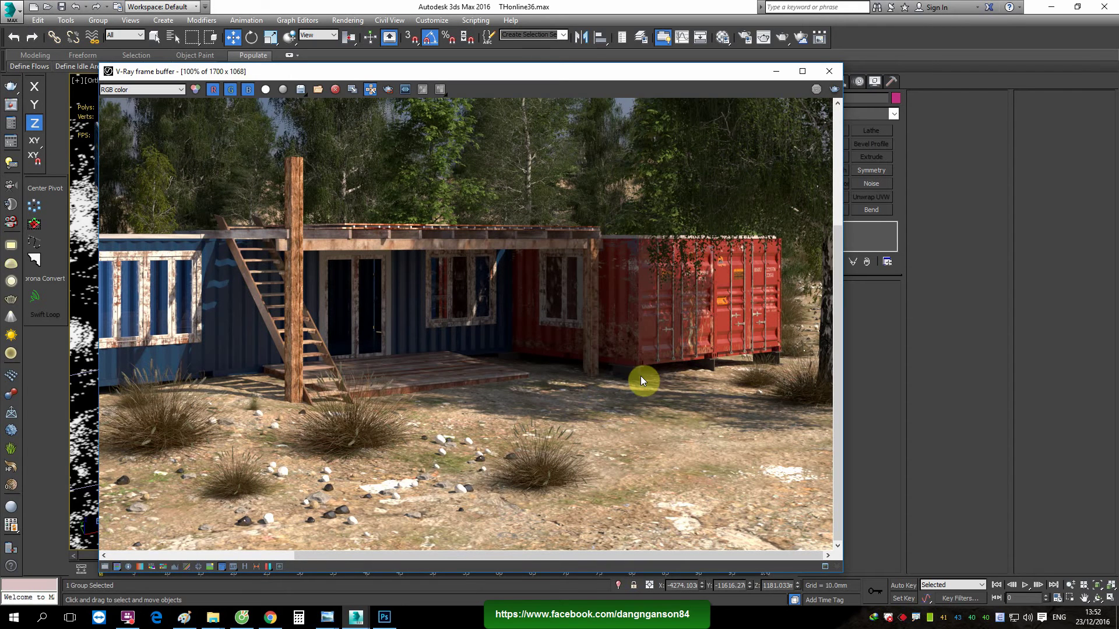
left_click(775, 75)
scroll(536, 281, "up", 2)
scroll(536, 280, "up", 2)
scroll(536, 280, "up", 2)
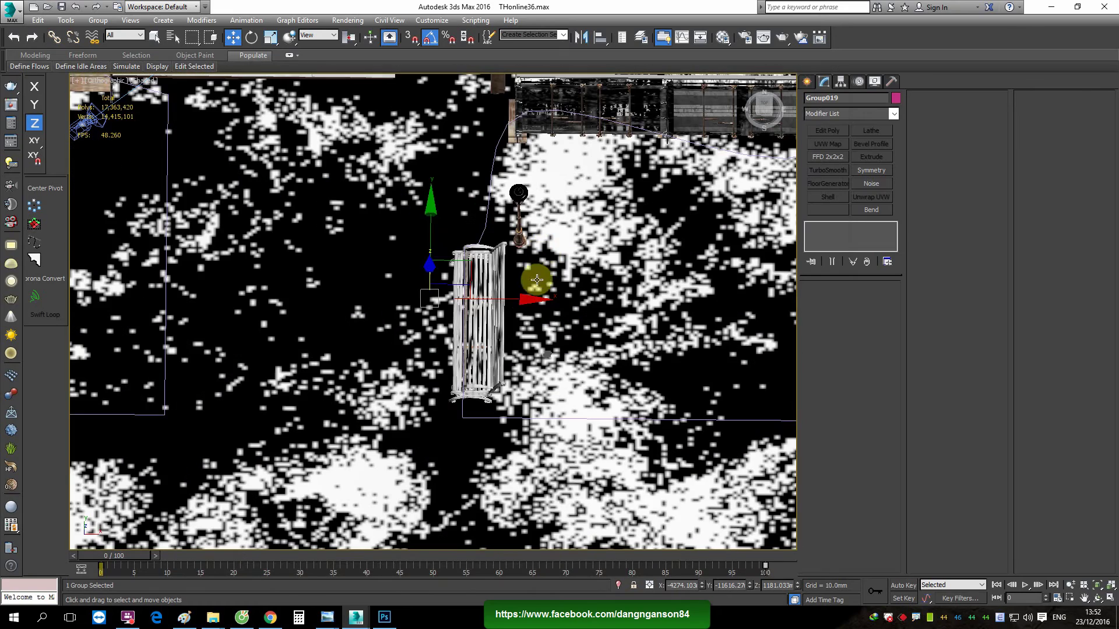
left_click_drag(521, 298, 469, 299)
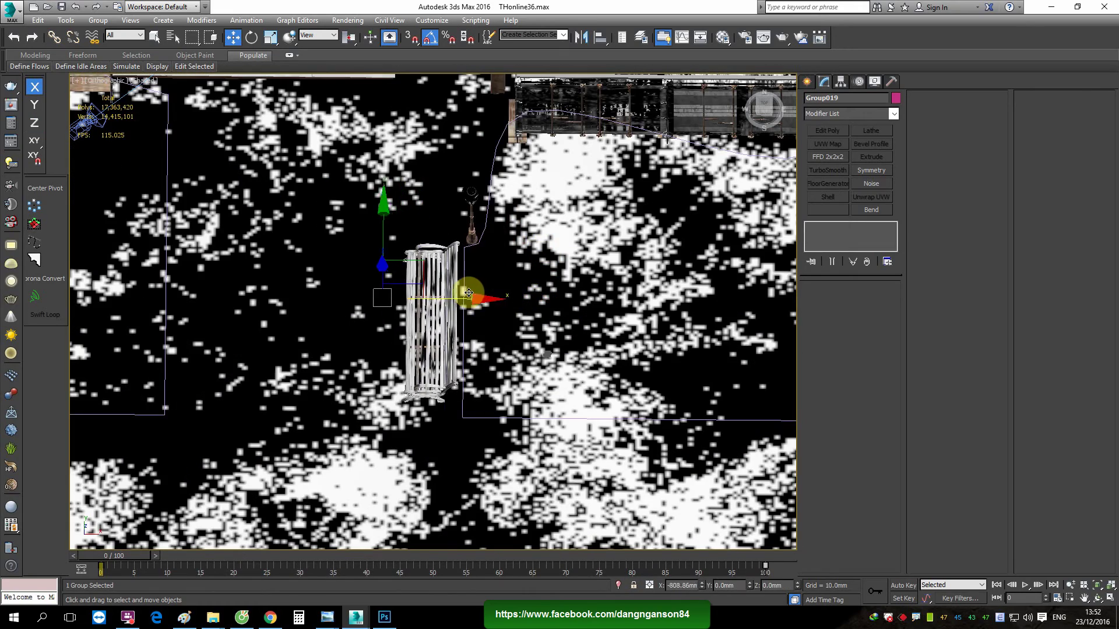
scroll(554, 281, "down", 5)
mouse_move(569, 275)
middle_mouse_down("alt")
mouse_move(599, 245)
mouse_move(586, 214)
middle_mouse_up("alt")
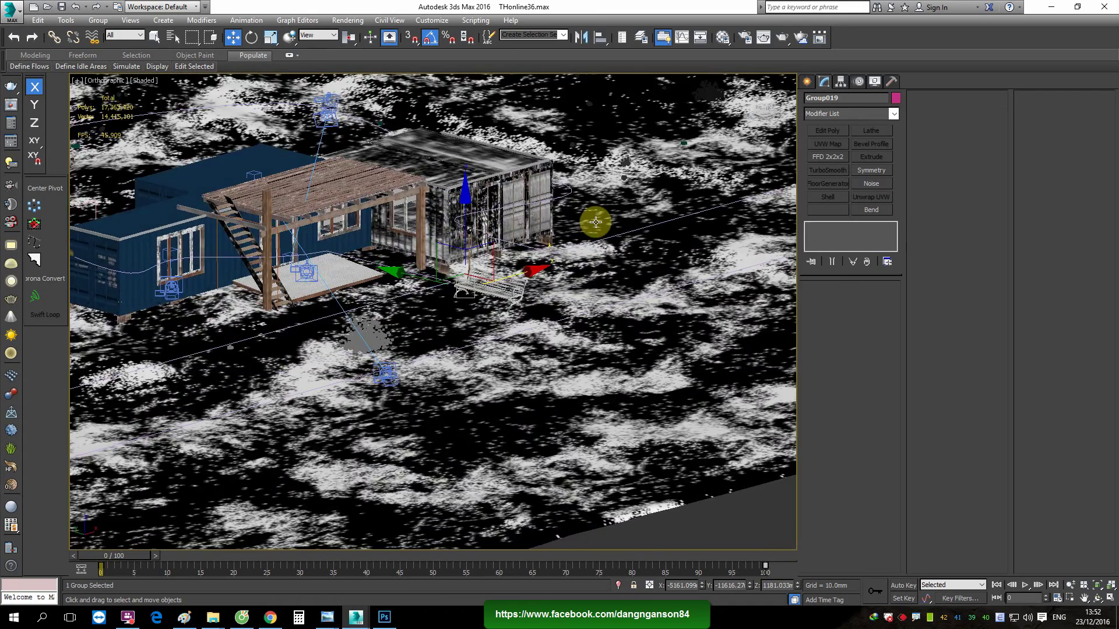
Zoom in on the container and select the blue wall plane Plane003
scroll(513, 315, "up", 5)
scroll(495, 304, "down", 5)
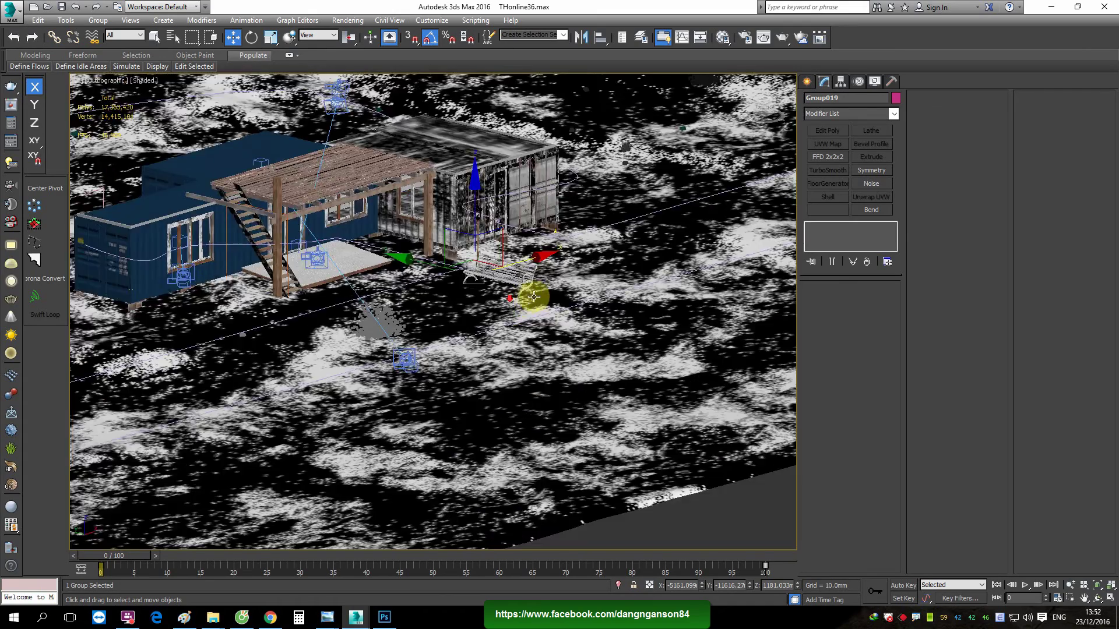
scroll(496, 307, "down", 3)
scroll(516, 309, "up", 2)
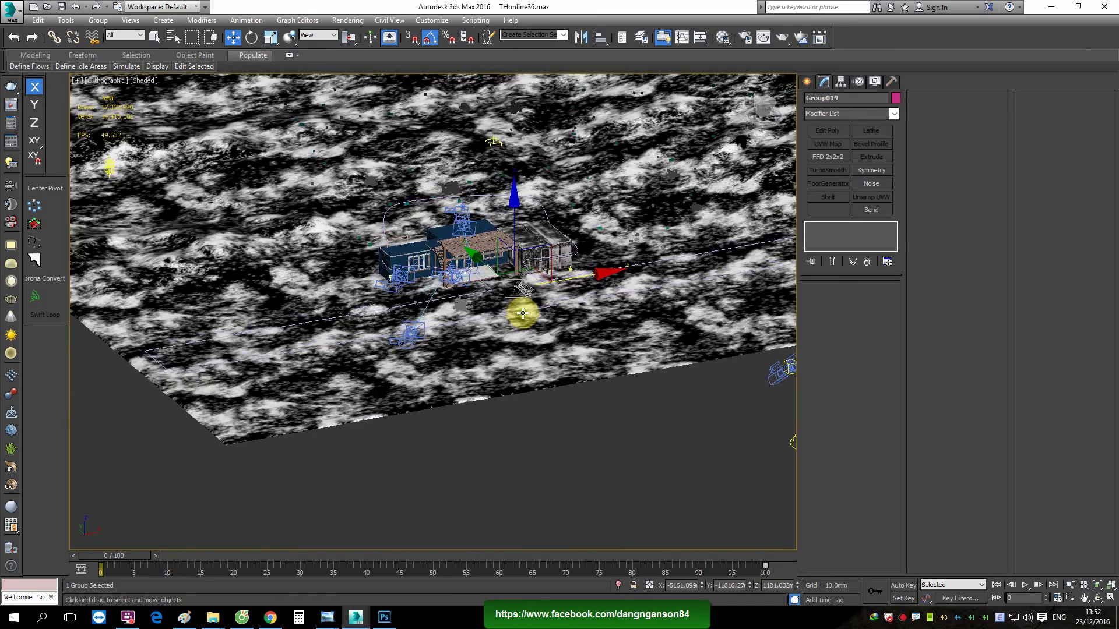
scroll(518, 310, "up", 2)
scroll(451, 280, "up", 4)
scroll(496, 281, "up", 3)
scroll(513, 288, "down", 3)
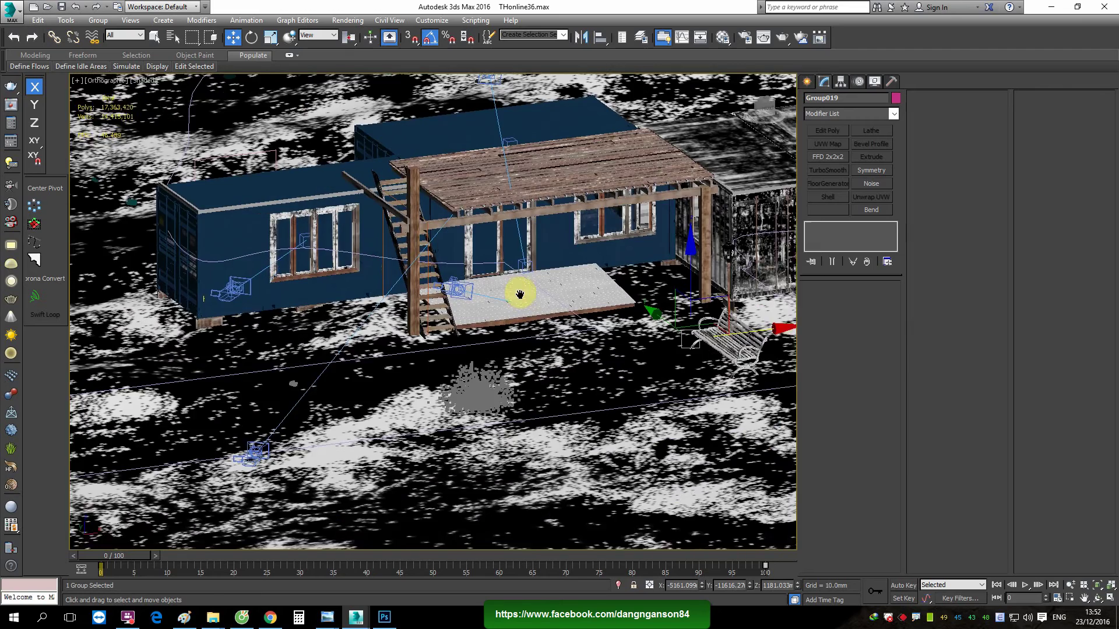
scroll(517, 299, "down", 1)
scroll(387, 282, "up", 4)
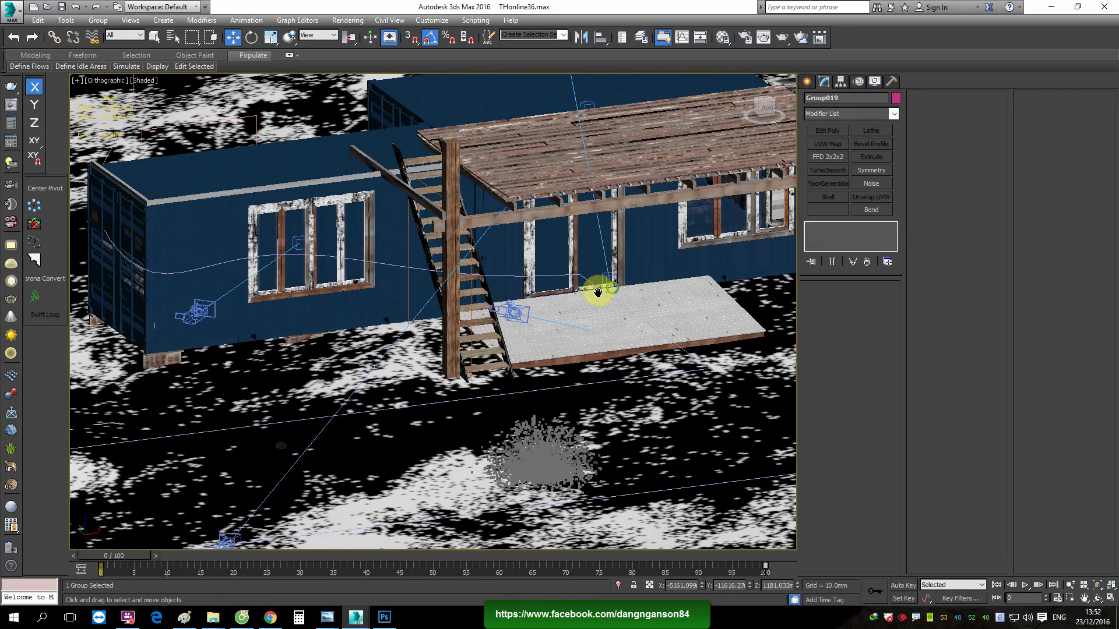
scroll(622, 295, "up", 3)
scroll(626, 297, "up", 4)
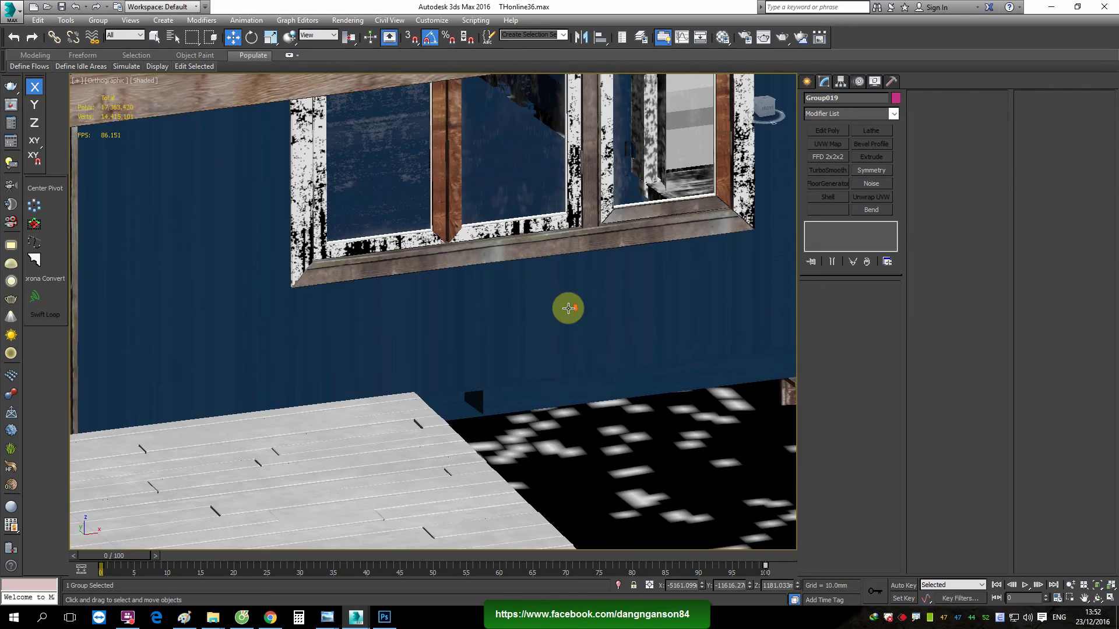
scroll(566, 305, "down", 5)
scroll(466, 315, "up", 1)
scroll(449, 309, "up", 2)
scroll(528, 296, "down", 2)
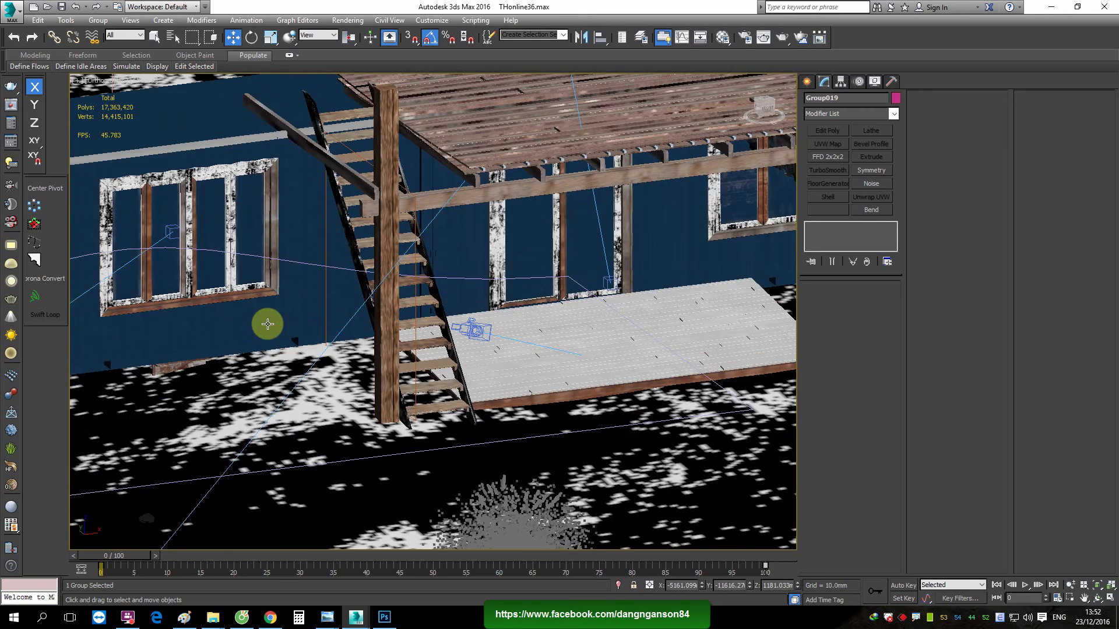
scroll(271, 320, "up", 3)
scroll(493, 320, "up", 3)
left_click(486, 320)
Begin shifting the wall along Y, then cancel so it stays in place
scroll(486, 319, "down", 3)
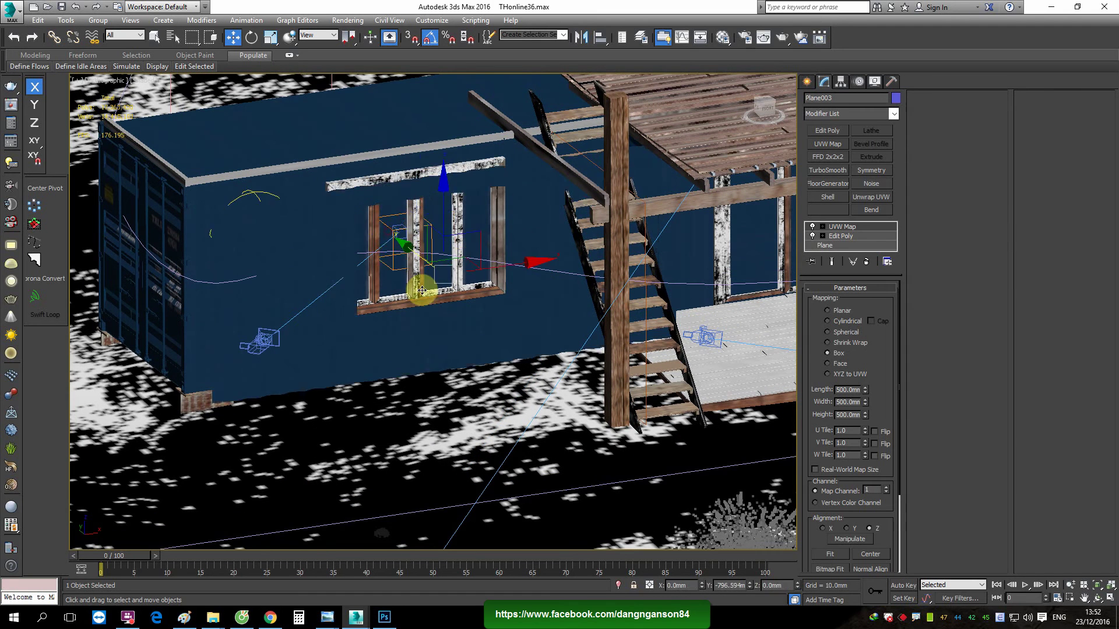
left_click_drag(391, 234, 534, 345)
right_click(534, 345)
scroll(387, 283, "up", 3)
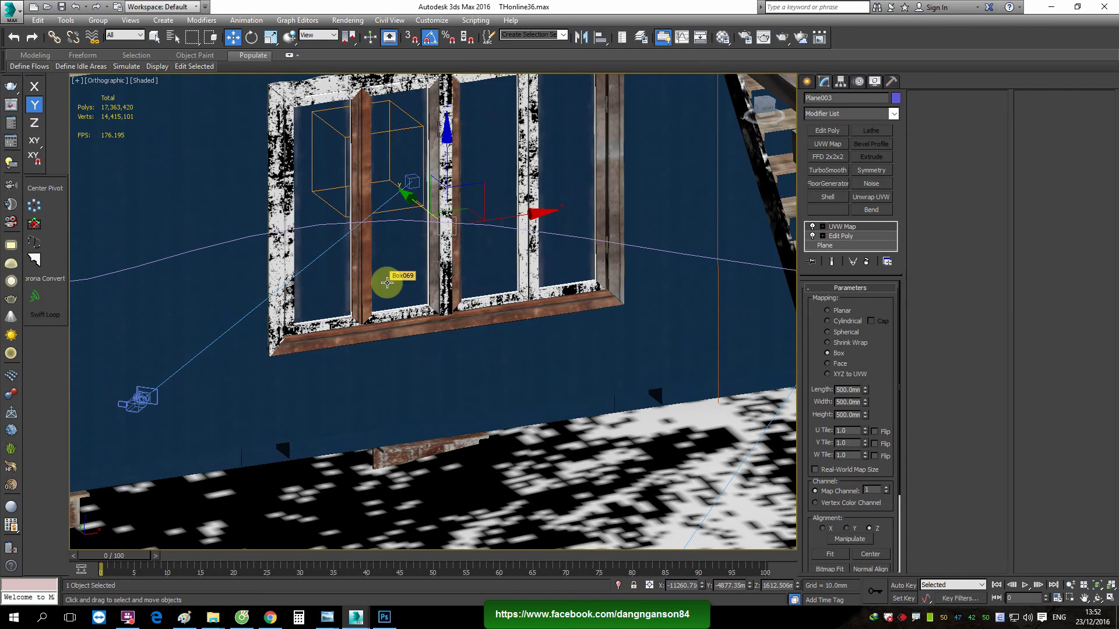
Convert the blue texture material to VRayBlendMtl, keeping the old material as base
key("m")
left_click(548, 160)
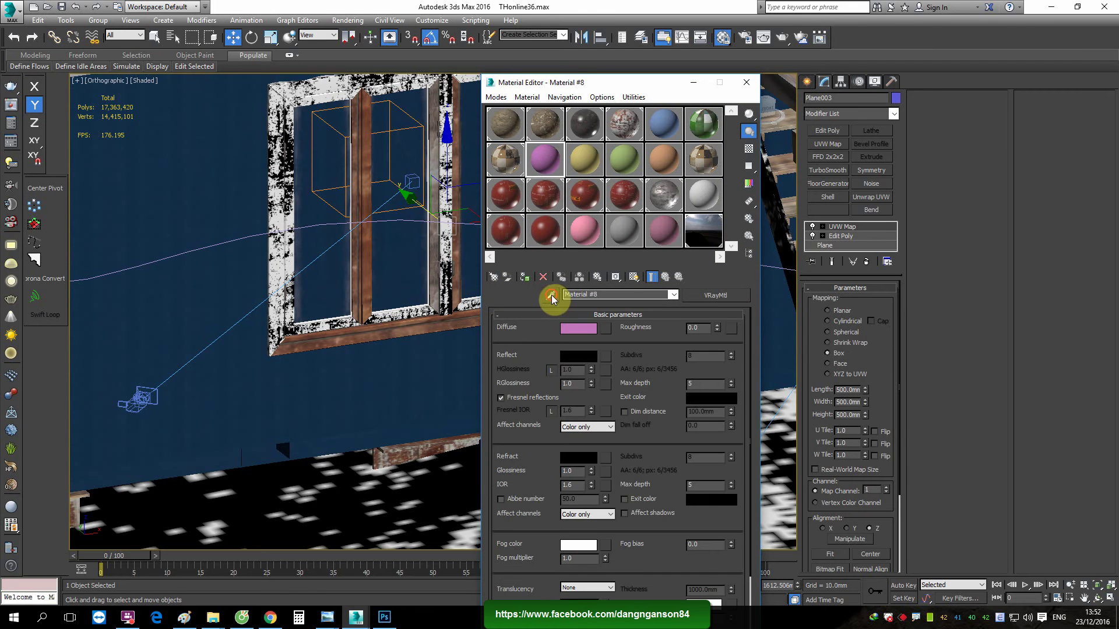
scroll(335, 307, "down", 2)
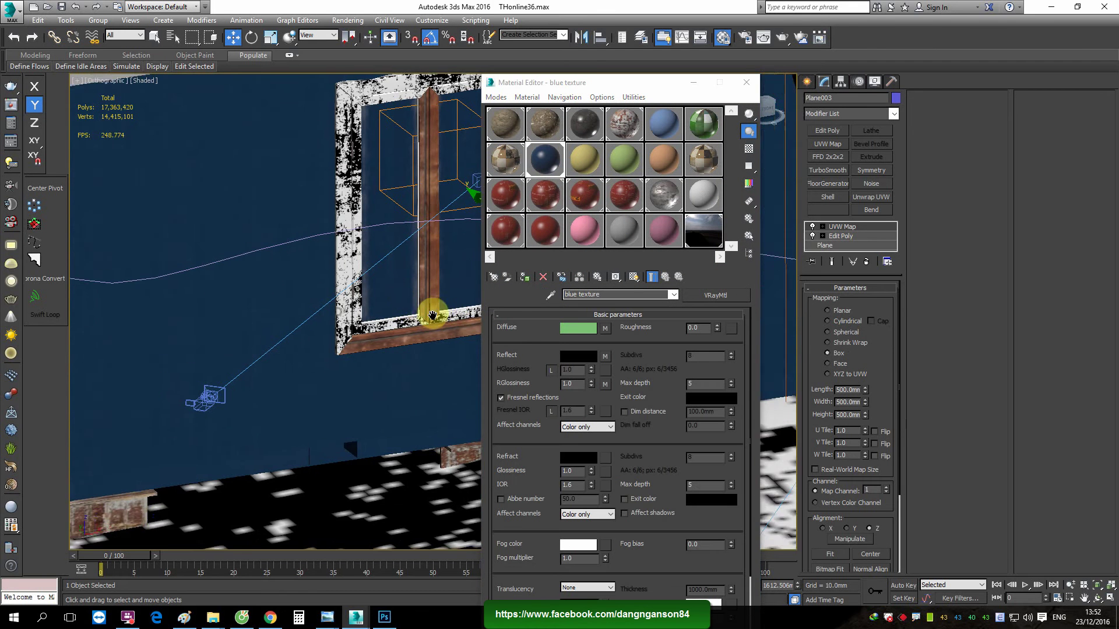
scroll(430, 311, "down", 2)
left_click(712, 294)
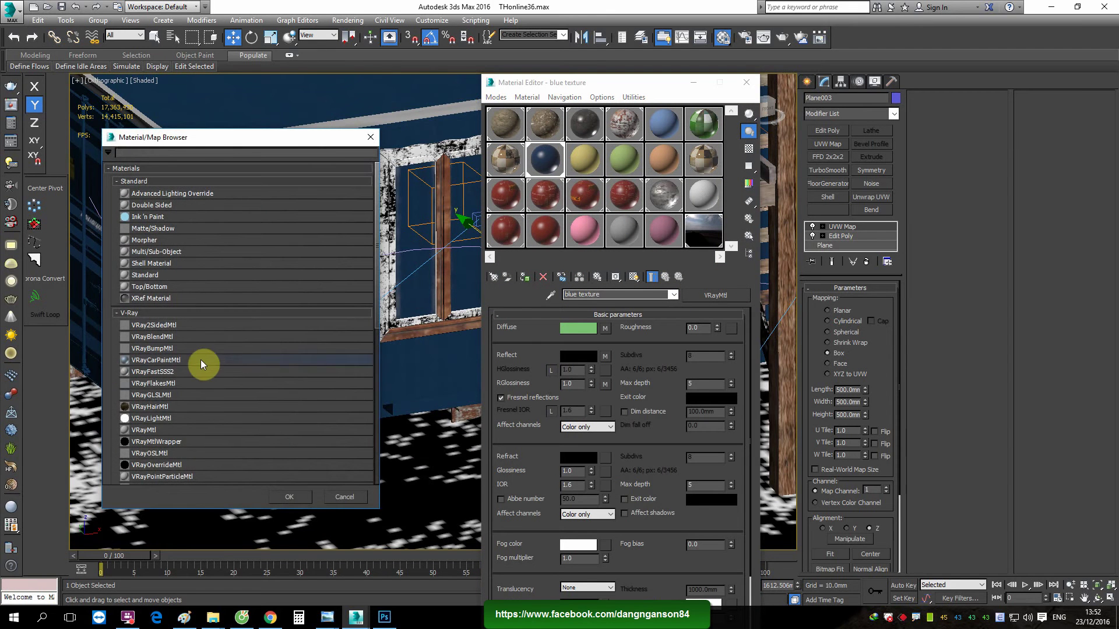
double_click(180, 336)
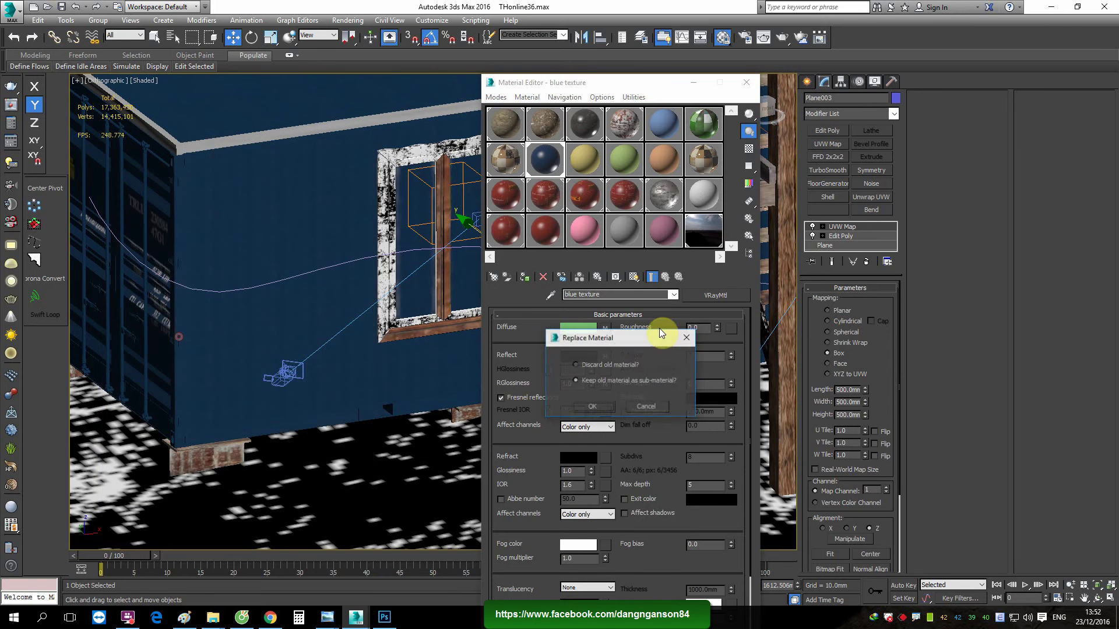
left_click(601, 406)
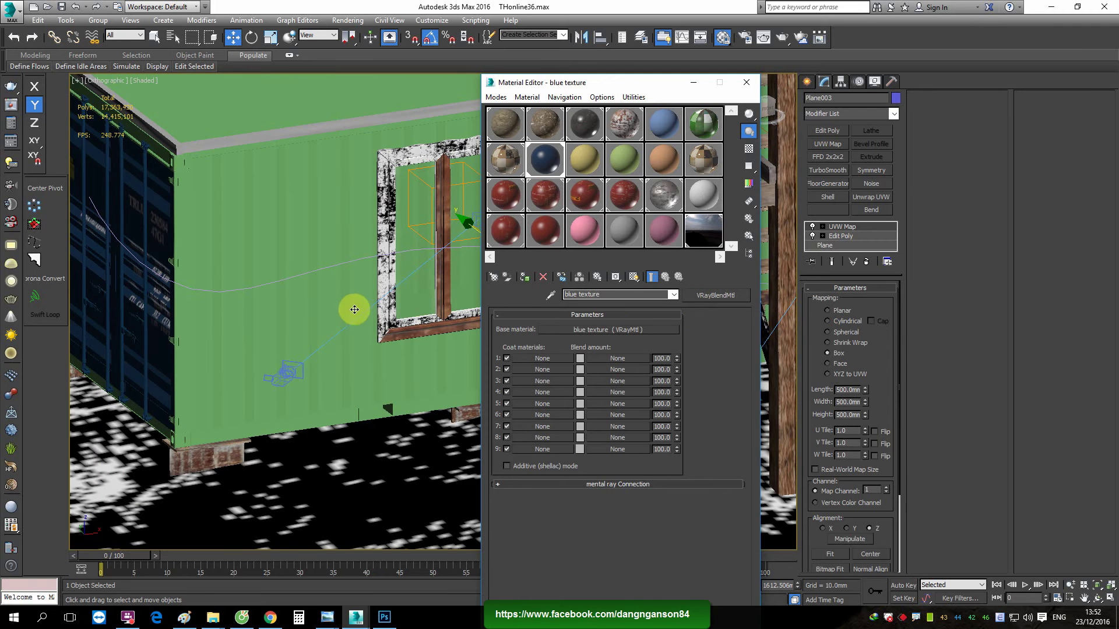
scroll(354, 309, "up", 1)
scroll(349, 298, "up", 1)
scroll(350, 294, "up", 1)
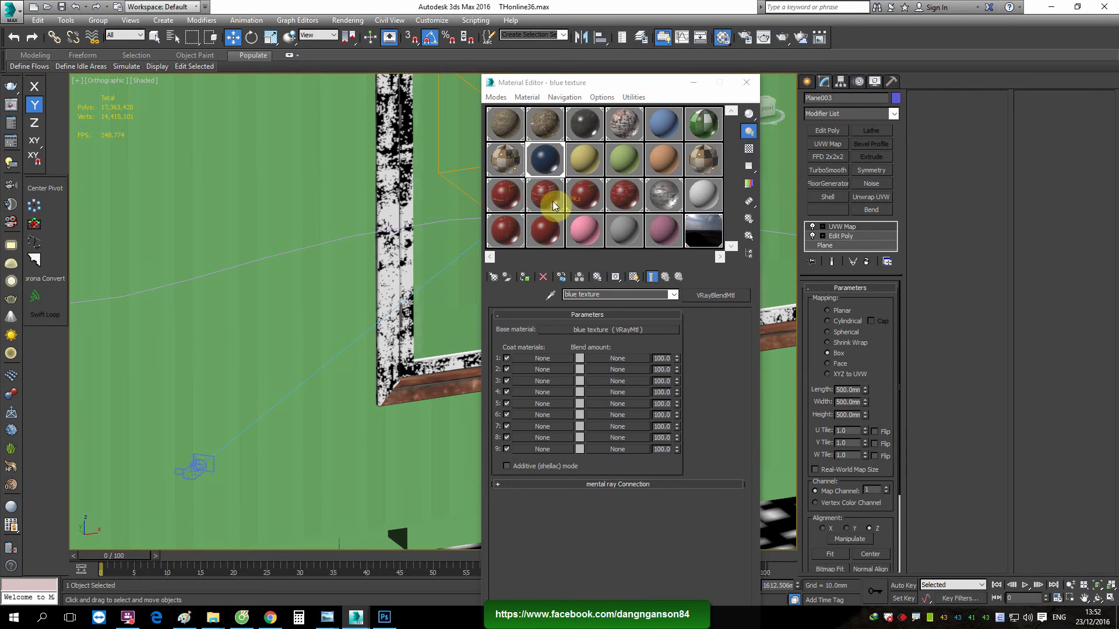
Inspect the unwrap 3 left diffuse coat and its rusty-metal texture bitmap
left_click(515, 195)
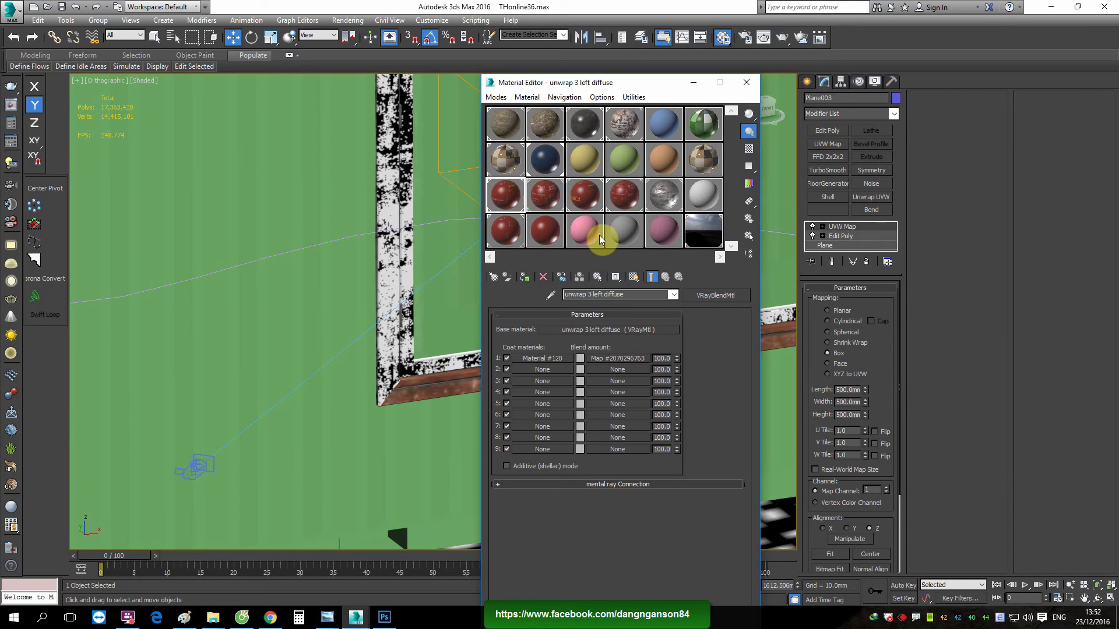
left_click(544, 354)
left_click(604, 330)
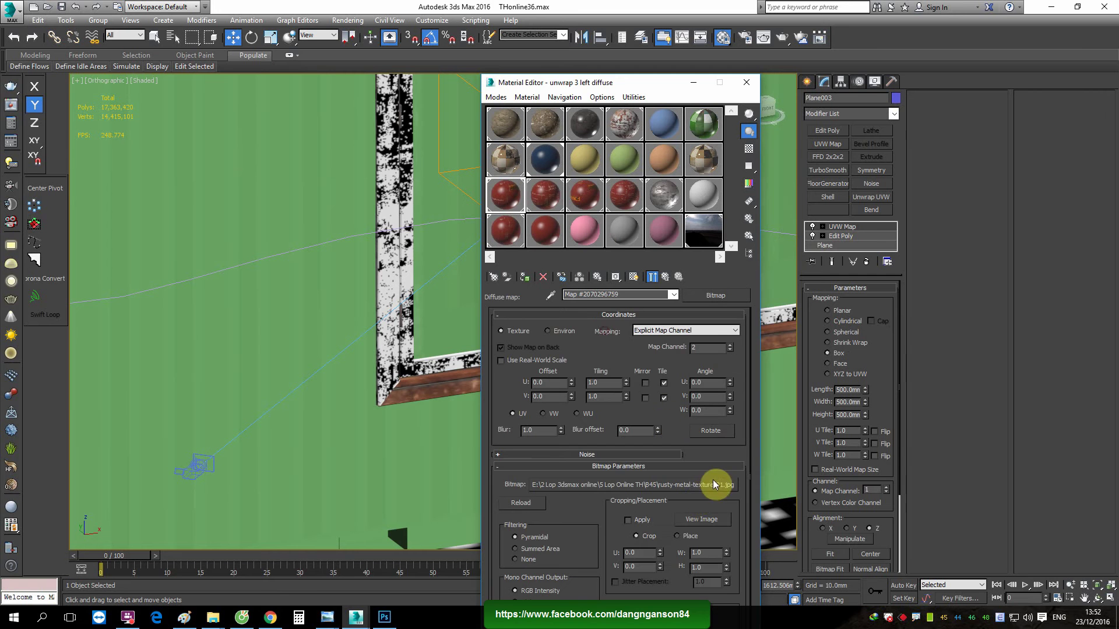
left_click(696, 519)
left_click(421, 72)
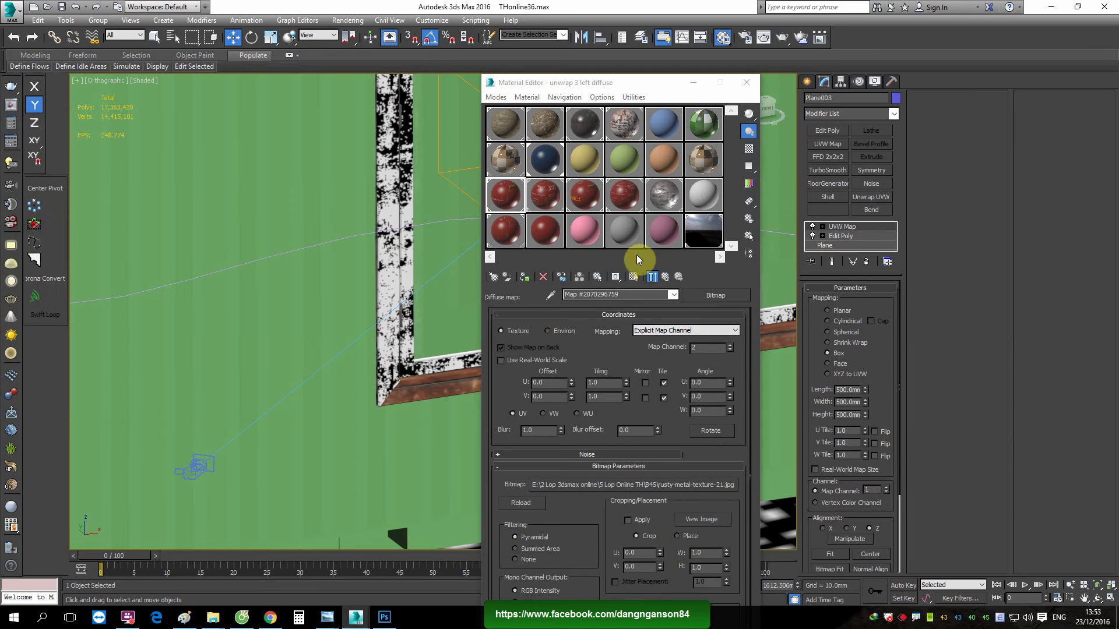
left_click(665, 281)
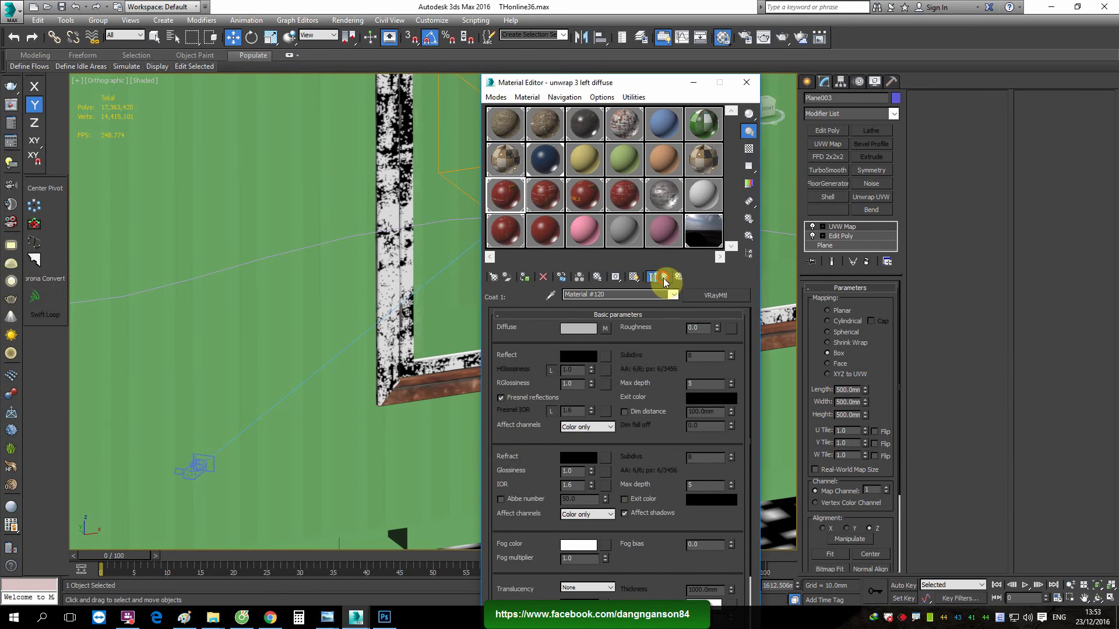
left_click(663, 278)
Copy the rust coat material and blend map into blue texture's coat 1
right_click(567, 358)
left_click(588, 379)
left_click(551, 169)
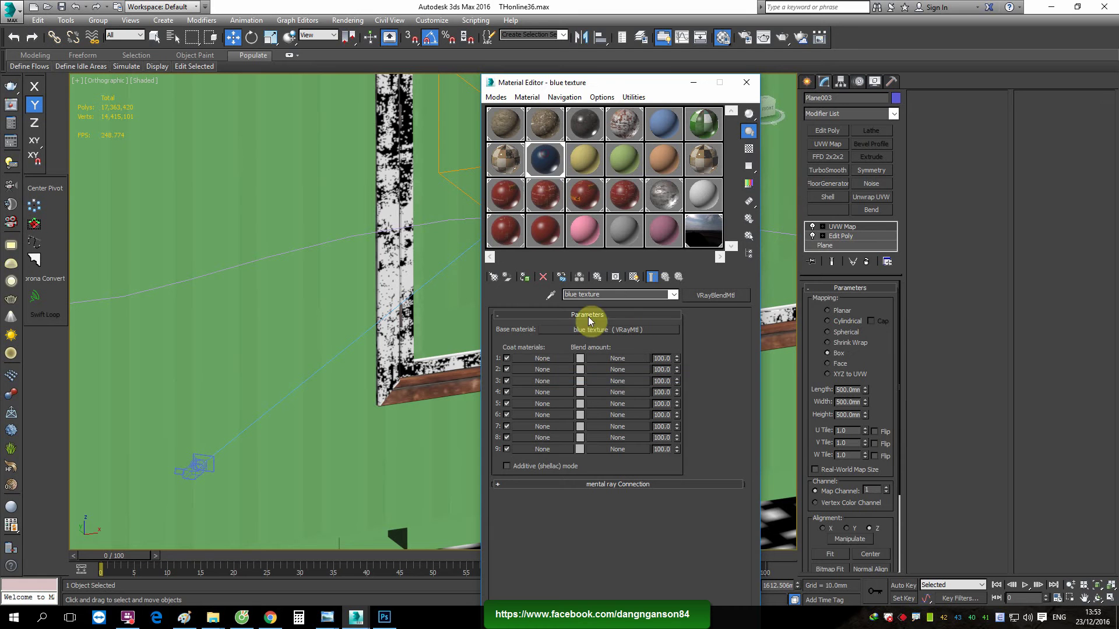
right_click(549, 360)
left_click_drag(506, 195, 545, 158)
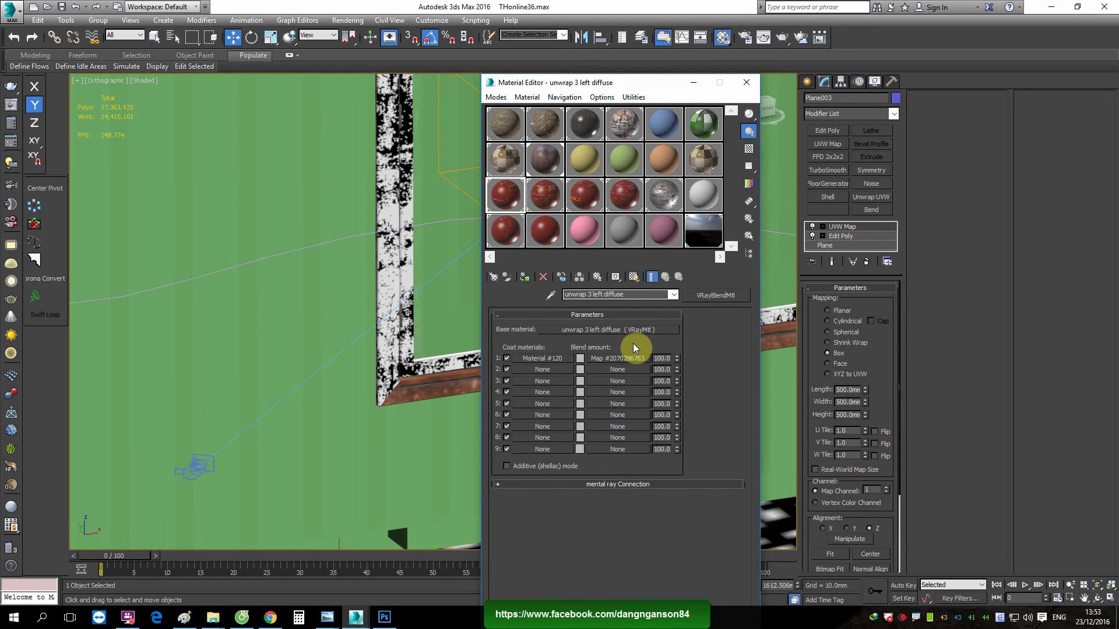
right_click(623, 359)
left_click(639, 377)
key("ctrl+z")
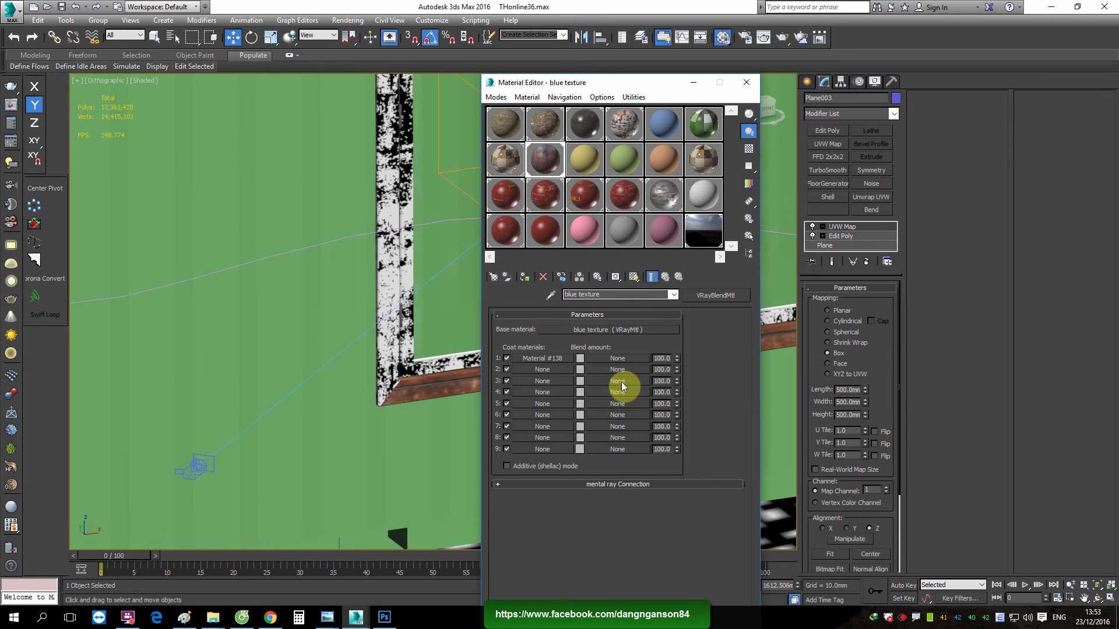
right_click(620, 358)
left_click(643, 364)
Check coat Material #138's rusty-metal bitmap and add another UVW Map to the wall
key("shift+z")
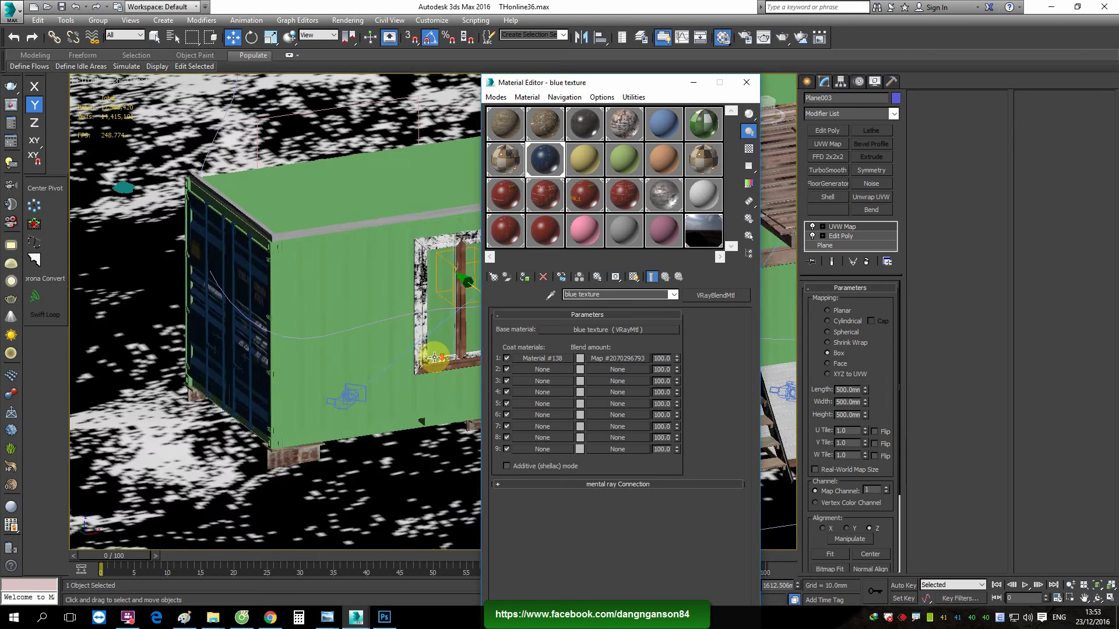
scroll(437, 348, "up", 3)
scroll(387, 342, "up", 4)
scroll(387, 335, "up", 2)
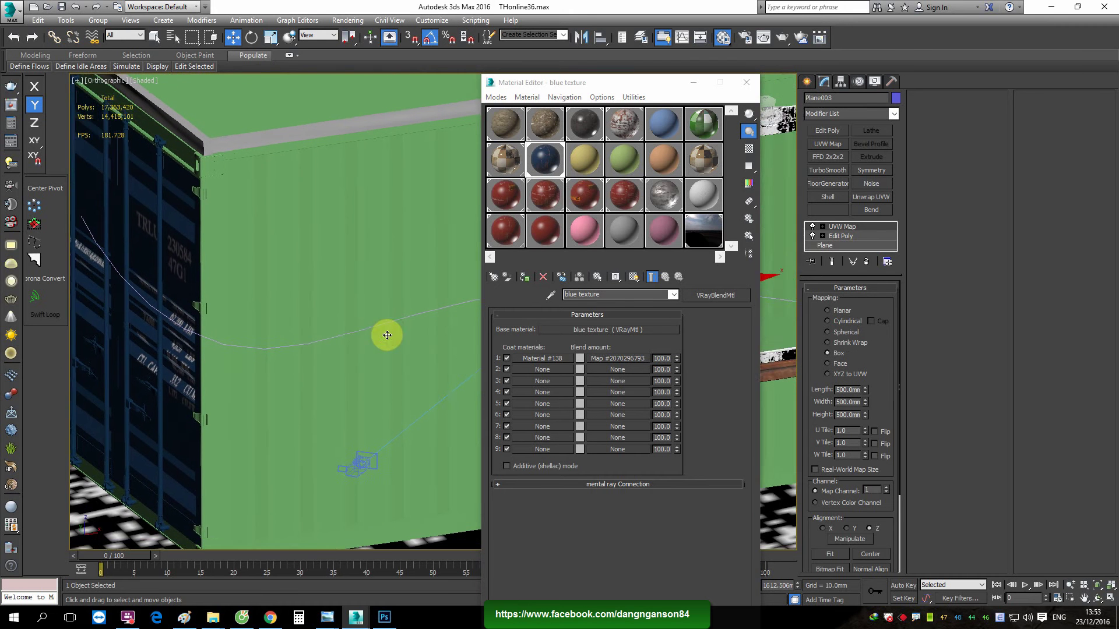
scroll(387, 332, "up", 2)
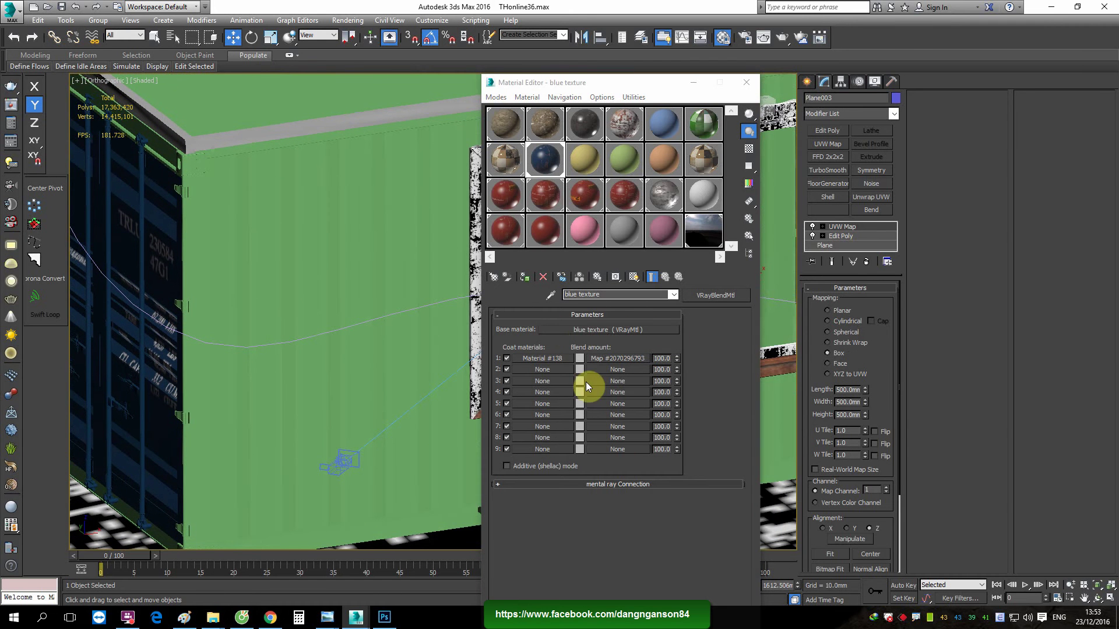
left_click(551, 359)
left_click(619, 343)
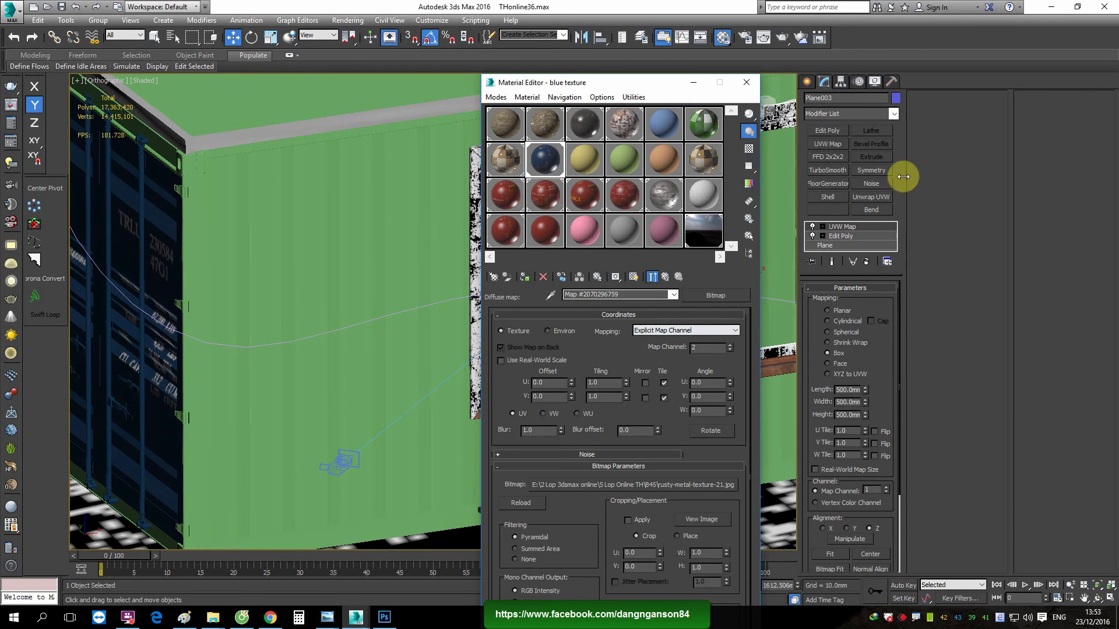
left_click(838, 146)
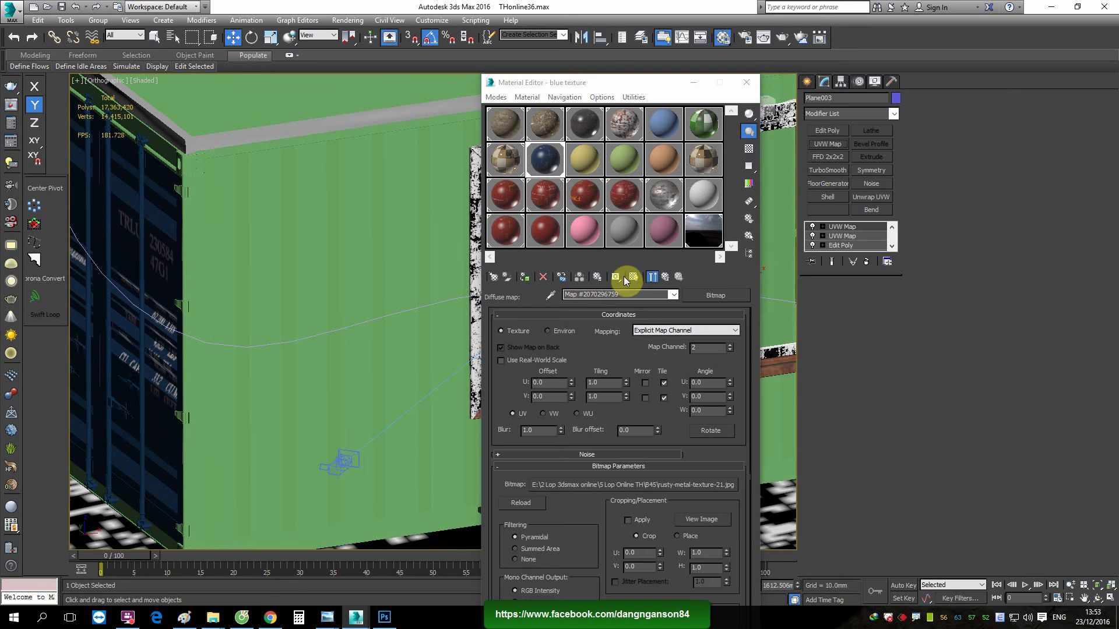
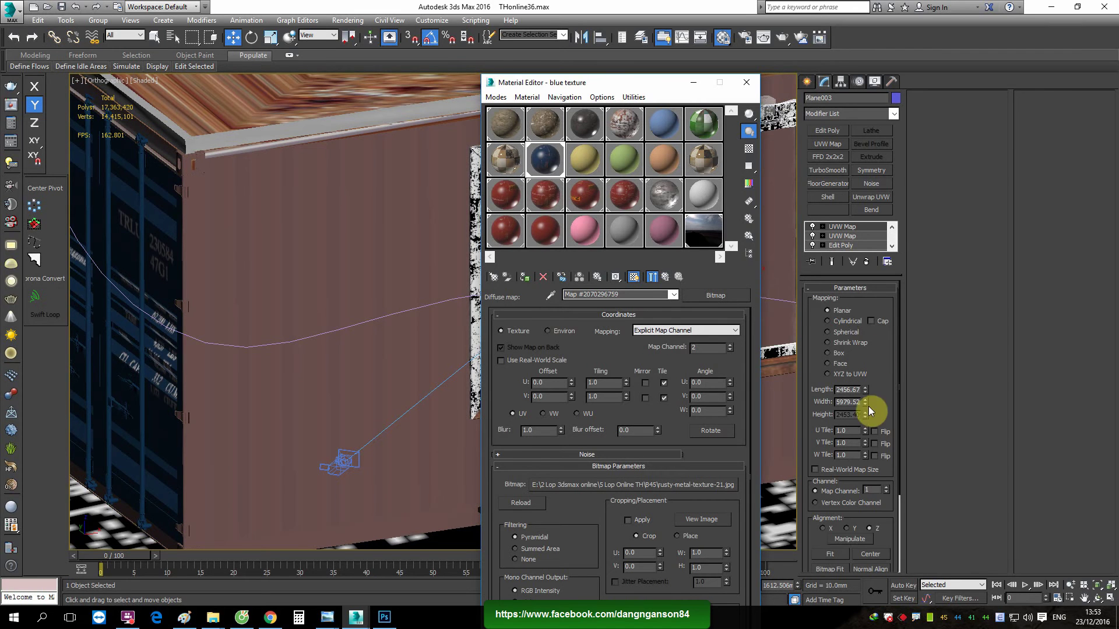
Set the wall's UVW Map channel to 2
left_click(868, 495)
type("2")
key("Return")
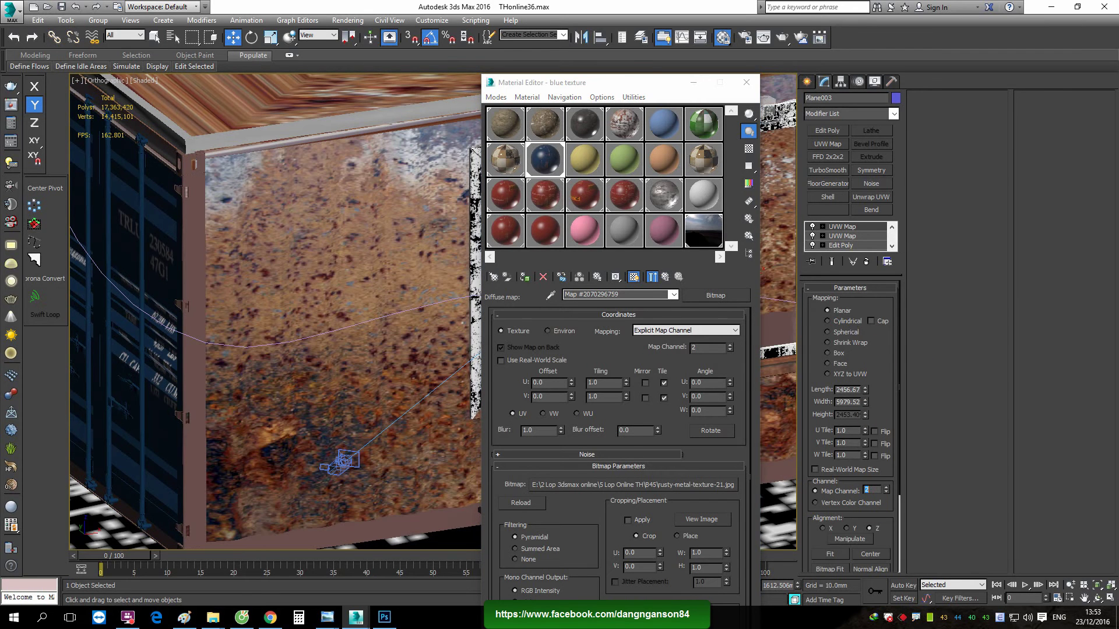
scroll(314, 359, "down", 5)
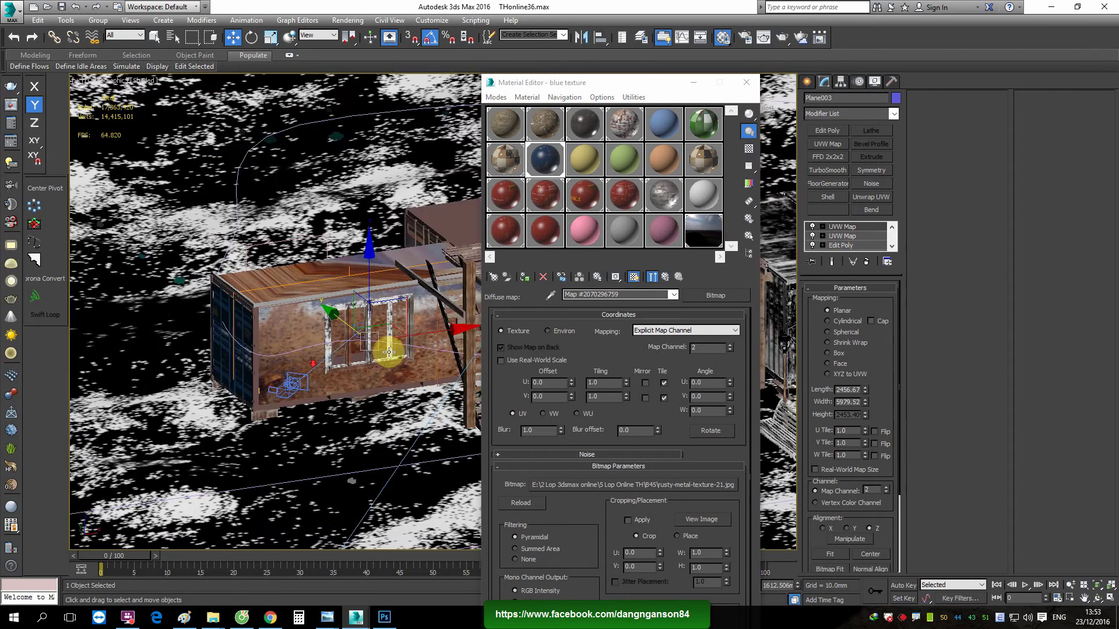
scroll(378, 351, "up", 3)
scroll(378, 352, "up", 5)
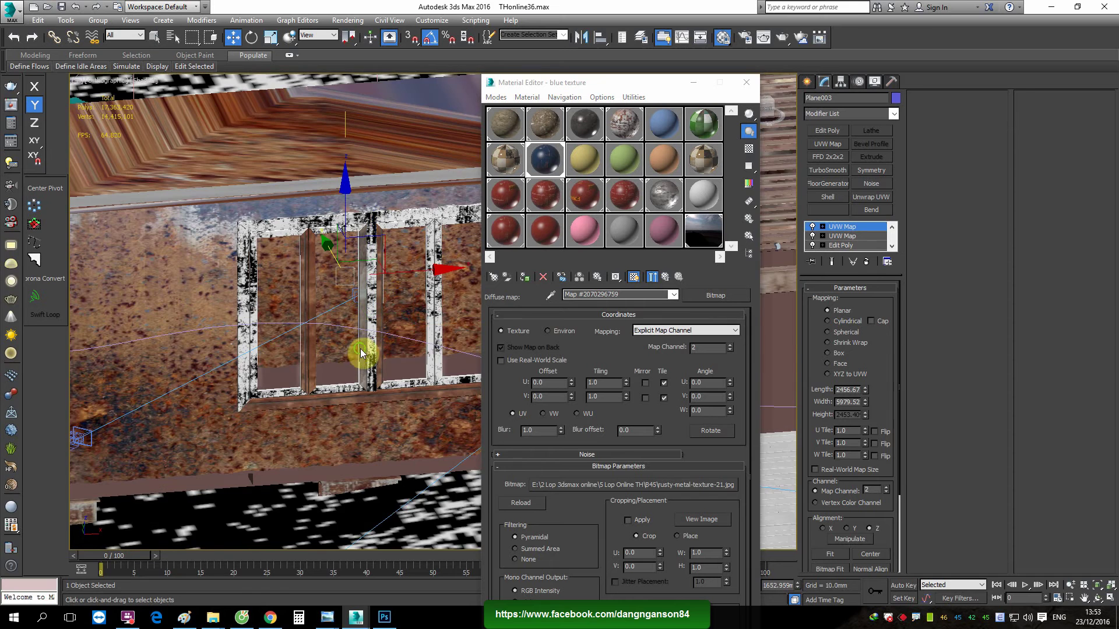
Move the UVW gizmo to slide the rust texture into place on the wall
key("r")
key("w")
left_click_drag(374, 266, 377, 248)
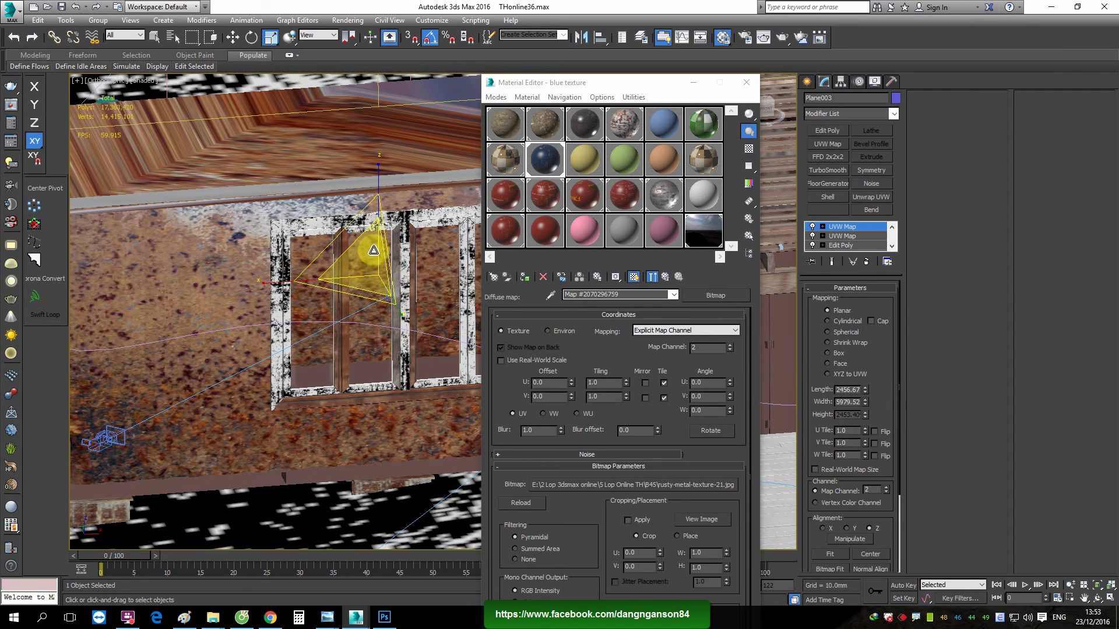
middle_click_drag(376, 247, 410, 242)
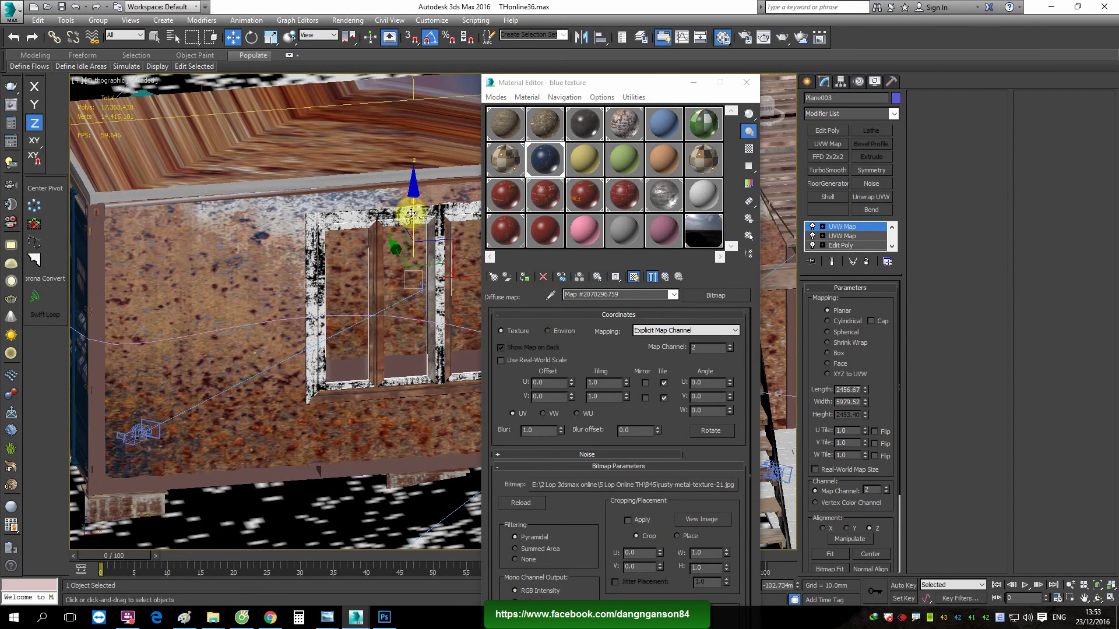
left_click_drag(405, 218, 403, 256)
scroll(403, 261, "down", 3)
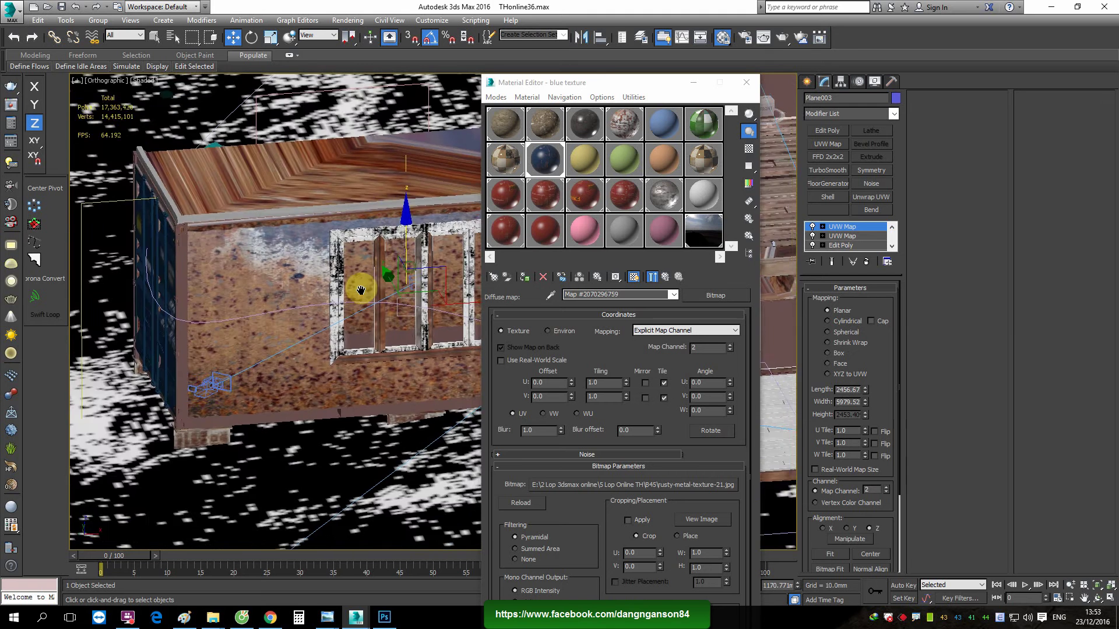
scroll(378, 251, "up", 3)
left_click_drag(365, 243, 422, 284)
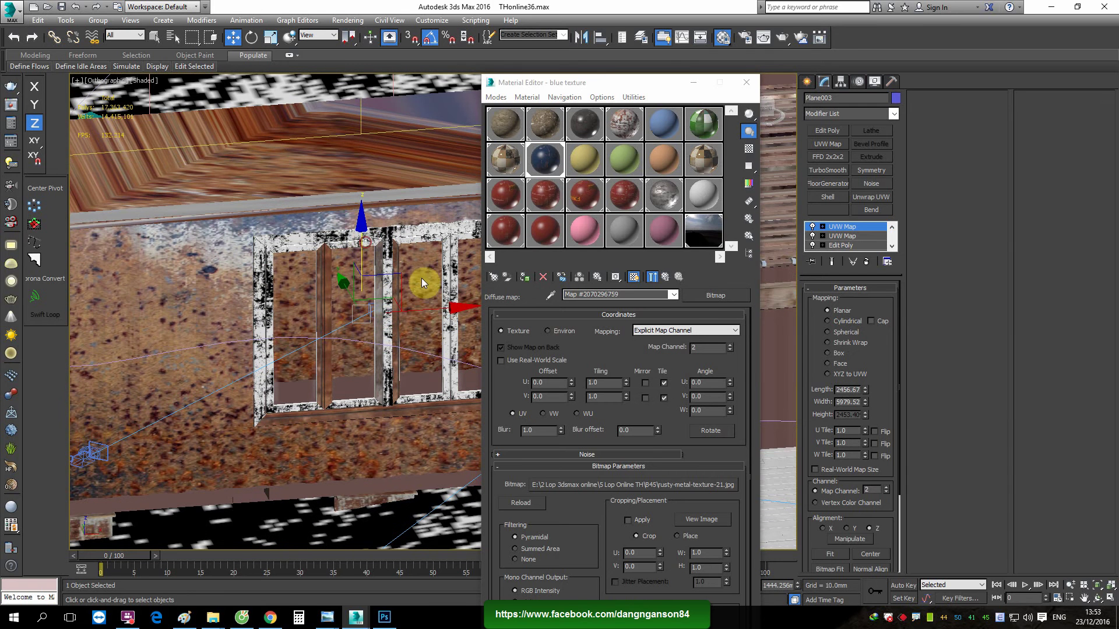
Open the parent blend's Blend 1 mask map and show it shaded in the viewport
left_click(665, 277)
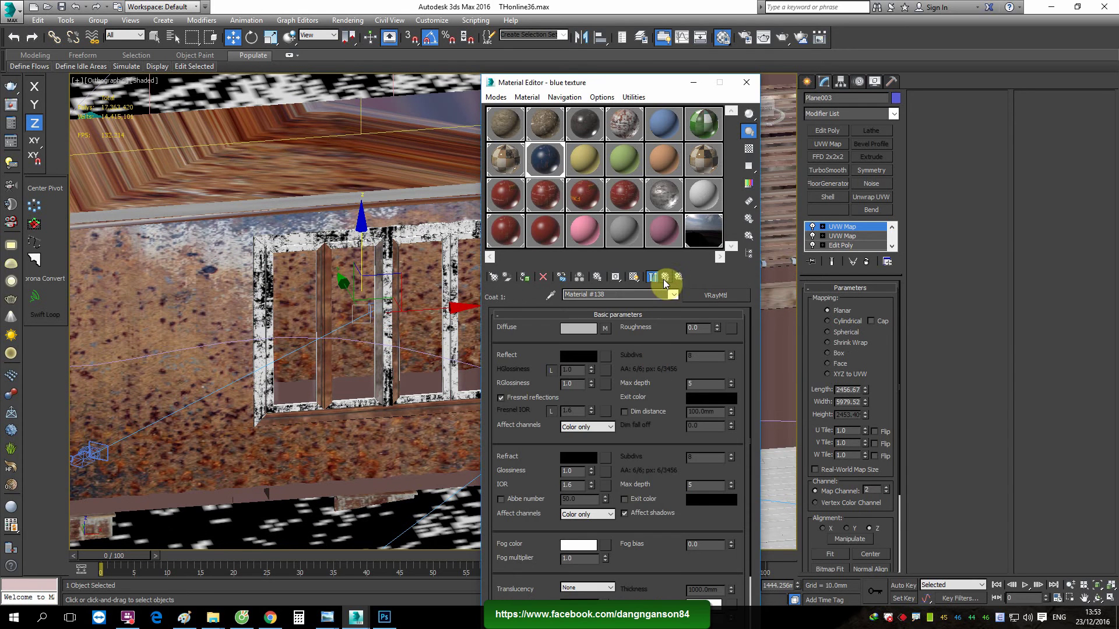
left_click(665, 277)
left_click(636, 349)
left_click(635, 277)
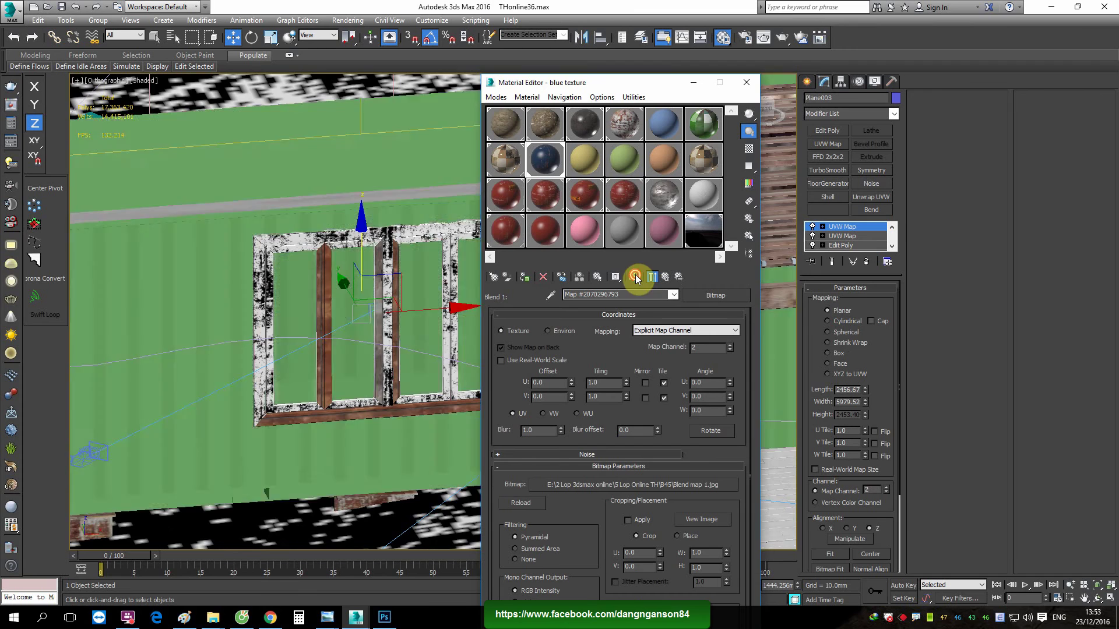
scroll(326, 342, "down", 5)
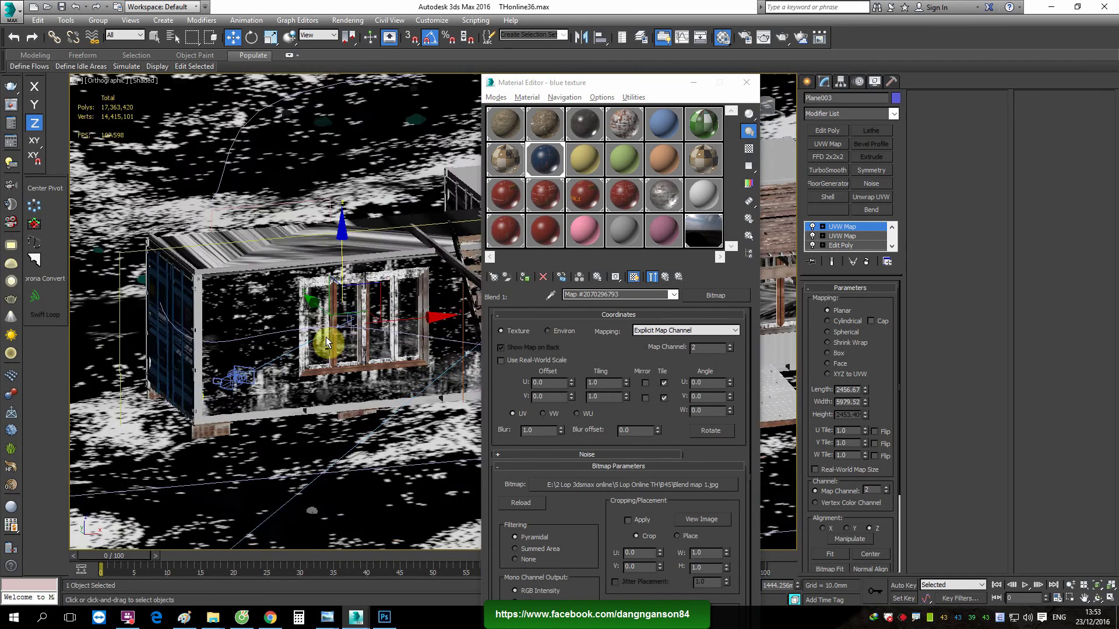
scroll(326, 342, "up", 2)
scroll(349, 361, "up", 2)
scroll(373, 364, "up", 2)
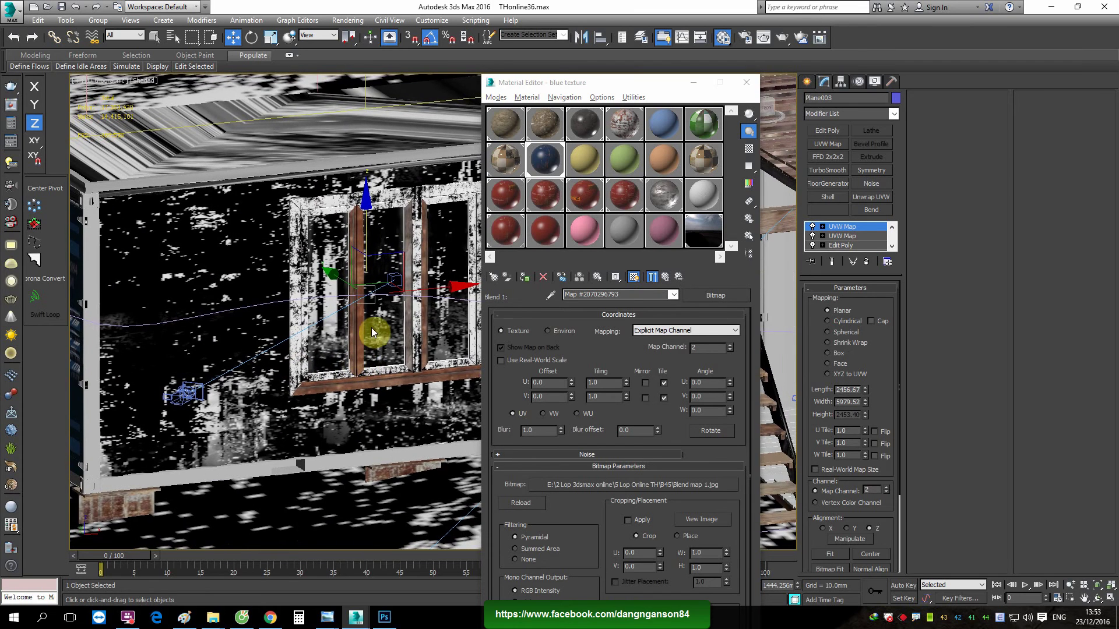
Inspect the grunge mask across the container and return to the blend material's coat list
scroll(376, 331, "down", 2)
scroll(349, 341, "down", 2)
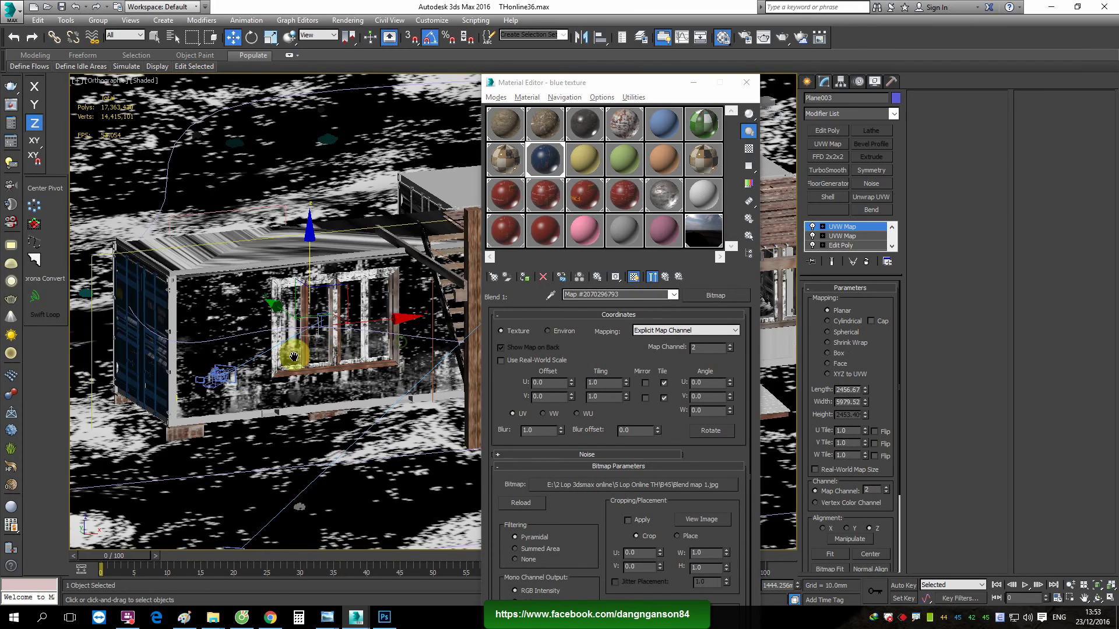
mouse_move(294, 355)
middle_mouse_down()
mouse_move(271, 354)
mouse_move(408, 325)
middle_mouse_up()
left_click(665, 277)
scroll(187, 324, "up", 2)
scroll(268, 332, "up", 2)
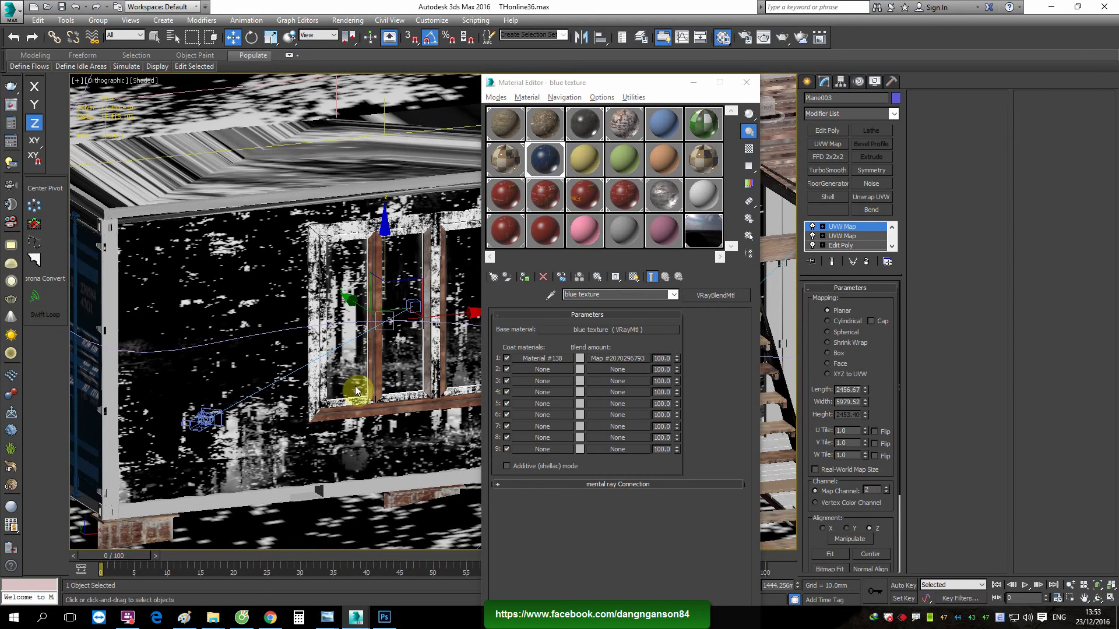
Inspect the concrete diffuse texture of the unwrap 1 material's Coat 2
left_click(625, 190)
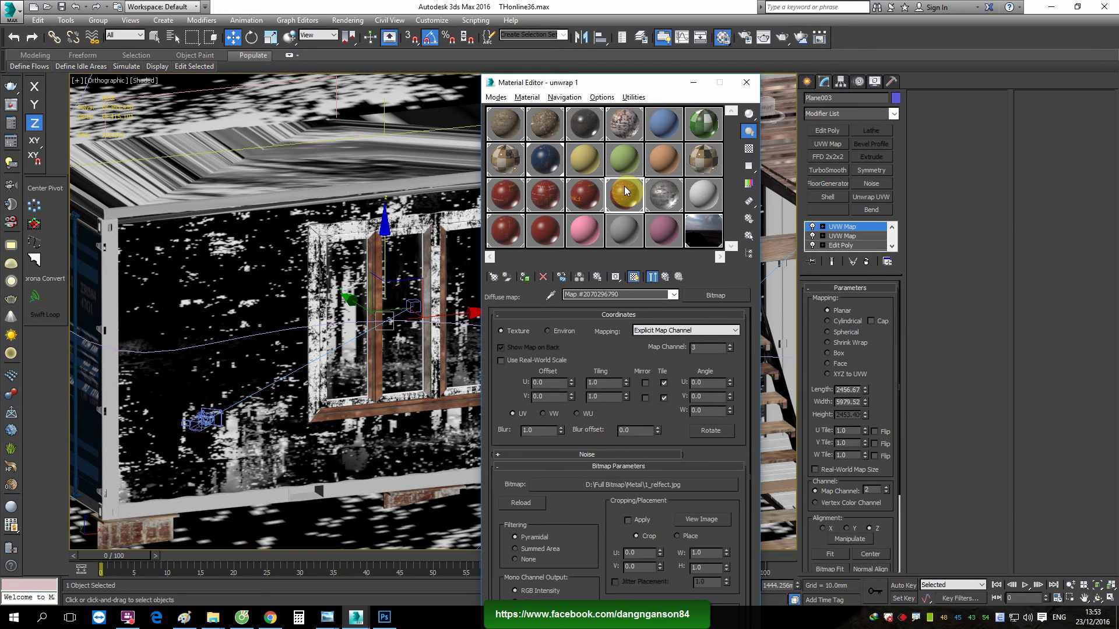
left_click(653, 277)
left_click(662, 275)
left_click(527, 386)
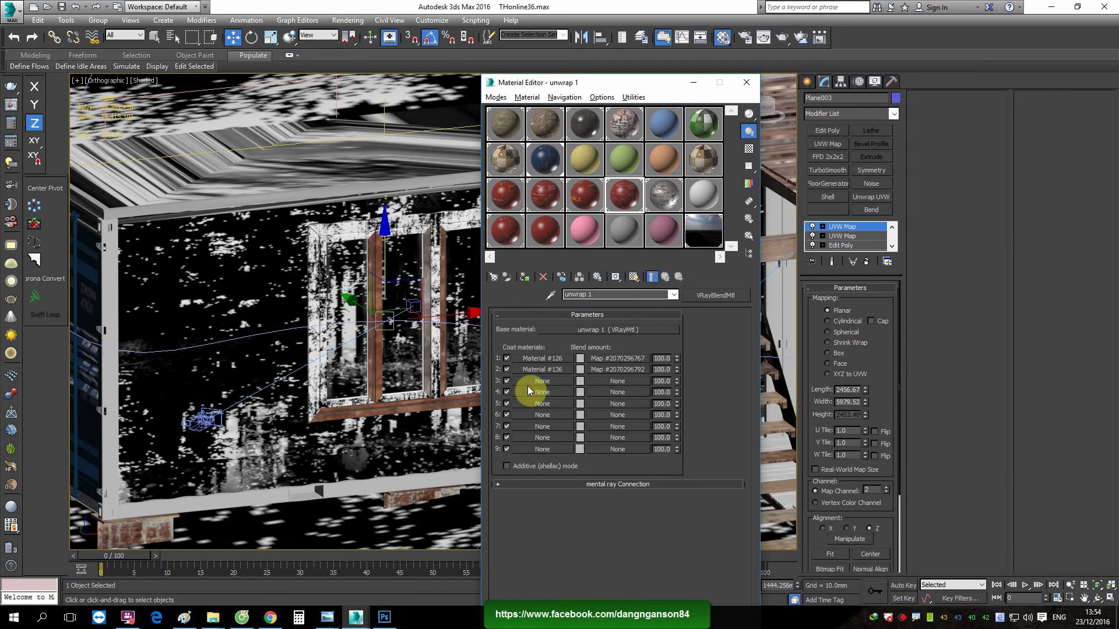
left_click(608, 330)
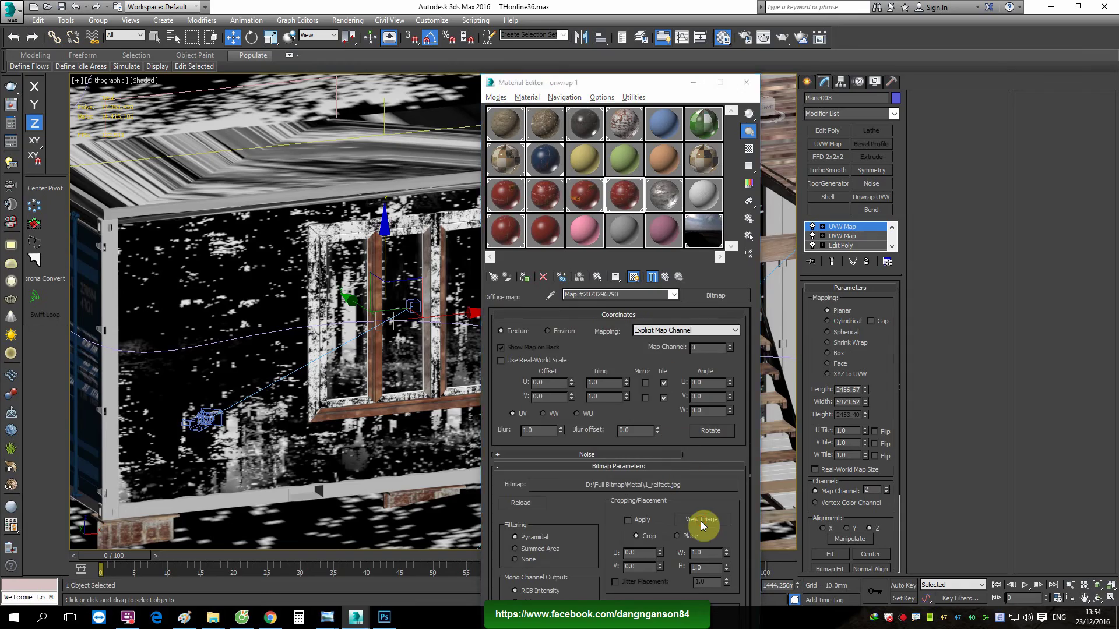
left_click(697, 520)
left_click(985, 72)
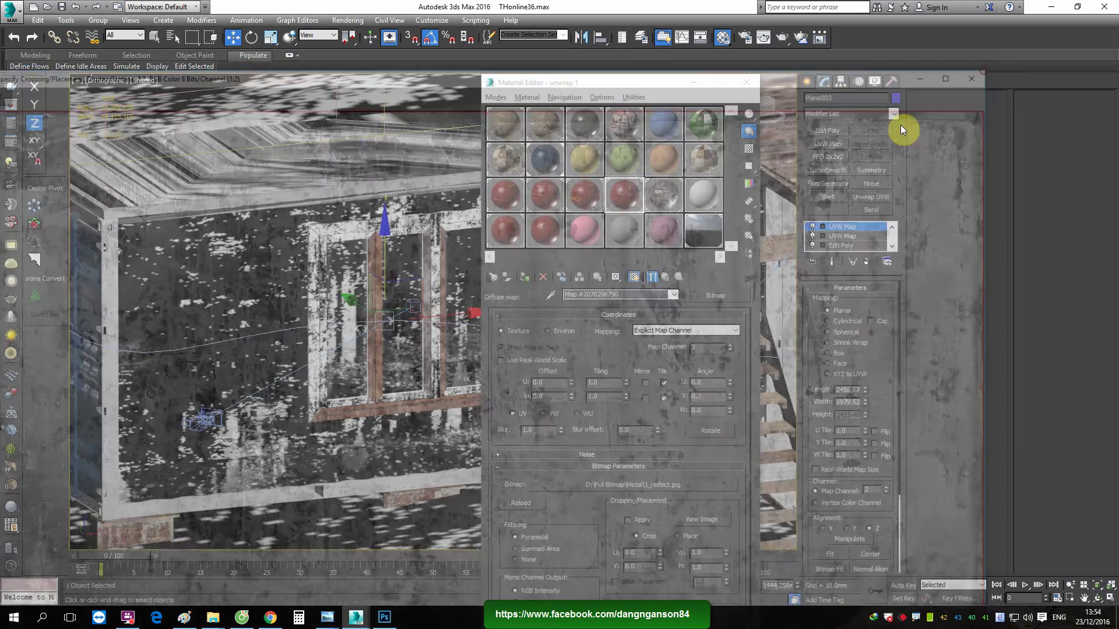
left_click(666, 278)
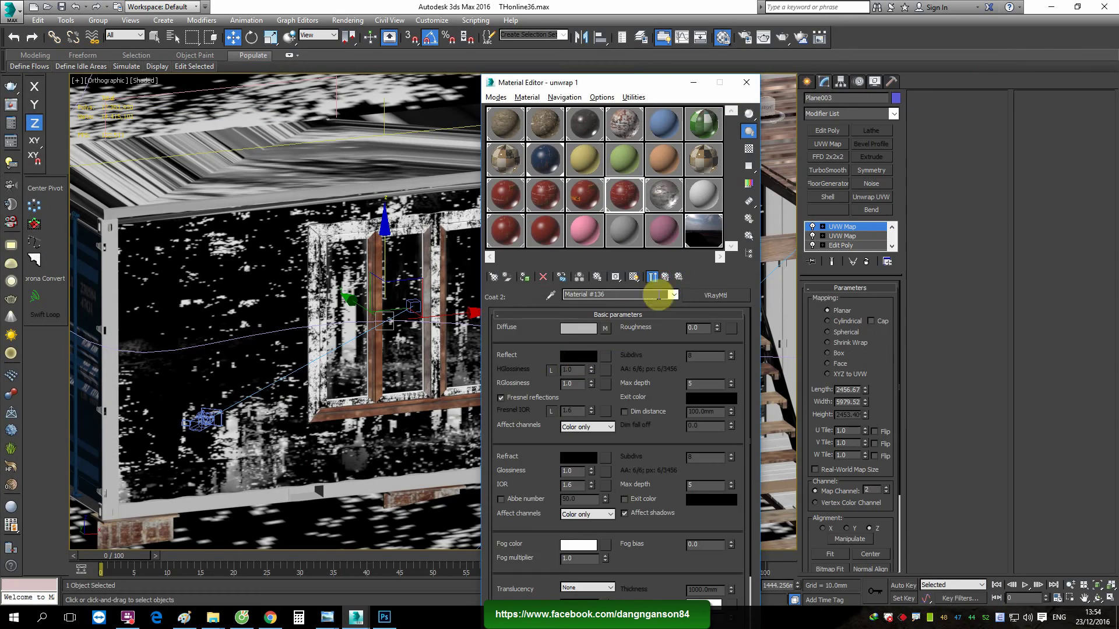
left_click(666, 277)
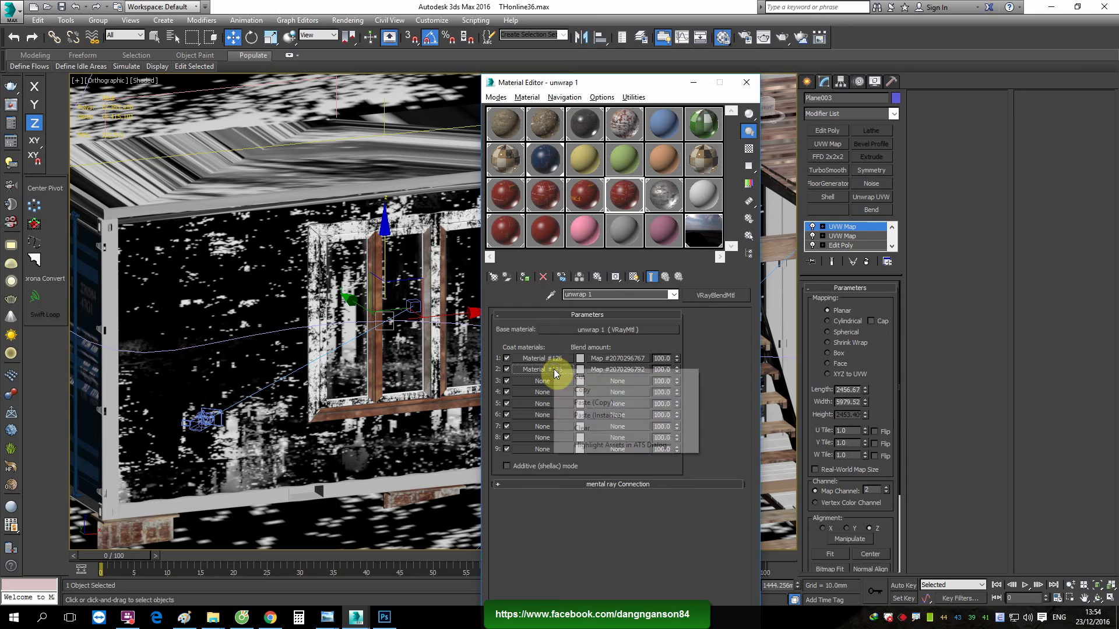
Paste a copy of unwrap 1's second coat into the blue texture material's Coat 2
right_click(556, 369)
left_click(583, 430)
right_click(528, 369)
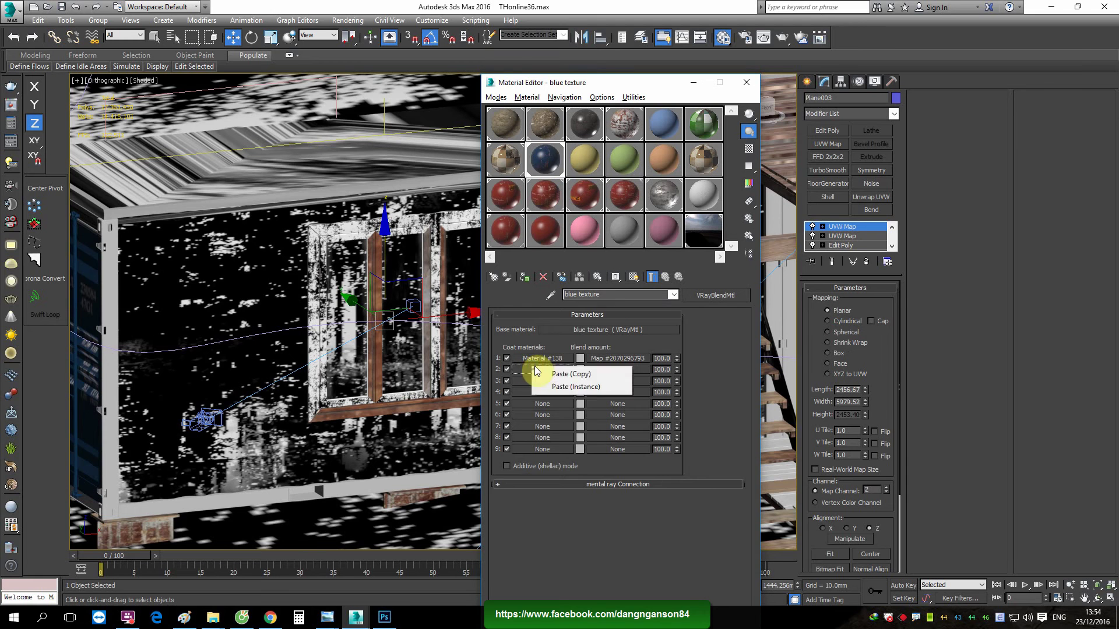
left_click(568, 374)
left_click(607, 327)
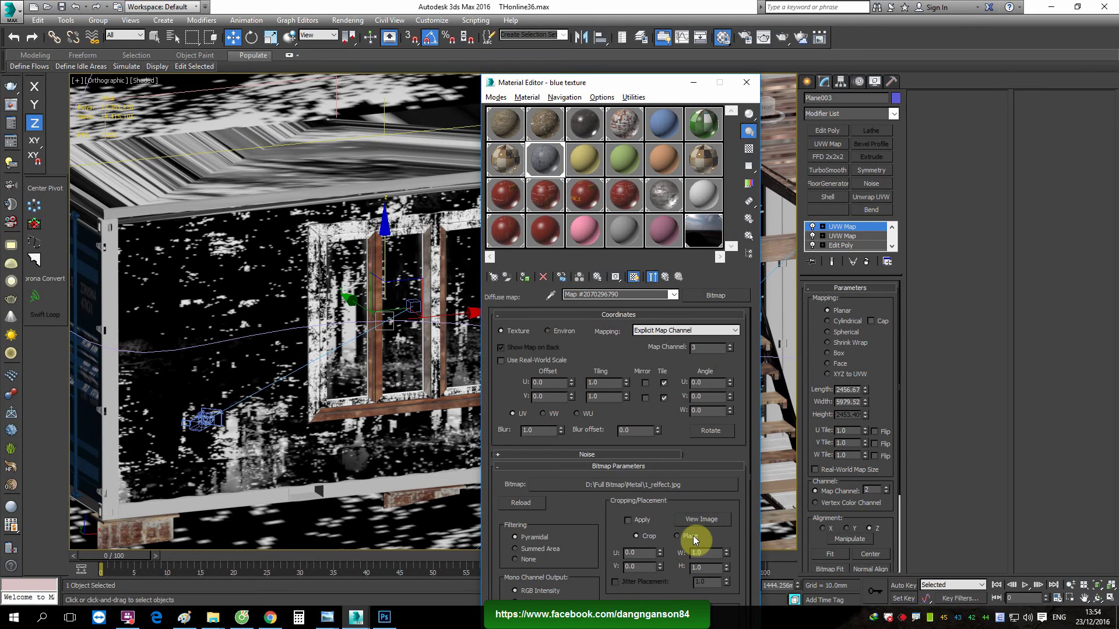
left_click(715, 519)
left_click(988, 71)
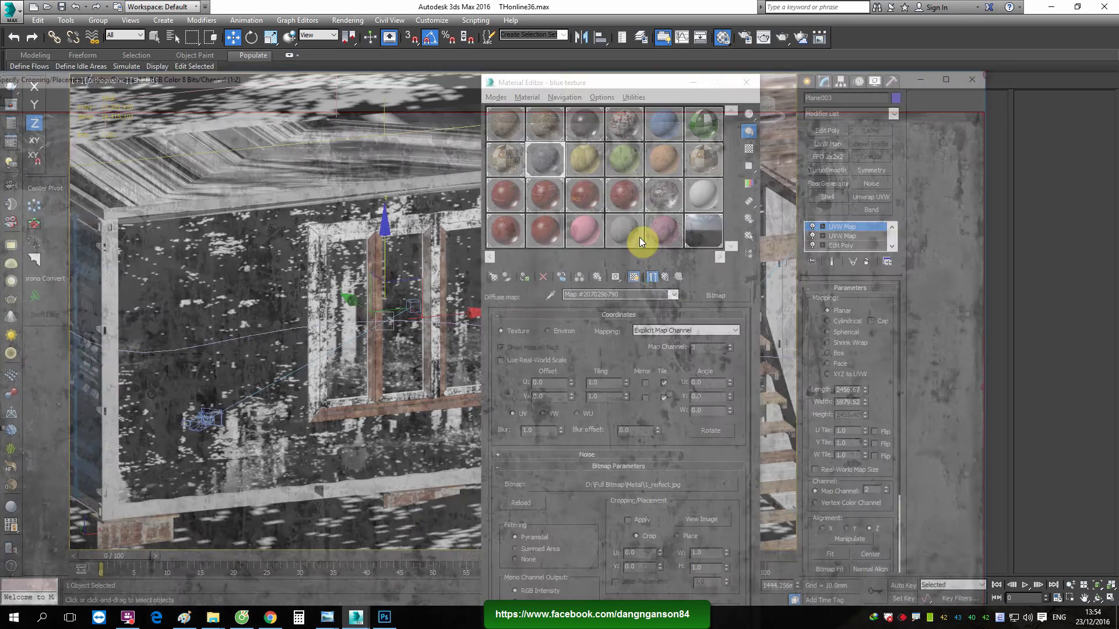
left_click(665, 276)
middle_click_drag(370, 332, 375, 320, "alt")
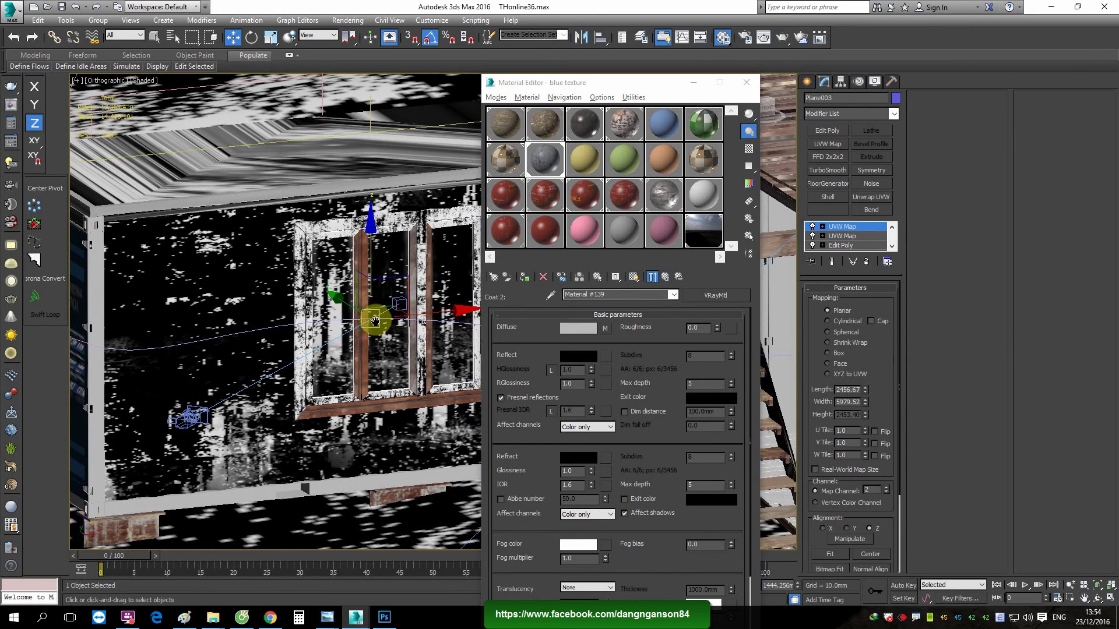
left_click(665, 277)
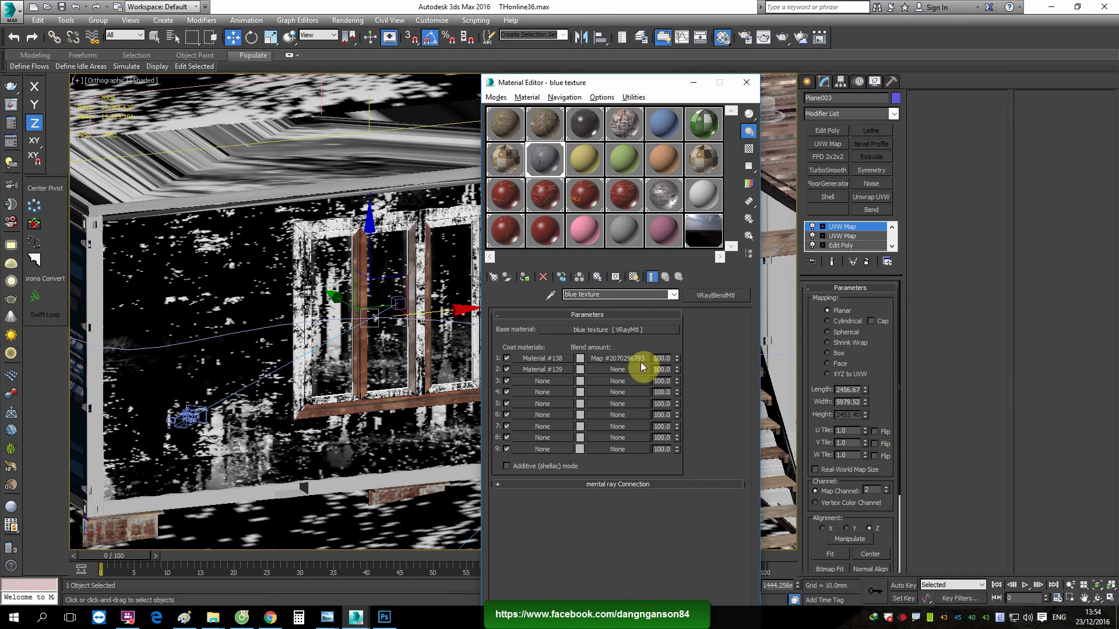
Recheck the diffuse texture image of unwrap 1's second coat
left_click(624, 192)
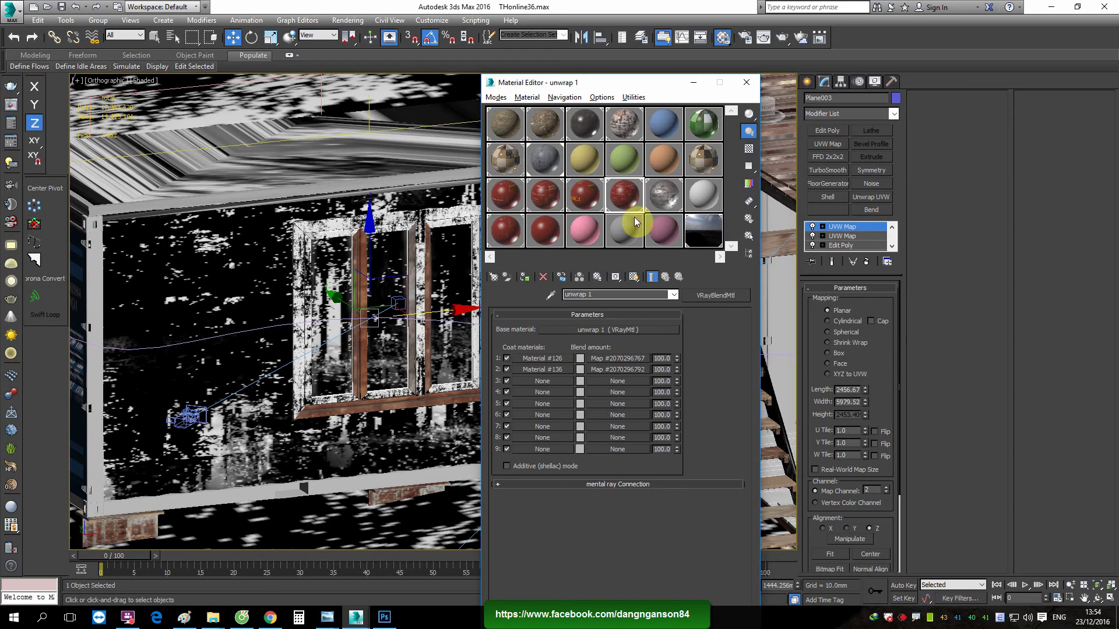
left_click(566, 368)
left_click(605, 353)
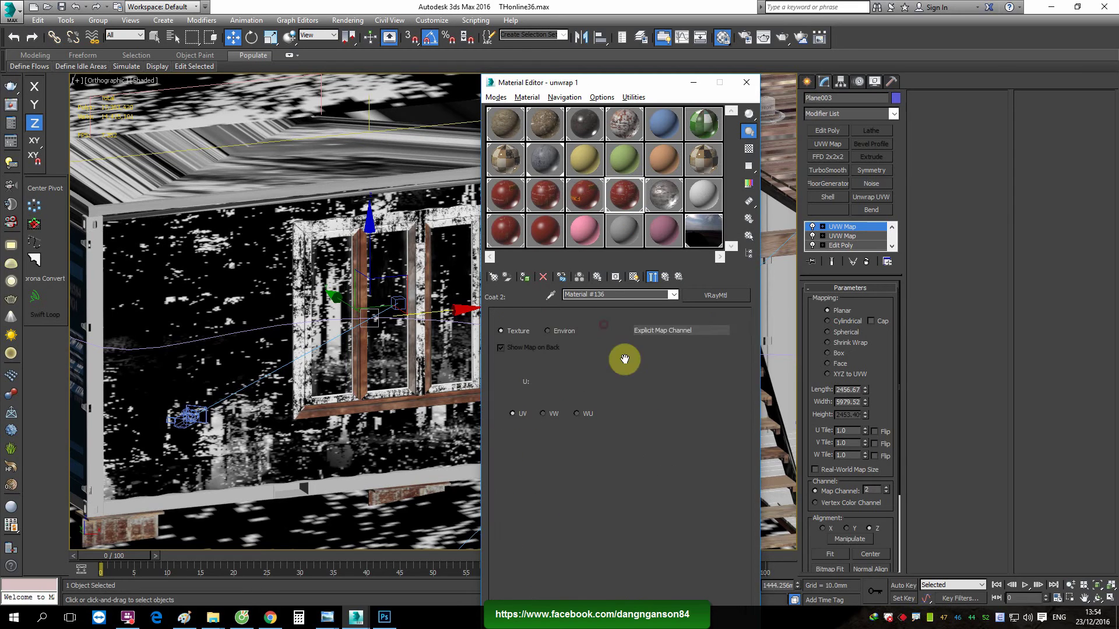
left_click(702, 520)
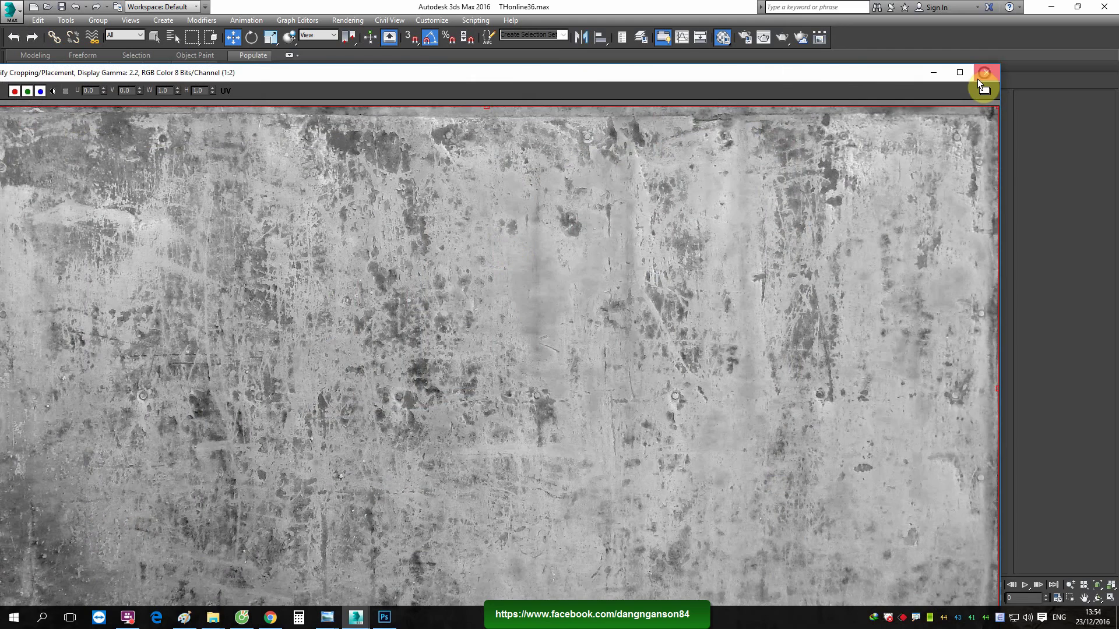
left_click(977, 78)
left_click(666, 276)
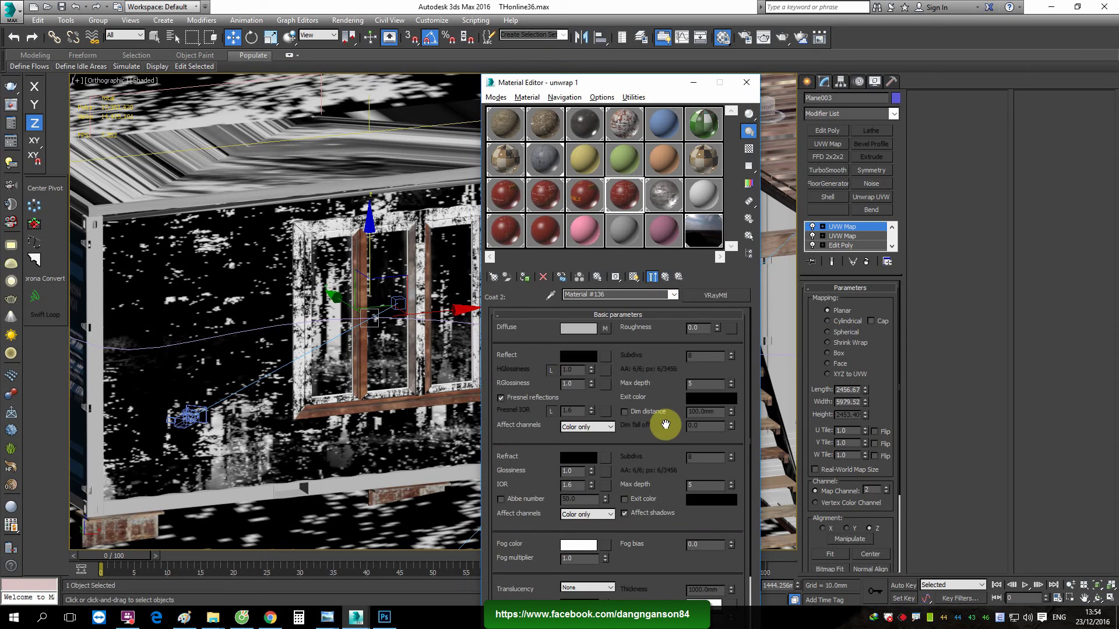
left_click(666, 277)
Paste a copy of coat 2's blend mask into blue texture's Coat 2 Blend amount
right_click(619, 368)
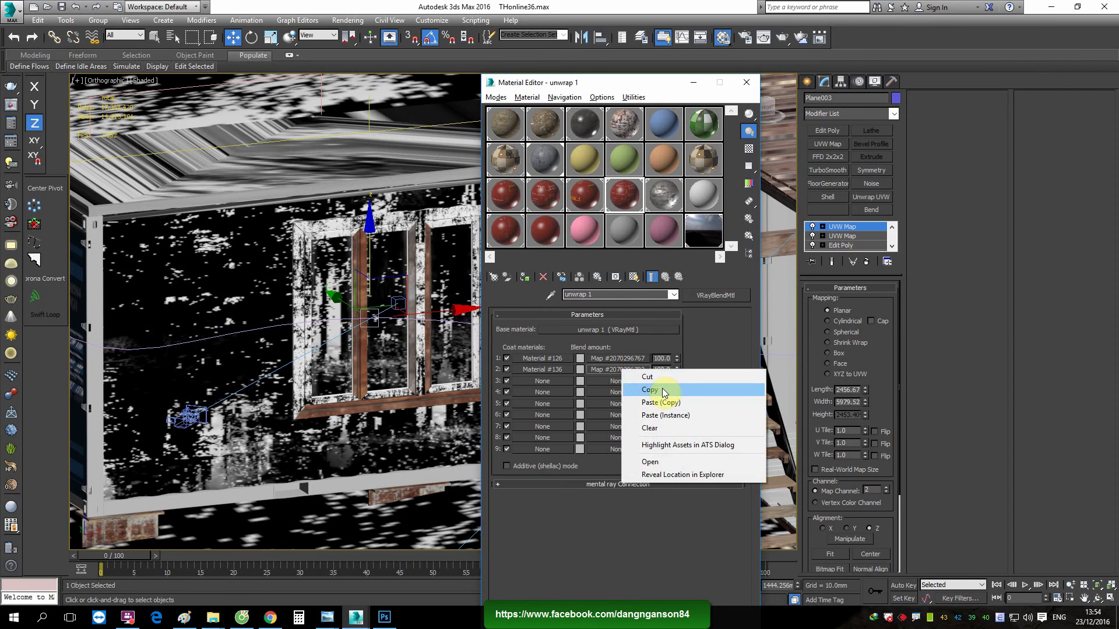
left_click(660, 389)
left_click(545, 158)
right_click(620, 369)
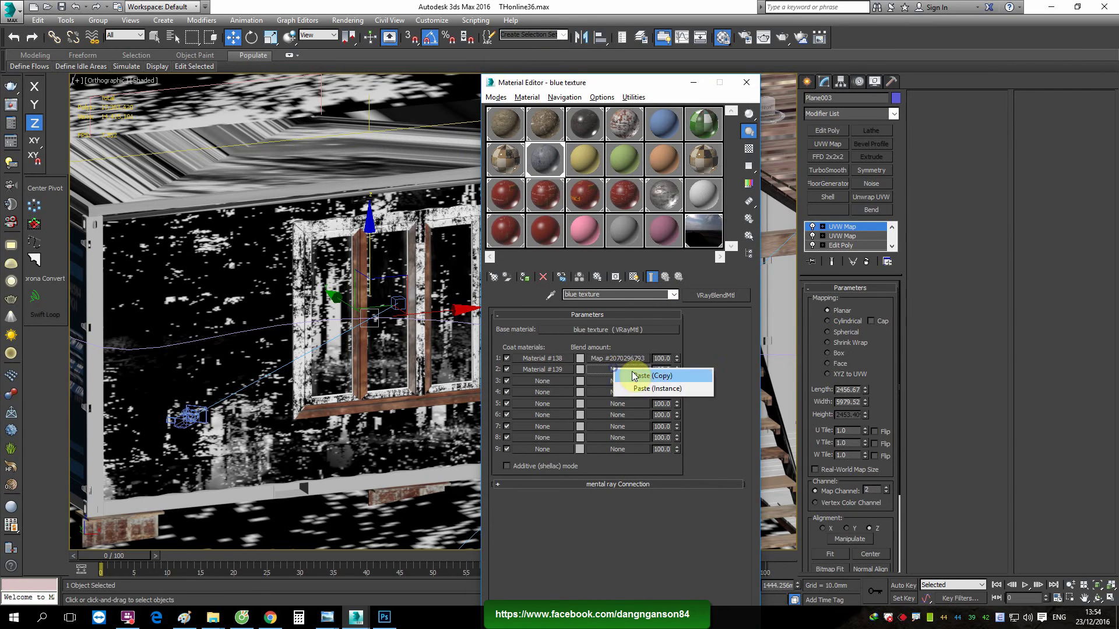
left_click(647, 376)
double_click(544, 159)
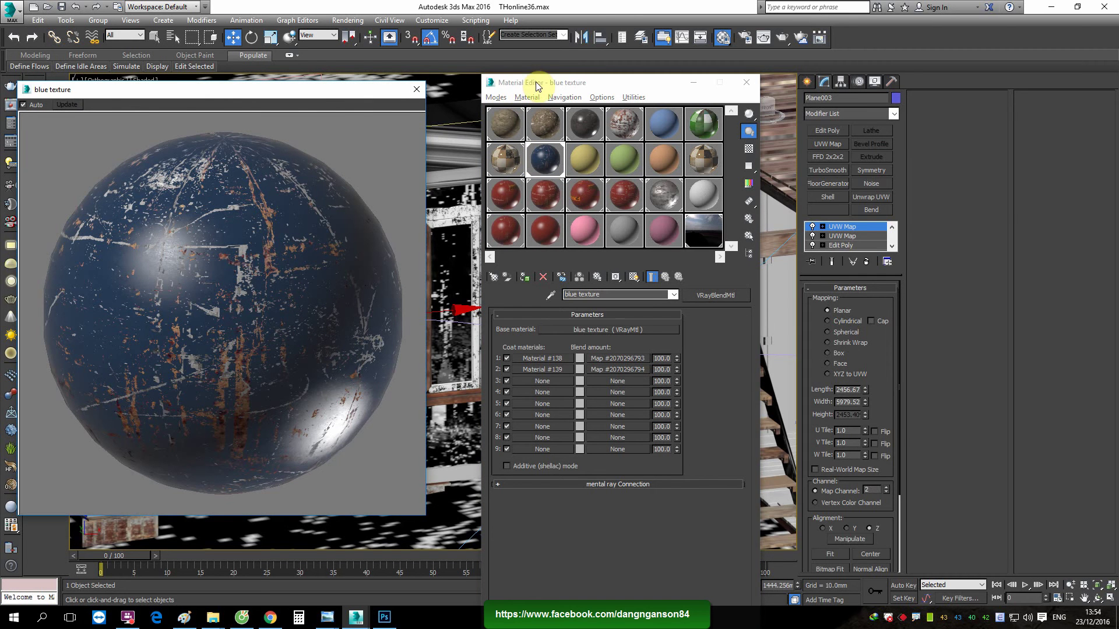
left_click_drag(548, 84, 620, 93)
left_click(416, 89)
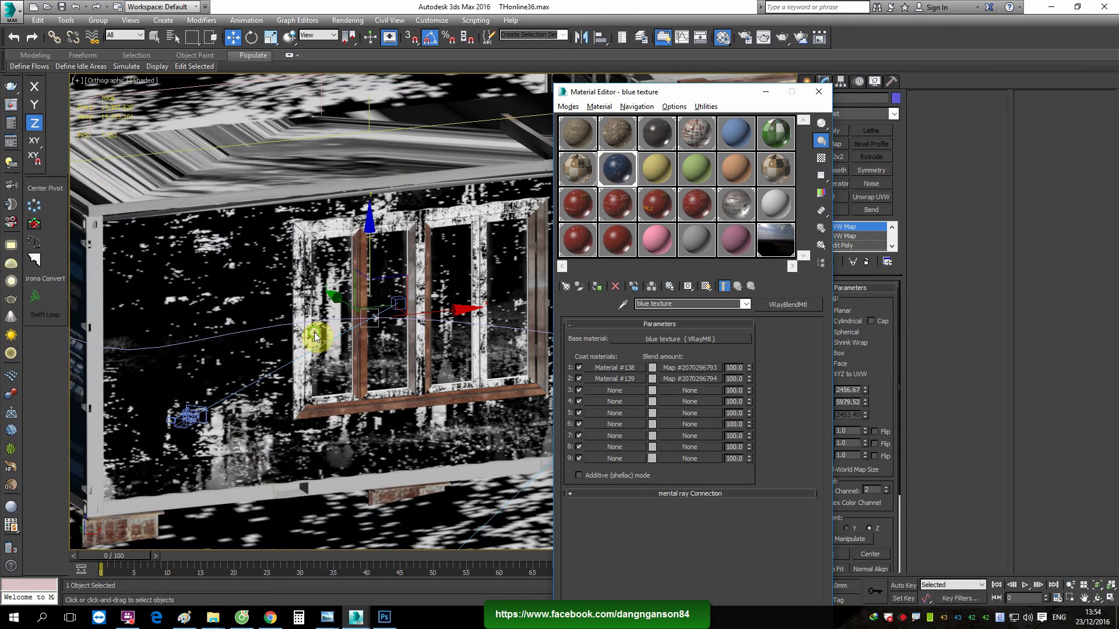
Orbit around the house to check the grunge mask, then switch to Photoshop
middle_click_drag(314, 332, 334, 390, "alt")
mouse_move(470, 363)
middle_mouse_down("alt")
mouse_move(450, 349)
mouse_move(530, 343)
middle_mouse_up("alt")
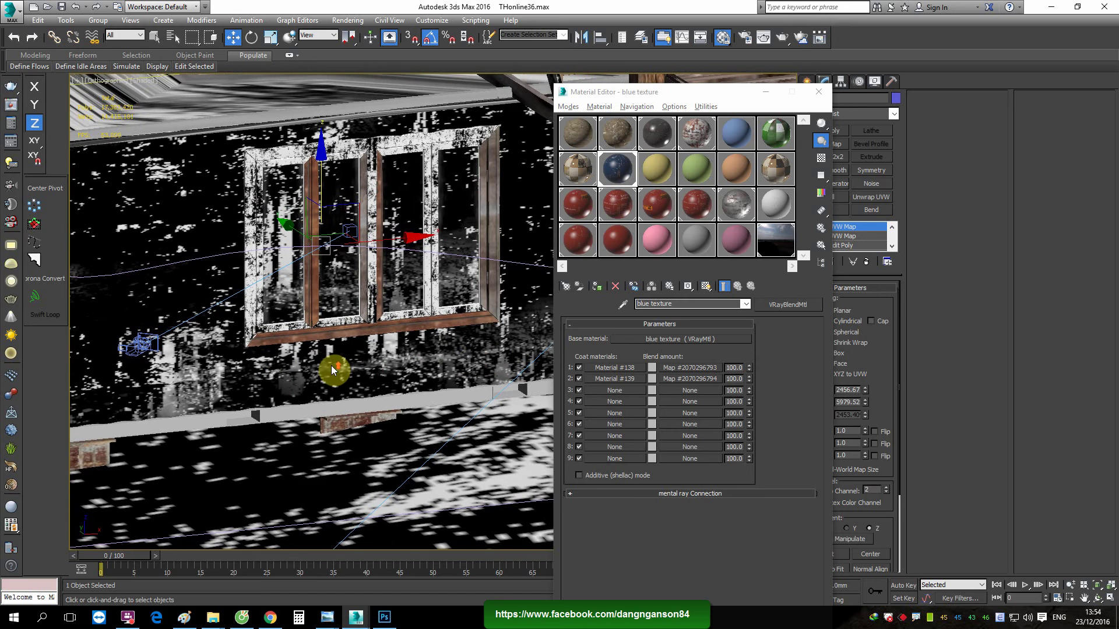
scroll(327, 365, "up", 2)
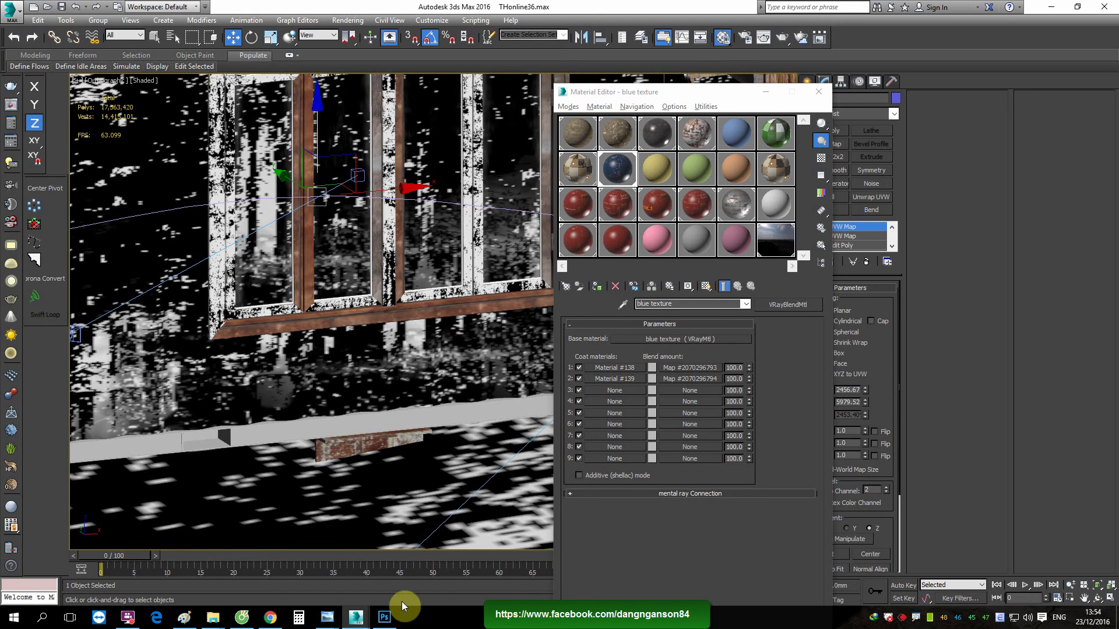
scroll(422, 324, "down", 5)
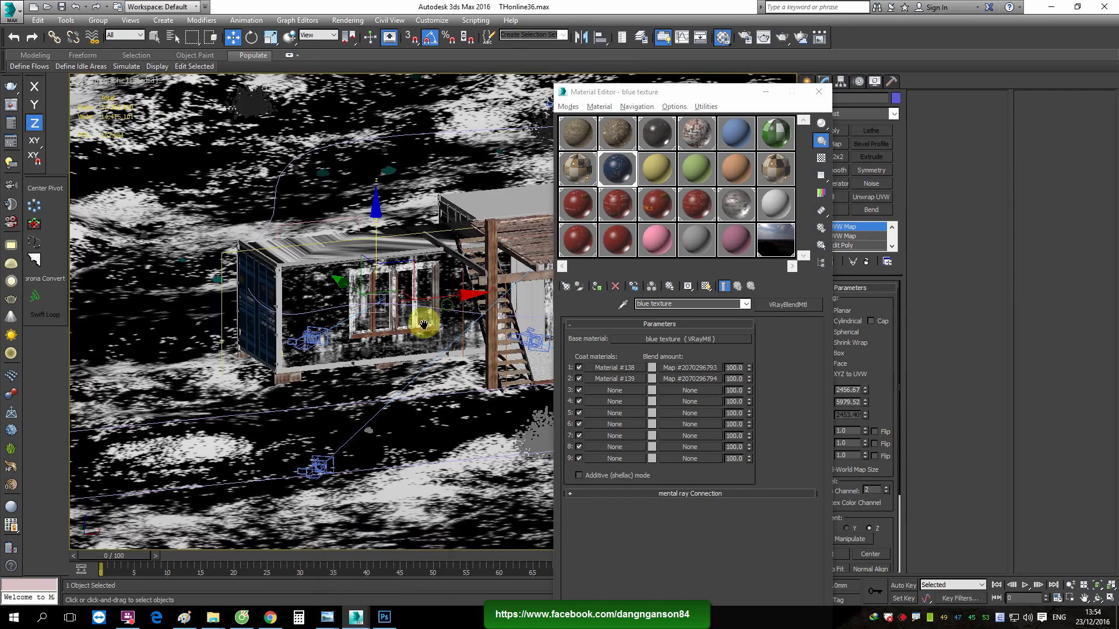
middle_click_drag(426, 325, 472, 330, "alt")
scroll(437, 339, "up", 2)
scroll(437, 349, "down", 2)
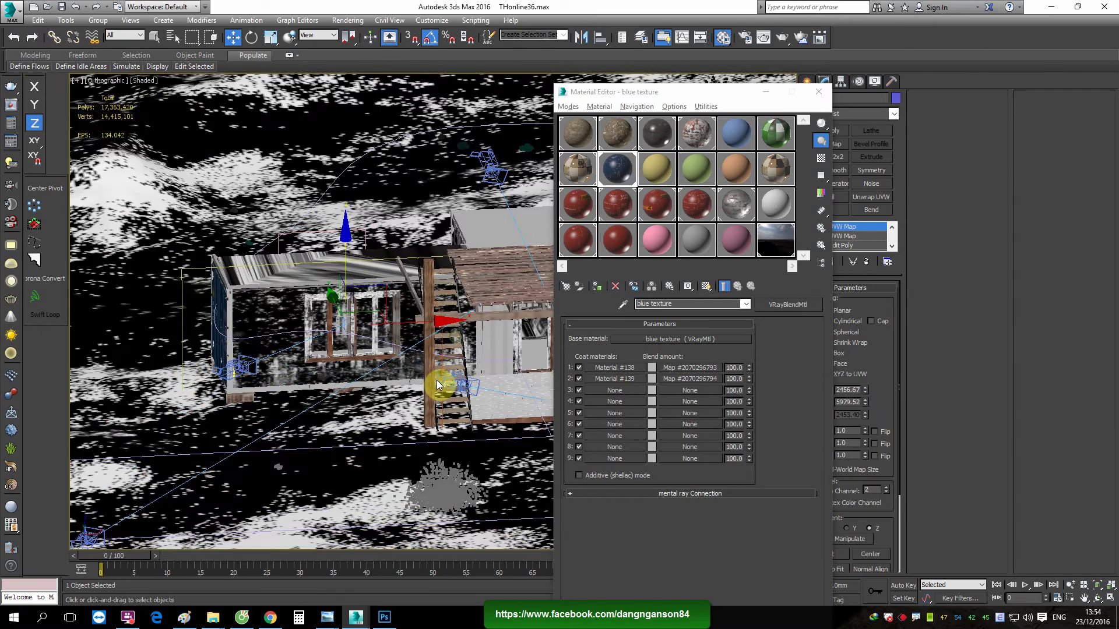
left_click(385, 617)
Create a new 1920×1080 document and fill it with black
left_click(32, 8)
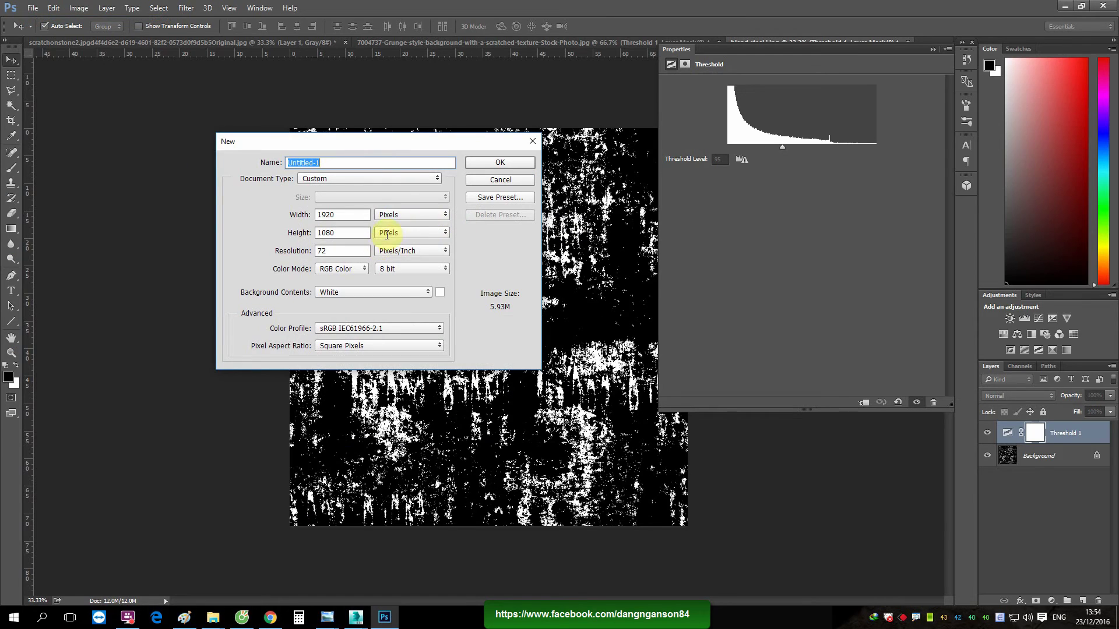
double_click(349, 215)
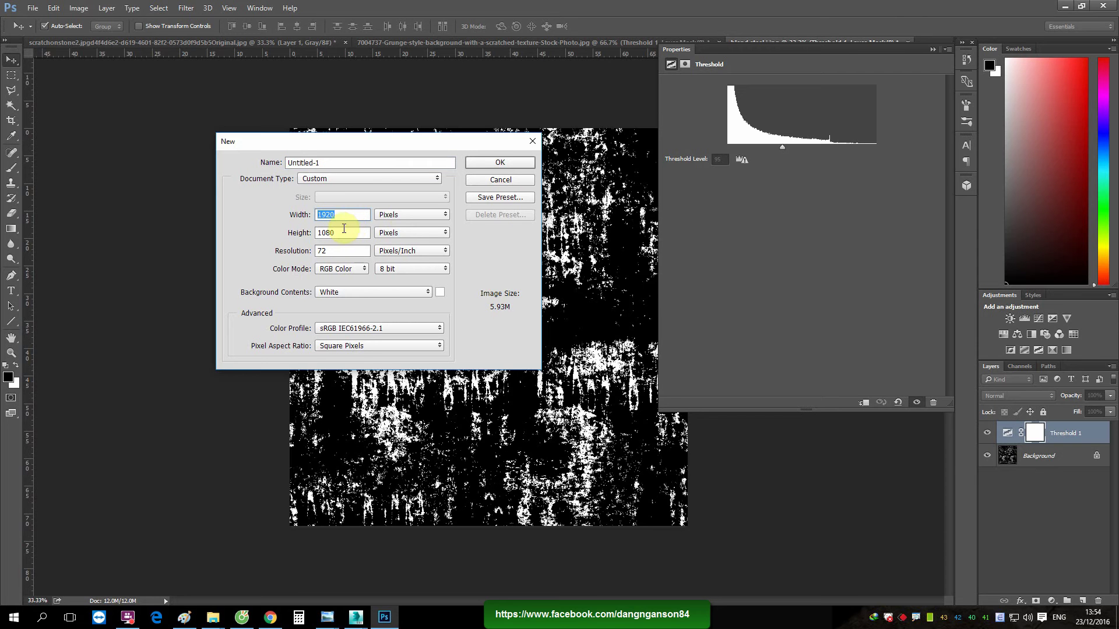
left_click(499, 163)
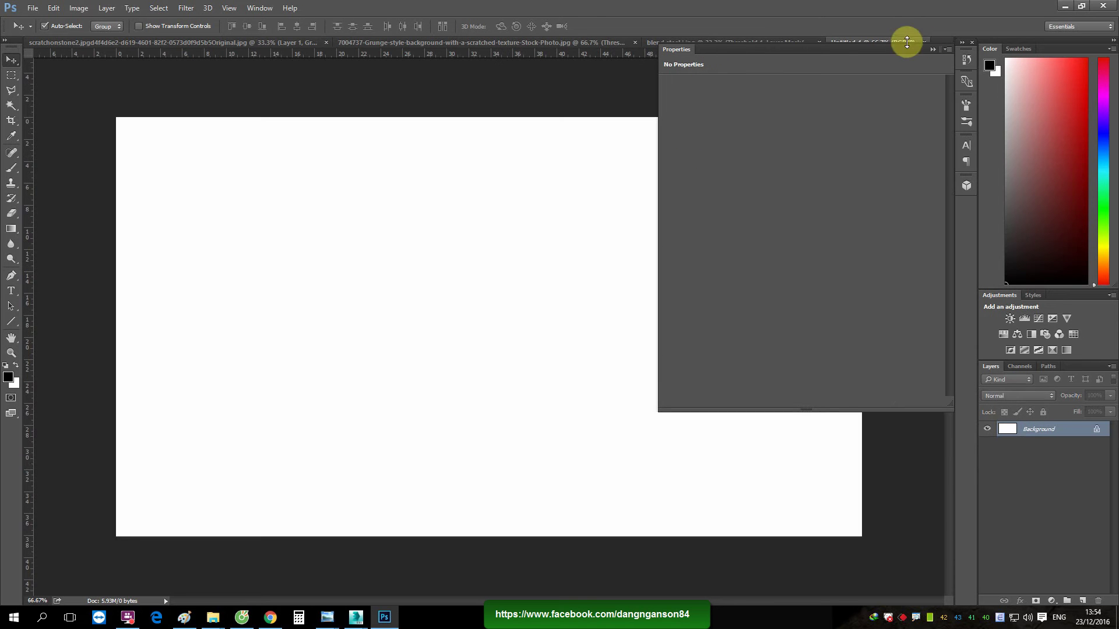
left_click(932, 51)
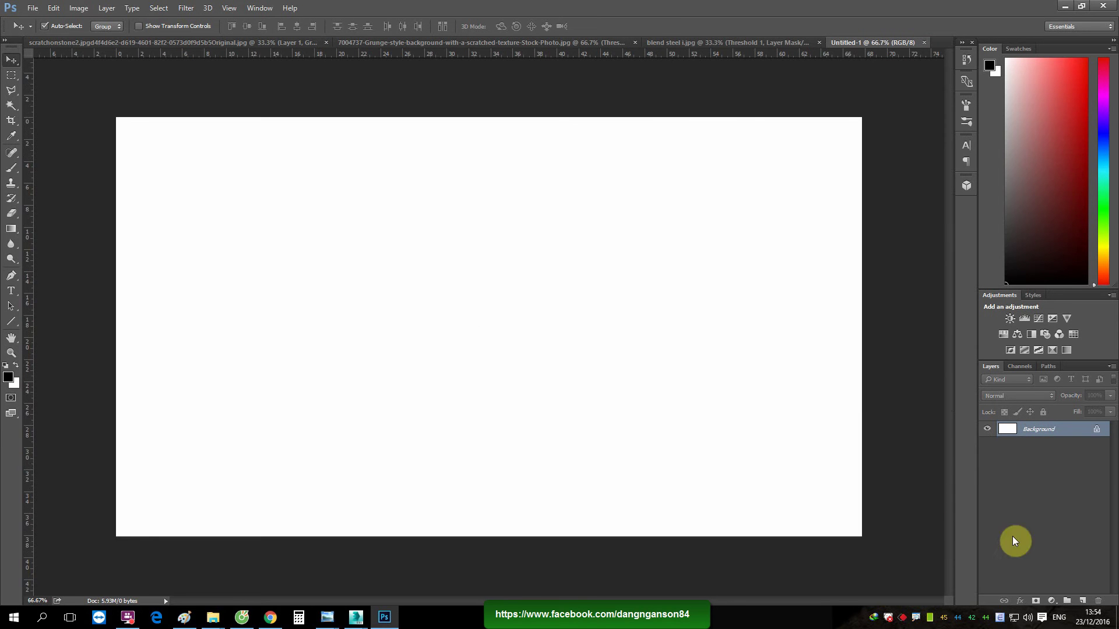
key("alt+BackSpace")
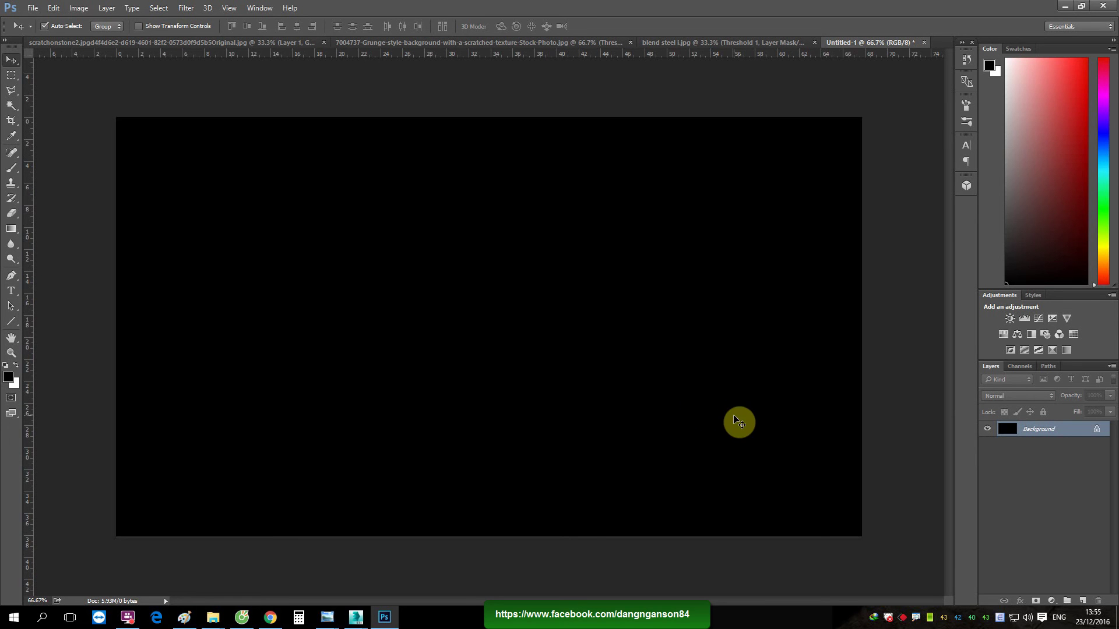
Add the white text 'Đồ Họa LaNgBiAnG' near the canvas centre and select it for a font change
key("t")
left_click(382, 417)
type("Đồ Họa LaNgBiAnG")
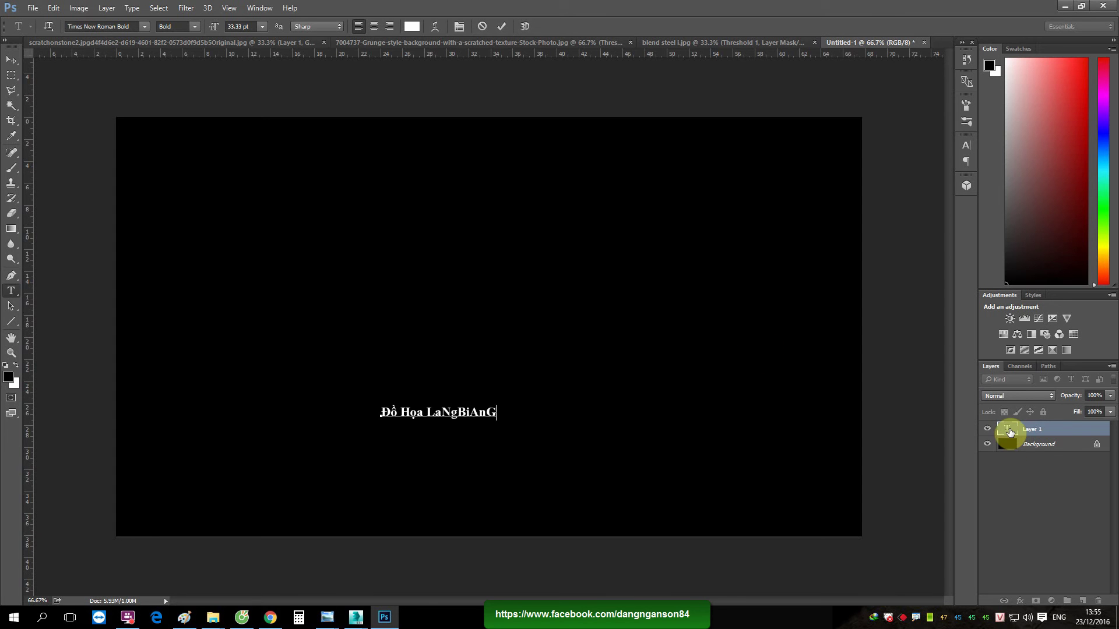
double_click(1007, 430)
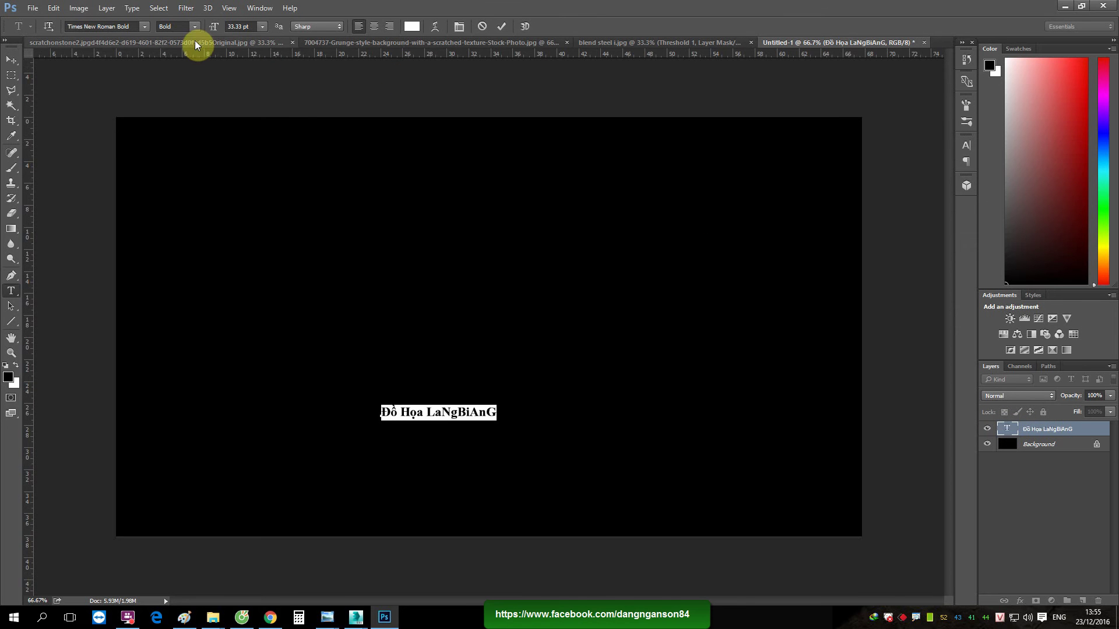
left_click(144, 26)
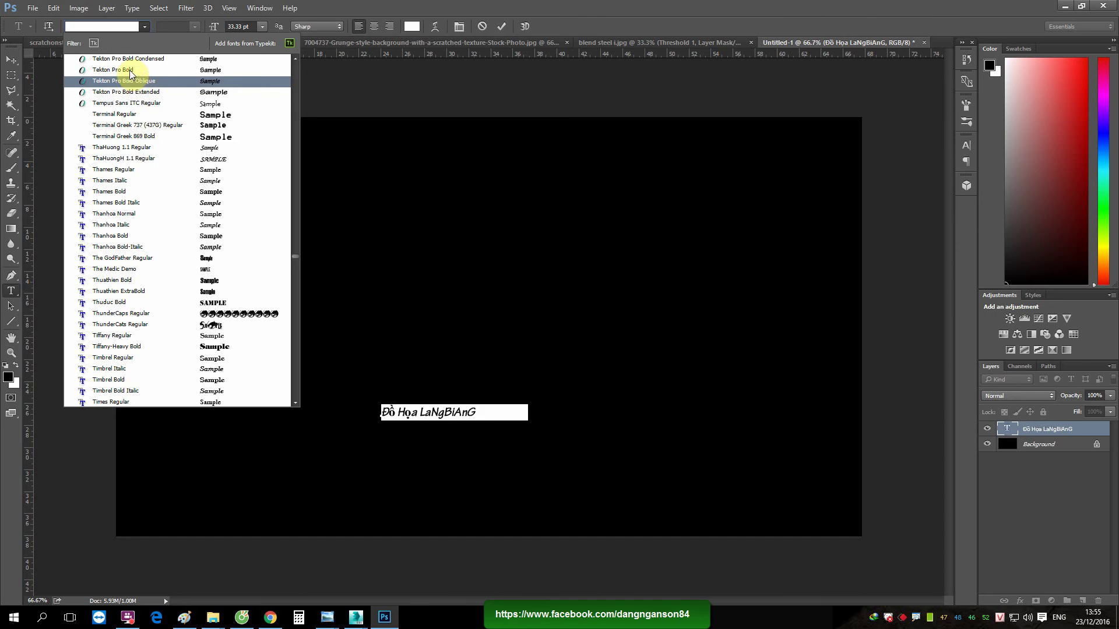
scroll(131, 71, "up", 1)
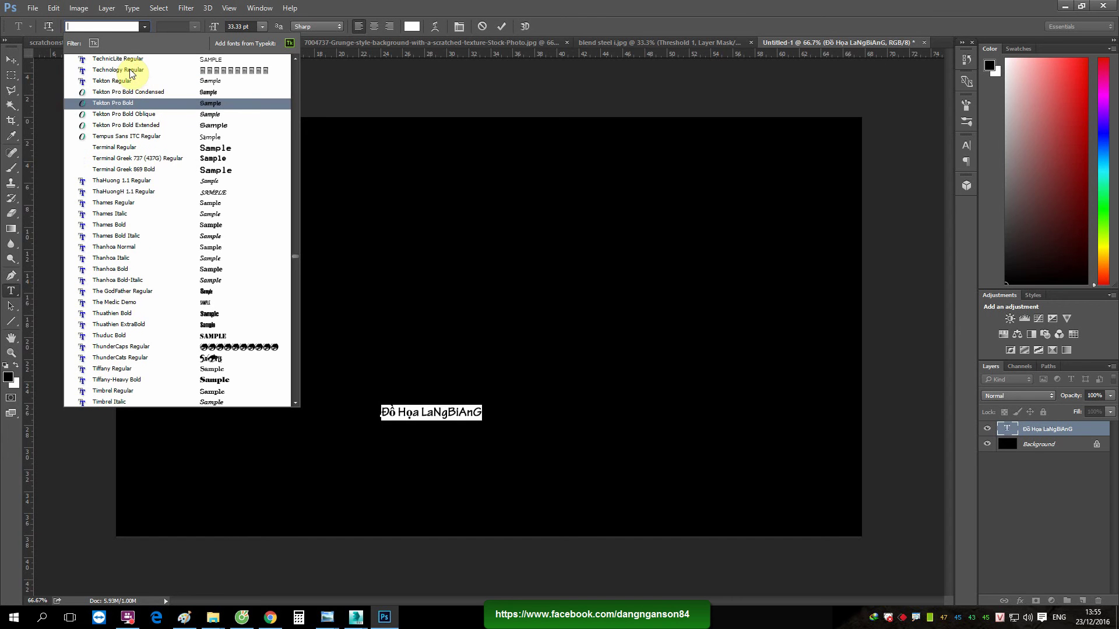
Browse the font list and apply SVN-Titillium Light Regular to the title
scroll(131, 71, "up", 2)
scroll(132, 71, "up", 1)
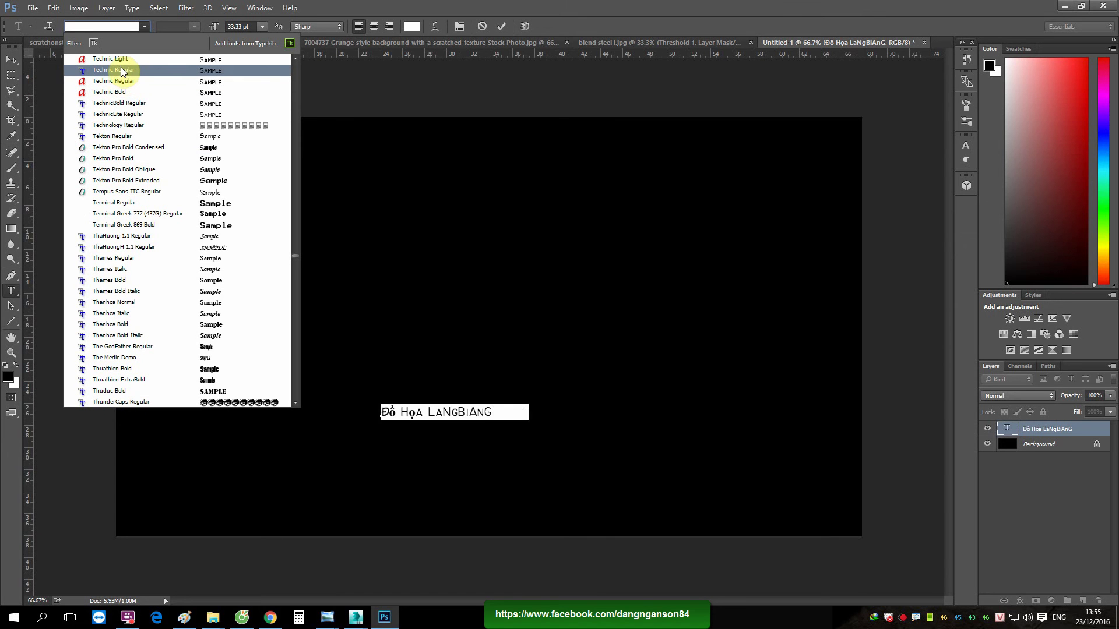
scroll(123, 64, "up", 3)
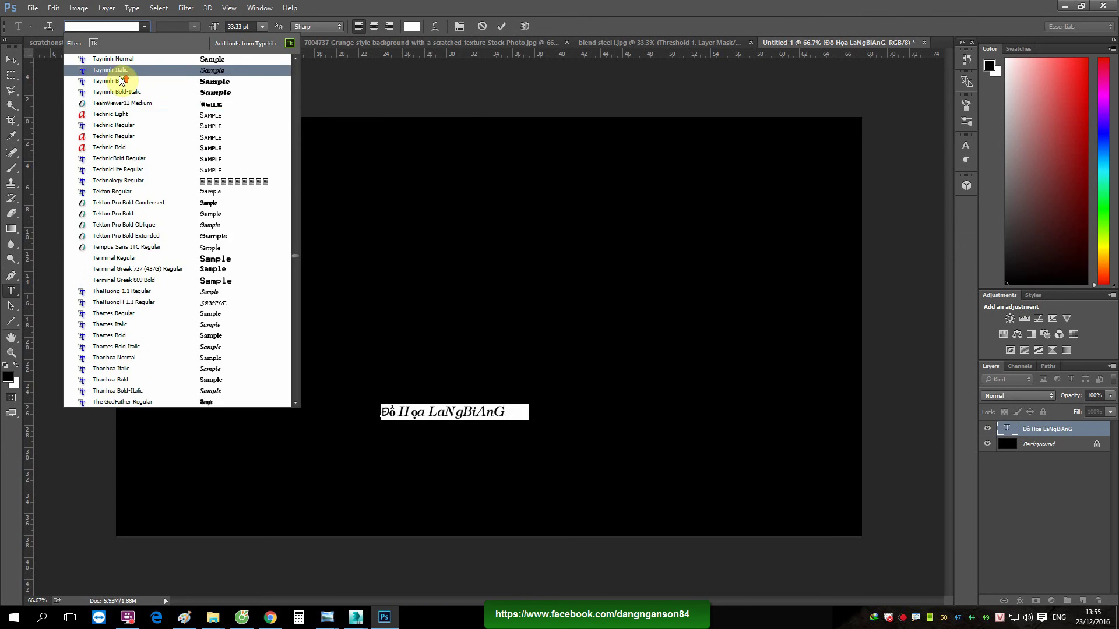
scroll(128, 87, "up", 4)
scroll(134, 111, "up", 3)
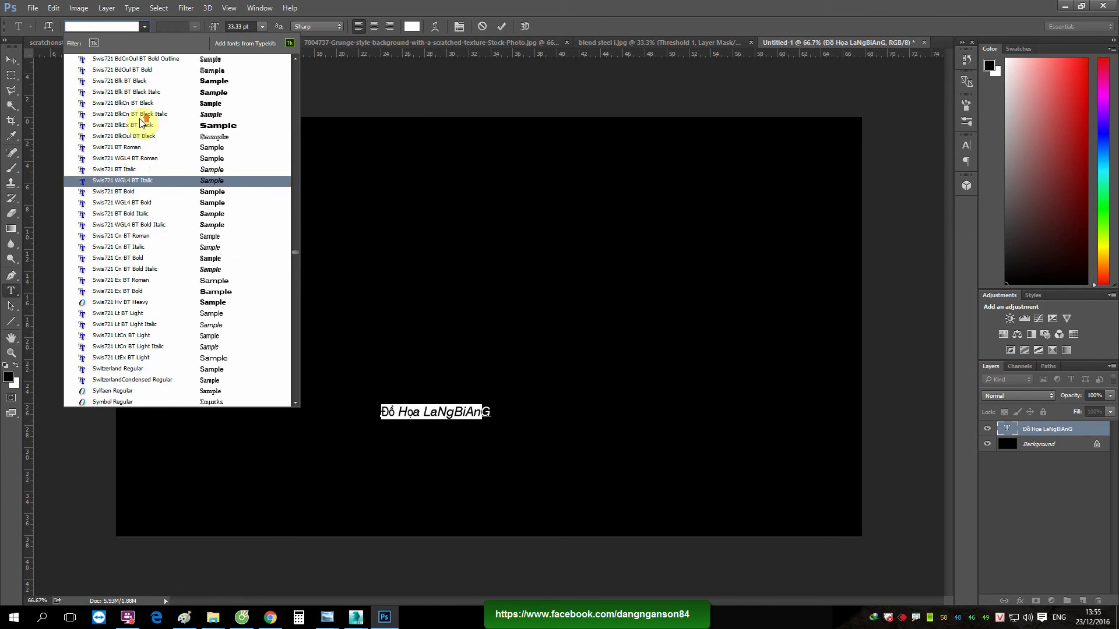
scroll(142, 122, "up", 5)
scroll(140, 120, "up", 3)
scroll(133, 114, "up", 3)
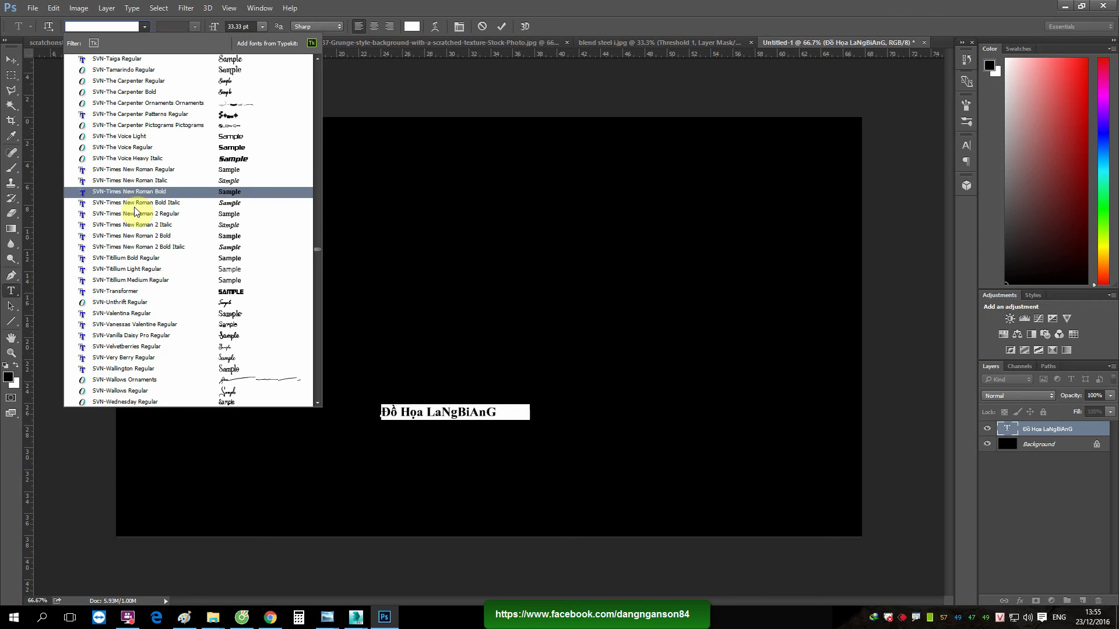
scroll(133, 239, "down", 1)
scroll(133, 239, "down", 2)
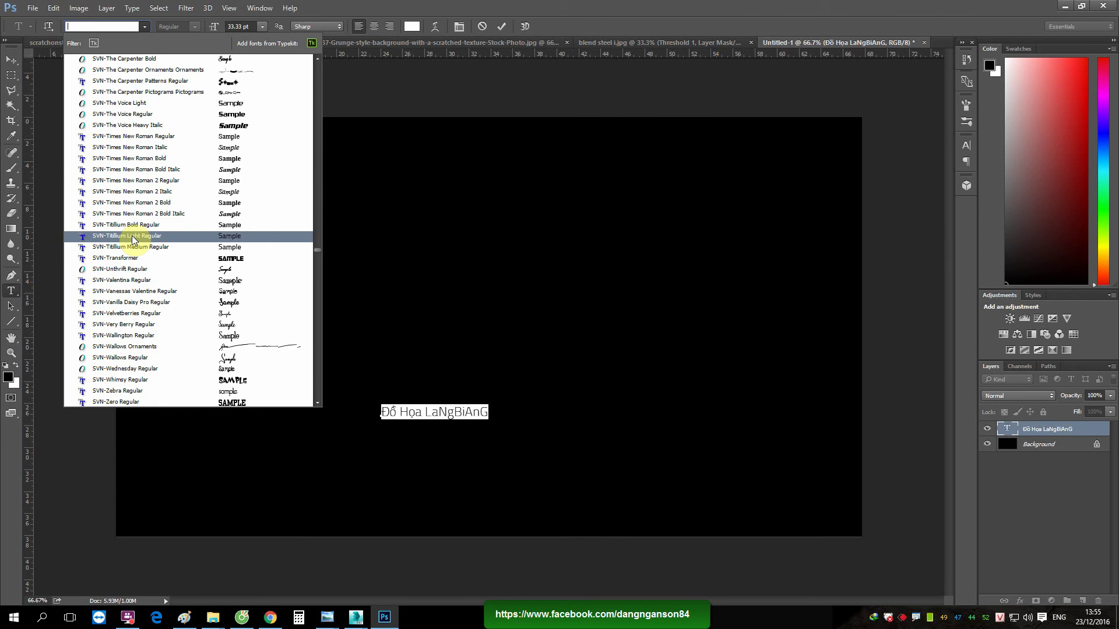
left_click(133, 239)
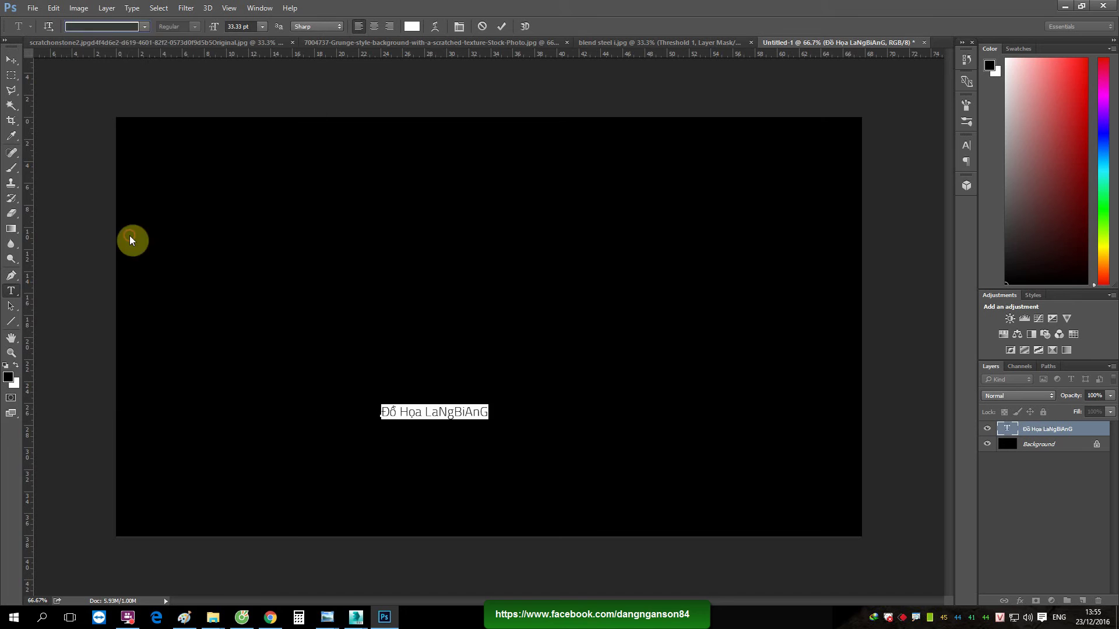
Cycle the title through several UVN typefaces, seeking SVN-Swashington
left_click(121, 27)
type("SVN-Titilium Bold Regular")
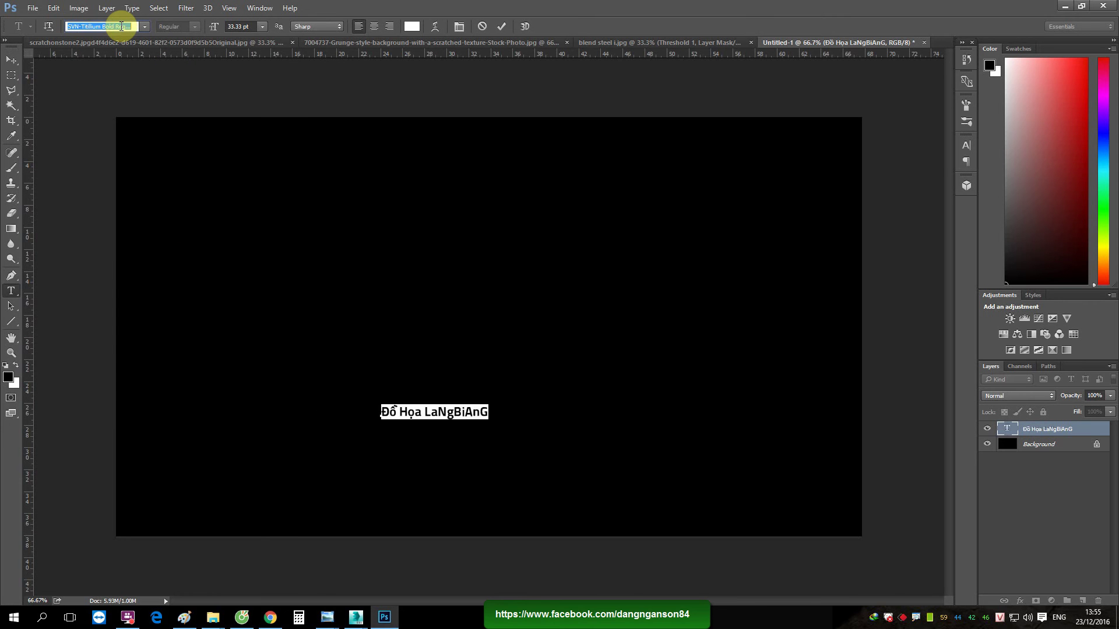
scroll(121, 26, "up", 1)
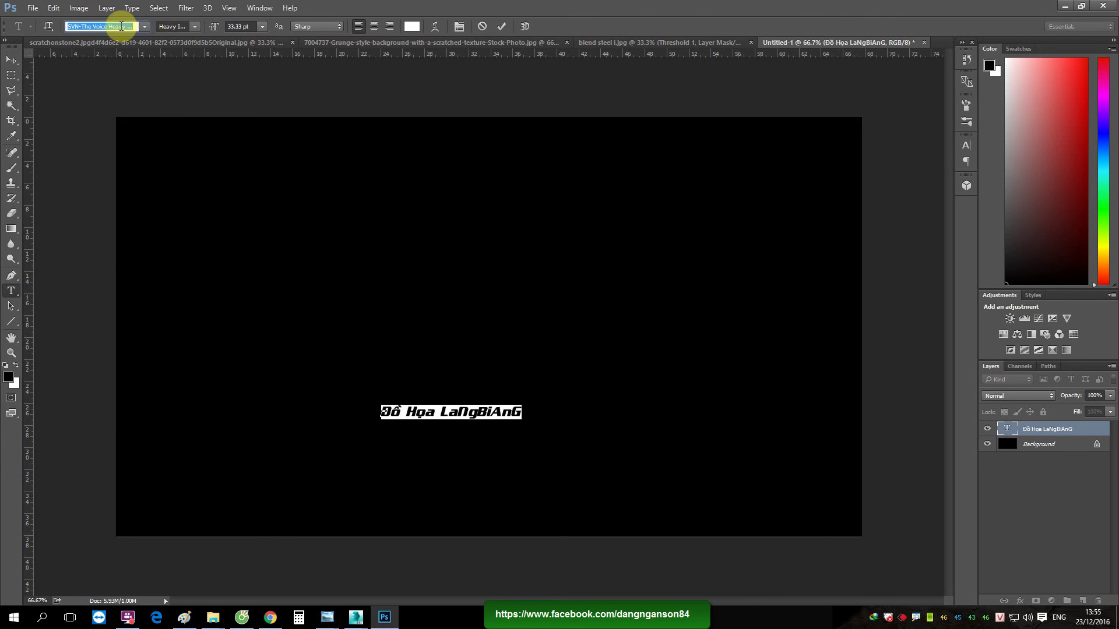
scroll(120, 27, "up", 3)
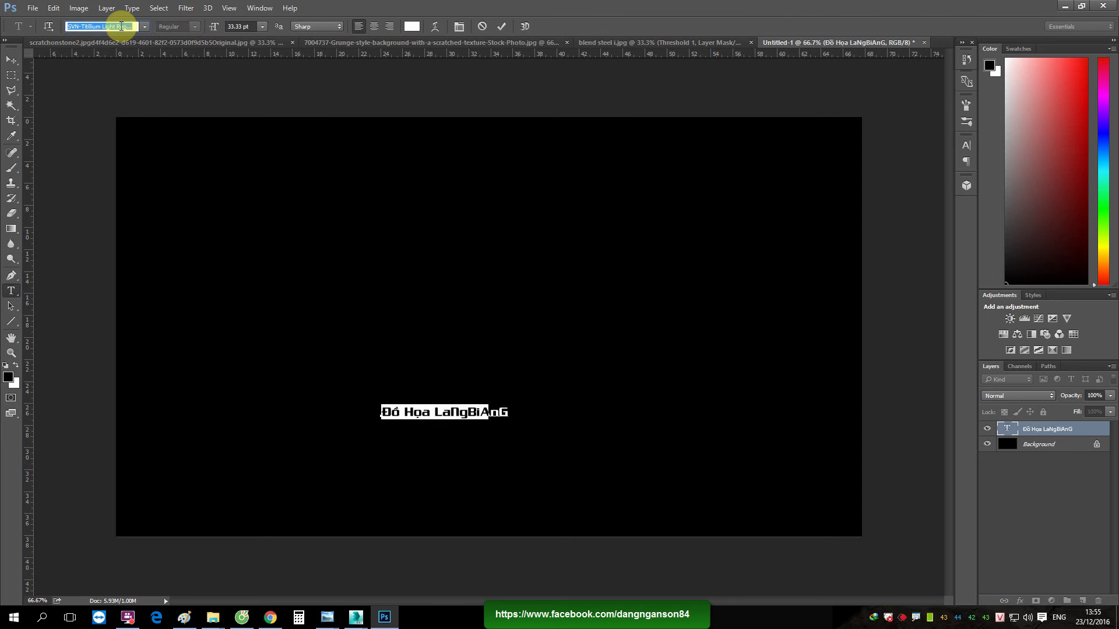
scroll(121, 26, "up", 2)
scroll(121, 27, "up", 1)
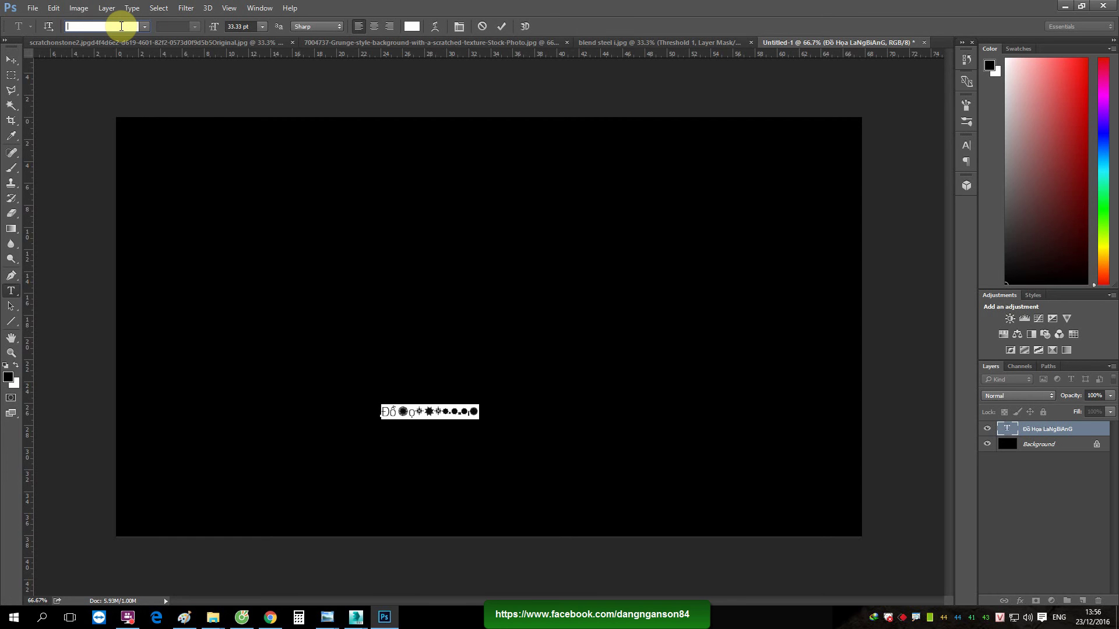
scroll(121, 26, "up", 2)
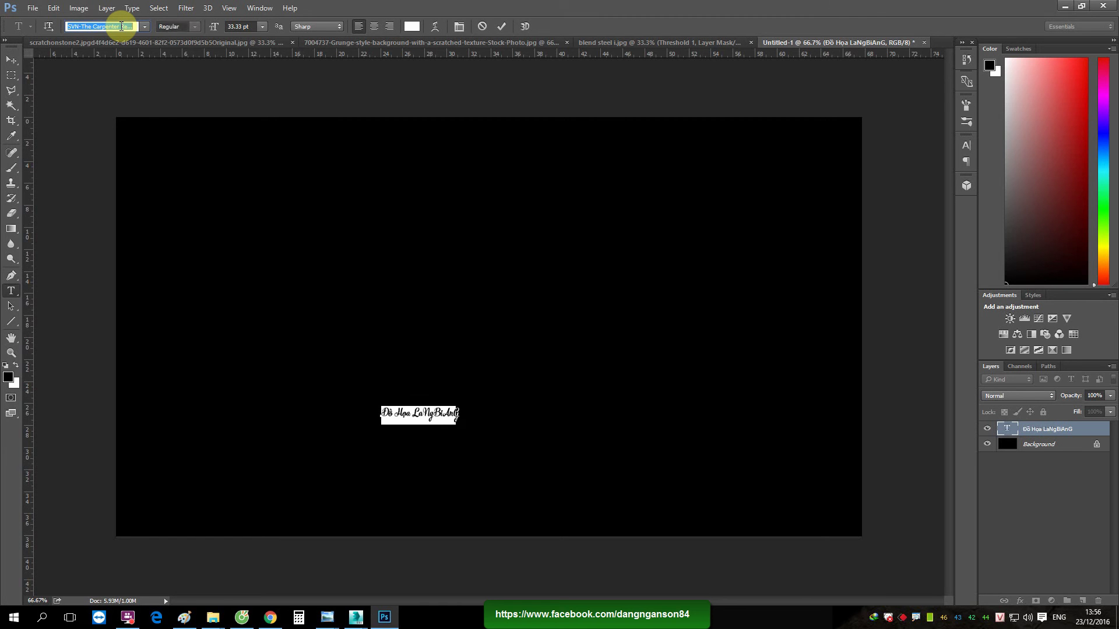
scroll(121, 27, "up", 1)
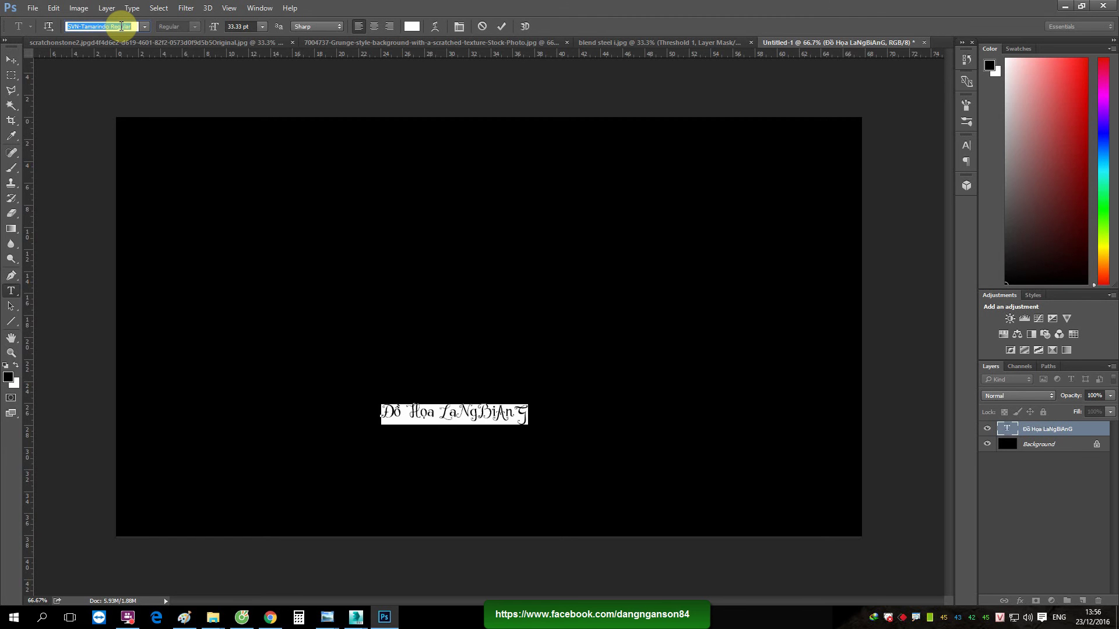
scroll(121, 27, "up", 1)
scroll(120, 26, "up", 2)
scroll(121, 27, "up", 1)
scroll(120, 26, "up", 1)
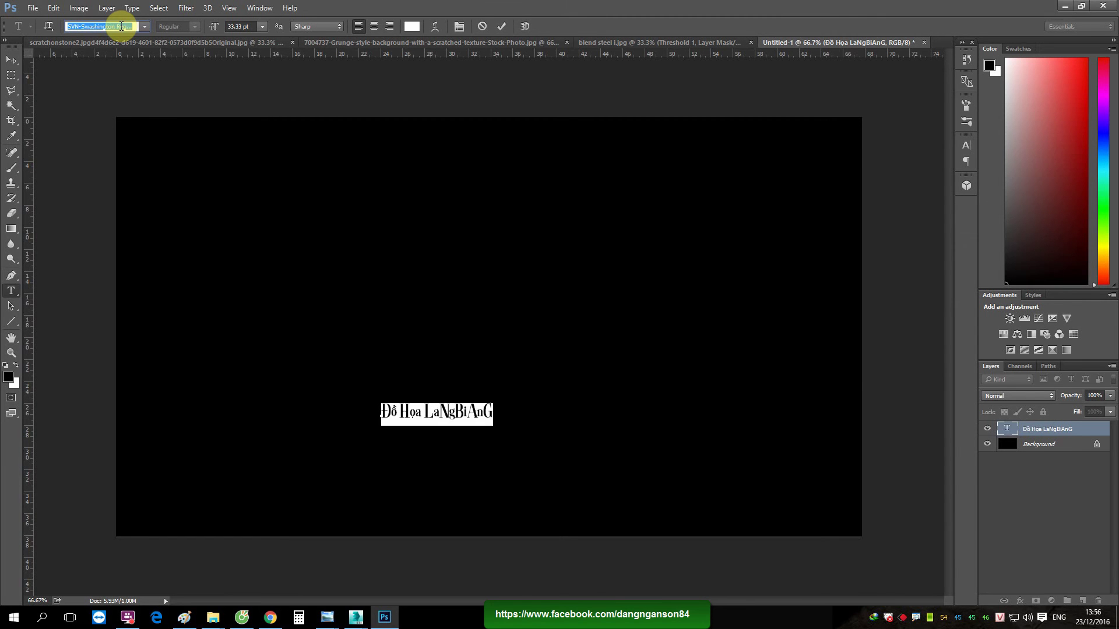
Commit the title text and nudge it slightly right and down
left_click(1009, 434)
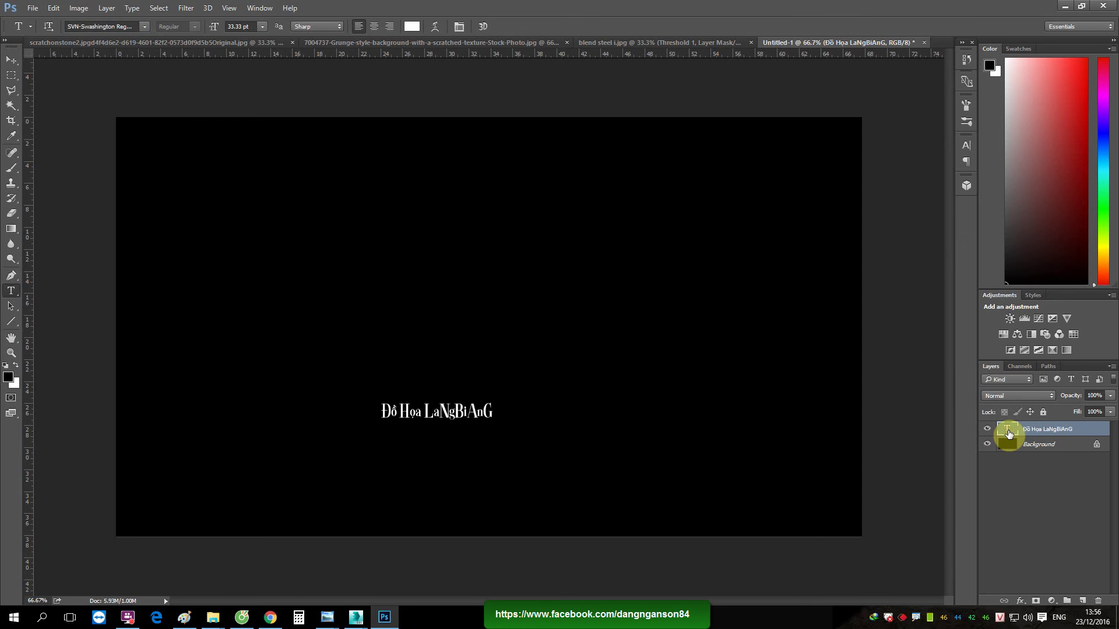
key("v")
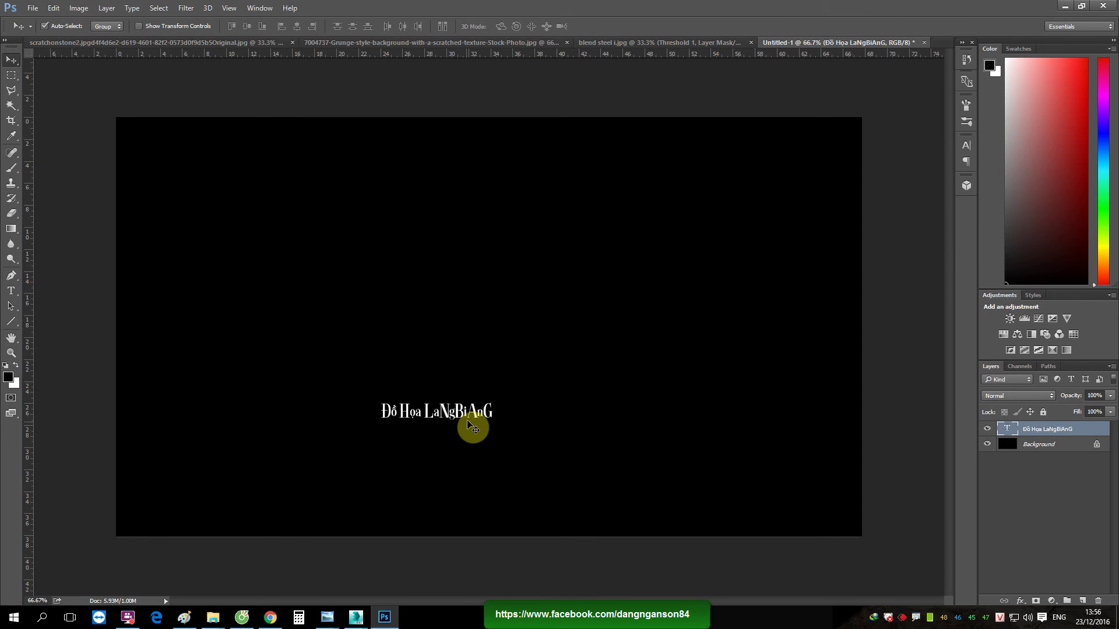
mouse_move(476, 417)
left_mouse_down()
mouse_move(525, 440)
mouse_move(511, 432)
mouse_move(736, 331)
left_mouse_up()
scroll(494, 450, "up", 2, "alt")
scroll(494, 450, "up", 1, "alt")
Scale the title up to about 215% and move it down-left into the lower middle
key("ctrl+t")
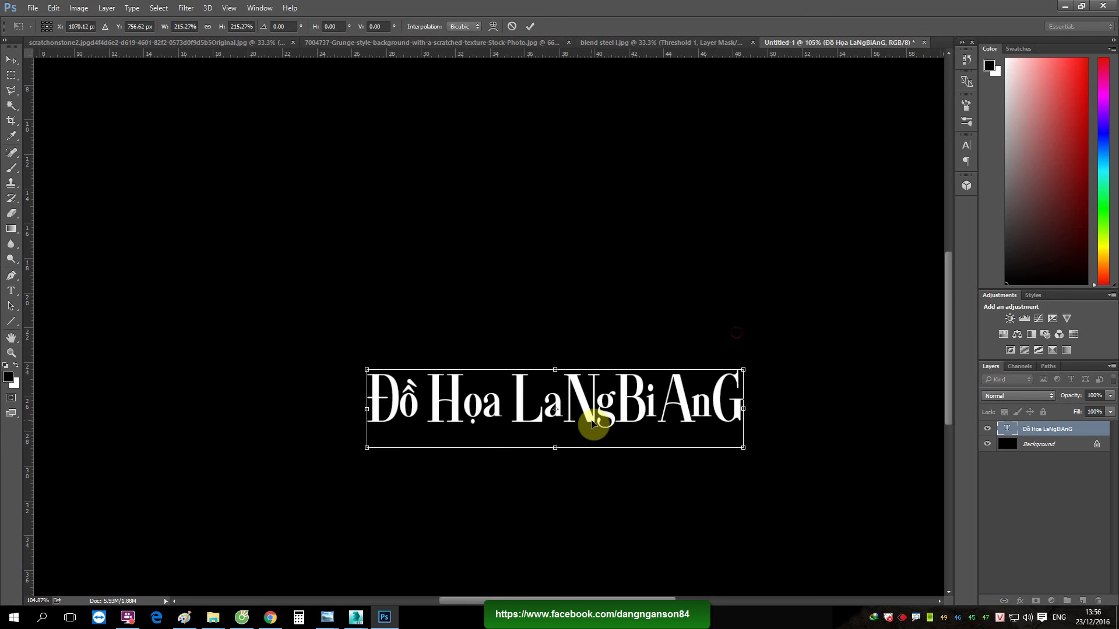
left_click_drag(622, 408, 544, 449)
key("Return")
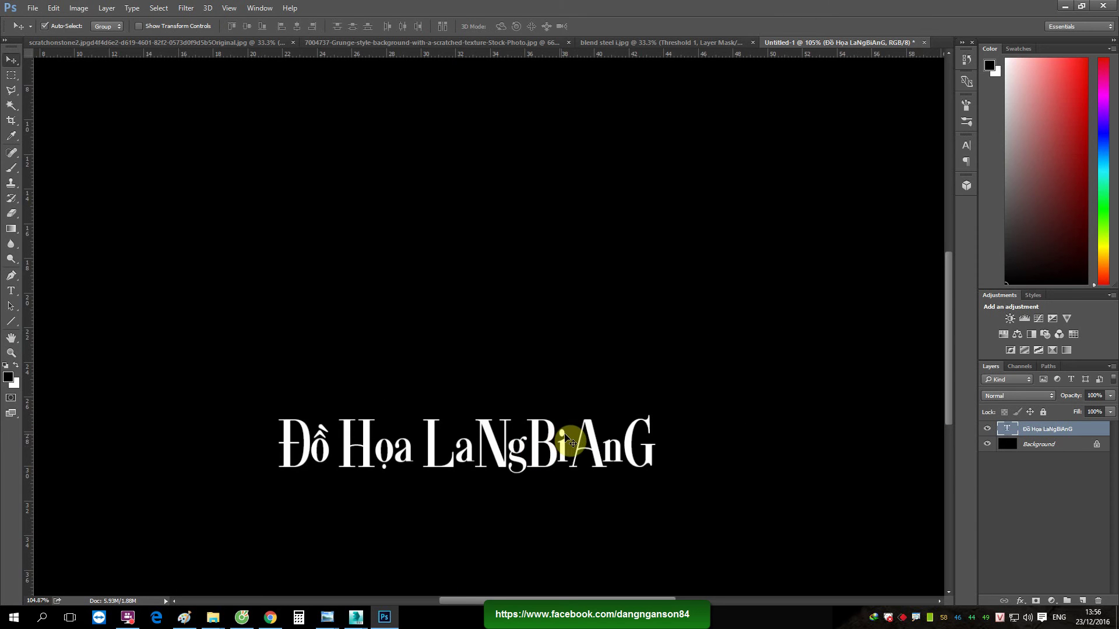
scroll(589, 376, "down", 5, "alt")
scroll(437, 465, "up", 1, "alt")
scroll(406, 445, "up", 2, "alt")
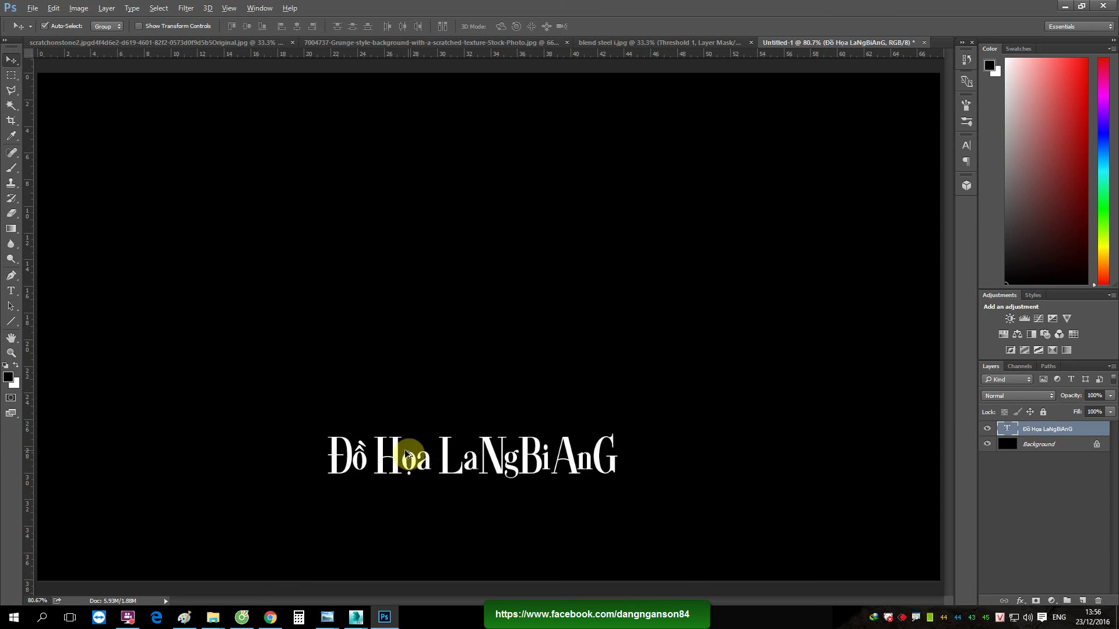
scroll(400, 494, "up", 3, "alt")
scroll(405, 490, "up", 3, "alt")
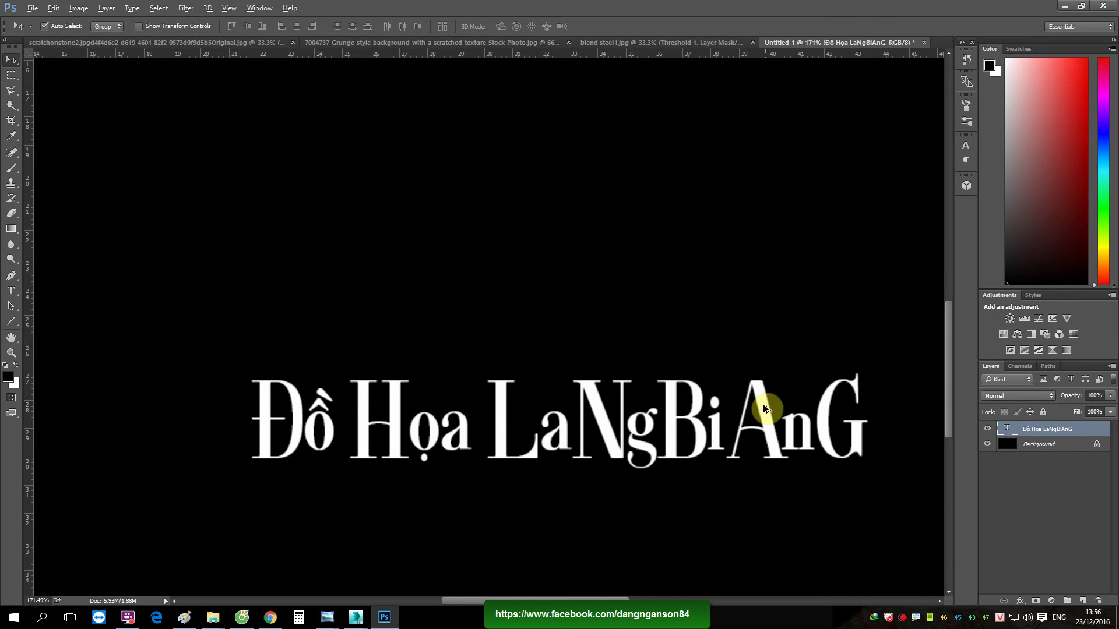
Zoom around to review the title's placement, then select the Brush tool
scroll(425, 388, "down", 1, "alt")
scroll(479, 398, "down", 3, "alt")
scroll(435, 510, "down", 3, "alt")
scroll(454, 494, "up", 1, "alt")
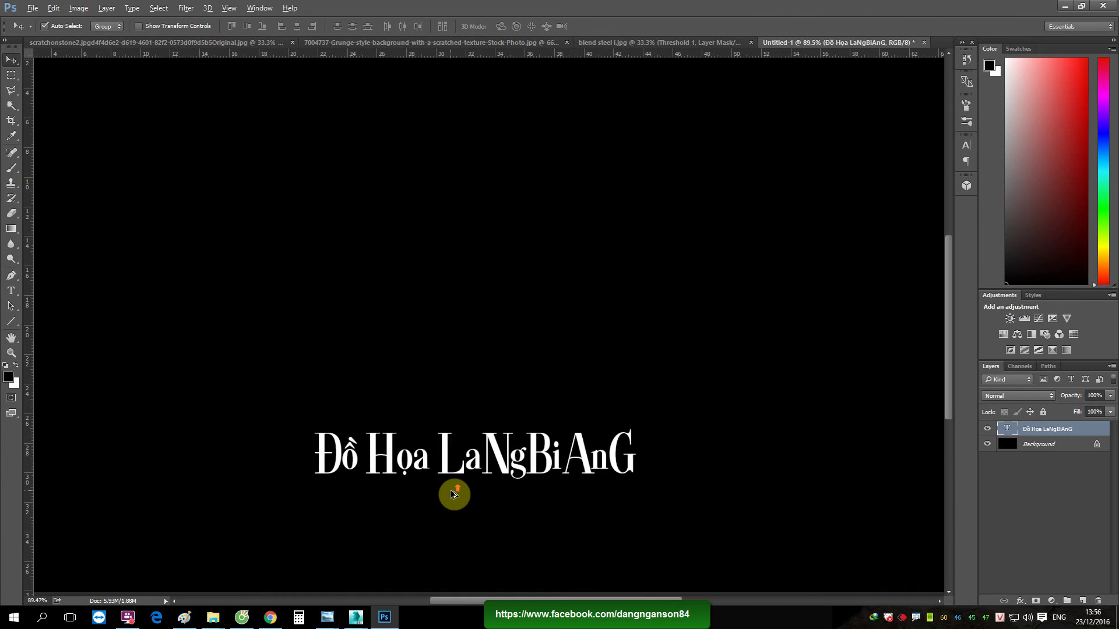
scroll(475, 469, "up", 2, "alt")
scroll(507, 449, "up", 1, "alt")
scroll(392, 445, "up", 1, "alt")
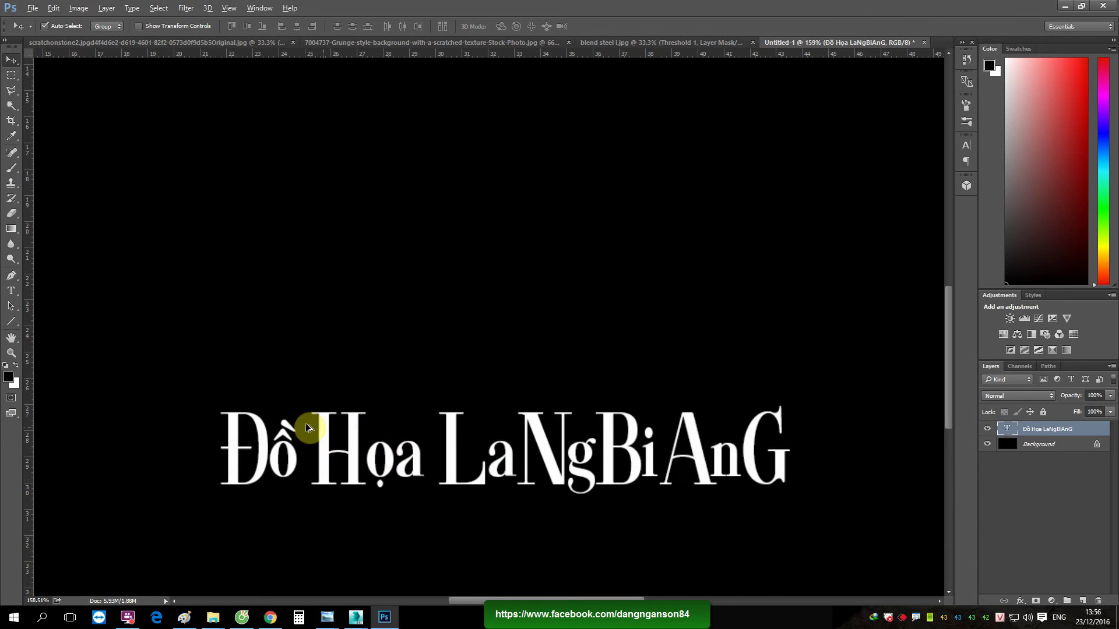
scroll(247, 419, "up", 1, "alt")
key("b")
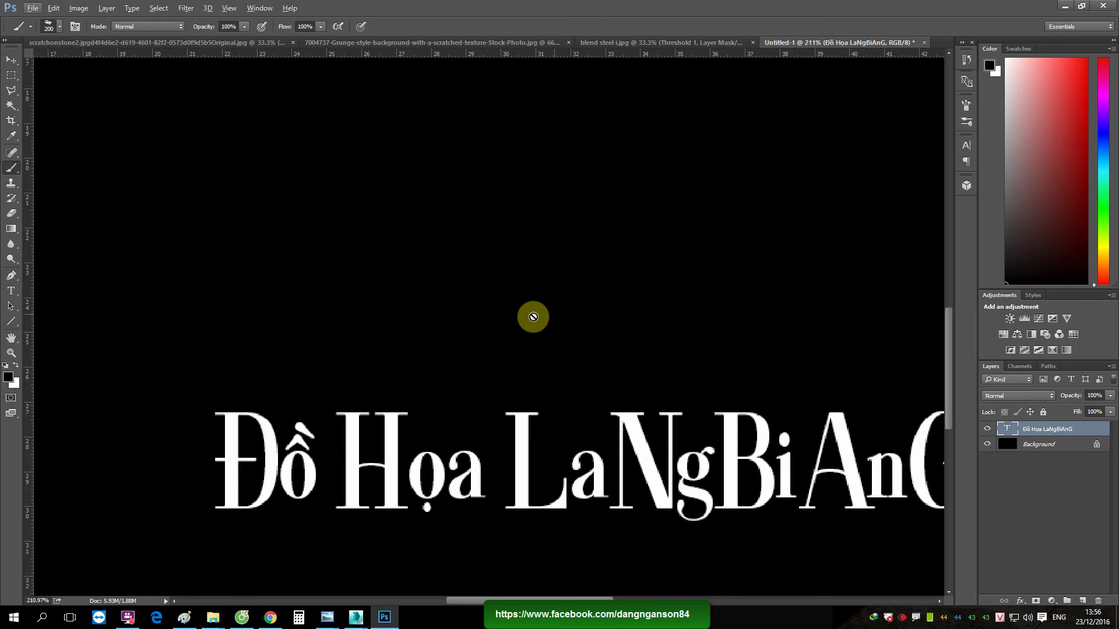
Add a new layer and ready a white grunge brush at size 80
left_click(1082, 600)
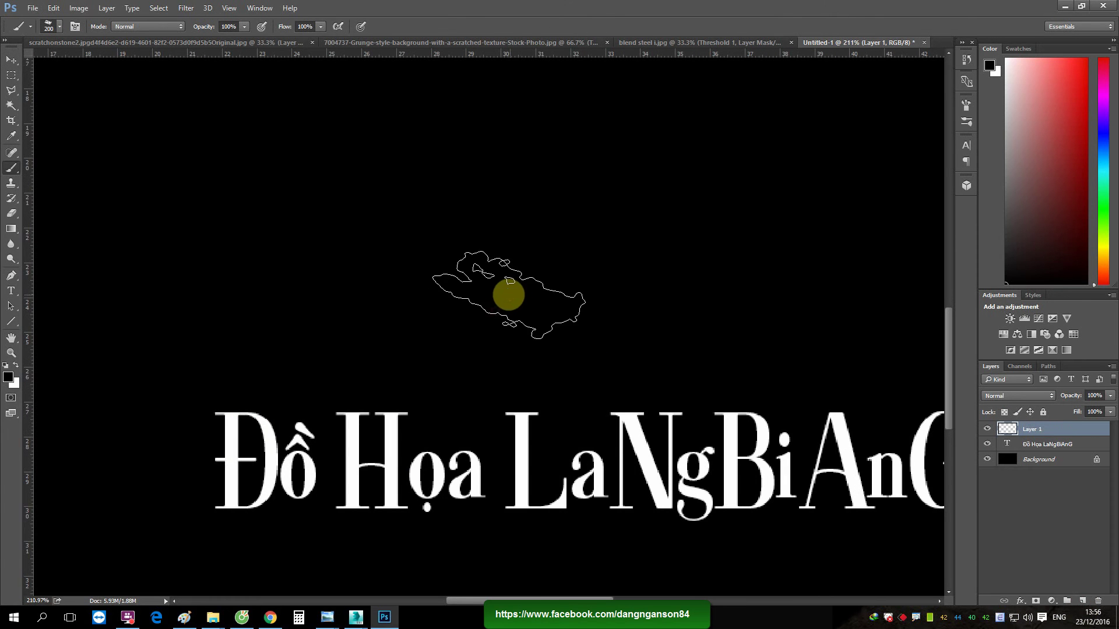
right_click(513, 294)
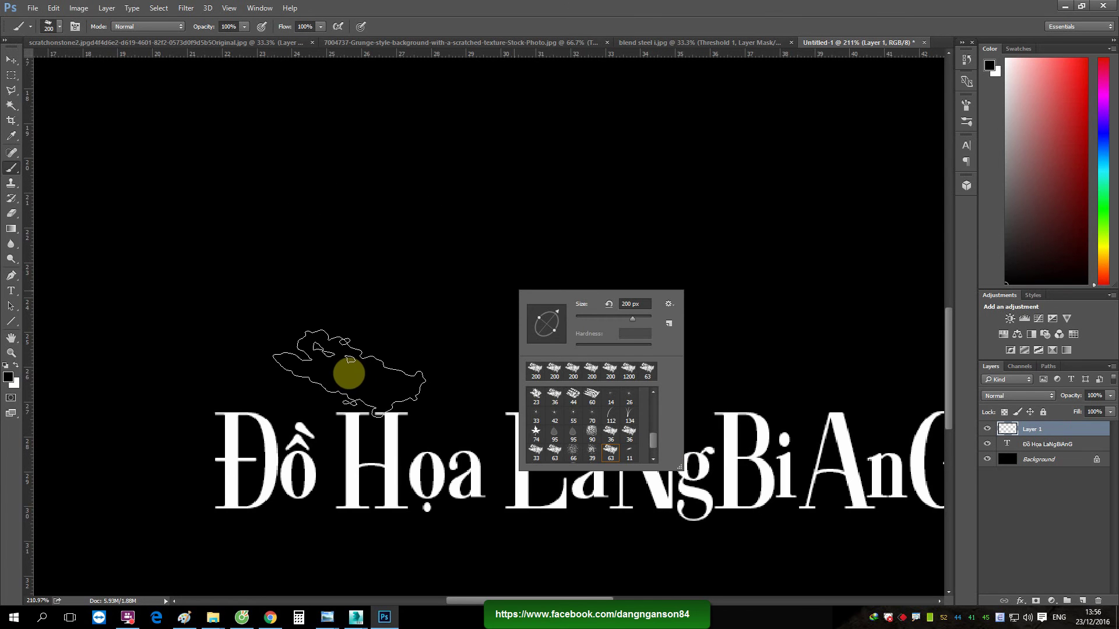
key("Escape")
key("x")
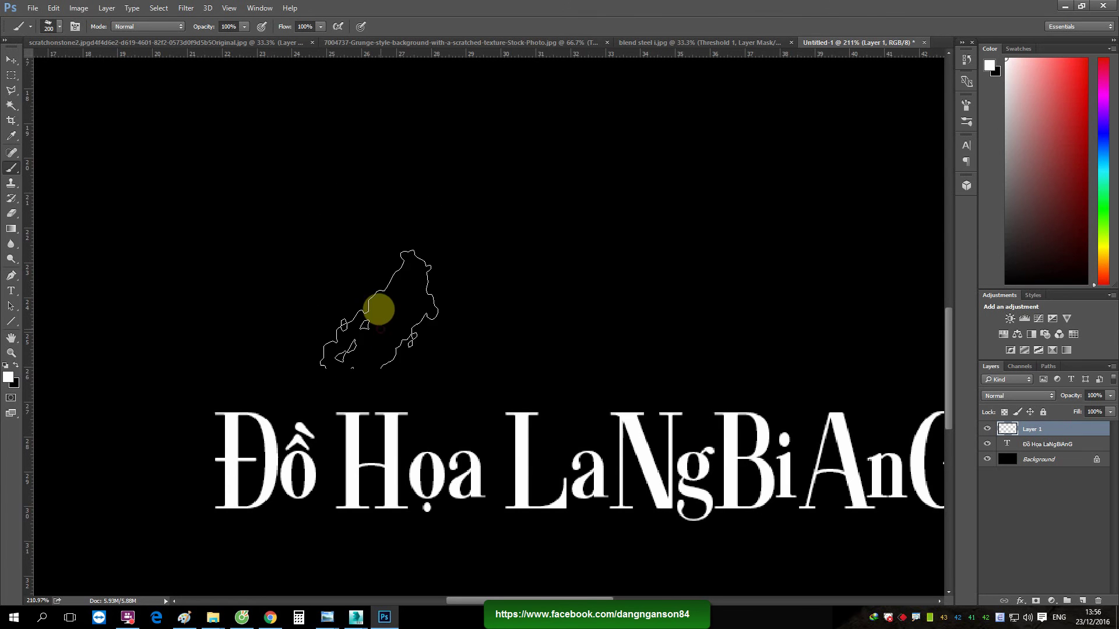
left_click_drag(370, 362, 419, 367)
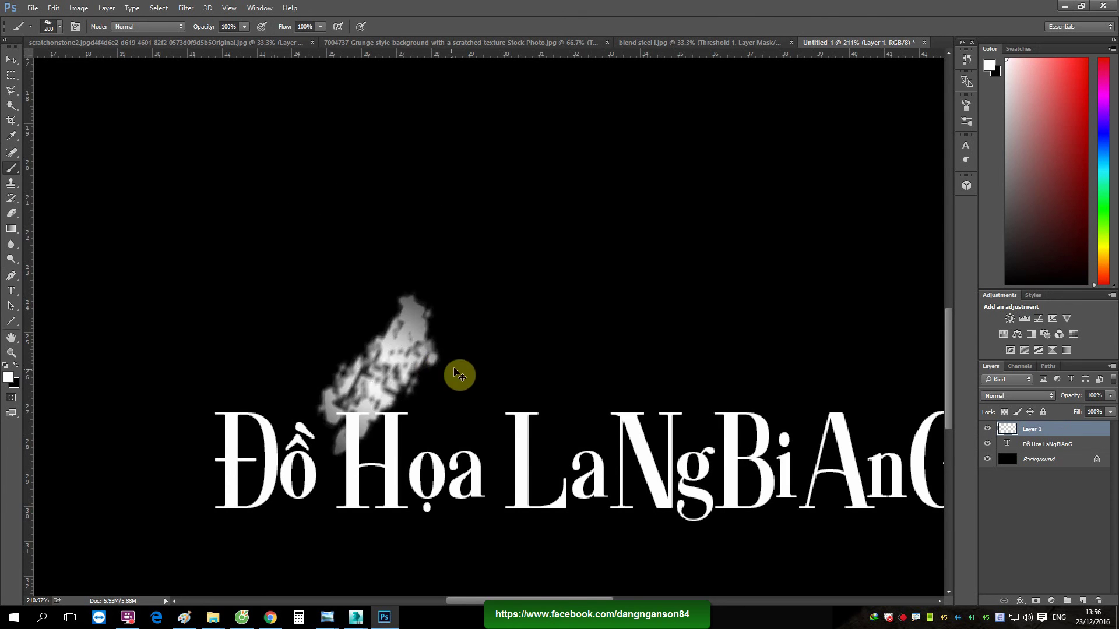
key("ctrl+z")
scroll(492, 367, "down", 2, "alt")
scroll(461, 402, "up", 1, "alt")
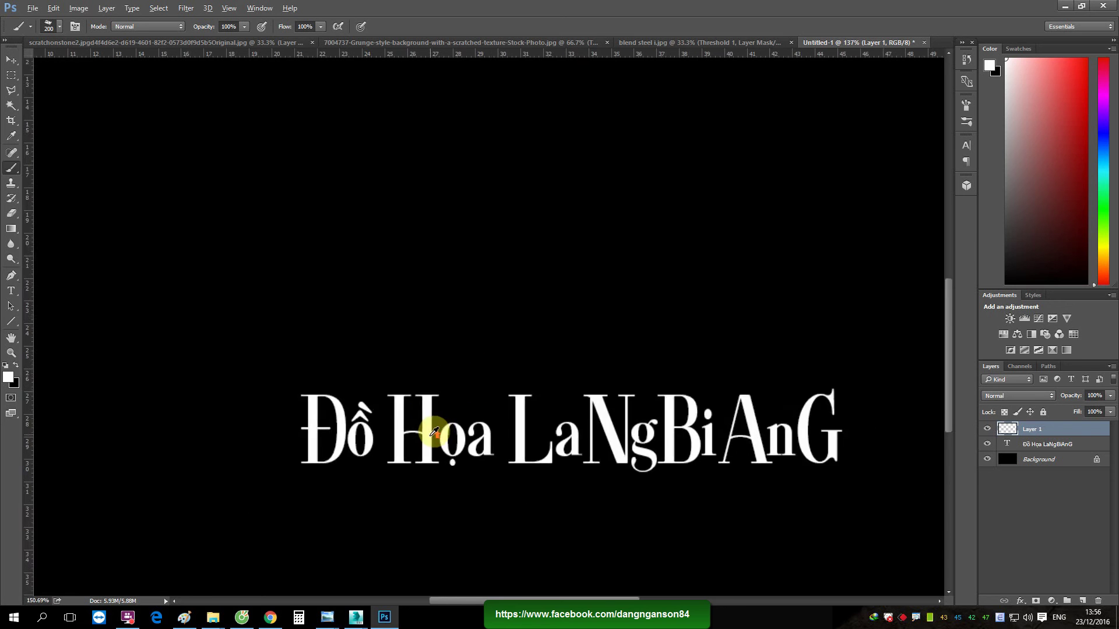
scroll(443, 428, "up", 2, "alt")
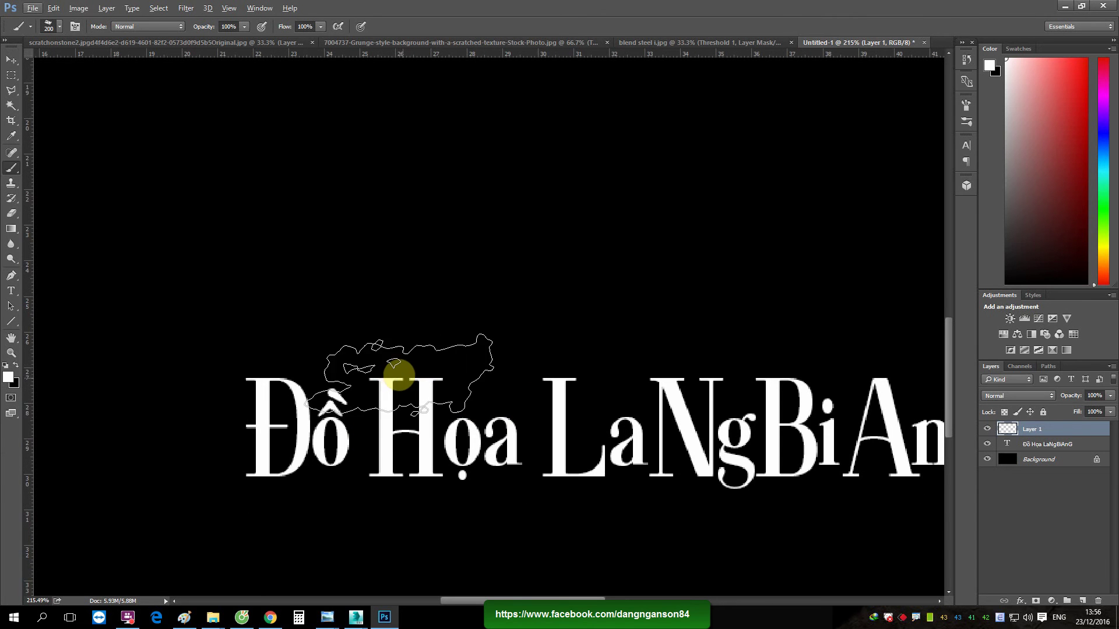
key("bracketleft")
key("bracketleft")
key("bracketleft")
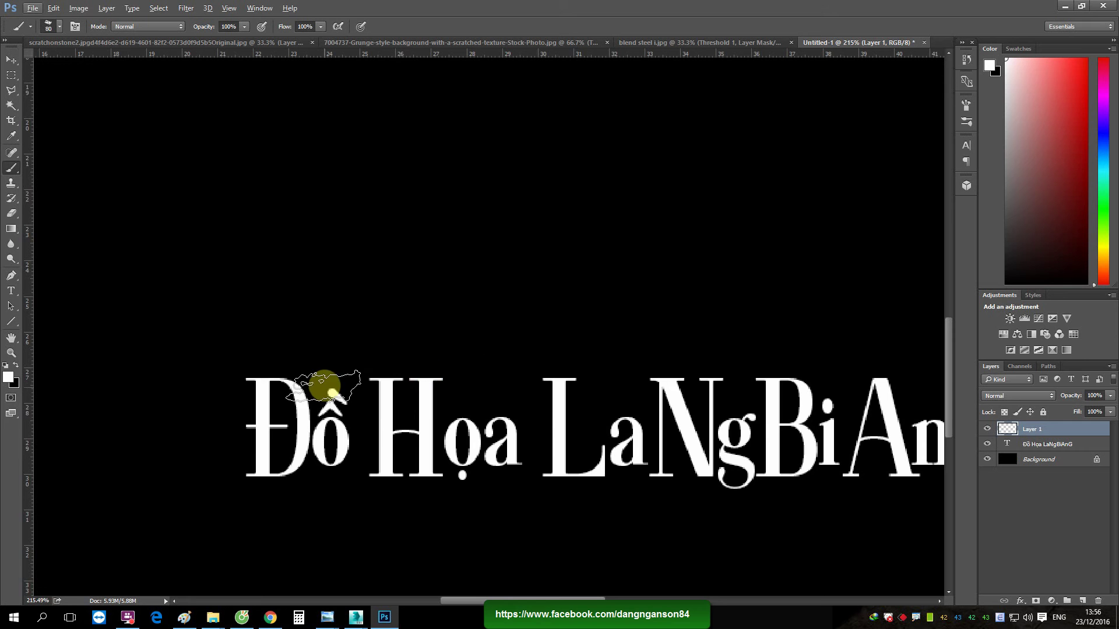
Dab white grunge clouds at size 70 around Đồ, Họa, L and above aNgB
left_click(284, 361)
key("bracketleft")
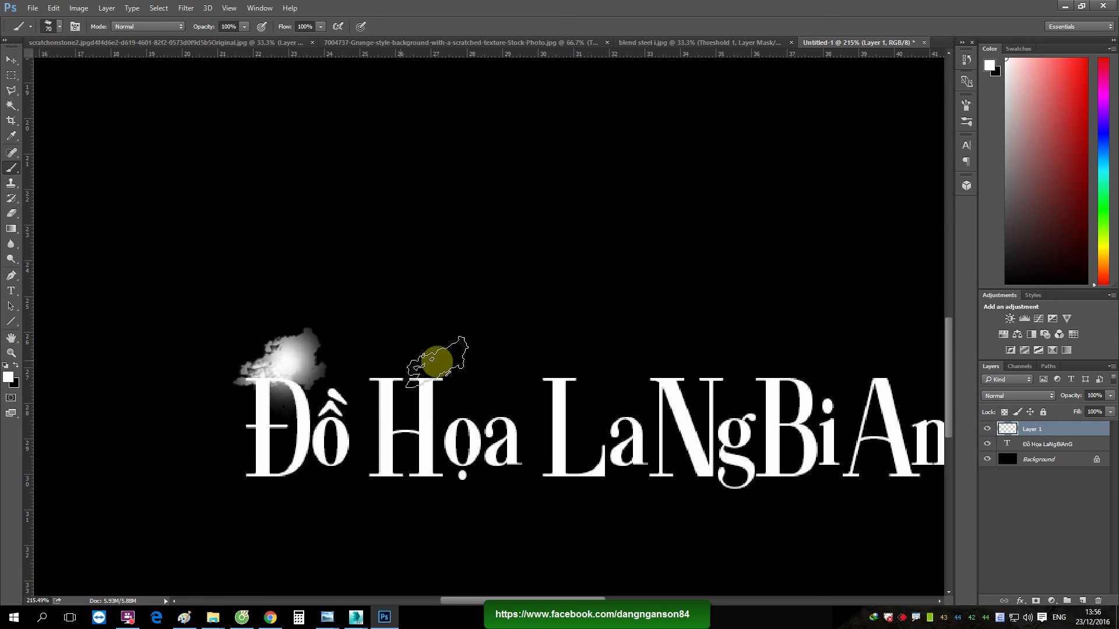
left_click(288, 472)
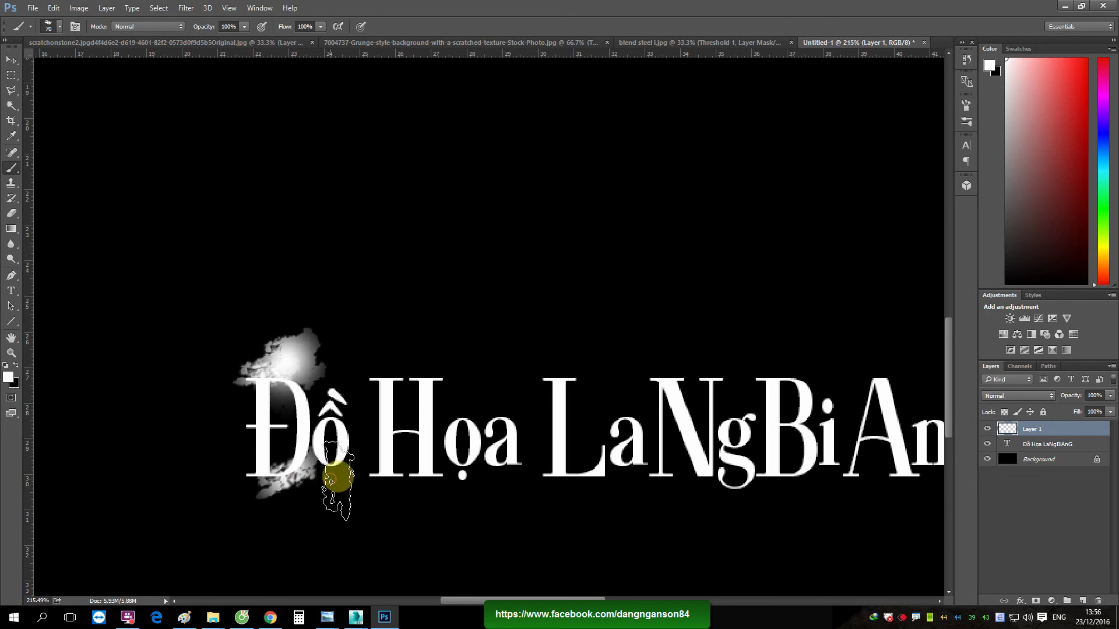
left_click_drag(331, 479, 457, 475)
left_click(532, 513)
left_click(569, 399)
left_click(629, 366)
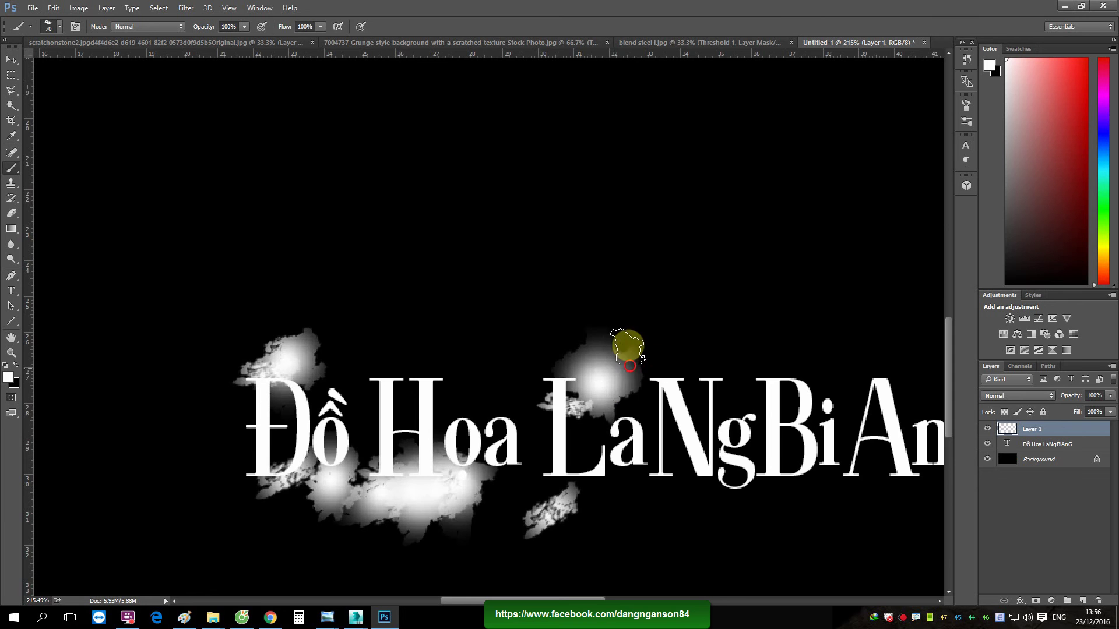
left_click(681, 341)
left_click(737, 341)
left_click(804, 341)
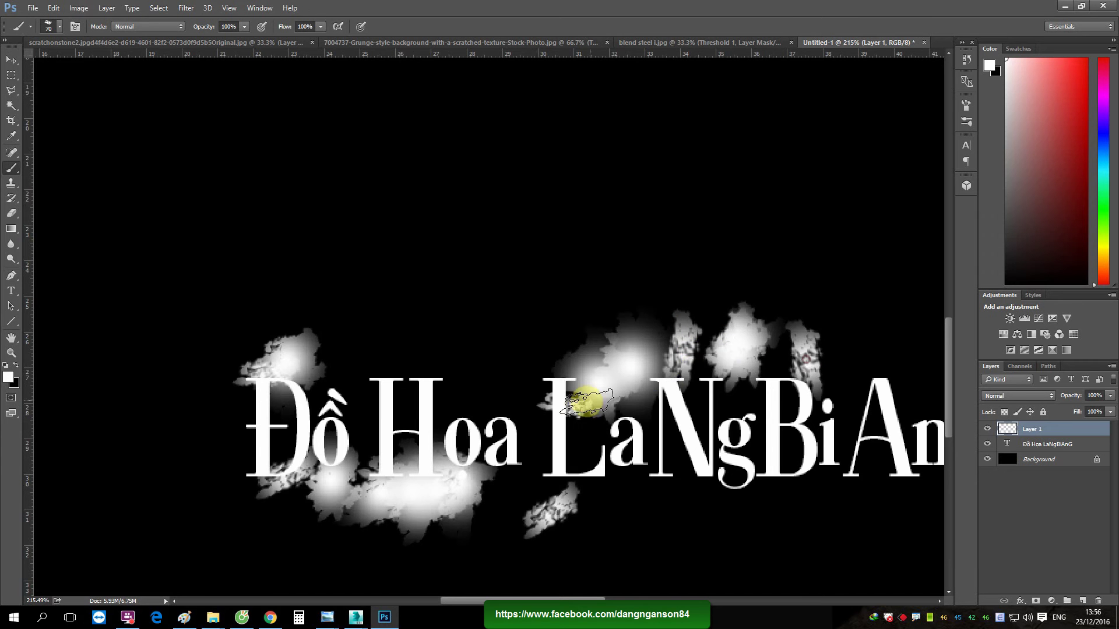
Paint larger white clouds below NgB and around A and G, then darken below gB in black
left_click_drag(587, 402, 387, 325)
left_click_drag(443, 431, 583, 443)
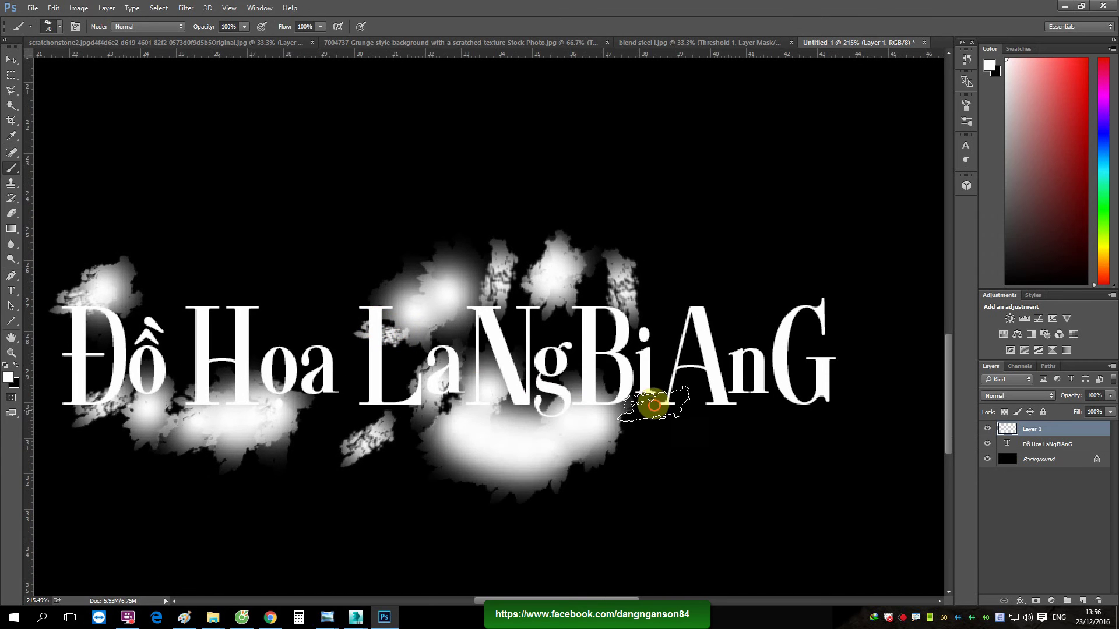
left_click(746, 449)
left_click(719, 297)
left_click(839, 285)
left_click(863, 368)
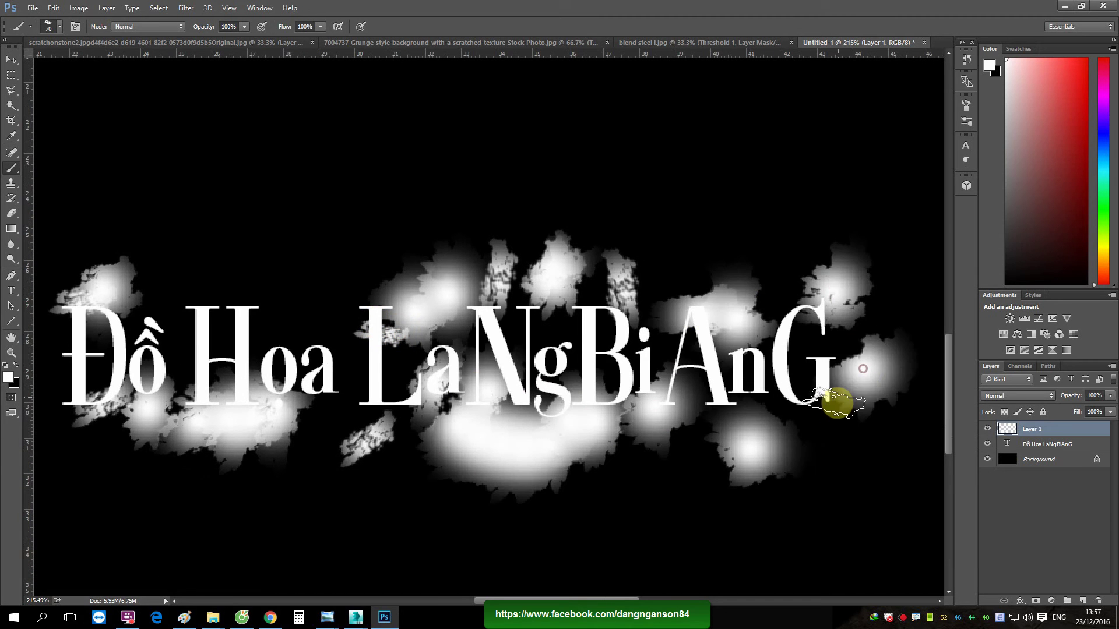
key("x")
left_click_drag(618, 431, 577, 402)
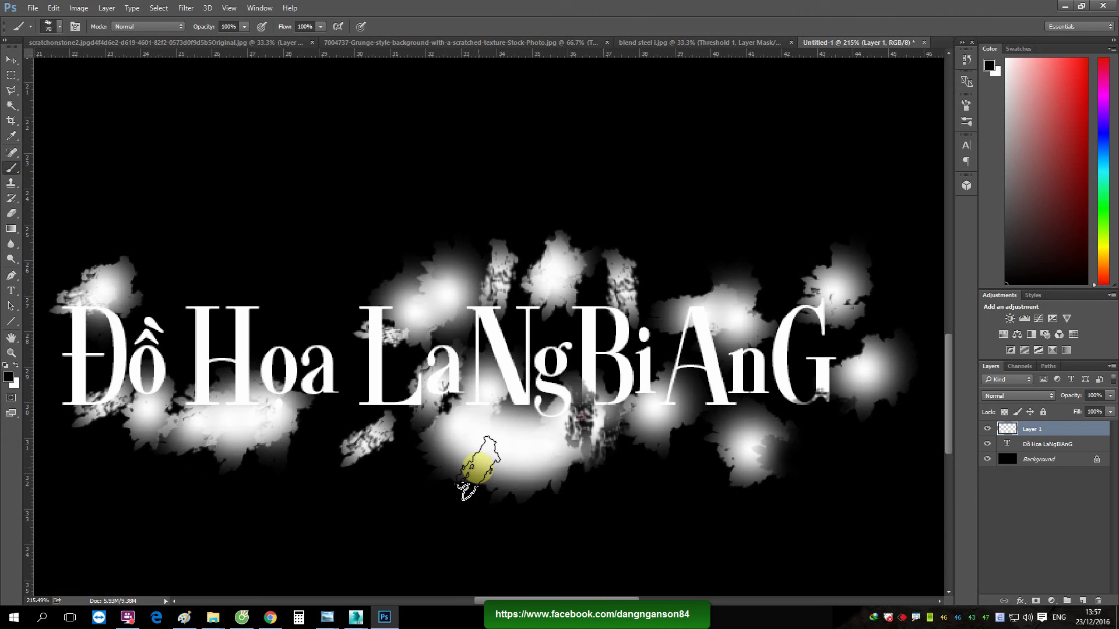
Paint black grunge strokes below LaN, above the A, and around n, G and B
mouse_move(478, 466)
left_mouse_down()
mouse_move(425, 420)
mouse_move(387, 425)
mouse_move(369, 399)
mouse_move(399, 320)
mouse_move(295, 350)
mouse_move(327, 367)
mouse_move(219, 350)
mouse_move(277, 316)
mouse_move(325, 400)
mouse_move(55, 312)
mouse_move(82, 396)
left_mouse_up()
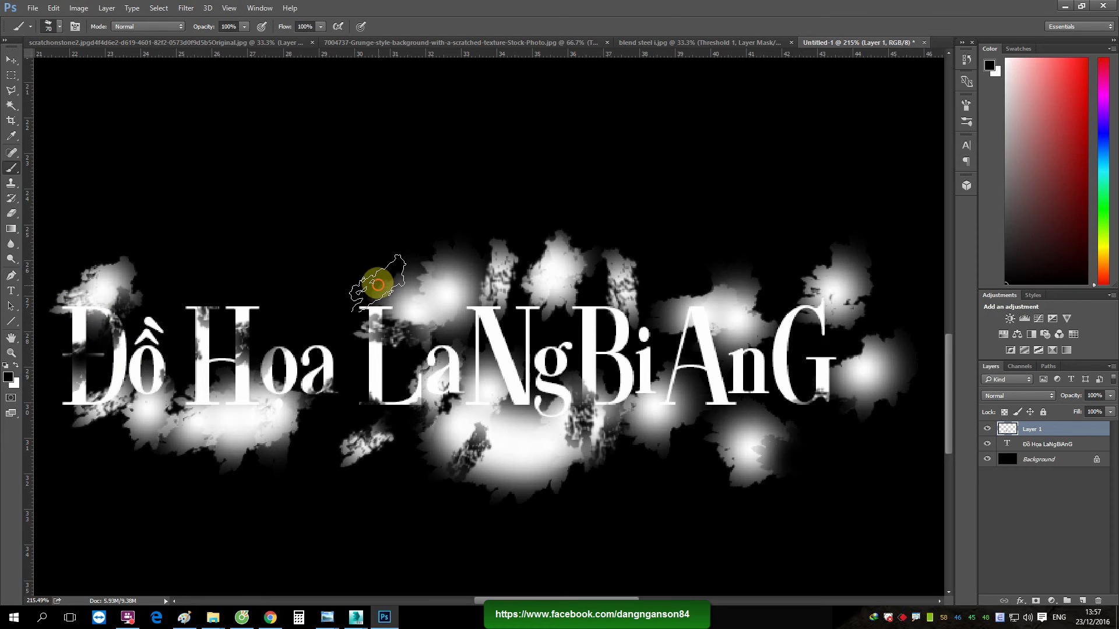
left_click_drag(738, 300, 716, 344)
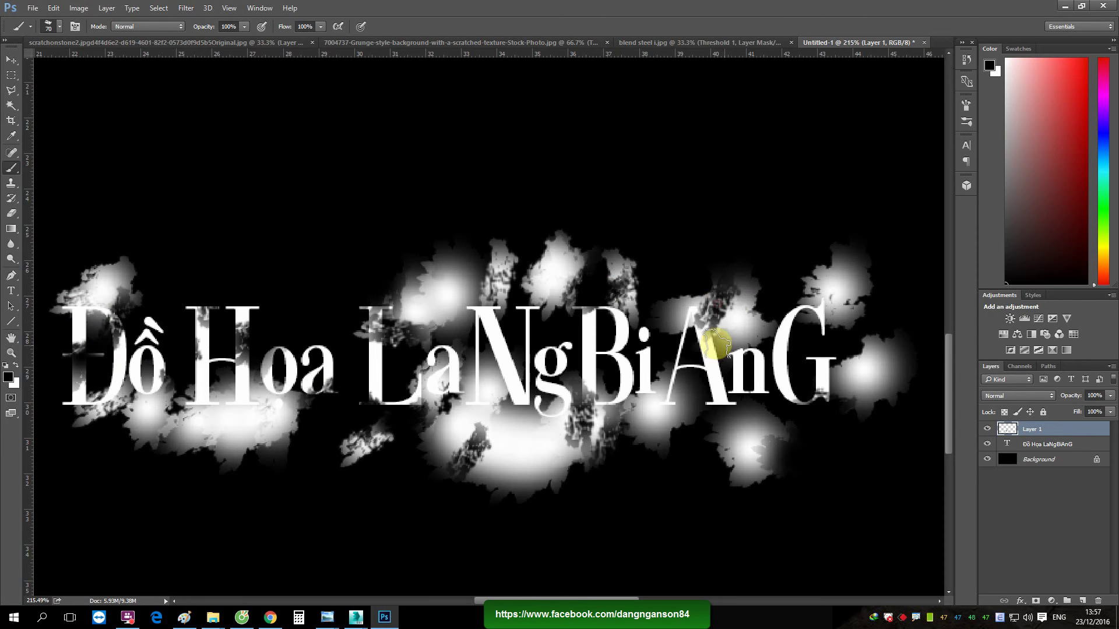
mouse_move(781, 420)
left_mouse_down()
mouse_move(794, 320)
mouse_move(836, 375)
mouse_move(781, 387)
left_mouse_up()
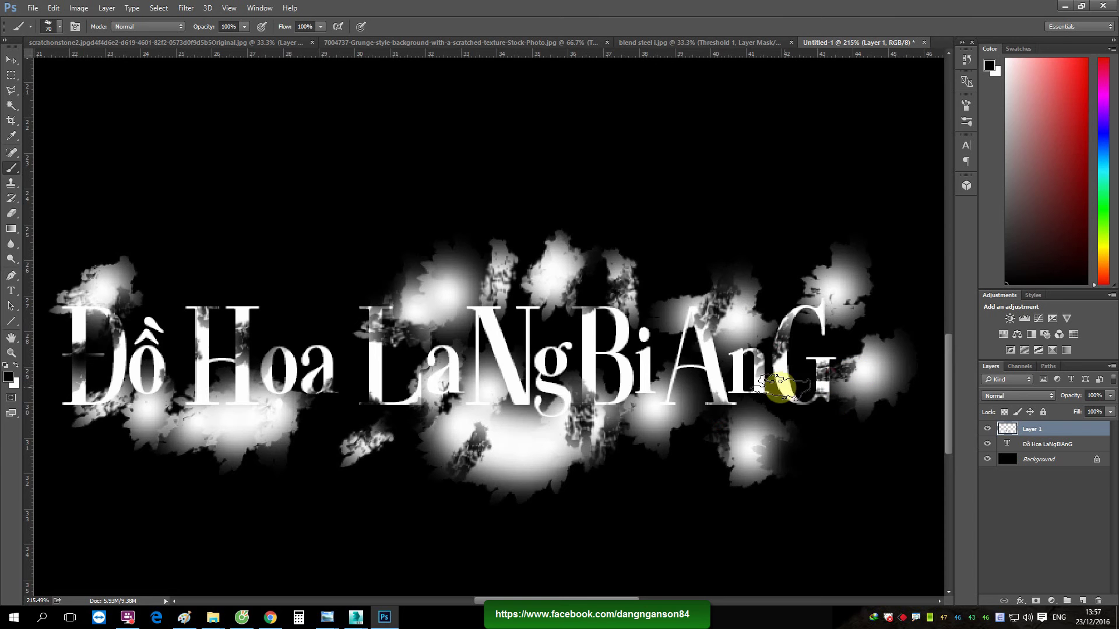
mouse_move(739, 462)
left_mouse_down()
mouse_move(654, 399)
mouse_move(652, 373)
left_mouse_up()
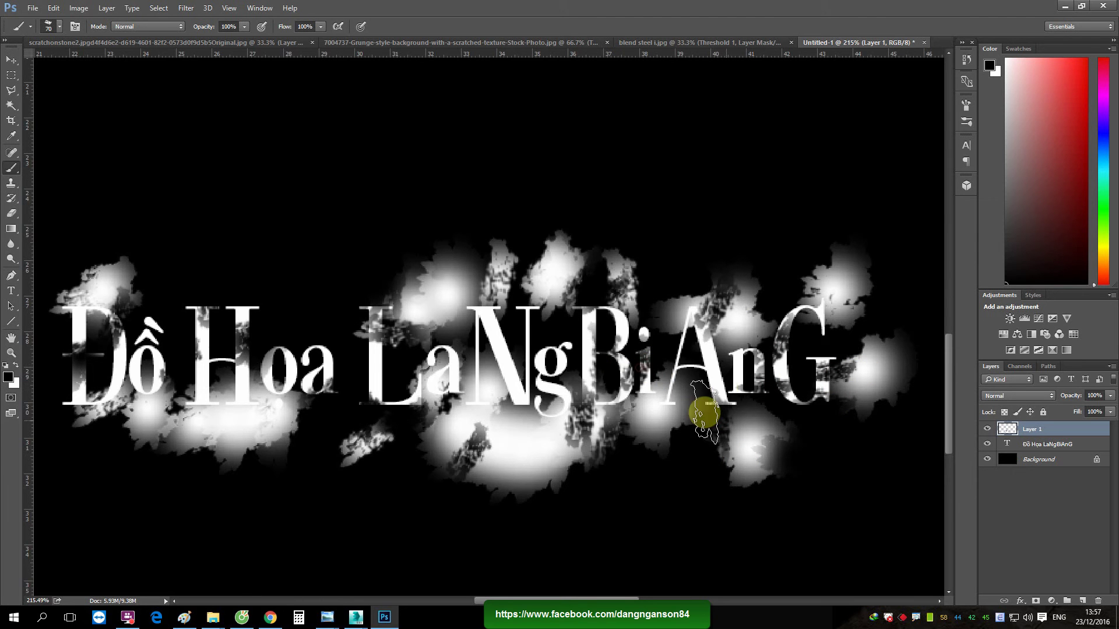
scroll(563, 437, "down", 1, "alt")
scroll(297, 424, "down", 1, "alt")
scroll(399, 370, "up", 2, "alt")
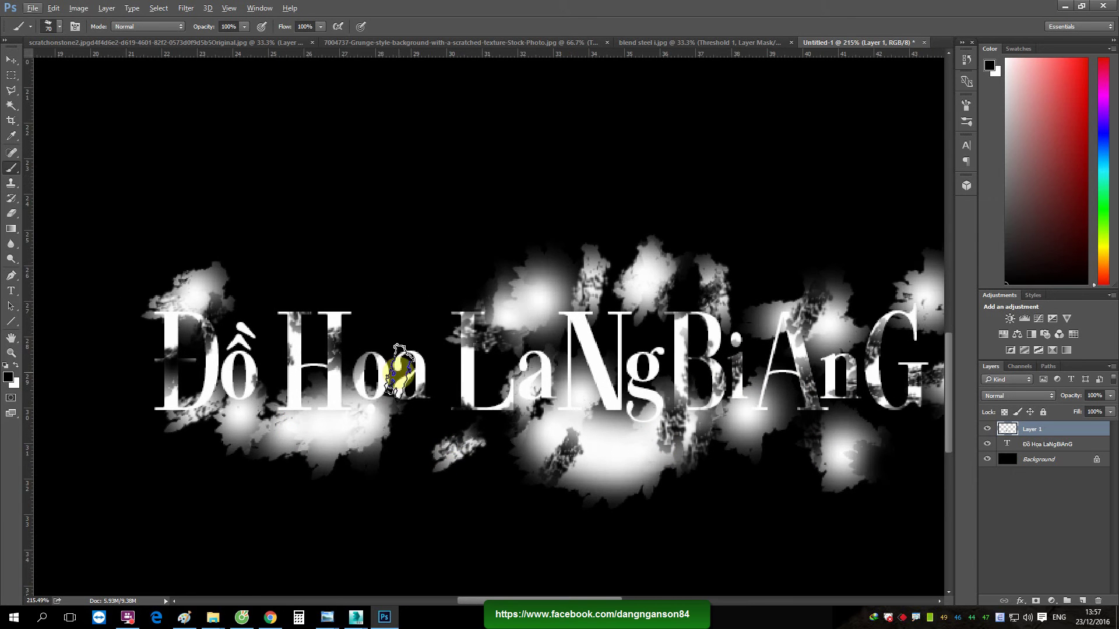
Darken the clouds around and above Đồ and LaNgB and right of the G, then zoom out to check
mouse_move(400, 370)
left_mouse_down()
mouse_move(425, 369)
mouse_move(299, 400)
mouse_move(262, 370)
mouse_move(332, 419)
mouse_move(346, 417)
left_mouse_up()
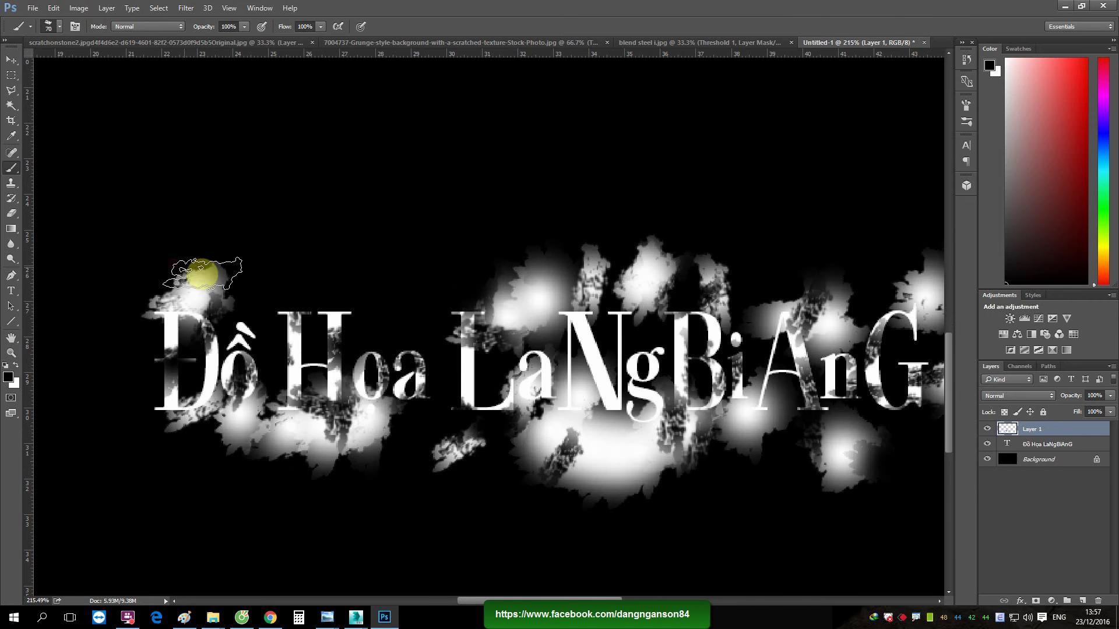
mouse_move(201, 274)
left_mouse_down()
mouse_move(512, 280)
mouse_move(645, 250)
mouse_move(574, 249)
mouse_move(831, 237)
mouse_move(598, 227)
left_mouse_up()
mouse_move(825, 349)
left_mouse_down()
mouse_move(607, 466)
mouse_move(654, 449)
mouse_move(364, 448)
mouse_move(457, 462)
mouse_move(88, 424)
mouse_move(145, 441)
mouse_move(568, 472)
left_mouse_up()
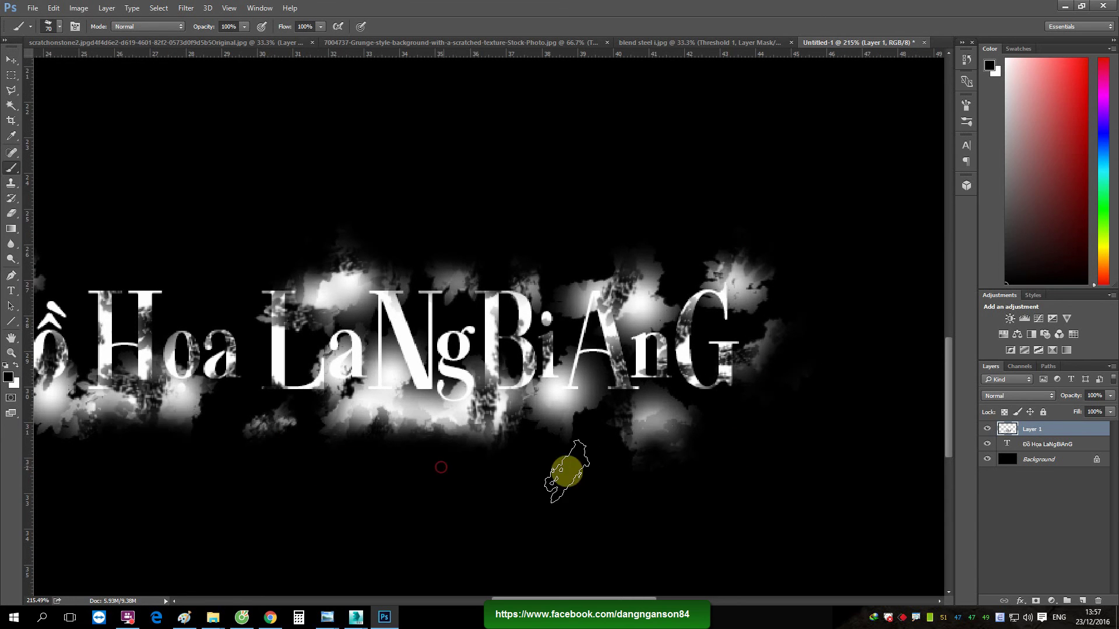
scroll(712, 406, "down", 1, "alt")
scroll(387, 400, "down", 3, "alt")
scroll(307, 400, "down", 2, "alt")
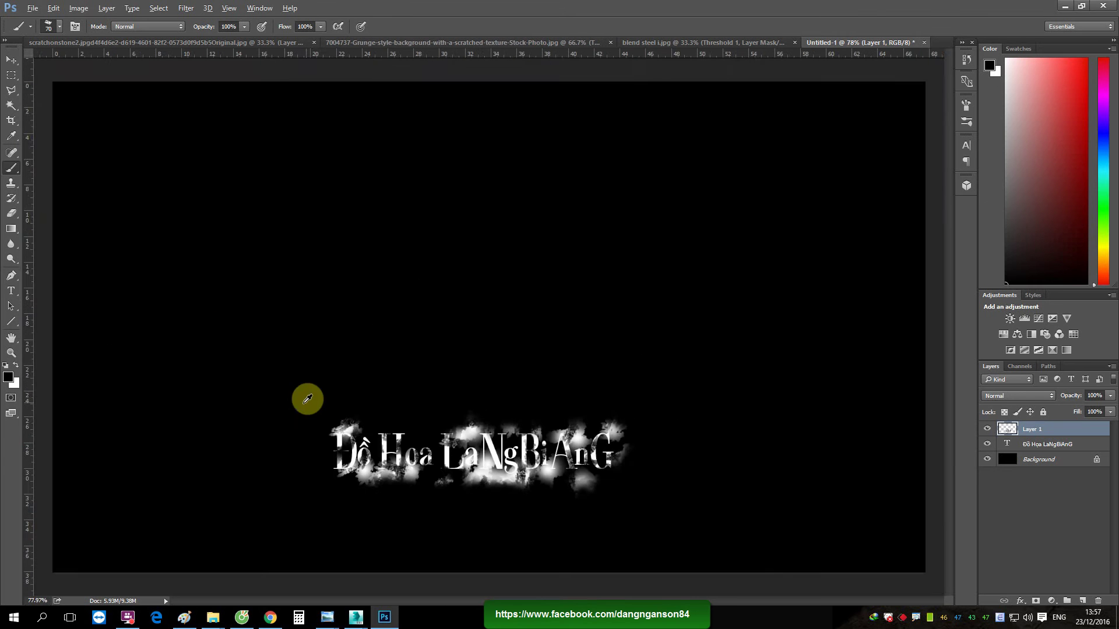
scroll(457, 492, "up", 2, "alt")
scroll(457, 492, "up", 3, "alt")
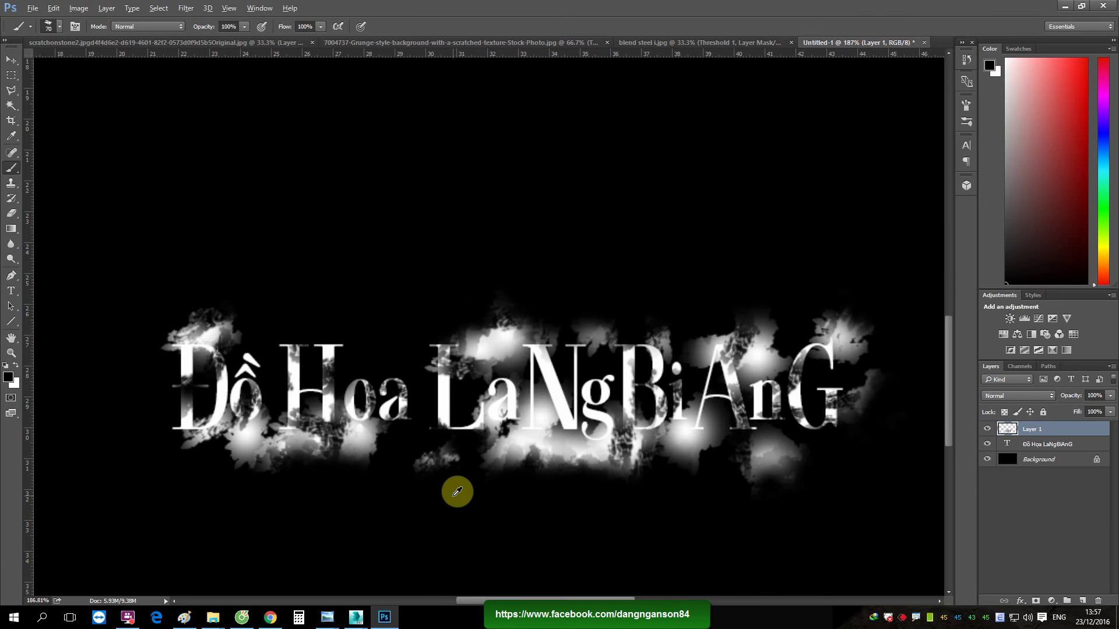
Save the artwork as JPEG 'langbiang mask' in E:\2 Lop 3dsmax online\5 Lop Online TH\B46
left_click(25, 12)
left_click(70, 137)
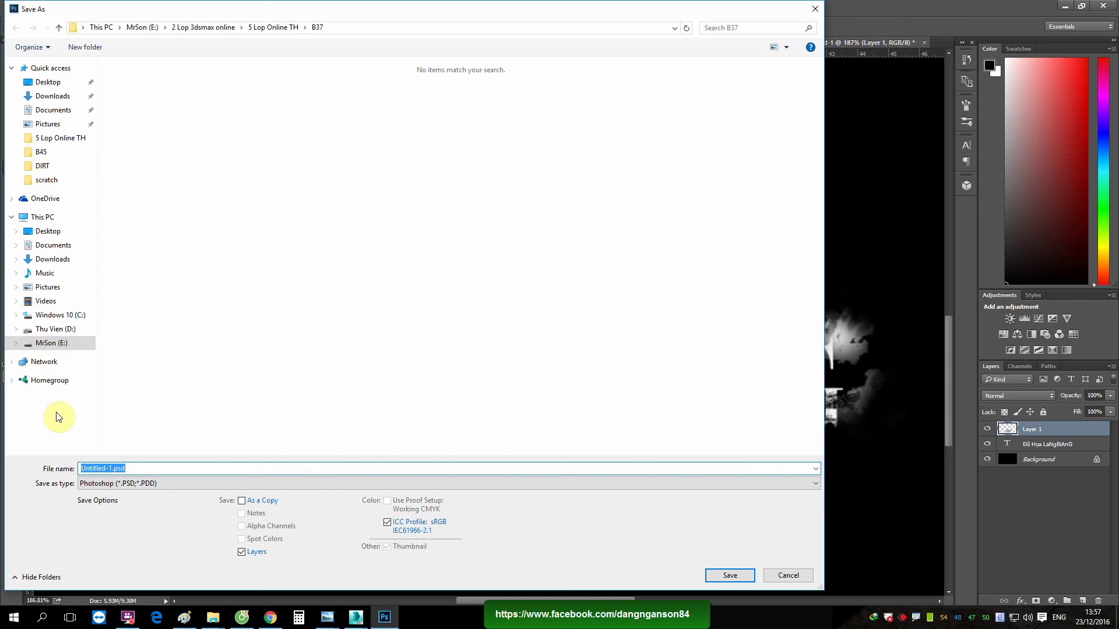
left_click(55, 347)
double_click(173, 140)
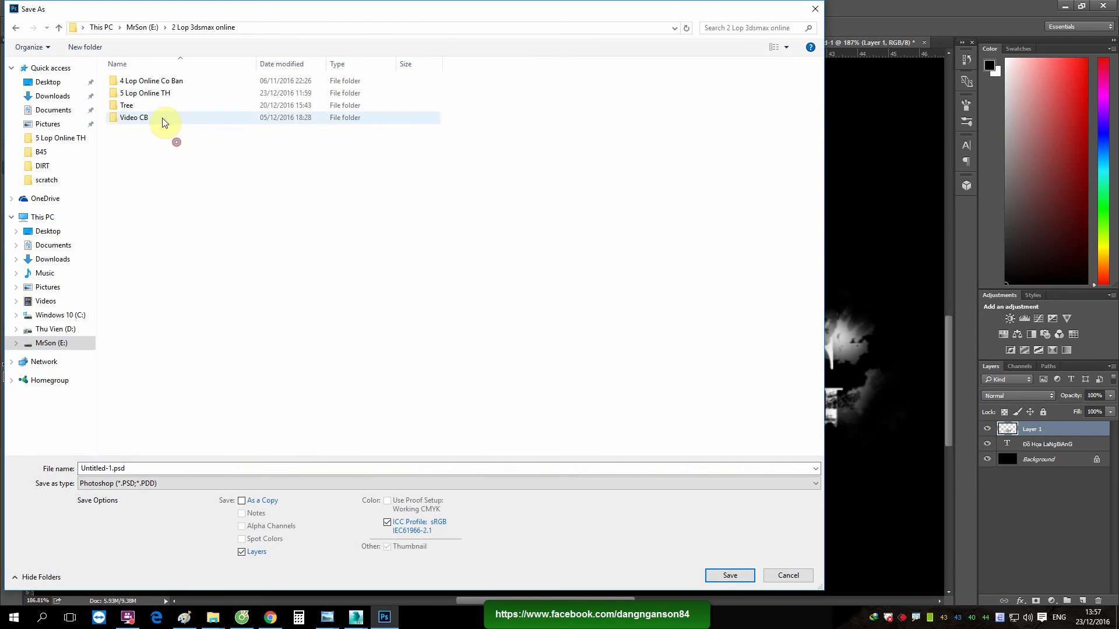
left_click(160, 94)
double_click(161, 93)
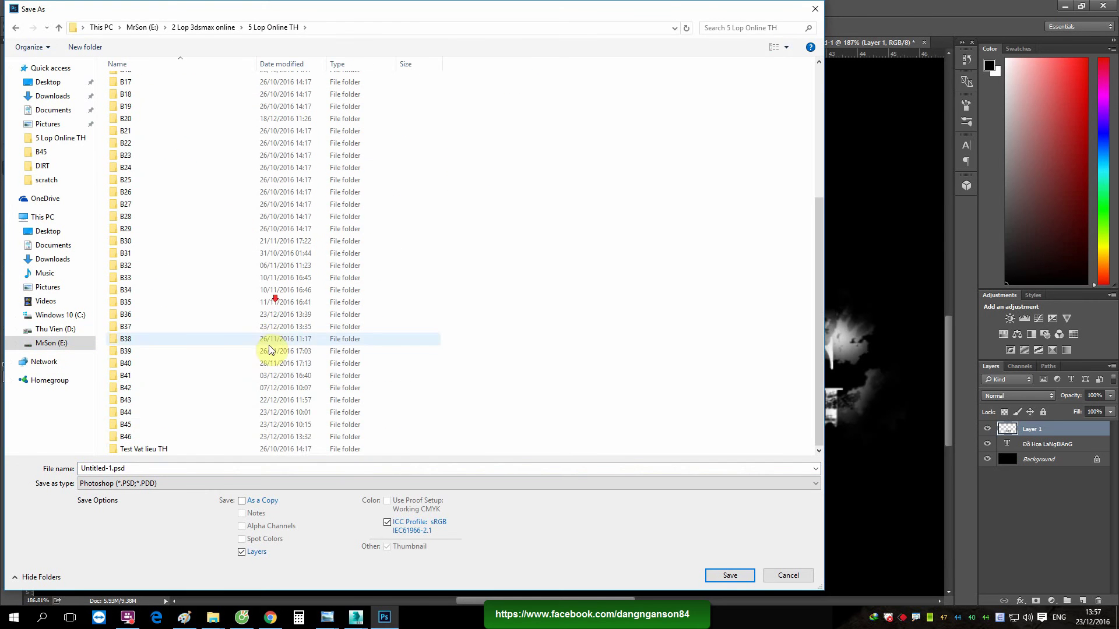
double_click(170, 435)
left_click(143, 483)
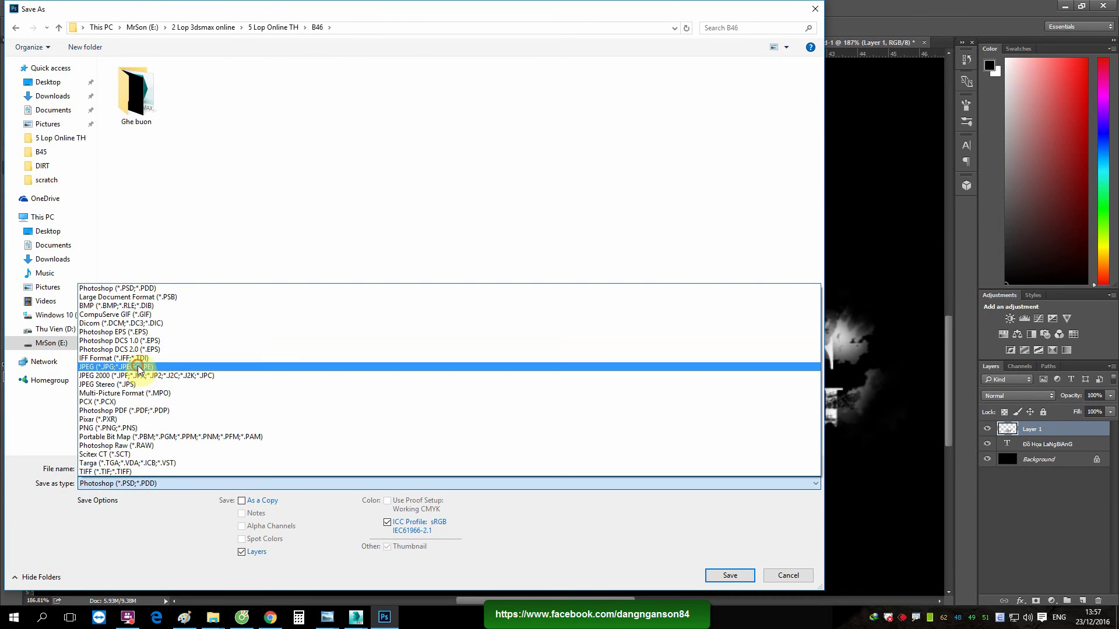
left_click(135, 338)
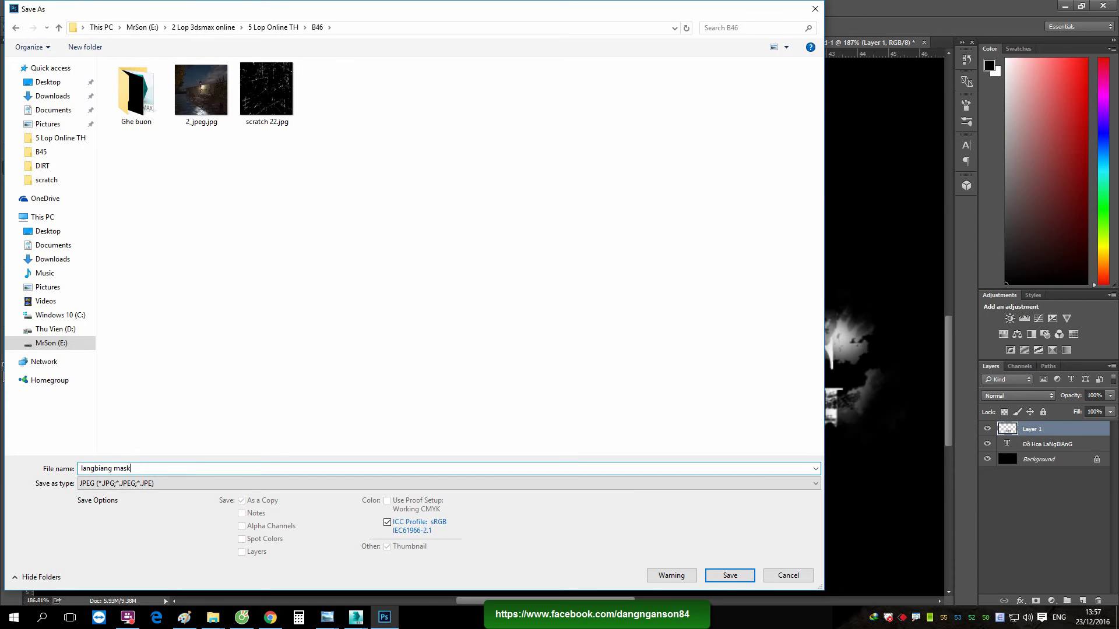
key("Return")
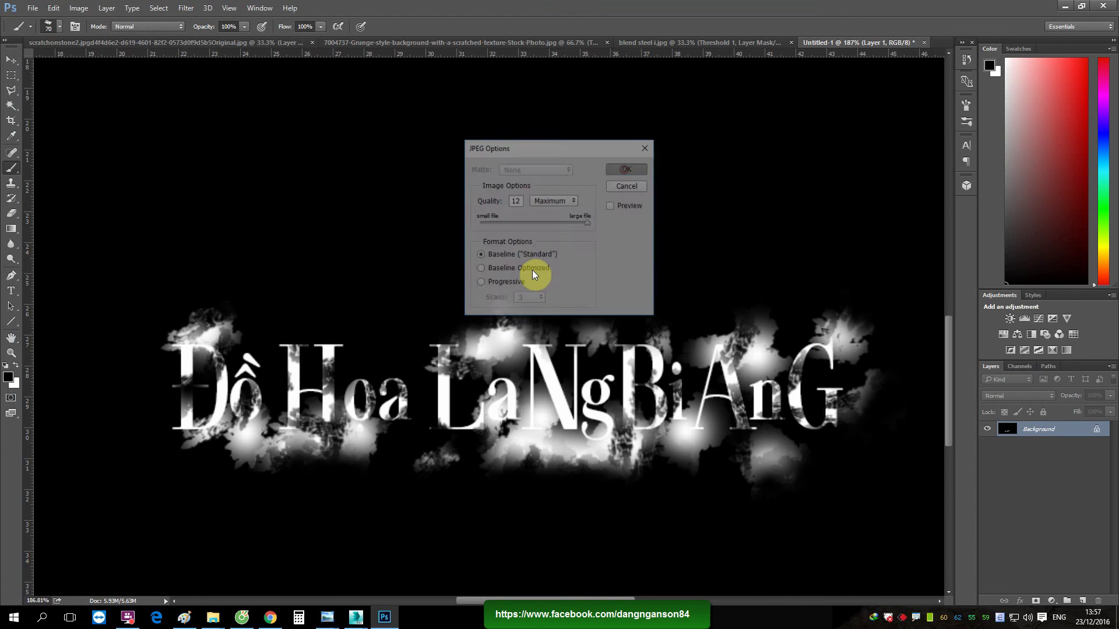
key("Return")
mouse_move(354, 617)
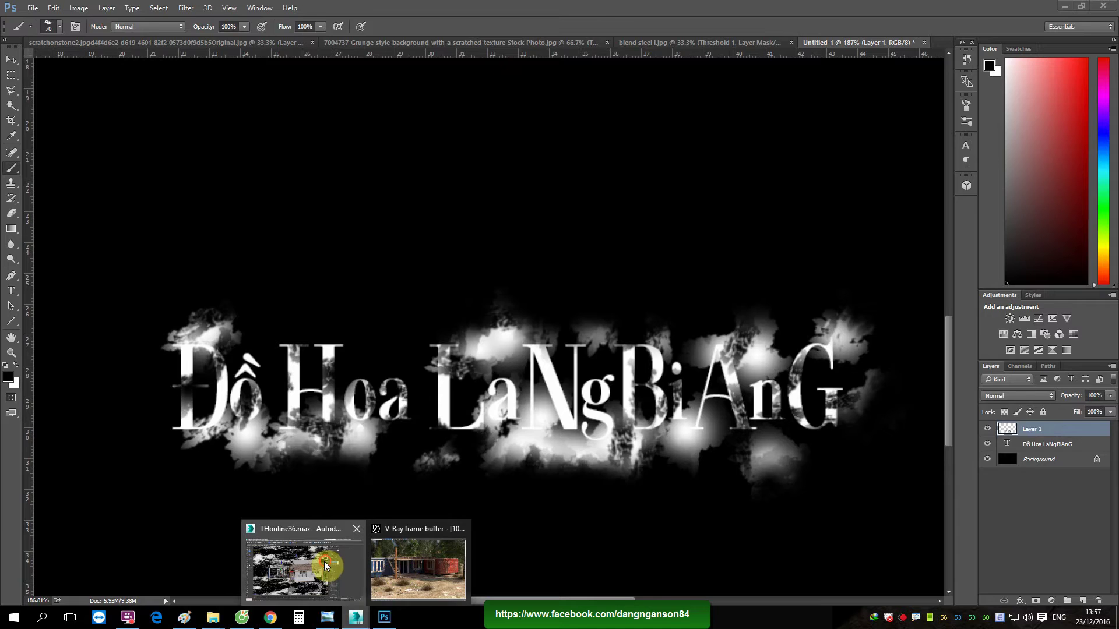
In 3ds Max, open the Blend 2 mask map and hide its texture in the viewport
left_click(324, 561)
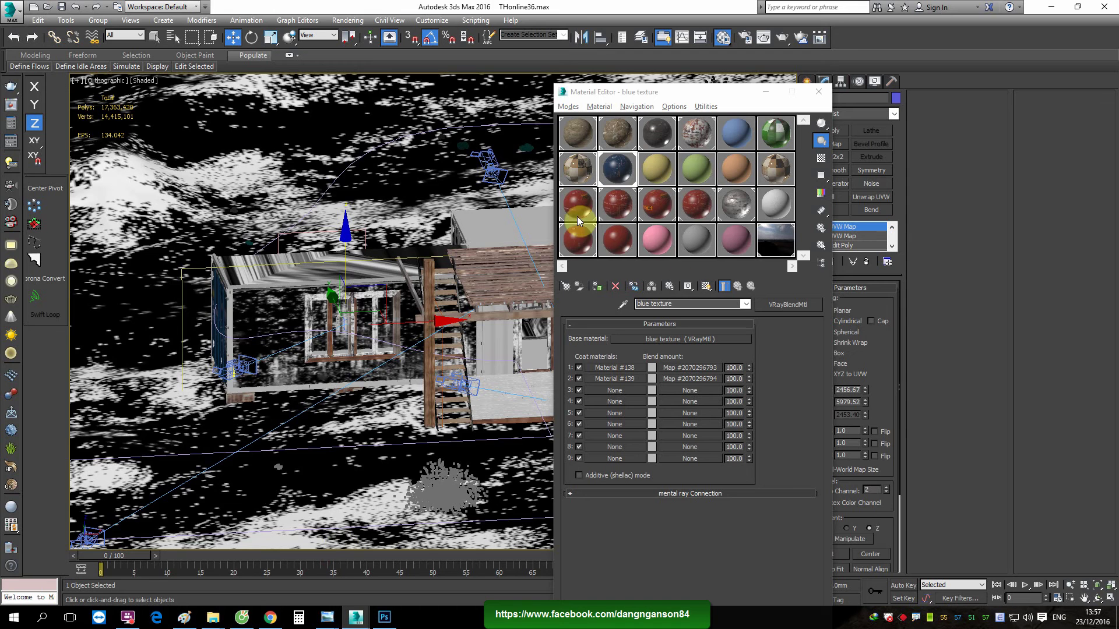
left_click(702, 379)
middle_click_drag(456, 334, 325, 312)
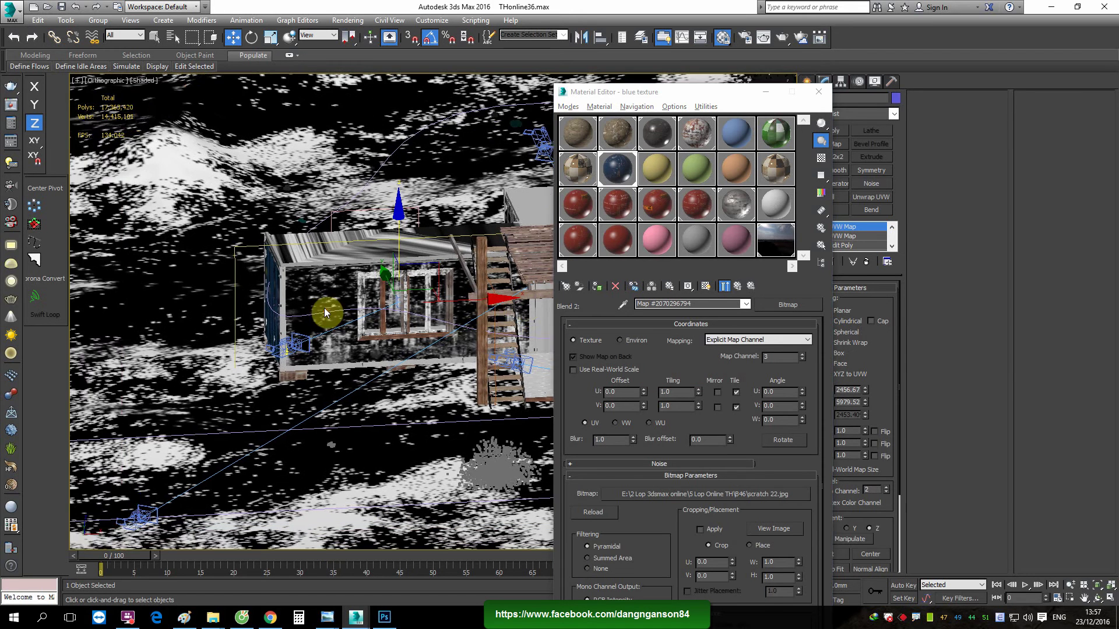
scroll(513, 315, "up", 5)
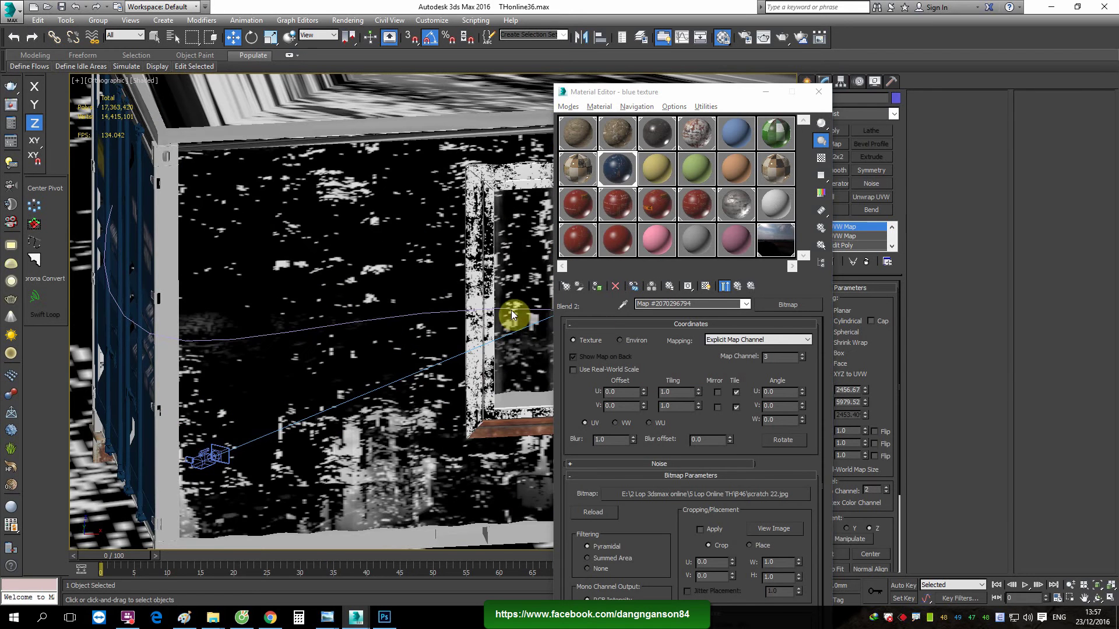
left_click(707, 288)
left_click_drag(715, 95, 625, 98)
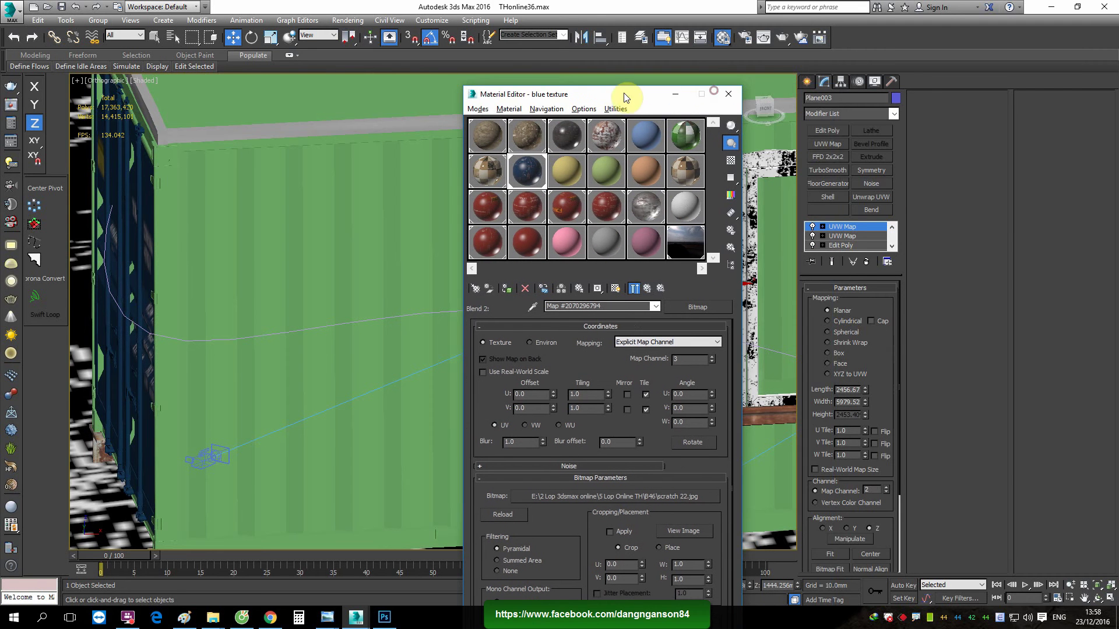
Add a box UVW Map on map channel 3 and show the scratch mask on the wall
left_click(828, 144)
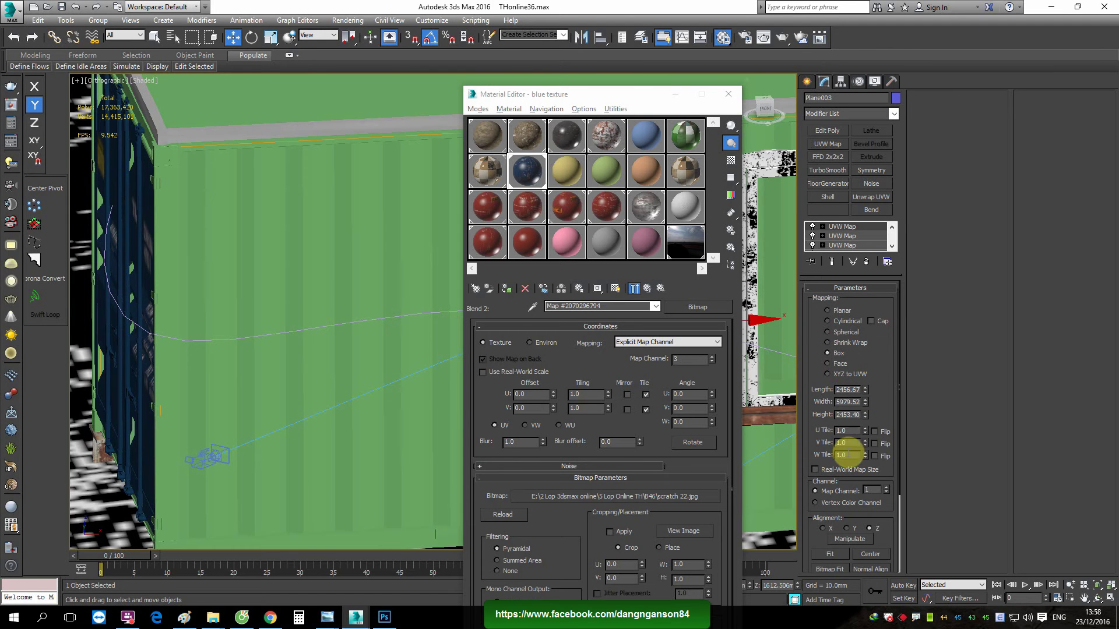
double_click(872, 490)
type("3")
key("Return")
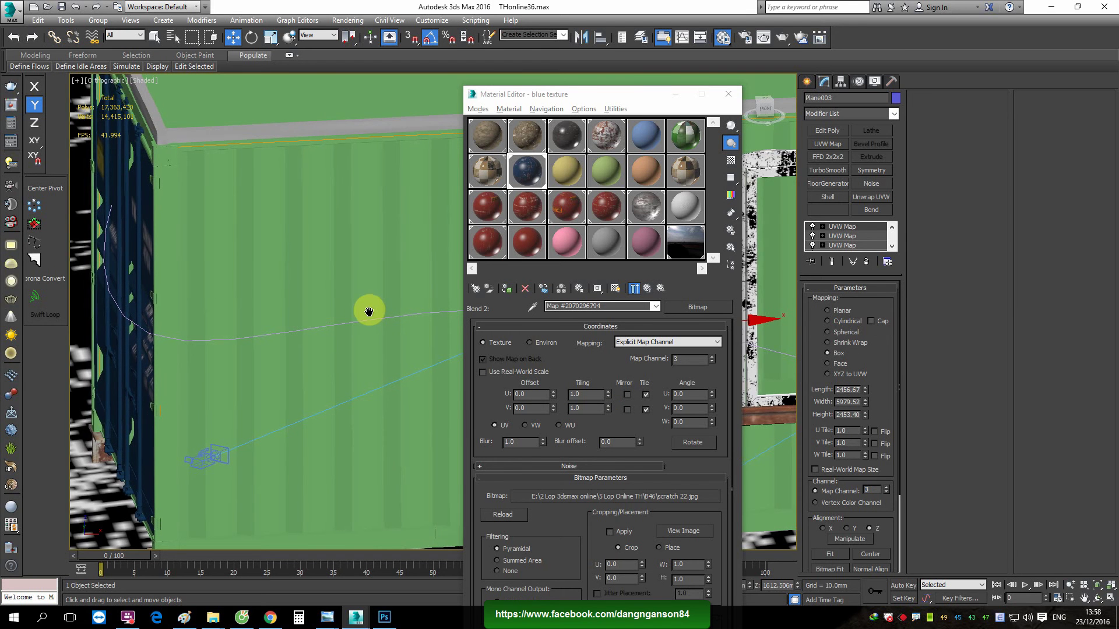
left_click(616, 288)
mouse_move(332, 352)
middle_mouse_down("alt")
mouse_move(450, 342)
mouse_move(357, 353)
middle_mouse_up("alt")
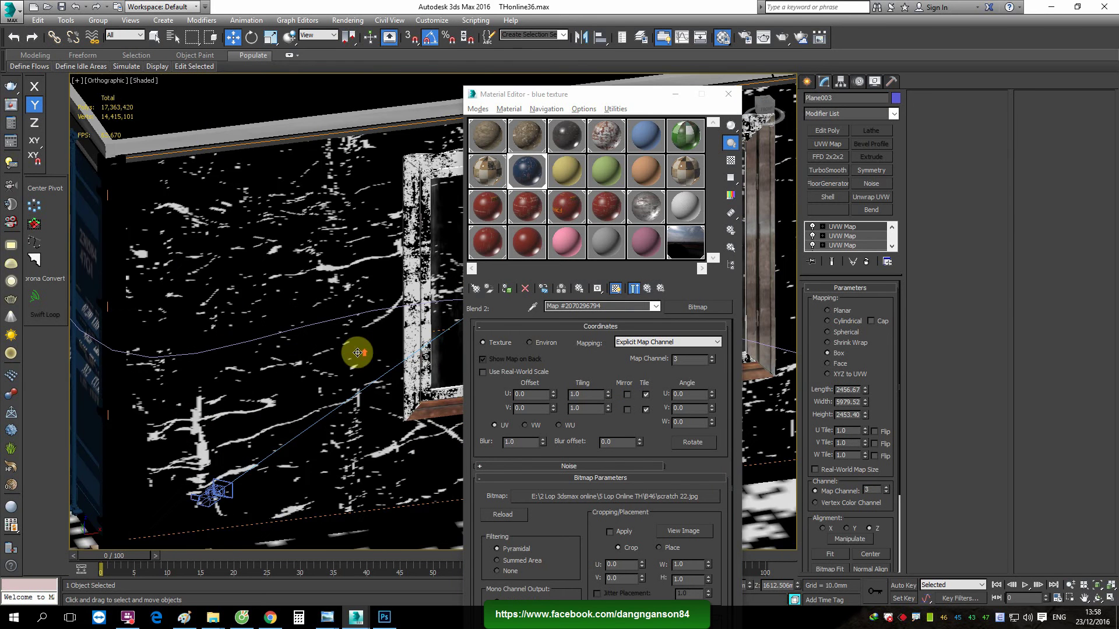
Hide Material #139's diffuse bitmap in the viewport and return to the Blend 2 mask
left_click(647, 288)
left_click(531, 382)
left_click(585, 350)
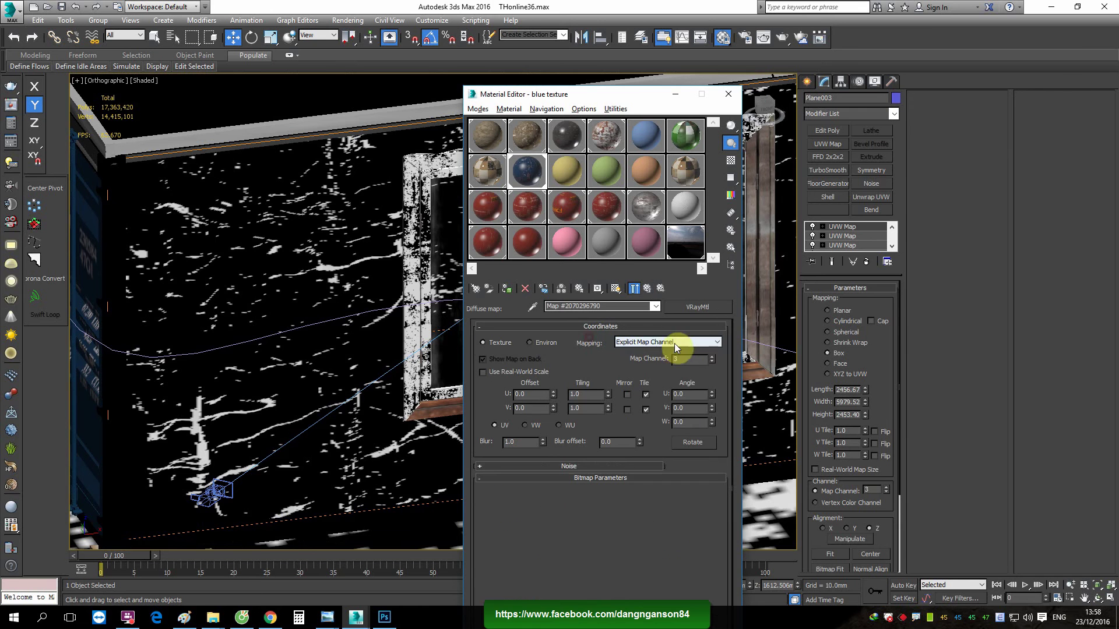
left_click(617, 288)
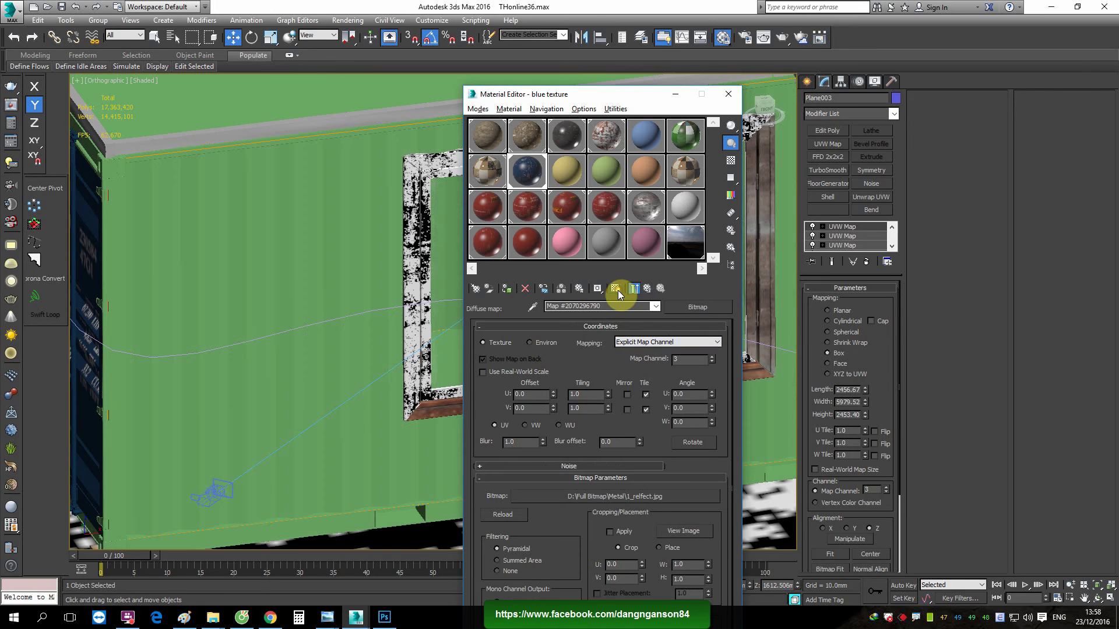
left_click(649, 288)
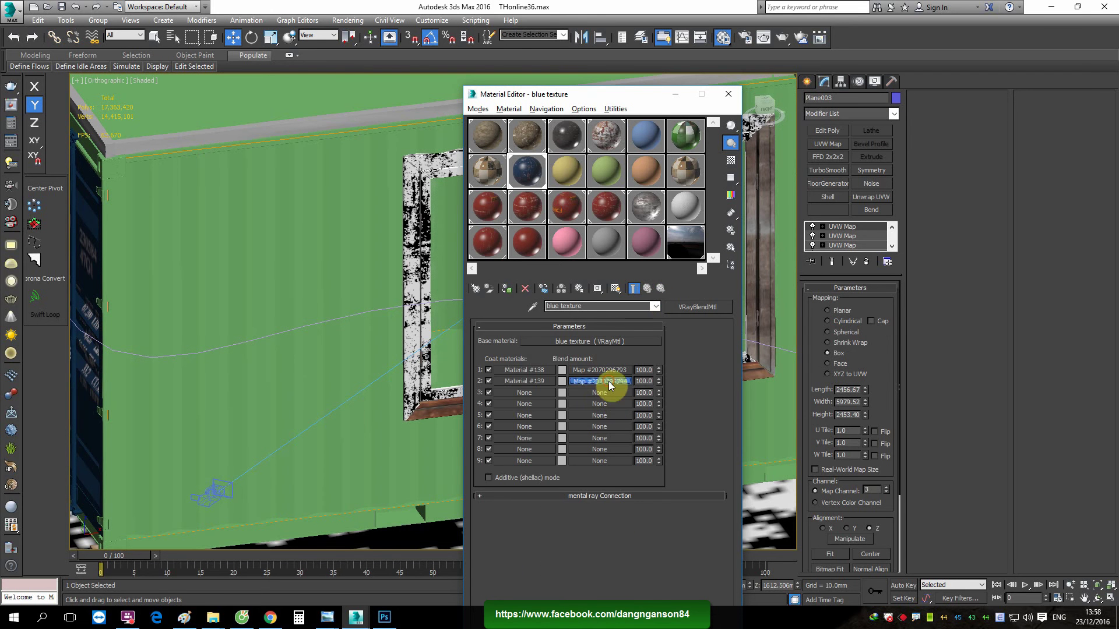
left_click(608, 381)
left_click(644, 289)
Make Blend 2 a Mix map: scratch 22 as Color #1, langbiang mask.jpg as Color #2
left_click(588, 383)
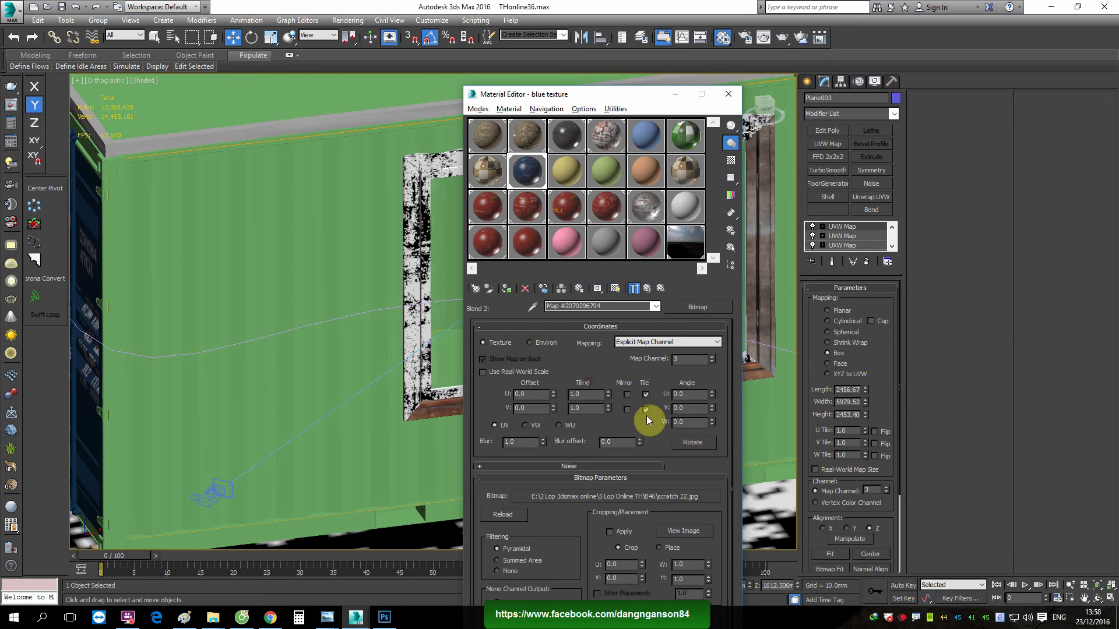
left_click(693, 309)
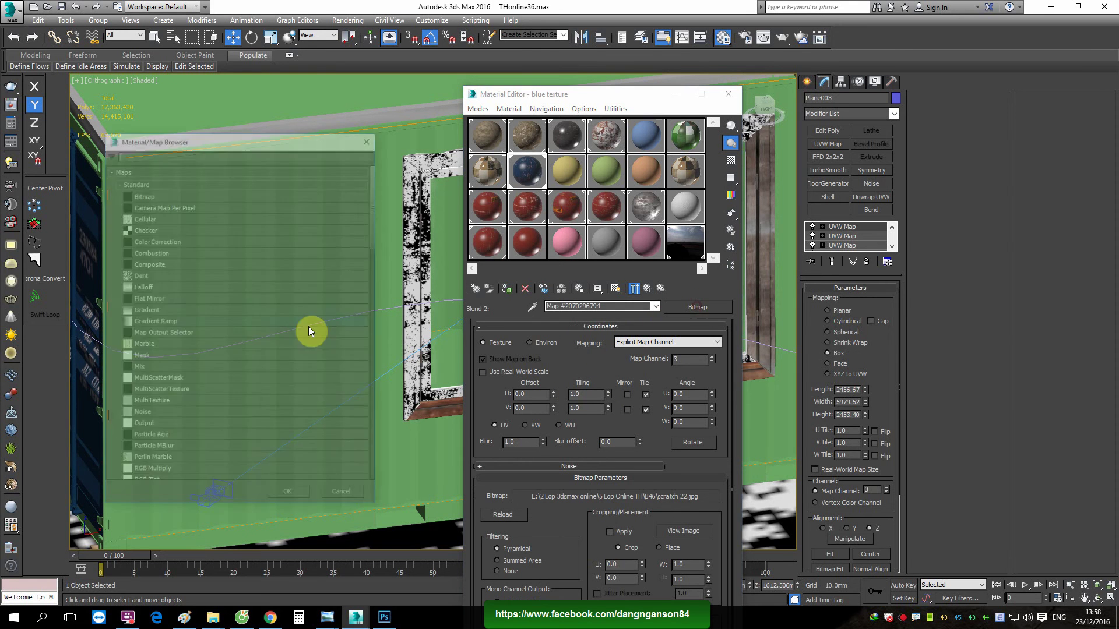
double_click(181, 368)
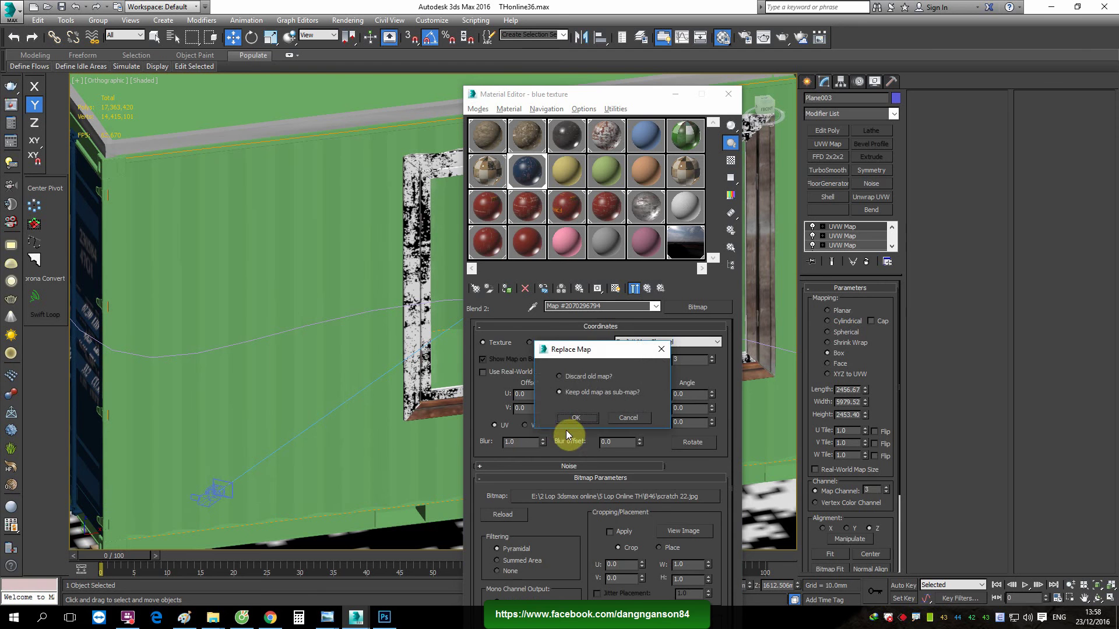
left_click(581, 418)
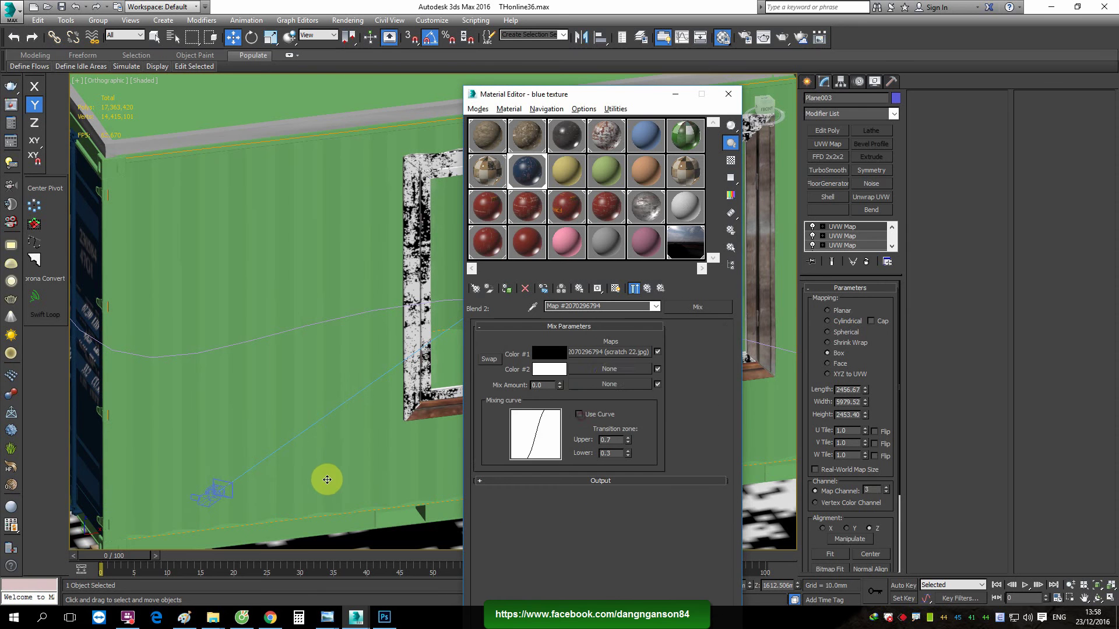
left_click(606, 369)
double_click(161, 194)
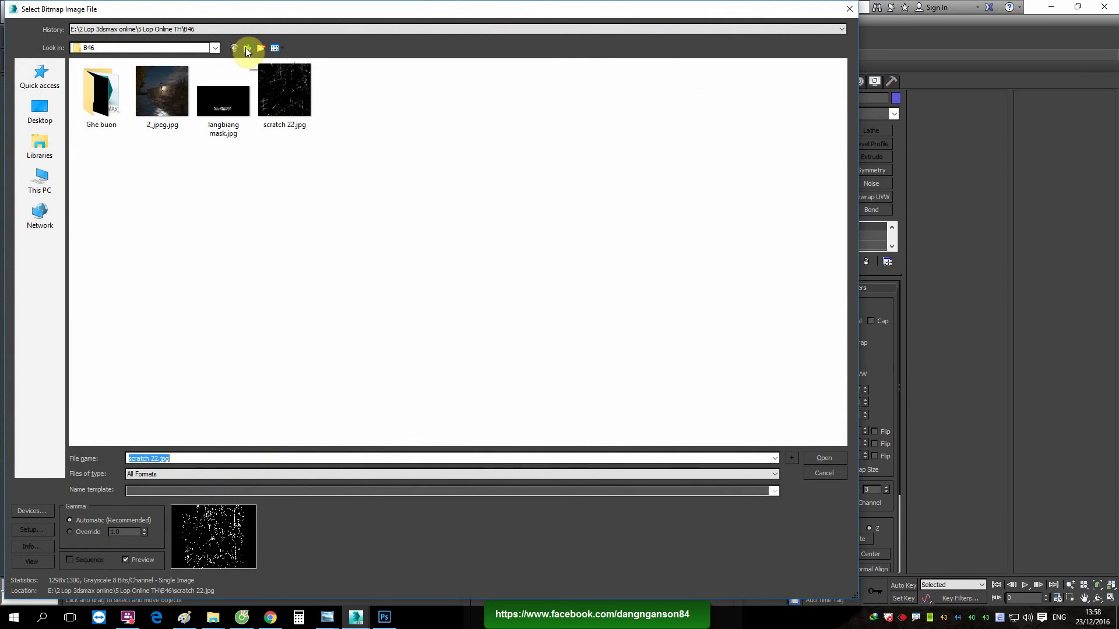
double_click(240, 97)
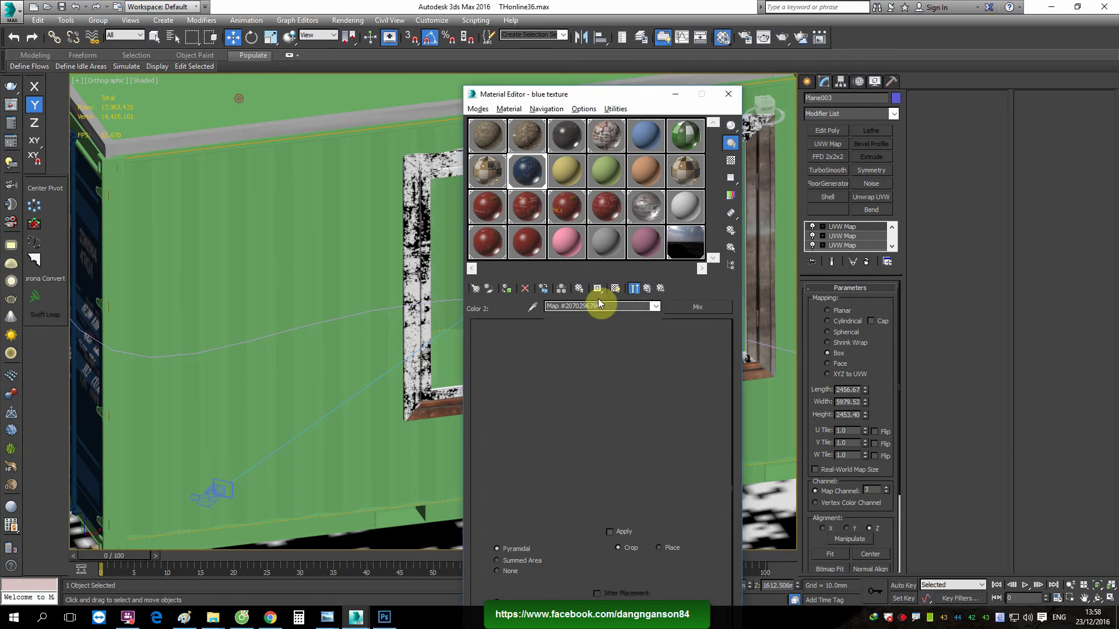
left_click(657, 289)
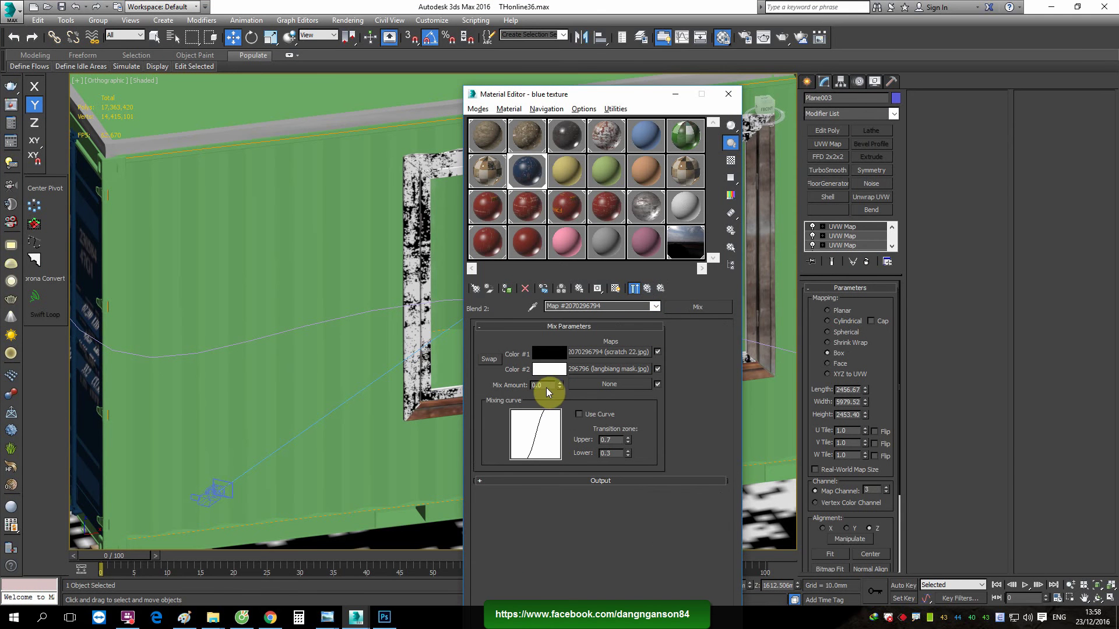
middle_click_drag(370, 399, 357, 383)
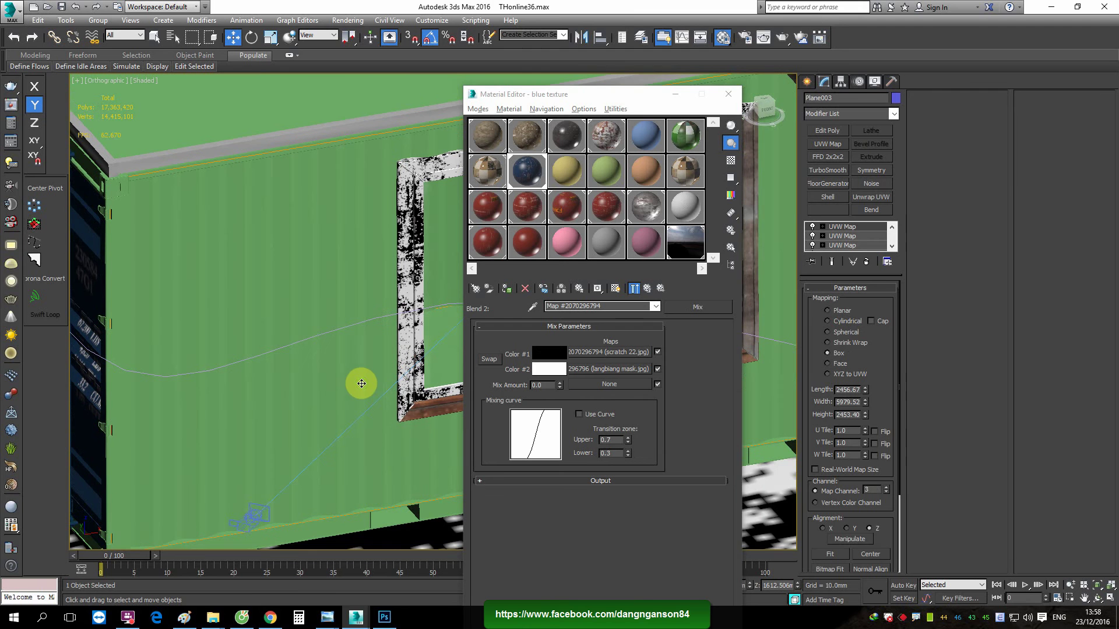
Preview the langbiang mask bitmap image, then return to the Mix map
left_click(130, 617)
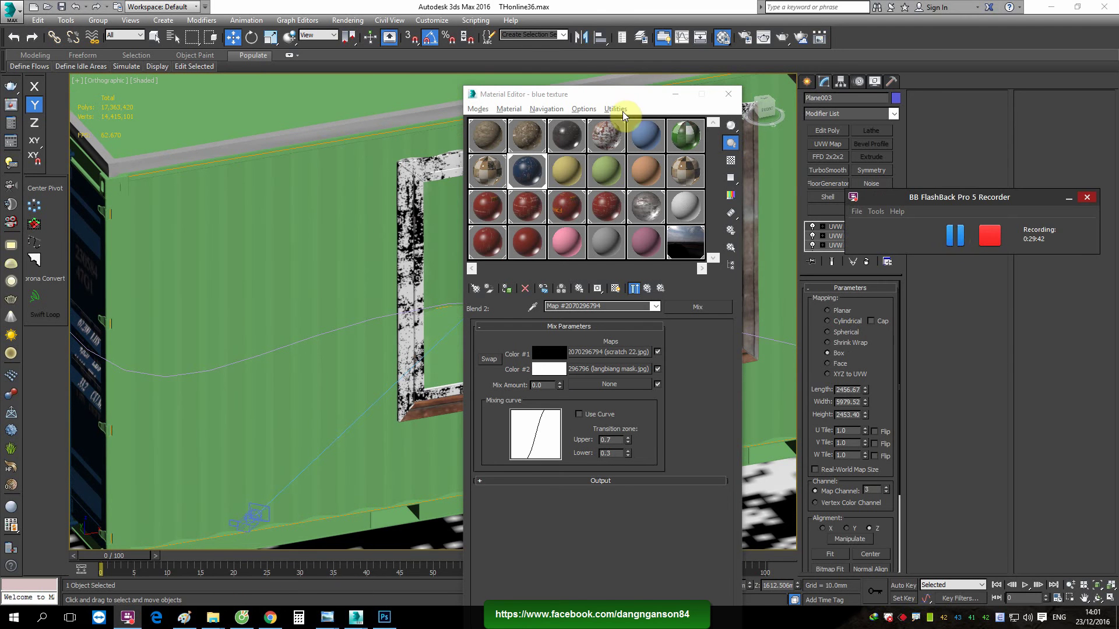
left_click_drag(623, 101, 585, 92)
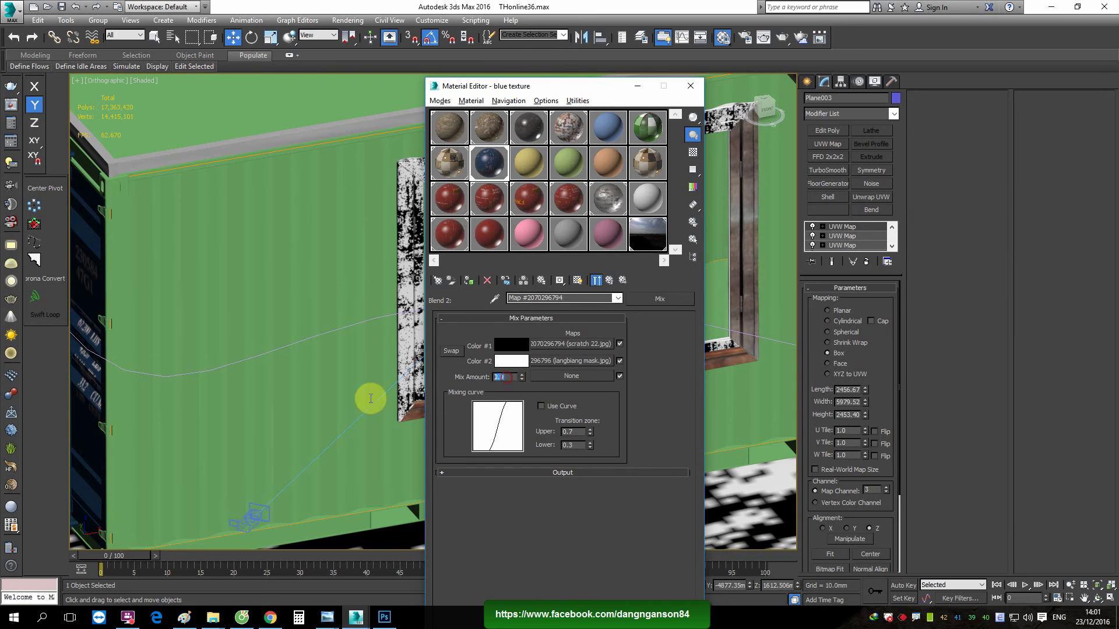
double_click(508, 381)
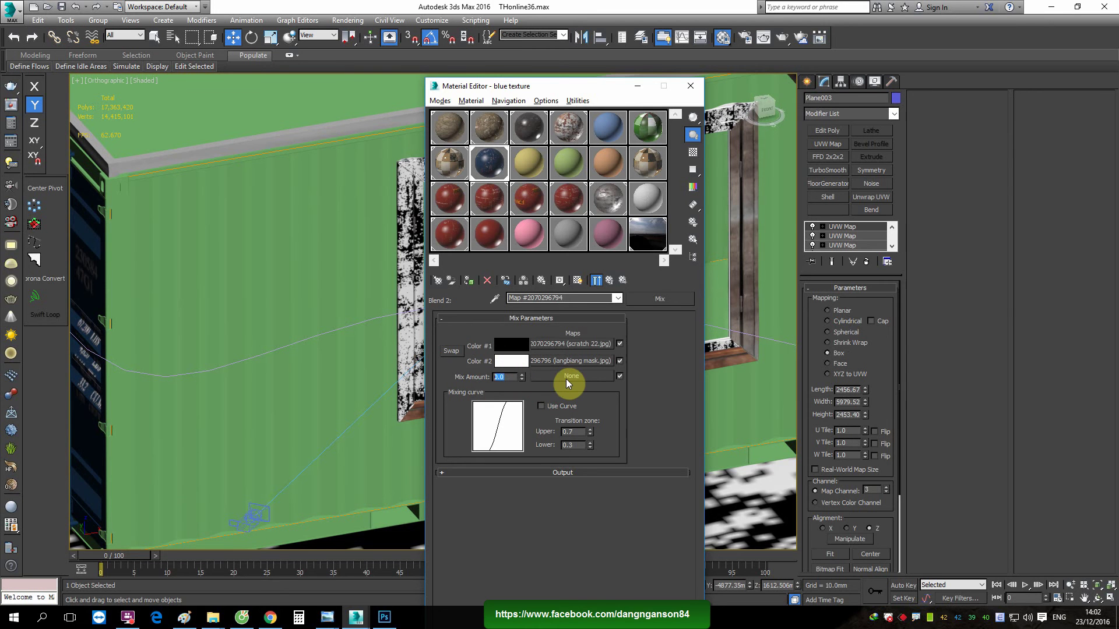
left_click(580, 361)
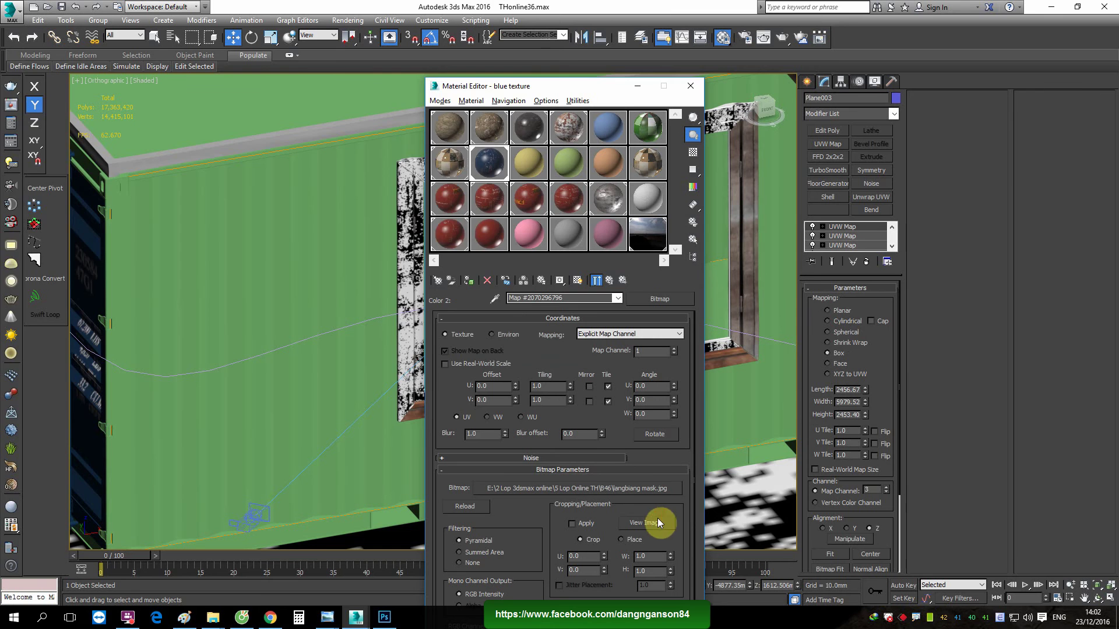
left_click(657, 522)
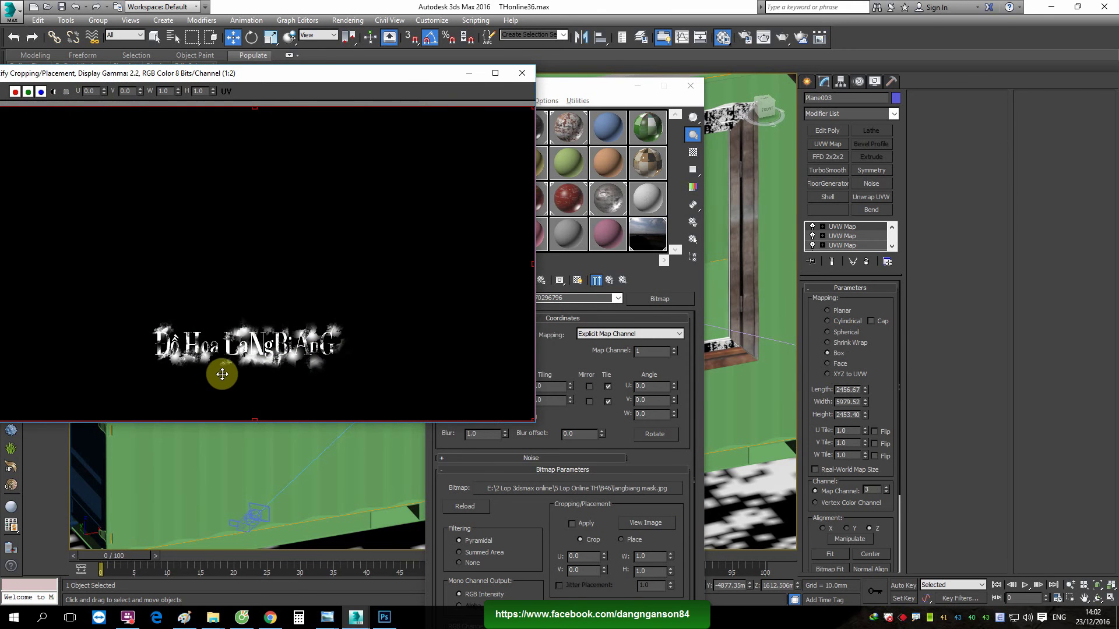
left_click(522, 73)
left_click(610, 280)
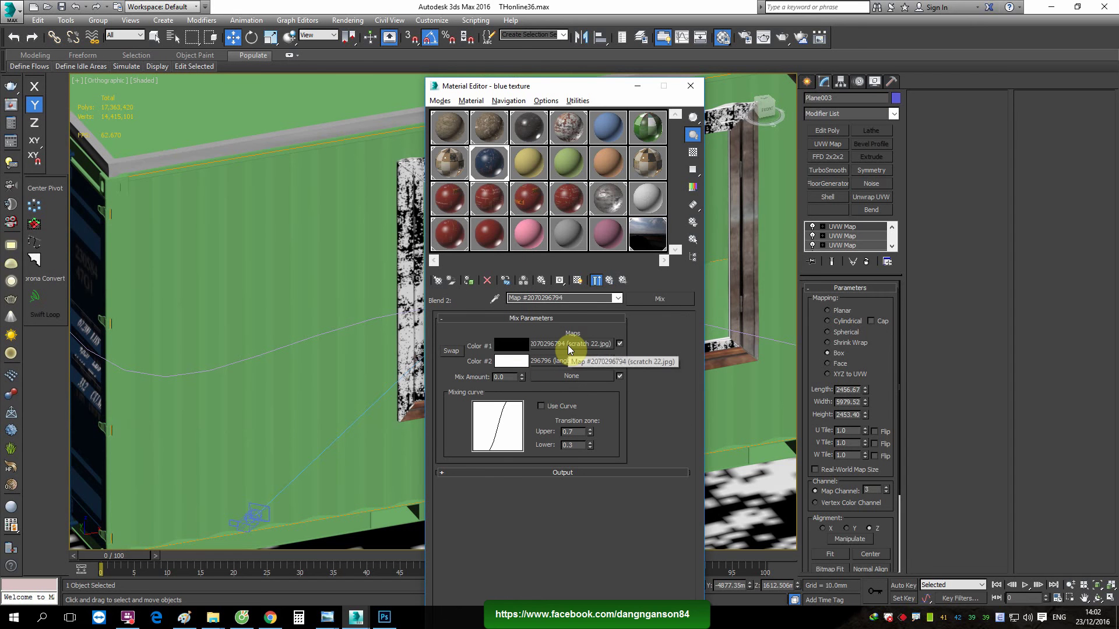
Copy the Color #2 langbiang mask map into Mix Amount and preview the enlarged Mix map
right_click(563, 364)
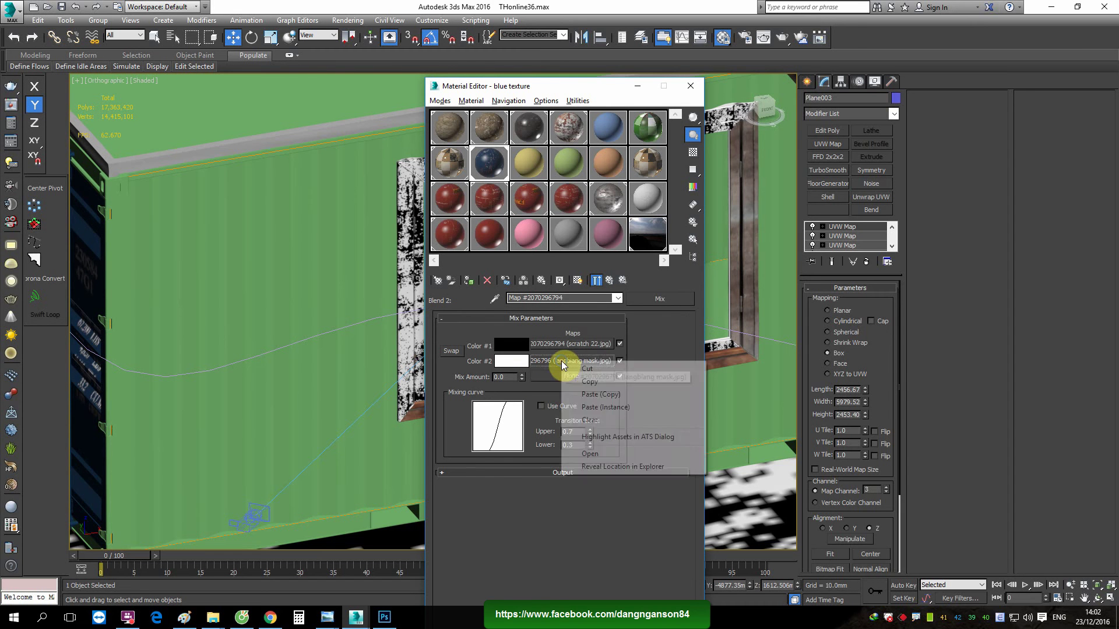
left_click(590, 381)
right_click(572, 377)
left_click(589, 382)
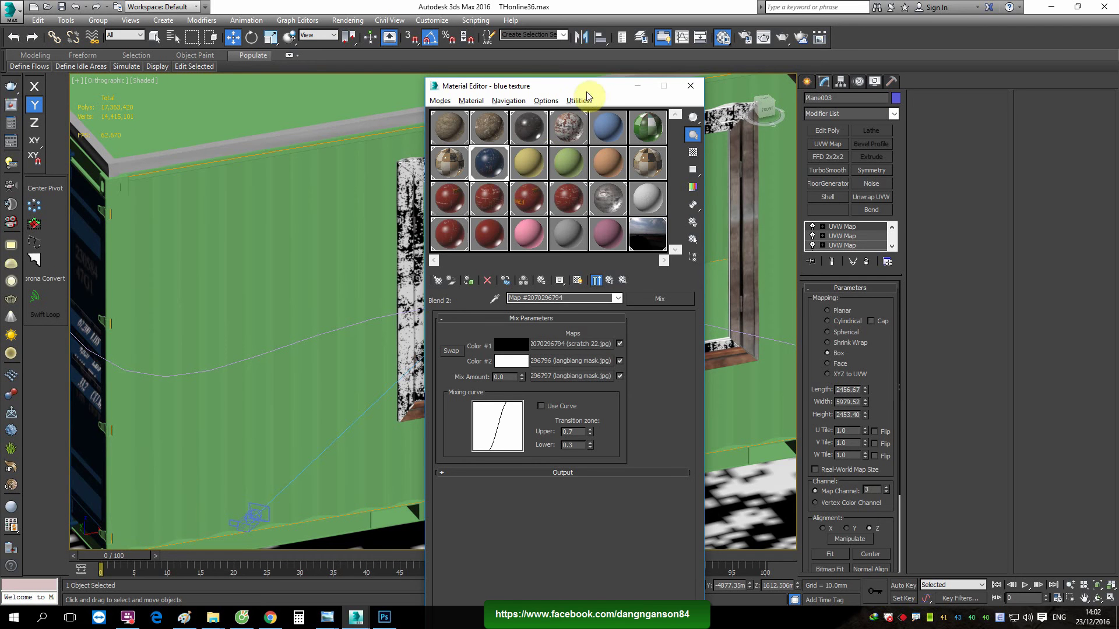
left_click_drag(579, 87, 743, 90)
double_click(660, 167)
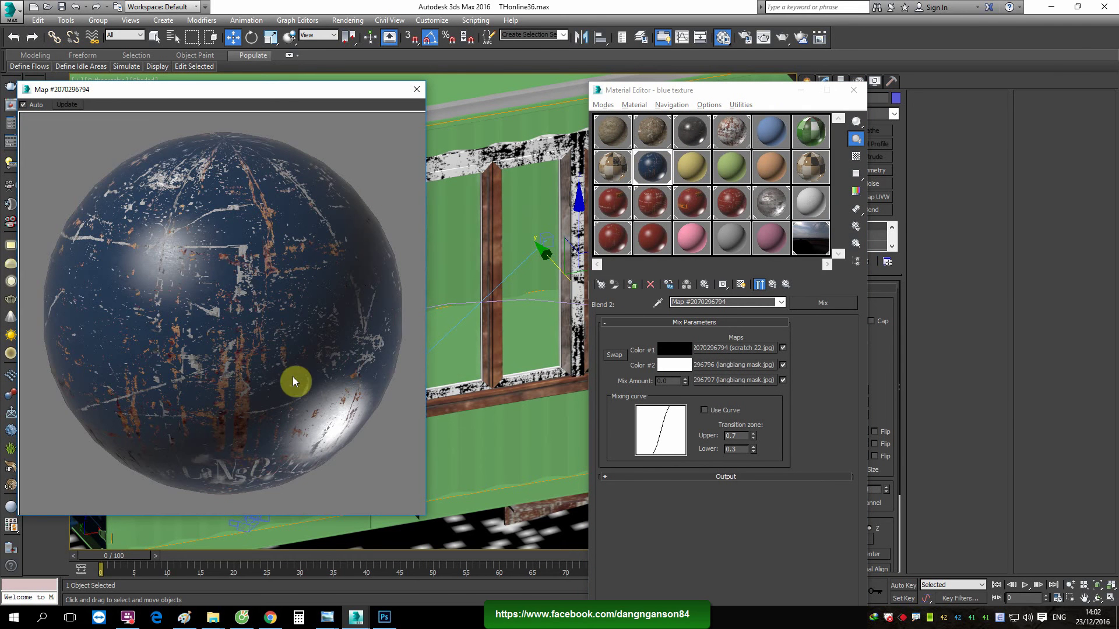
Show the scratch Color #1 map in the viewport and select the langbiang mask bitmap
left_click(416, 90)
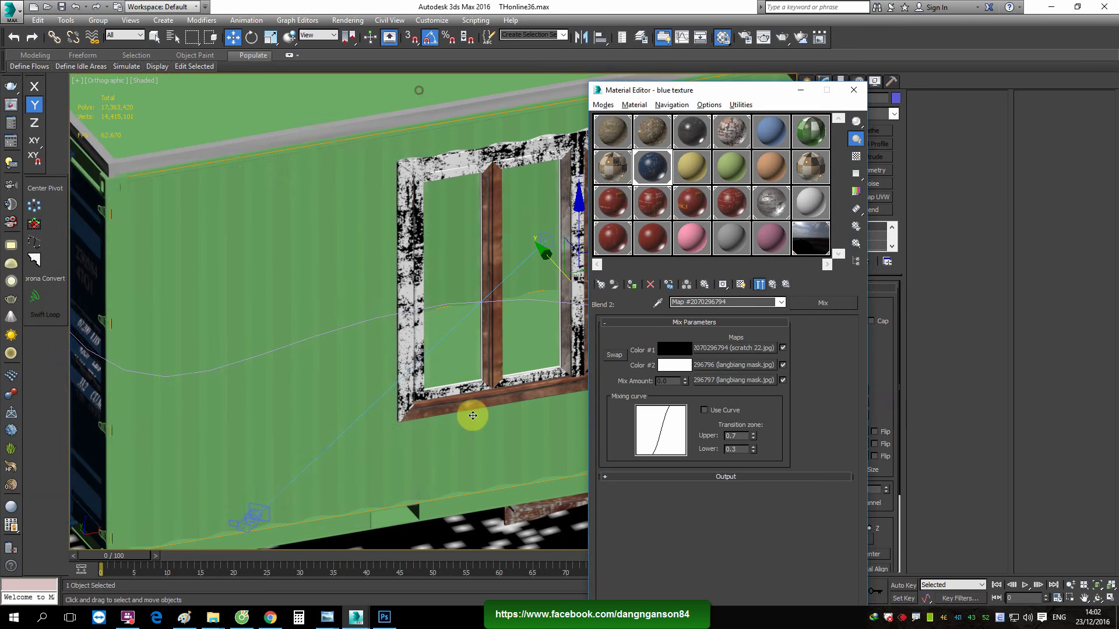
left_click(758, 365)
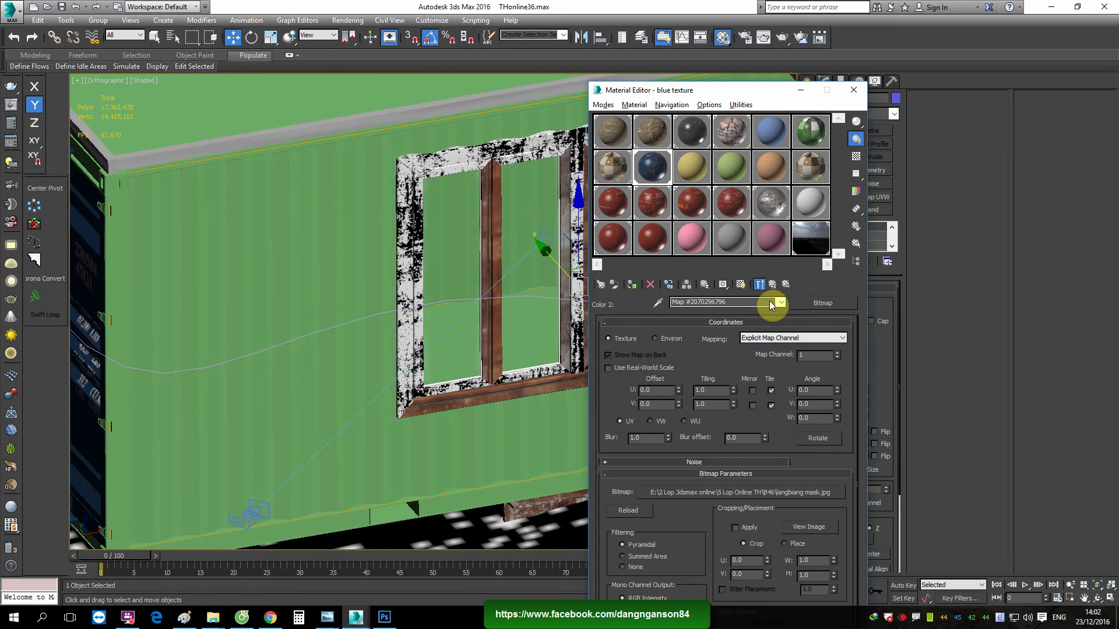
left_click(772, 282)
left_click(757, 352)
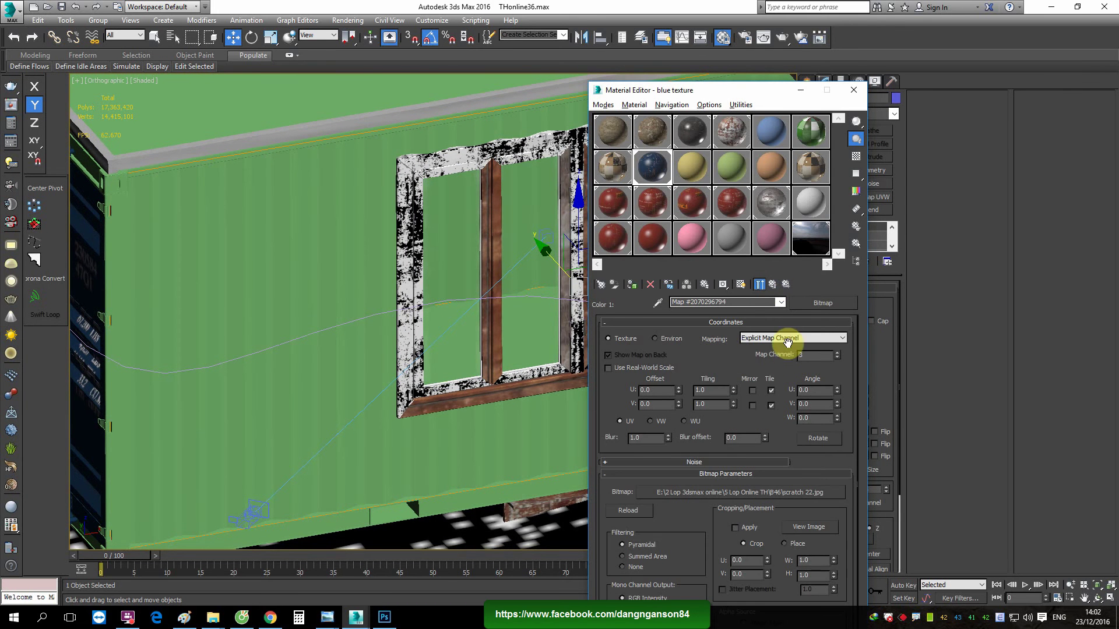
left_click(741, 284)
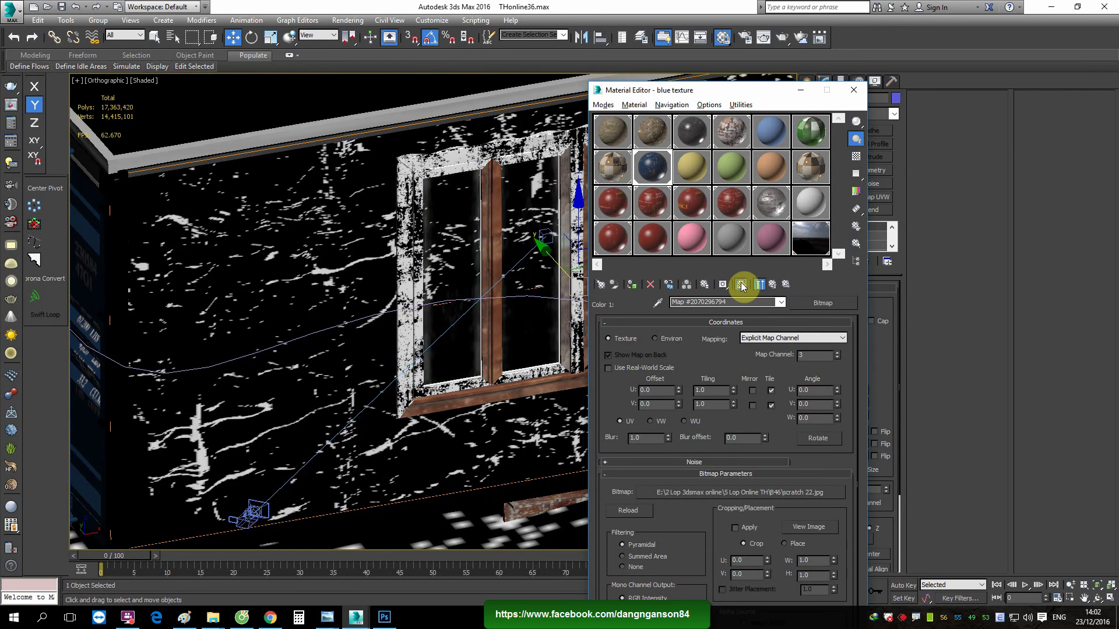
left_click(773, 284)
left_click(748, 363)
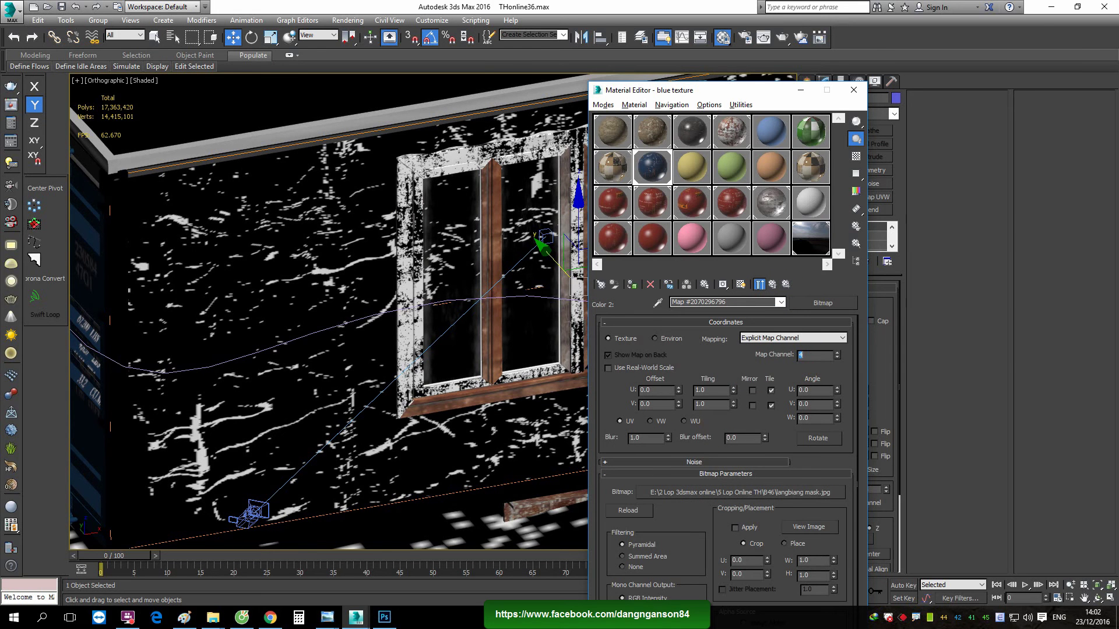
left_click_drag(712, 92, 561, 125)
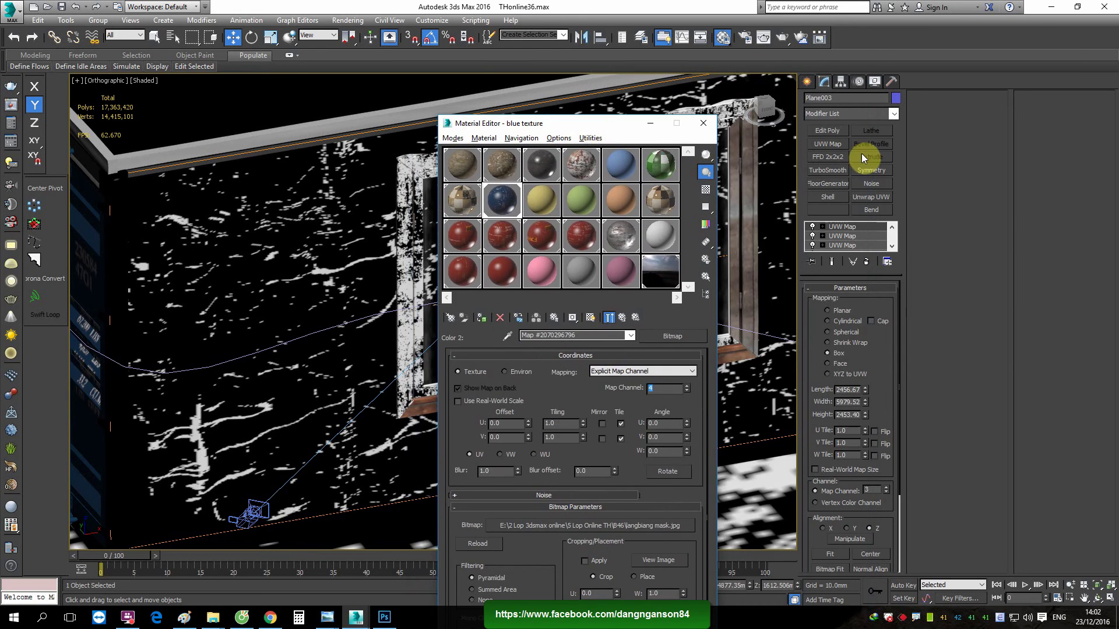
Add a box UVW Map on channel 4 and show the langbiang mask on the wall
left_click(830, 150)
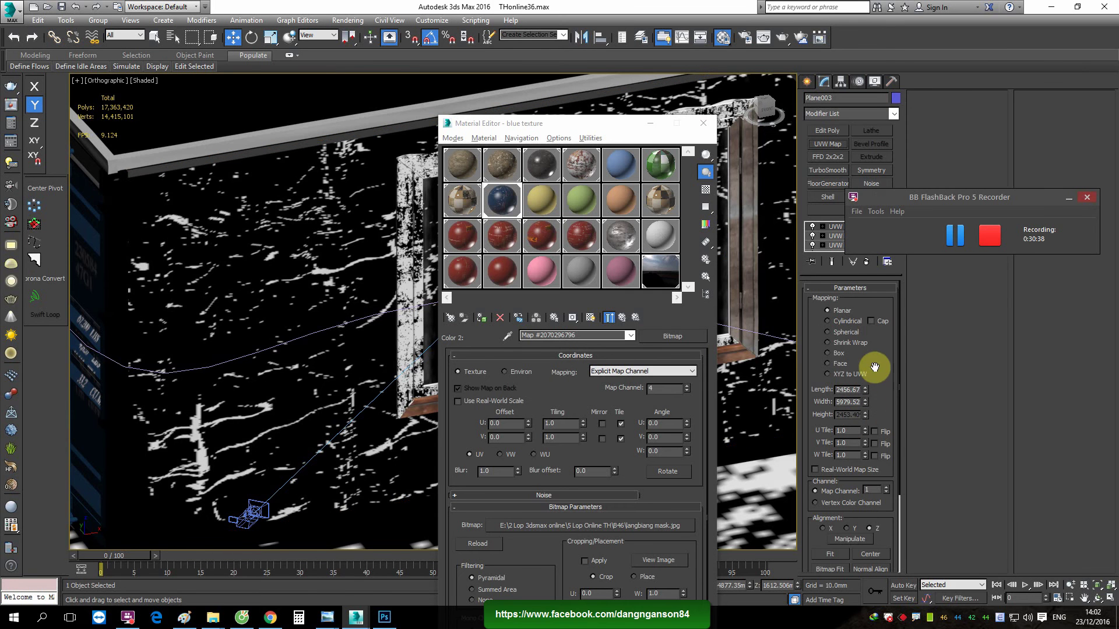
left_click(834, 352)
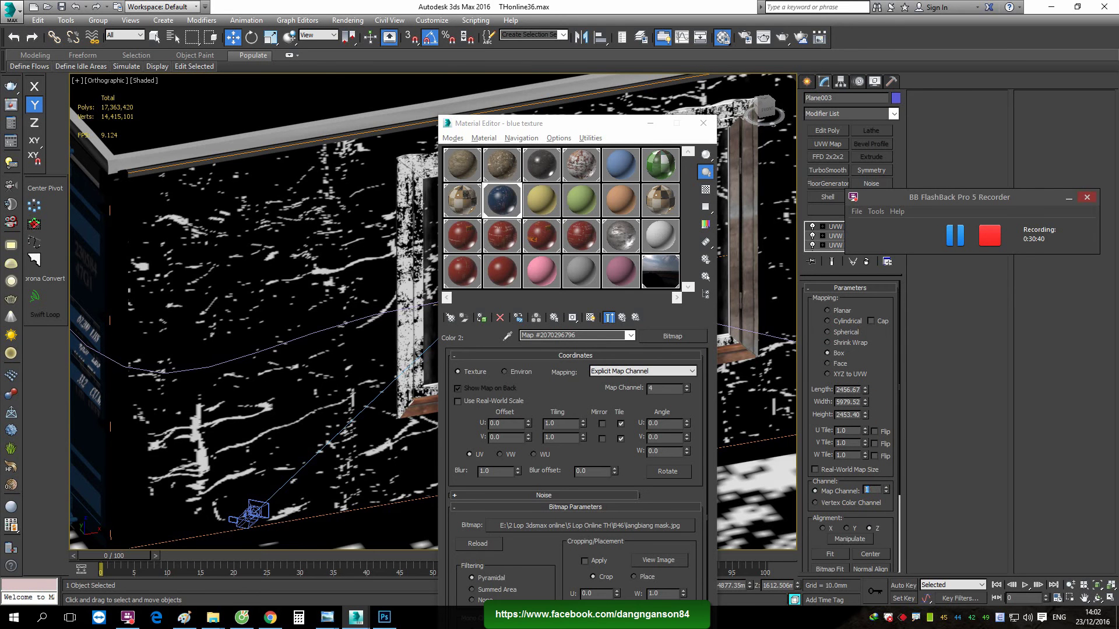
type("4")
left_click(591, 317)
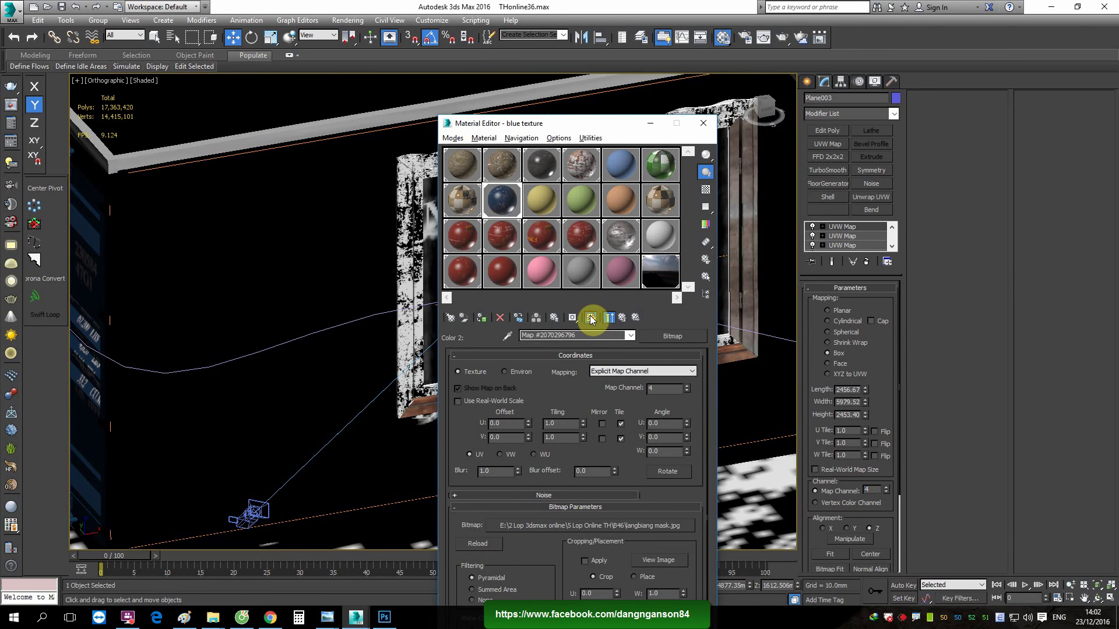
left_click_drag(572, 134, 696, 320)
scroll(378, 279, "down", 5)
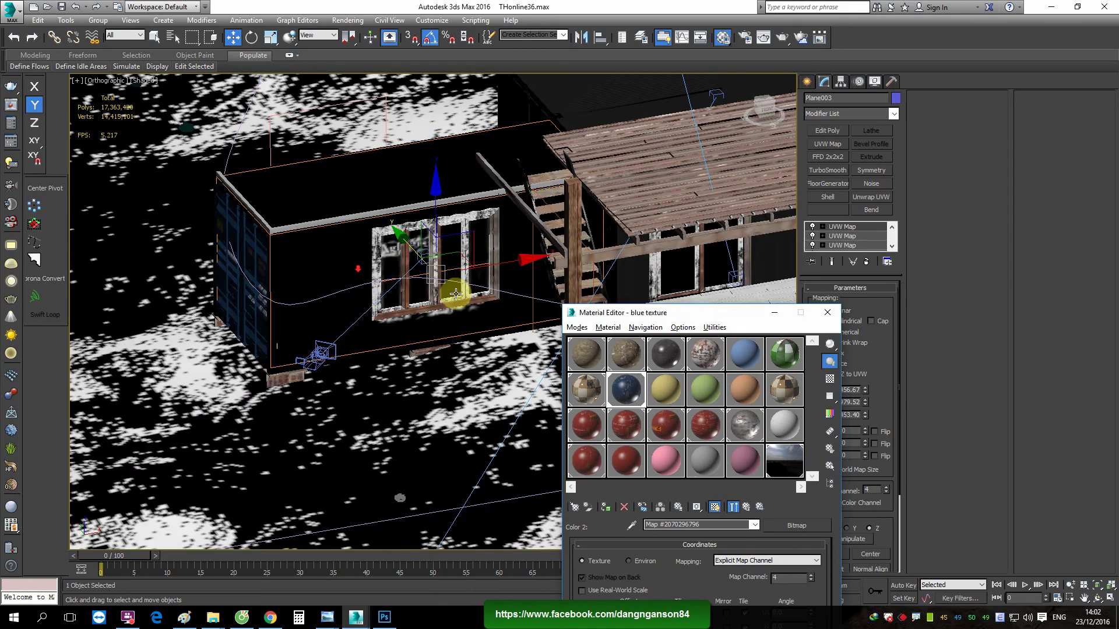
mouse_move(424, 278)
middle_mouse_down("alt")
mouse_move(444, 295)
mouse_move(405, 305)
middle_mouse_up("alt")
Close the Material Editor, select the UVW Map gizmo and set its Length to 2505.80
scroll(404, 305, "up", 5)
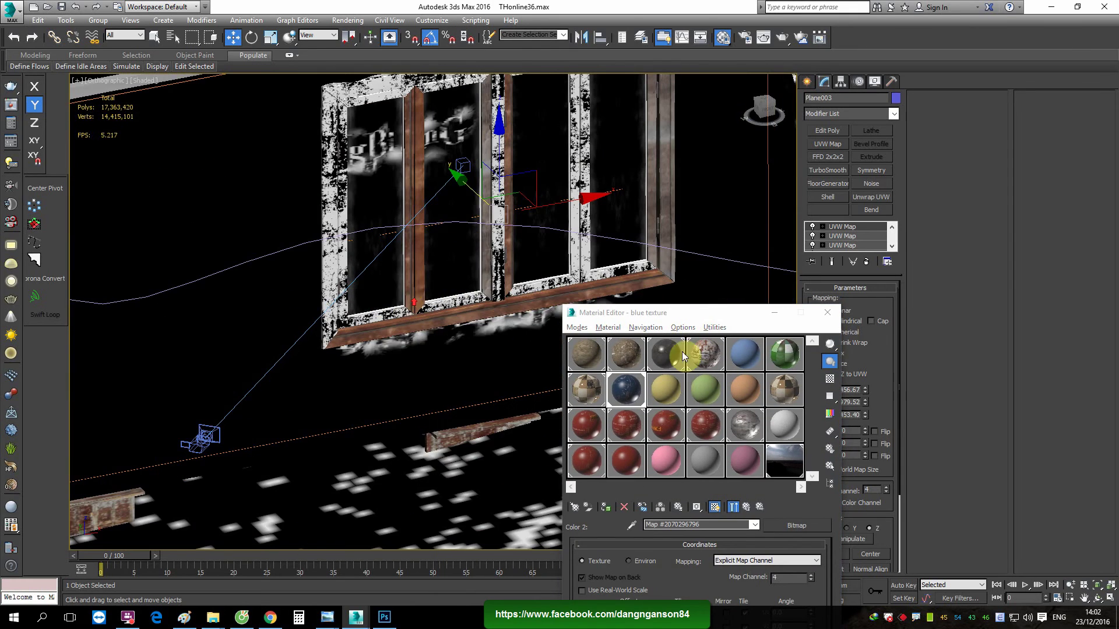
left_click_drag(736, 320, 561, 268)
left_click(655, 267)
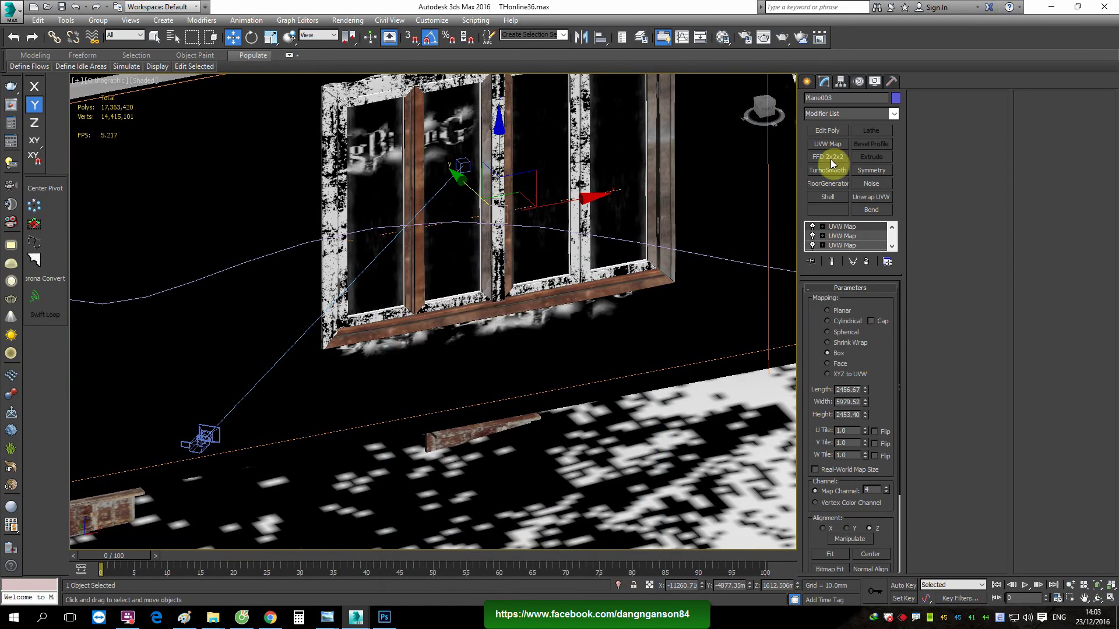
left_click(845, 238)
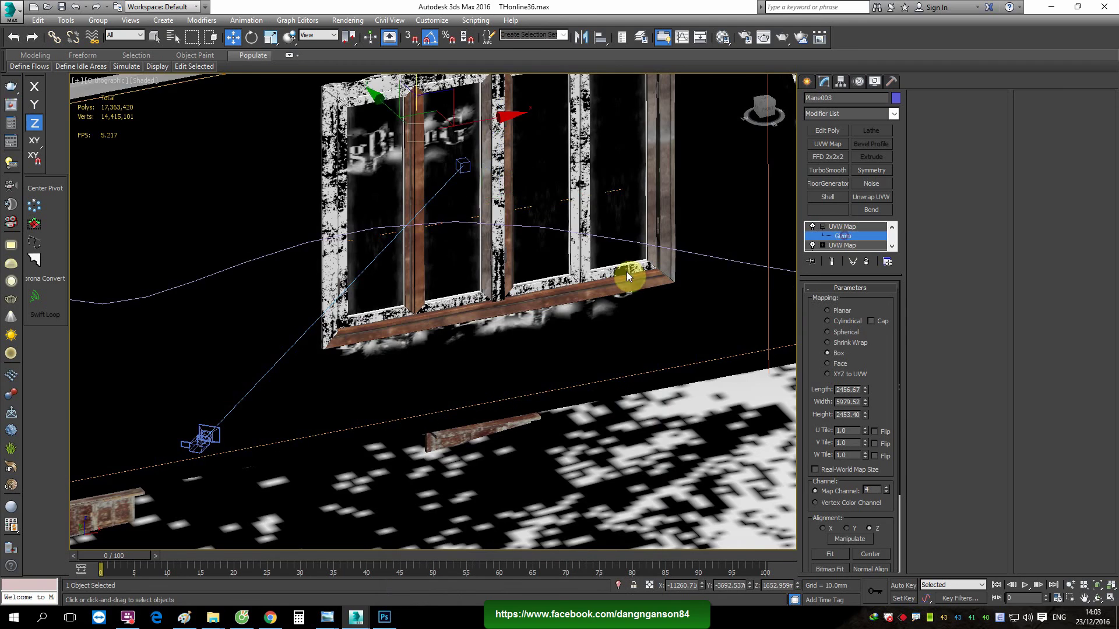
middle_click_drag(627, 272, 511, 163, "alt")
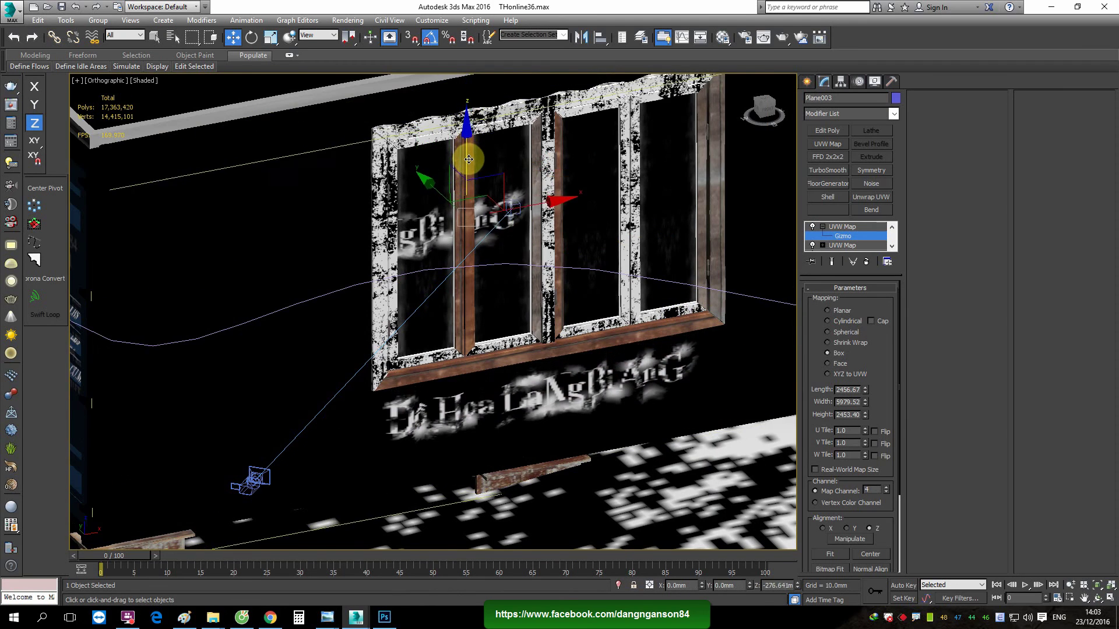
mouse_move(582, 237)
middle_mouse_down("alt")
mouse_move(562, 267)
mouse_move(587, 271)
middle_mouse_up("alt")
scroll(586, 271, "up", 3)
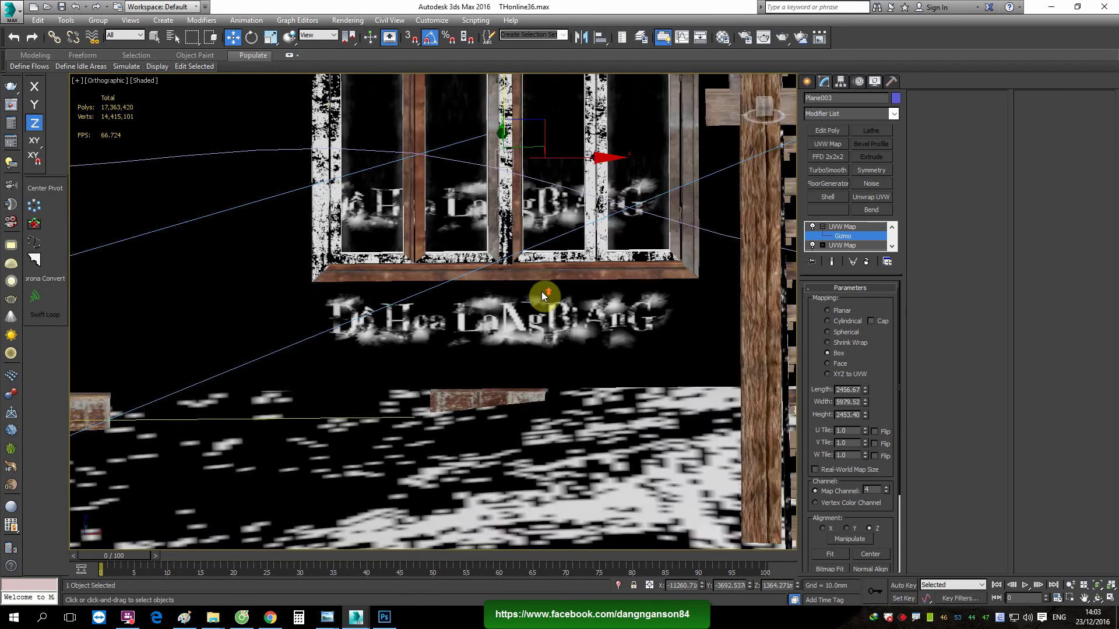
left_click_drag(866, 395, 868, 395)
Rotate the mapping gizmo and slide it along X so the text sits below the window
mouse_move(653, 374)
middle_mouse_down("alt")
mouse_move(597, 350)
mouse_move(620, 350)
mouse_move(605, 310)
mouse_move(592, 358)
mouse_move(542, 257)
middle_mouse_up("alt")
key("e")
left_click_drag(467, 199, 460, 200)
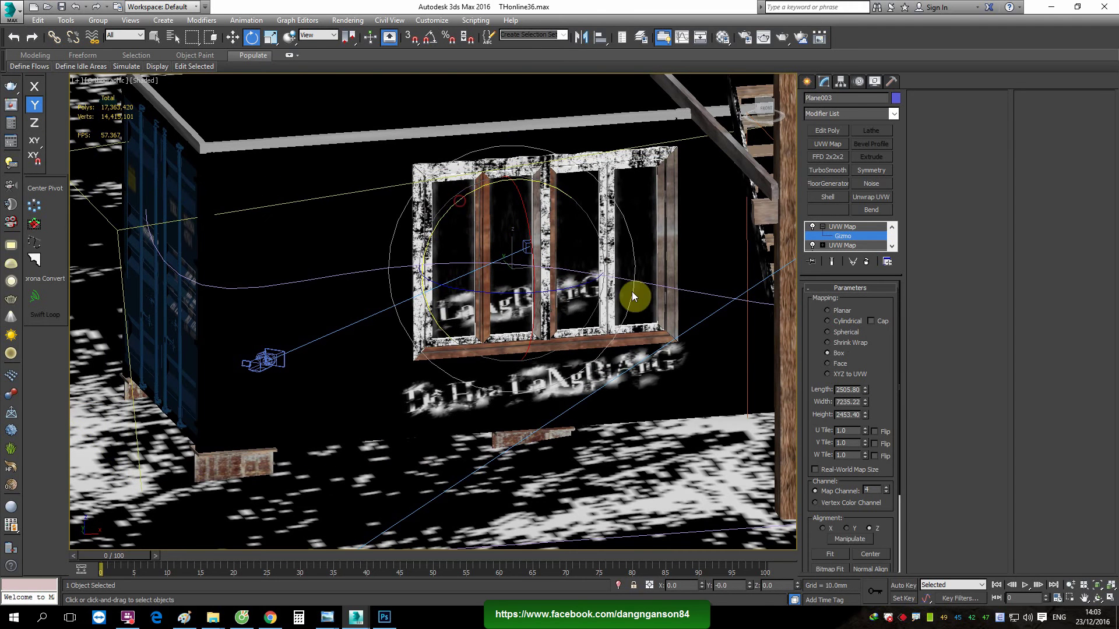
key("w")
mouse_move(555, 260)
left_mouse_down()
mouse_move(642, 249)
mouse_move(662, 282)
left_mouse_up()
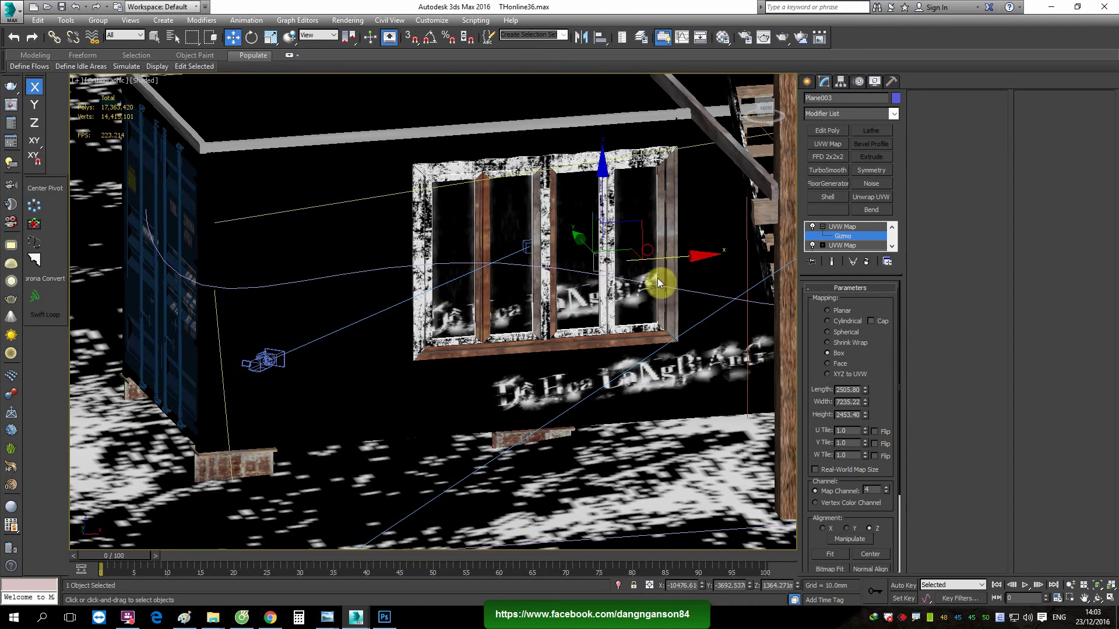
scroll(662, 284, "down", 5)
Check the PhysCamera001 view, then return to perspective zoomed in on the window wall
middle_click_drag(661, 285, 615, 297, "alt")
key("c")
double_click(560, 224)
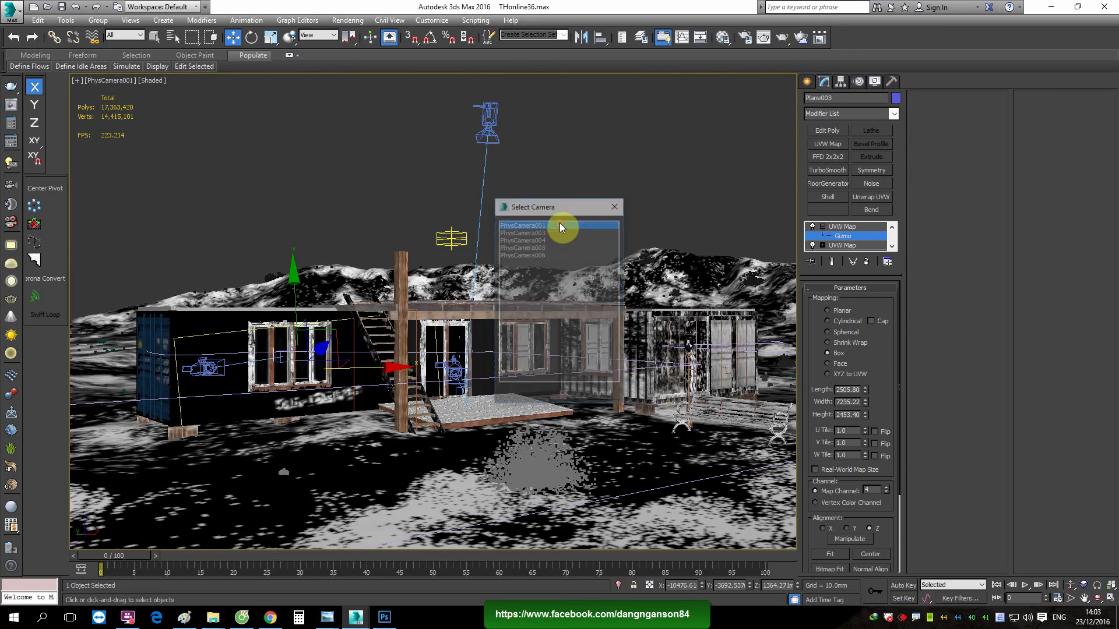
key("u")
mouse_move(574, 260)
middle_mouse_down("alt")
mouse_move(590, 325)
mouse_move(579, 287)
middle_mouse_up("alt")
scroll(530, 350, "up", 3)
scroll(530, 350, "up", 2)
middle_click_drag(530, 350, 540, 360, "alt")
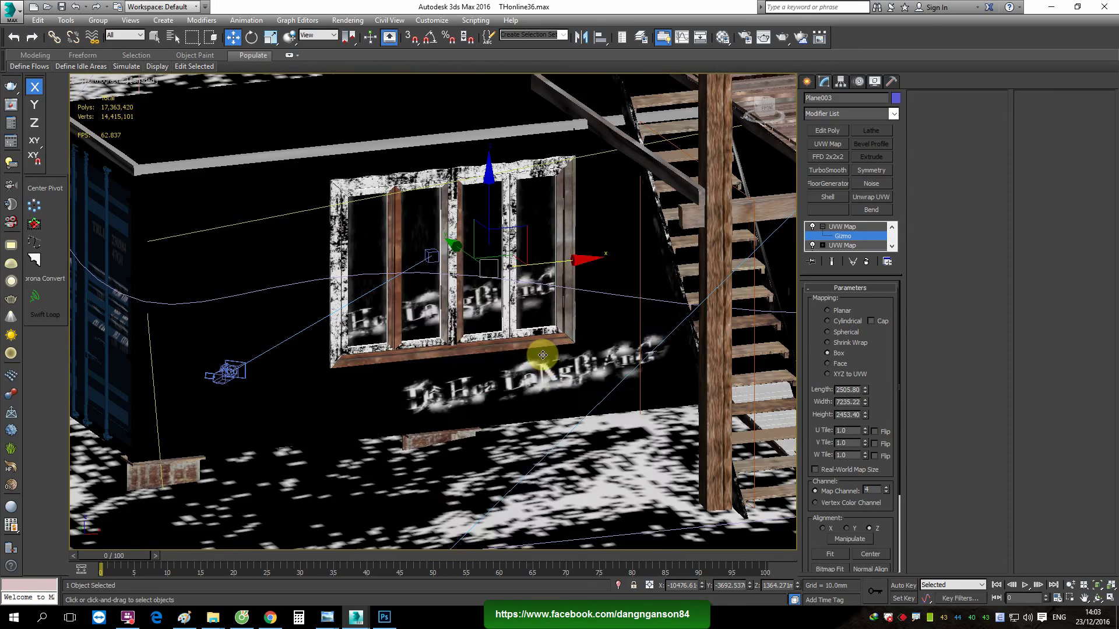
Set the Mix Amount mask bitmap to map channel 4 and return to the blue texture blend
key("m")
left_click_drag(561, 267, 668, 148)
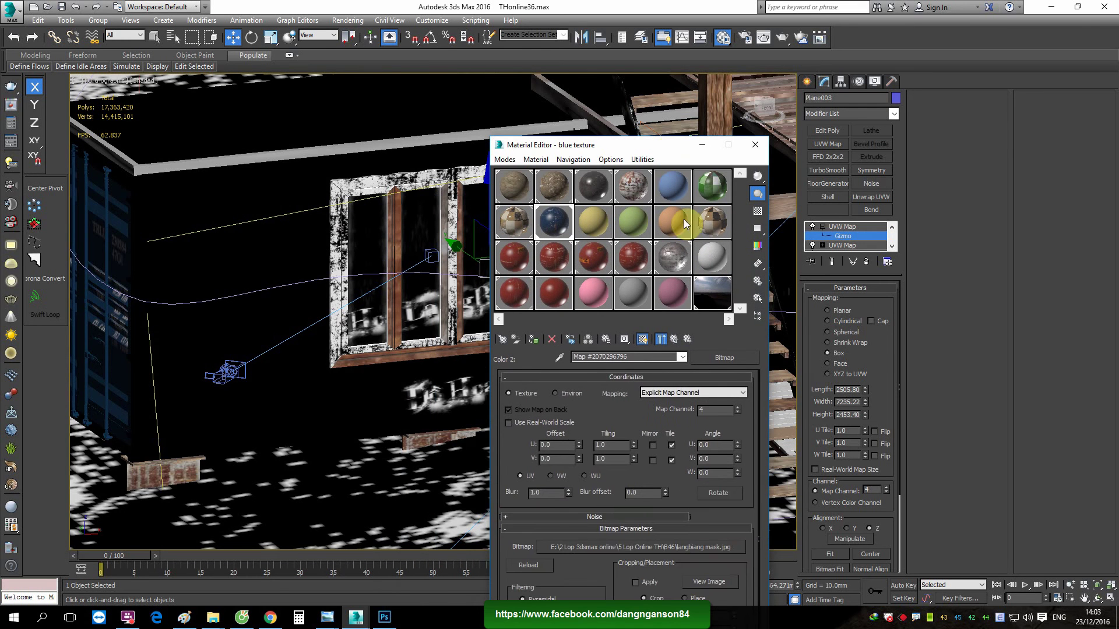
left_click(676, 340)
left_click(664, 428)
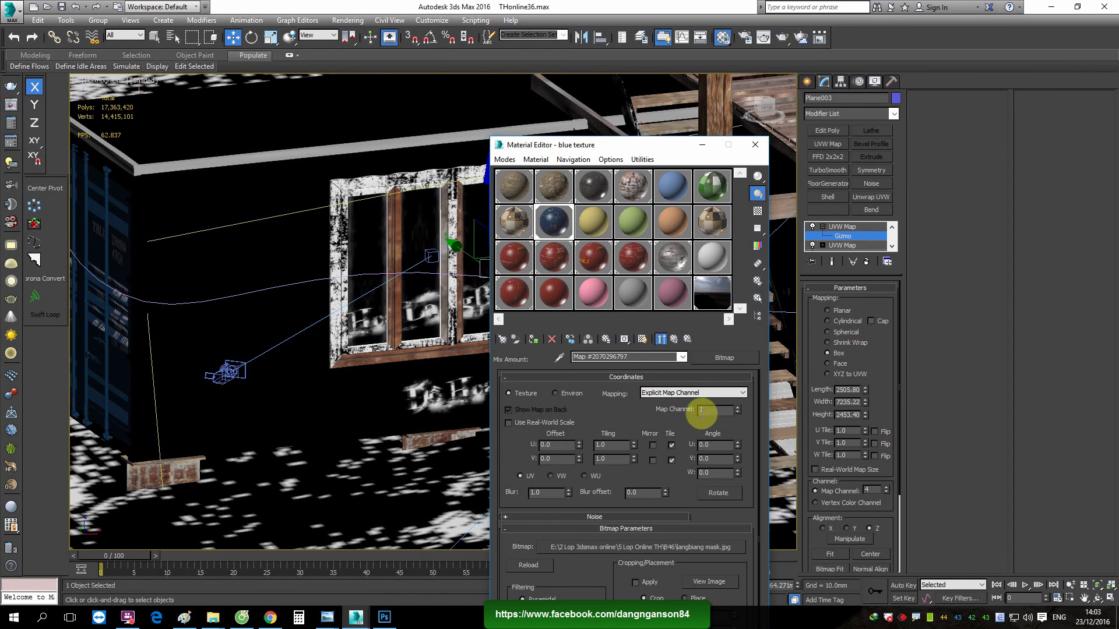
double_click(705, 410)
type("4")
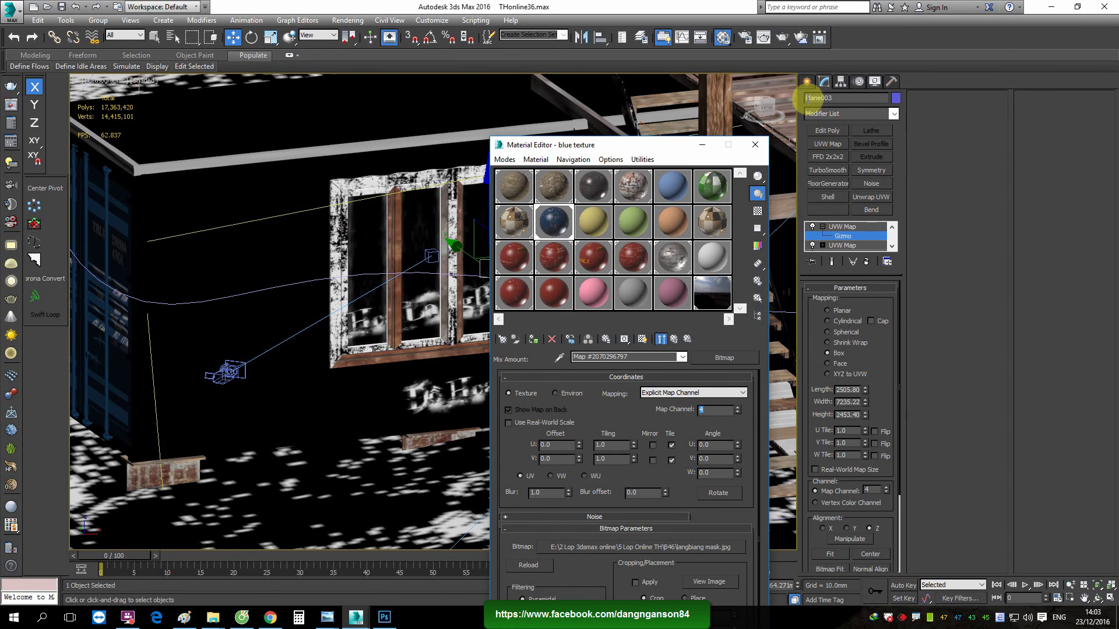
left_click(808, 82)
left_click(673, 339)
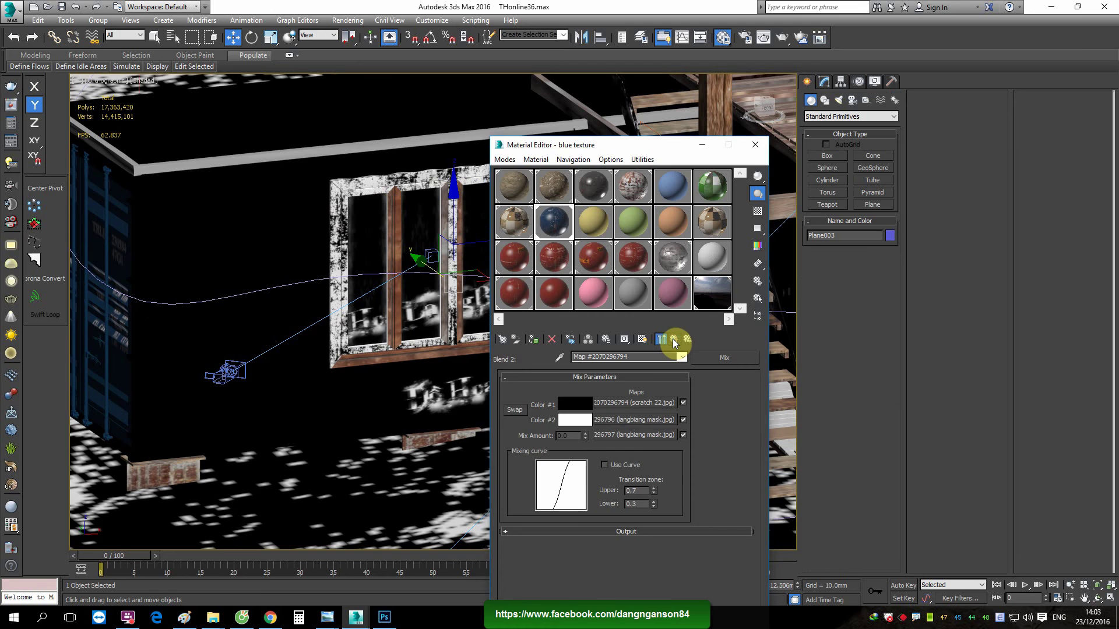
left_click(674, 339)
Adjust the view of the container wall and open the coat material's diffuse bitmap
scroll(342, 340, "down", 5)
scroll(284, 347, "up", 5)
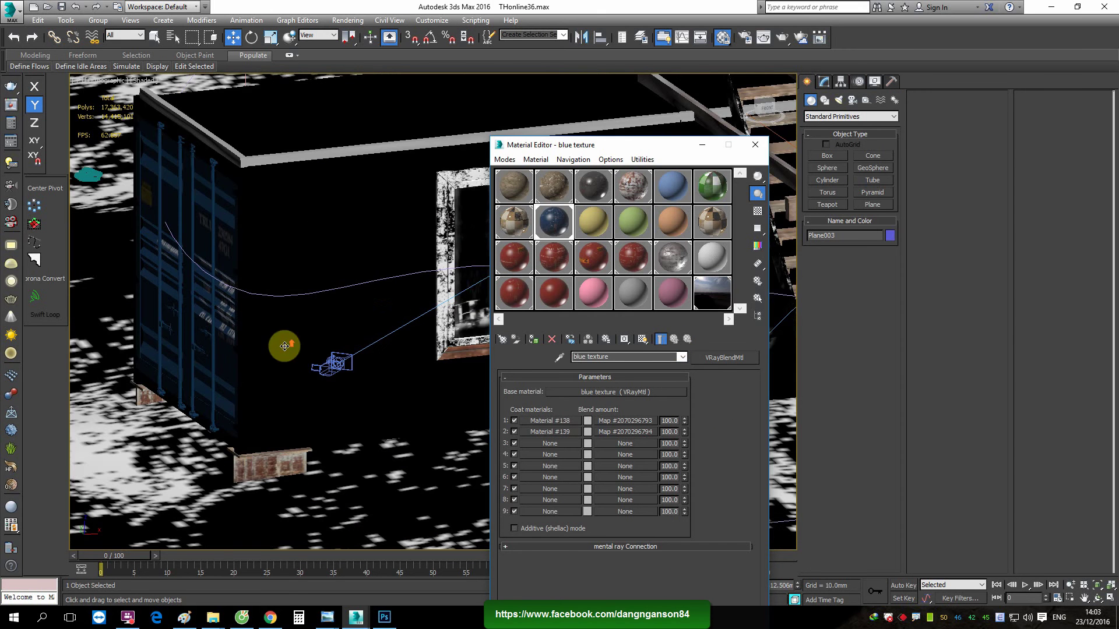
middle_click_drag(382, 285, 375, 282, "alt")
middle_click_drag(370, 362, 355, 355, "alt")
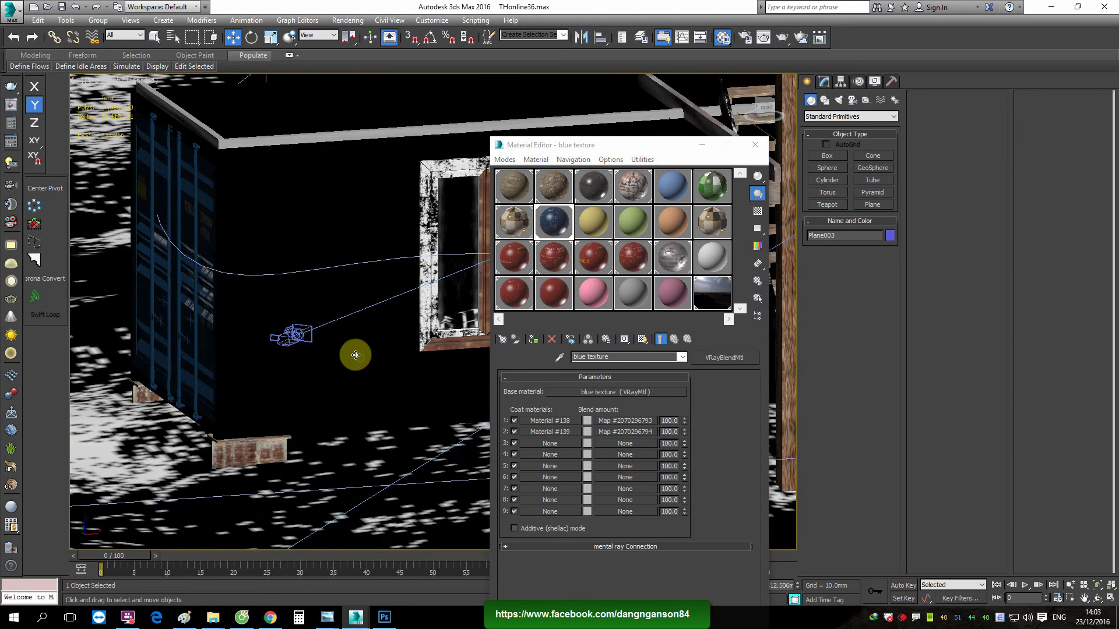
left_click(568, 420)
Show the coat's diffuse bitmap in the viewport and view the whole container
left_click(621, 389)
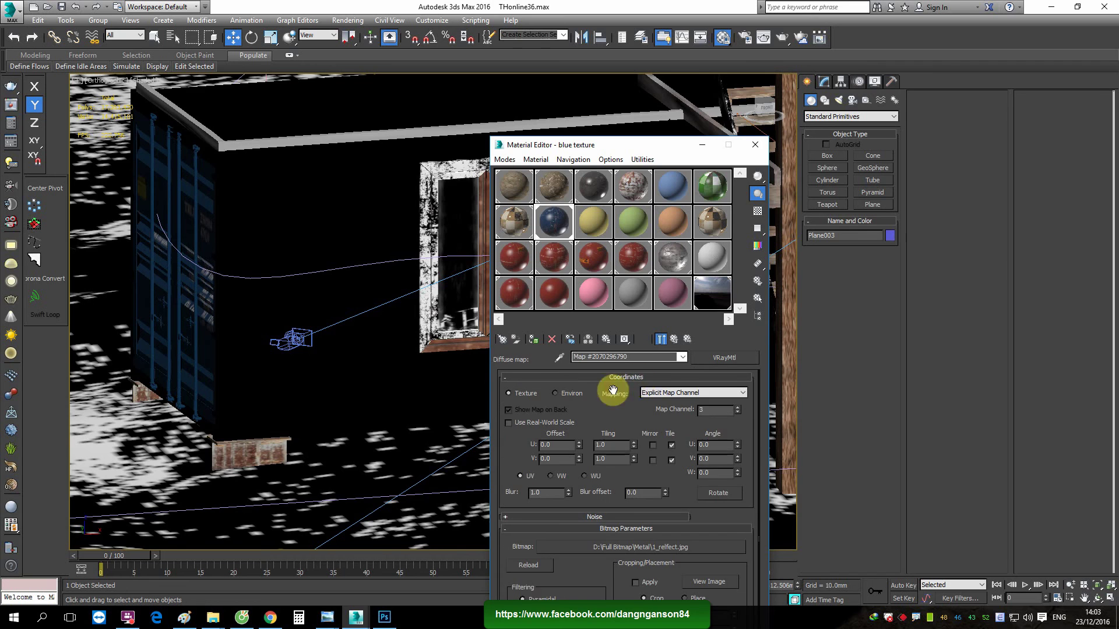
left_click(643, 342)
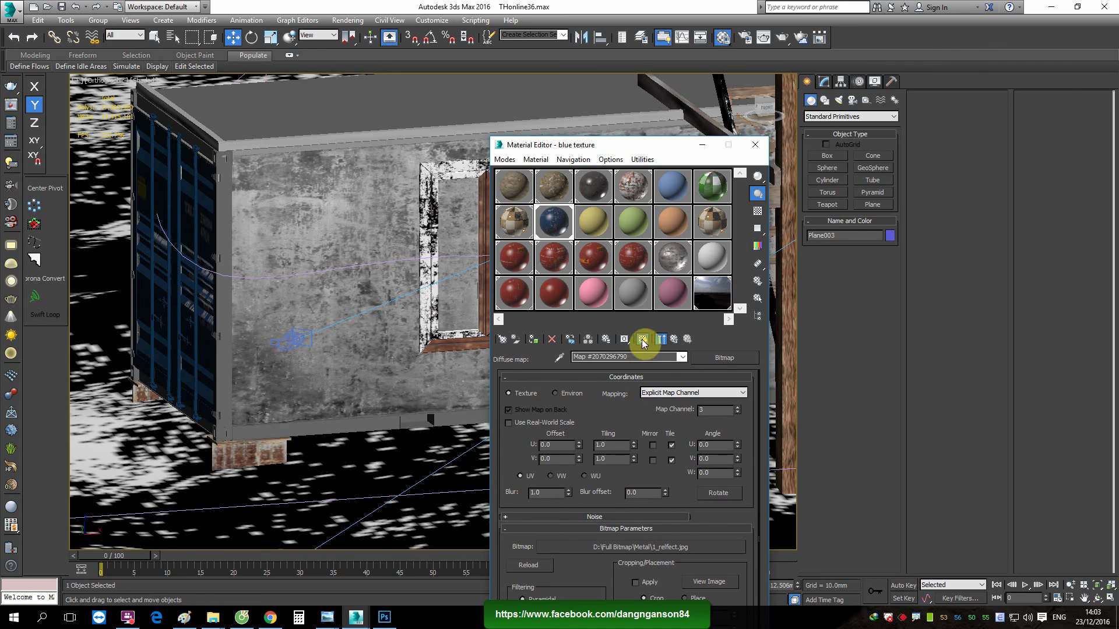
left_click(756, 145)
scroll(418, 355, "down", 3)
scroll(387, 387, "up", 3)
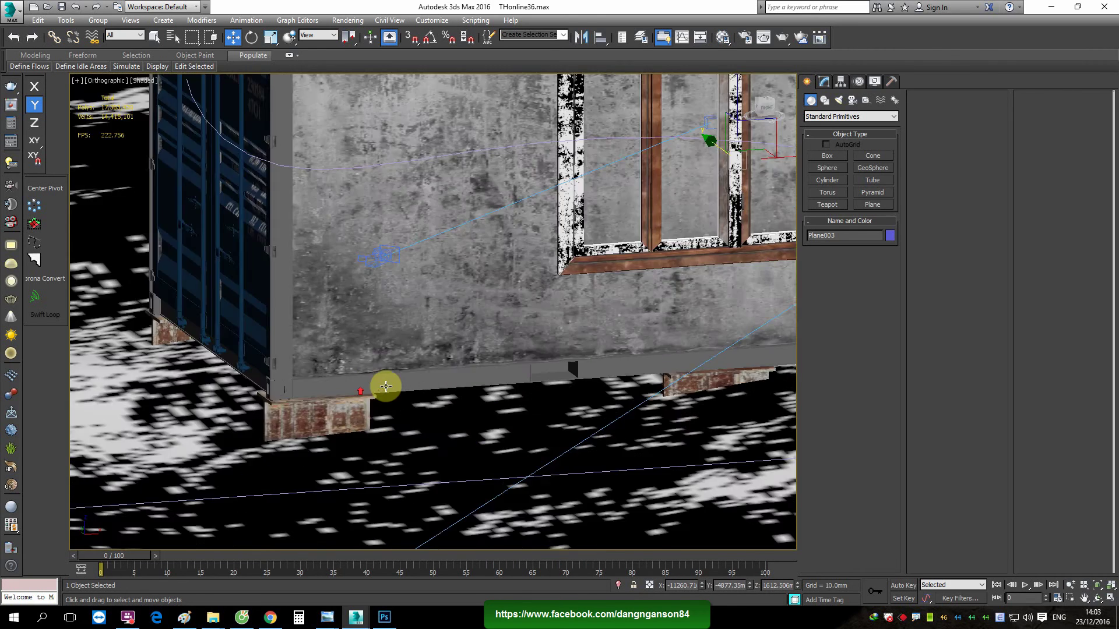
scroll(420, 385, "up", 2)
scroll(459, 379, "down", 5)
mouse_move(499, 370)
middle_mouse_down("alt")
mouse_move(532, 379)
mouse_move(420, 354)
middle_mouse_up("alt")
Reopen the Material Editor and return up to the blue texture blend material
key("m")
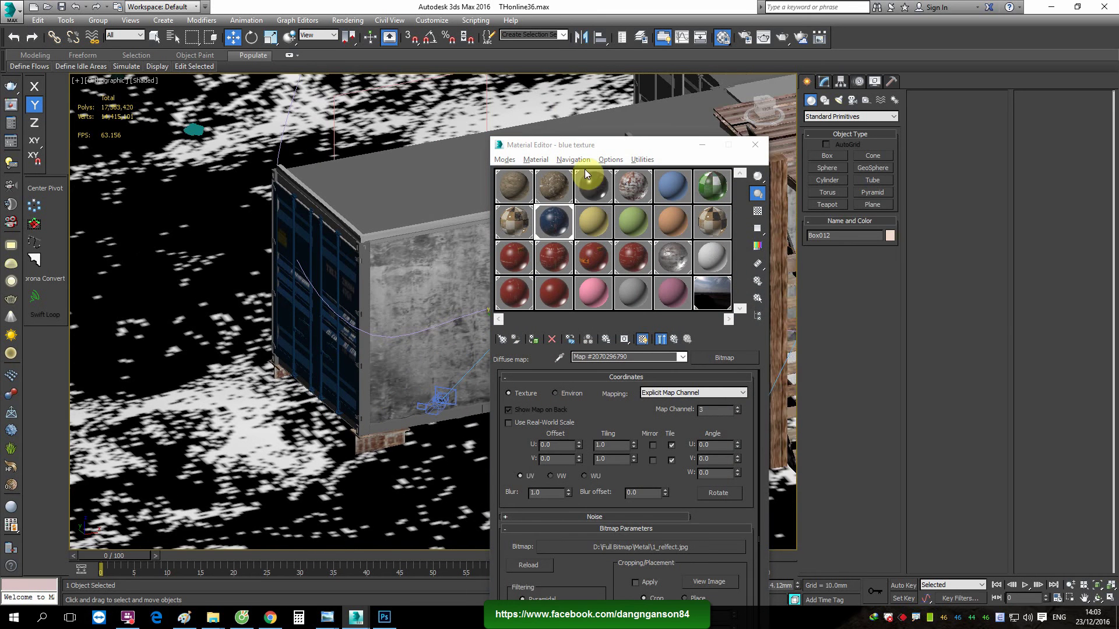
left_click_drag(606, 147, 683, 127)
scroll(431, 396, "up", 3)
scroll(507, 386, "up", 3)
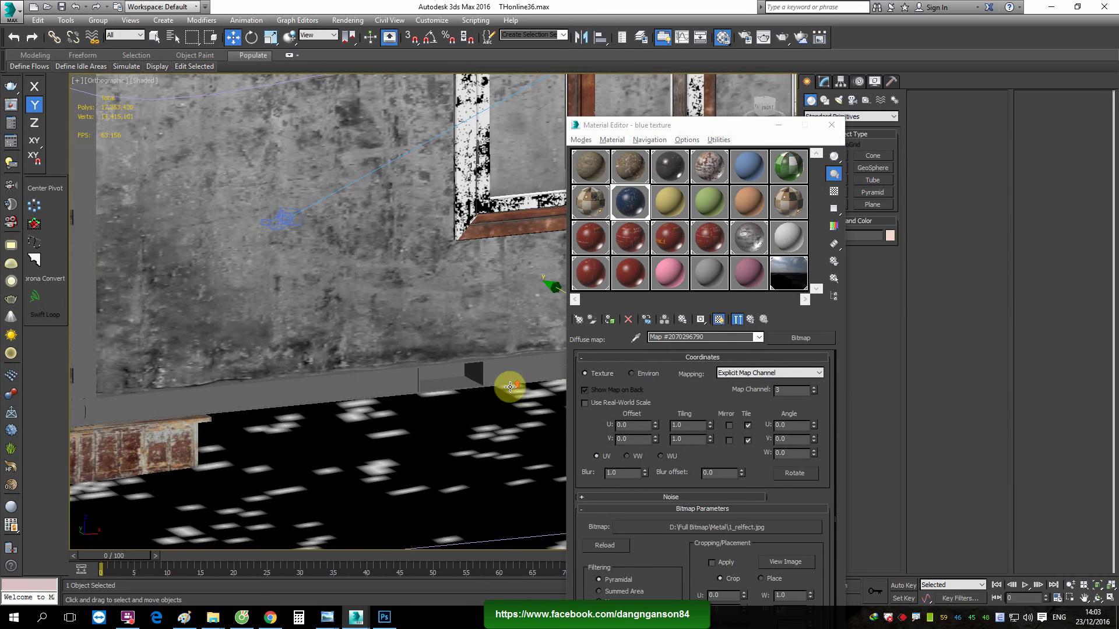
left_click(750, 320)
middle_click_drag(480, 368, 445, 370, "alt")
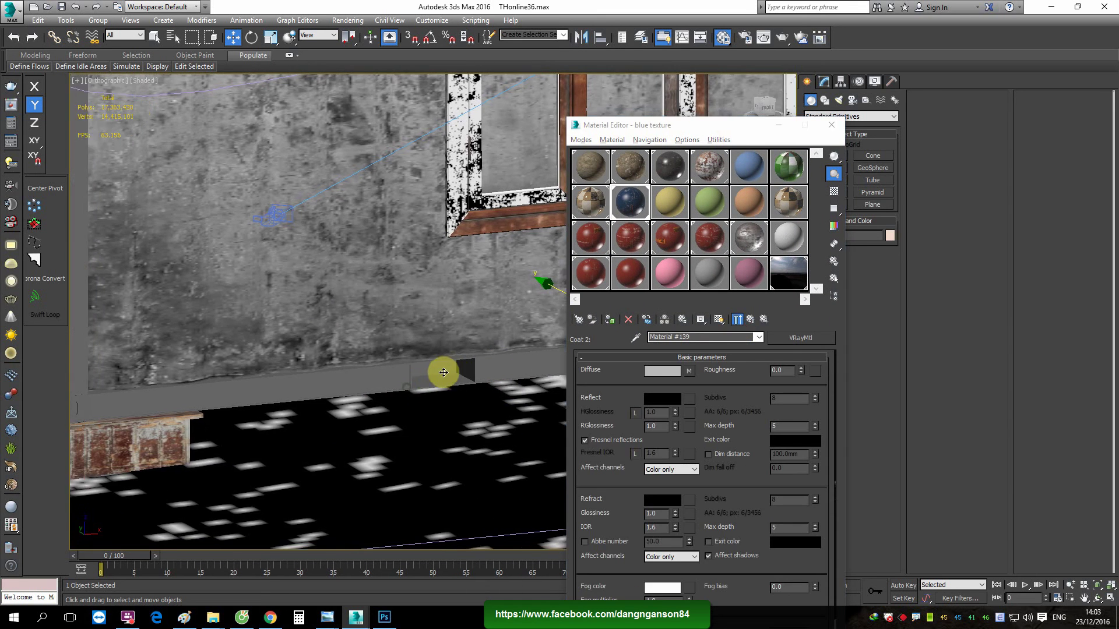
left_click_drag(713, 127, 686, 128)
left_click(712, 314)
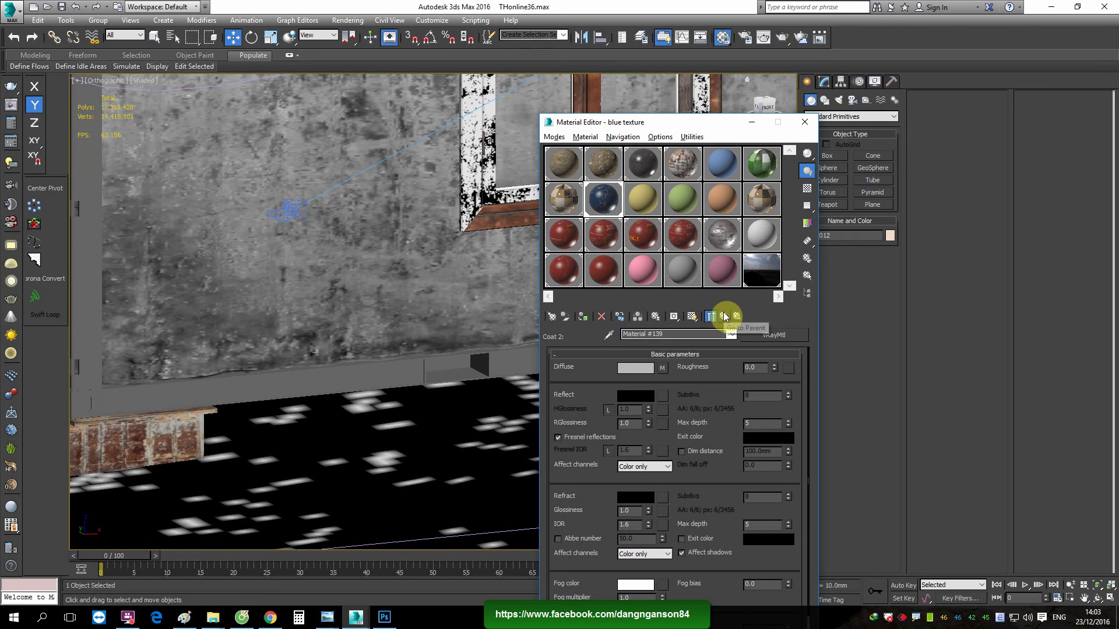
left_click(724, 317)
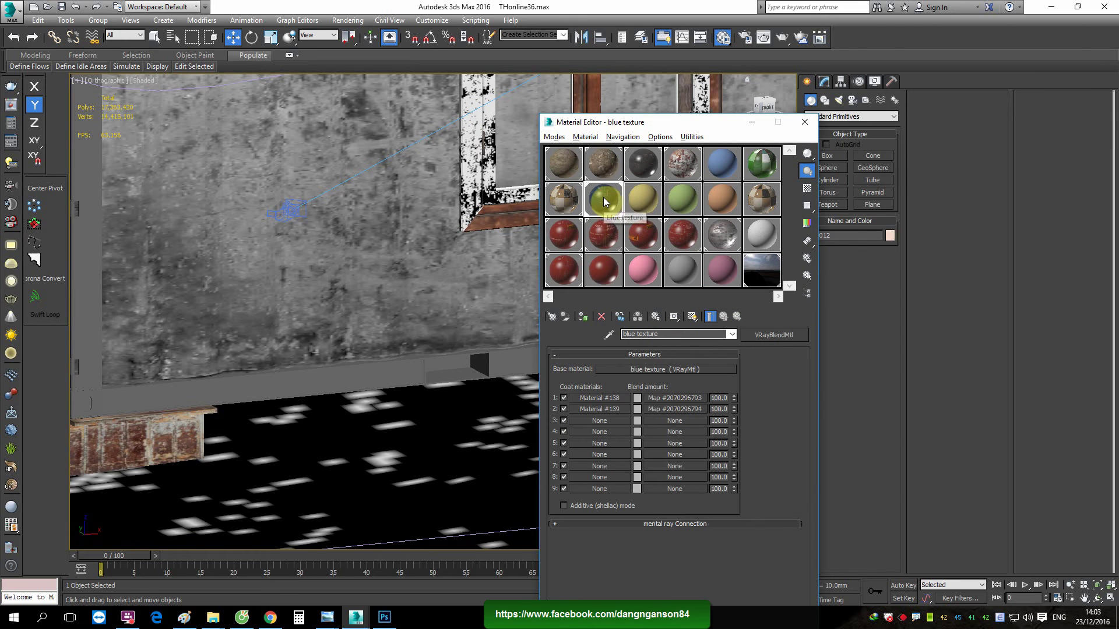
Copy the blue texture material into the neighbouring slot and name it 'blue texture1'
left_click_drag(648, 205, 646, 205)
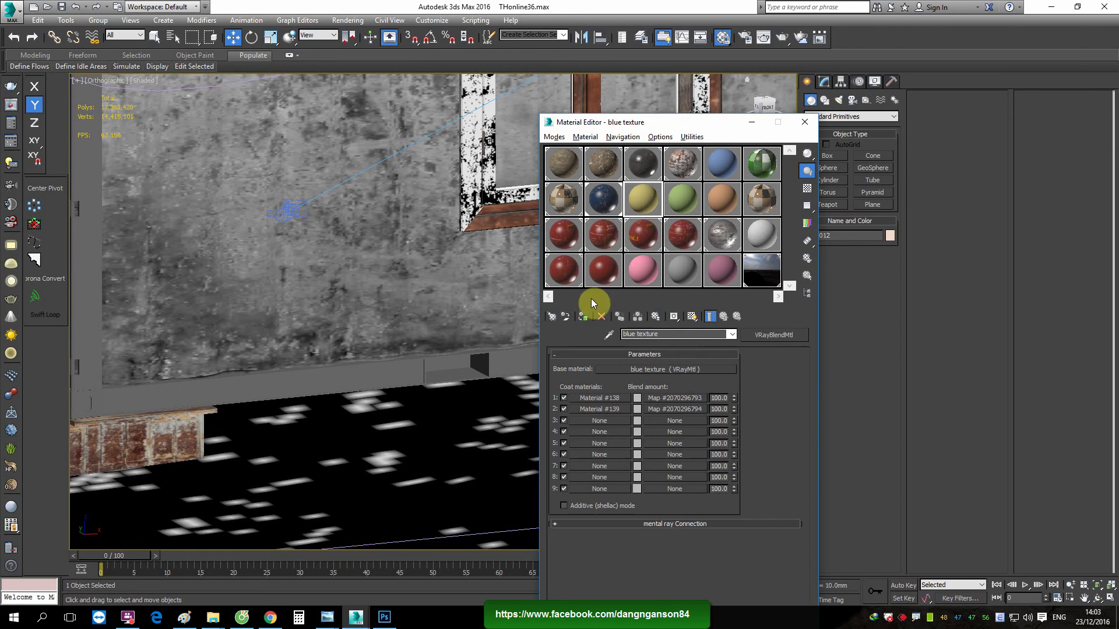
left_click(655, 334)
type("1")
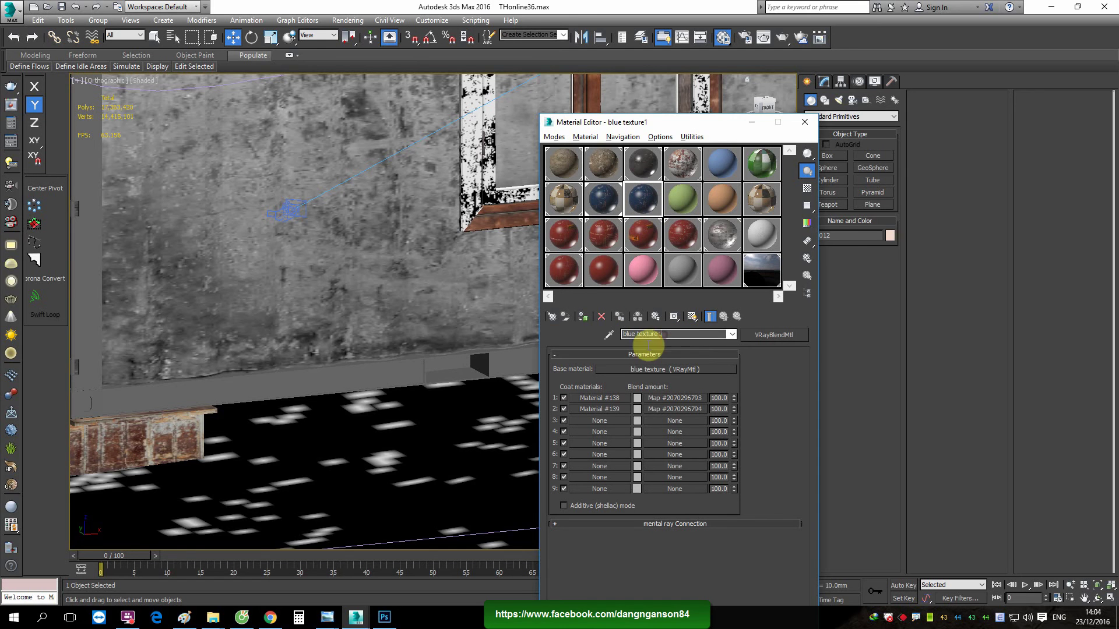
middle_click_drag(455, 376, 481, 360)
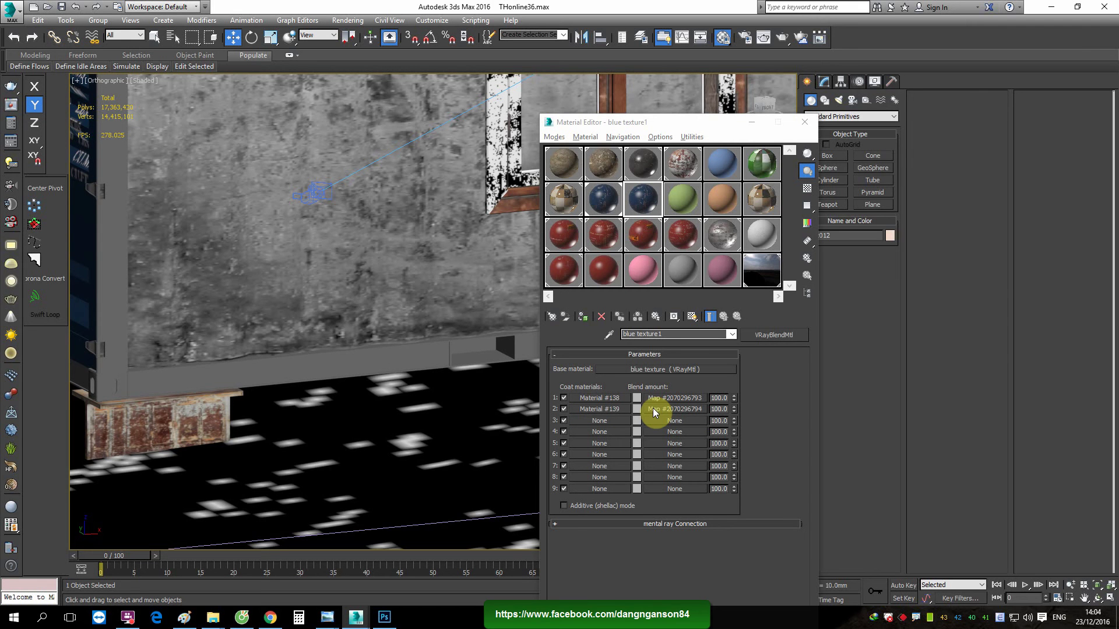
Display the blend base material's blue diffuse texture on the container wall
middle_click_drag(383, 382, 394, 360, "alt")
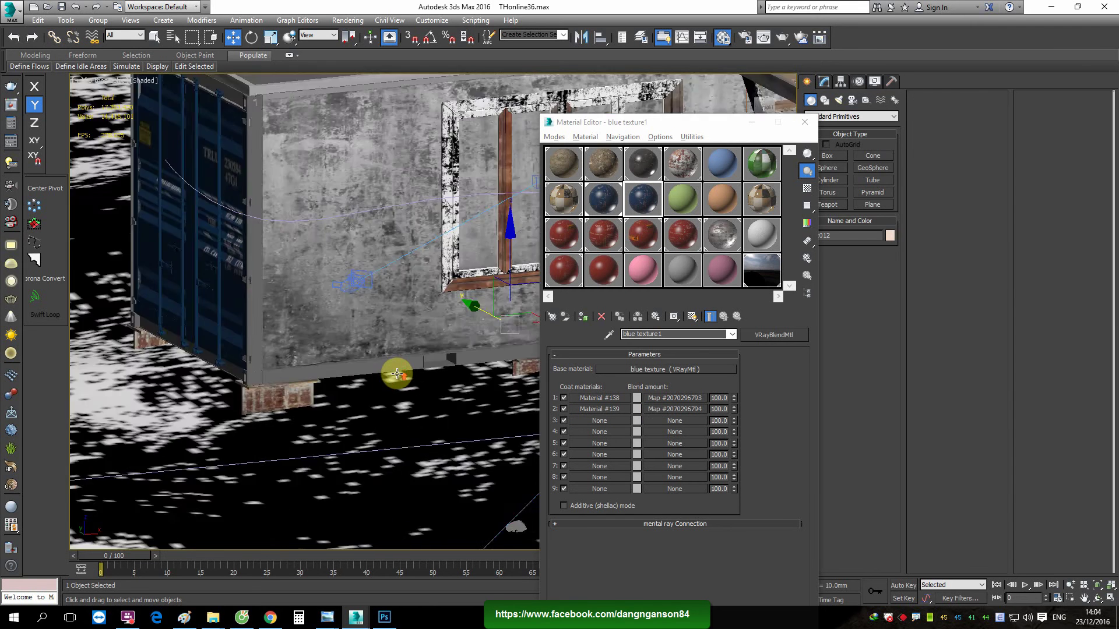
left_click_drag(699, 123, 564, 137)
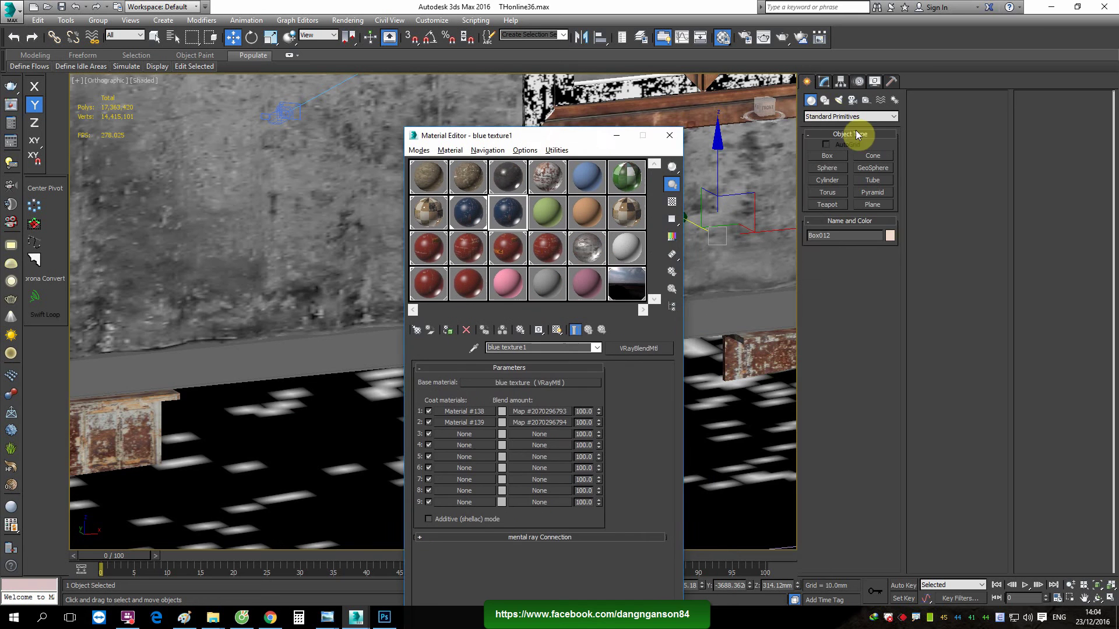
left_click(823, 83)
left_click(524, 383)
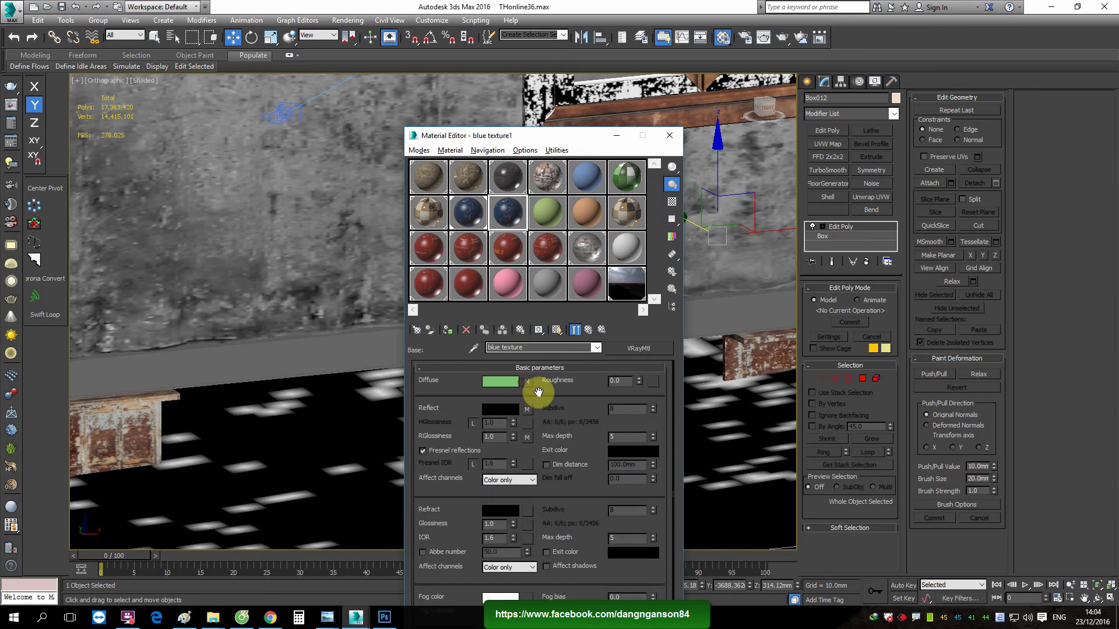
left_click(557, 330)
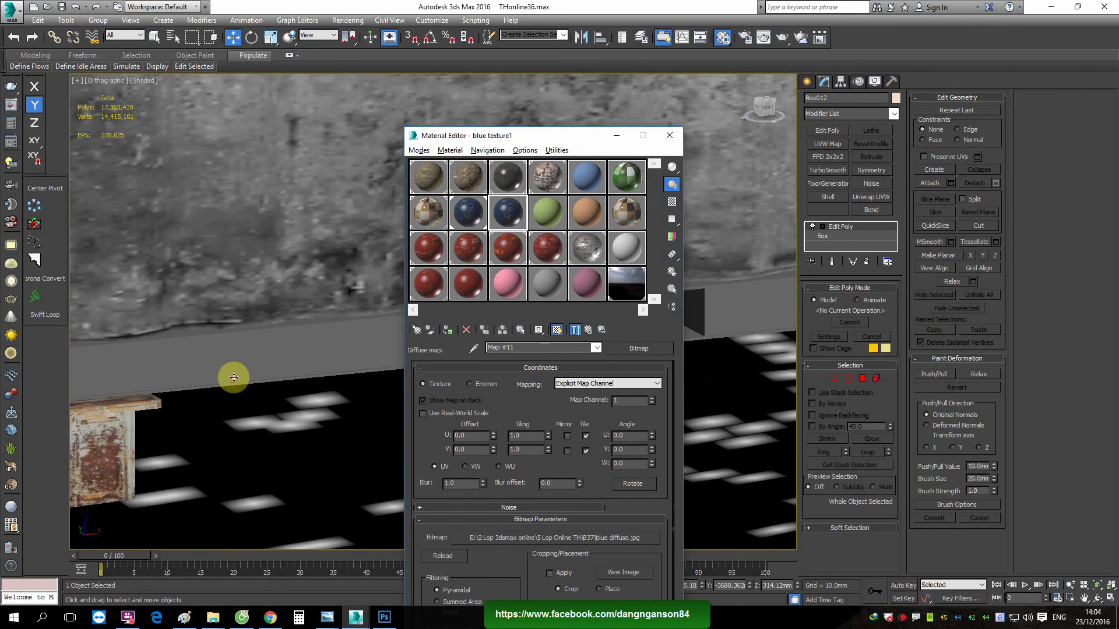
middle_click_drag(233, 375, 269, 368)
scroll(279, 361, "down", 2)
scroll(268, 347, "up", 3)
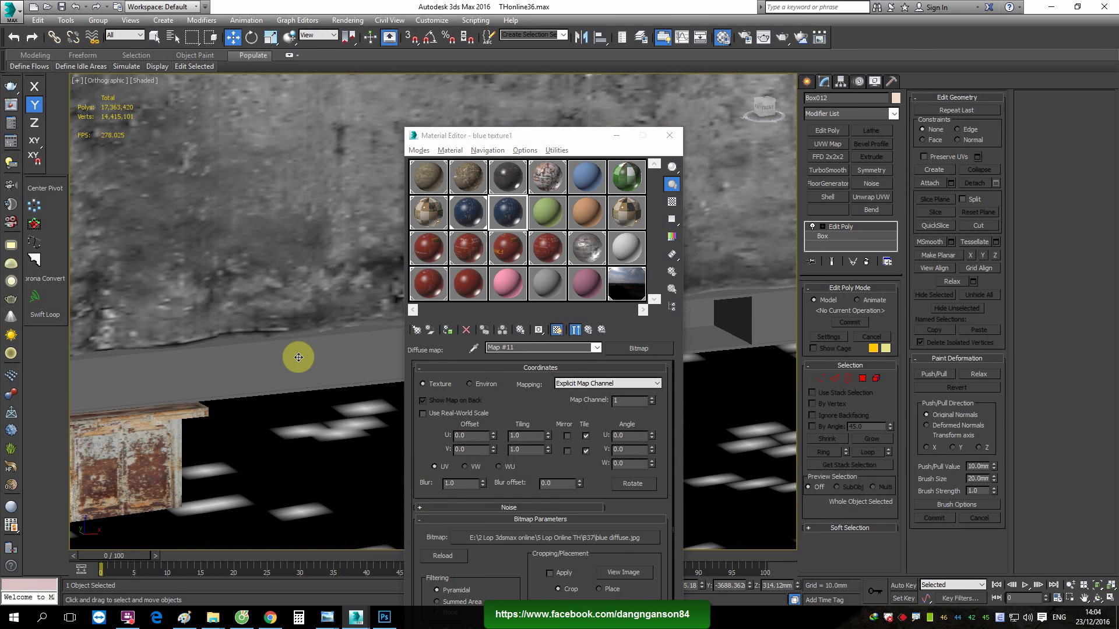
left_click(466, 220)
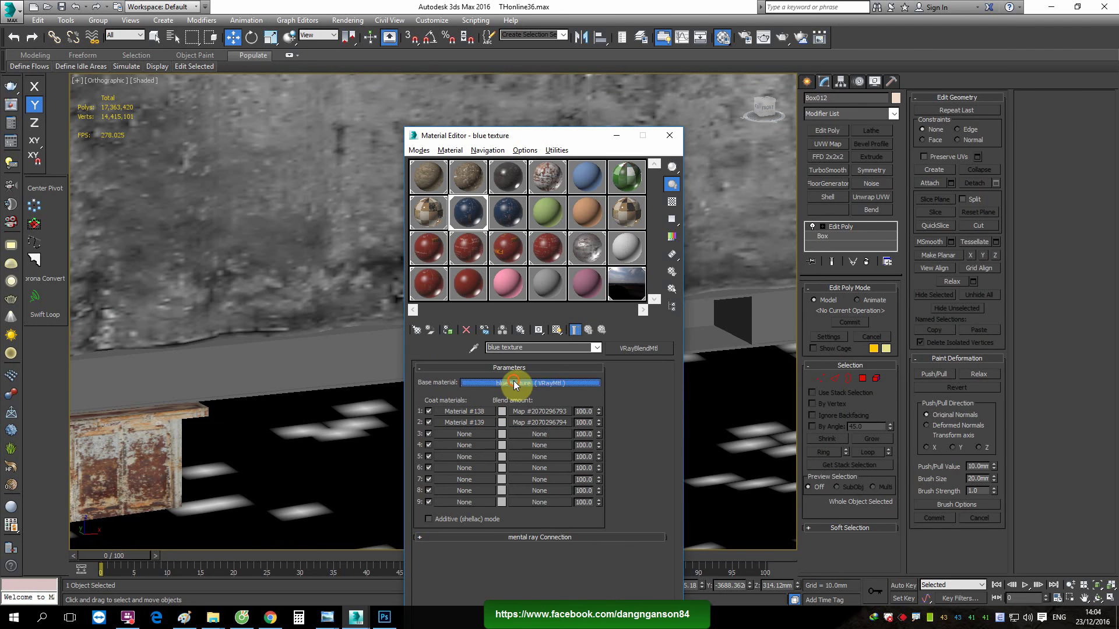
left_click(513, 383)
left_click(559, 330)
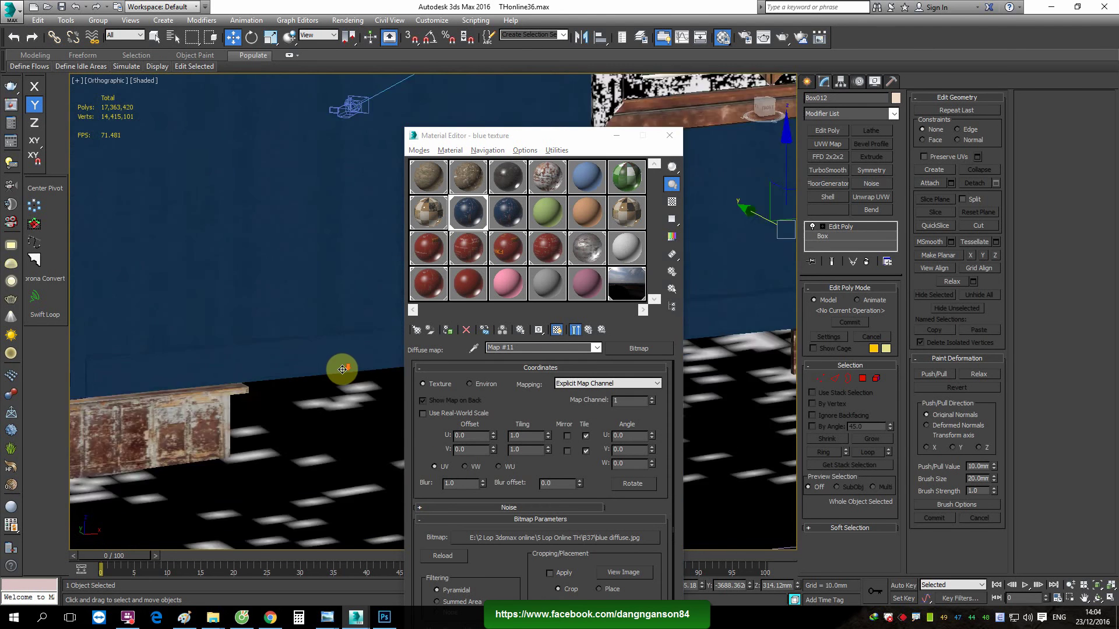
Add a UVW Map modifier to Box012 with Box projection
scroll(342, 369, "up", 3)
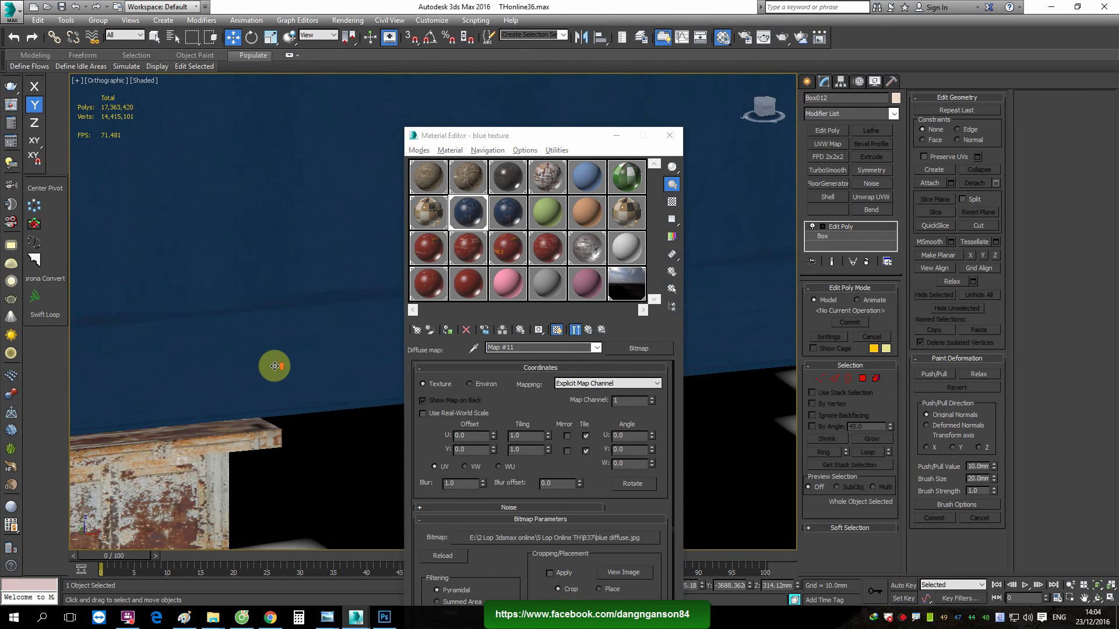
left_click(824, 144)
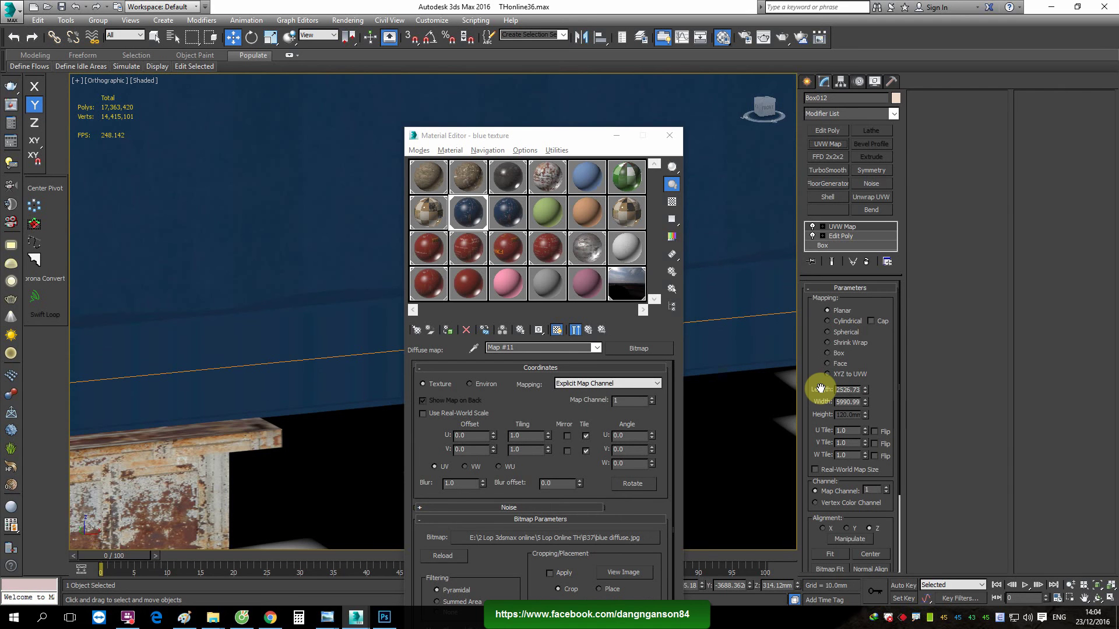
left_click(827, 353)
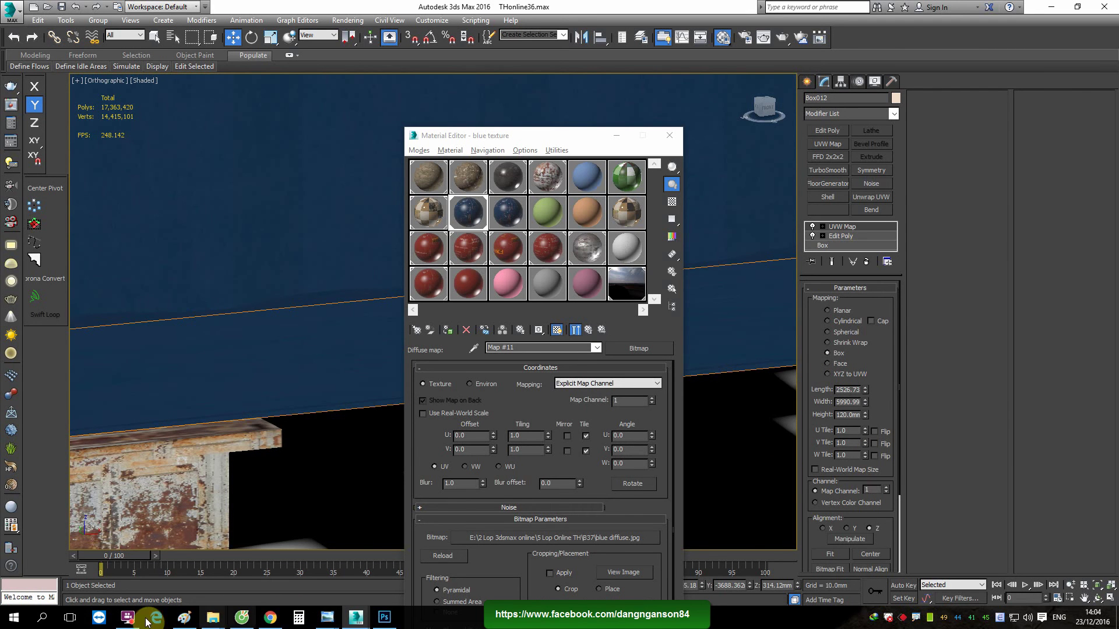
Show the first coat's rusty diffuse texture on the box in the viewport
left_click(127, 617)
left_click(949, 233)
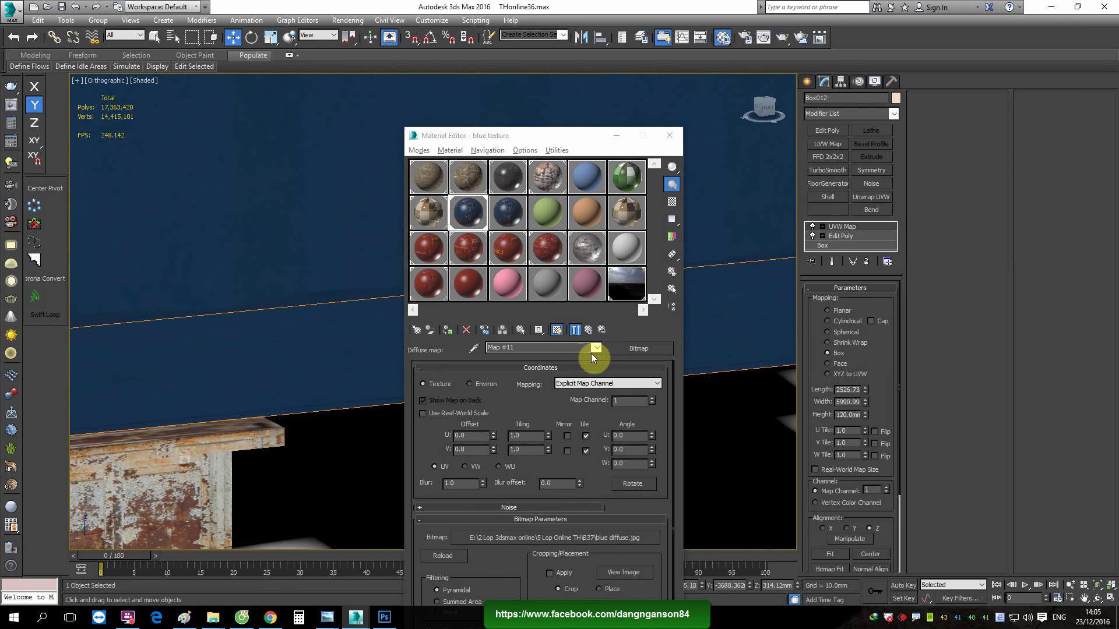
left_click(589, 328)
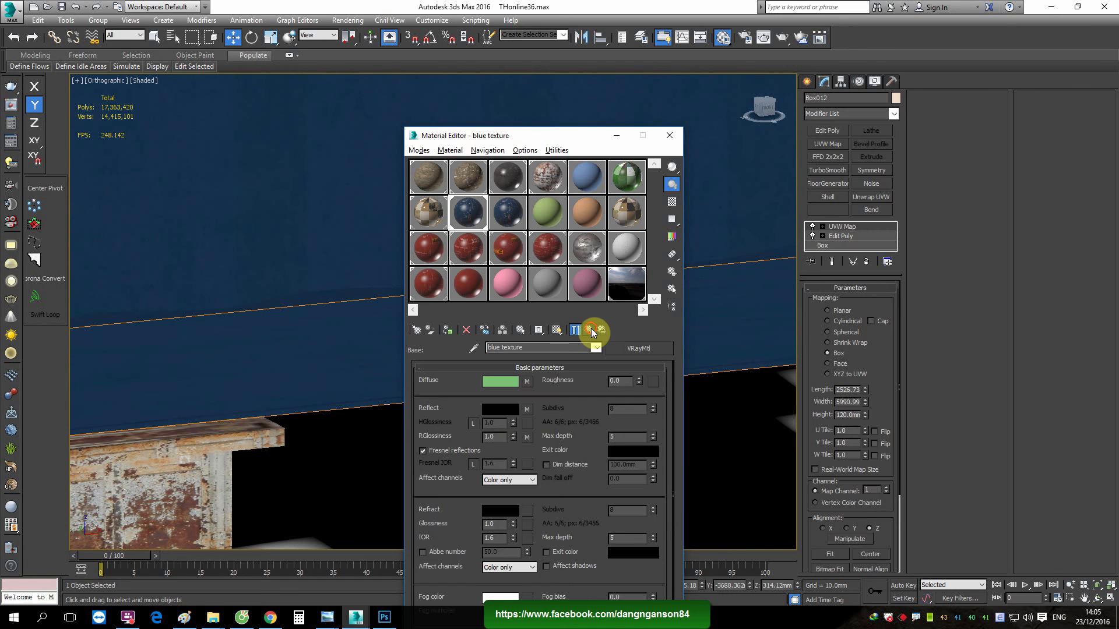
left_click(589, 328)
left_click(479, 413)
left_click(532, 380)
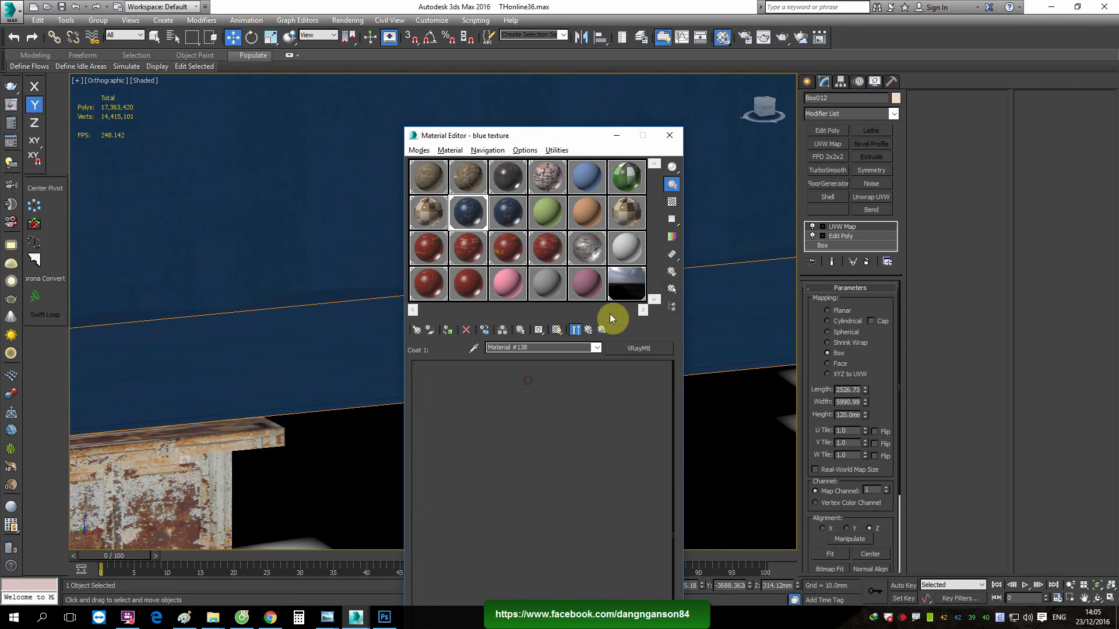
left_click(557, 330)
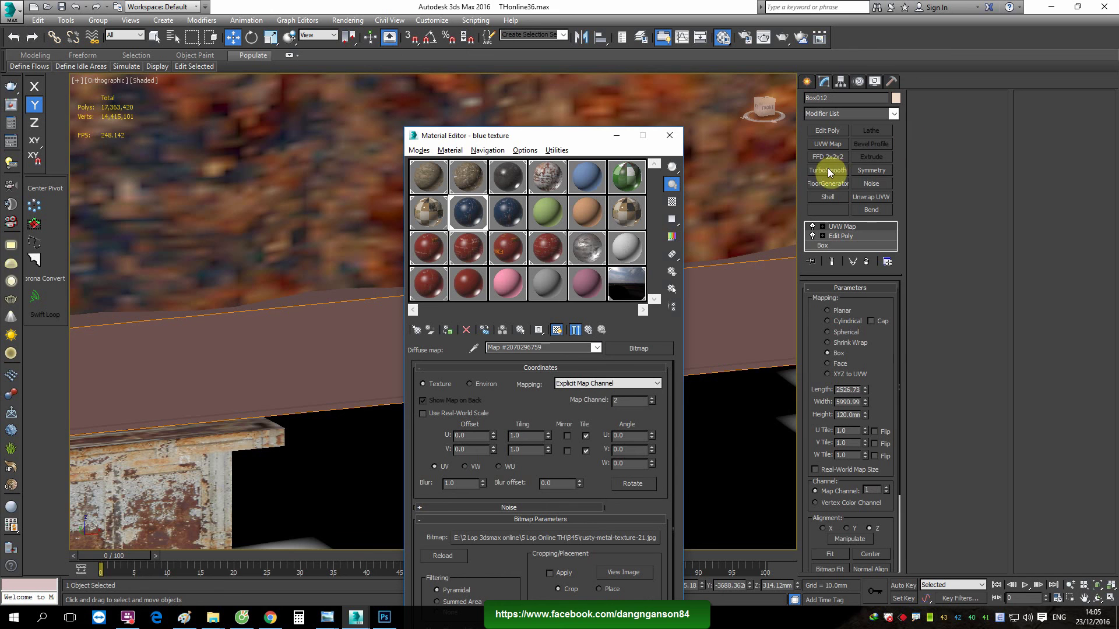
Add a second UVW Map modifier and display the first blend mask in the viewport
left_click(830, 145)
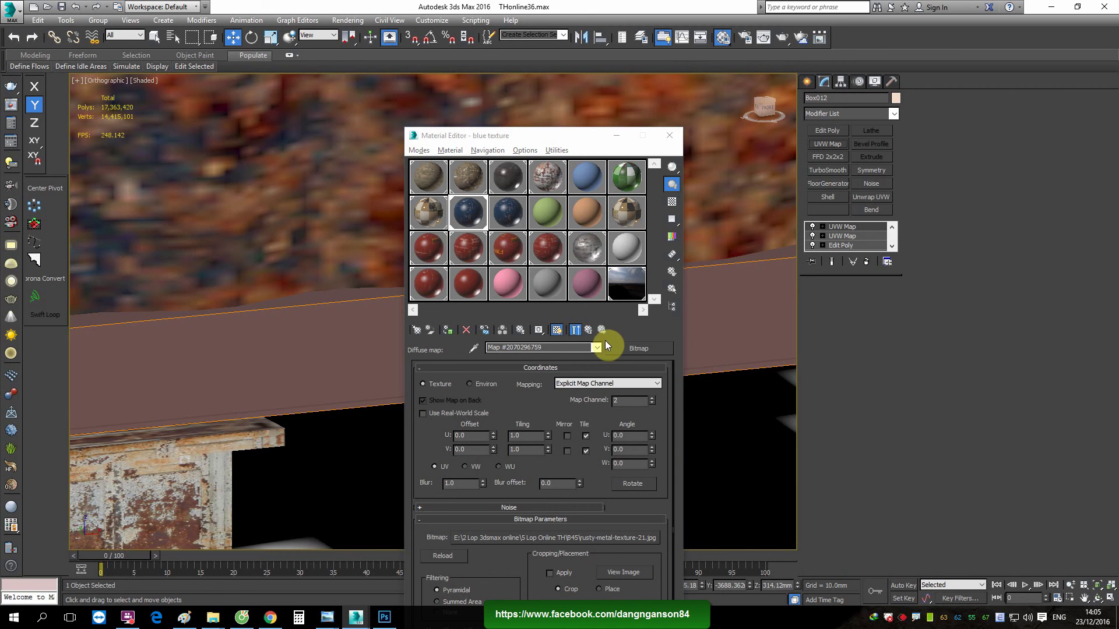
left_click(589, 332)
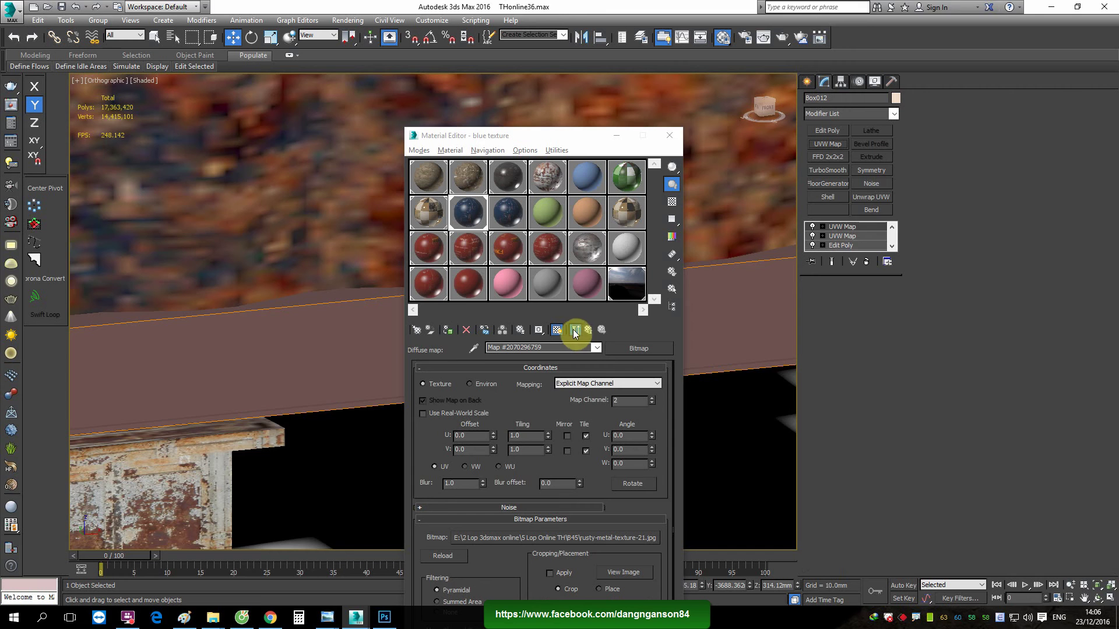
left_click(592, 334)
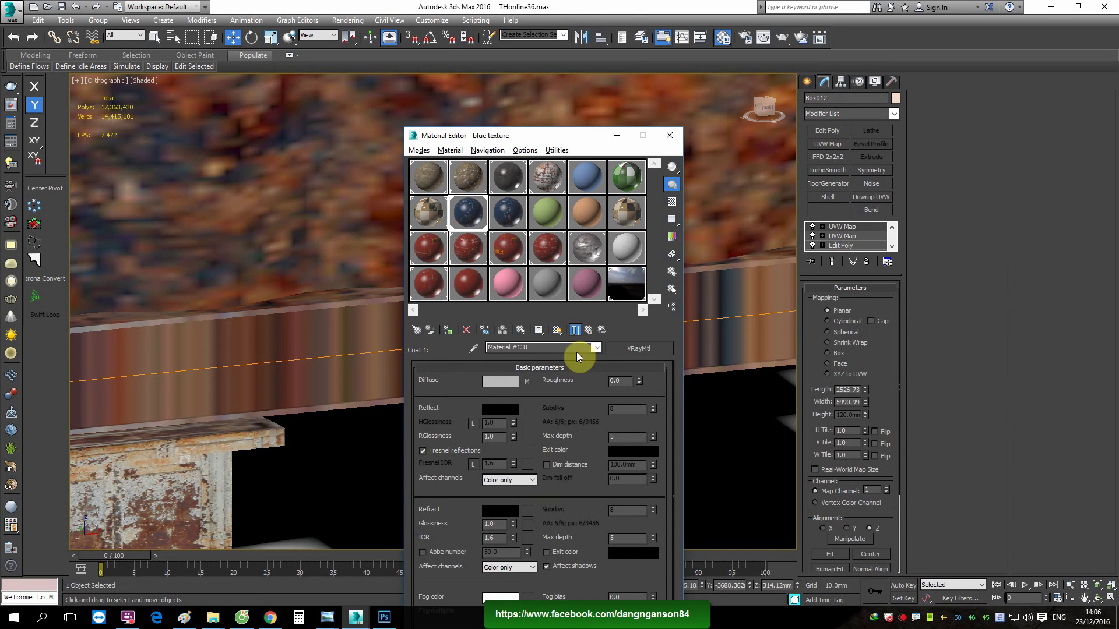
left_click(592, 330)
left_click(562, 412)
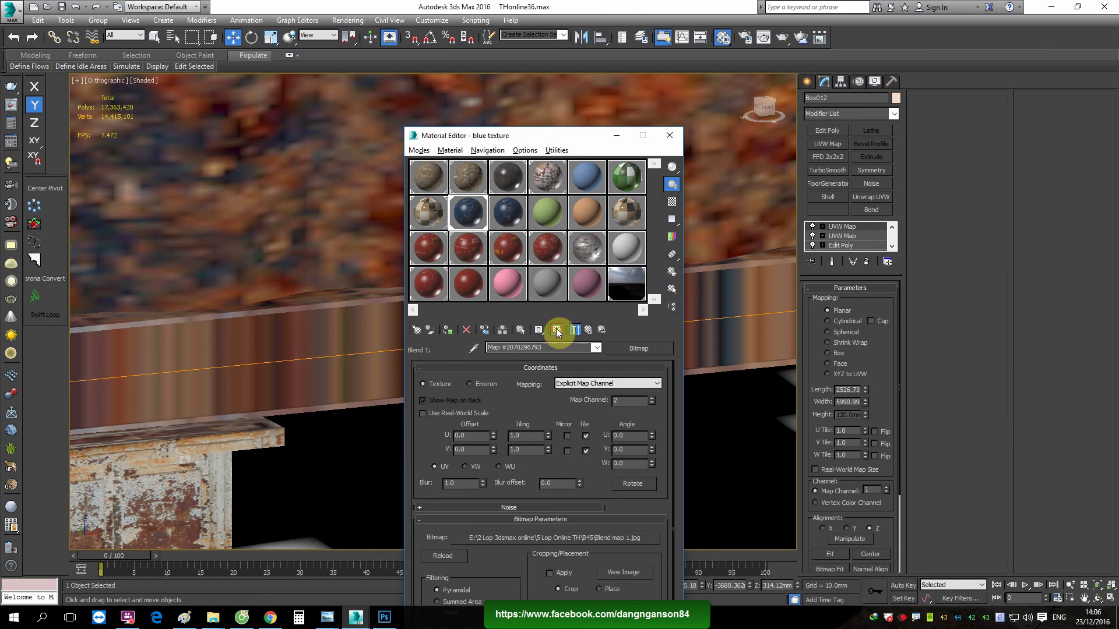
left_click(557, 330)
Set the second mapping to Box on map channel 2, sized 500 mm each way
left_click(838, 353)
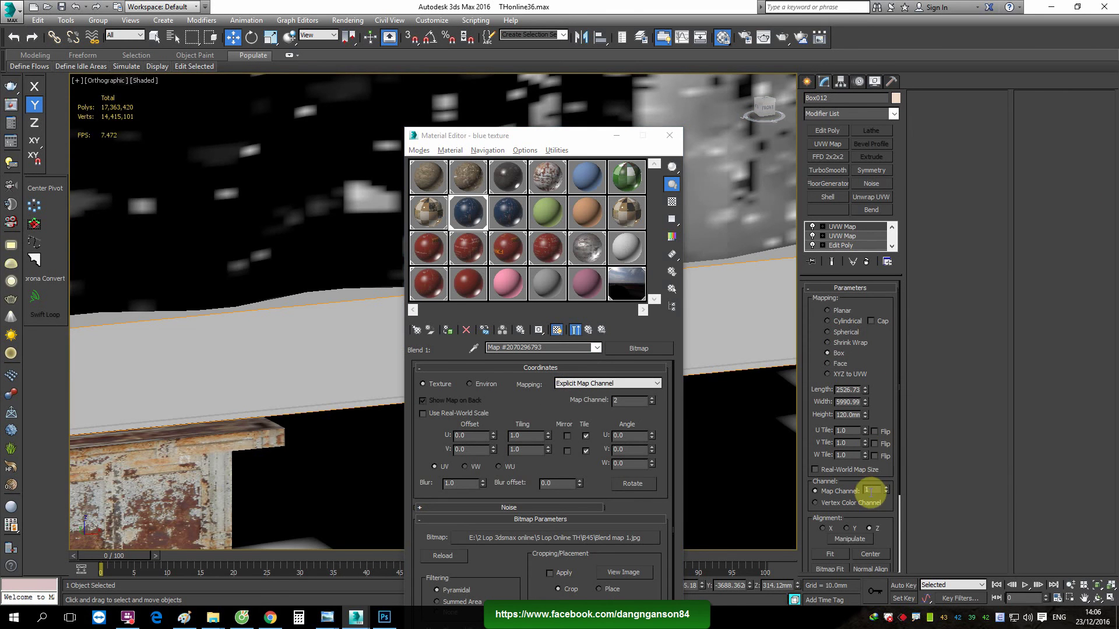
type("2")
key("Return")
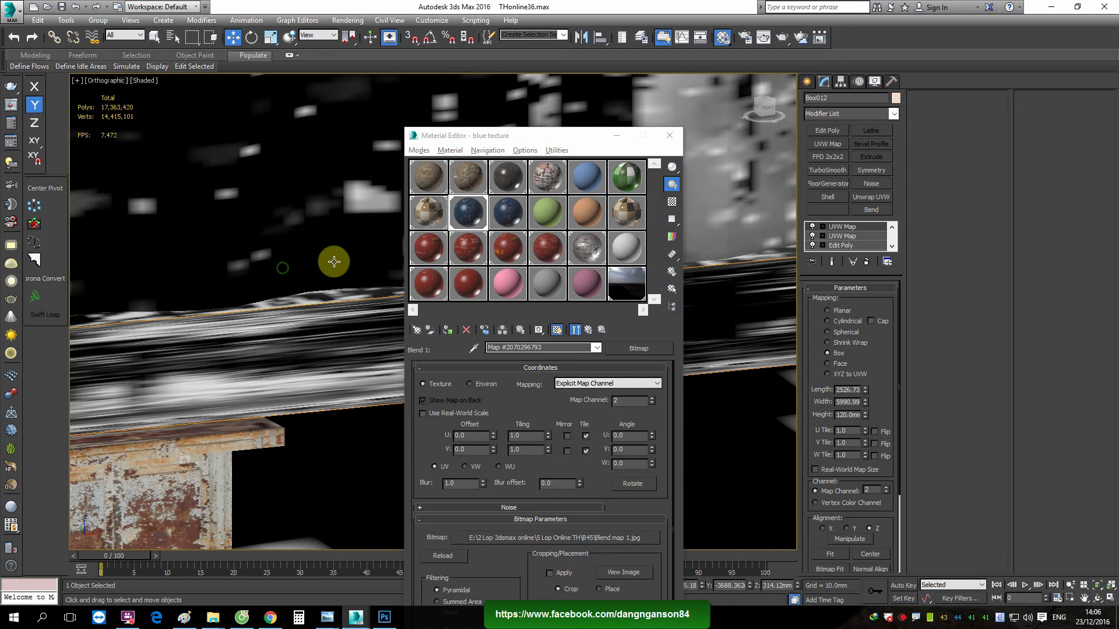
scroll(310, 242, "up", 2)
left_click_drag(860, 389, 838, 385)
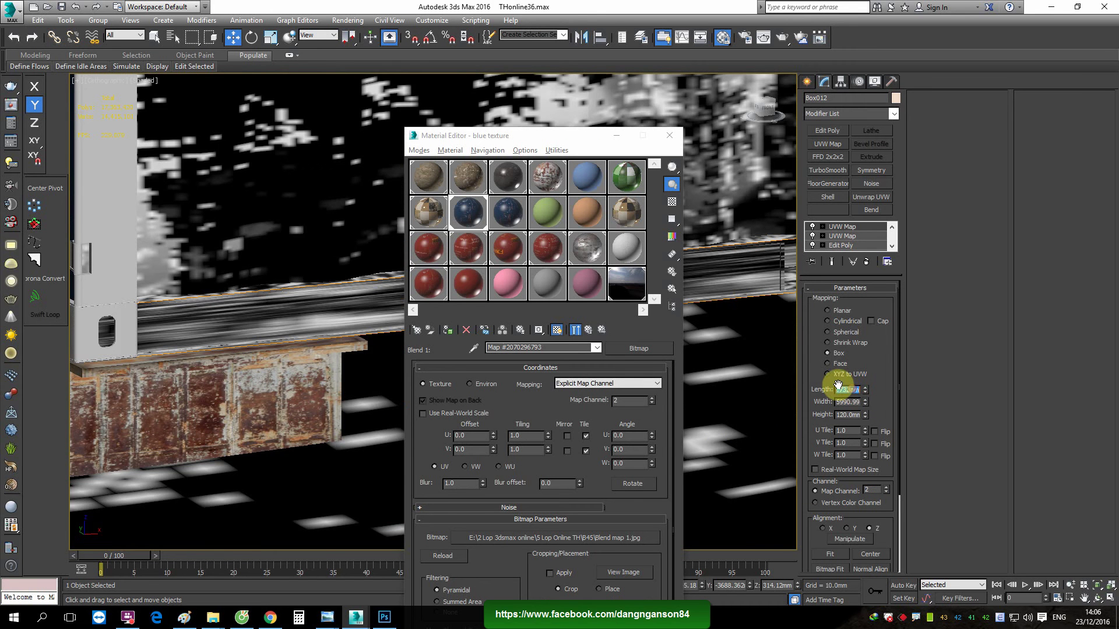
type("500")
key("Tab")
type("5")
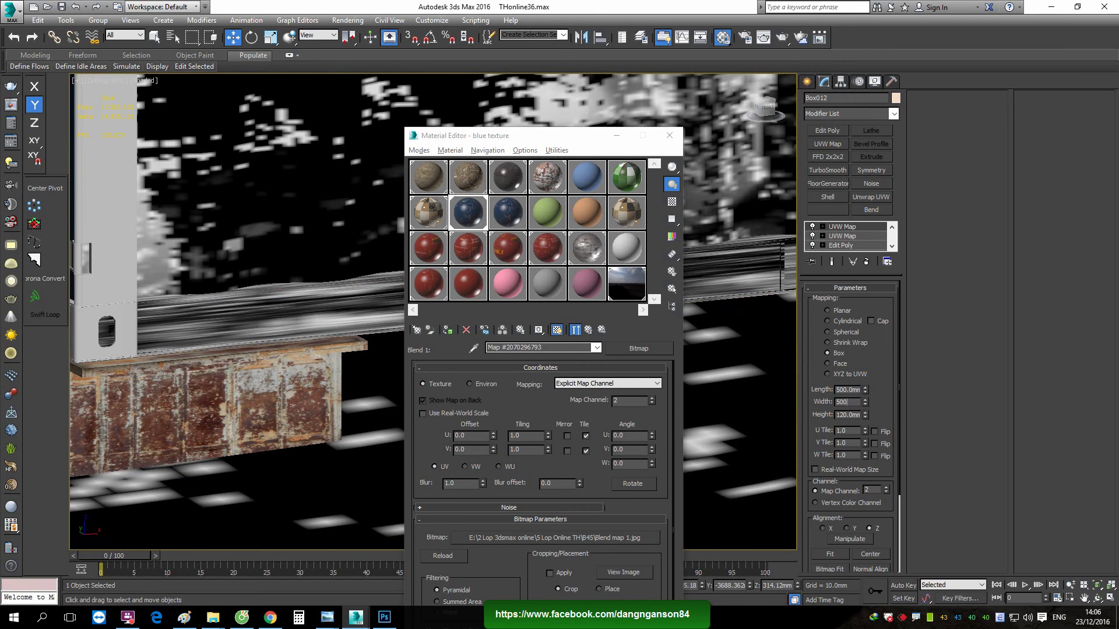
key("Tab")
type("500")
key("Return")
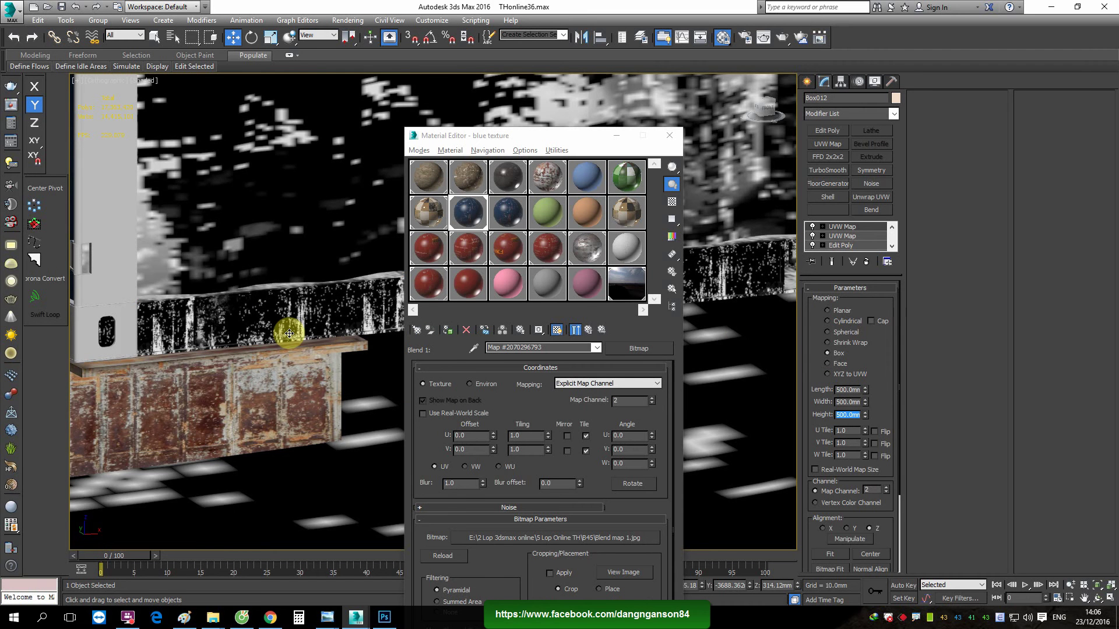
left_click(670, 135)
middle_click_drag(425, 313, 426, 342)
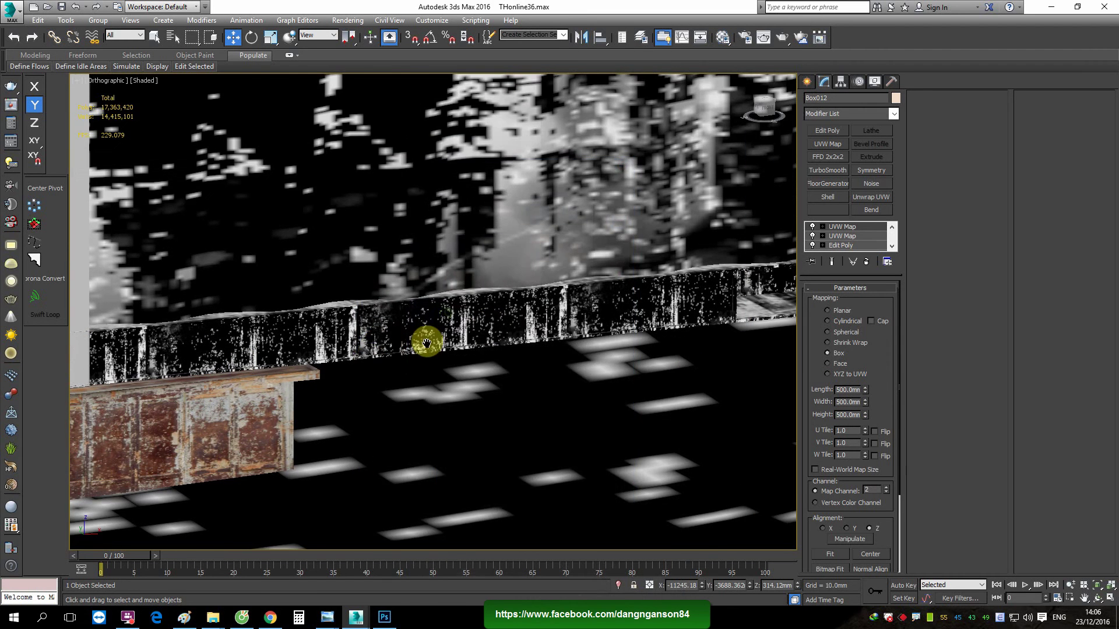
Show the second coat's scratch blend mask on the wall in the viewport
key("m")
left_click(592, 328)
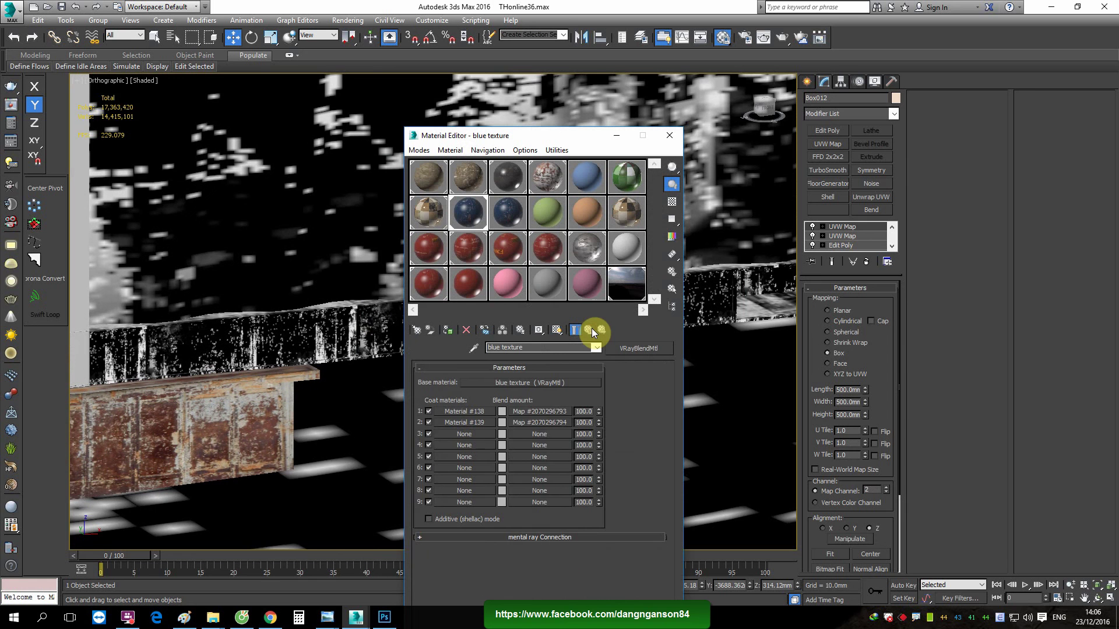
left_click(530, 422)
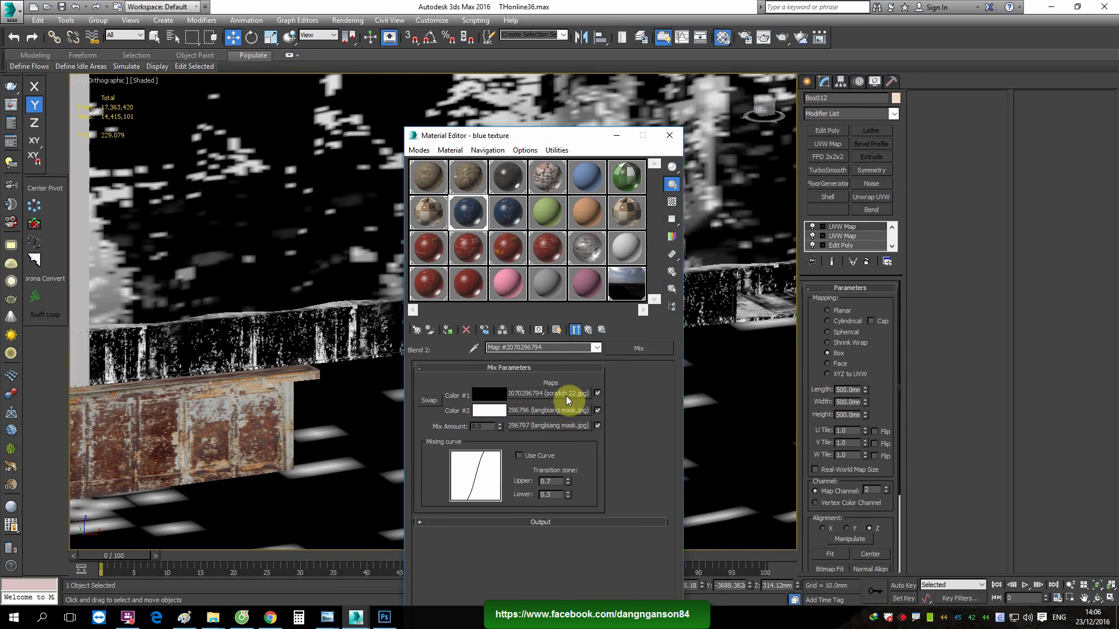
left_click(552, 327)
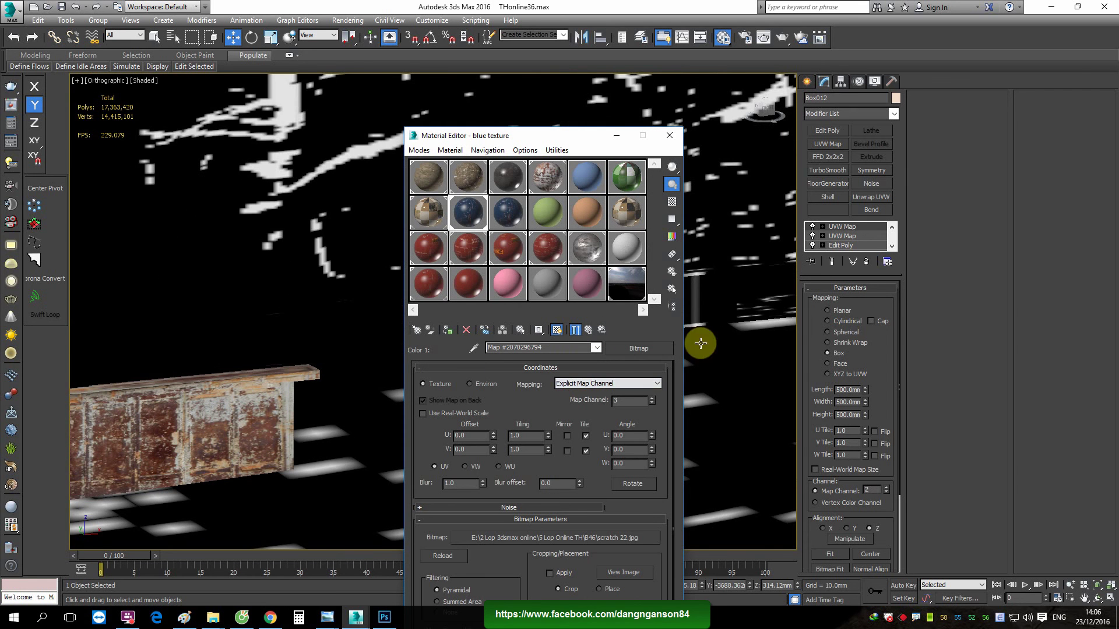
Add a third UVW Map on map channel 3 with Box projection
left_click(833, 144)
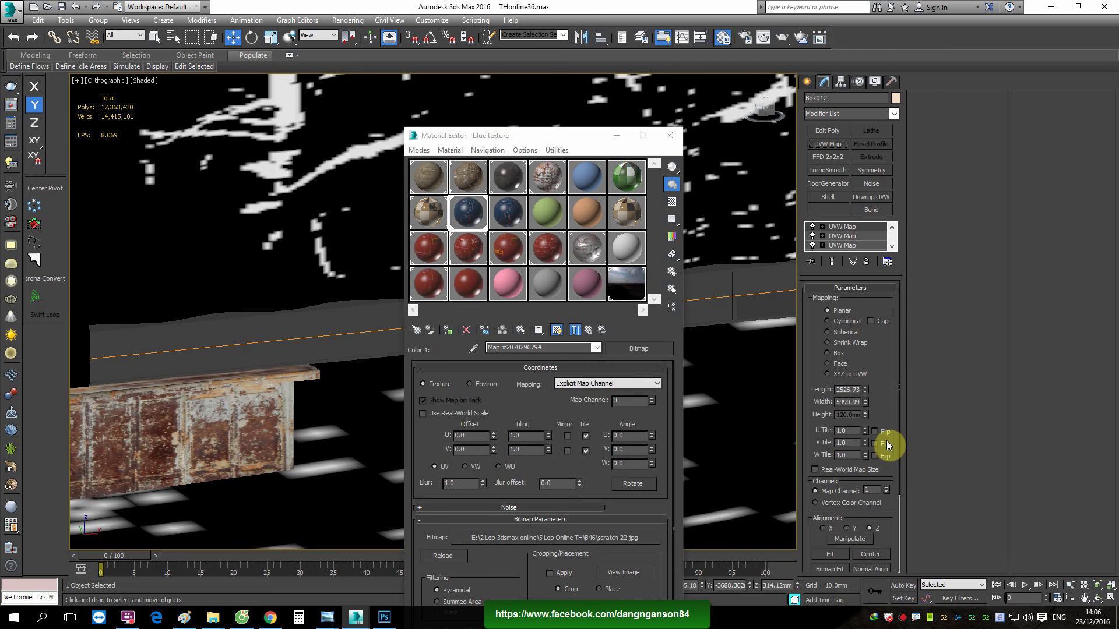
double_click(871, 490)
type("3")
key("Return")
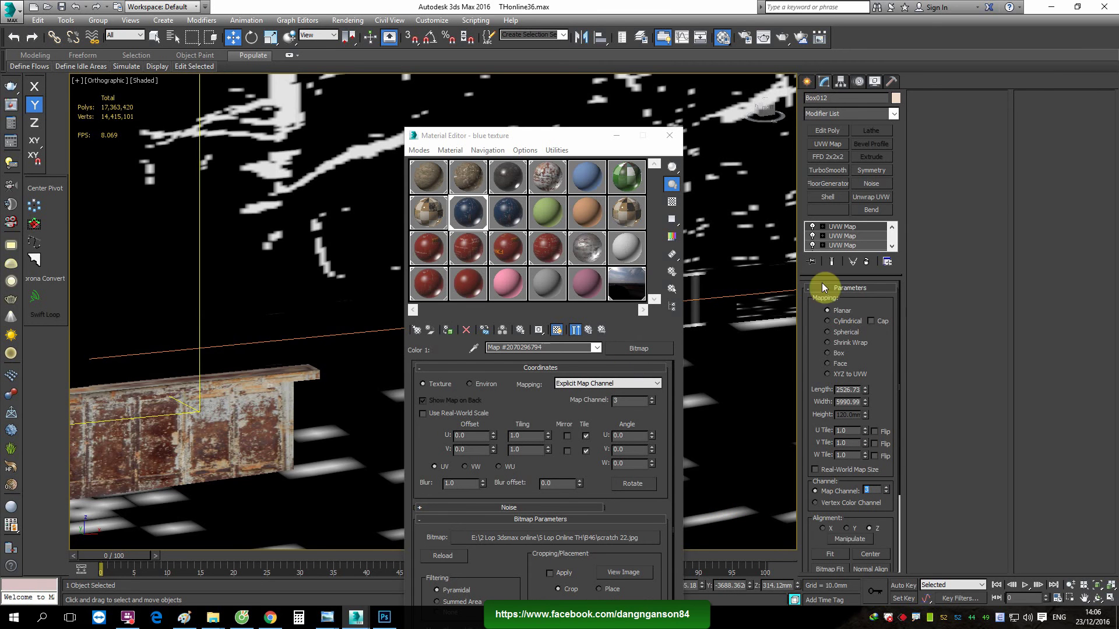
left_click(842, 344)
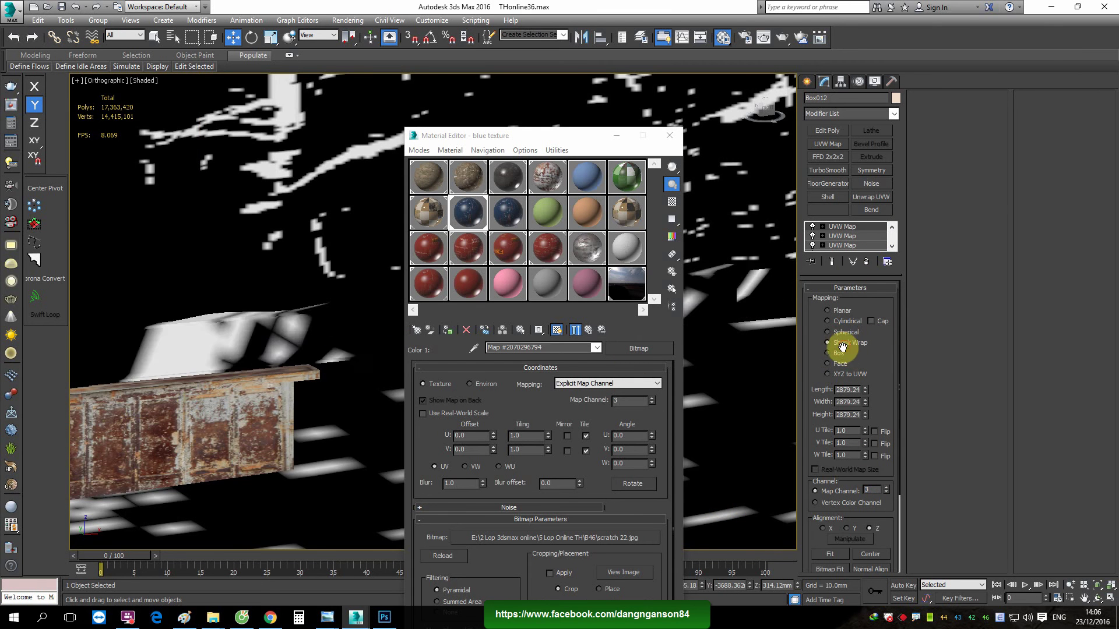
left_click(838, 353)
left_click(670, 135)
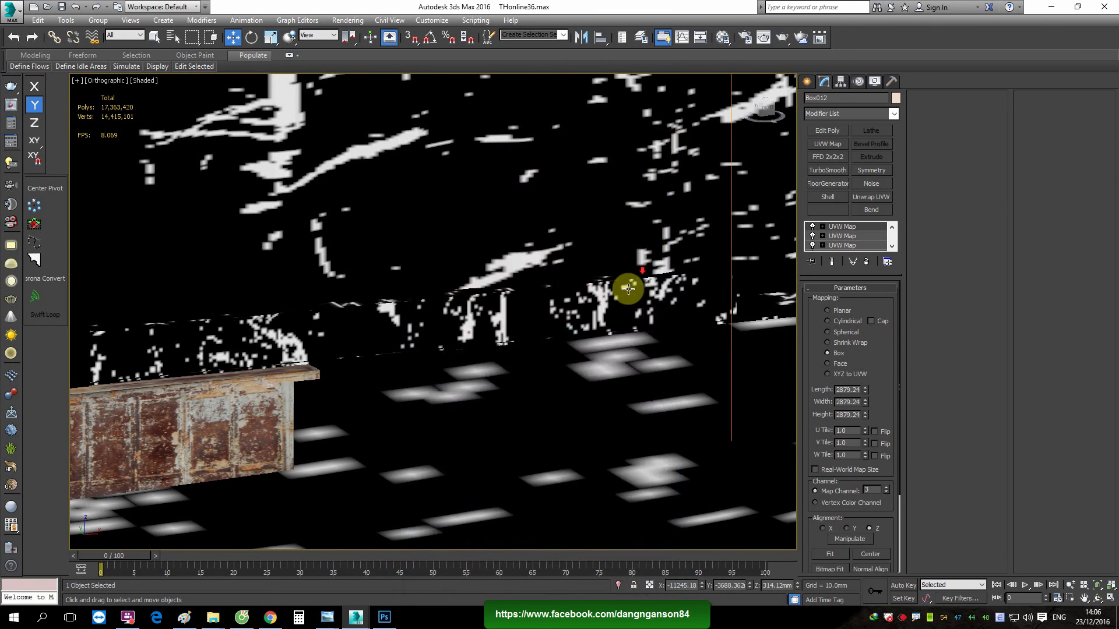
Set the third mapping's length, width and height to 600 mm
scroll(642, 315, "down", 2)
middle_click_drag(642, 316, 612, 282, "alt")
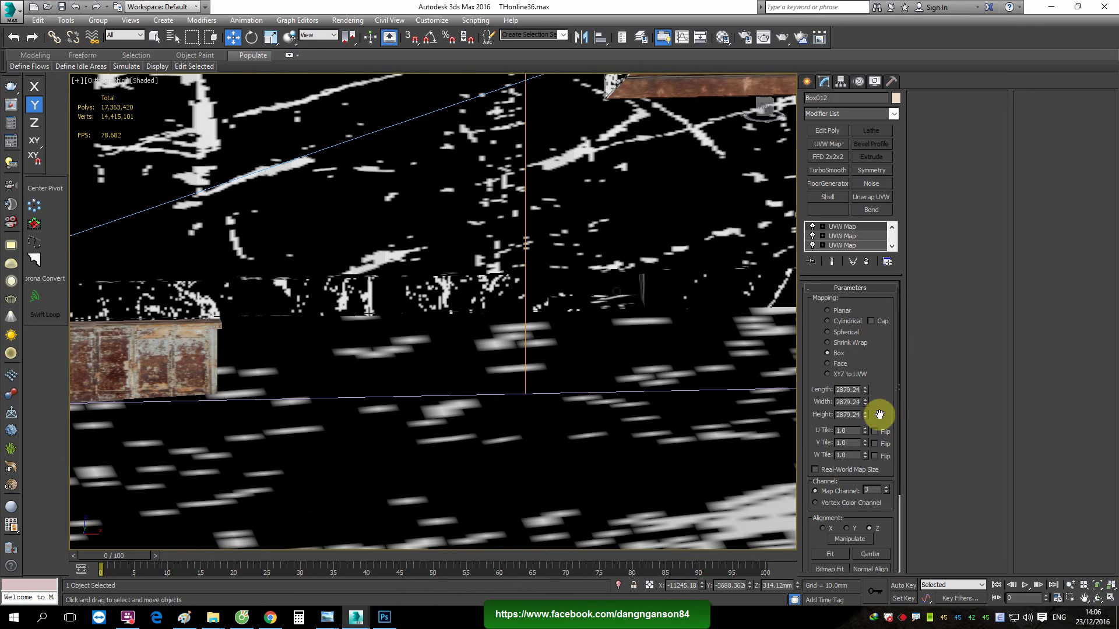
type("60")
key("Tab")
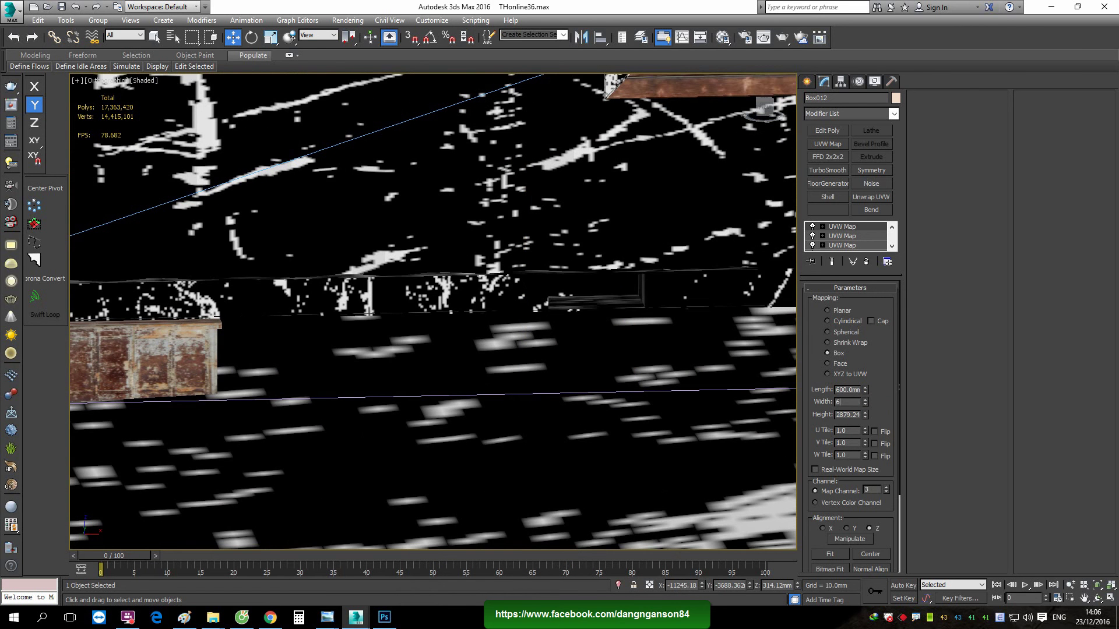
type("600")
key("Tab")
key("Tab")
mouse_move(695, 375)
middle_mouse_down("alt")
mouse_move(550, 305)
mouse_move(624, 349)
mouse_move(862, 202)
middle_mouse_up("alt")
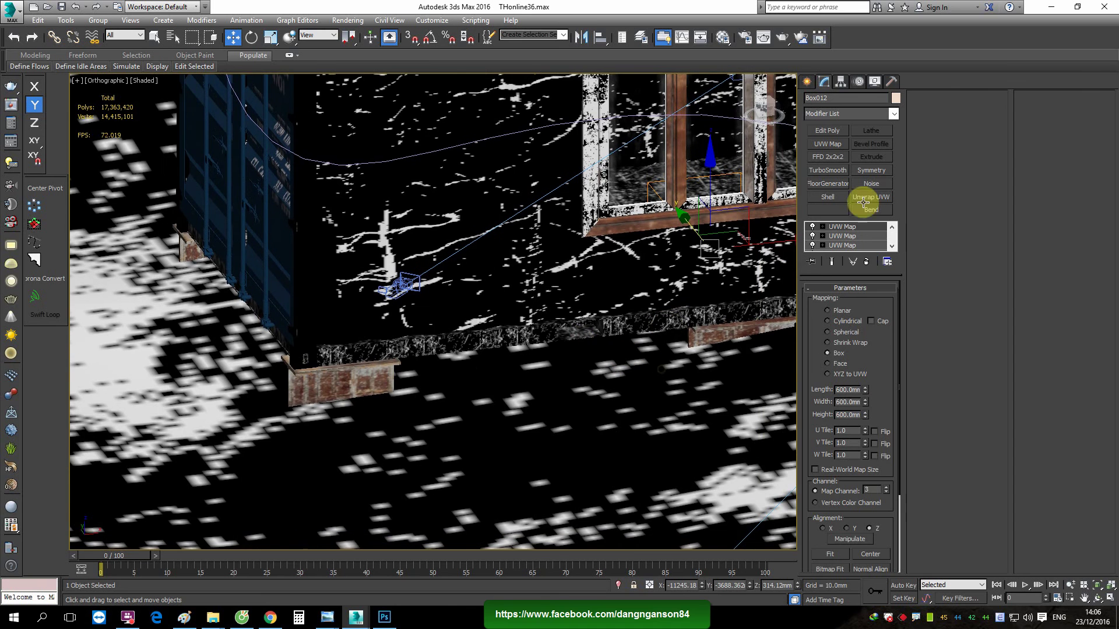
Add an Edit Poly modifier on top of the wall's UVW mappings
left_click(827, 130)
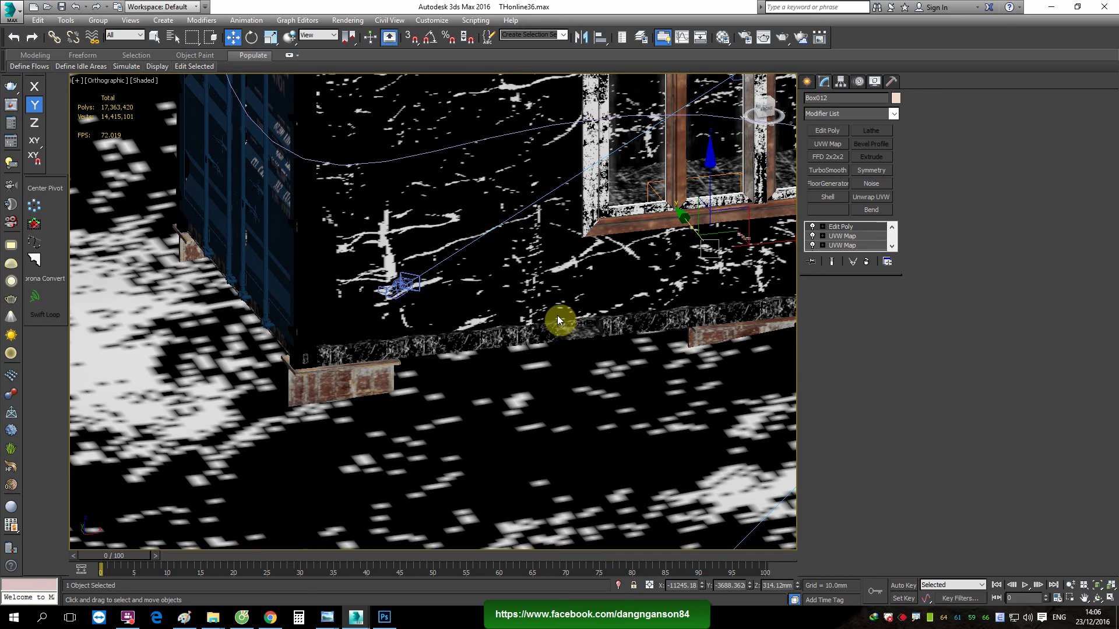
mouse_move(455, 309)
middle_mouse_down("alt")
mouse_move(475, 350)
mouse_move(571, 387)
middle_mouse_up("alt")
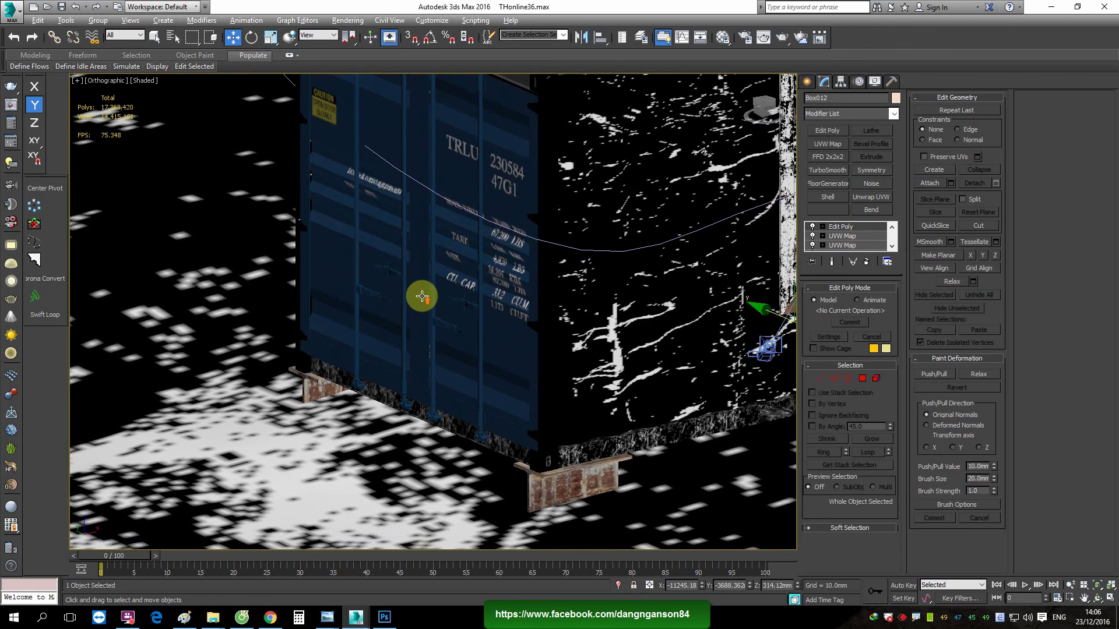
scroll(431, 291, "up", 2)
Select the door frame Sphere004 and open the V-Ray frame buffer from the context menu
left_click(455, 291)
scroll(478, 327, "down", 3)
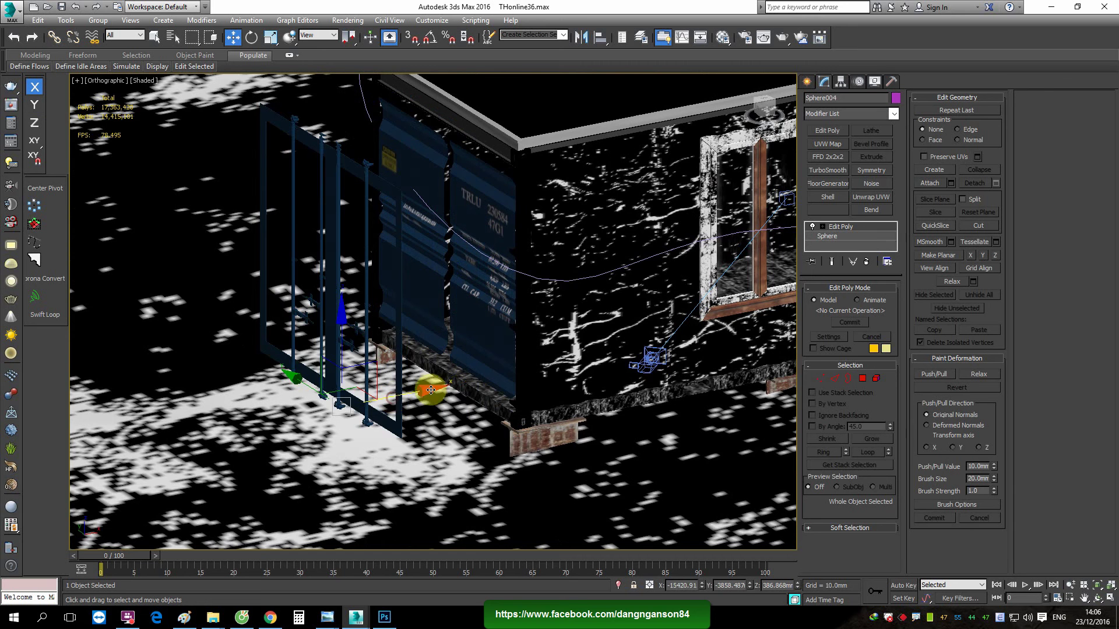
left_click_drag(456, 383, 494, 376)
middle_click_drag(640, 348, 489, 303)
right_click(489, 303)
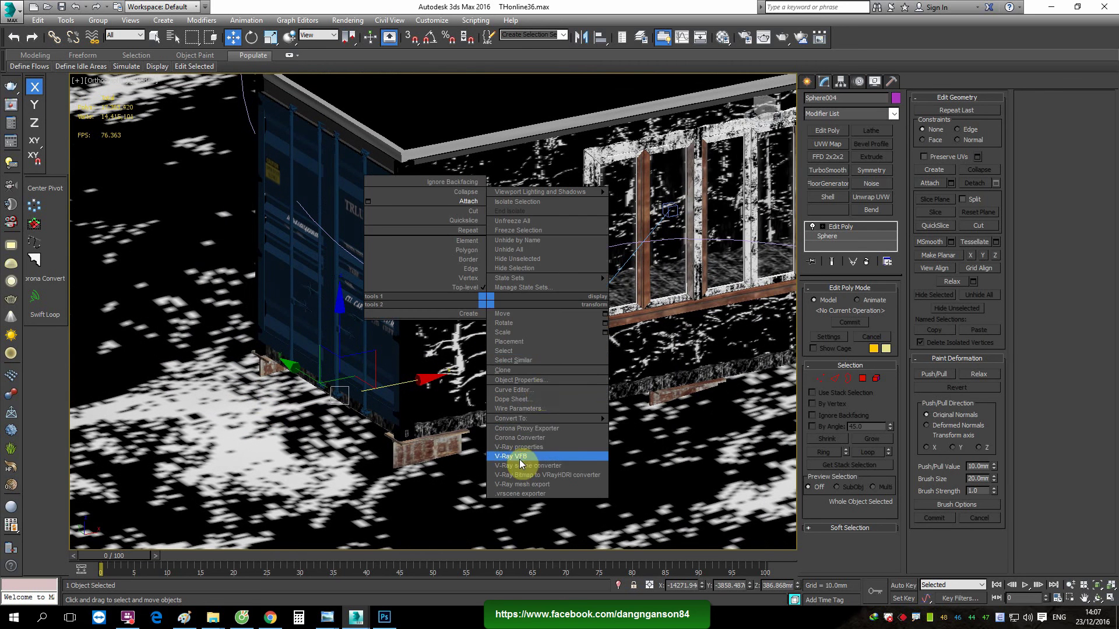
left_click(512, 458)
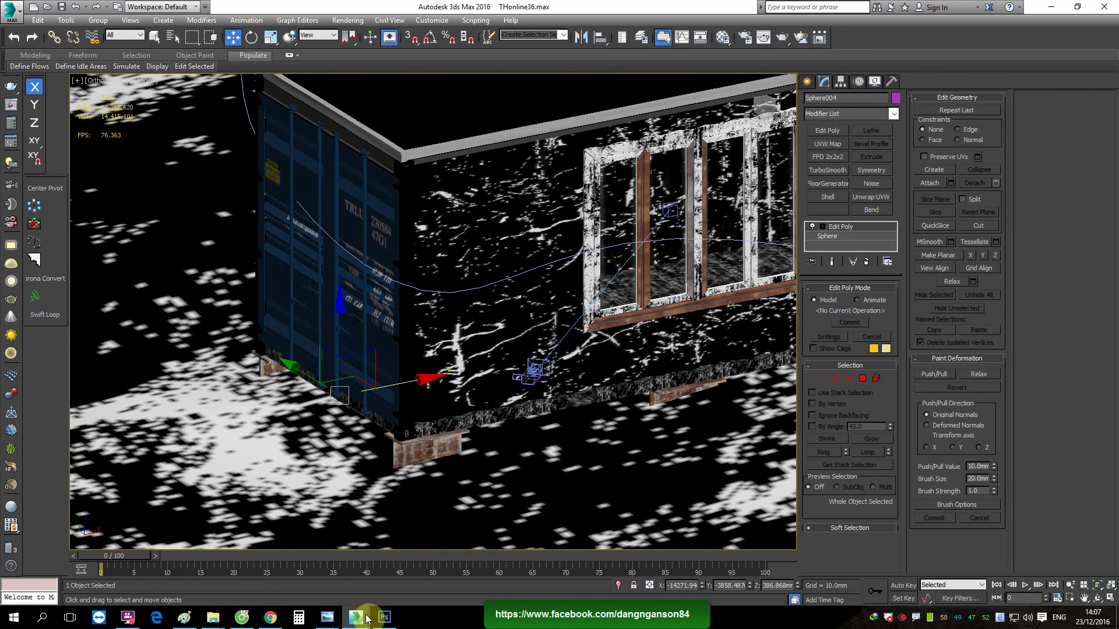
Review the last V-Ray render, minimize it, and isolate the Sphere004 door frame
mouse_move(354, 617)
left_click(328, 545)
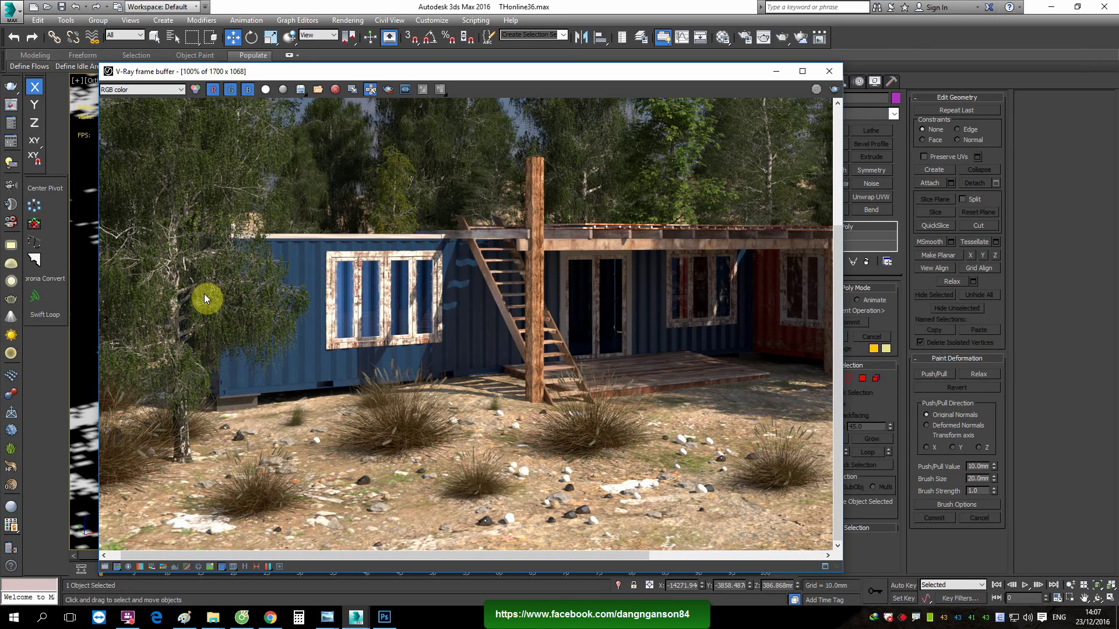
left_click(777, 74)
middle_click_drag(290, 312, 337, 356)
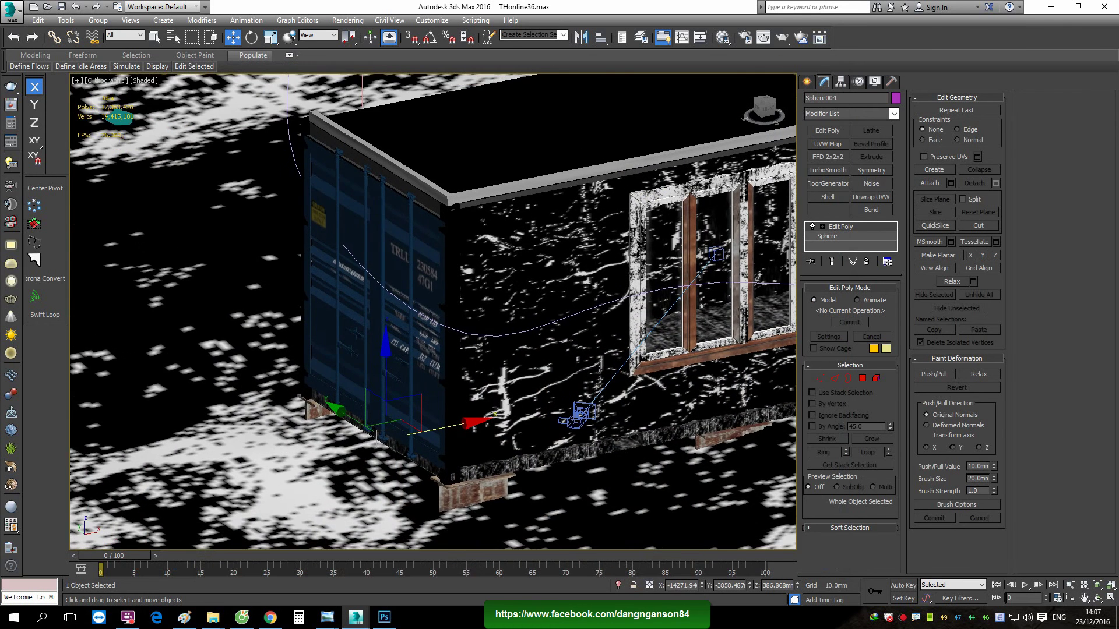
left_click(619, 585)
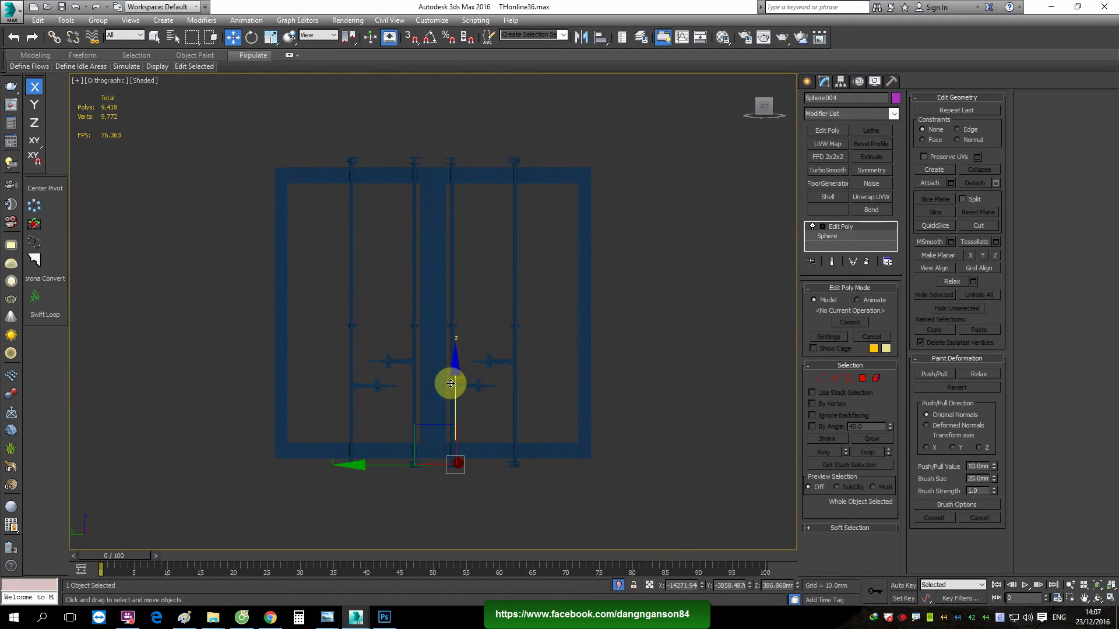
Select the door frame element, then return to object level at an angled view
key("5")
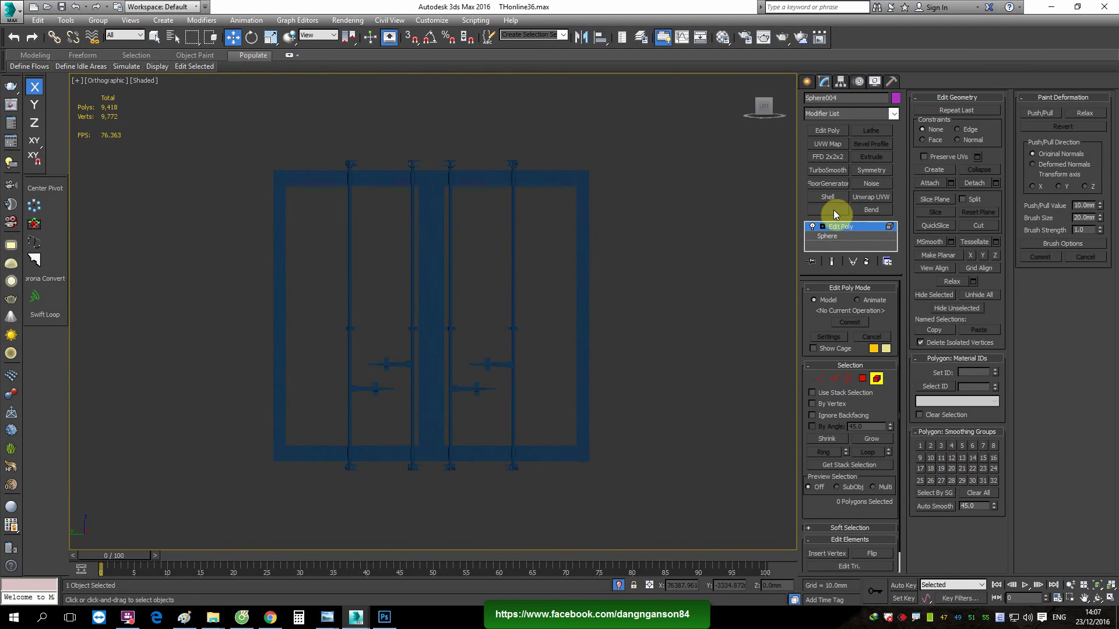
left_click(565, 264)
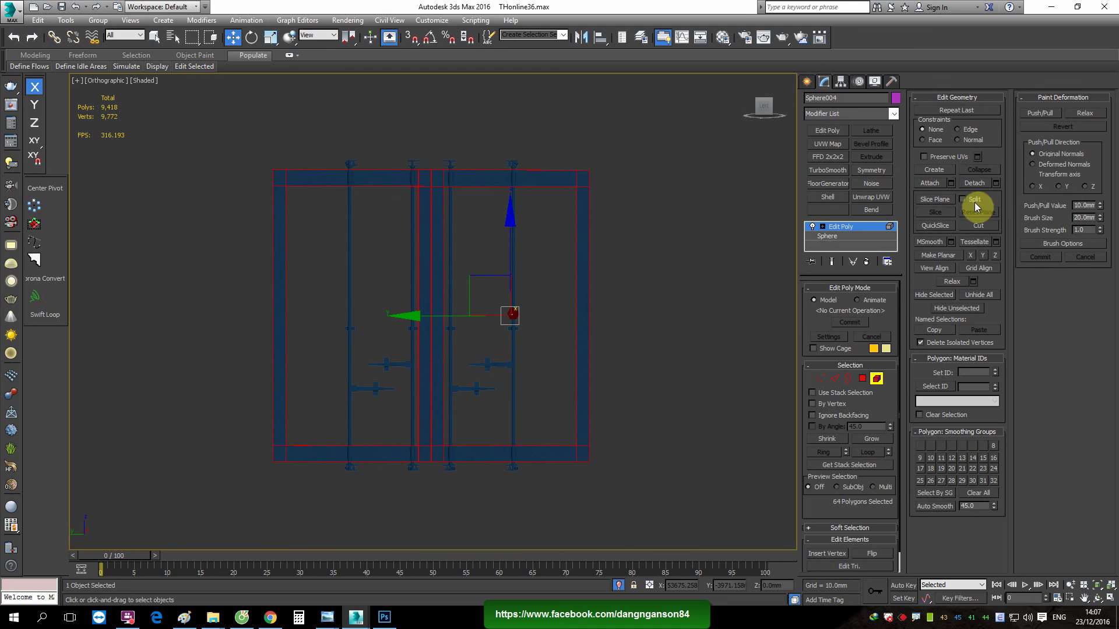
left_click(849, 226)
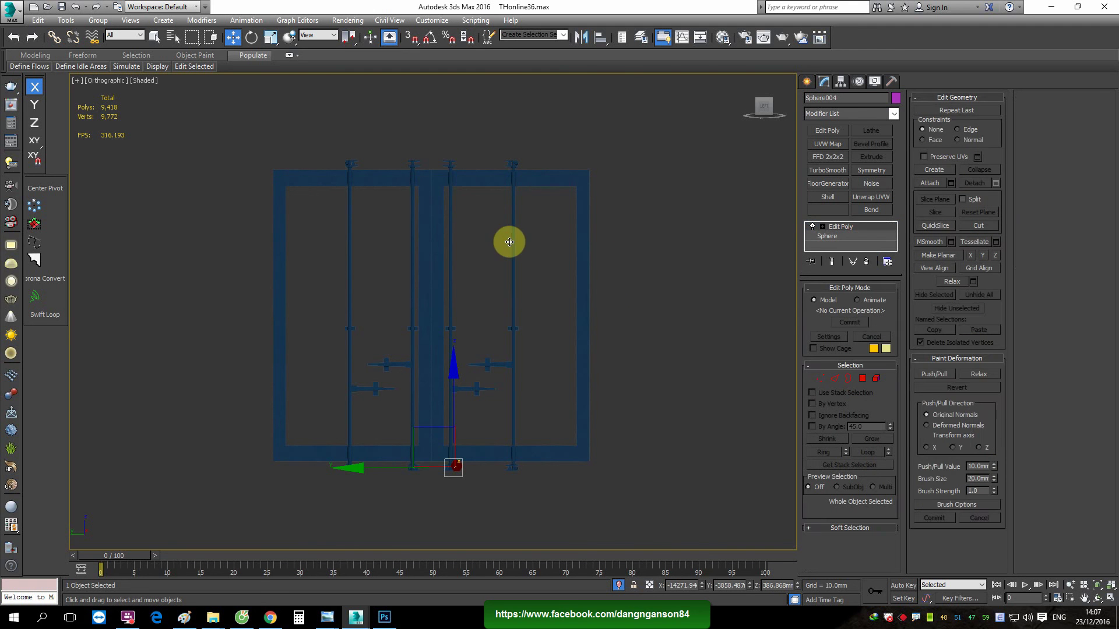
mouse_move(511, 242)
middle_mouse_down("alt")
mouse_move(519, 305)
mouse_move(492, 404)
mouse_move(417, 454)
mouse_move(520, 324)
middle_mouse_up("alt")
scroll(518, 319, "up", 3)
Assign the Old steel metal material to the door frame and open its first blend mask
key("m")
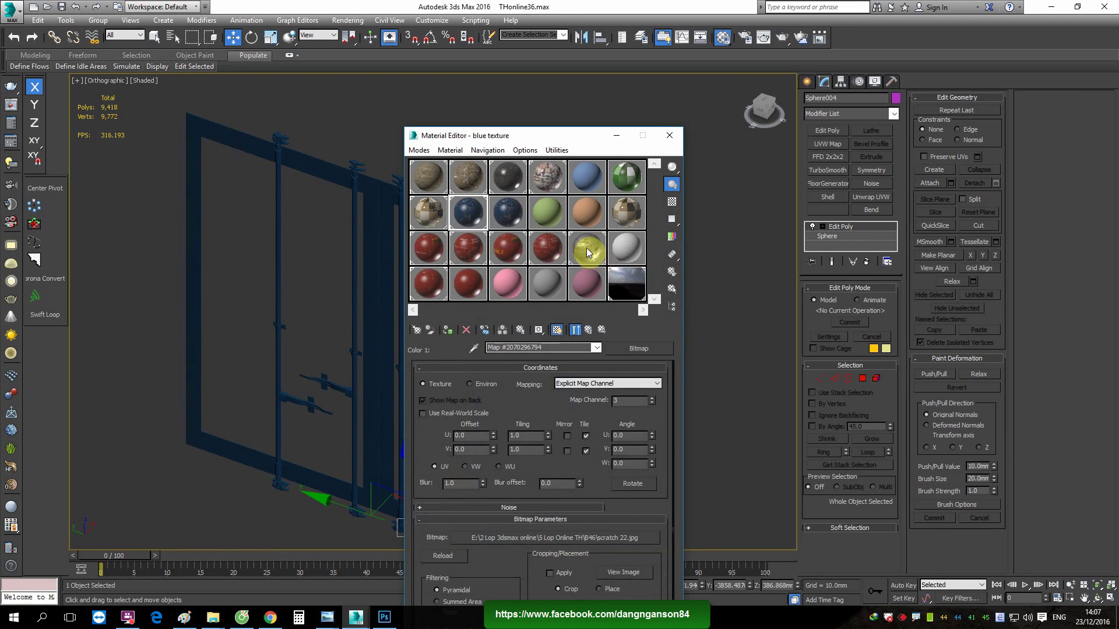
left_click(586, 249)
left_click(448, 330)
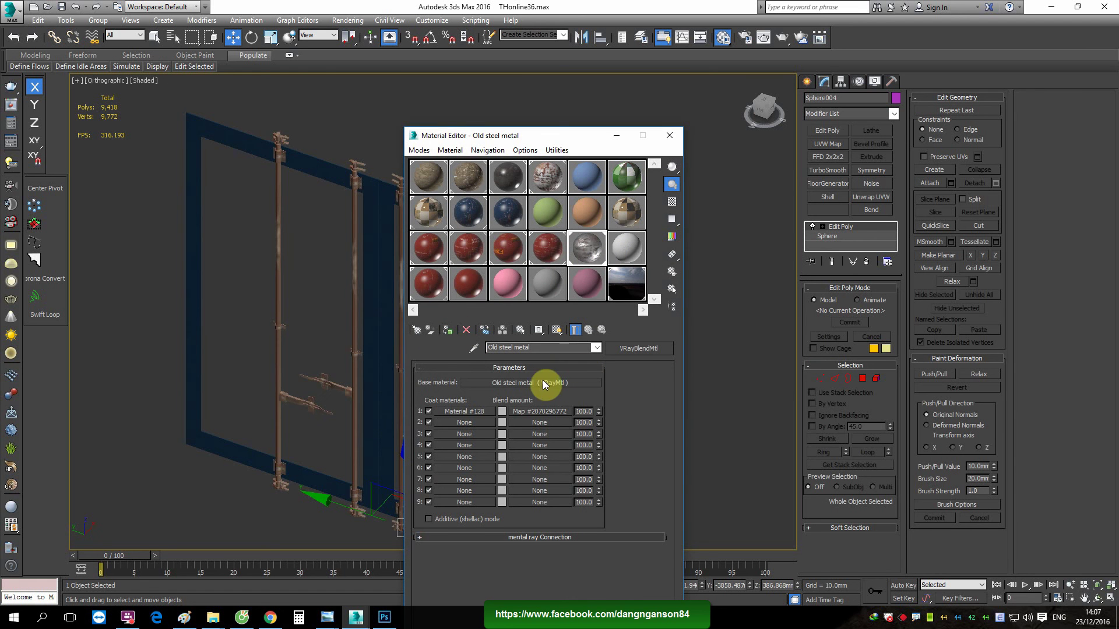
left_click(284, 369)
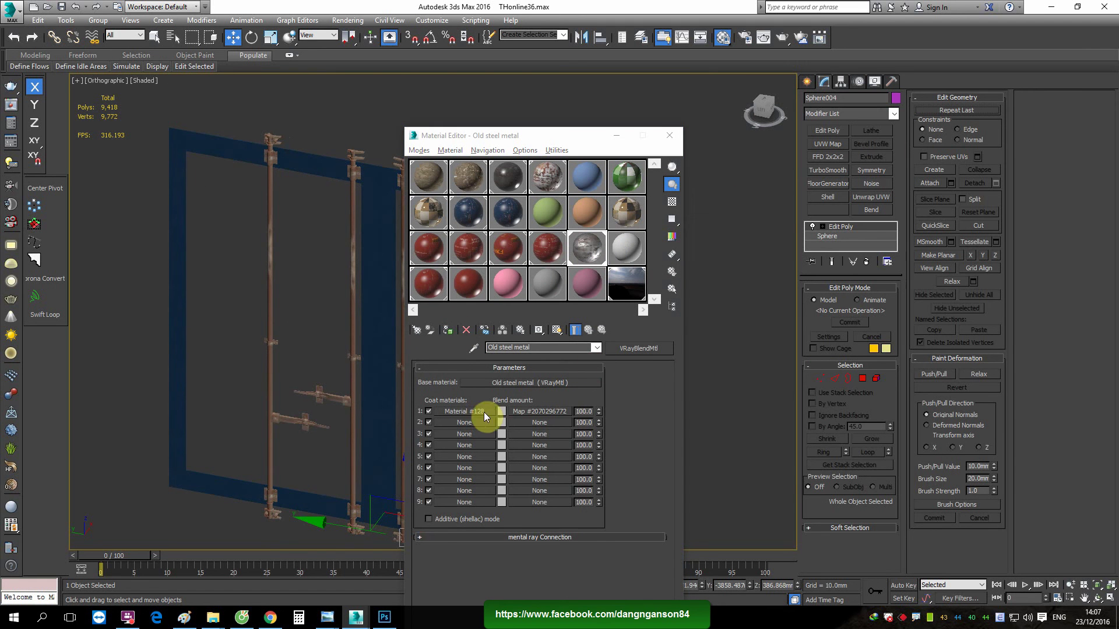
left_click(530, 412)
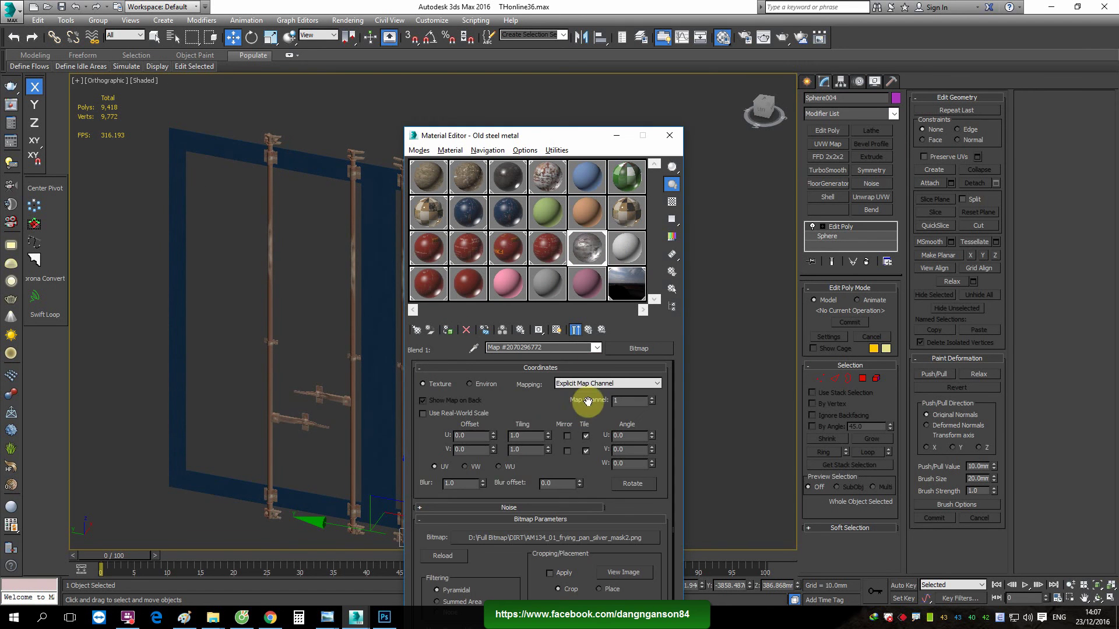
Add a Box UVW Map sized 800 mm each way with an Edit Poly layer on top
left_click(830, 144)
left_click(836, 354)
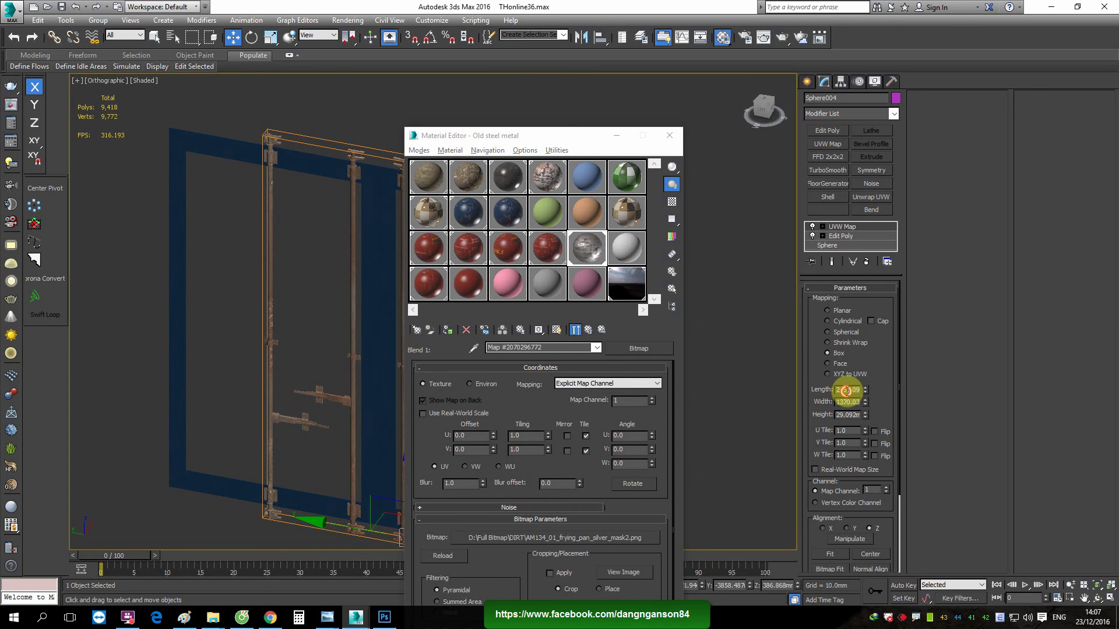
type("00")
key("Tab")
type("800")
key("Tab")
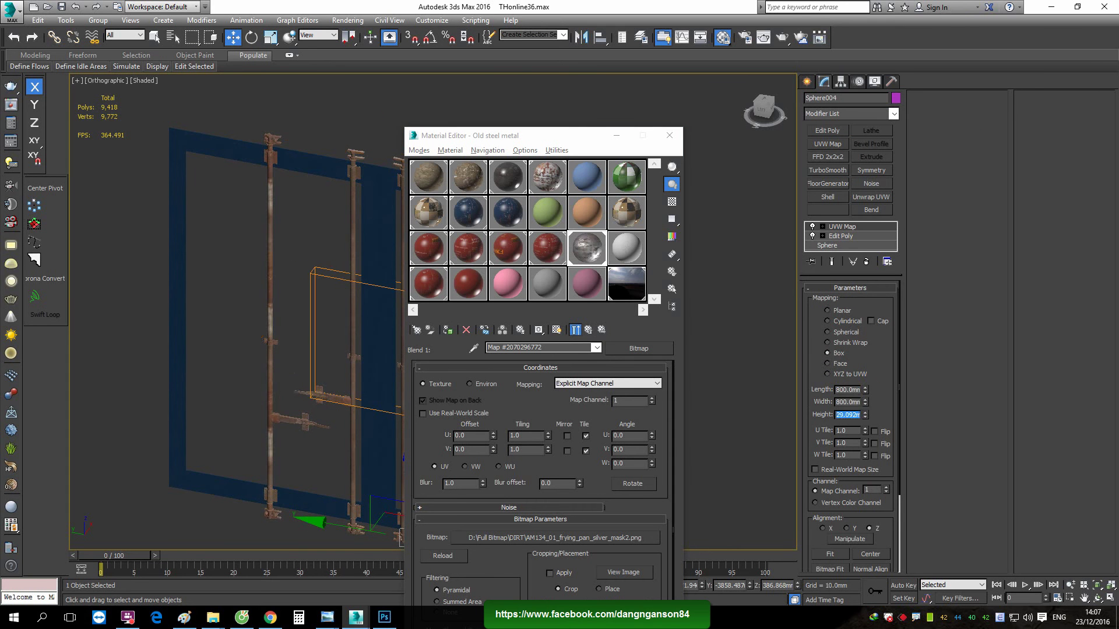
type("800")
key("Return")
left_click(826, 130)
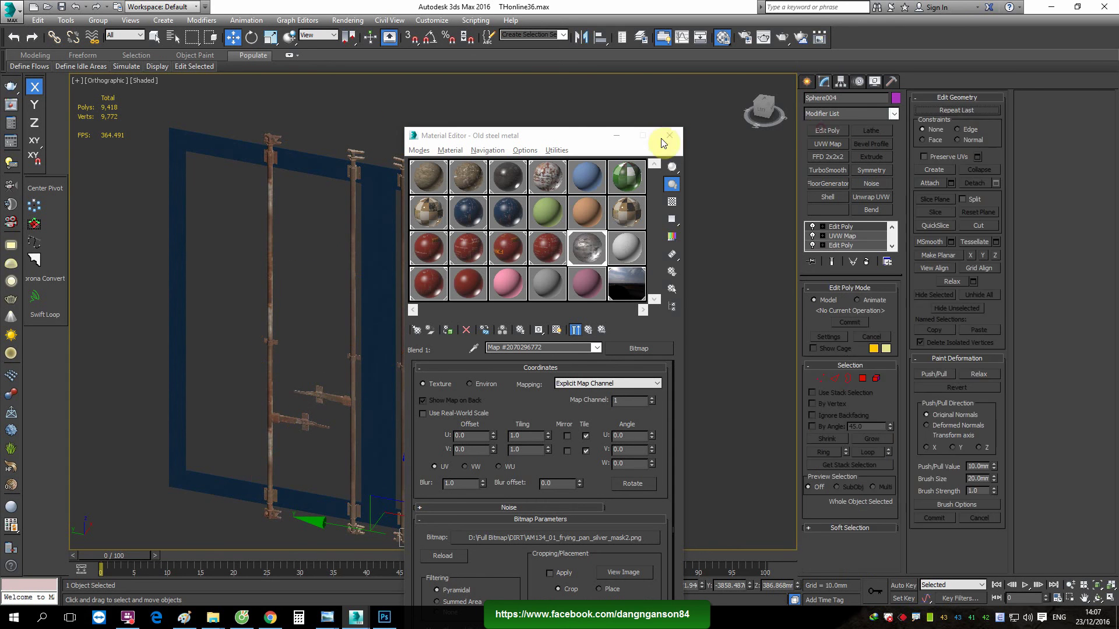
left_click(669, 136)
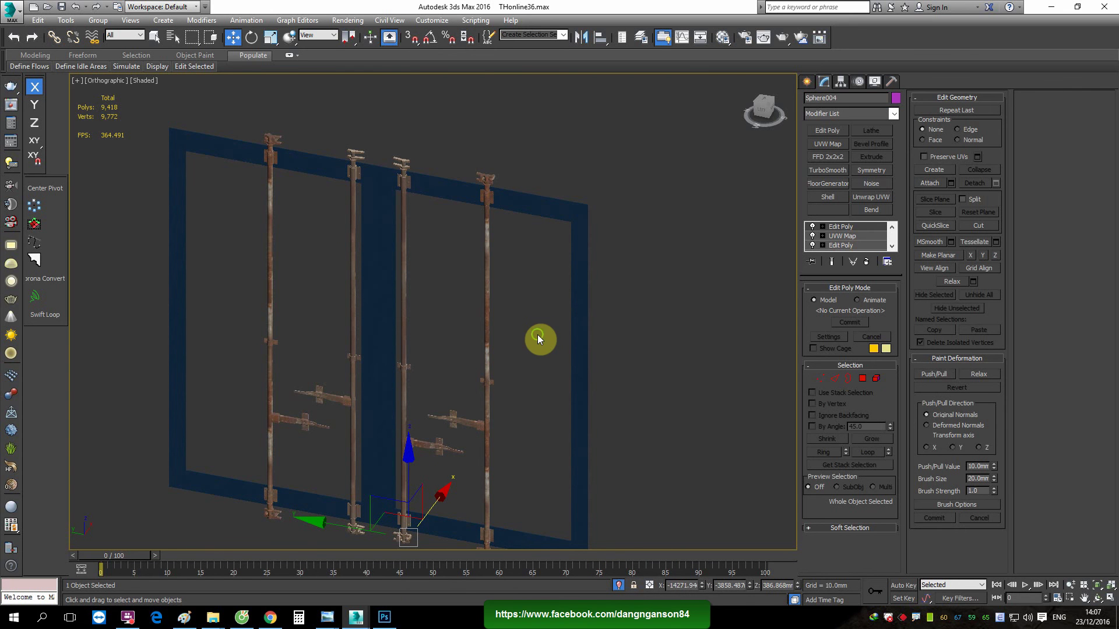
Exit isolation to show the whole house scene and select the deck plane Plane004
key("alt+q")
middle_click_drag(530, 325, 478, 298)
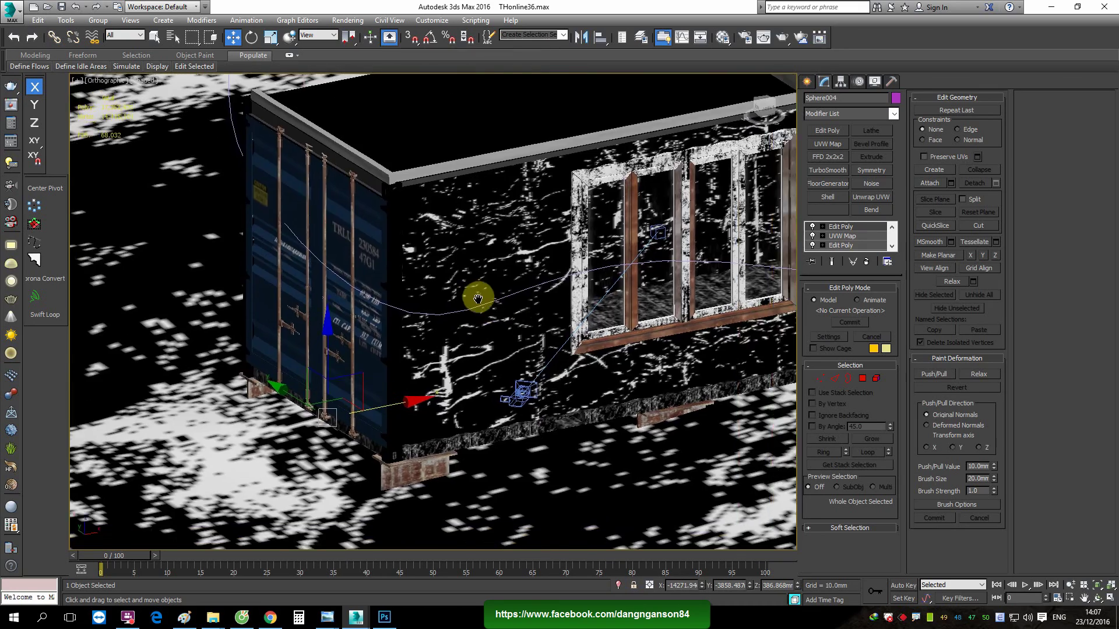
scroll(478, 298, "down", 5)
middle_click_drag(481, 374, 524, 350)
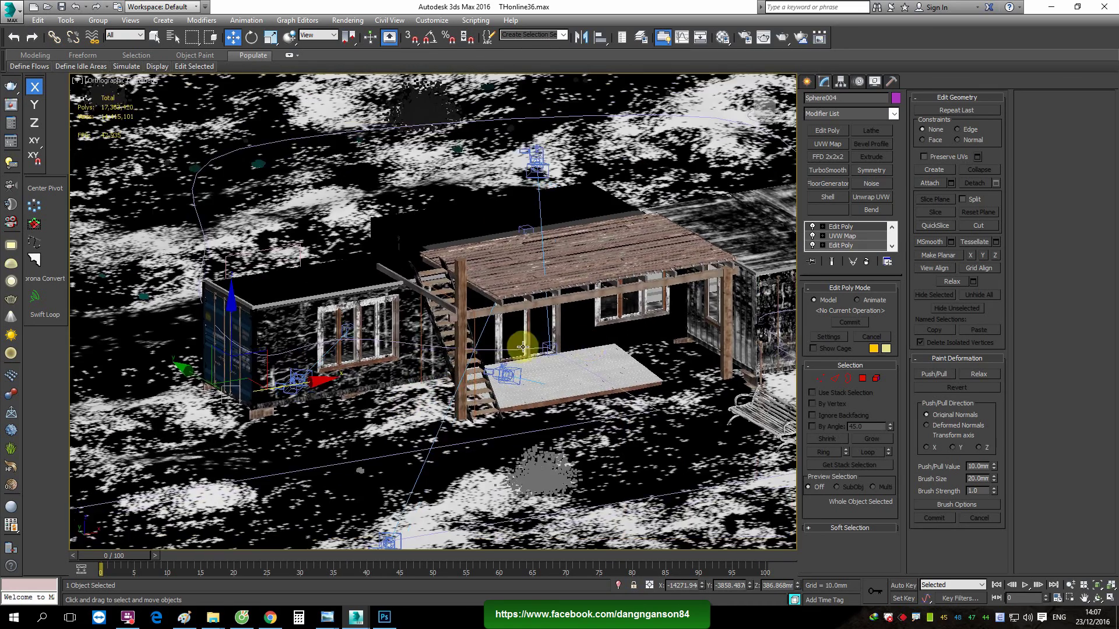
left_click(581, 350)
scroll(582, 338, "up", 3)
scroll(487, 330, "up", 3)
scroll(626, 319, "down", 2)
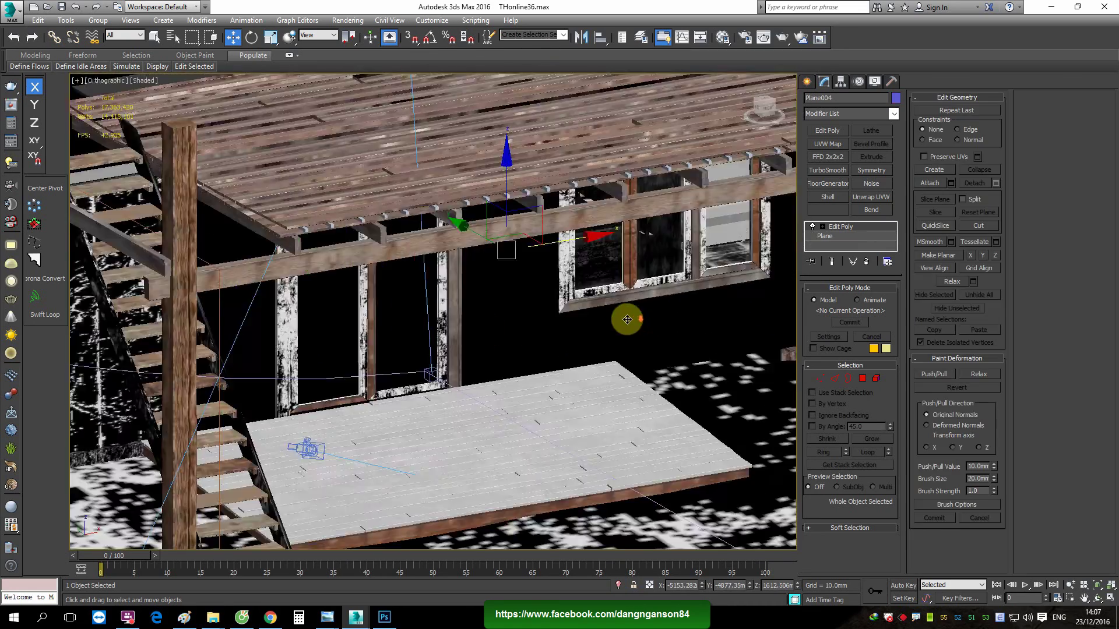
mouse_move(627, 320)
middle_mouse_down("alt")
mouse_move(567, 320)
mouse_move(524, 260)
middle_mouse_up("alt")
left_click_drag(535, 268, 648, 315)
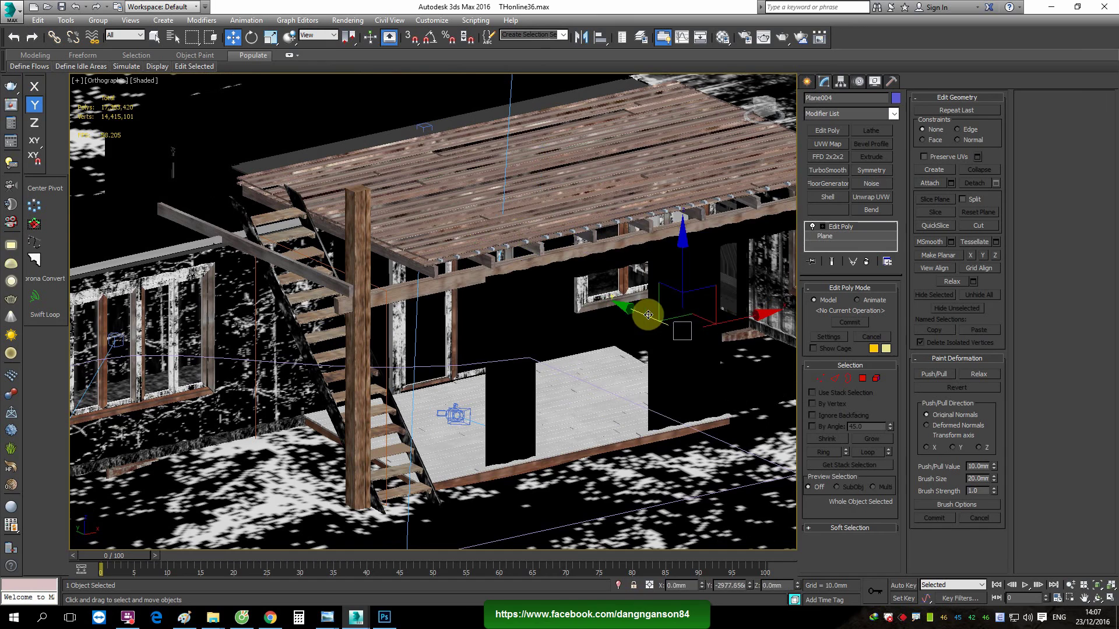
middle_click_drag(648, 315, 624, 320, "alt")
scroll(594, 337, "up", 2)
Give Plane004 a box-projected UVW Map, Material Editor docked left, shaded material shown in viewport
key("m")
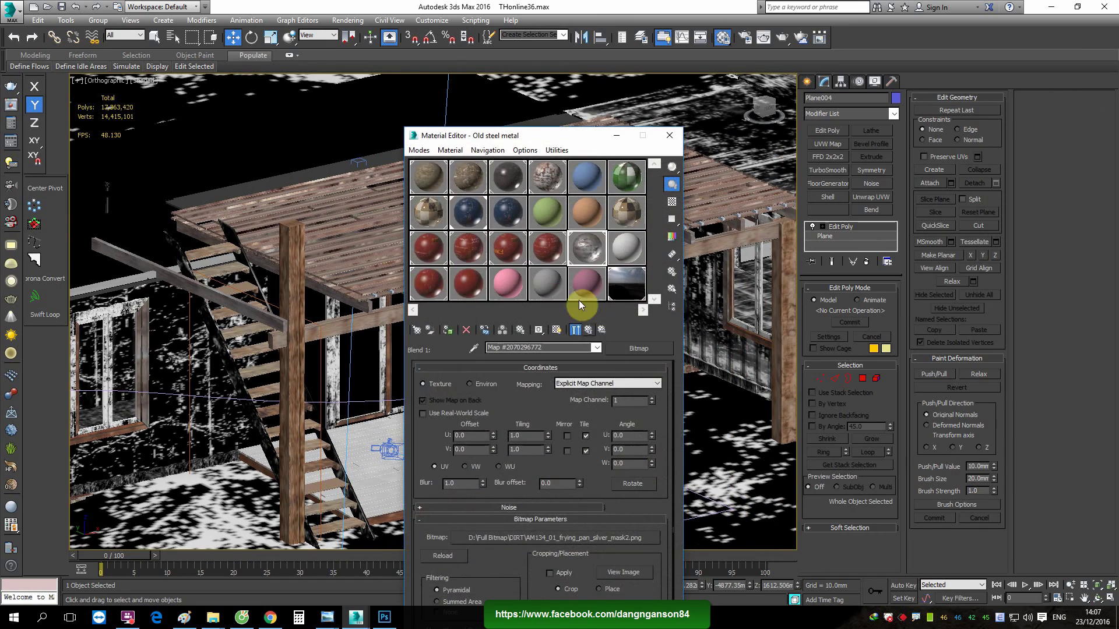
left_click_drag(537, 140, 800, 140)
mouse_move(500, 257)
middle_mouse_down("alt")
mouse_move(579, 267)
mouse_move(564, 267)
mouse_move(569, 289)
mouse_move(569, 233)
middle_mouse_up("alt")
scroll(570, 289, "up", 4)
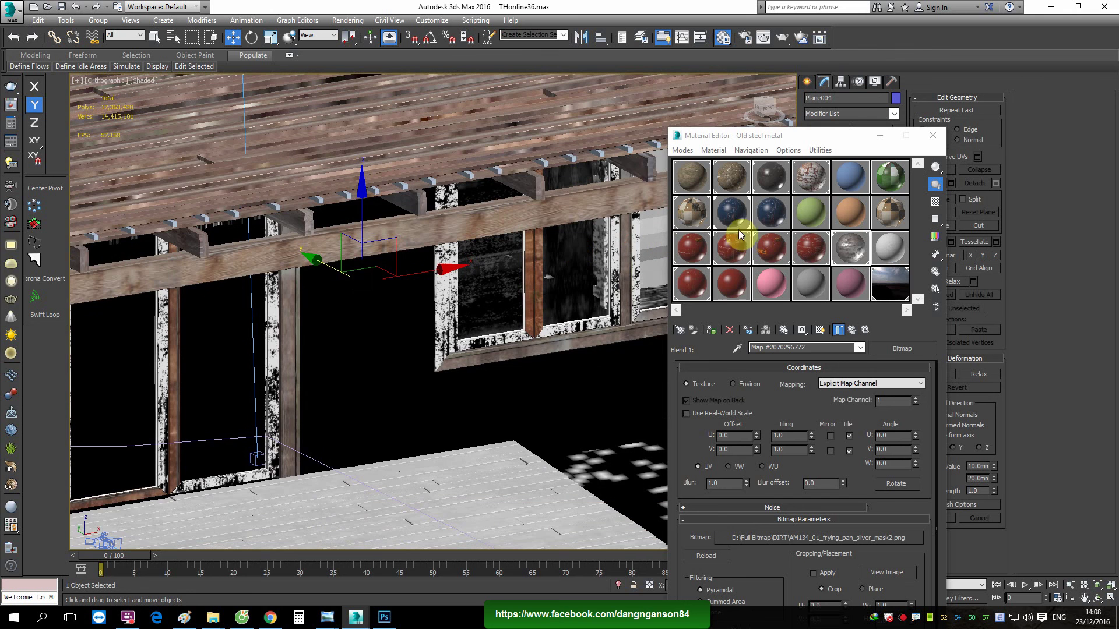
left_click_drag(814, 137, 213, 158)
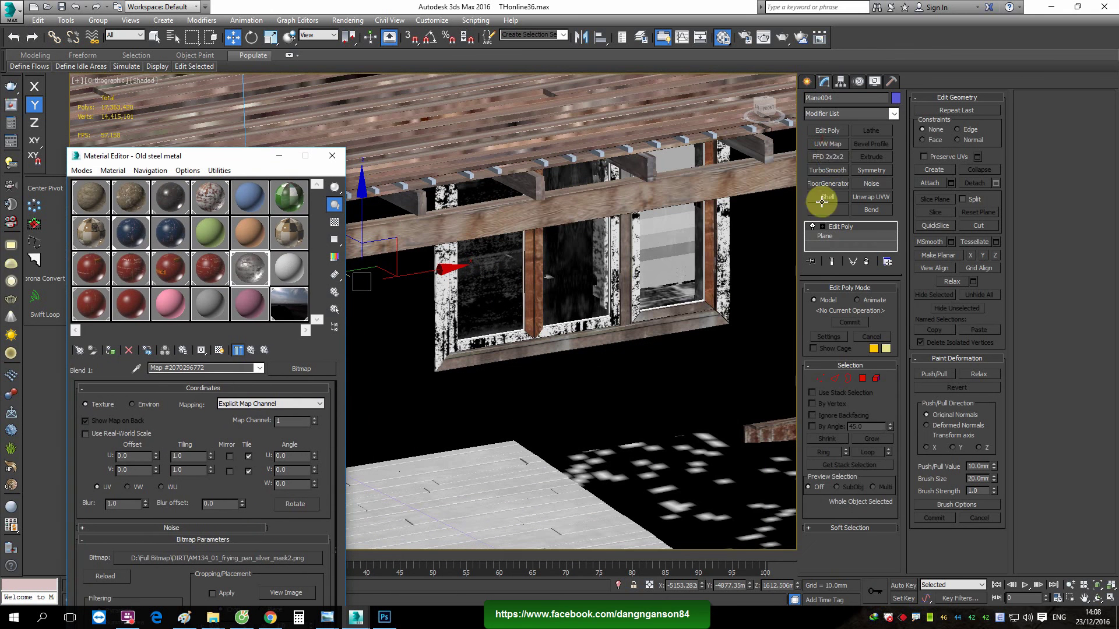
left_click(829, 144)
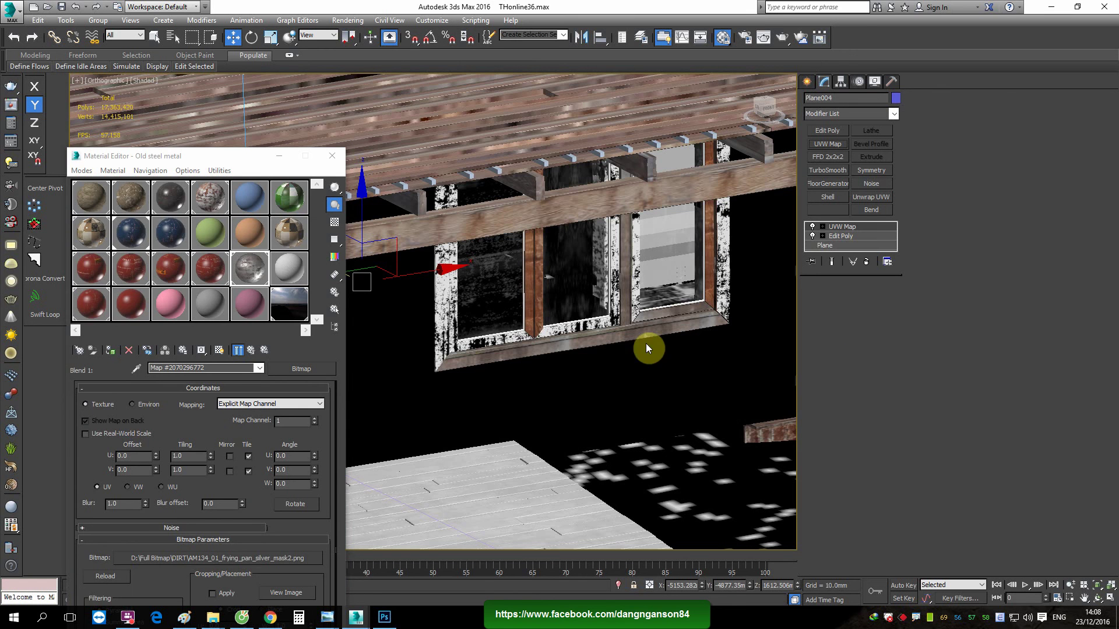
left_click(838, 353)
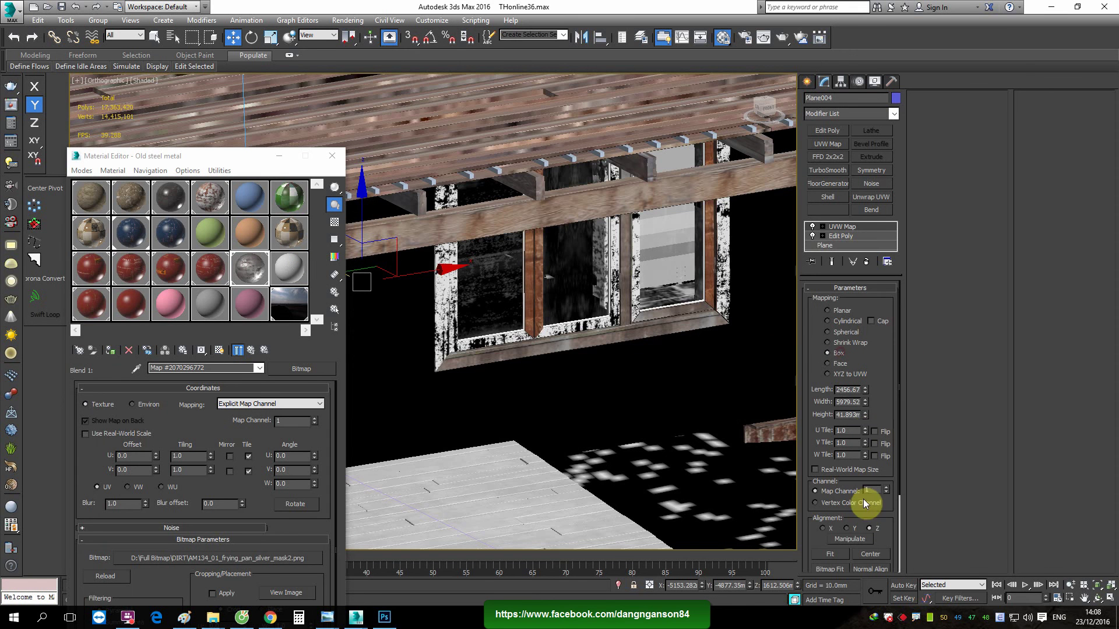
left_click(220, 351)
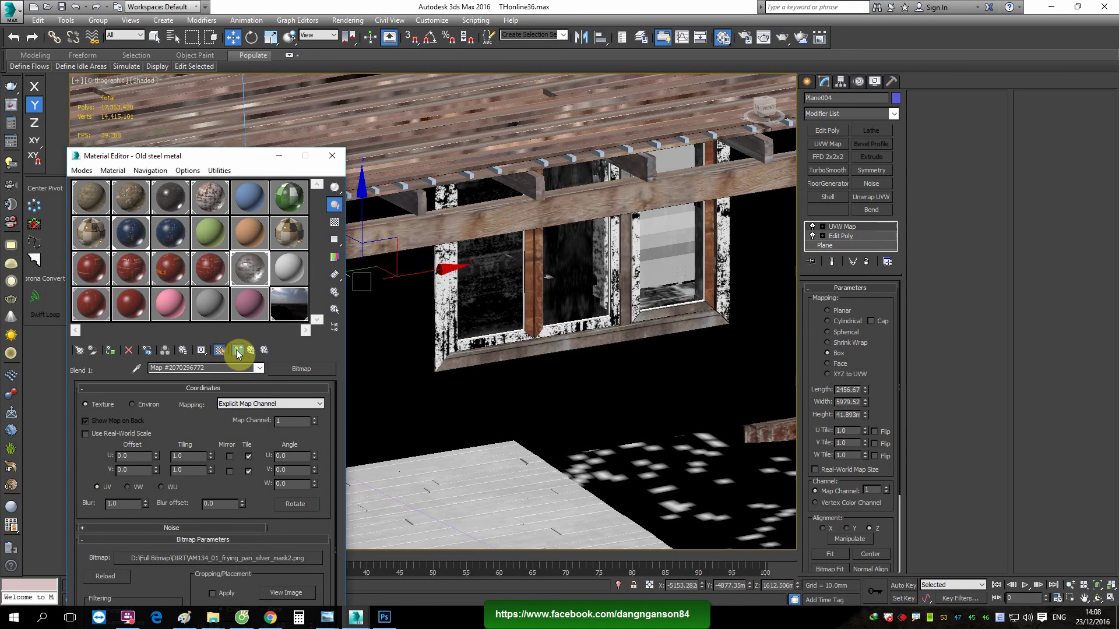
middle_click_drag(472, 362, 545, 364)
scroll(545, 364, "down", 3)
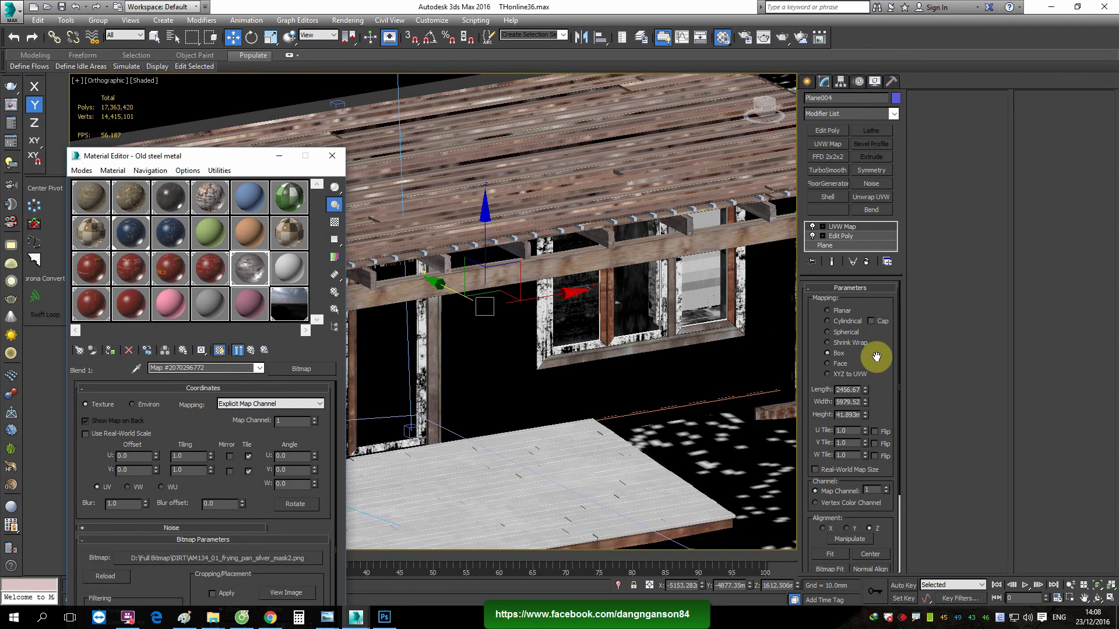
Reselect the deck plane Plane004 from a higher view of the structure
scroll(574, 333, "down", 2)
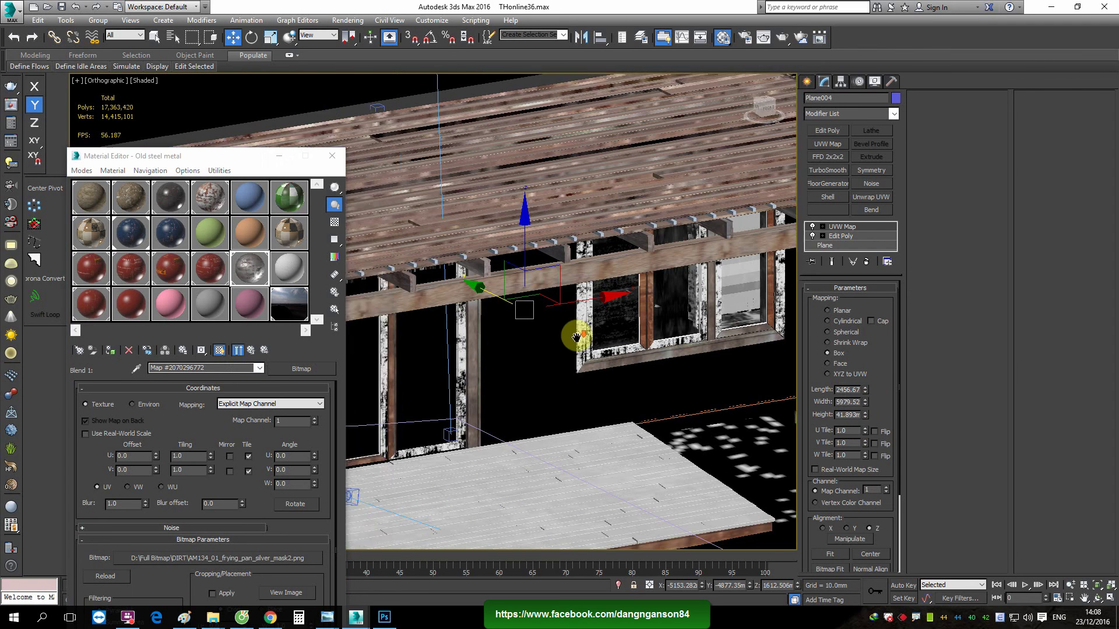
scroll(575, 333, "down", 3)
middle_click_drag(574, 335, 559, 325, "alt")
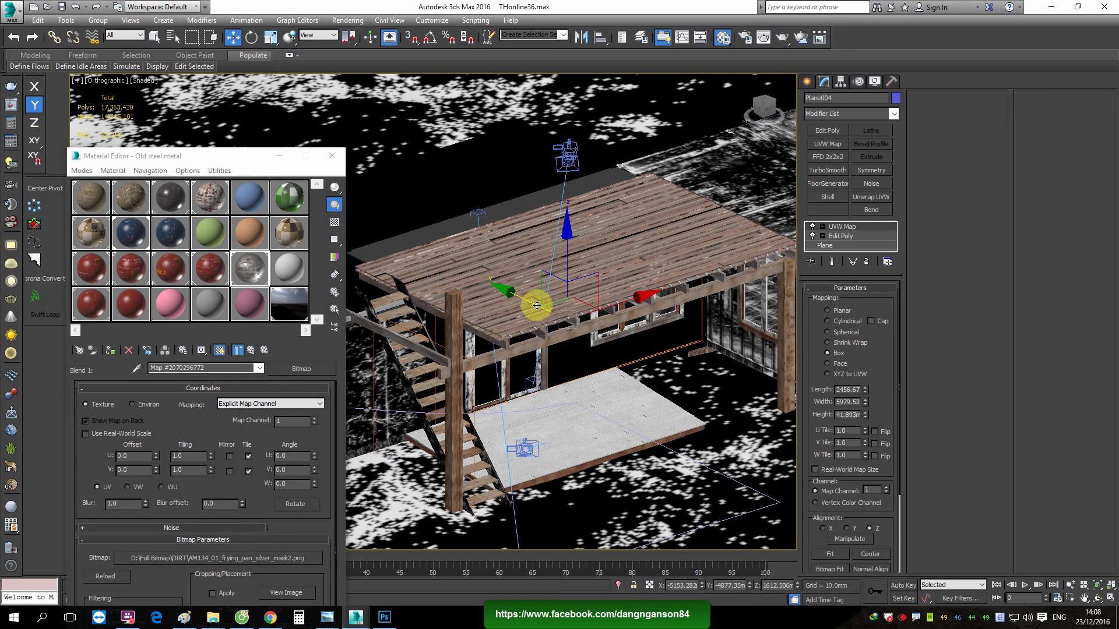
left_click(655, 369)
left_click(512, 333)
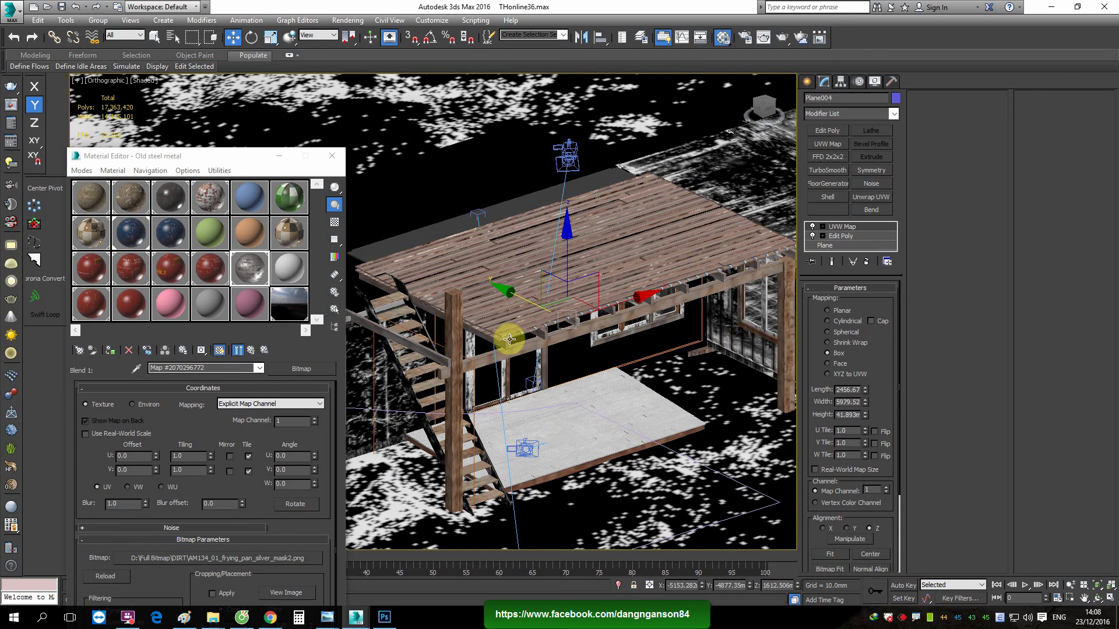
Show the blue texture's blue diffuse.jpg map in the viewport and add a second UVW Map
left_click(131, 236)
left_click(238, 351)
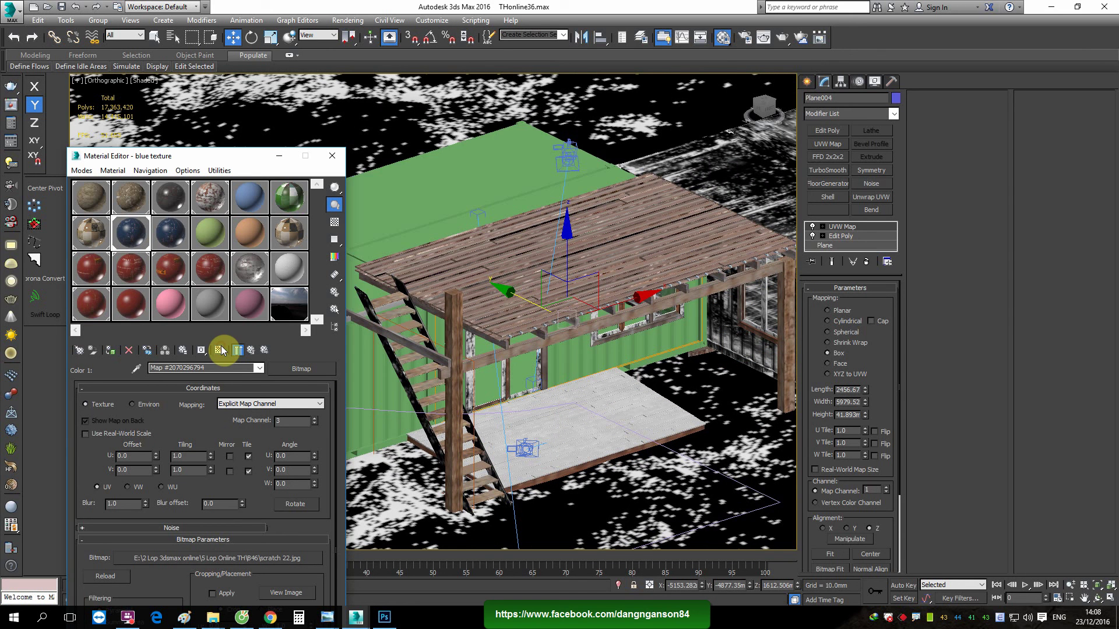
left_click(251, 350)
left_click(199, 406)
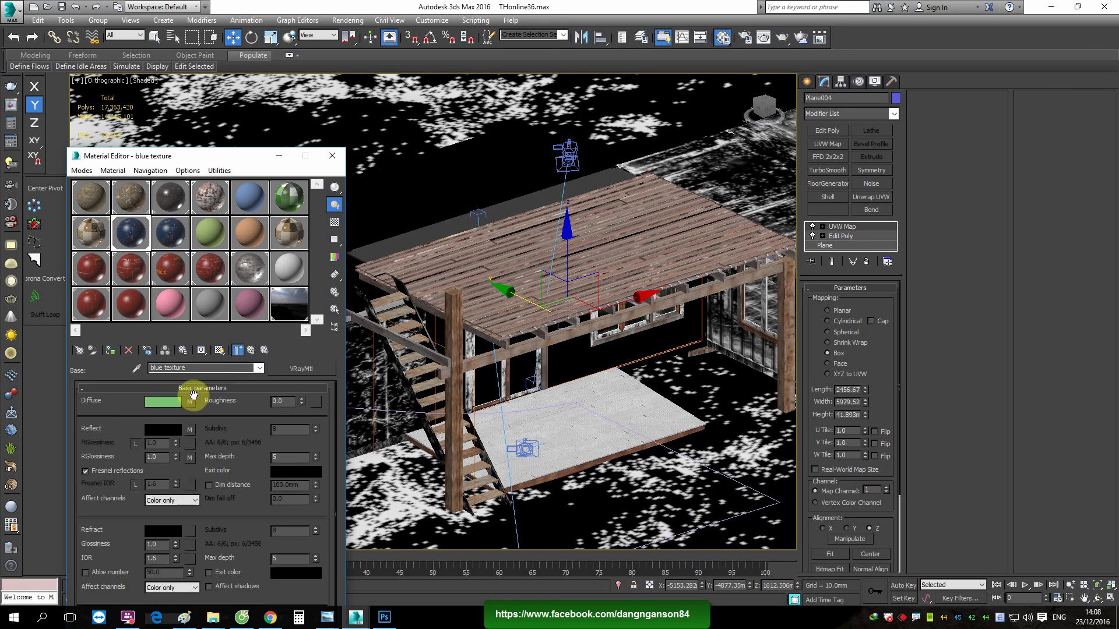
left_click(220, 351)
scroll(536, 349, "up", 3)
scroll(594, 356, "up", 3)
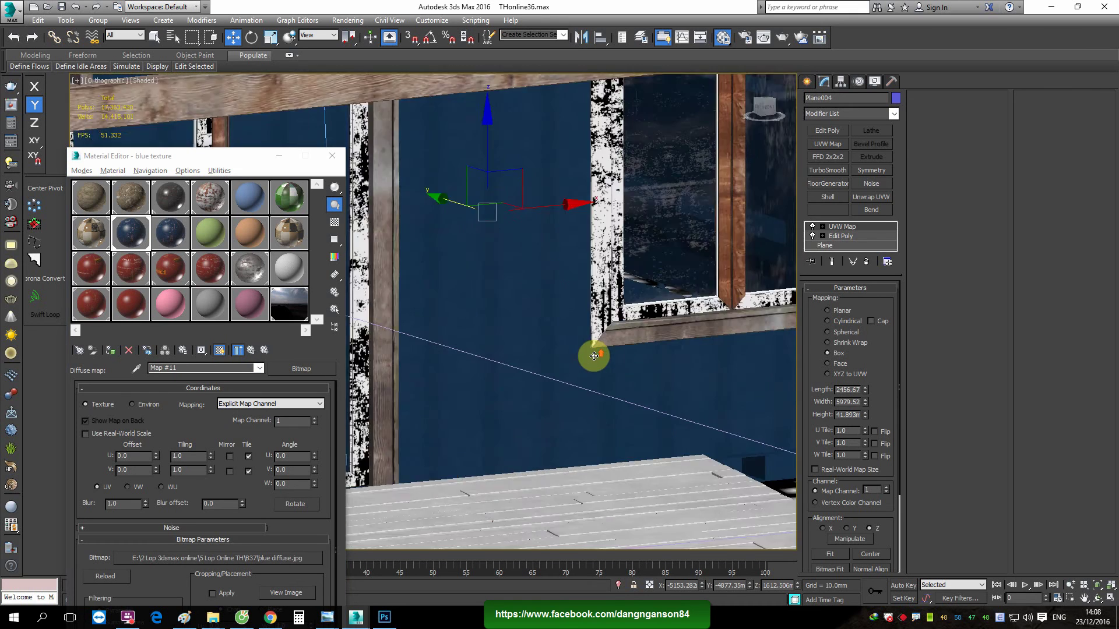
scroll(594, 356, "down", 5)
left_click(828, 144)
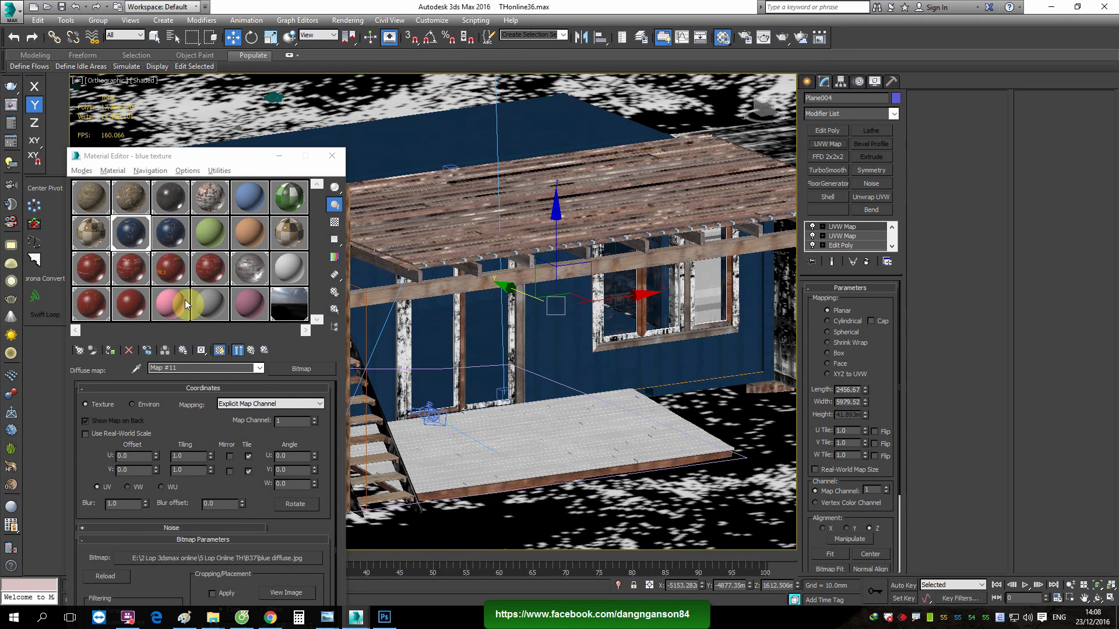
Display the Blend 1 grunge mask bitmap on the walls in the viewport
left_click(251, 349)
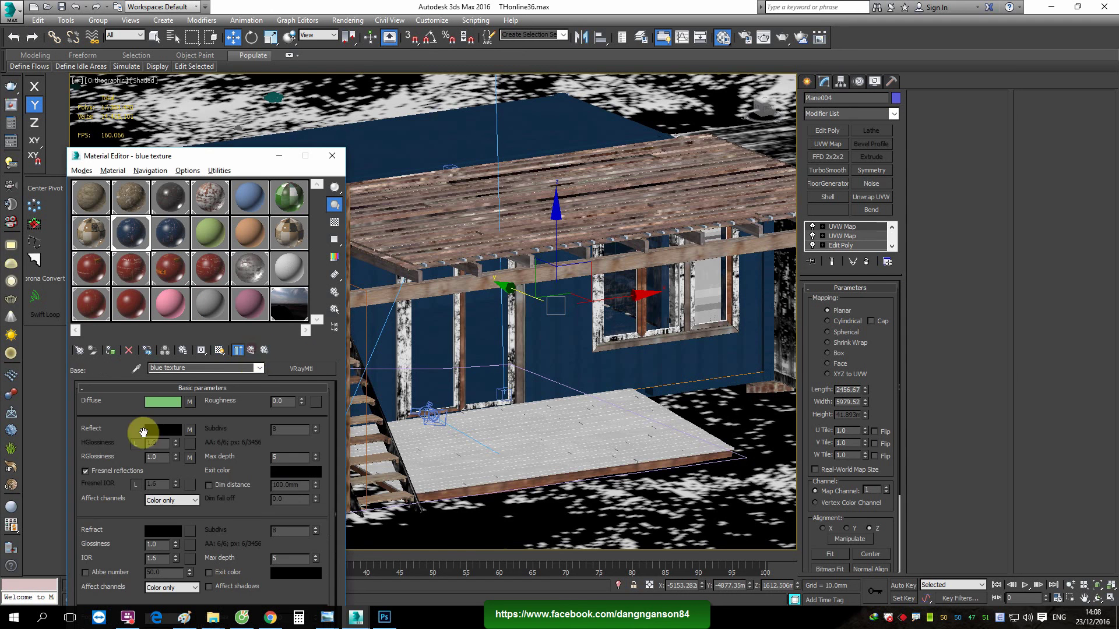
left_click(251, 349)
left_click(210, 428)
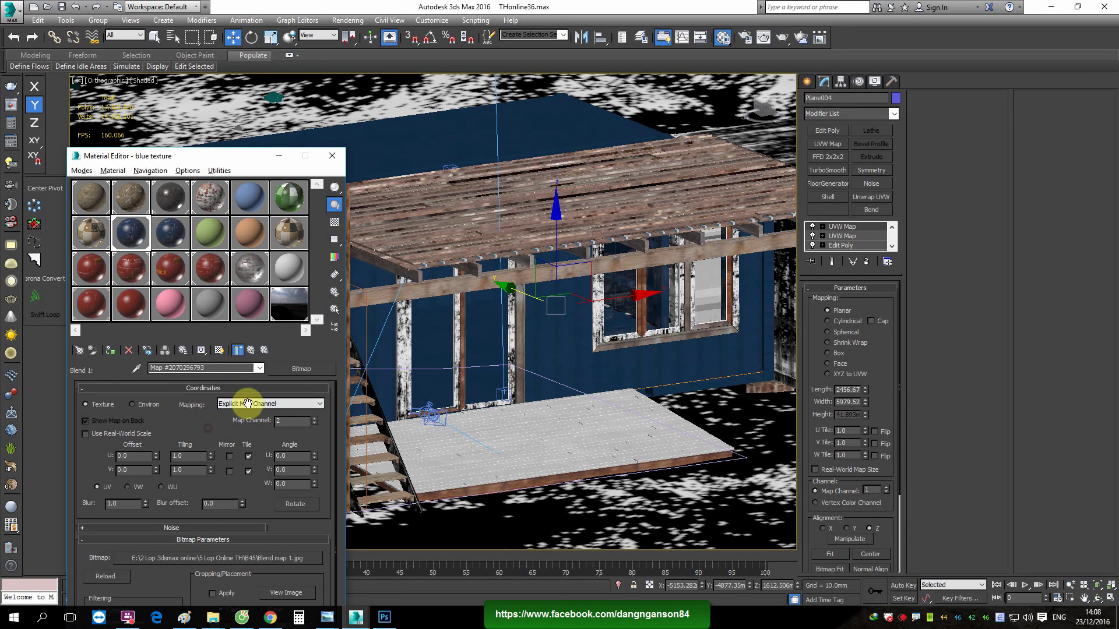
left_click(219, 350)
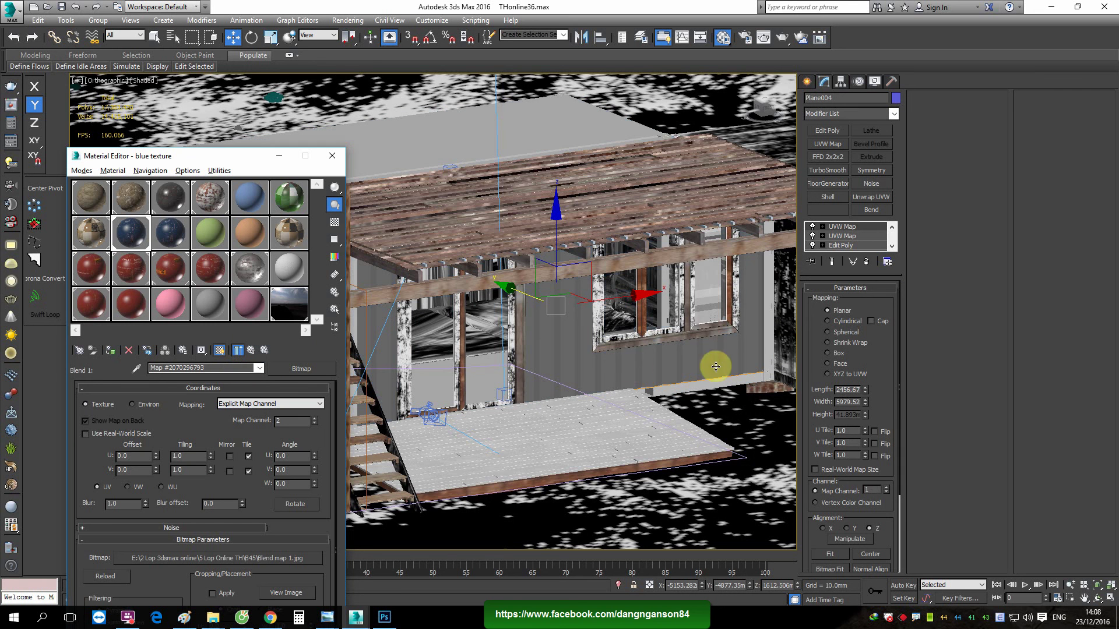
Set the second UVW Map to Box on map channel 2 with width 7534.20
left_click(839, 353)
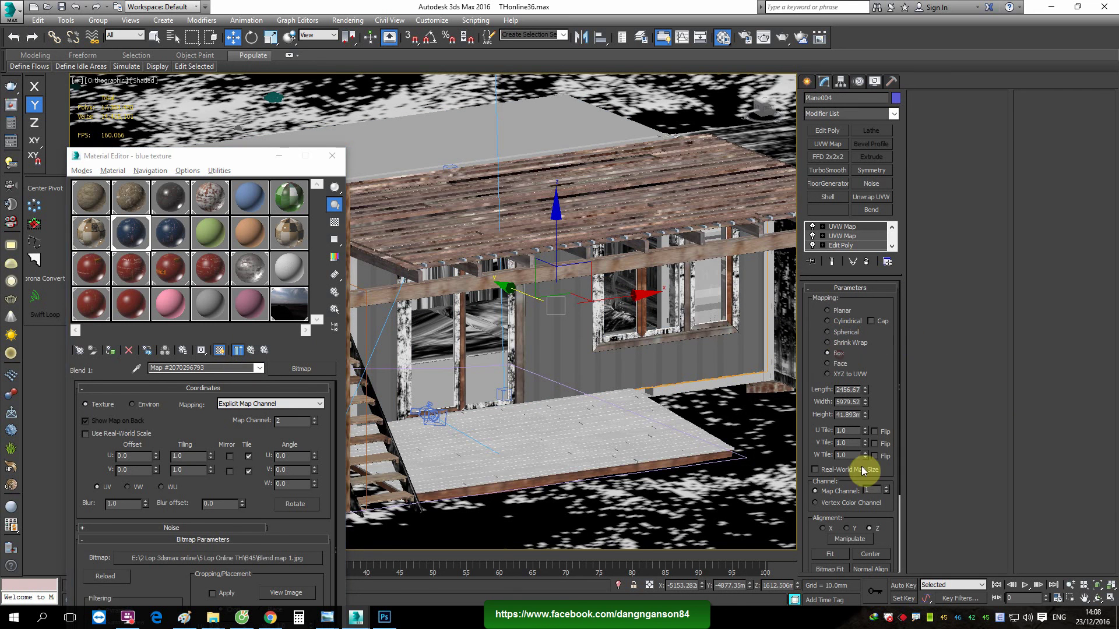
type("2")
middle_click_drag(547, 354, 586, 341, "alt")
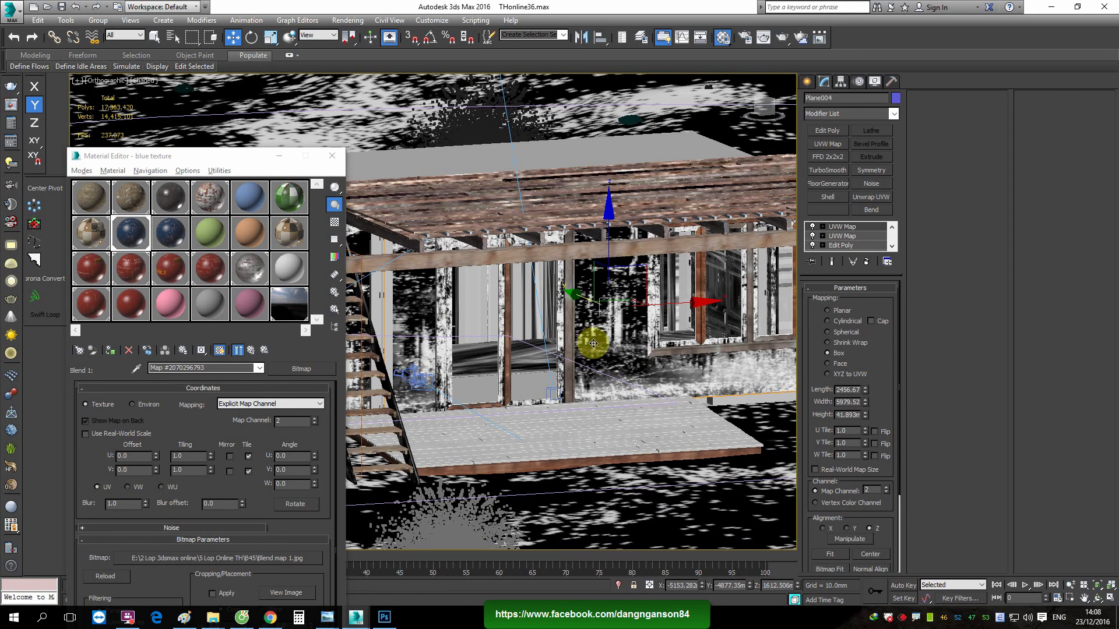
left_click_drag(607, 257, 609, 283)
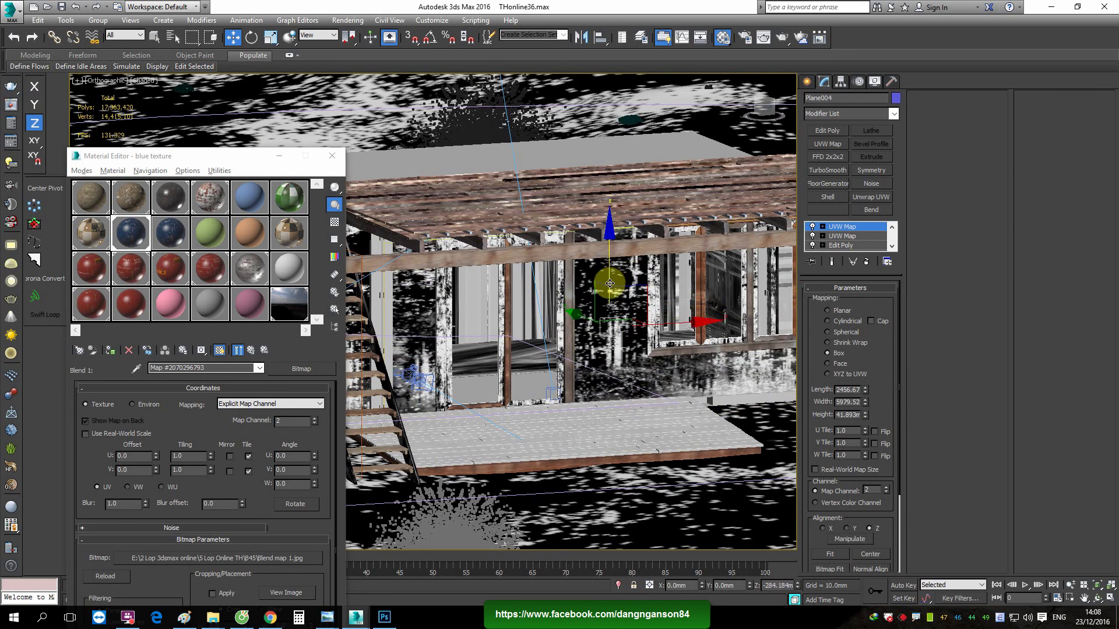
middle_click_drag(674, 280, 581, 318, "alt")
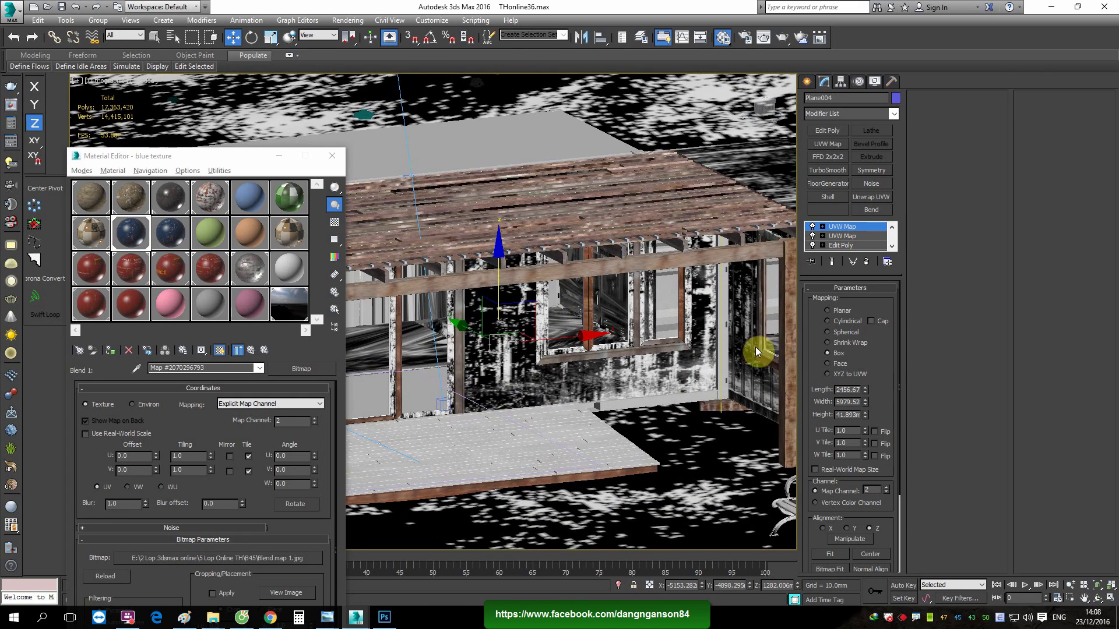
left_click_drag(868, 406, 869, 382)
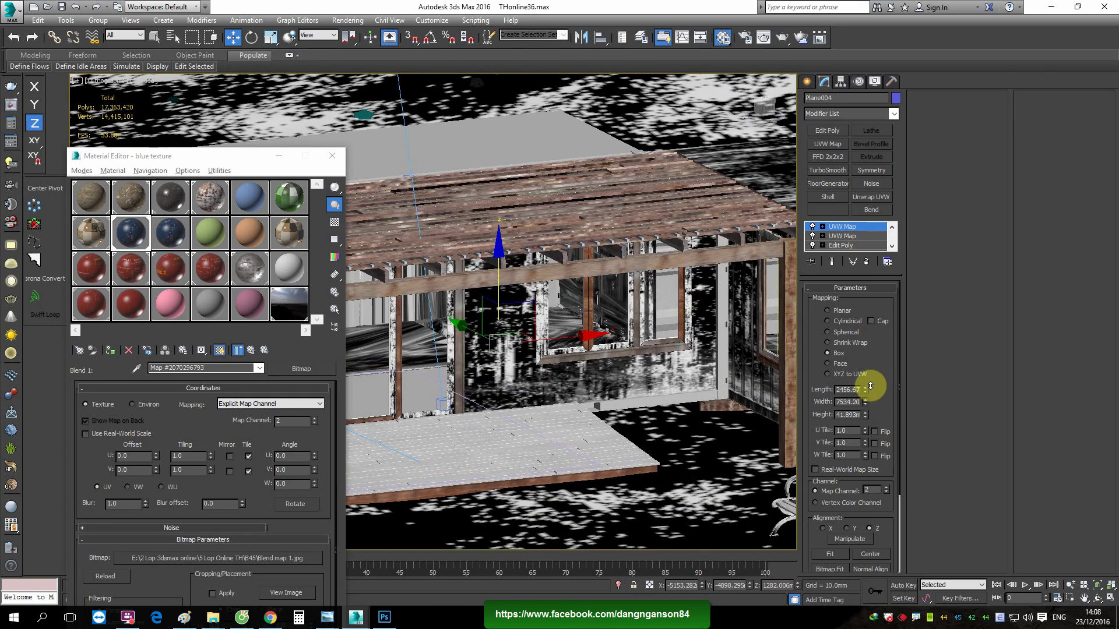
Orbit, zoom and pan around the house to inspect the wall mask
scroll(454, 349, "down", 5)
scroll(455, 350, "up", 3)
scroll(518, 330, "up", 5)
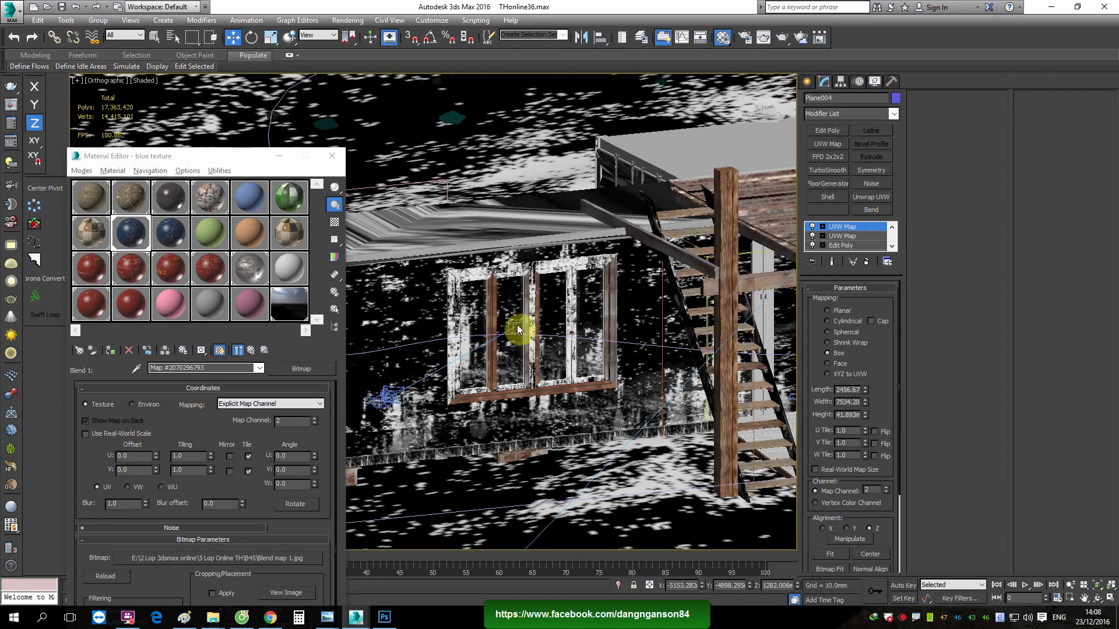
scroll(516, 337, "down", 5)
middle_click_drag(515, 337, 469, 332, "alt")
scroll(585, 341, "up", 5)
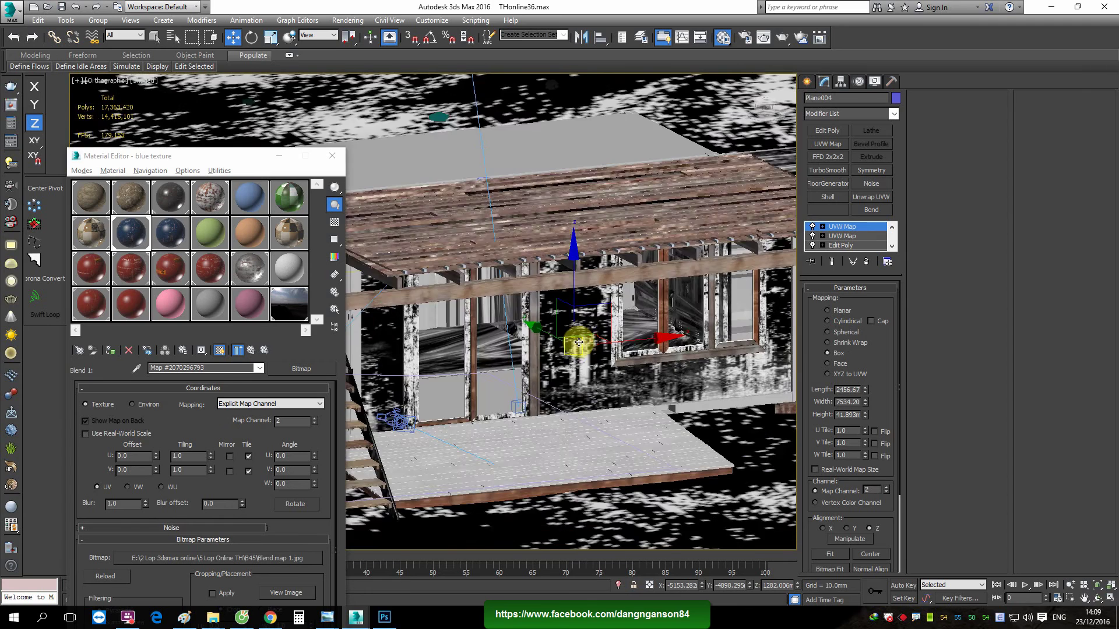
scroll(574, 344, "up", 2)
scroll(532, 380, "up", 3)
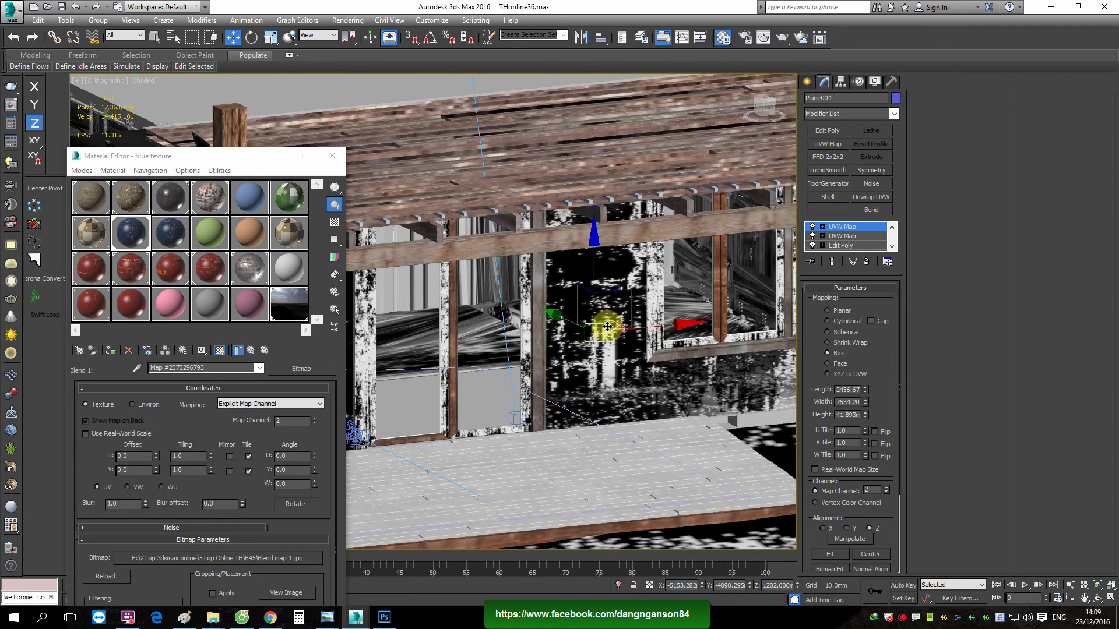
scroll(635, 344, "down", 3)
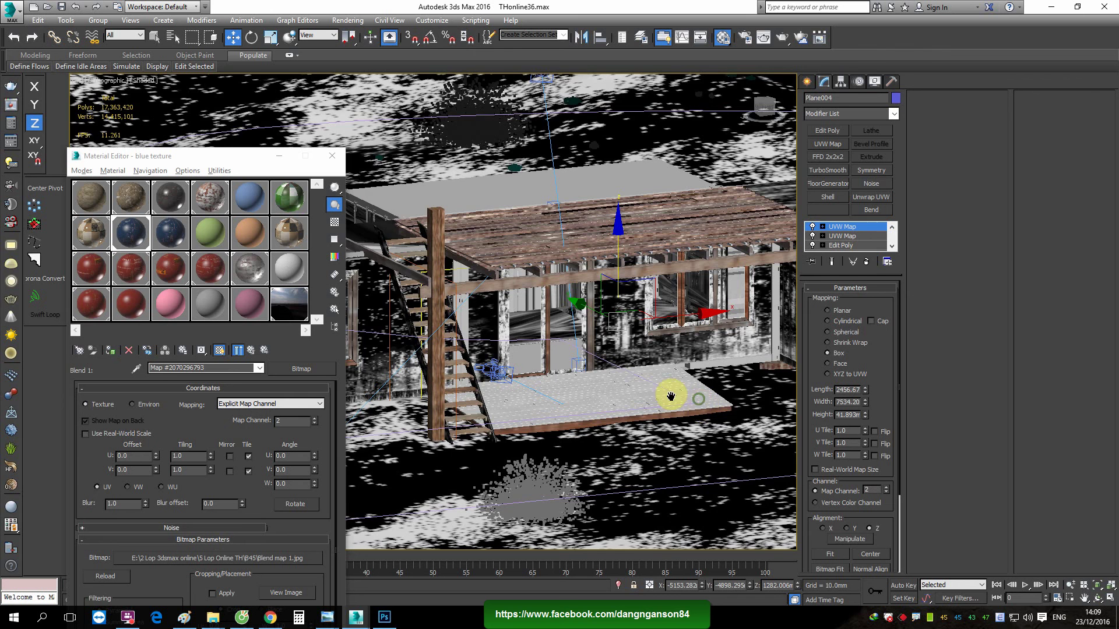
mouse_move(670, 396)
middle_mouse_down()
mouse_move(599, 370)
mouse_move(568, 388)
middle_mouse_up()
scroll(632, 419, "up", 3)
scroll(569, 400, "down", 3)
Add a third UVW Map and display the Blend 2 amount mask in the viewport
left_click(253, 350)
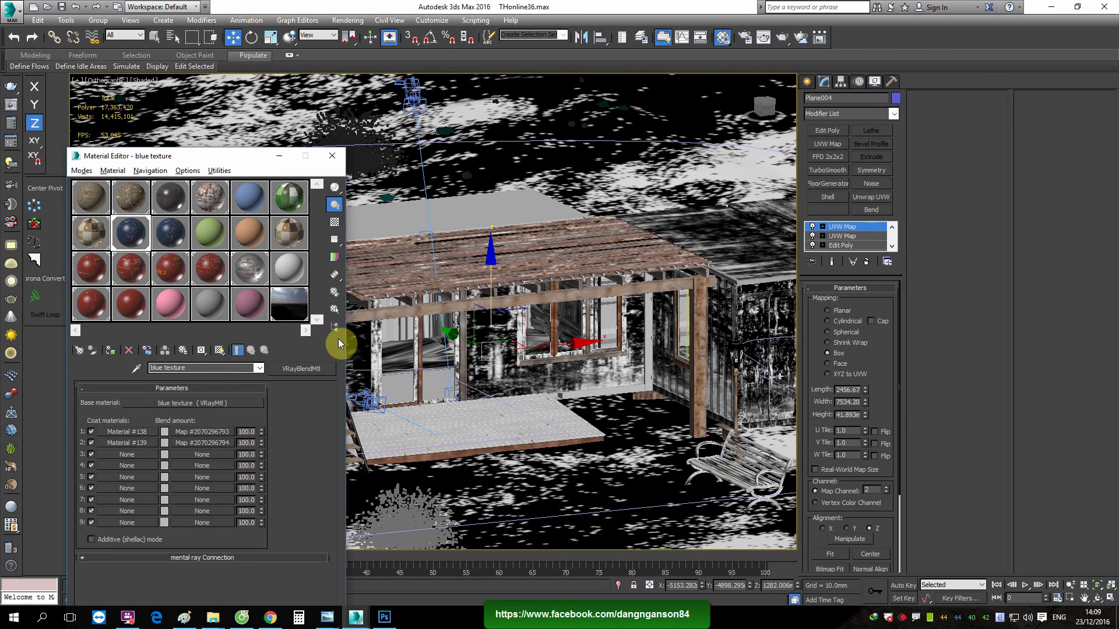
left_click(838, 144)
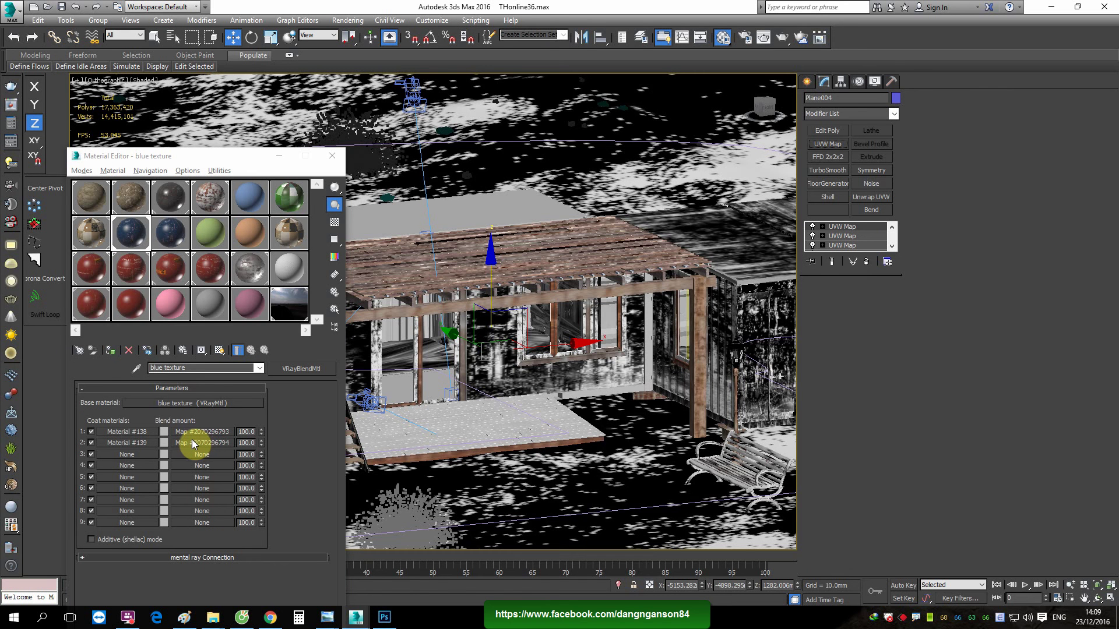
key("F6")
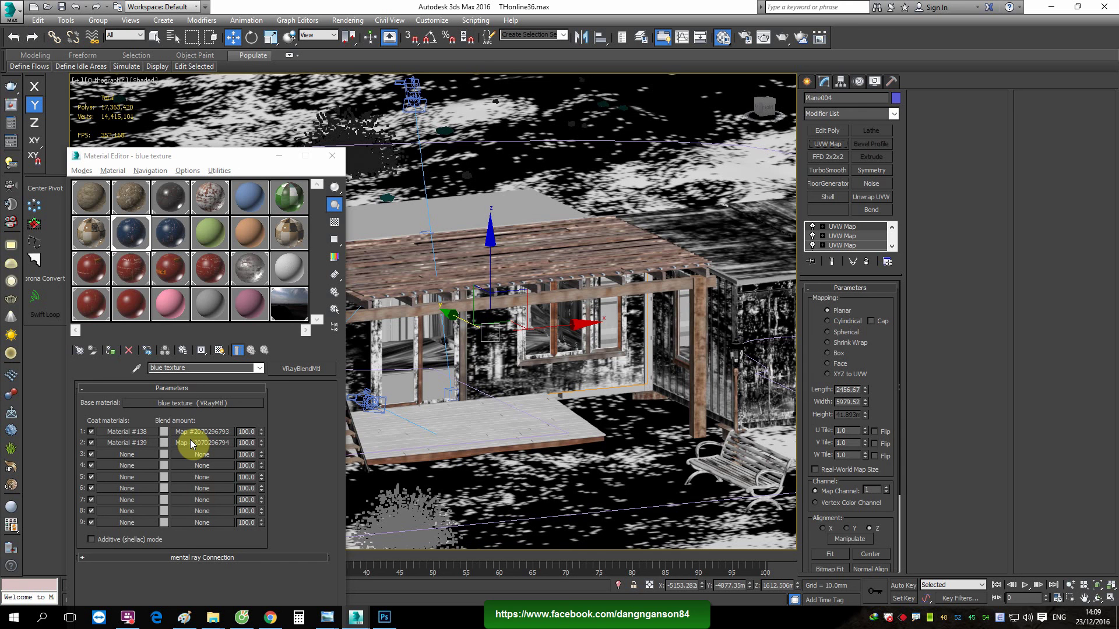
left_click(191, 441)
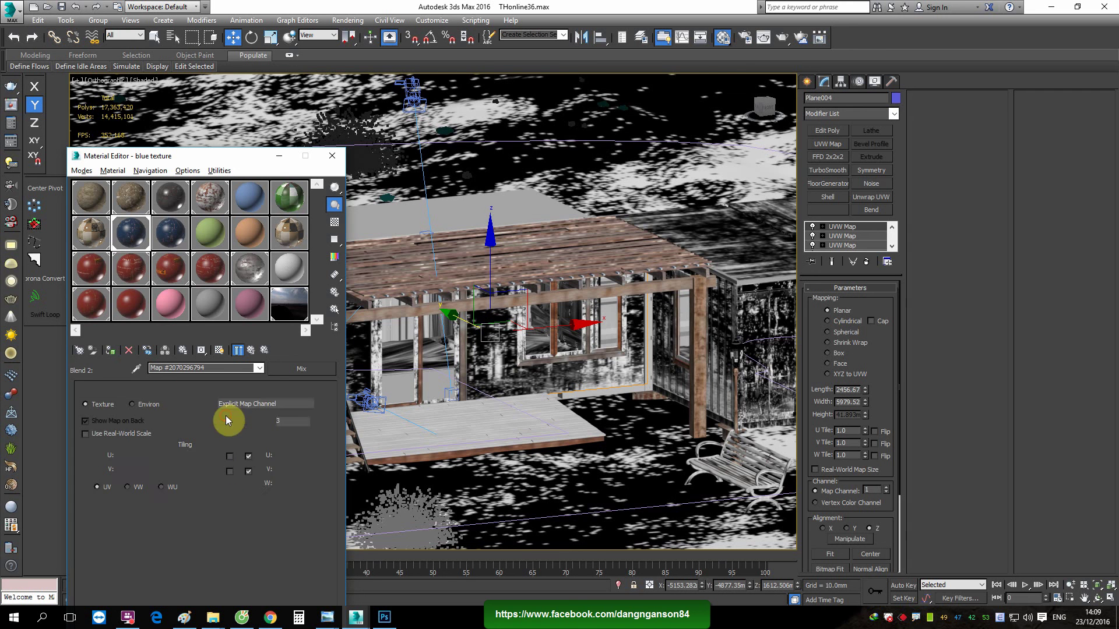
left_click(220, 351)
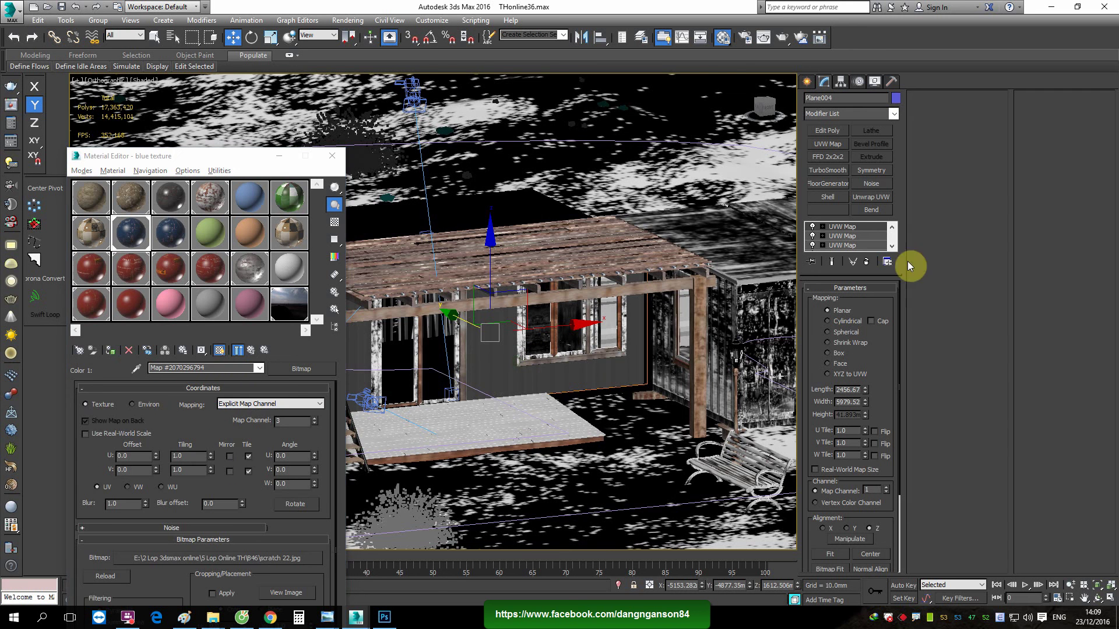
left_click(840, 163)
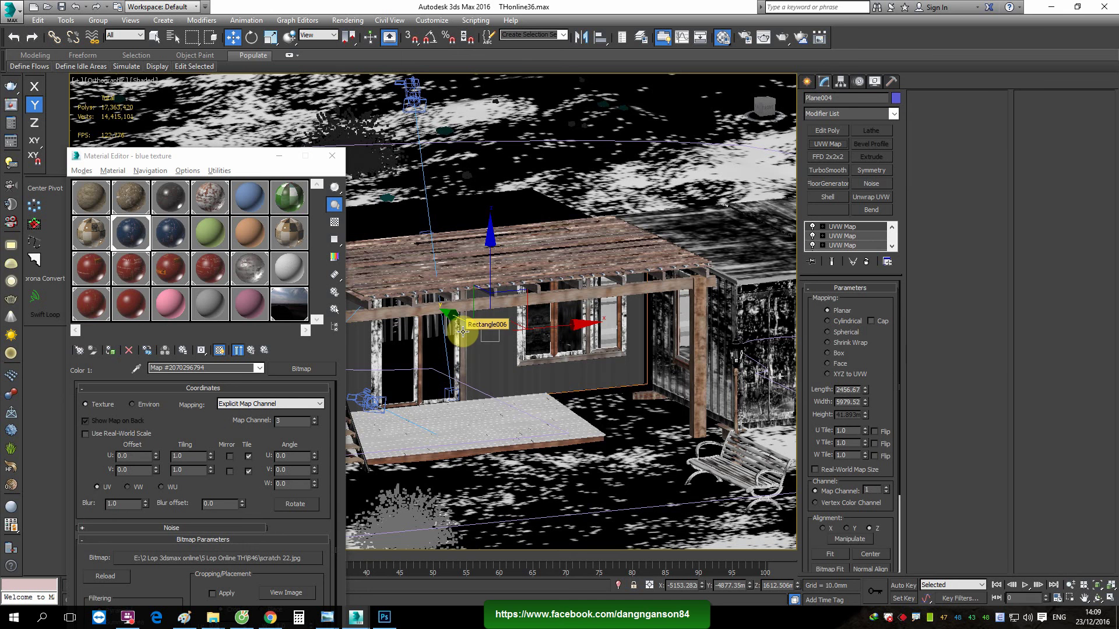
Set the third UVW Map to Box projection on map channel 3
left_click(840, 354)
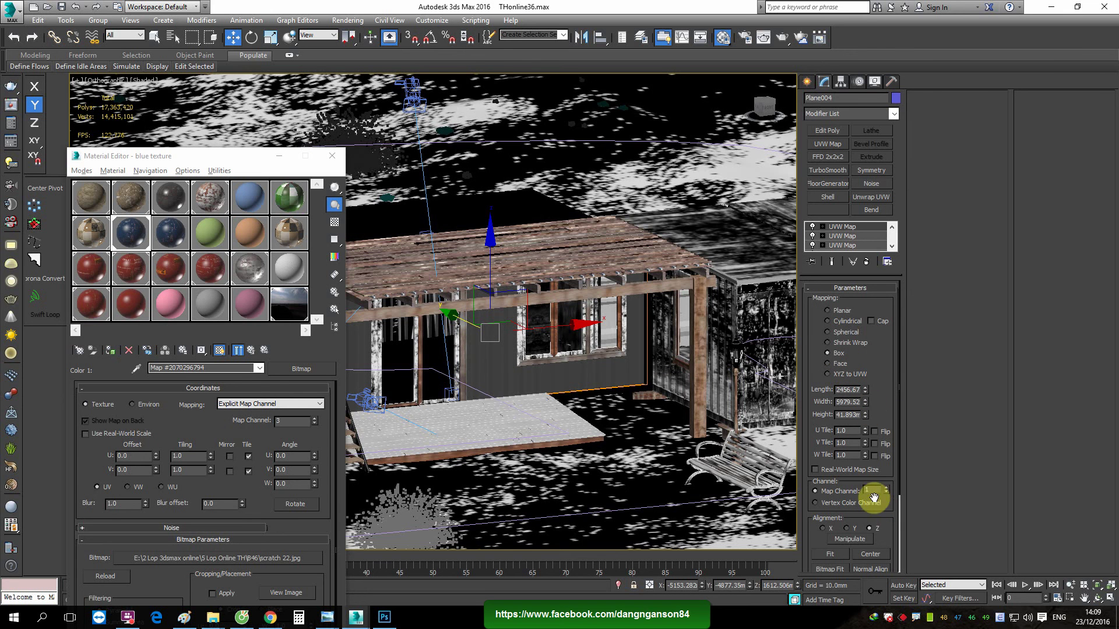
type("3")
mouse_move(560, 379)
middle_mouse_down()
mouse_move(645, 377)
mouse_move(610, 394)
middle_mouse_up()
scroll(641, 378, "up", 3)
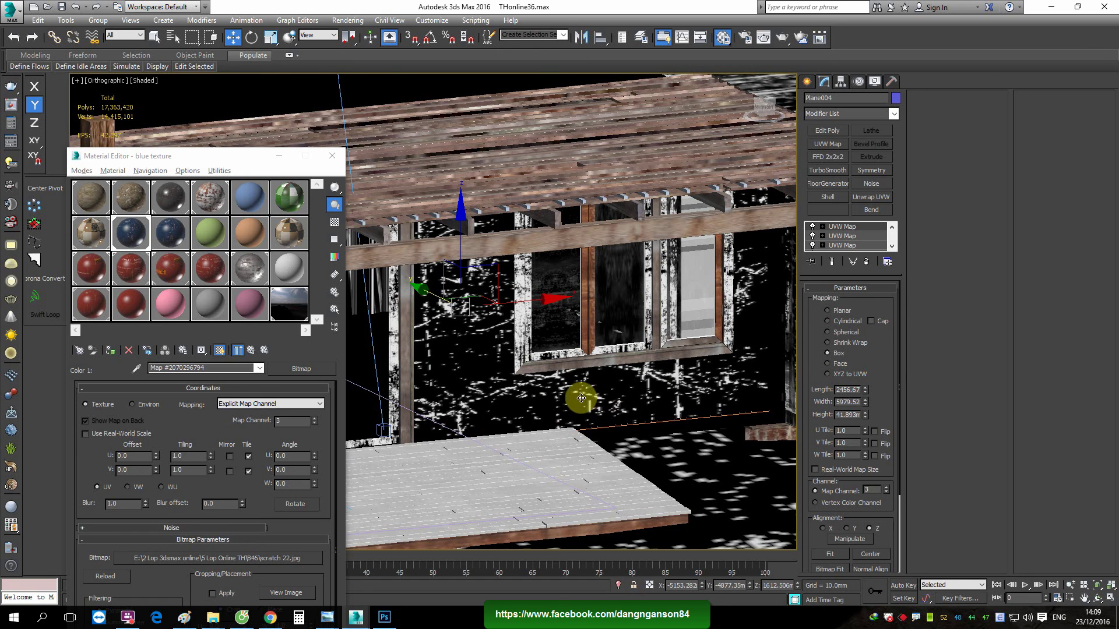
Check the Mix's langbiang mask bitmap display, then return to the blend material settings
left_click(250, 352)
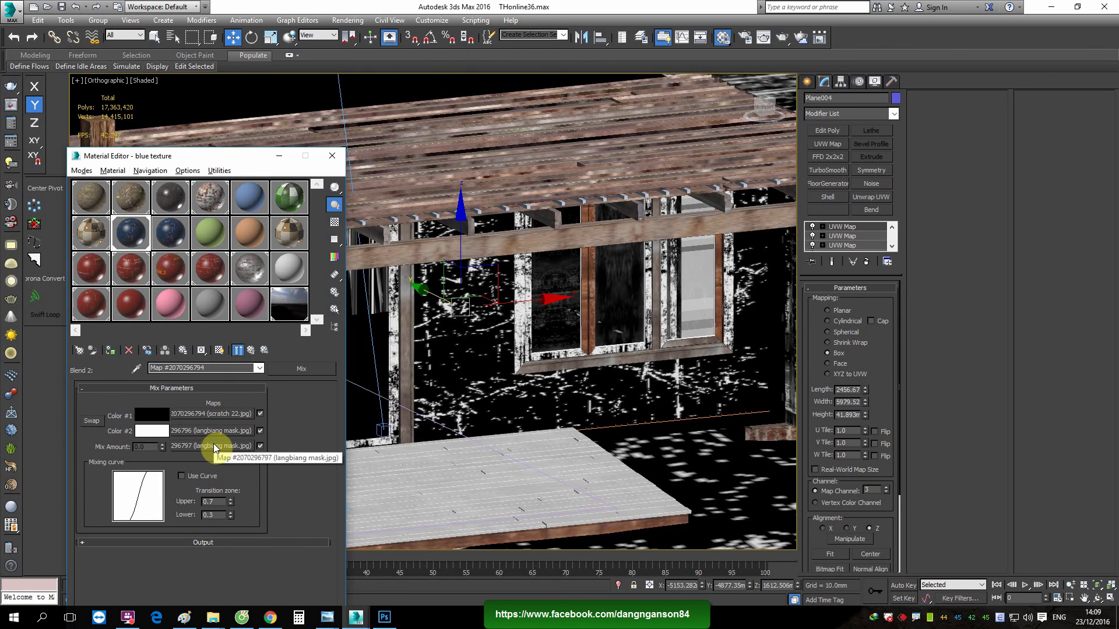
left_click(211, 431)
left_click(220, 350)
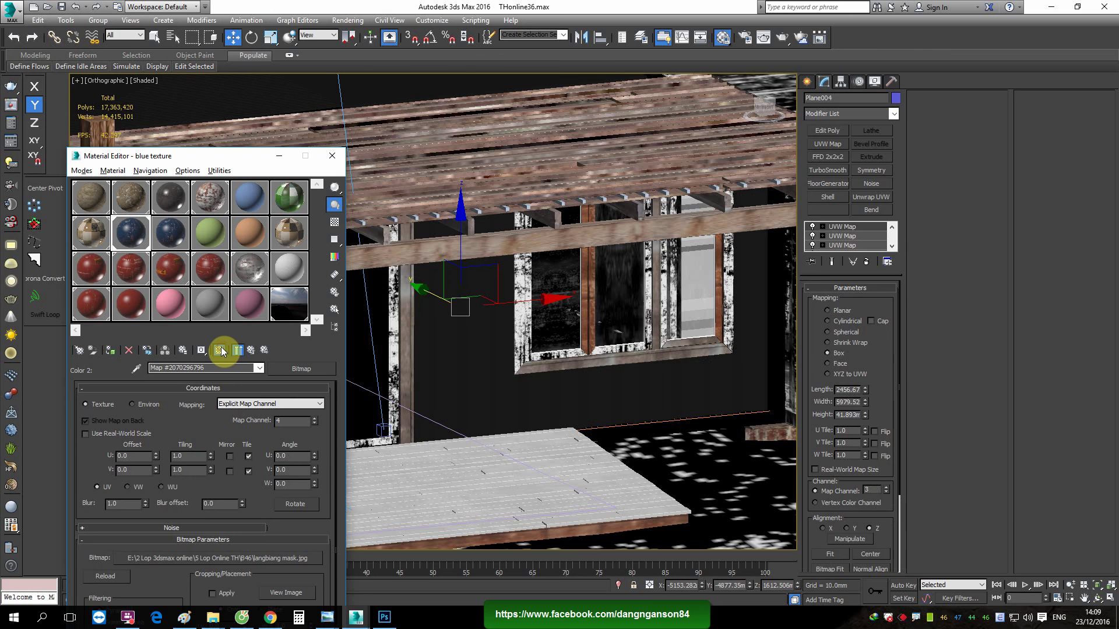
middle_click_drag(469, 383, 534, 383)
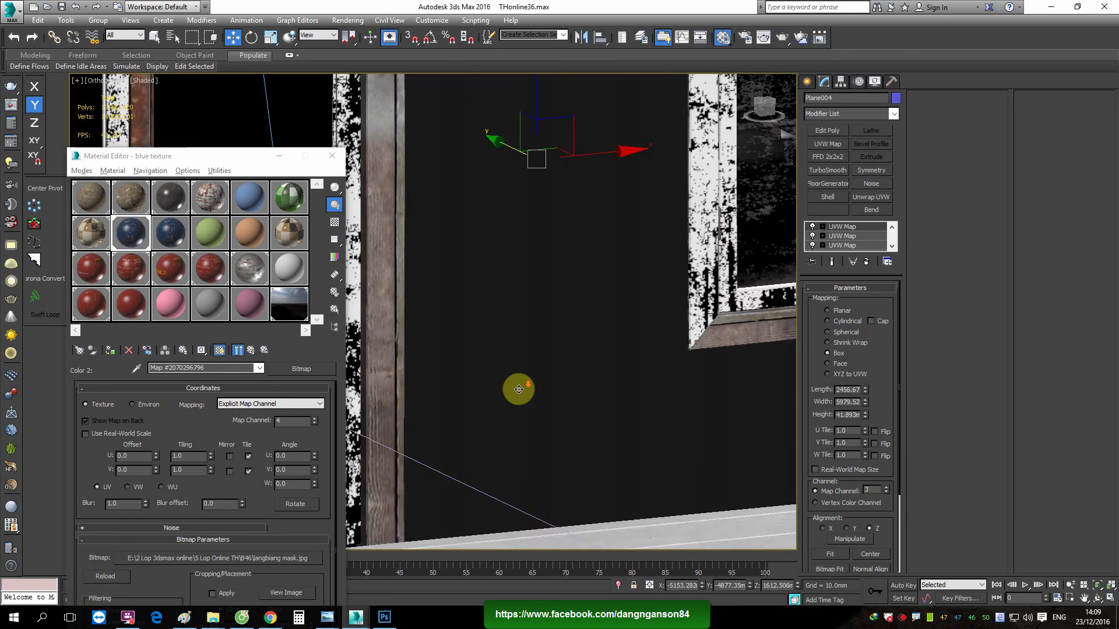
left_click(250, 351)
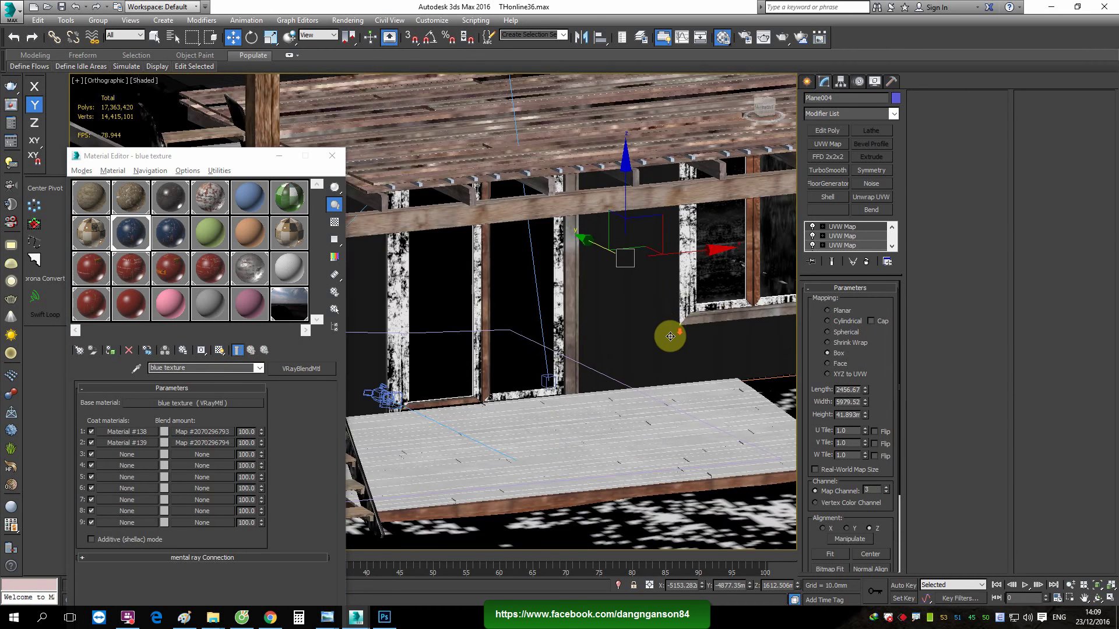
Orbit around the terrain to inspect the grunge patches and close the Material Editor
scroll(669, 332, "down", 5)
middle_click_drag(637, 334, 682, 348, "alt")
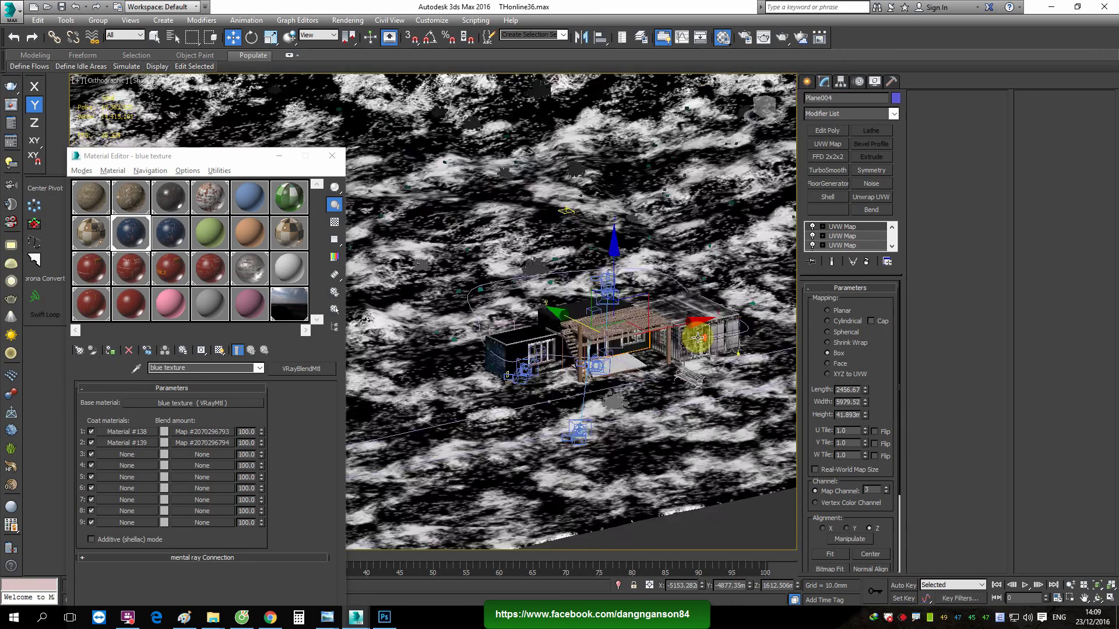
scroll(665, 332, "up", 5)
middle_click_drag(544, 325, 546, 271)
scroll(546, 271, "down", 3)
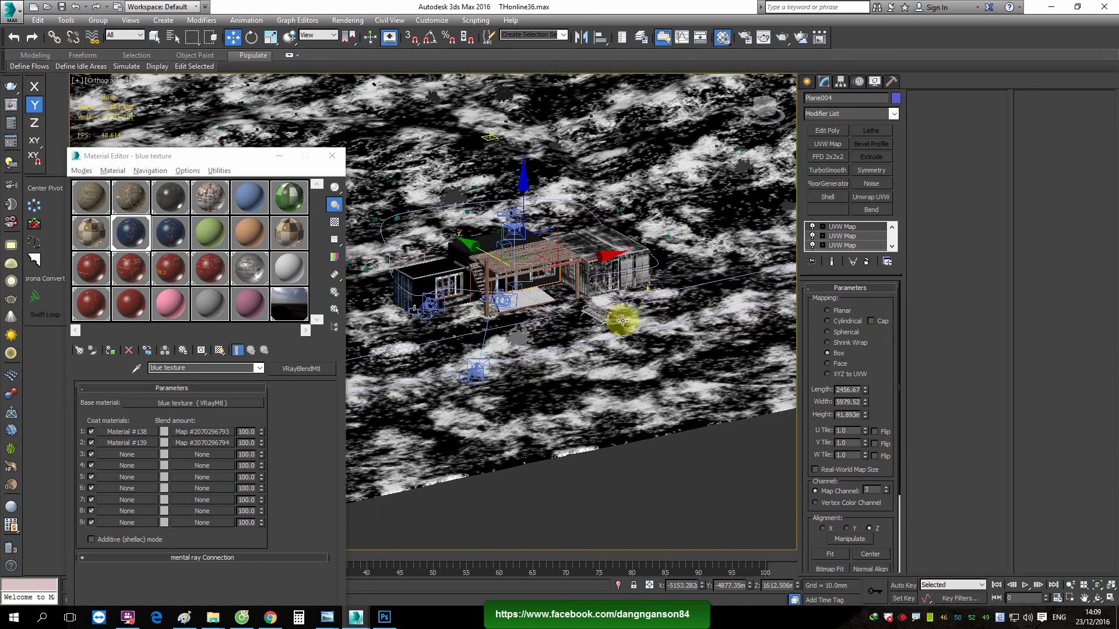
scroll(579, 348, "up", 5)
scroll(573, 394, "up", 3)
scroll(572, 394, "down", 3)
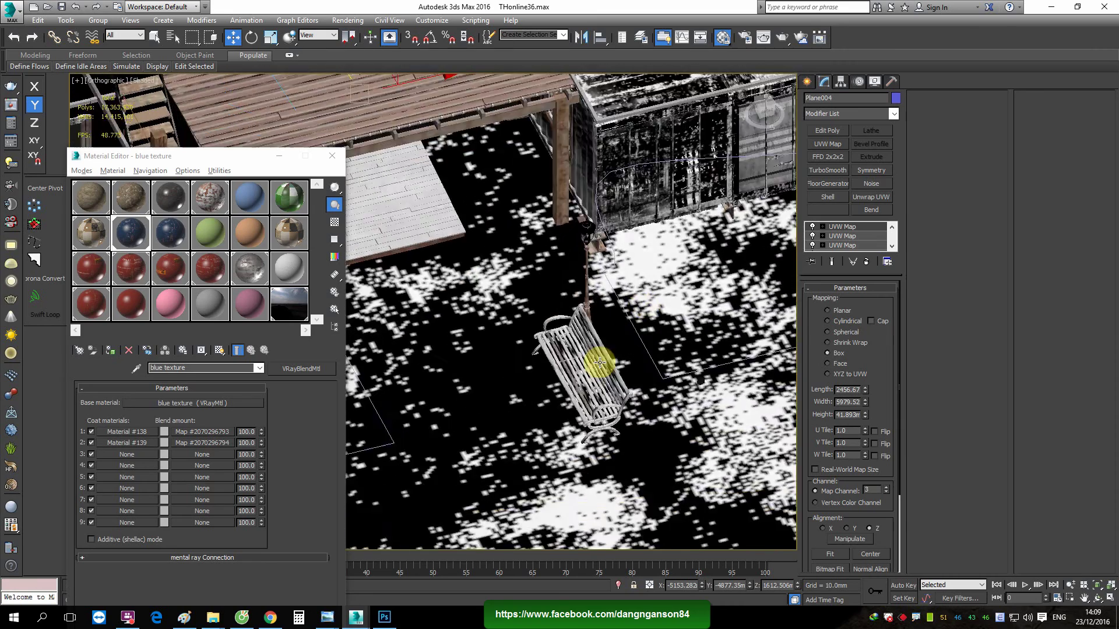
scroll(595, 362, "down", 2)
left_click(332, 155)
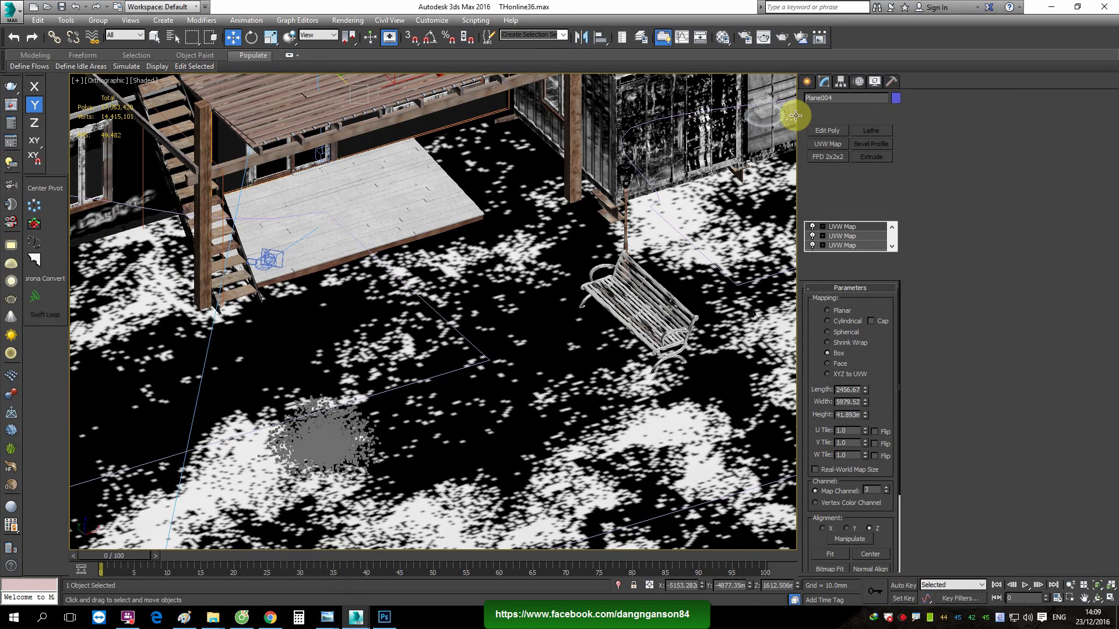
Switch the viewport to view through PhysCamera001
left_click(807, 82)
middle_click_drag(537, 283, 530, 315)
key("c")
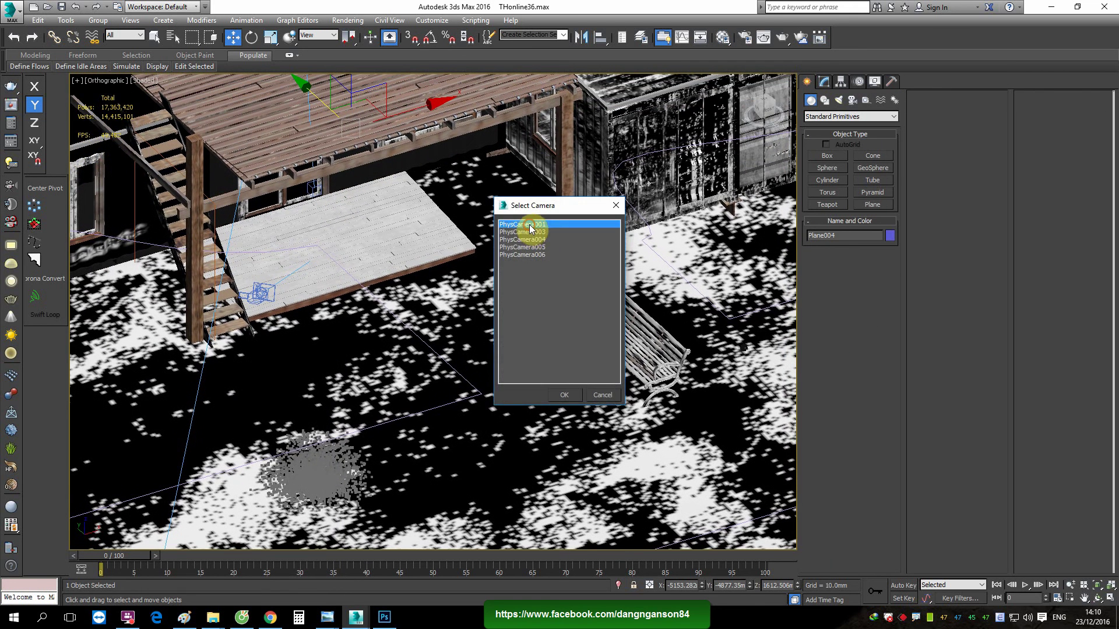
double_click(522, 224)
Unhide all hidden objects and start a production render of the camera view
right_click(527, 325)
left_click(558, 274)
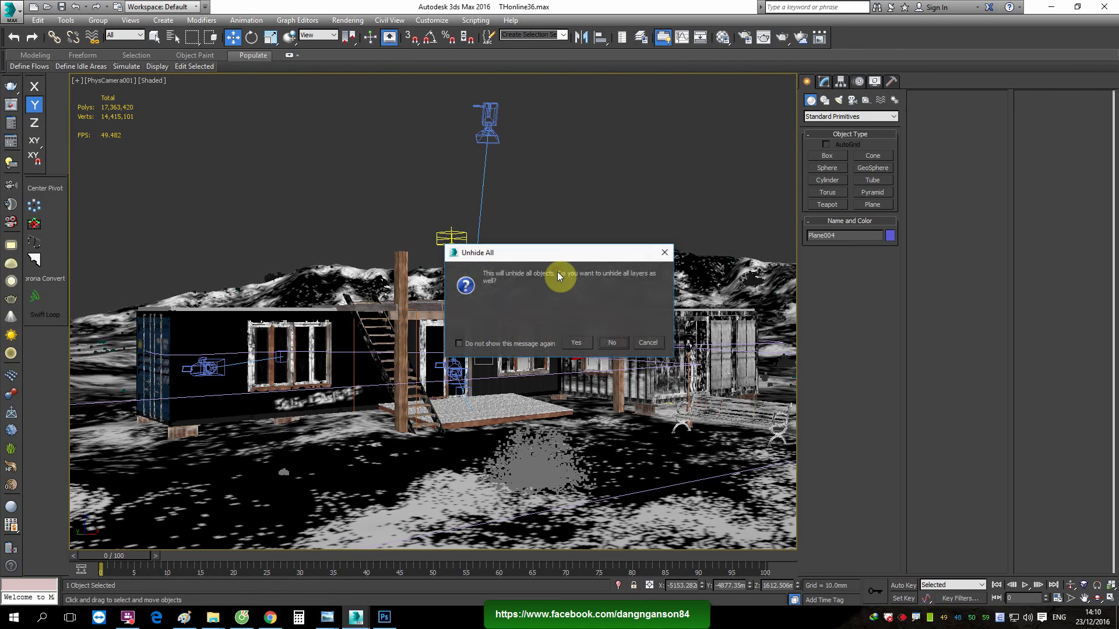
left_click(582, 345)
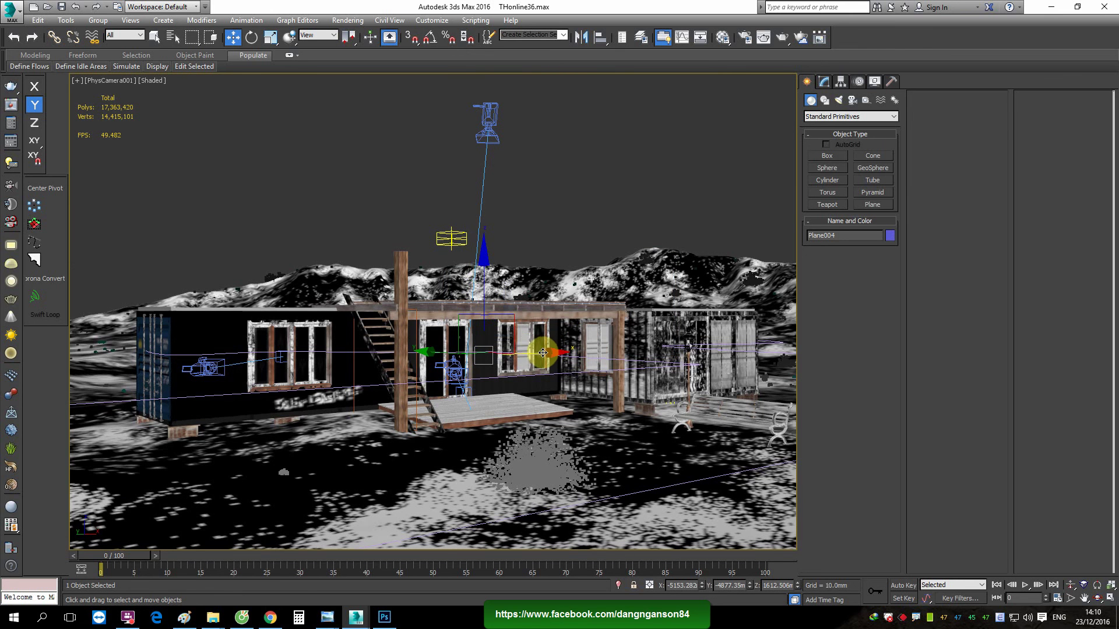
left_click(131, 618)
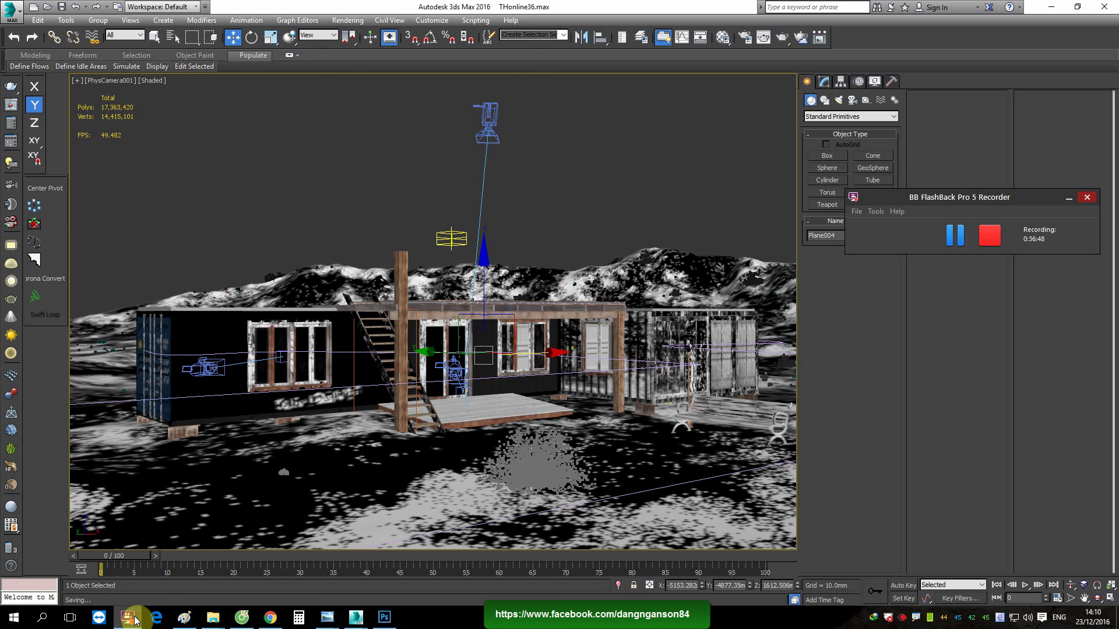
left_click(781, 39)
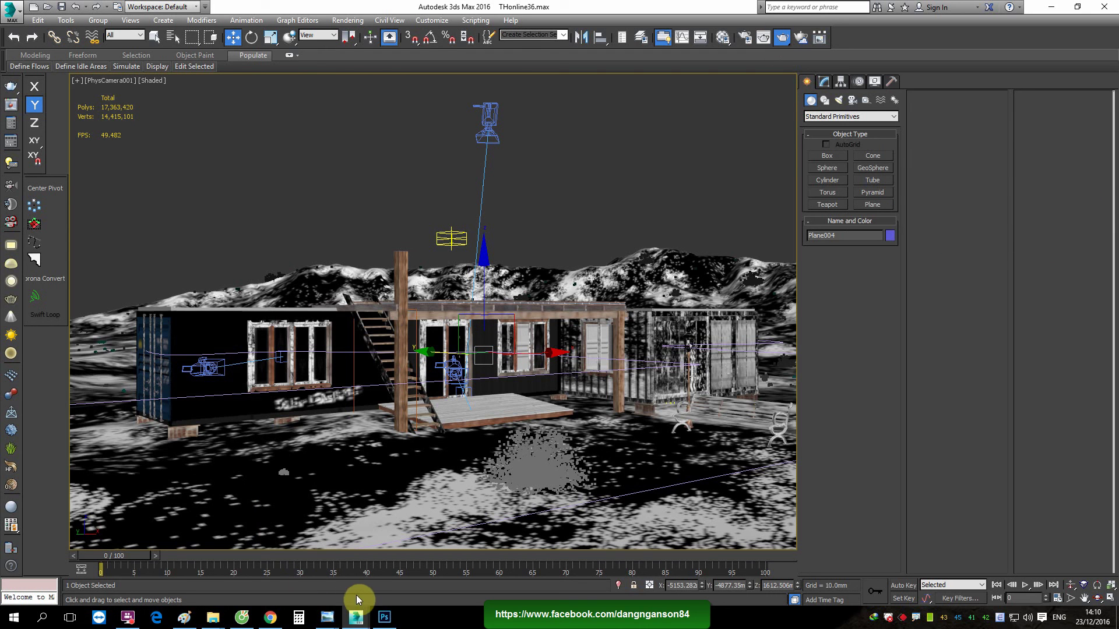
left_click(128, 617)
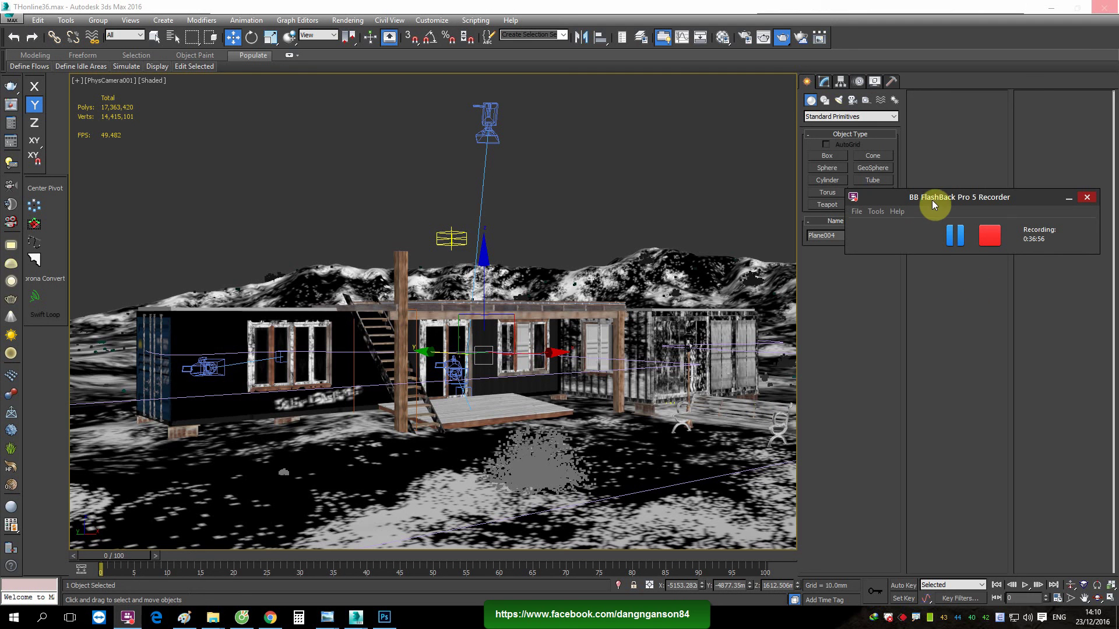
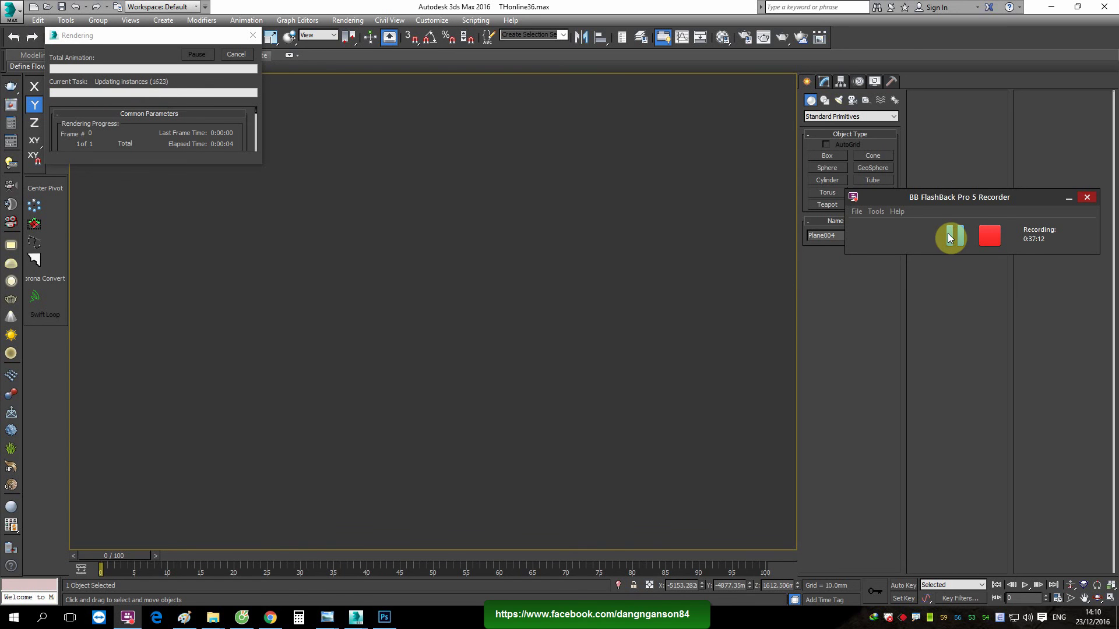
Bring the finished V-Ray container-house render forward from the taskbar, then call up the screen recorder
left_click(357, 615)
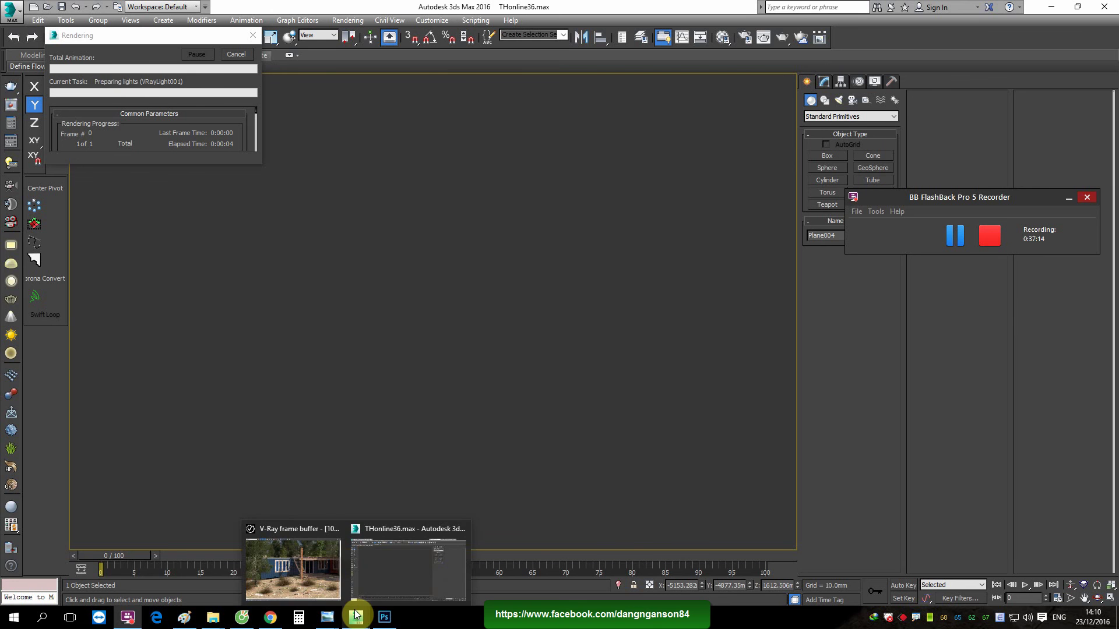
left_click(330, 582)
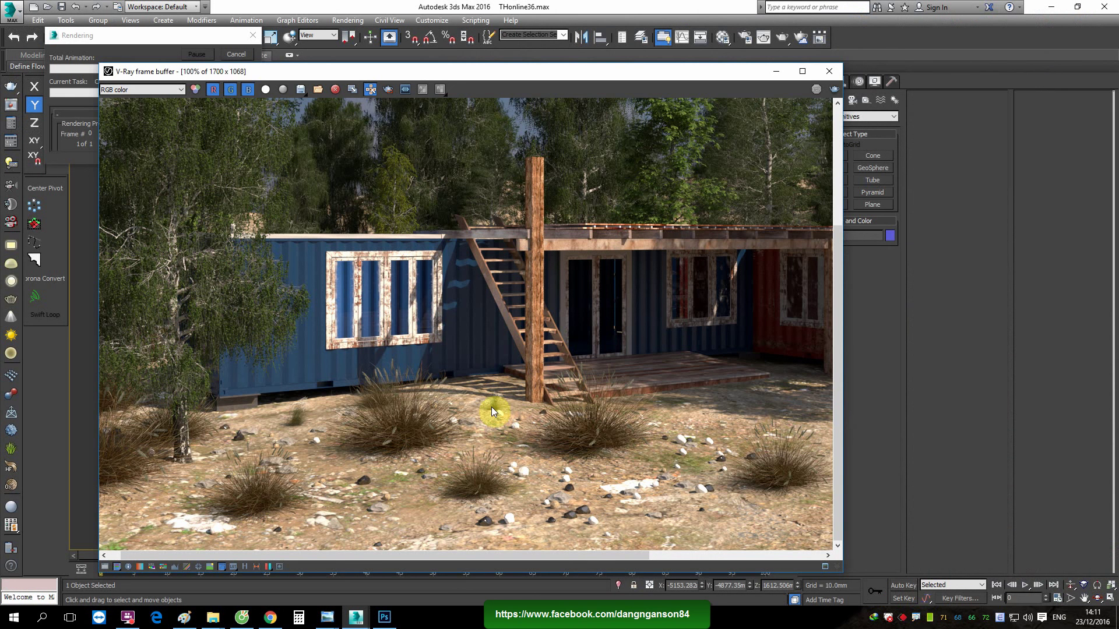
left_click(127, 618)
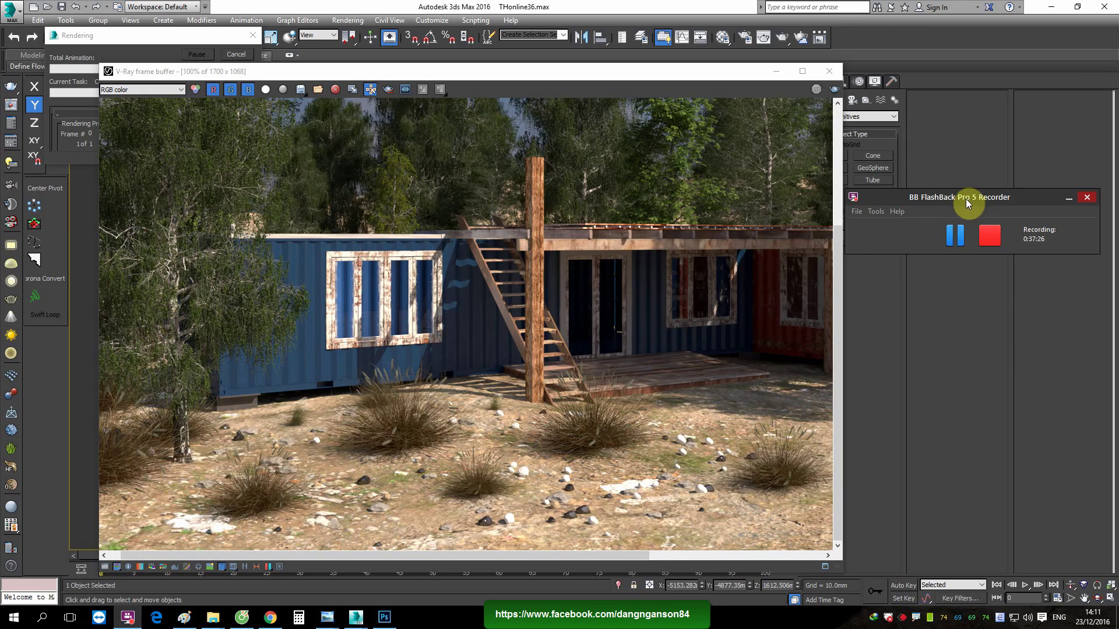
Pause the recording, then zoom and pan the frame buffer over the new render's first prepass
left_click(955, 236)
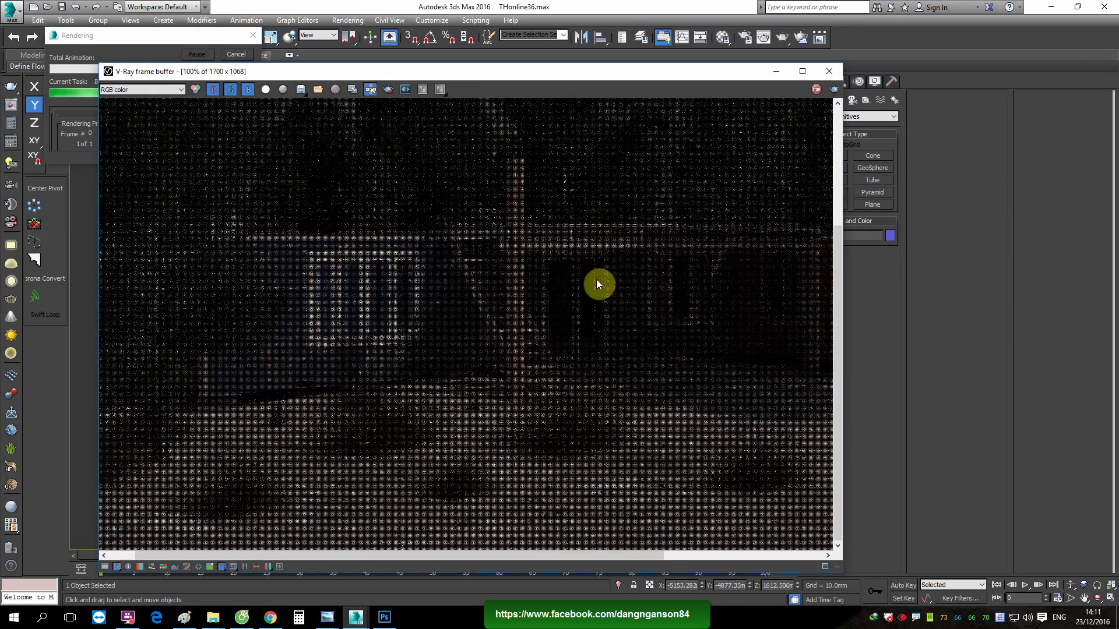
scroll(635, 271, "down", 1)
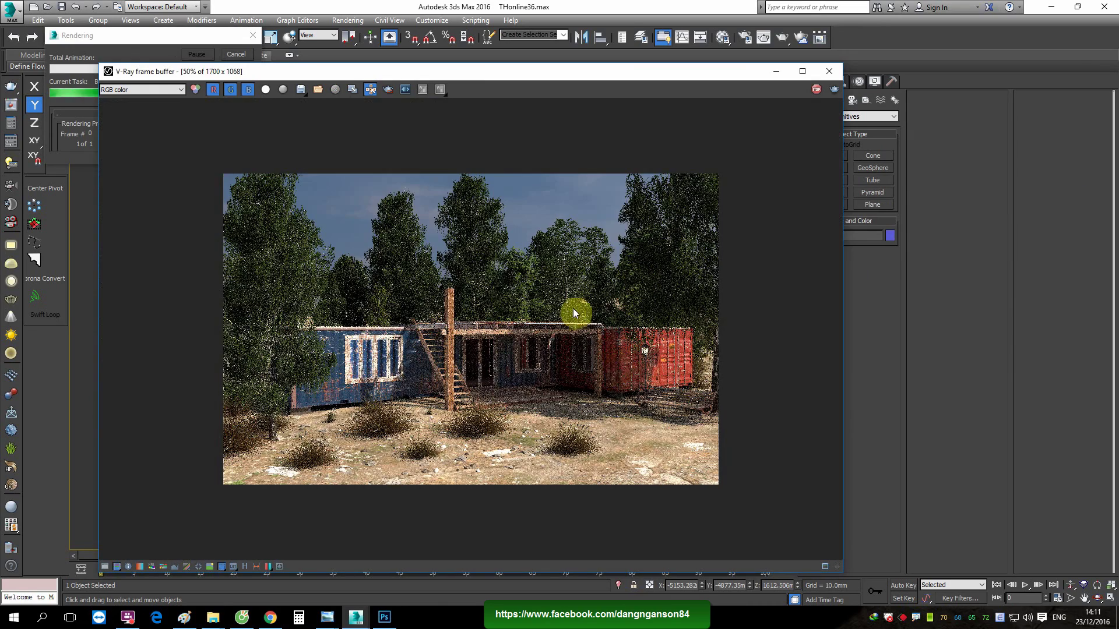
scroll(690, 387, "up", 1)
middle_click_drag(689, 387, 662, 343)
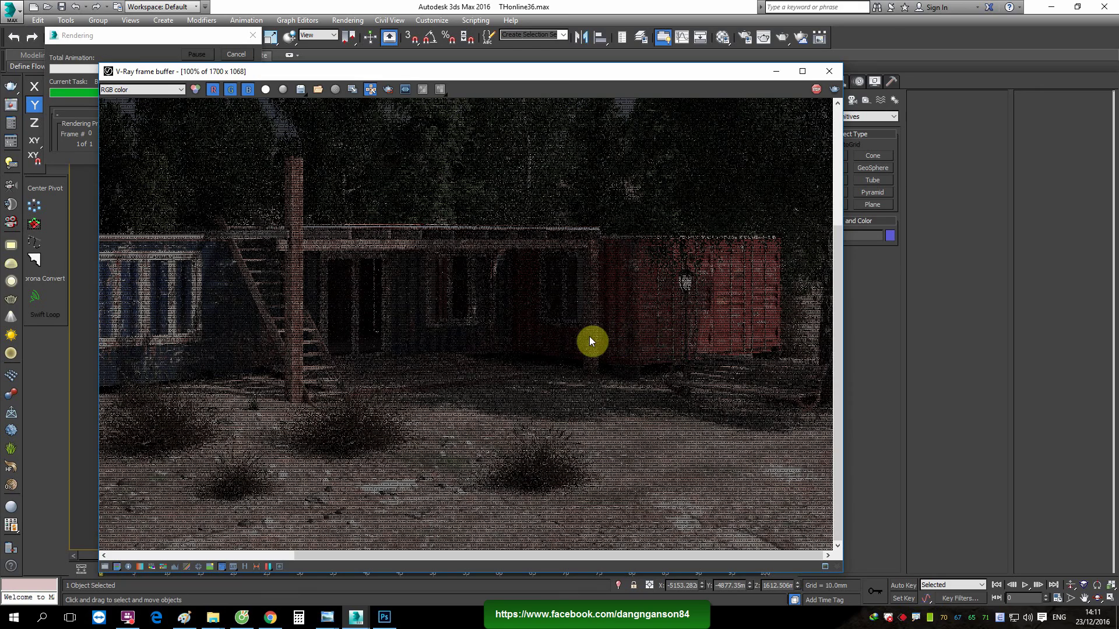
mouse_move(589, 337)
middle_mouse_down()
mouse_move(740, 313)
mouse_move(704, 317)
middle_mouse_up()
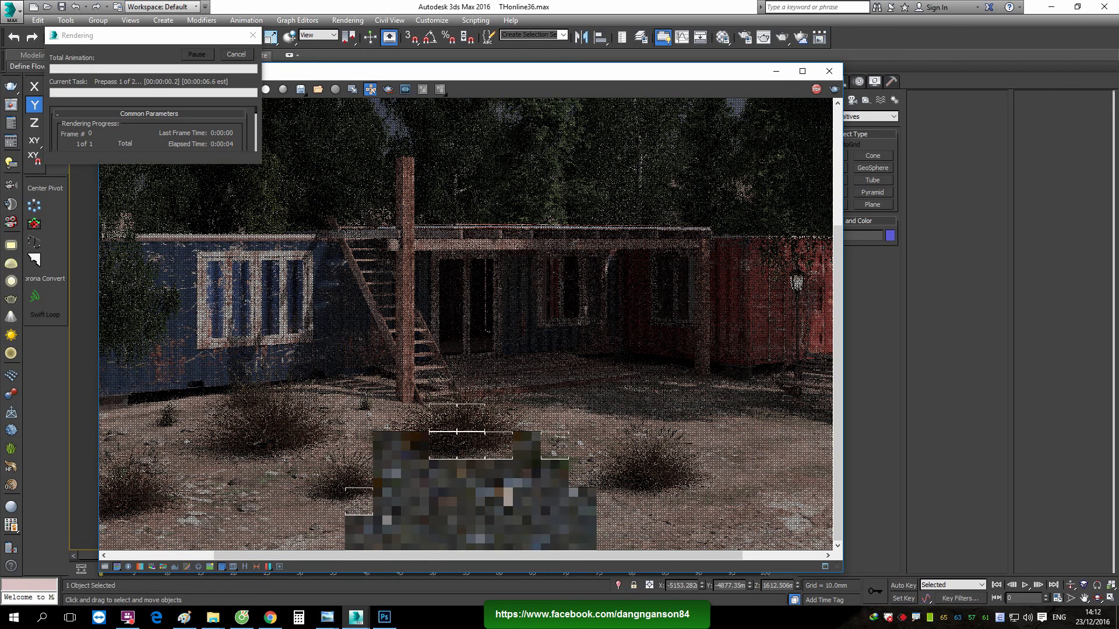
Check Task Manager's Performance tab (about 89% CPU, 13 GB), then return to and enlarge the frame buffer
right_click(515, 616)
left_click(561, 567)
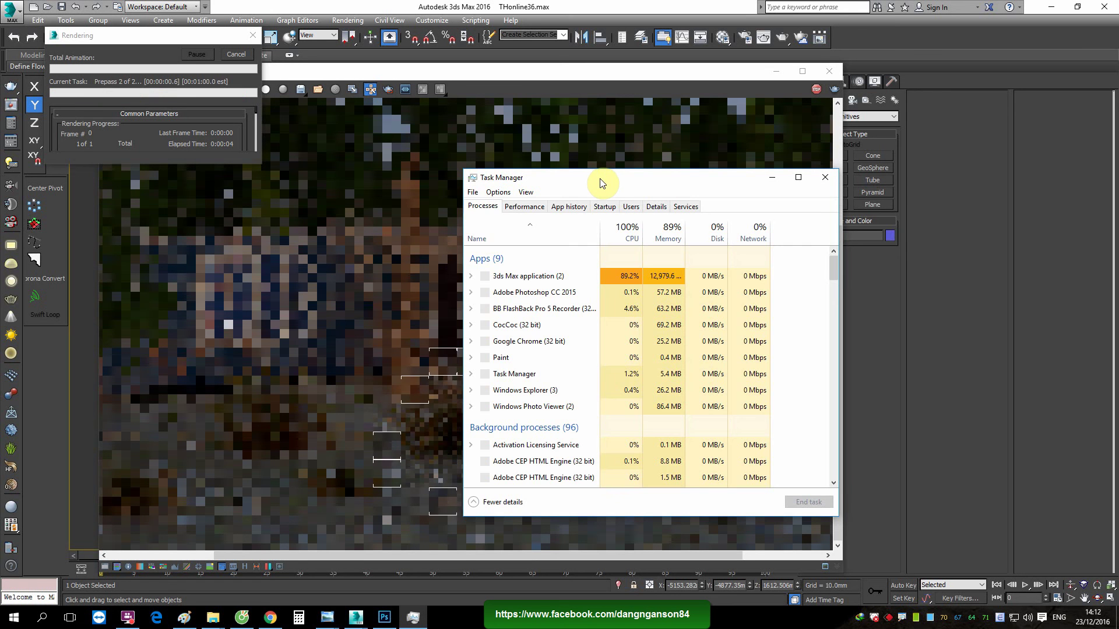
left_click(515, 208)
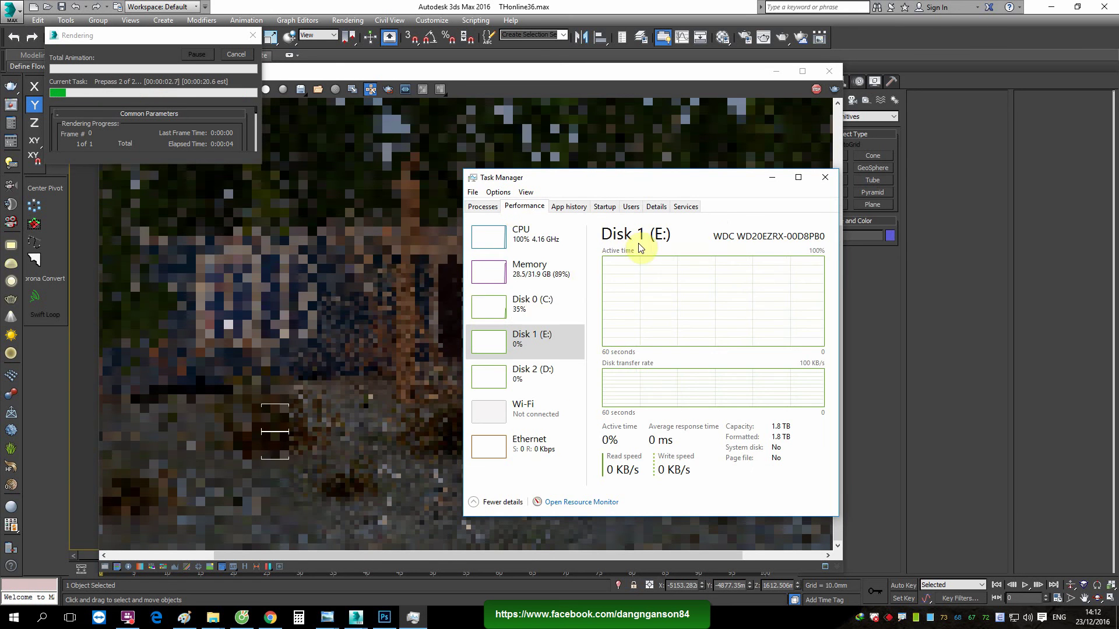
left_click(288, 296)
left_click_drag(100, 63, 61, 7)
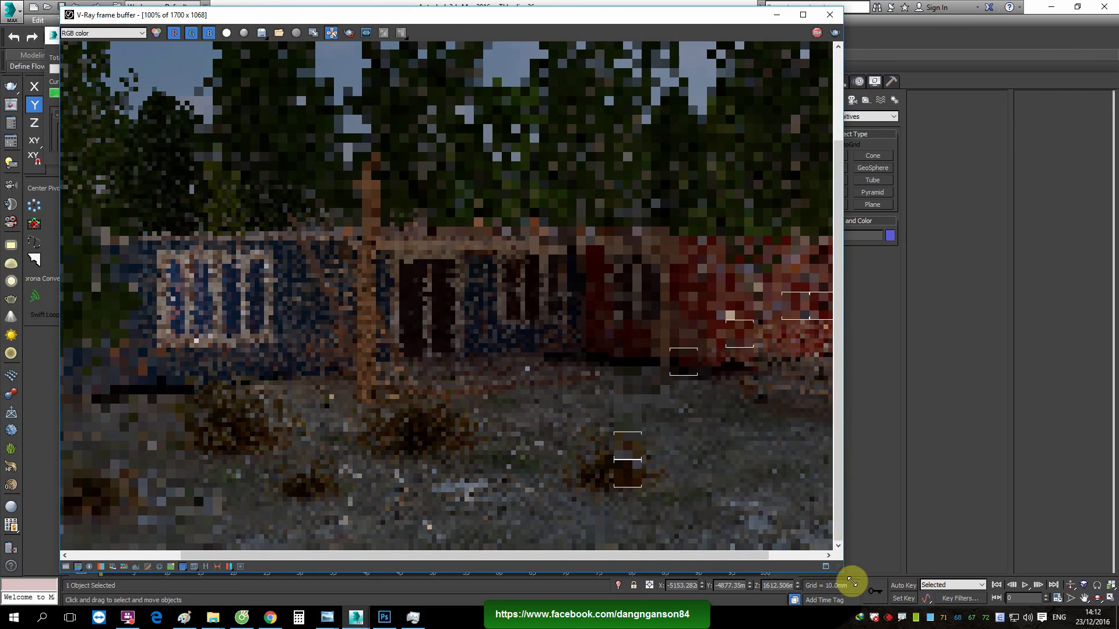
Stretch the V-Ray frame buffer down and right, and resume the screen recording
left_click_drag(841, 574, 874, 595)
left_click(136, 616)
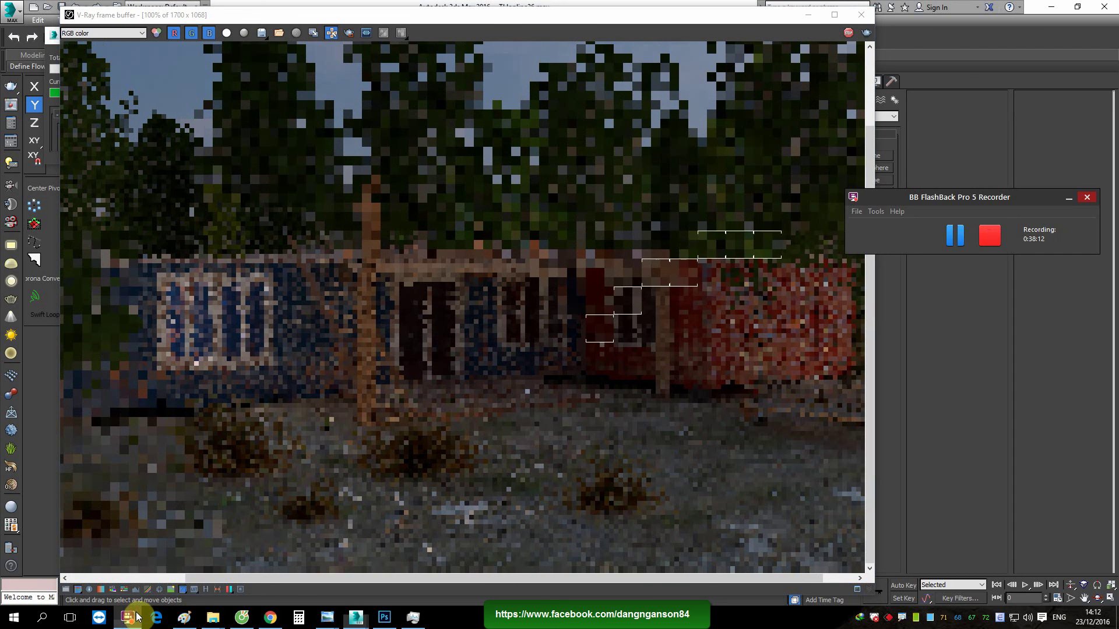
left_click(964, 237)
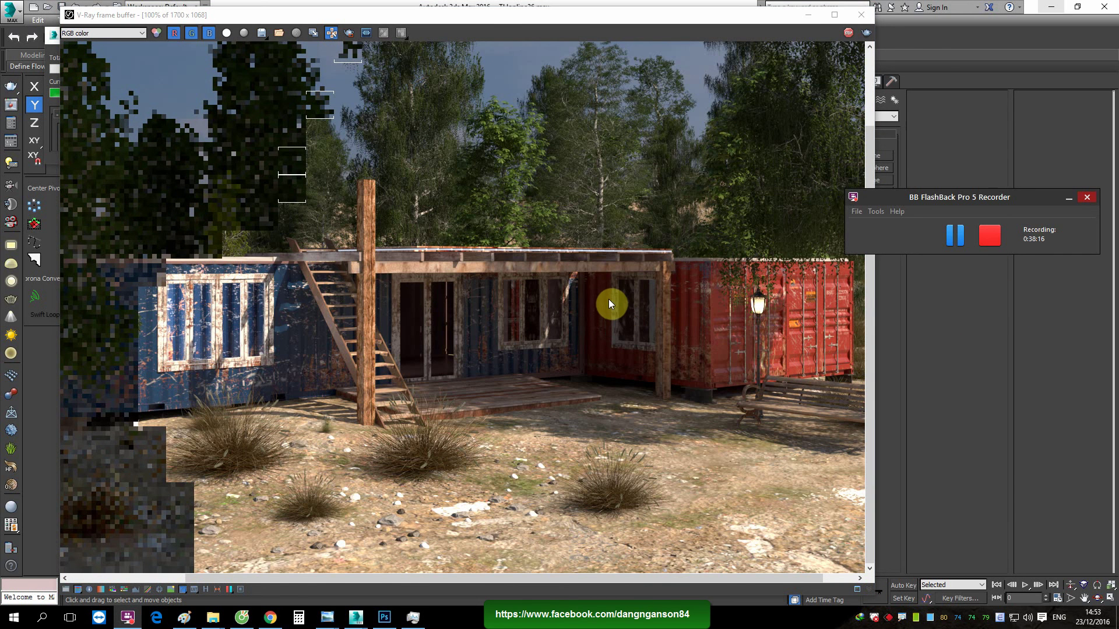
Zoom the finished render to 200% and pan over the rusty blue container's window and stairs
mouse_move(608, 299)
middle_mouse_down()
mouse_move(653, 258)
mouse_move(620, 273)
middle_mouse_up()
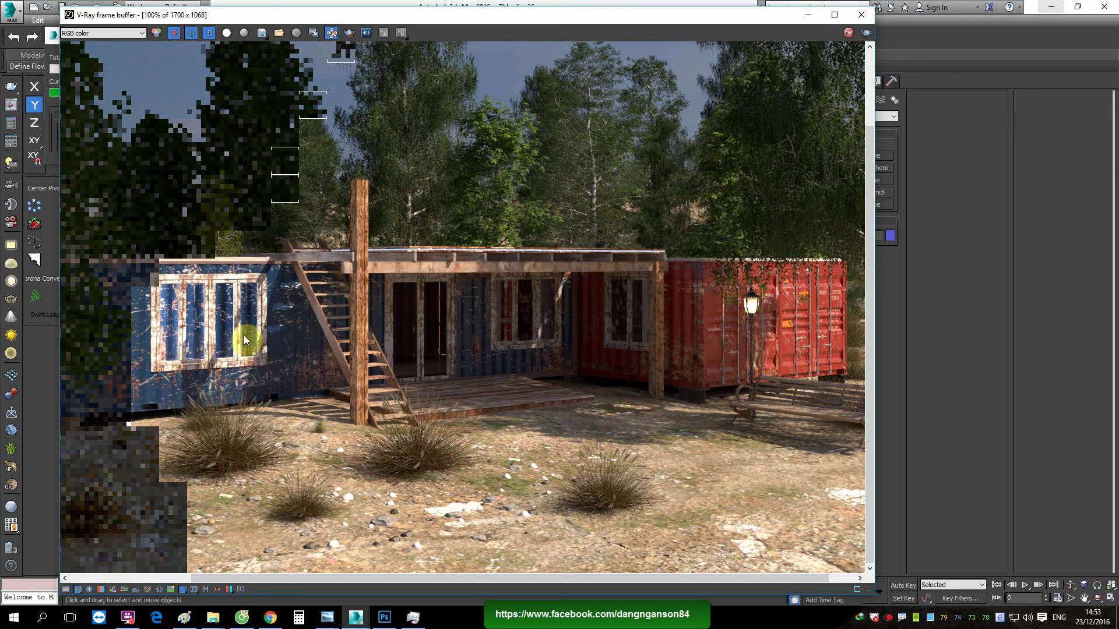
left_click(196, 382, "ctrl")
middle_click_drag(197, 382, 271, 382)
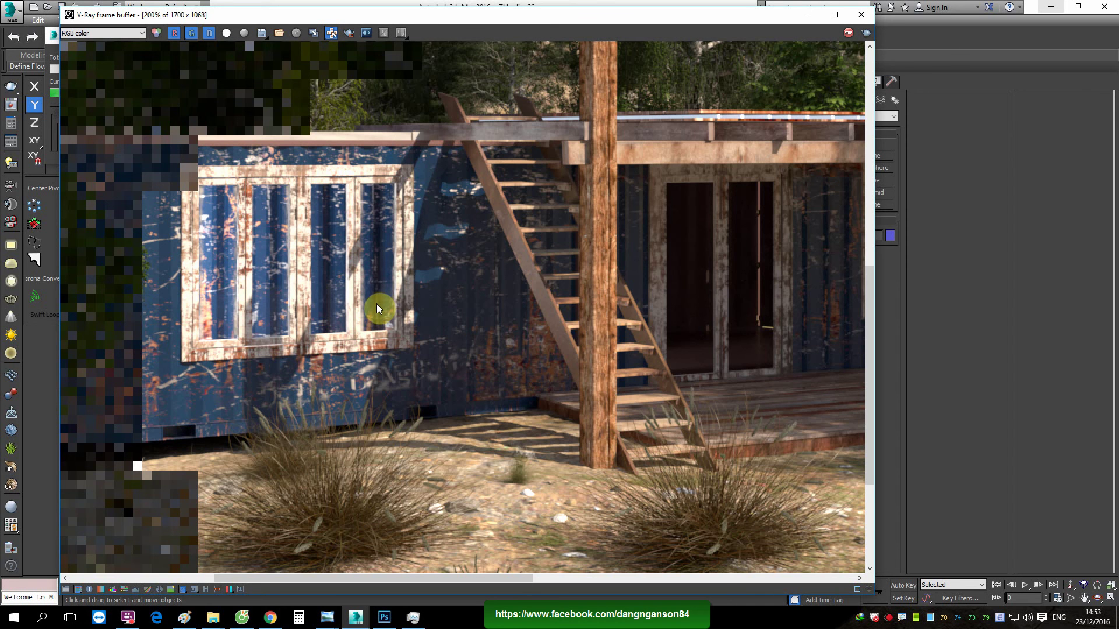
scroll(377, 303, "down", 1)
middle_click_drag(409, 411, 285, 319)
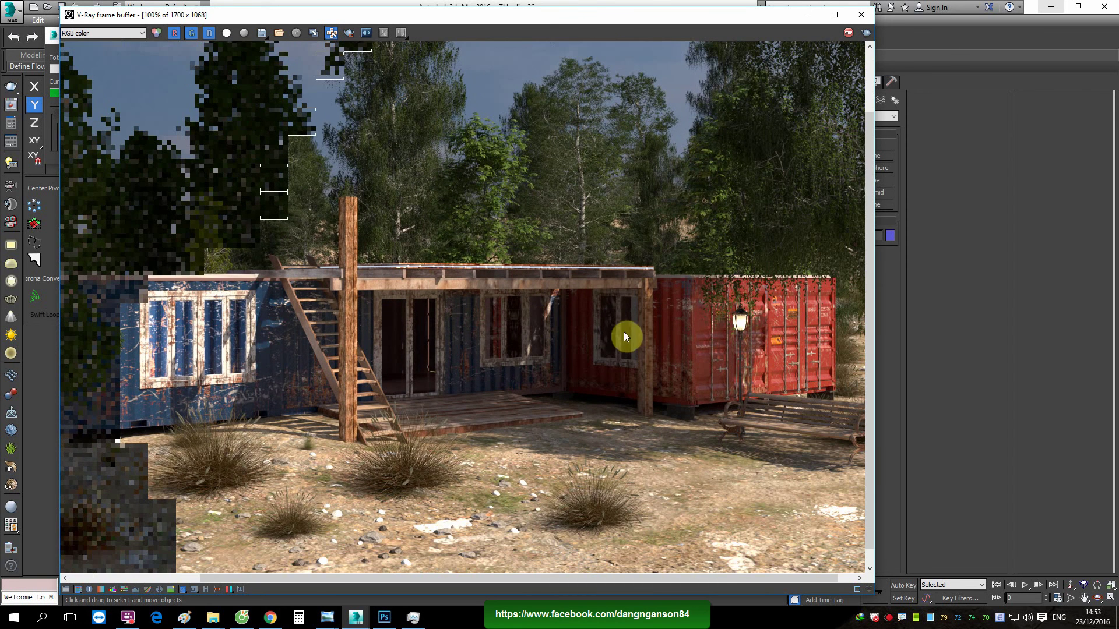
middle_click_drag(623, 337, 465, 320)
scroll(739, 337, "up", 1)
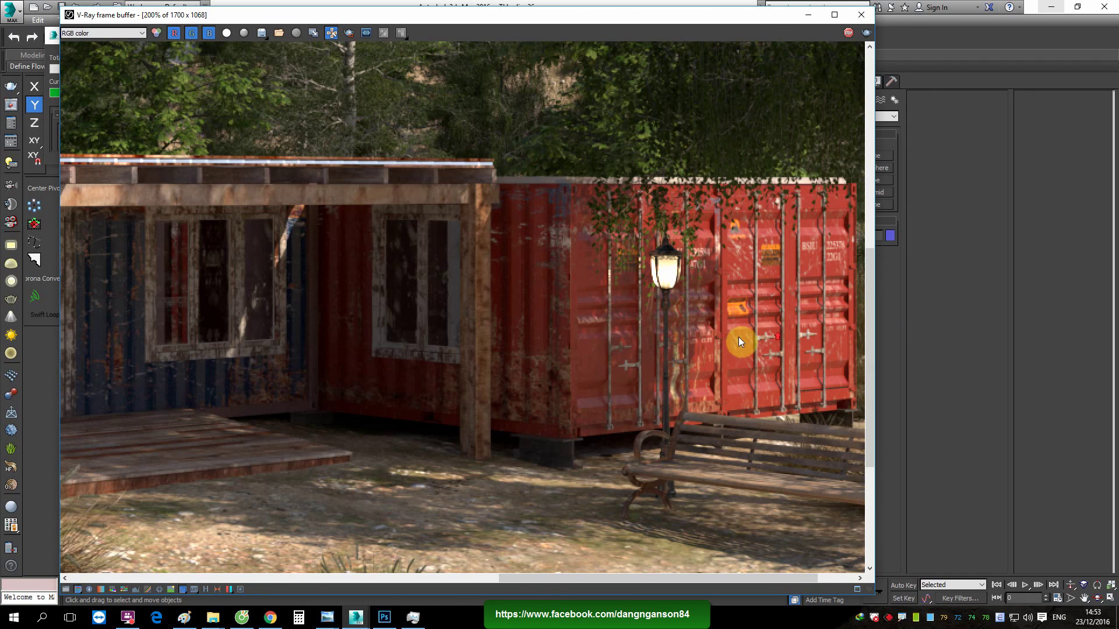
scroll(694, 330, "down", 1)
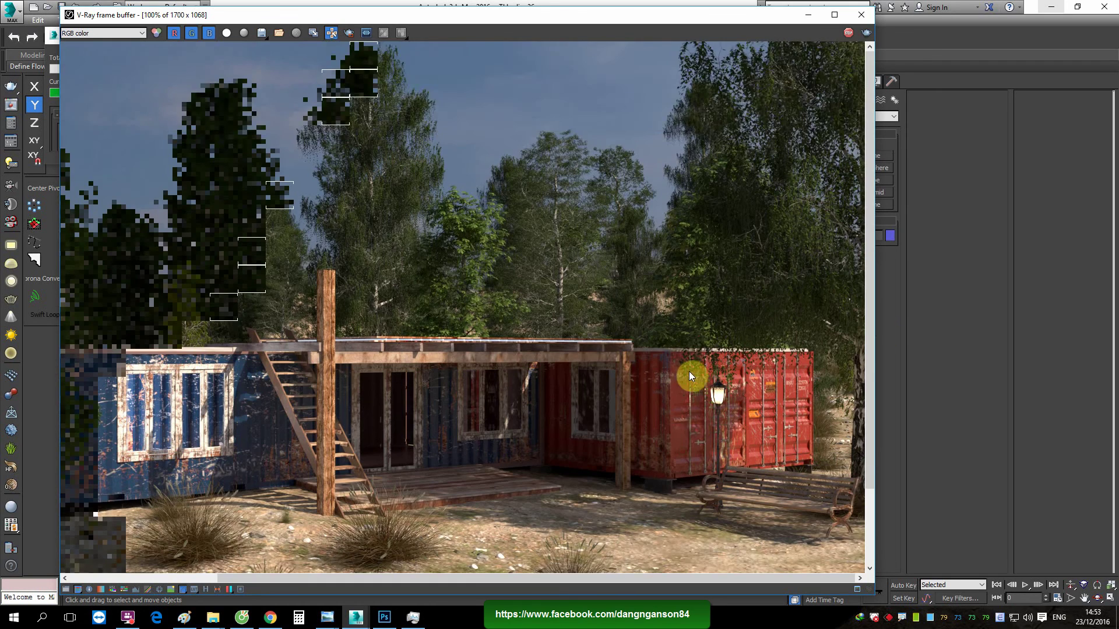
middle_click_drag(689, 373, 690, 335)
scroll(718, 357, "up", 1)
middle_click_drag(771, 351, 729, 362)
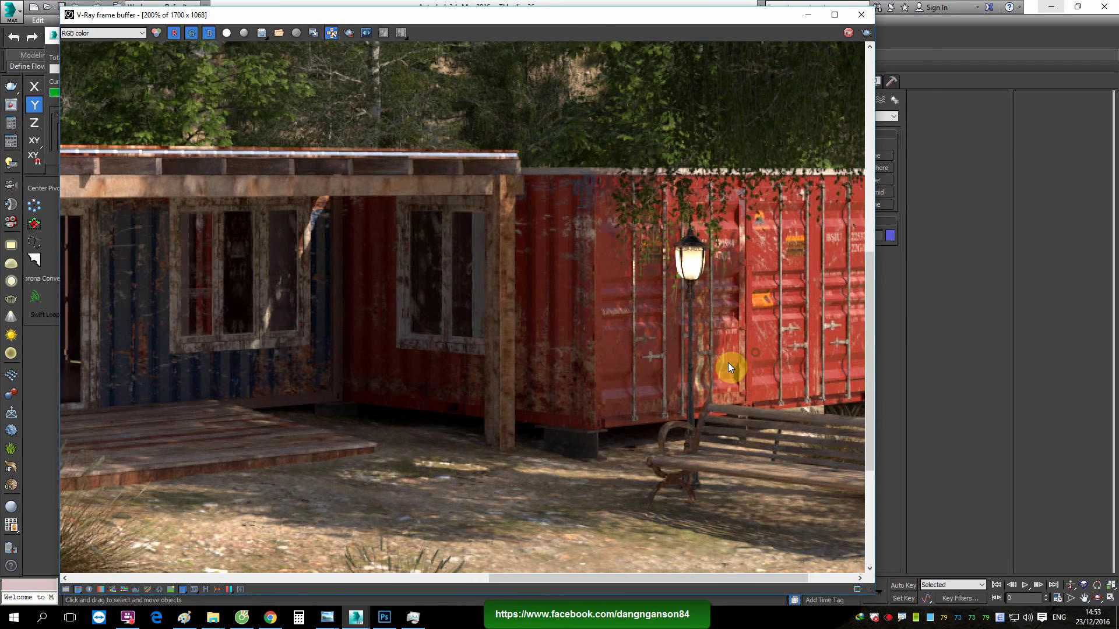
scroll(728, 366, "down", 1)
scroll(709, 365, "up", 1)
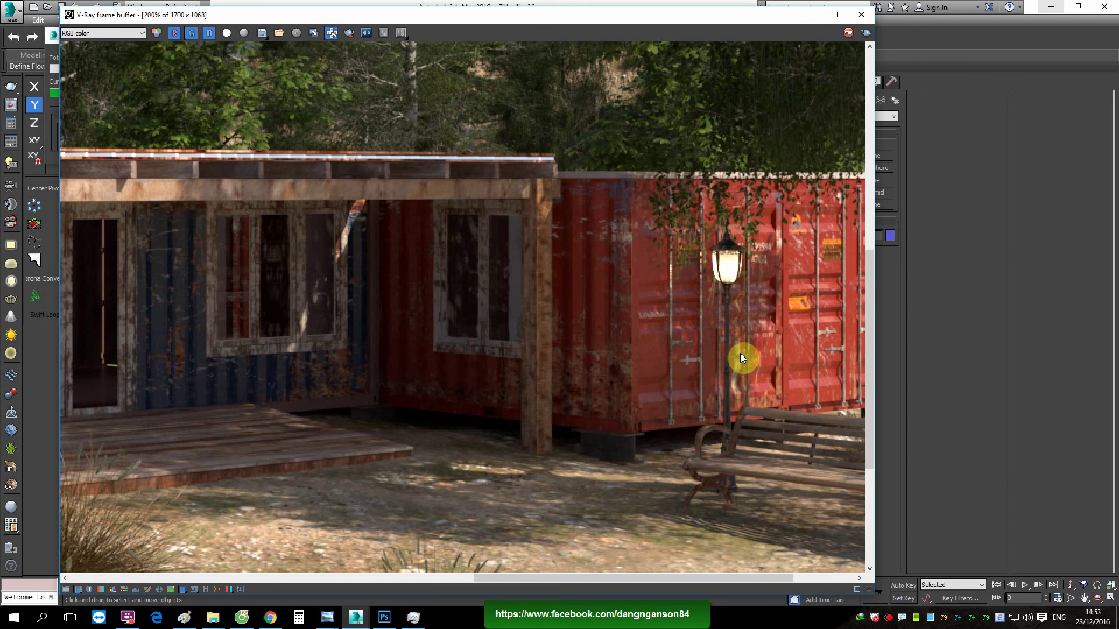
mouse_move(740, 353)
middle_mouse_down()
mouse_move(495, 302)
mouse_move(441, 308)
mouse_move(462, 357)
middle_mouse_up()
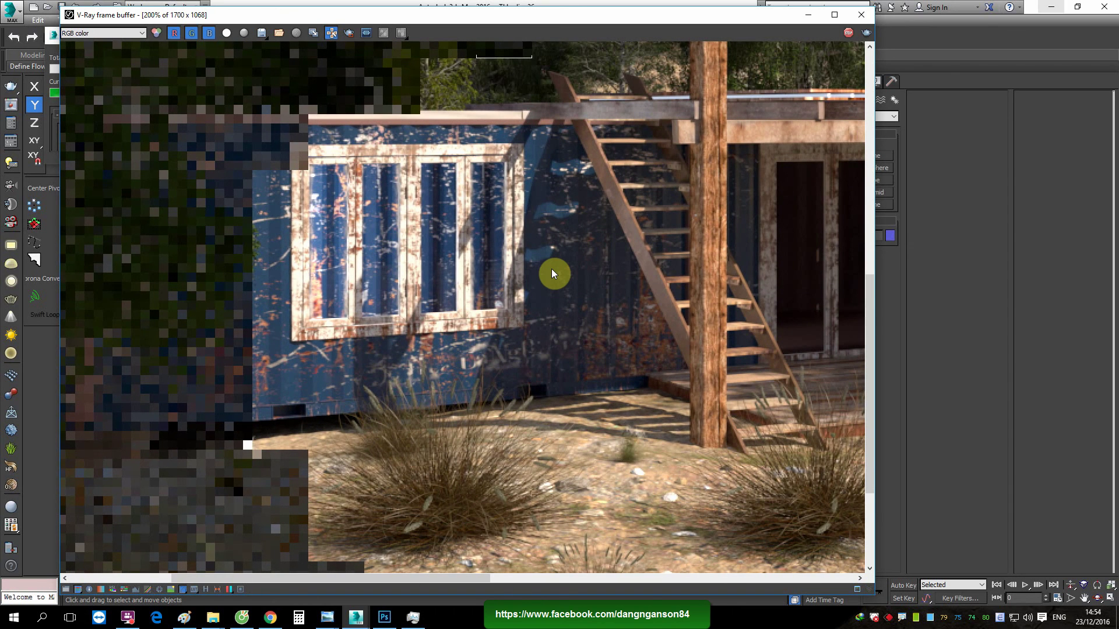
middle_click_drag(689, 270, 665, 274)
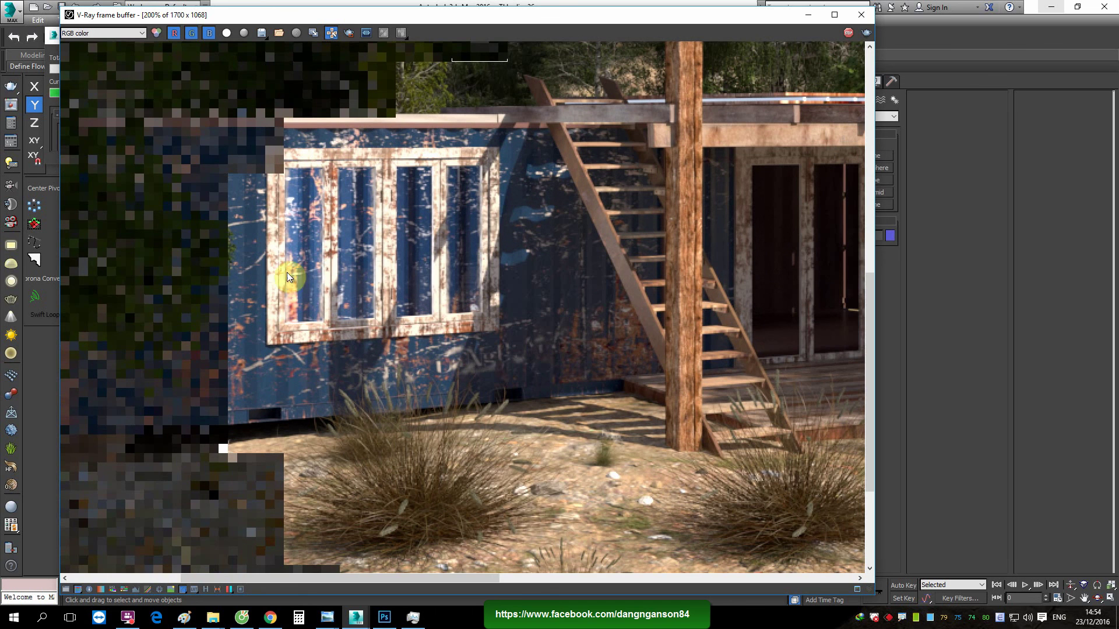
scroll(505, 284, "down", 2)
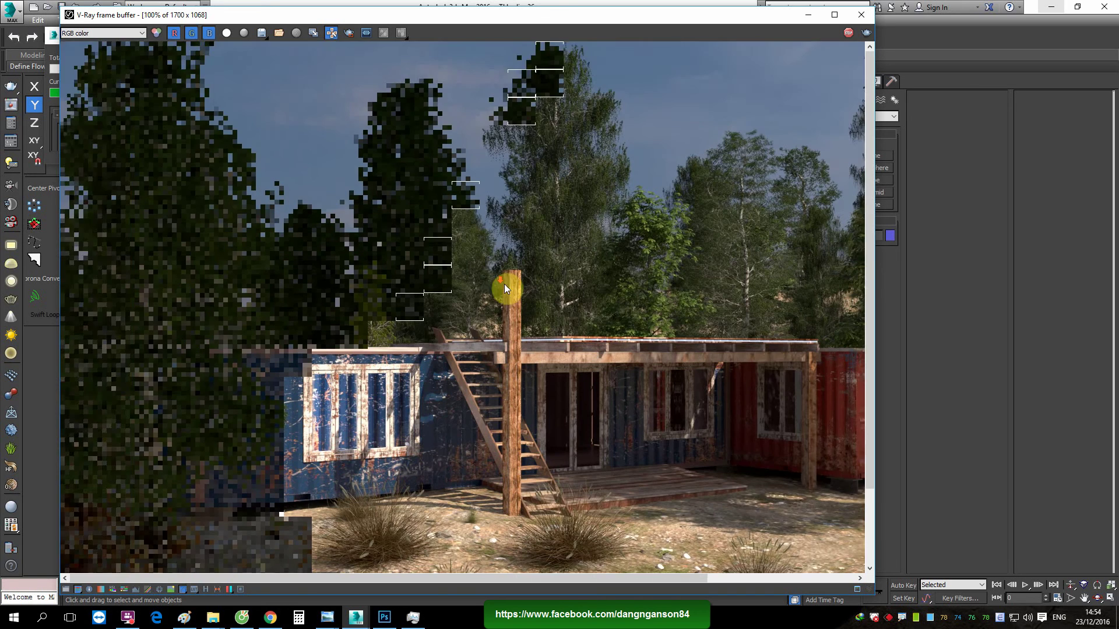
middle_click_drag(505, 284, 414, 214)
middle_click_drag(324, 297, 519, 275)
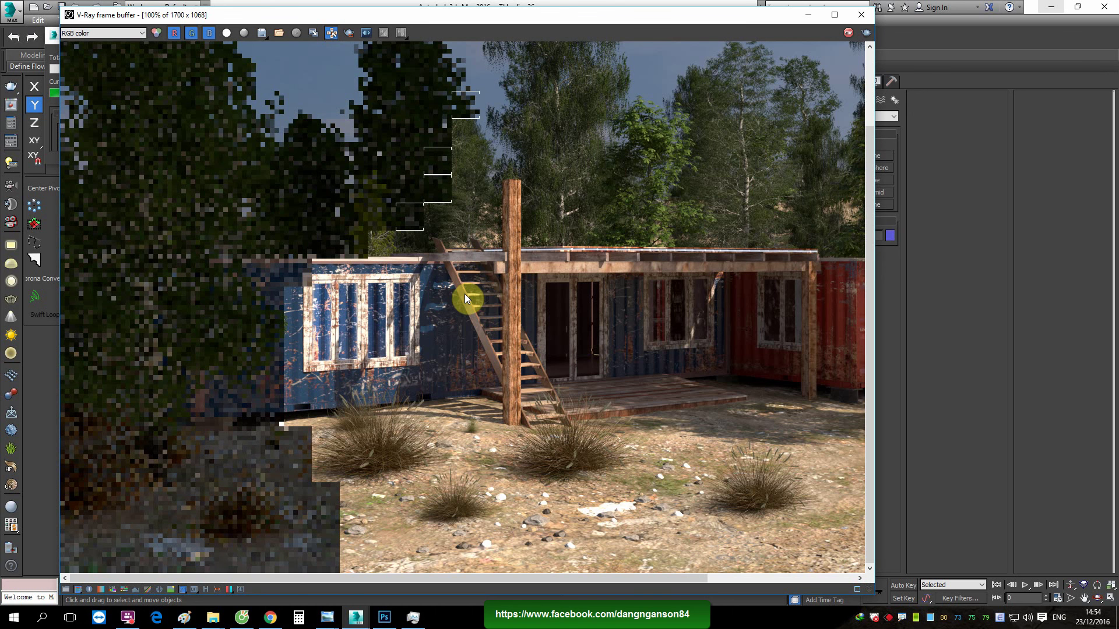
middle_click_drag(644, 318, 491, 325)
scroll(484, 328, "up", 1)
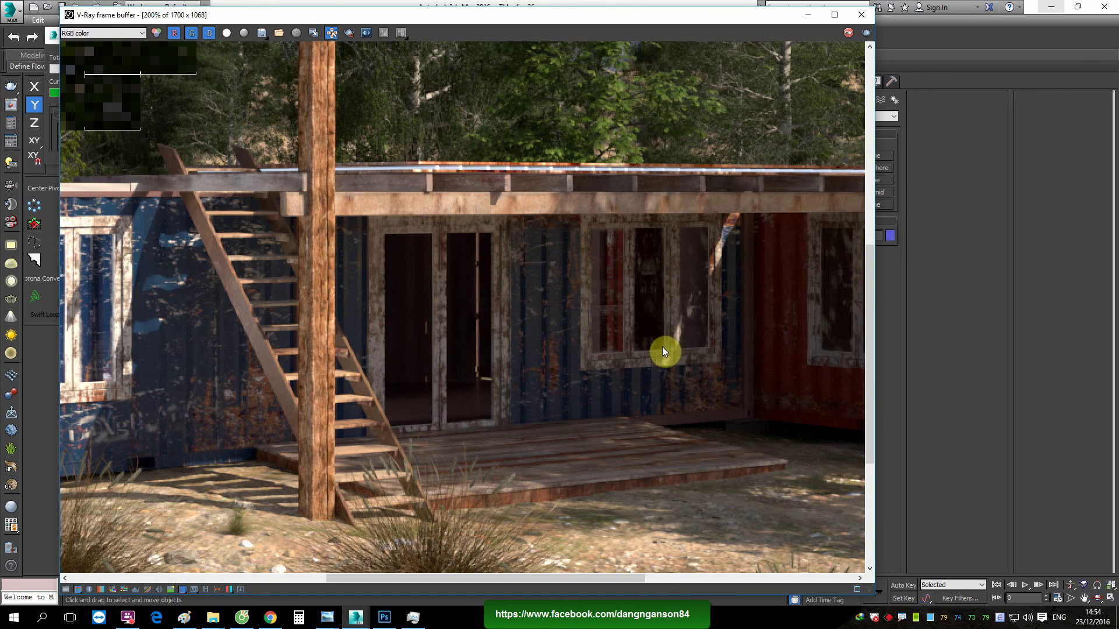
middle_click_drag(679, 365, 464, 353)
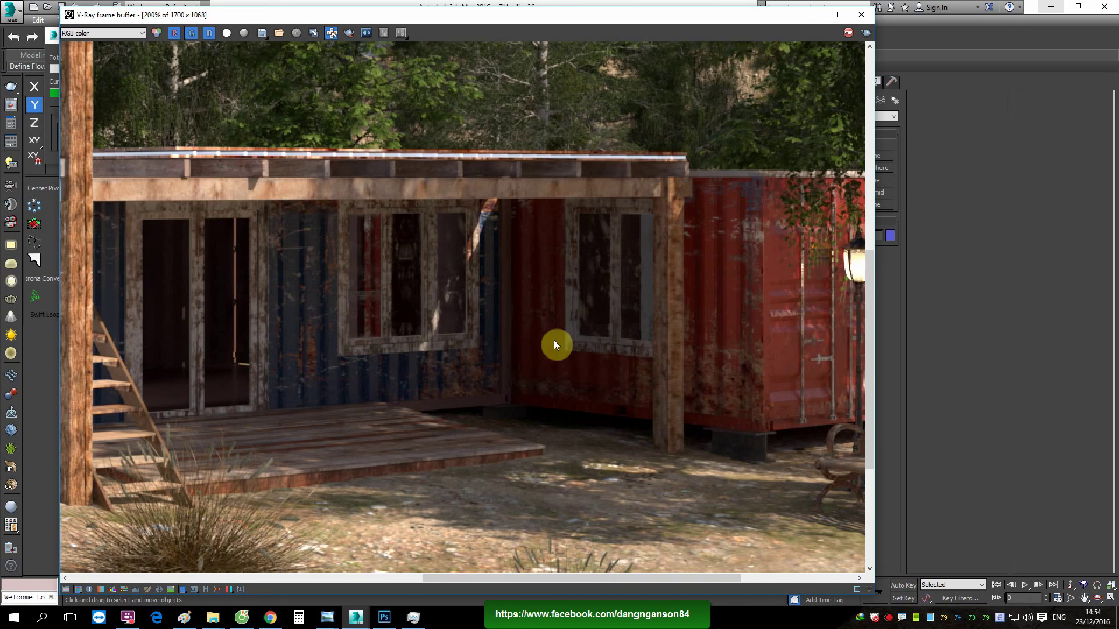
scroll(635, 329, "down", 1)
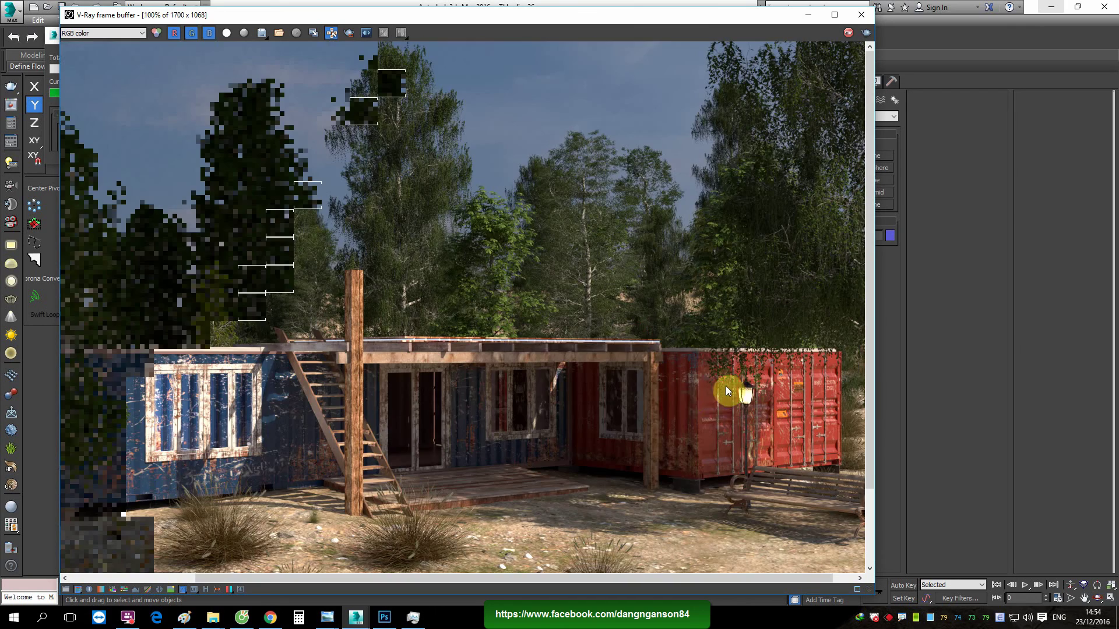
scroll(678, 398, "up", 1)
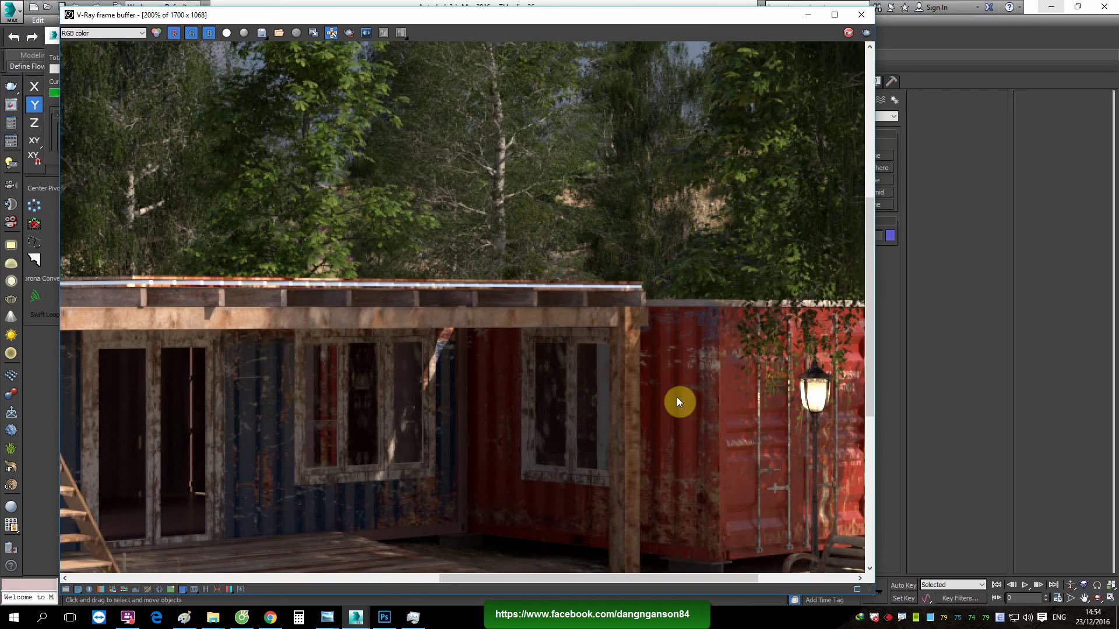
scroll(677, 397, "down", 1)
middle_click_drag(726, 406, 718, 372)
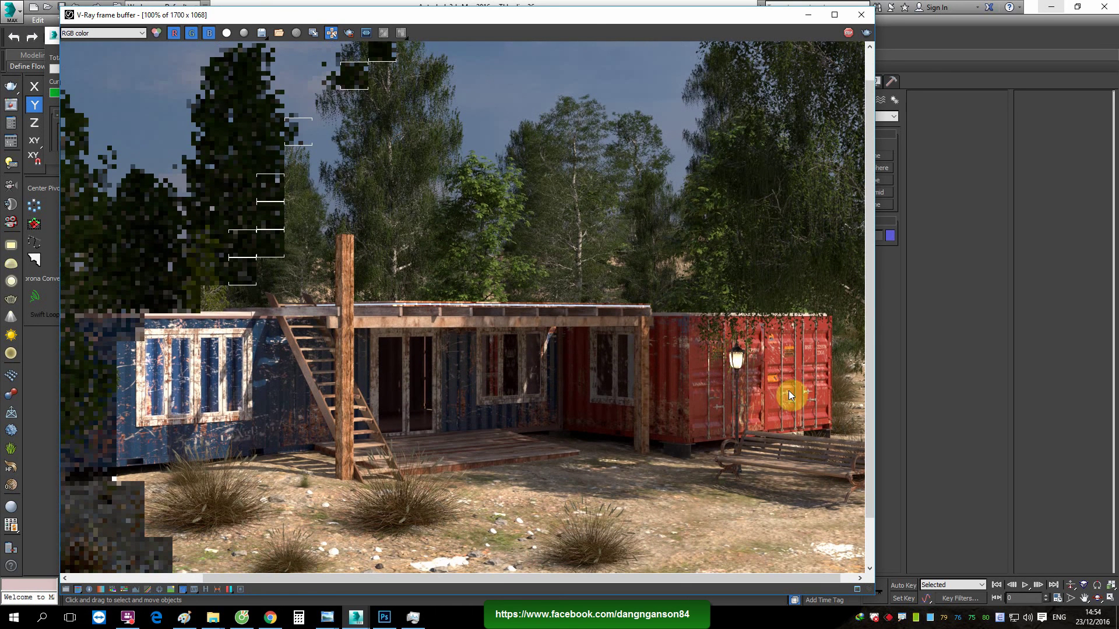
middle_click_drag(807, 406, 751, 348)
scroll(745, 312, "up", 1)
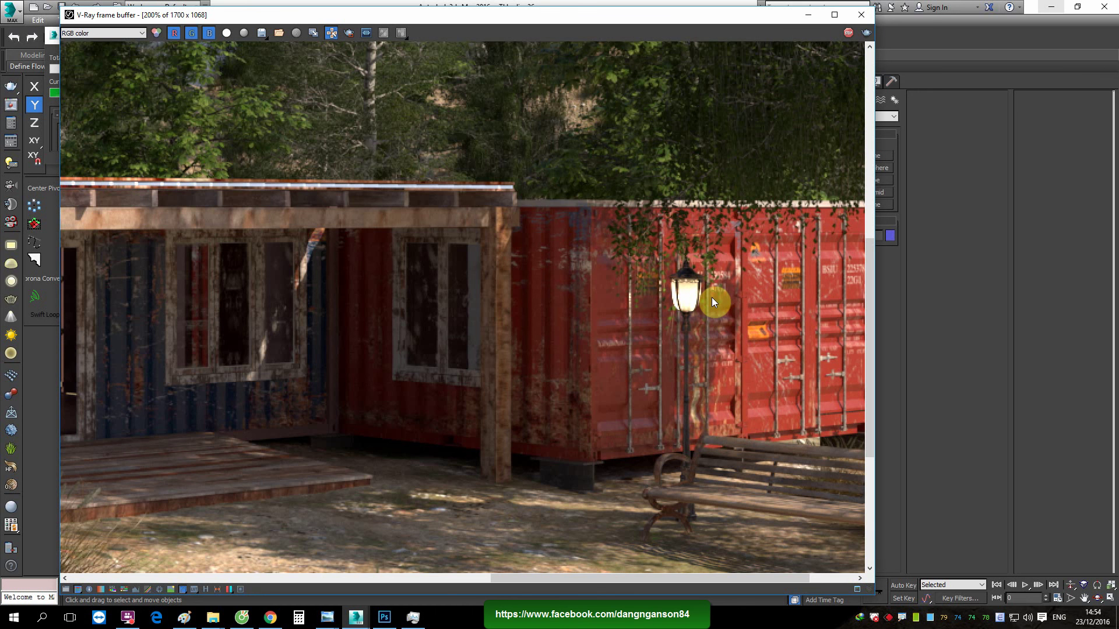
mouse_move(749, 331)
middle_mouse_down()
mouse_move(677, 239)
mouse_move(650, 261)
middle_mouse_up()
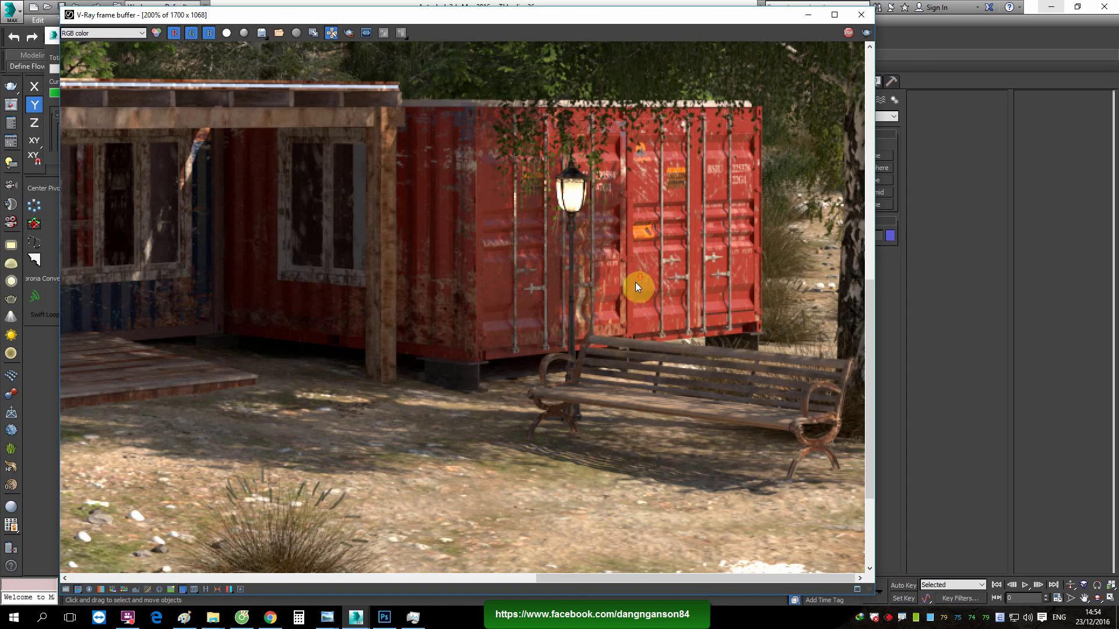
double_click(635, 282)
middle_click_drag(701, 394, 669, 285)
middle_click_drag(464, 337, 579, 312)
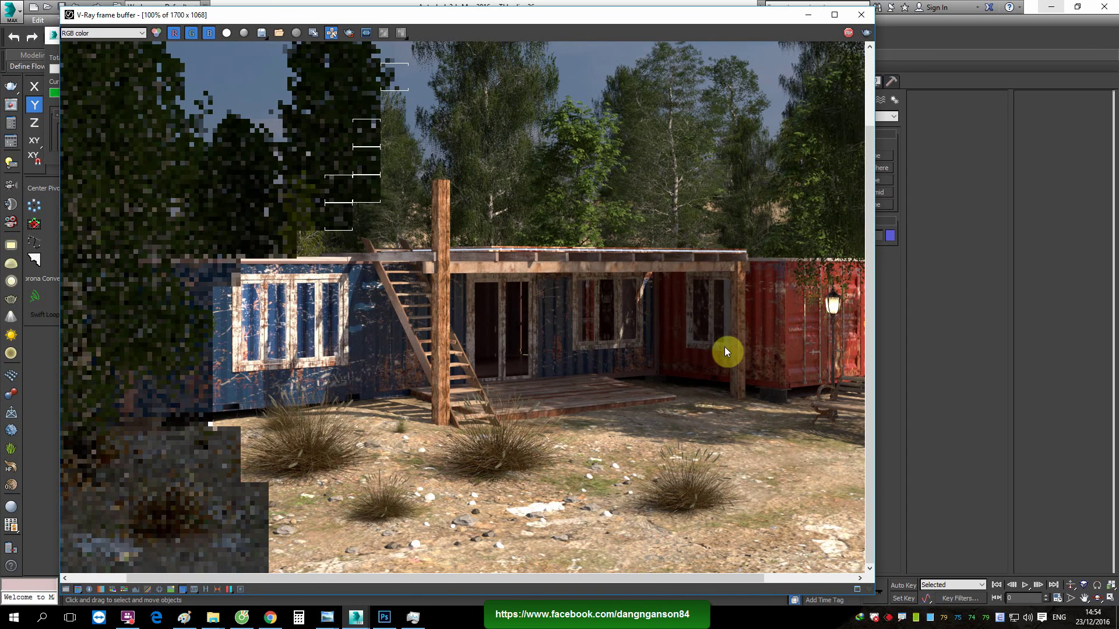
scroll(724, 347, "up", 1)
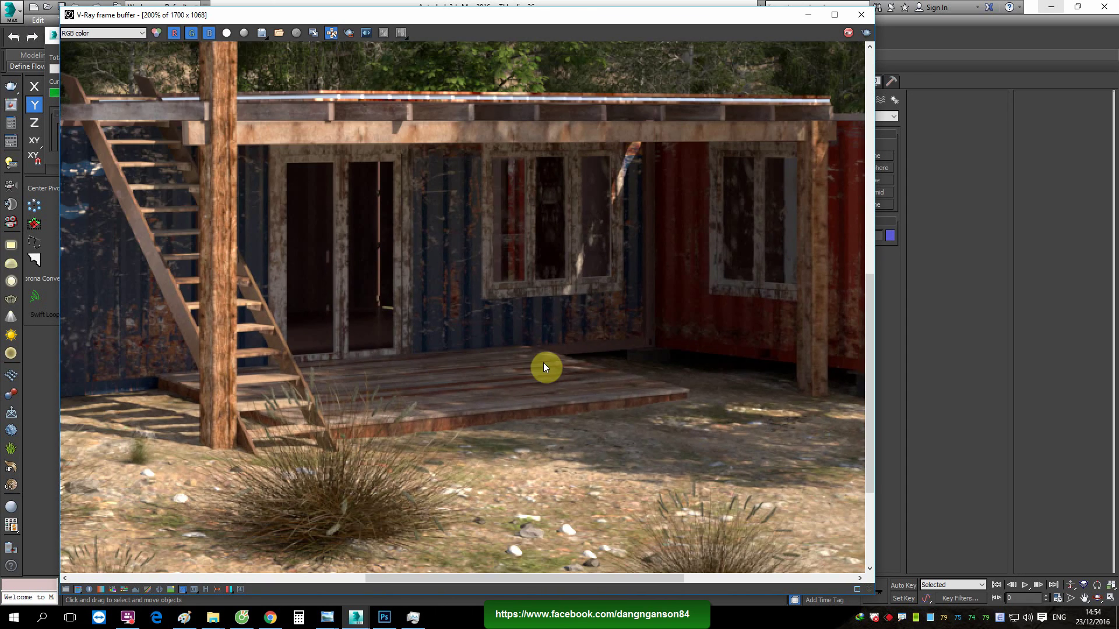
middle_click_drag(365, 364, 432, 374)
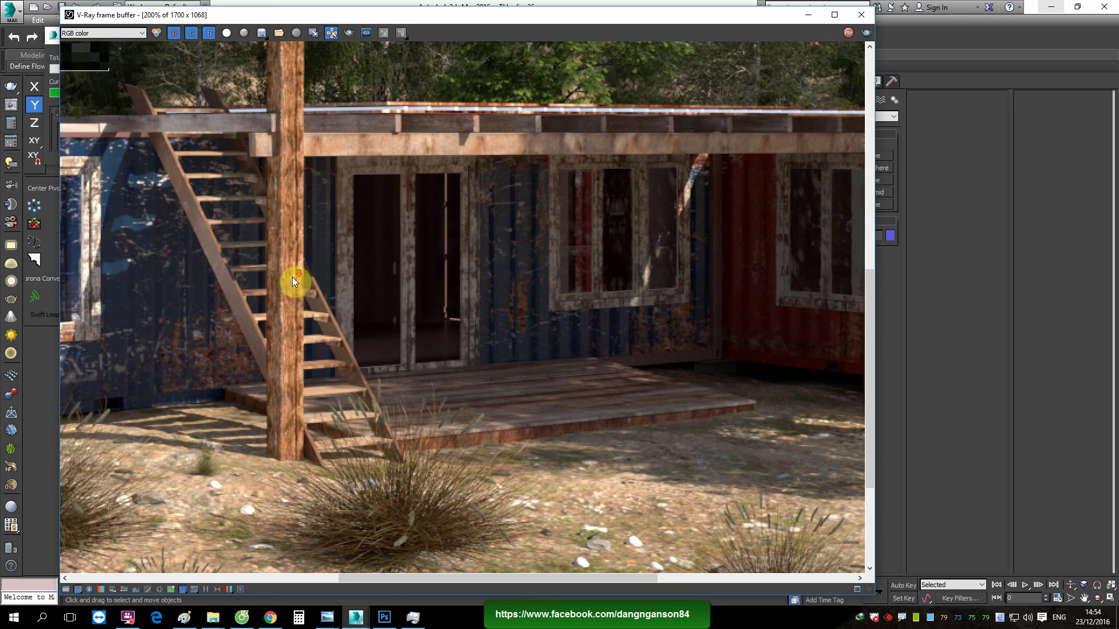
scroll(292, 280, "down", 2)
scroll(437, 338, "up", 2)
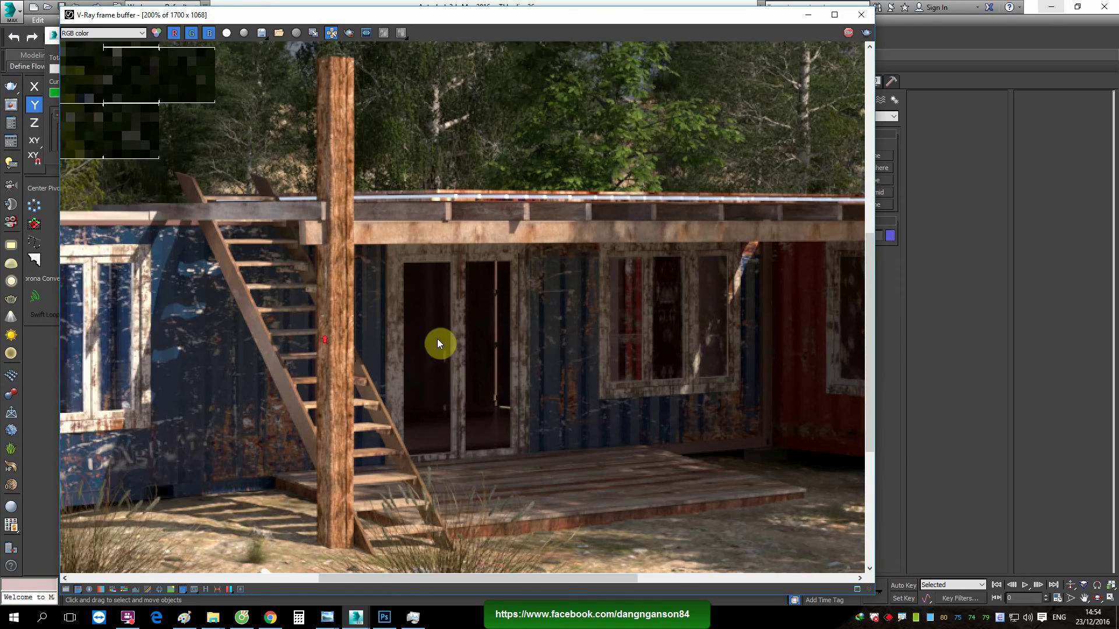
middle_click_drag(438, 339, 402, 286)
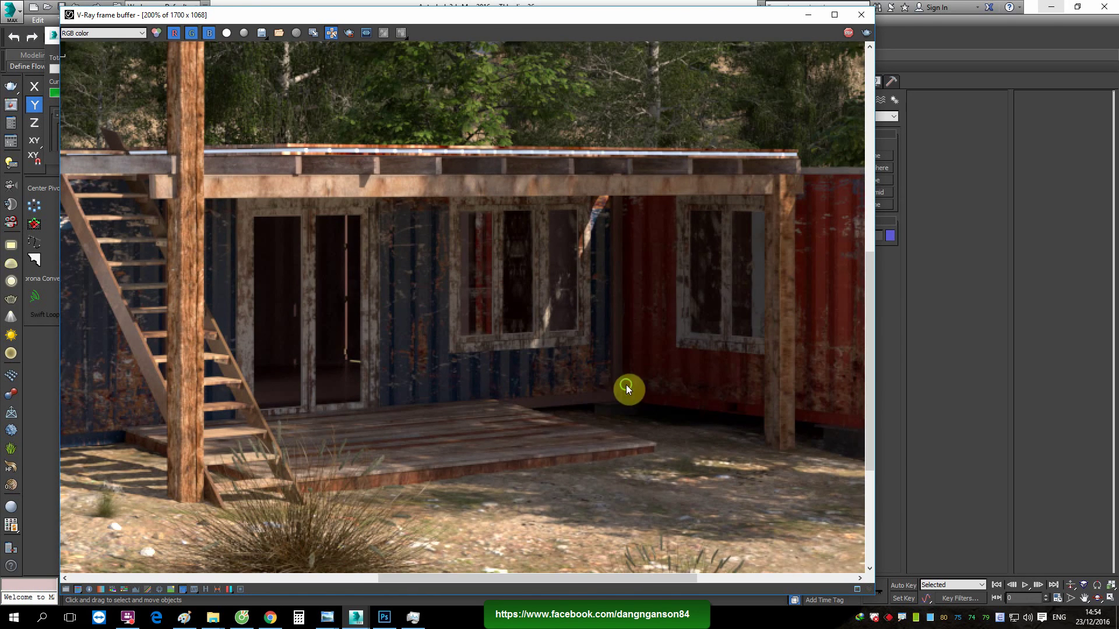
middle_click_drag(628, 387, 597, 358)
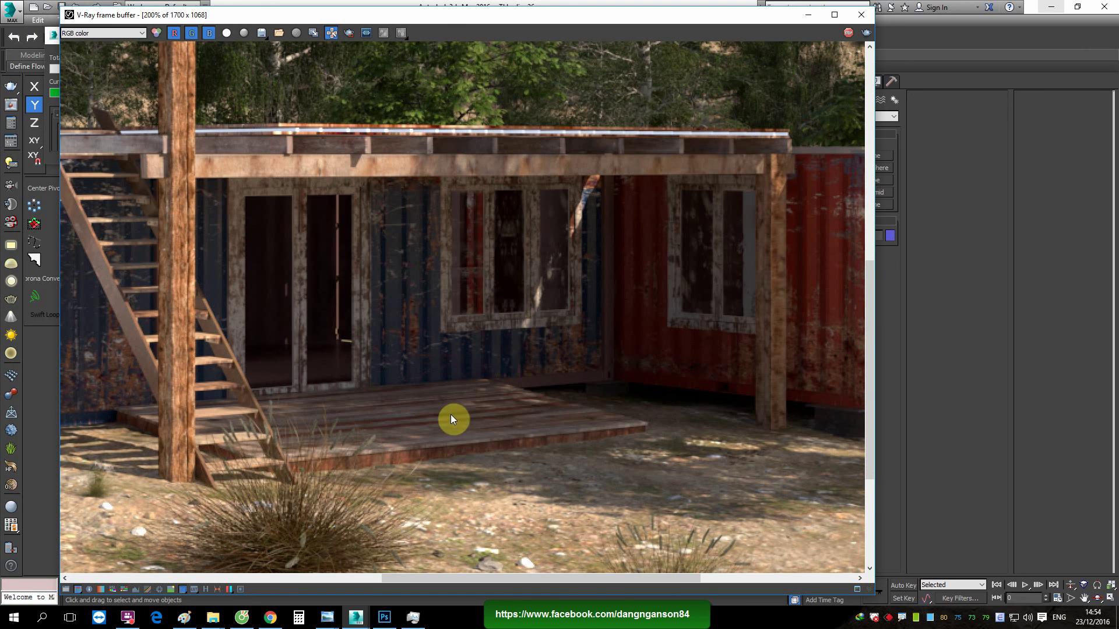
scroll(451, 420, "down", 1)
scroll(572, 404, "down", 1)
scroll(532, 392, "down", 1)
scroll(544, 365, "down", 1)
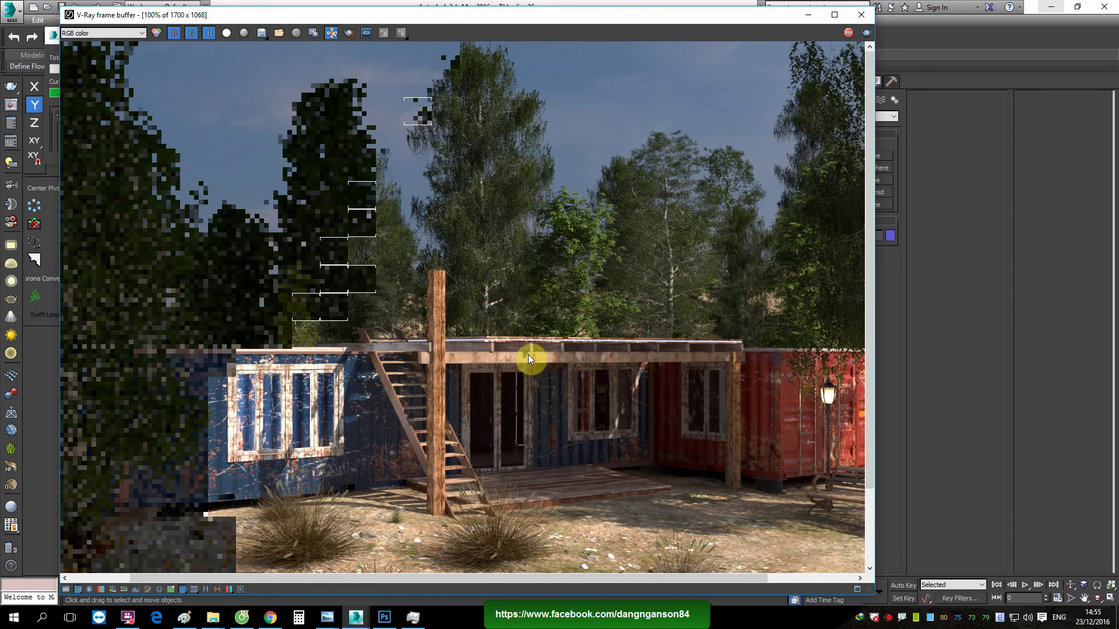
scroll(526, 351, "up", 1)
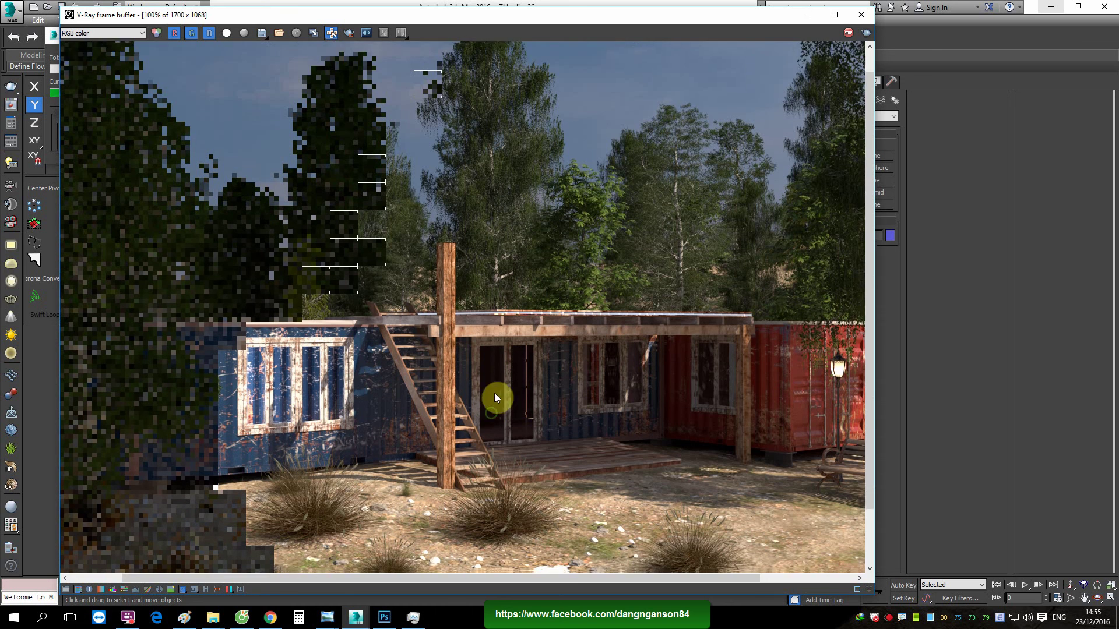
scroll(494, 393, "down", 2)
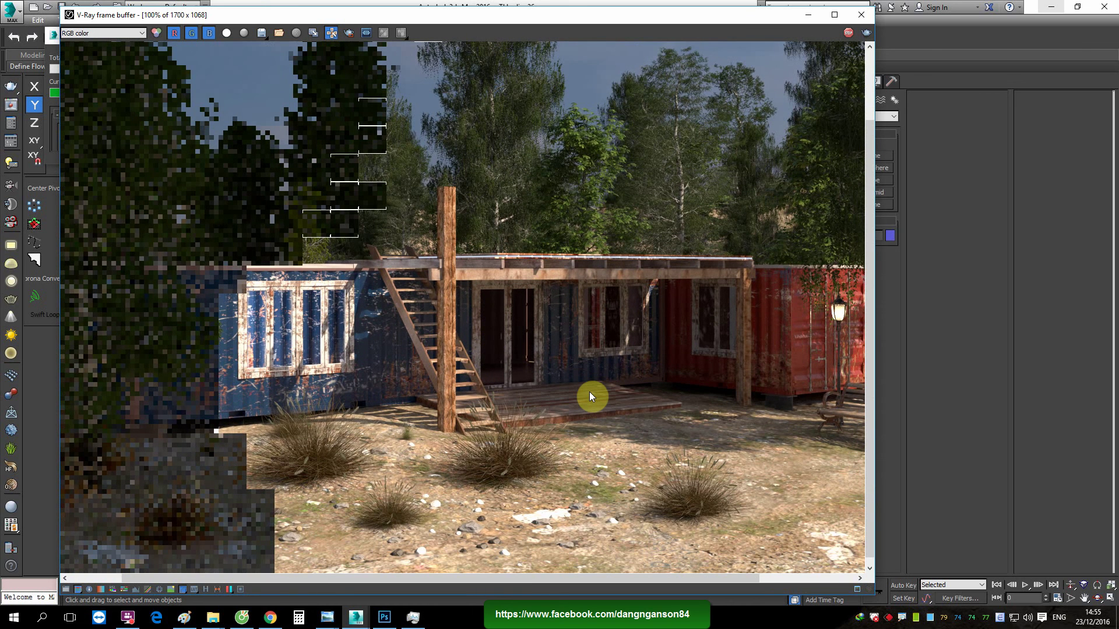
middle_click_drag(589, 395, 536, 397)
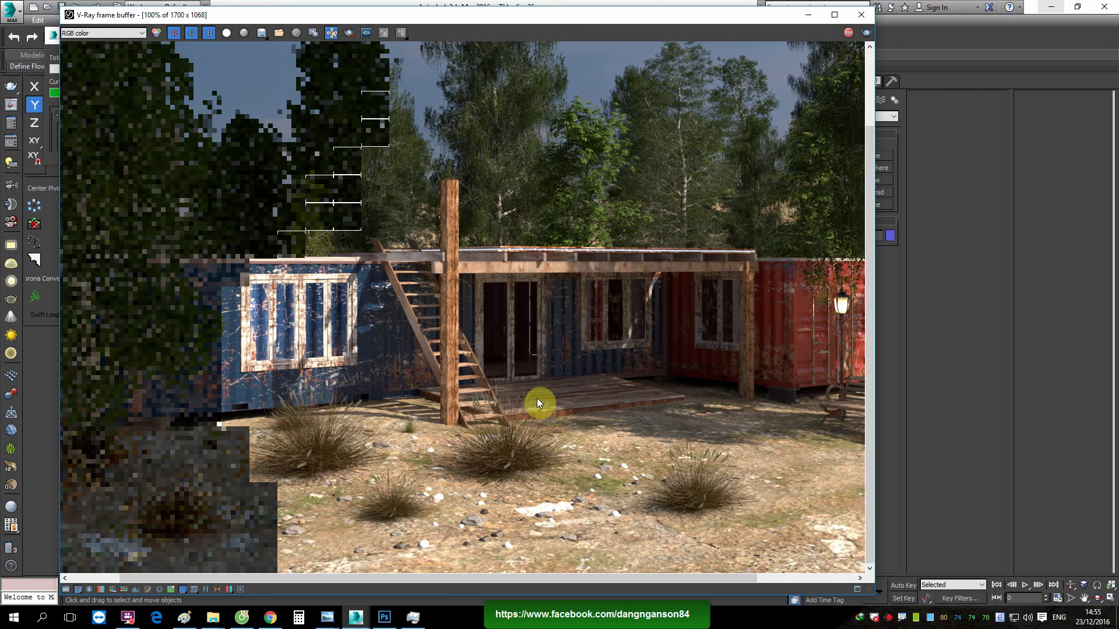
middle_click_drag(425, 413, 455, 406)
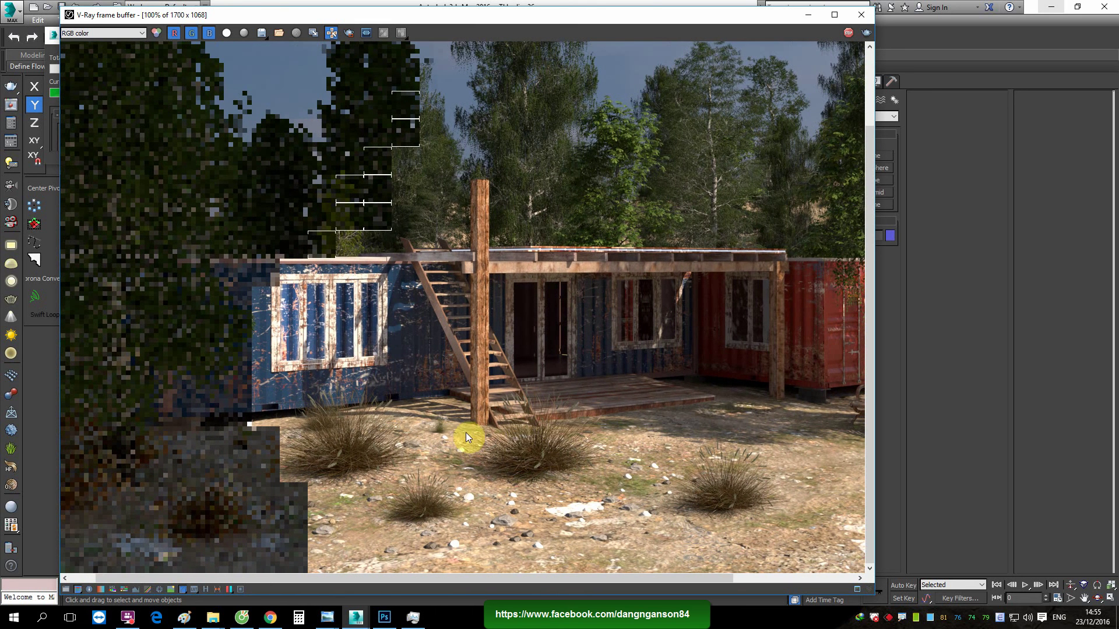
middle_click_drag(579, 436, 565, 434)
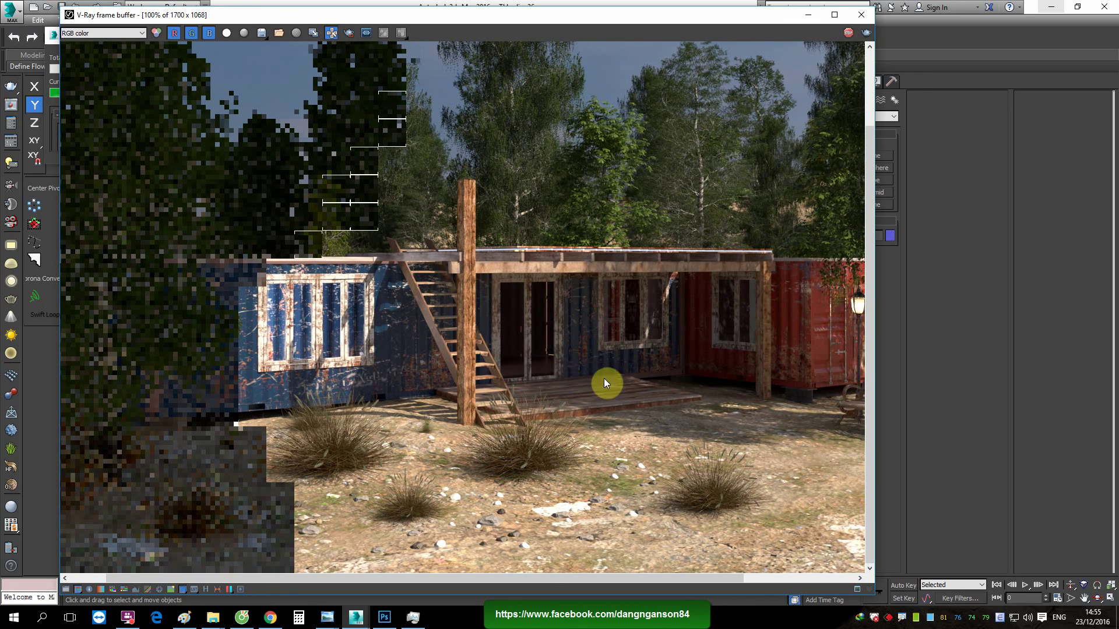
mouse_move(604, 379)
middle_mouse_down()
mouse_move(418, 397)
mouse_move(638, 368)
middle_mouse_up()
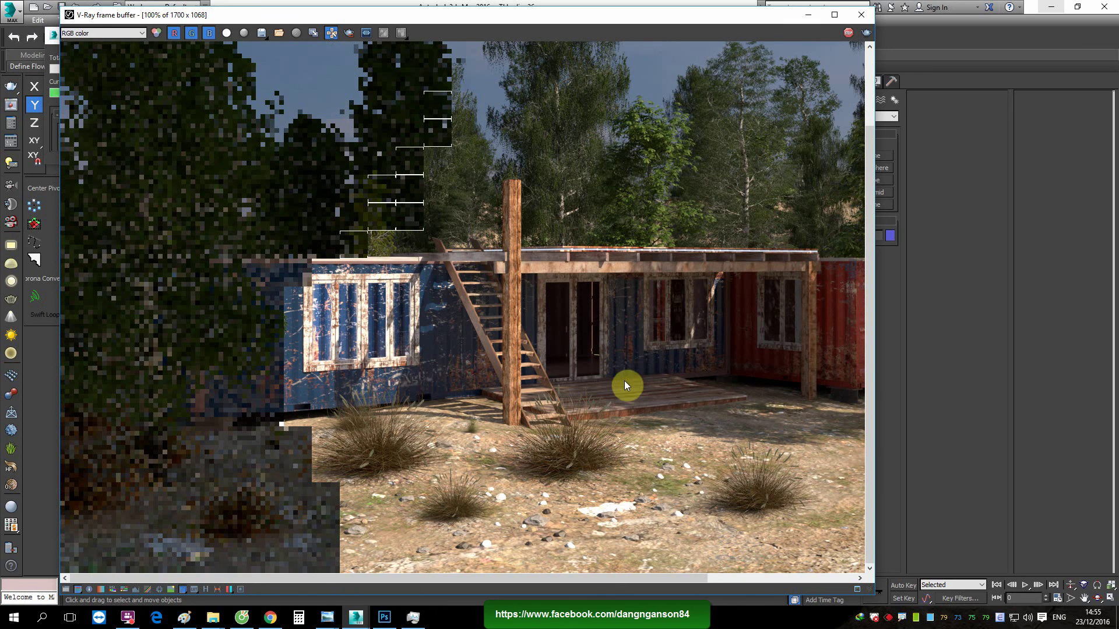
mouse_move(702, 386)
middle_mouse_down()
mouse_move(672, 375)
mouse_move(525, 403)
mouse_move(613, 377)
mouse_move(534, 376)
mouse_move(569, 373)
middle_mouse_up()
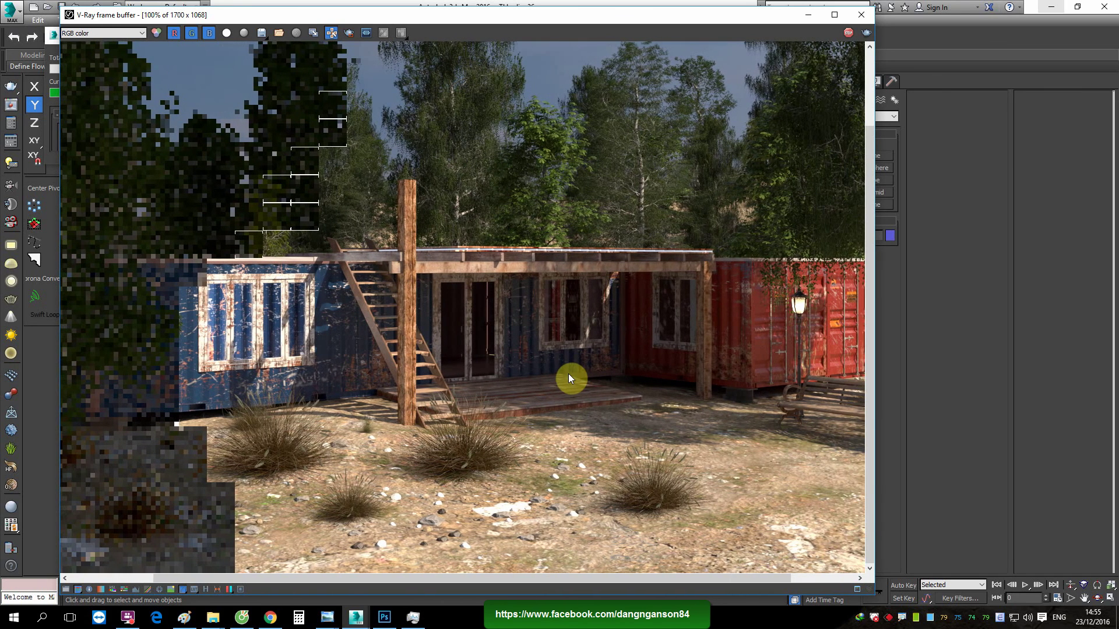
scroll(571, 431, "up", 1)
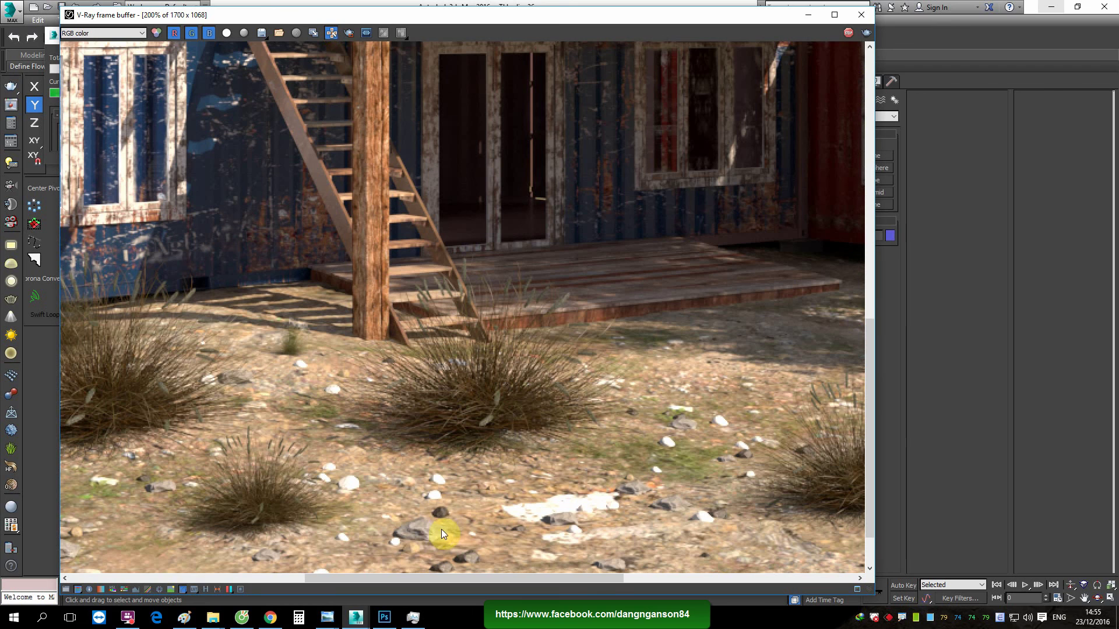
middle_click_drag(429, 536, 547, 493)
mouse_move(512, 430)
middle_mouse_down()
mouse_move(636, 357)
mouse_move(537, 340)
mouse_move(802, 303)
mouse_move(593, 327)
middle_mouse_up()
scroll(635, 356, "down", 1)
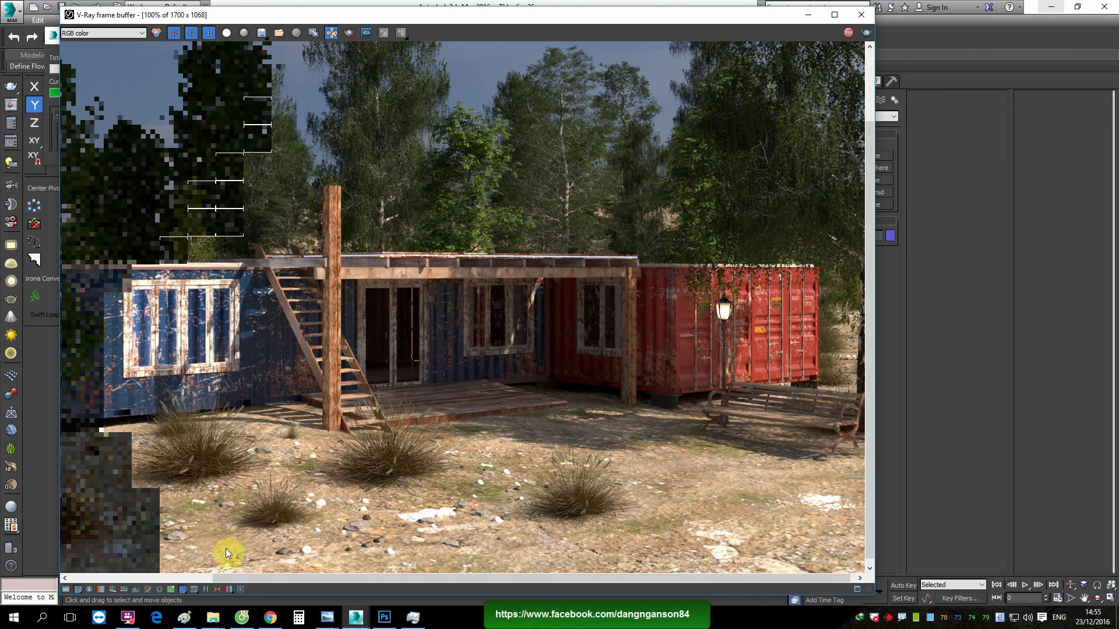
Show the BB FlashBack recorder window and move it slightly left and down beside the render
left_click(131, 619)
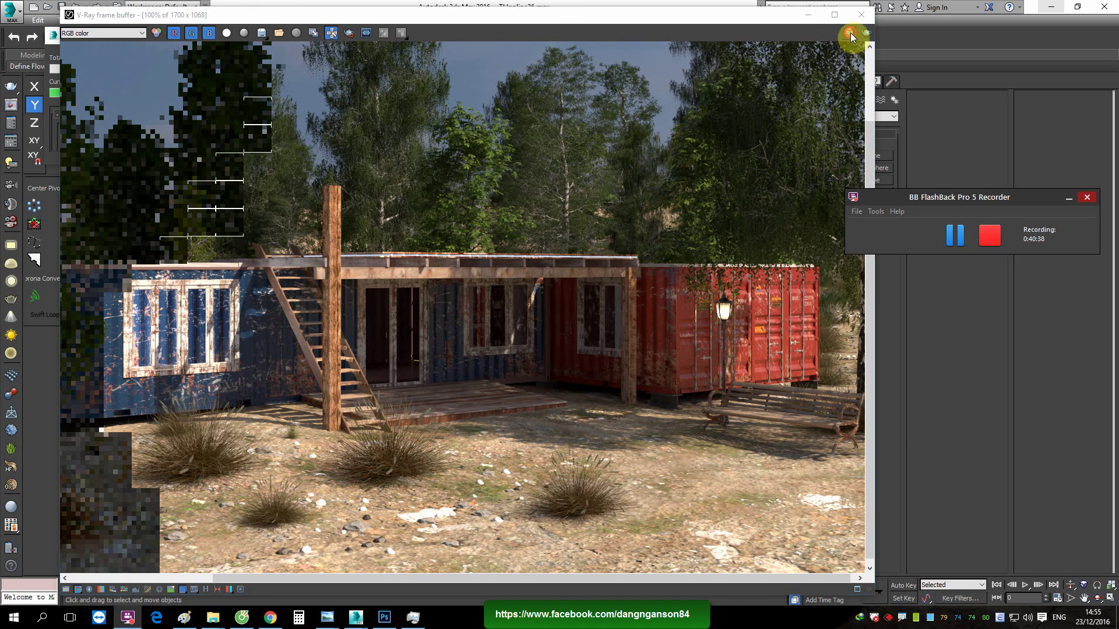
left_click(416, 366)
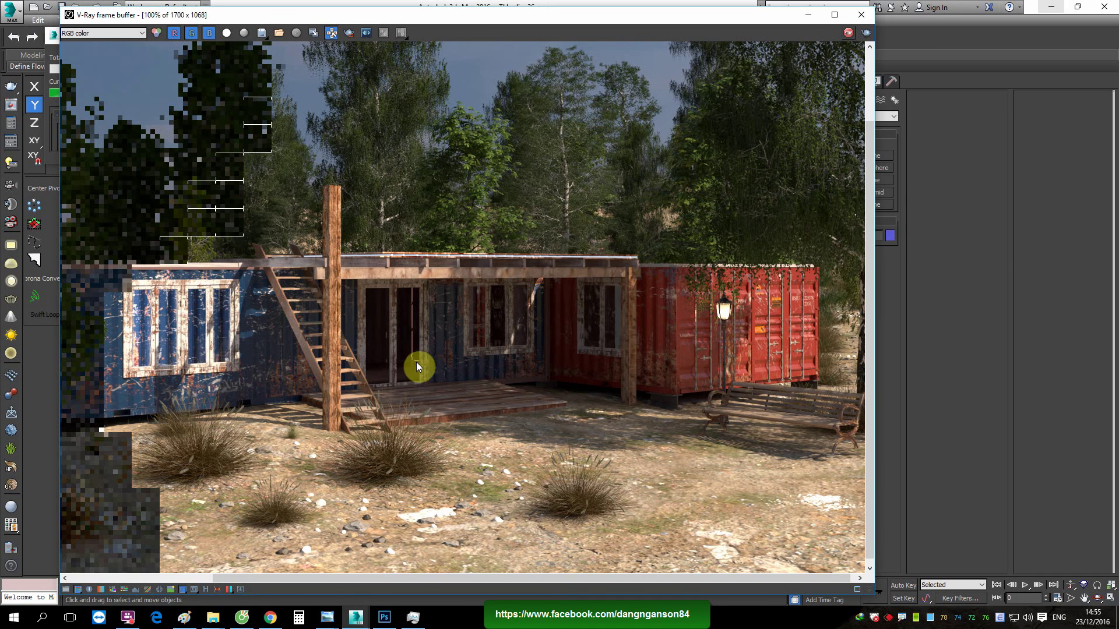
left_click(127, 617)
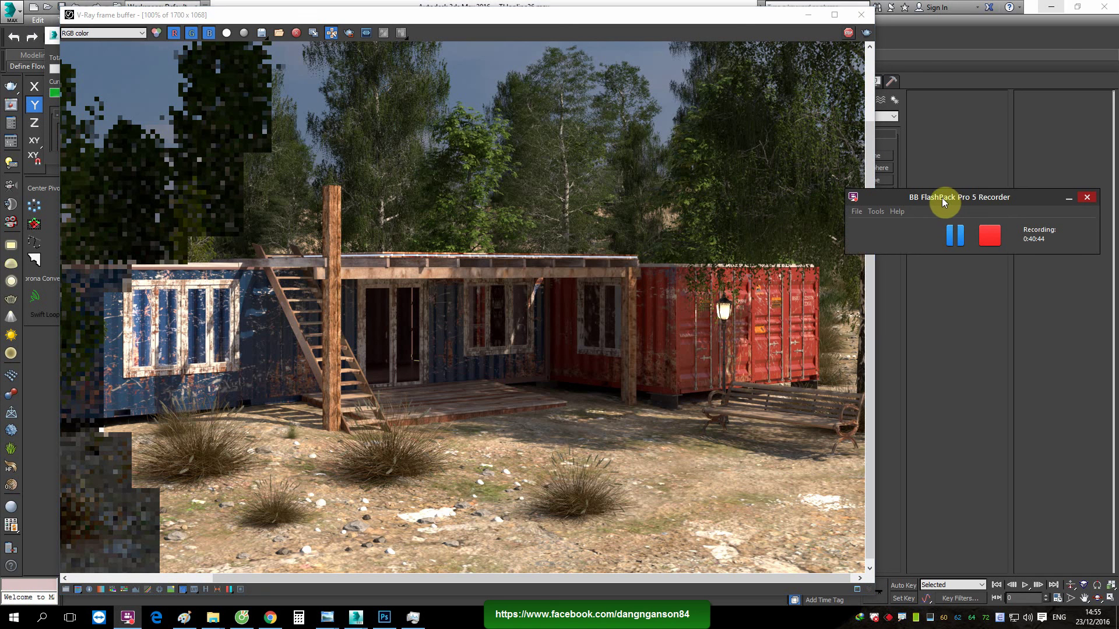
left_click_drag(949, 198, 888, 231)
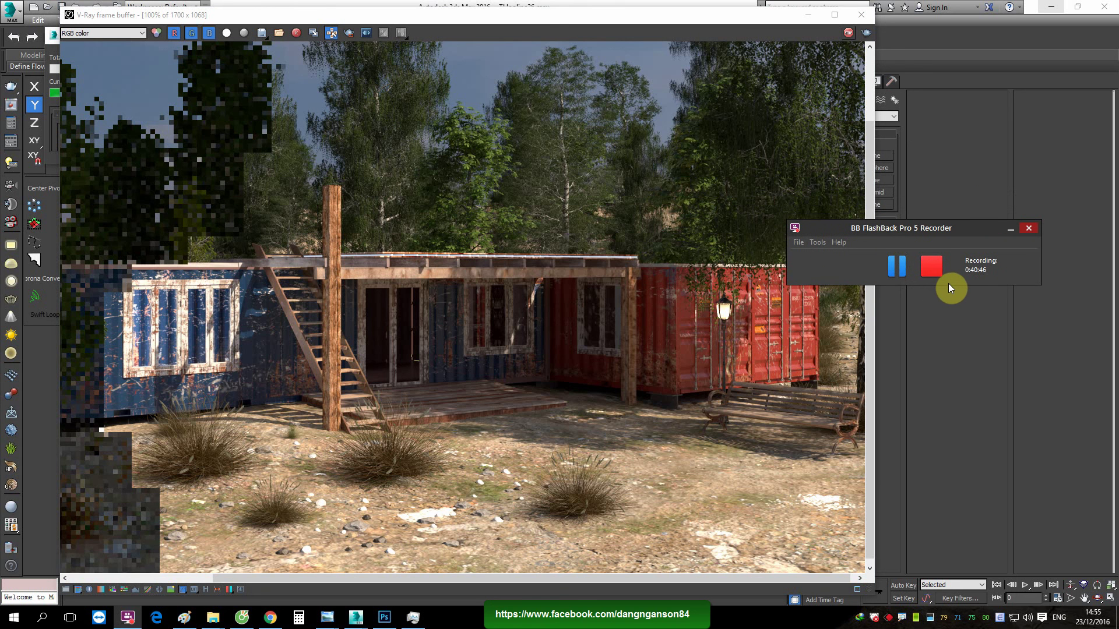